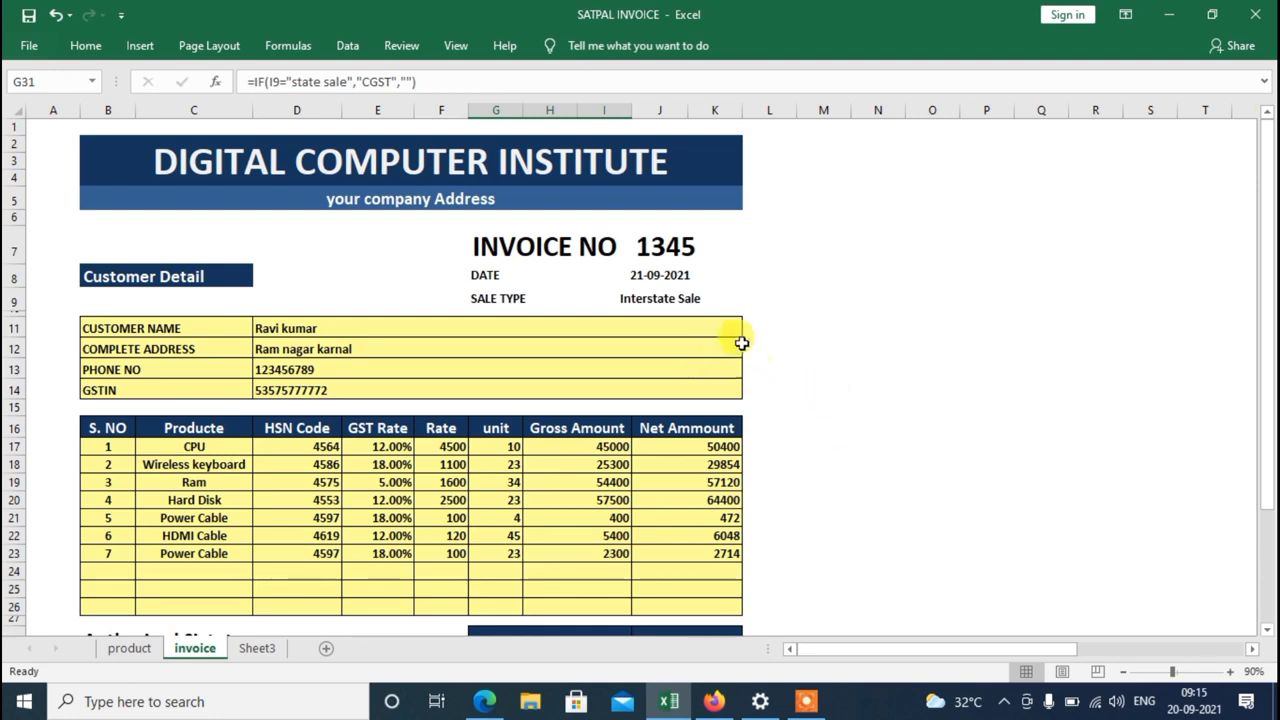
- Choose Wireless keyboard from the C17 product dropdown for the first invoice line
{"action": "left_click", "coordinate": [221, 451]}
{"action": "left_click", "coordinate": [261, 447]}
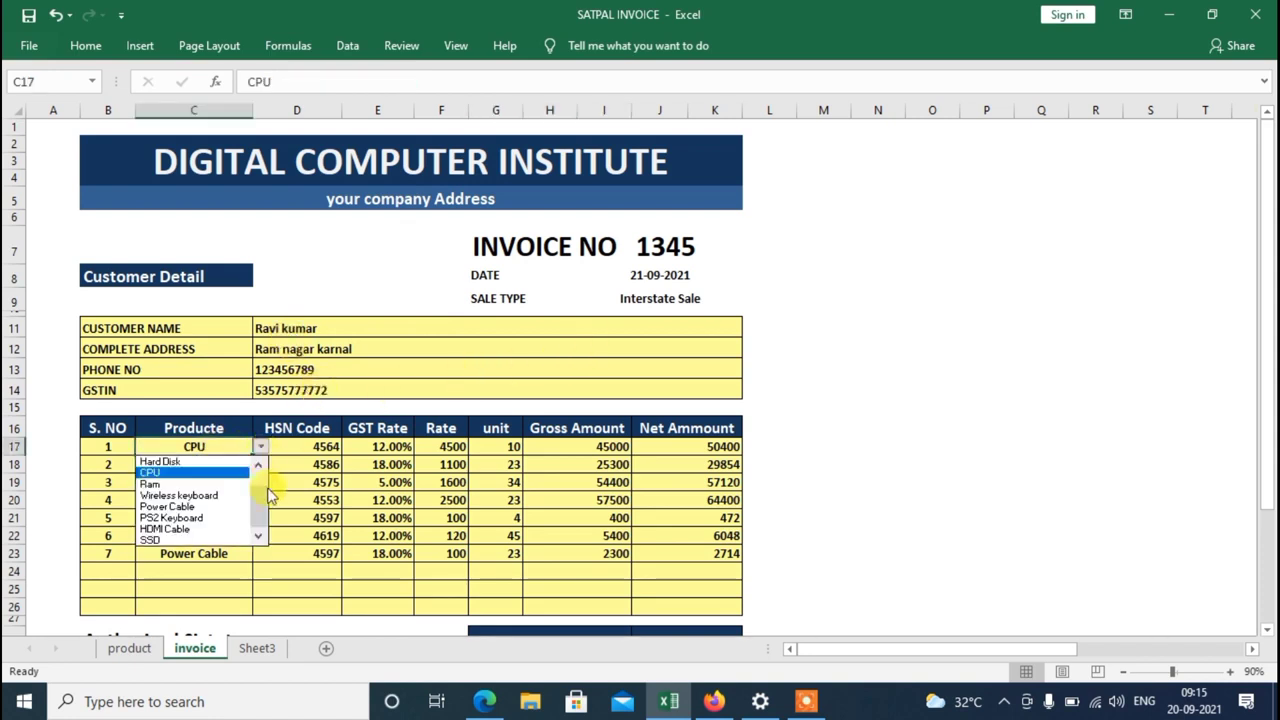
{"action": "left_click", "coordinate": [225, 490]}
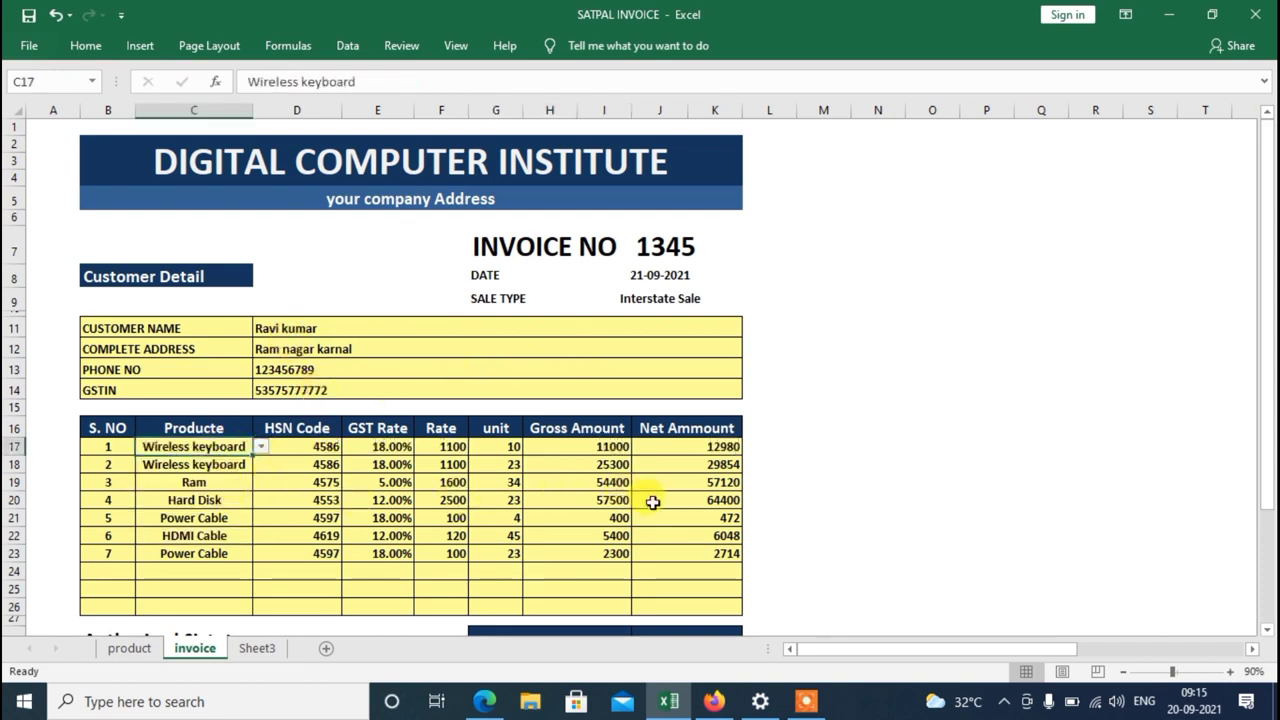
{"action": "scroll", "coordinate": [670, 510], "scroll_direction": "down", "scroll_amount": 2}
{"action": "scroll", "coordinate": [680, 510], "scroll_direction": "down", "scroll_amount": 2}
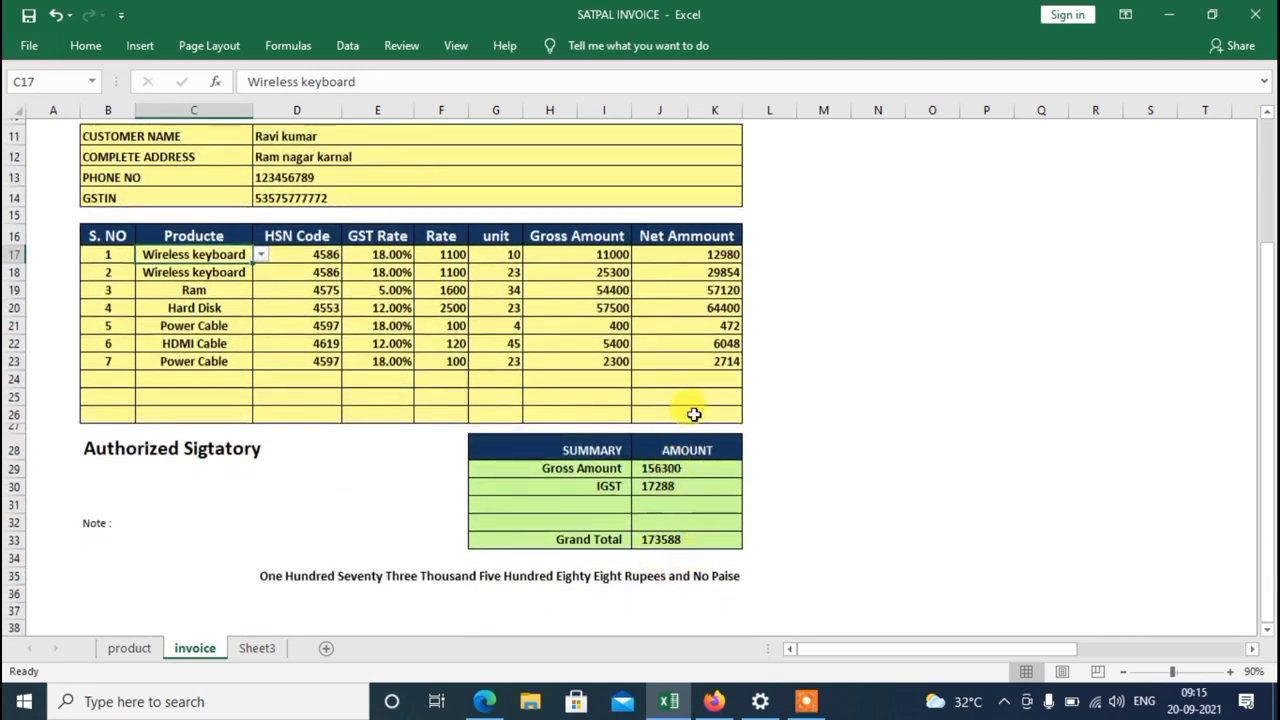
{"action": "scroll", "coordinate": [685, 390], "scroll_direction": "up", "scroll_amount": 4}
- Change the I9 sale type from Interstate Sale to State Sale
{"action": "left_click", "coordinate": [712, 301]}
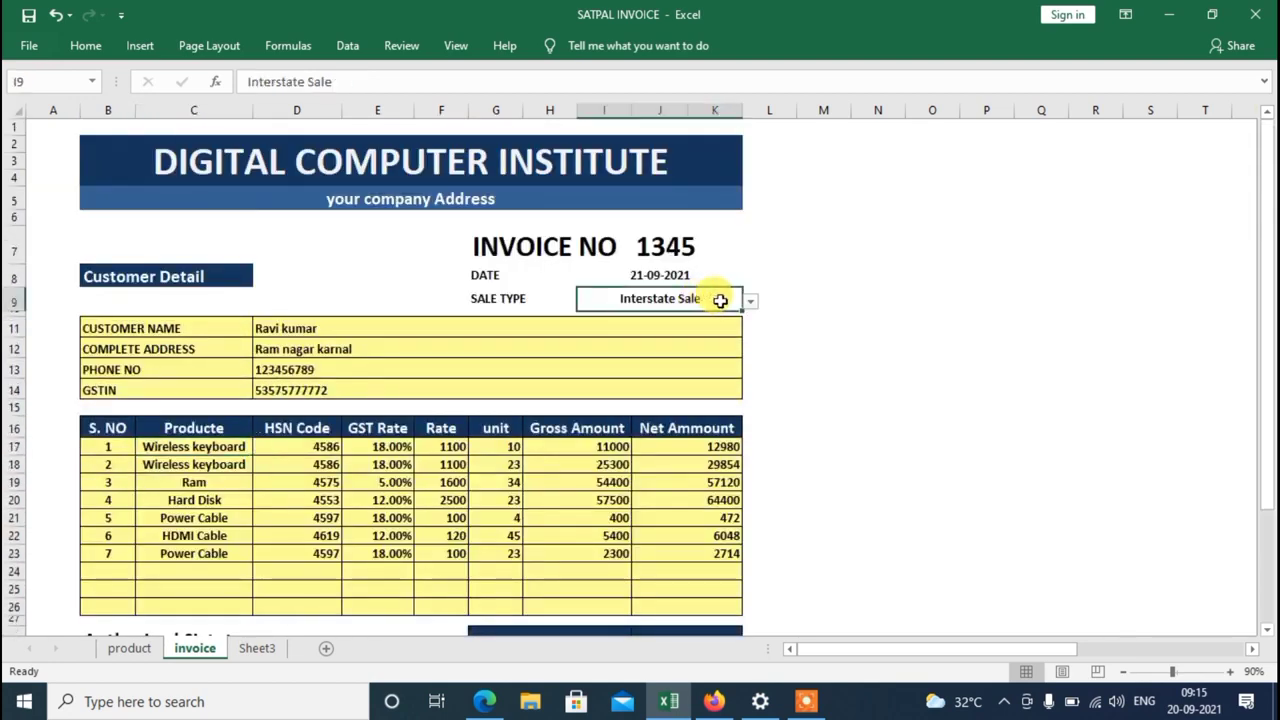
{"action": "left_click", "coordinate": [750, 302]}
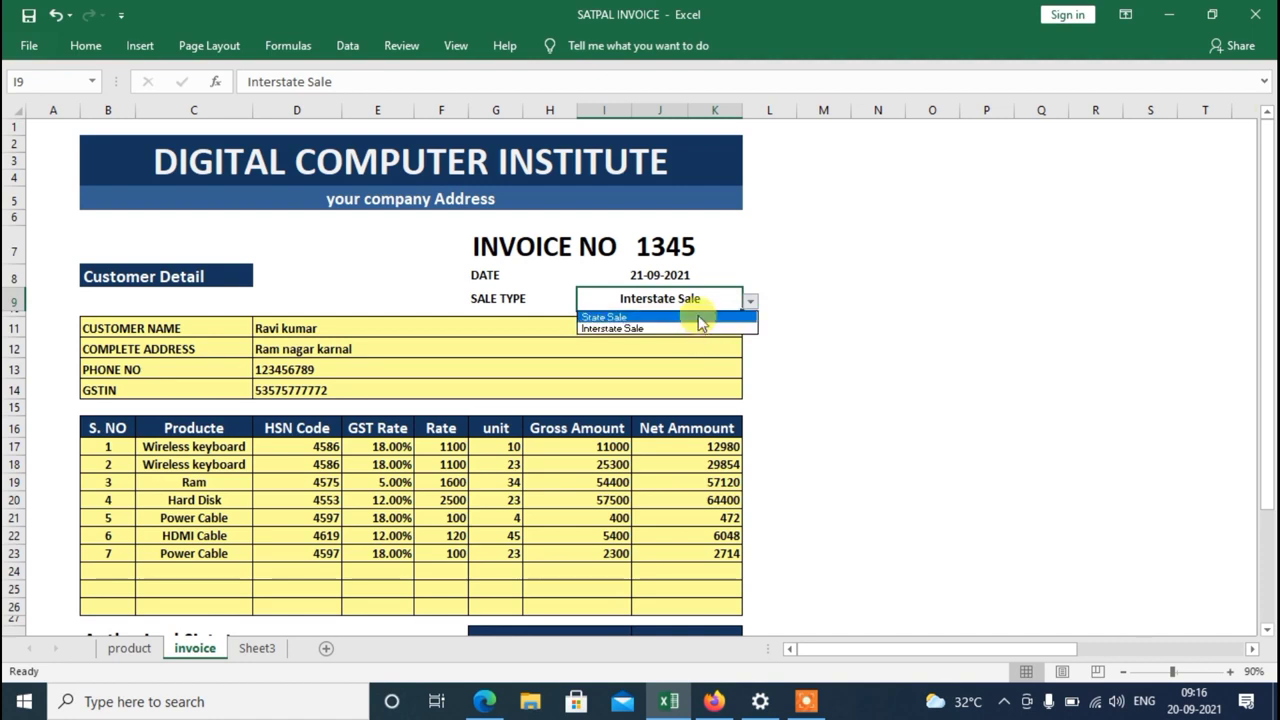
{"action": "left_click", "coordinate": [698, 316]}
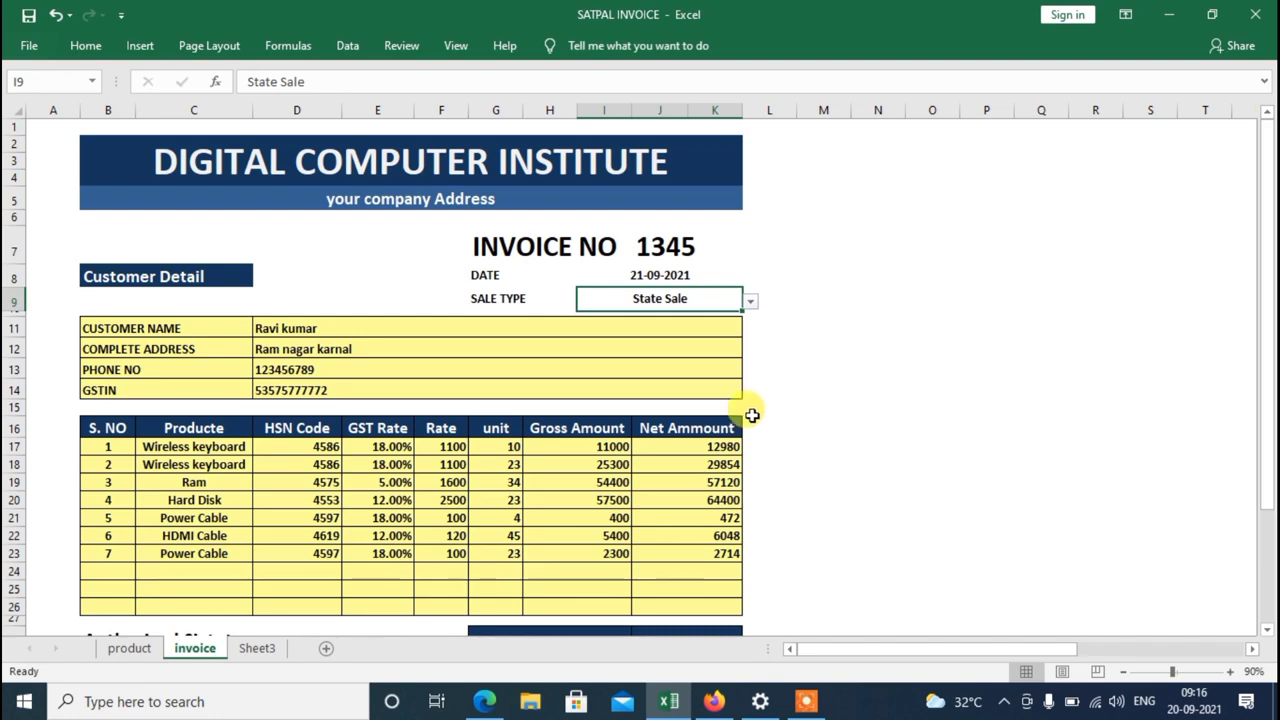
{"action": "scroll", "coordinate": [748, 422], "scroll_direction": "down", "scroll_amount": 1}
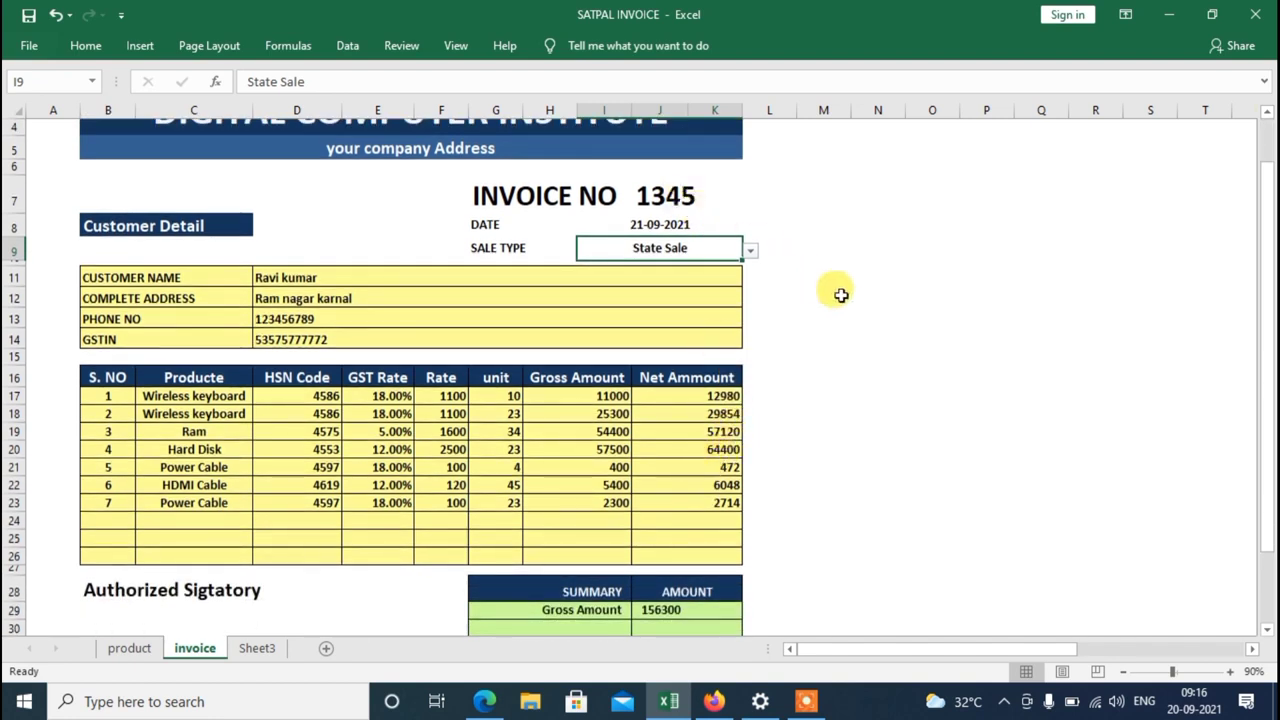
{"action": "mouse_move", "coordinate": [100, 396]}
{"action": "left_mouse_down"}
{"action": "mouse_move", "coordinate": [262, 491]}
{"action": "mouse_move", "coordinate": [657, 511]}
{"action": "left_mouse_up"}
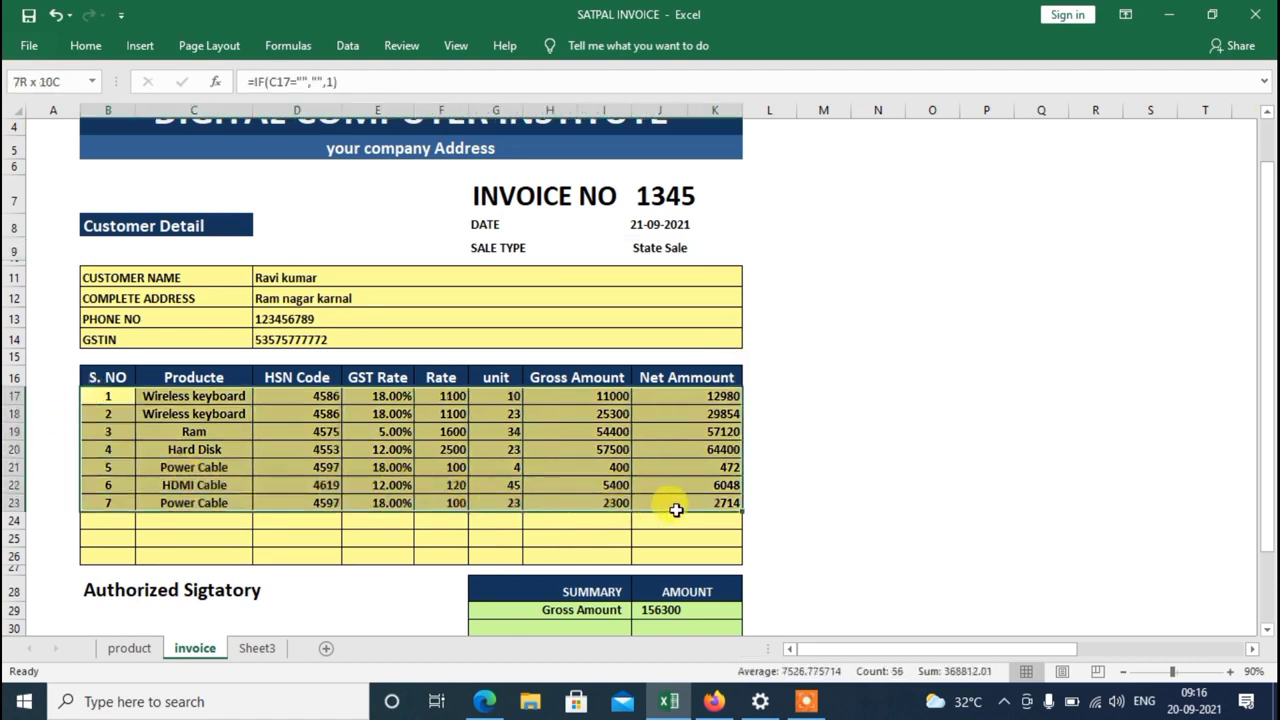
{"action": "scroll", "coordinate": [380, 468], "scroll_direction": "down", "scroll_amount": 1}
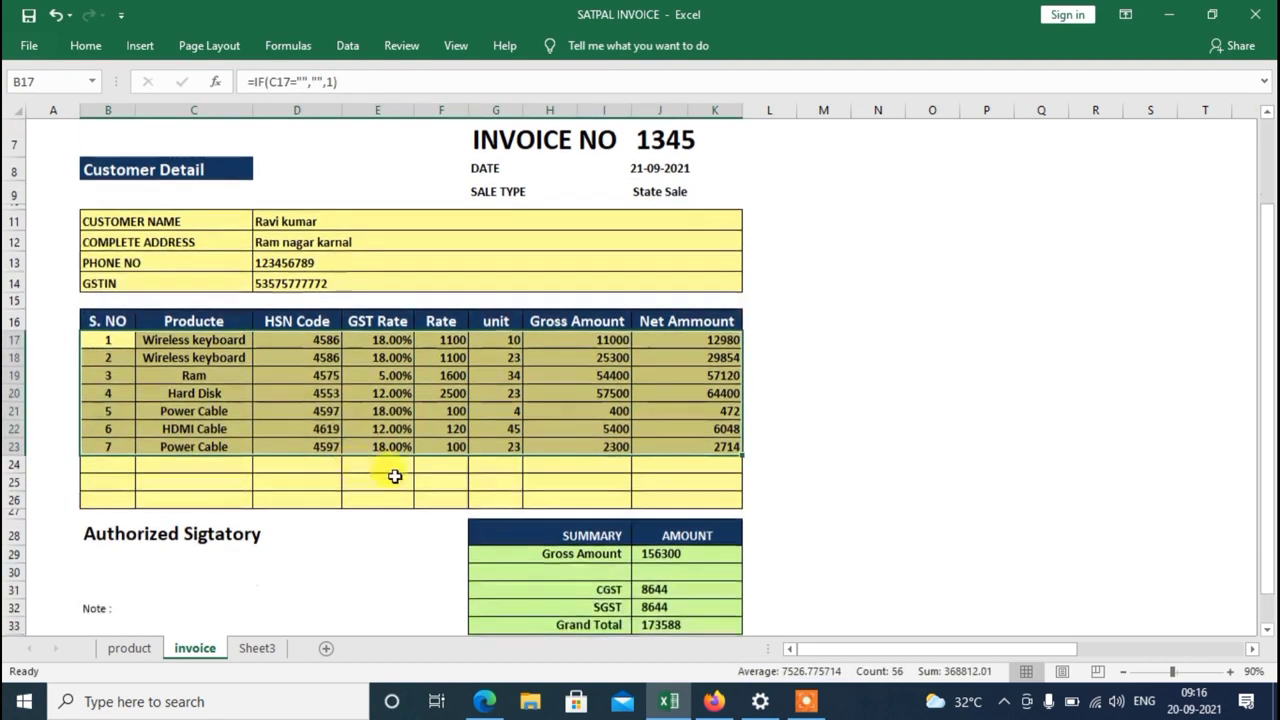
{"action": "scroll", "coordinate": [590, 474], "scroll_direction": "down", "scroll_amount": 1}
{"action": "left_click", "coordinate": [769, 521]}
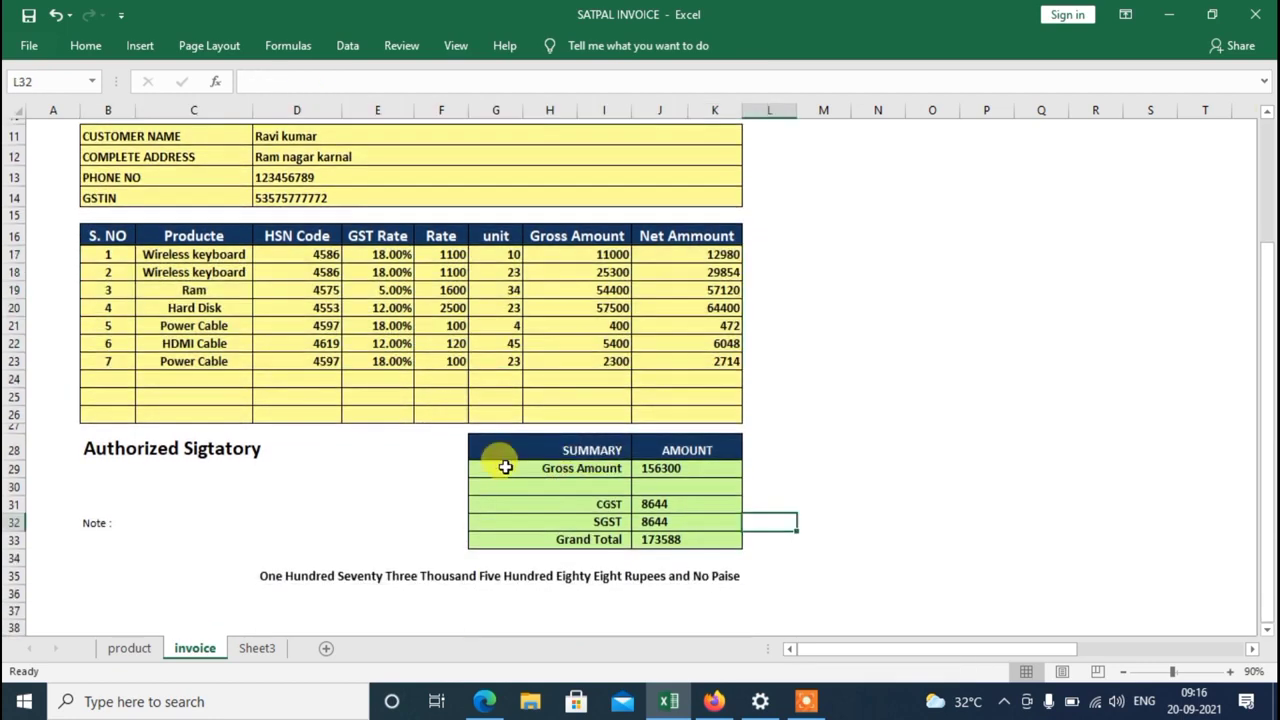
{"action": "left_click_drag", "start_coordinate": [501, 467], "coordinate": [664, 525]}
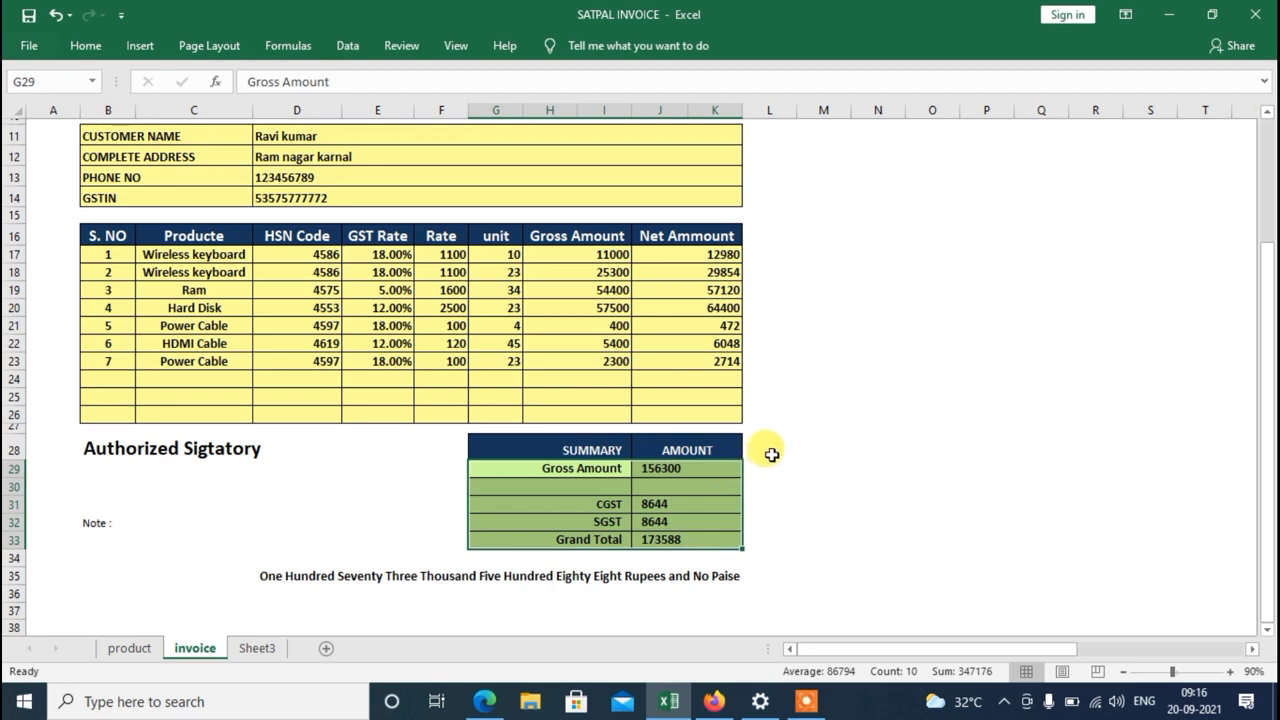
{"action": "left_click", "coordinate": [817, 402]}
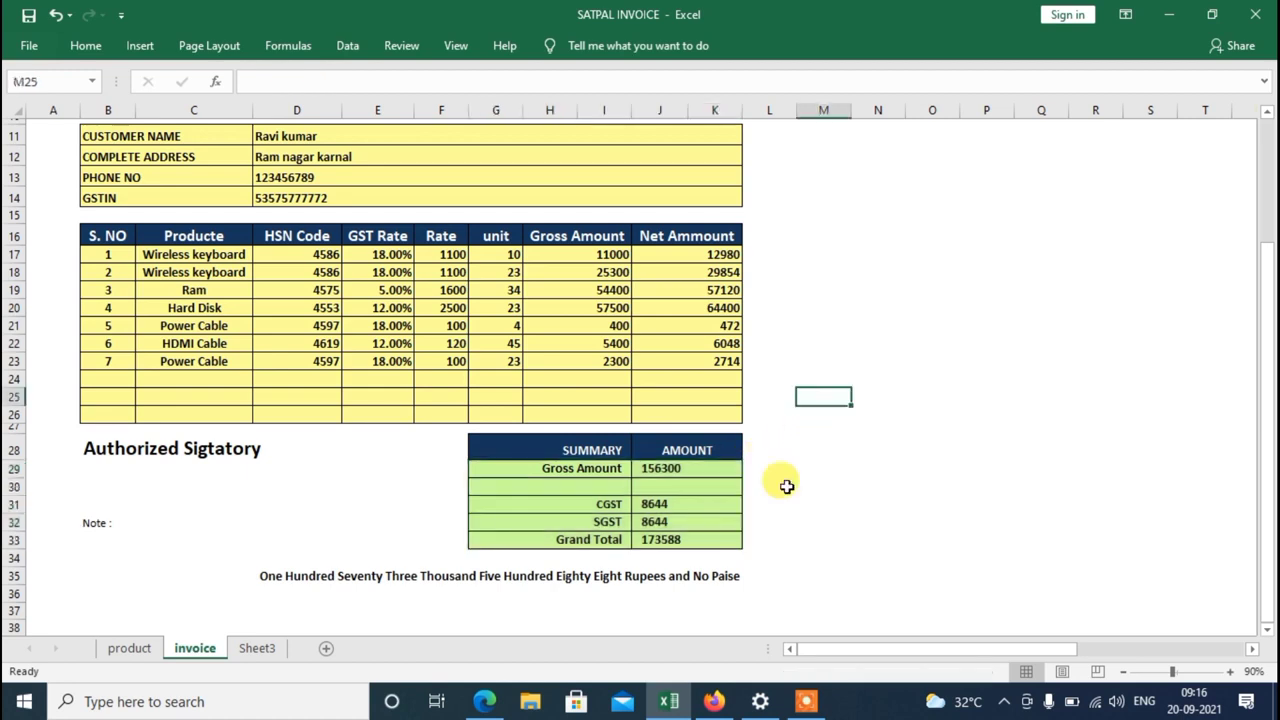
{"action": "left_click", "coordinate": [771, 396]}
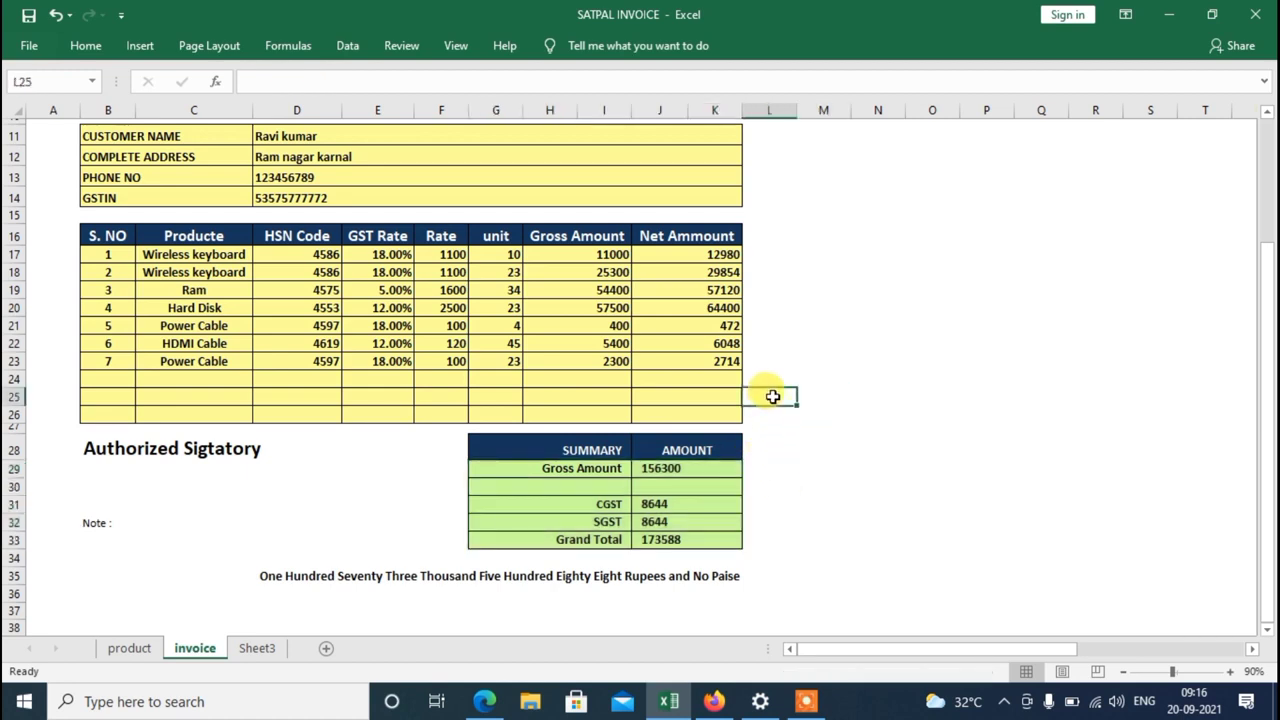
{"action": "scroll", "coordinate": [771, 394], "scroll_direction": "up", "scroll_amount": 3}
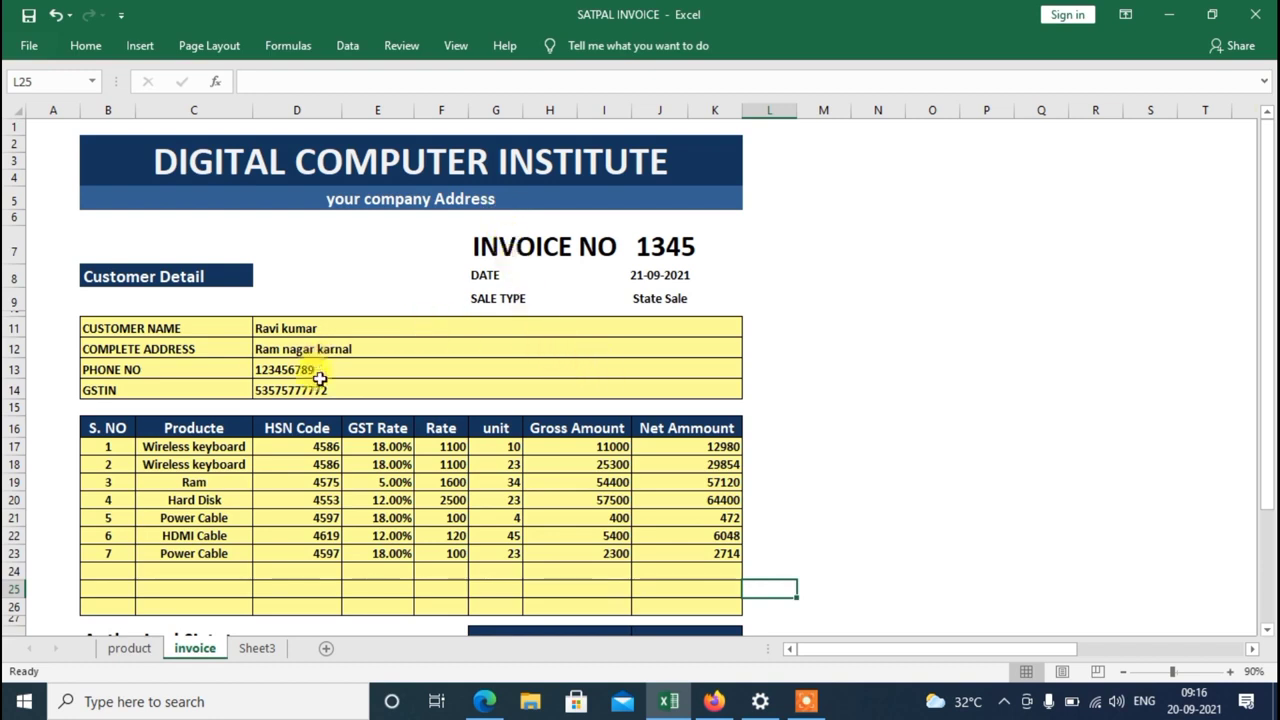
- Switch to Sheet3 and scroll through the invoice to review it
{"action": "left_click", "coordinate": [257, 650]}
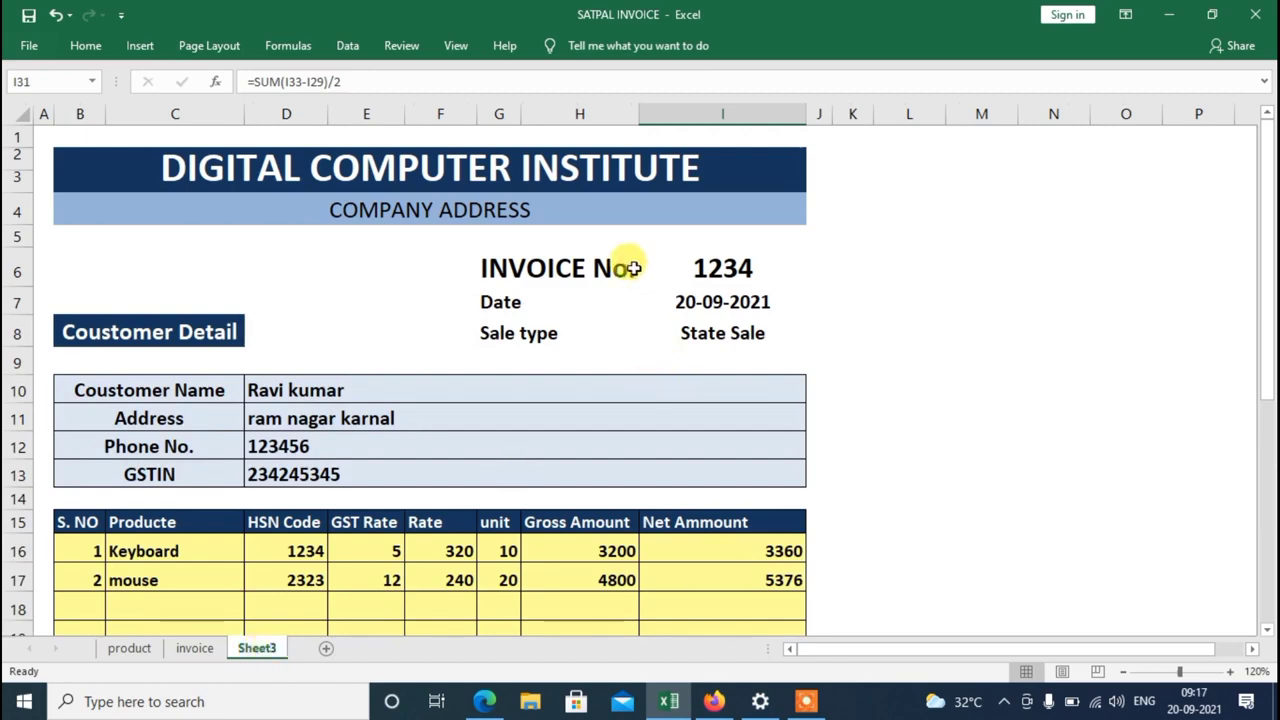
{"action": "scroll", "coordinate": [632, 280], "scroll_direction": "down", "scroll_amount": 2}
{"action": "scroll", "coordinate": [631, 291], "scroll_direction": "down", "scroll_amount": 2}
{"action": "scroll", "coordinate": [640, 305], "scroll_direction": "down", "scroll_amount": 1}
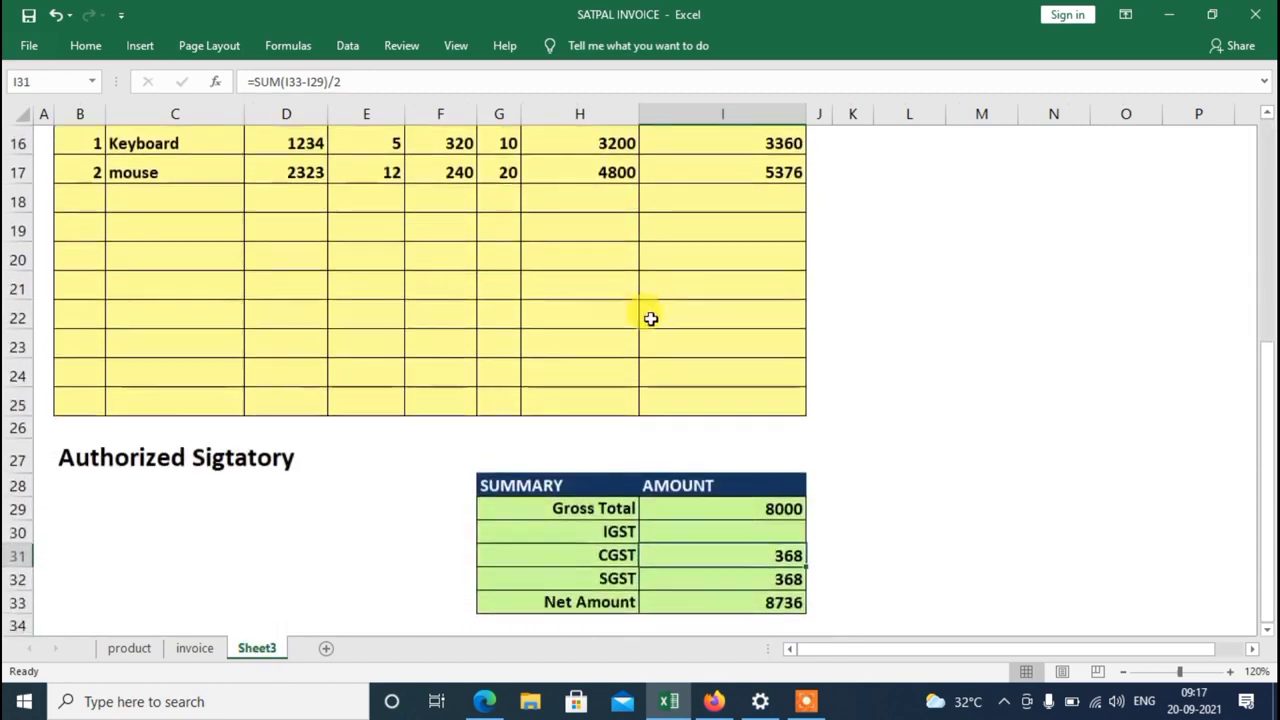
{"action": "scroll", "coordinate": [650, 318], "scroll_direction": "down", "scroll_amount": 1}
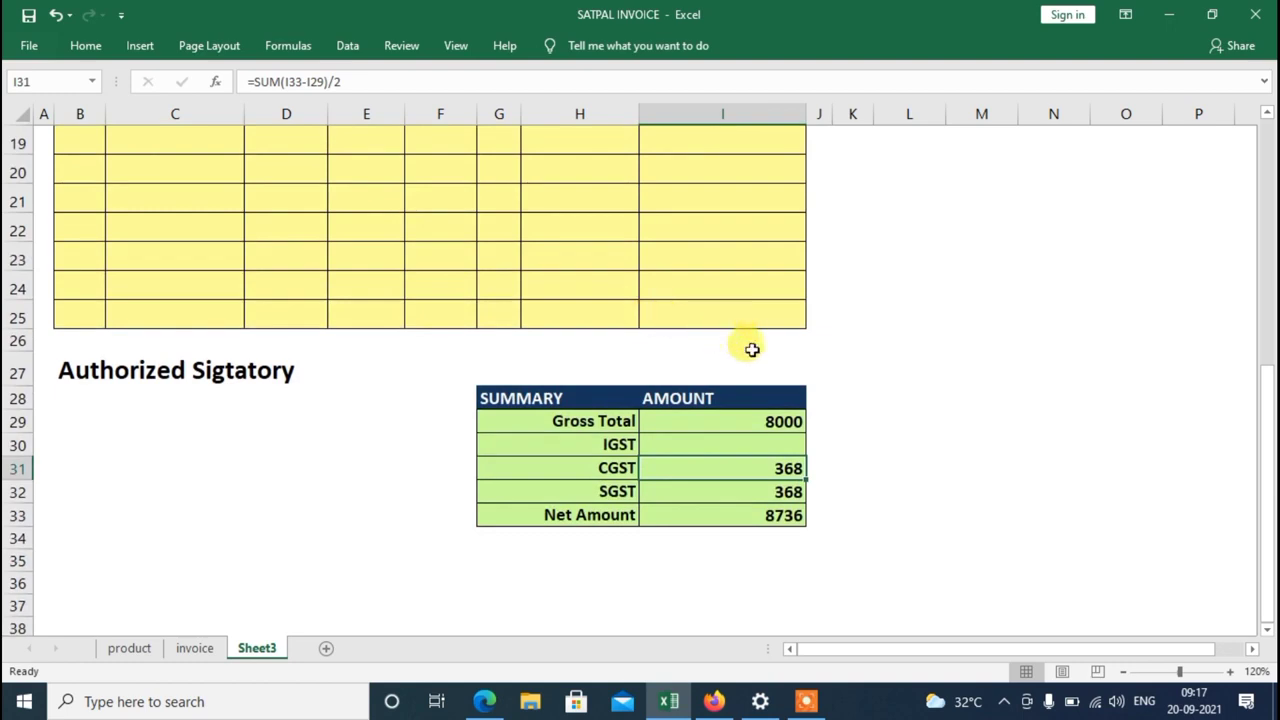
{"action": "scroll", "coordinate": [751, 349], "scroll_direction": "up", "scroll_amount": 1}
{"action": "scroll", "coordinate": [706, 331], "scroll_direction": "up", "scroll_amount": 1}
{"action": "scroll", "coordinate": [450, 345], "scroll_direction": "up", "scroll_amount": 1}
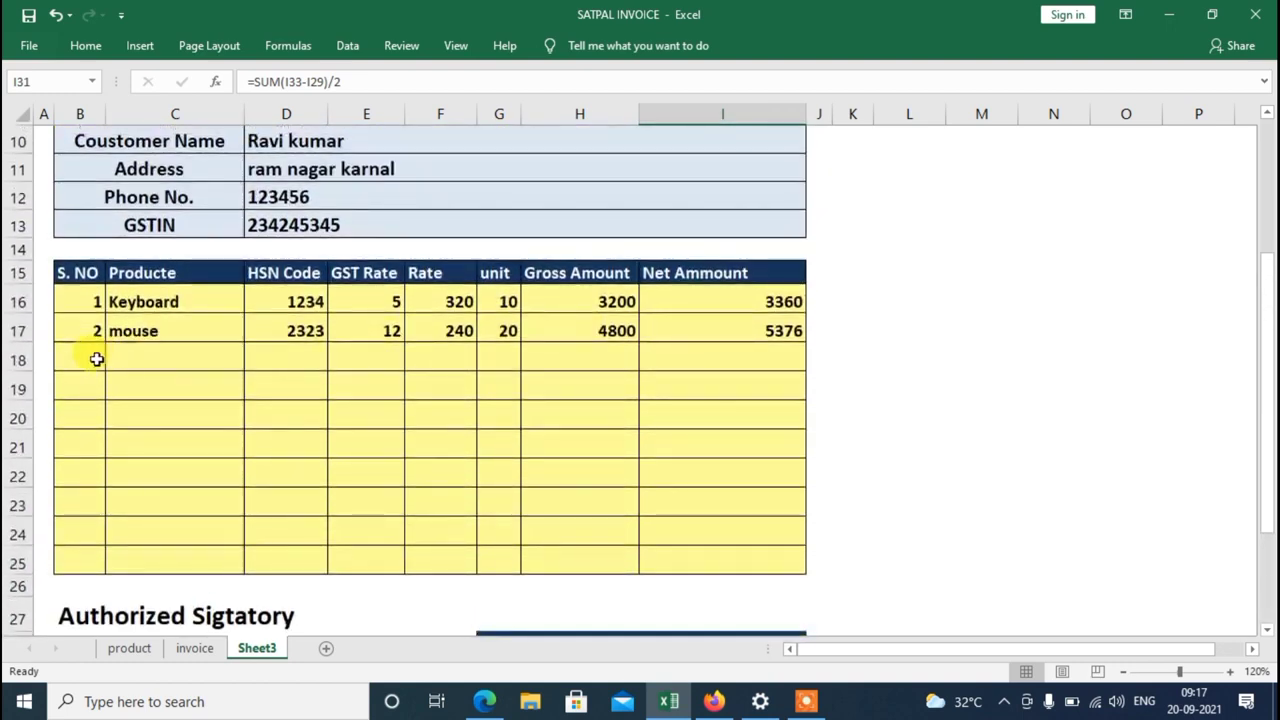
- Add a monitor line in row 18 with HSN 3456, GST rate 12, rate 322 and 12 units
{"action": "left_click", "coordinate": [134, 355]}
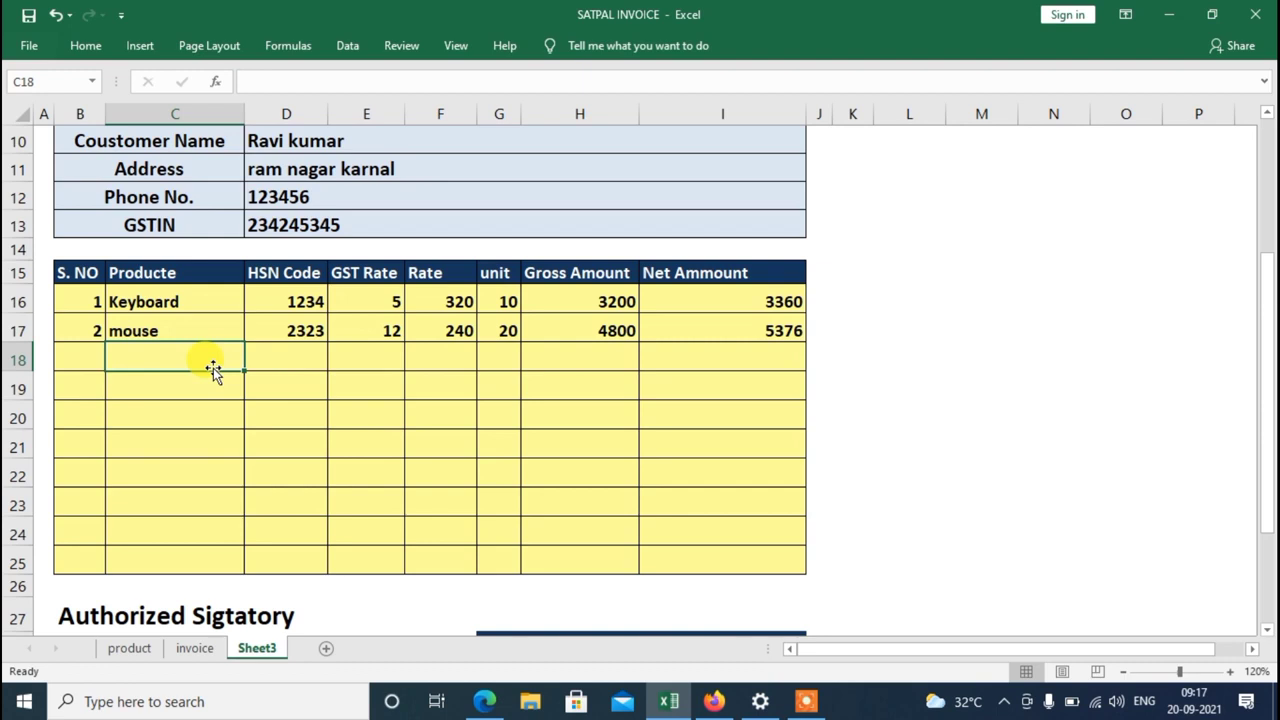
{"action": "type", "text": "monitor"}
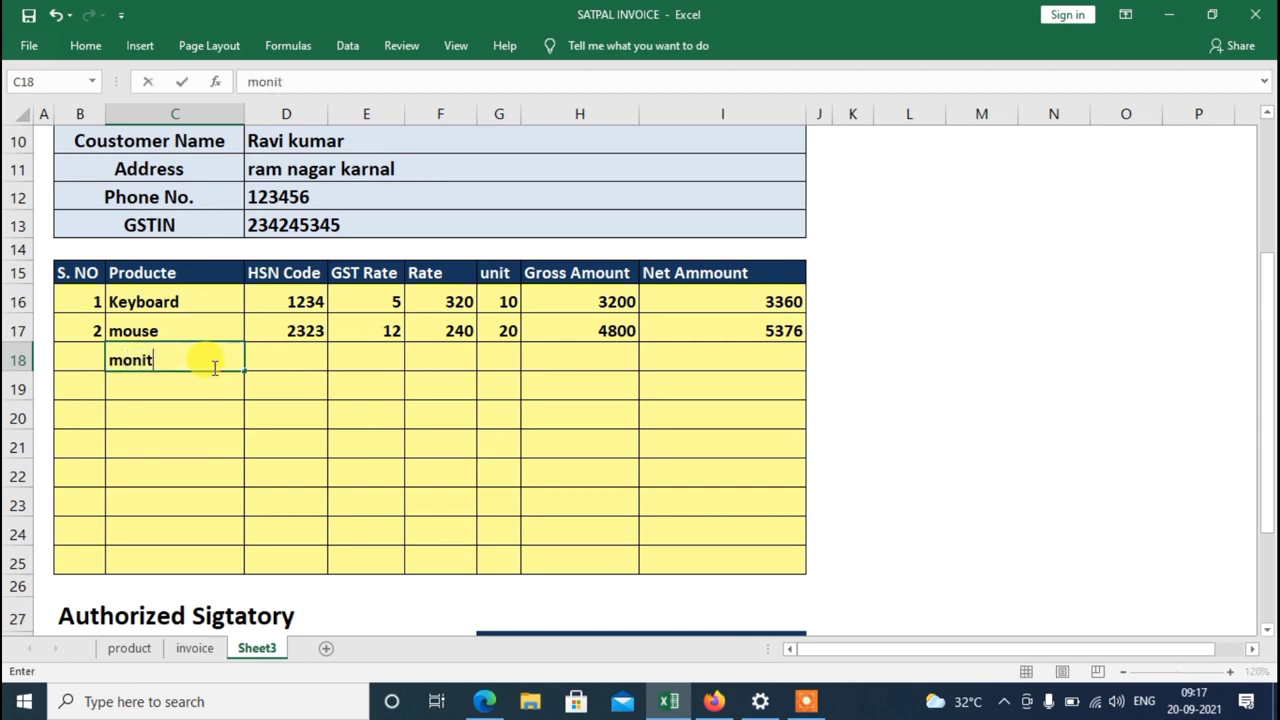
{"action": "left_click", "coordinate": [303, 357]}
{"action": "type", "text": "345"}
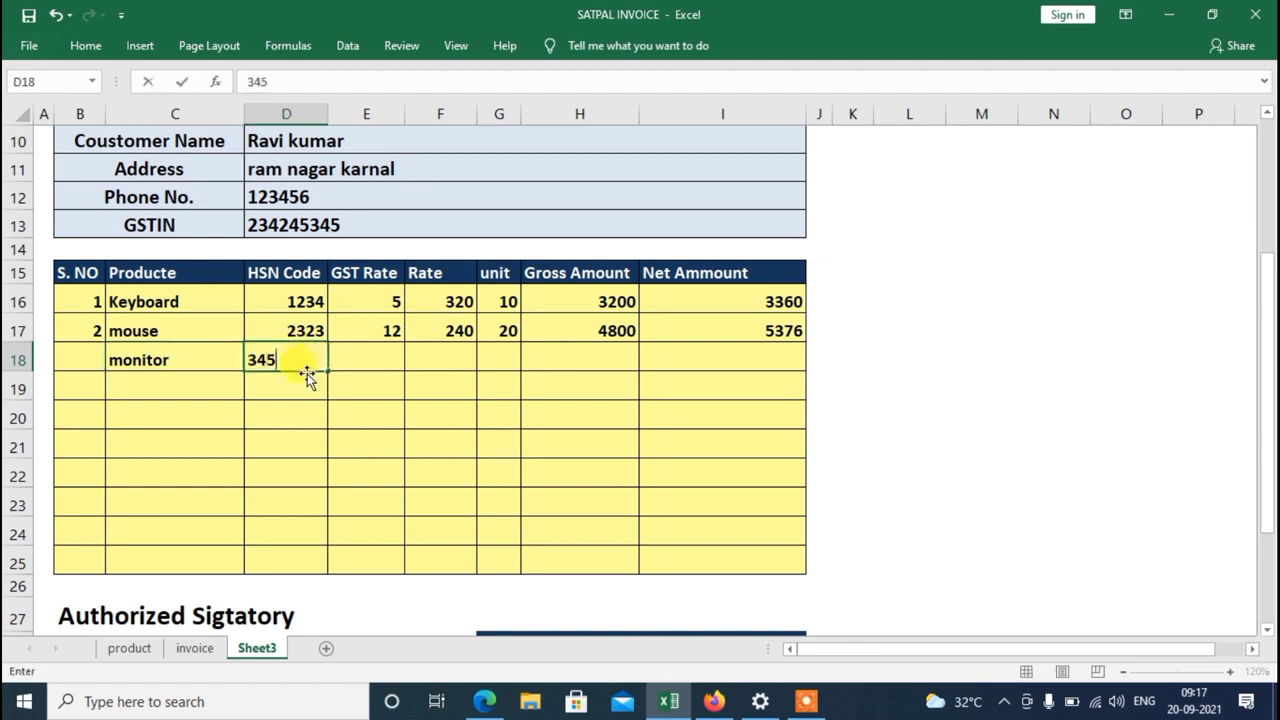
{"action": "type", "text": "6"}
{"action": "left_click", "coordinate": [371, 354]}
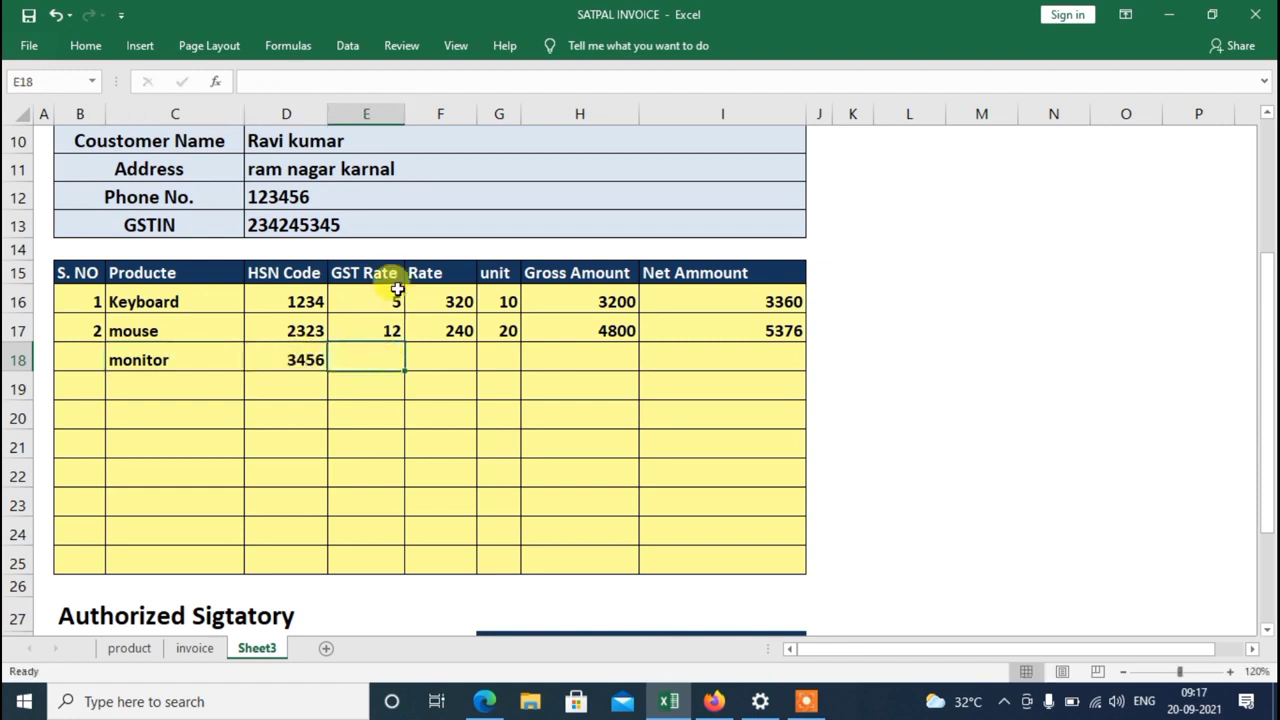
{"action": "type", "text": "12"}
{"action": "left_click", "coordinate": [435, 354]}
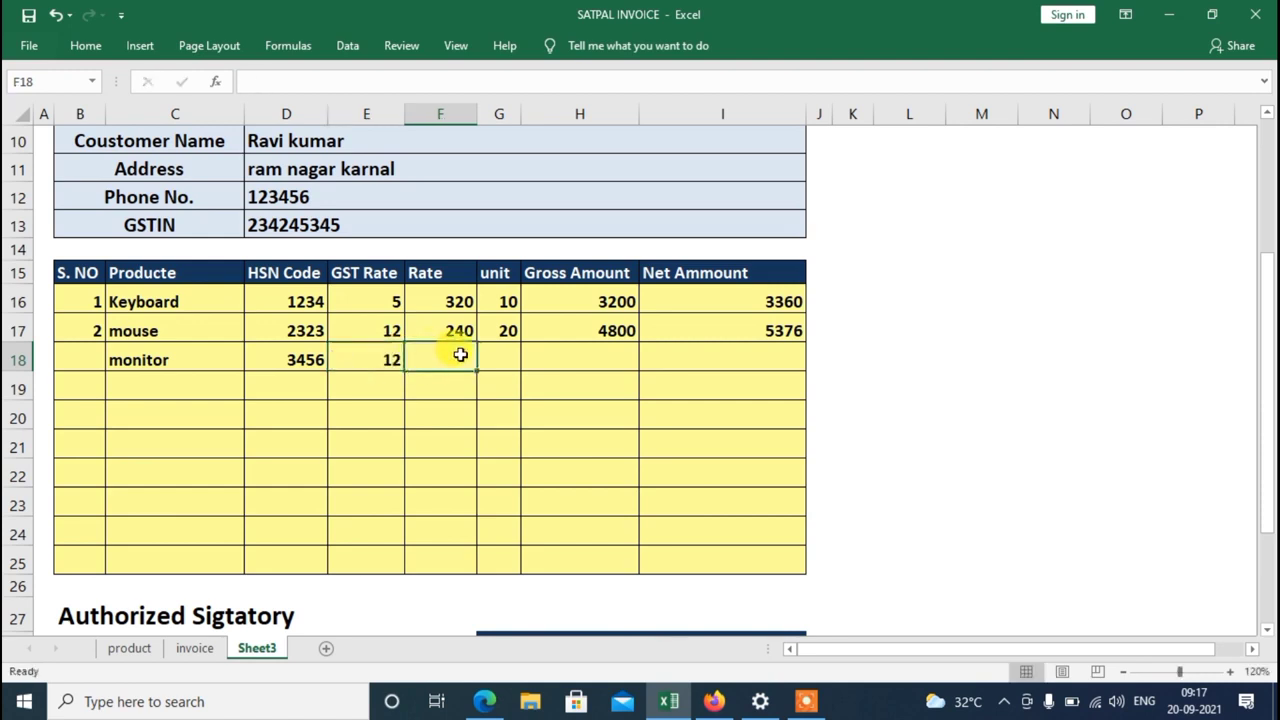
{"action": "type", "text": "322"}
{"action": "left_click", "coordinate": [512, 358]}
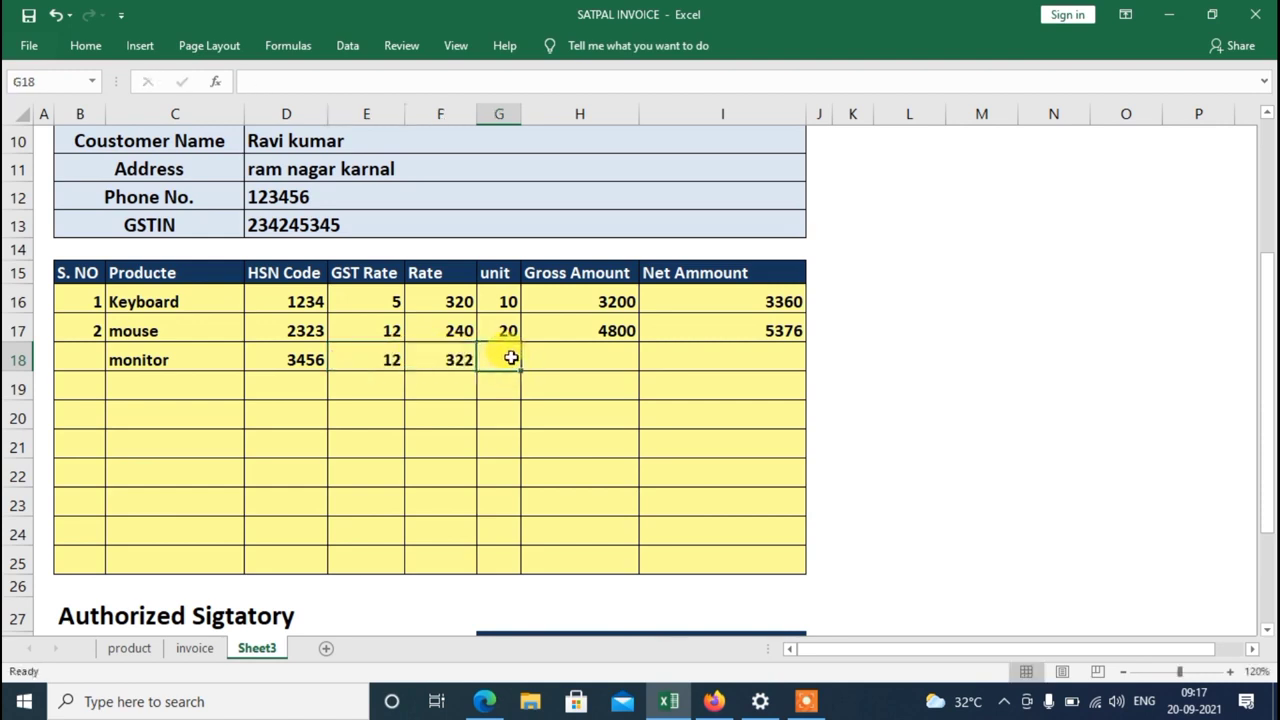
{"action": "type", "text": "12"}
{"action": "left_click", "coordinate": [555, 392]}
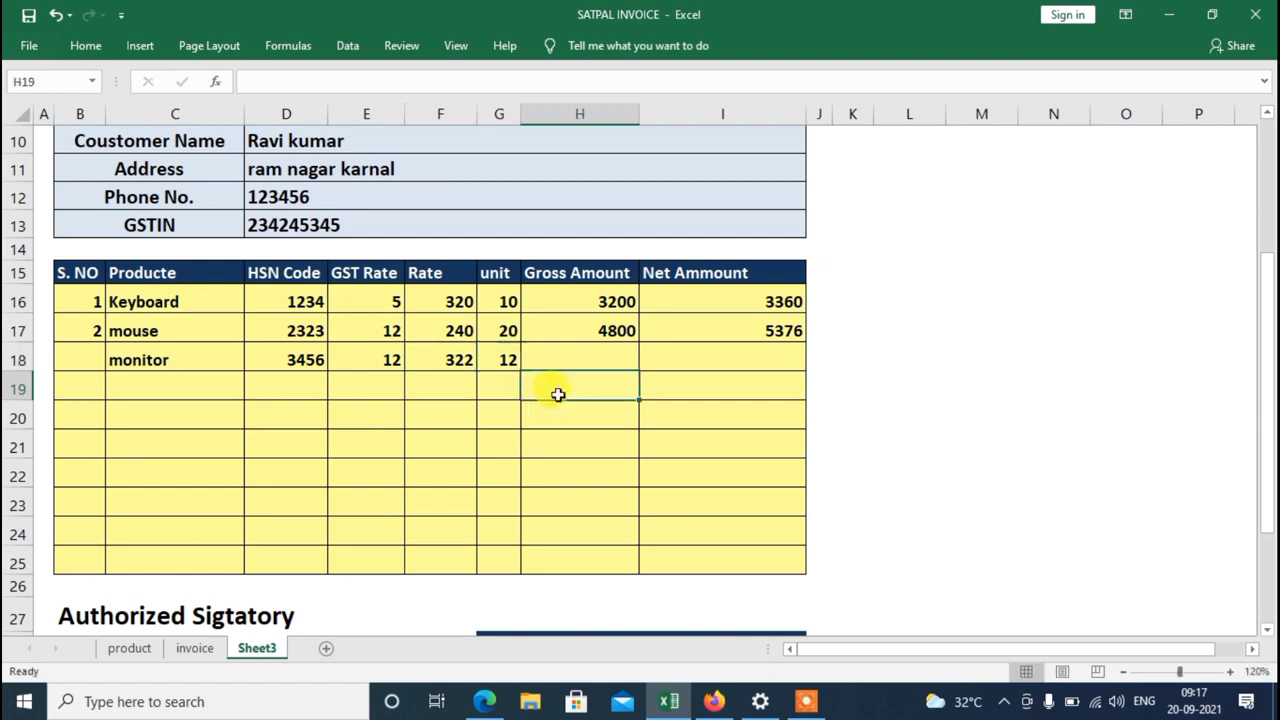
- Copy the gross and net amount formulas down to the monitor row and check the summary totals
{"action": "left_click", "coordinate": [585, 352]}
{"action": "left_click", "coordinate": [613, 327]}
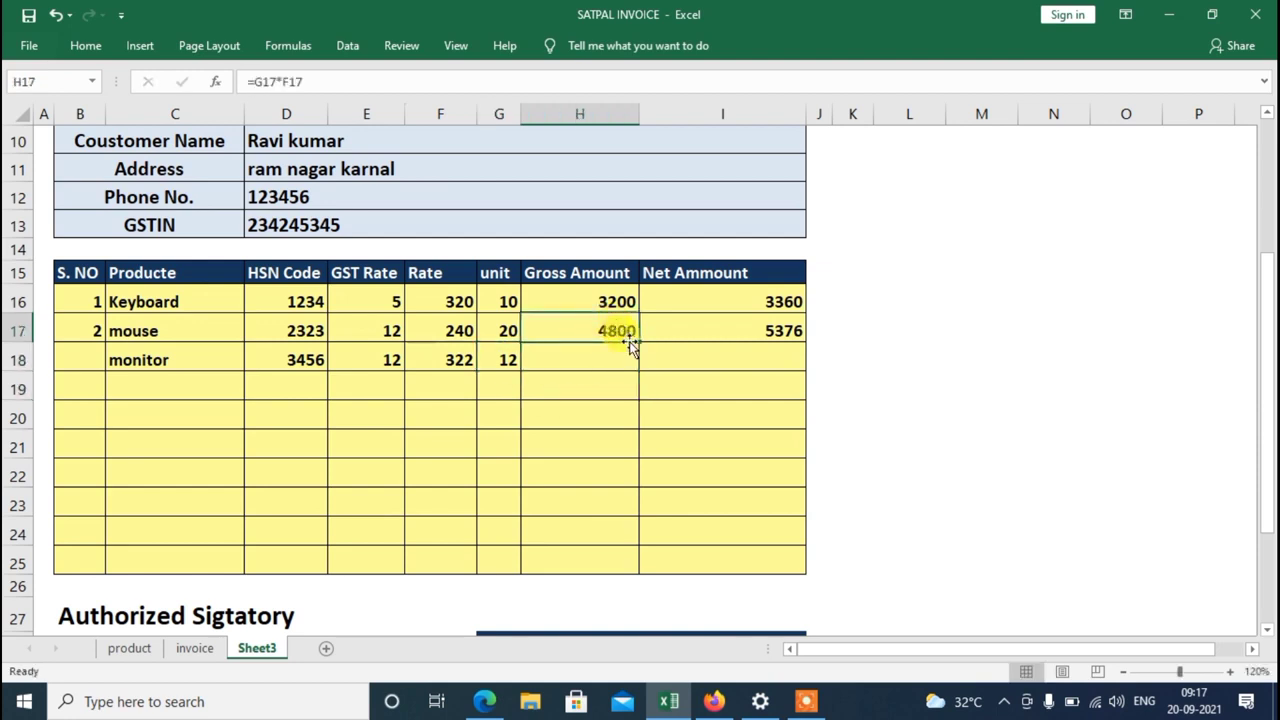
{"action": "left_click_drag", "start_coordinate": [638, 344], "coordinate": [624, 363]}
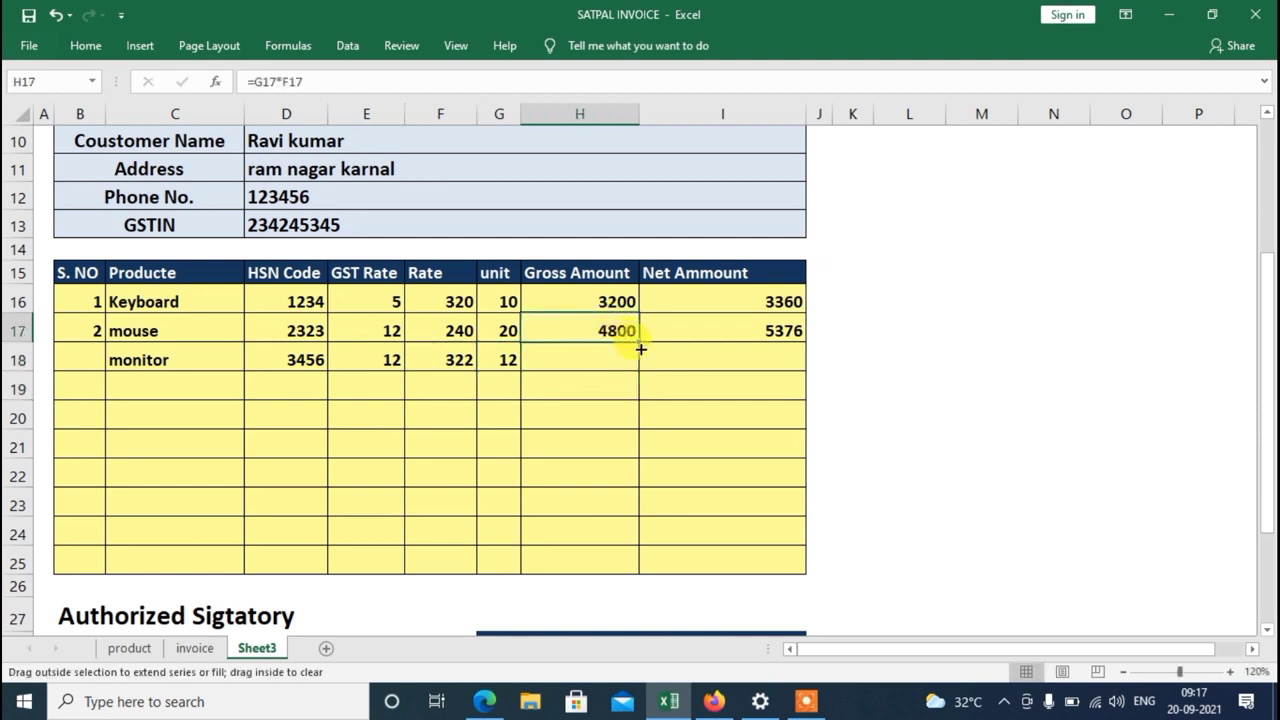
{"action": "left_click", "coordinate": [790, 336]}
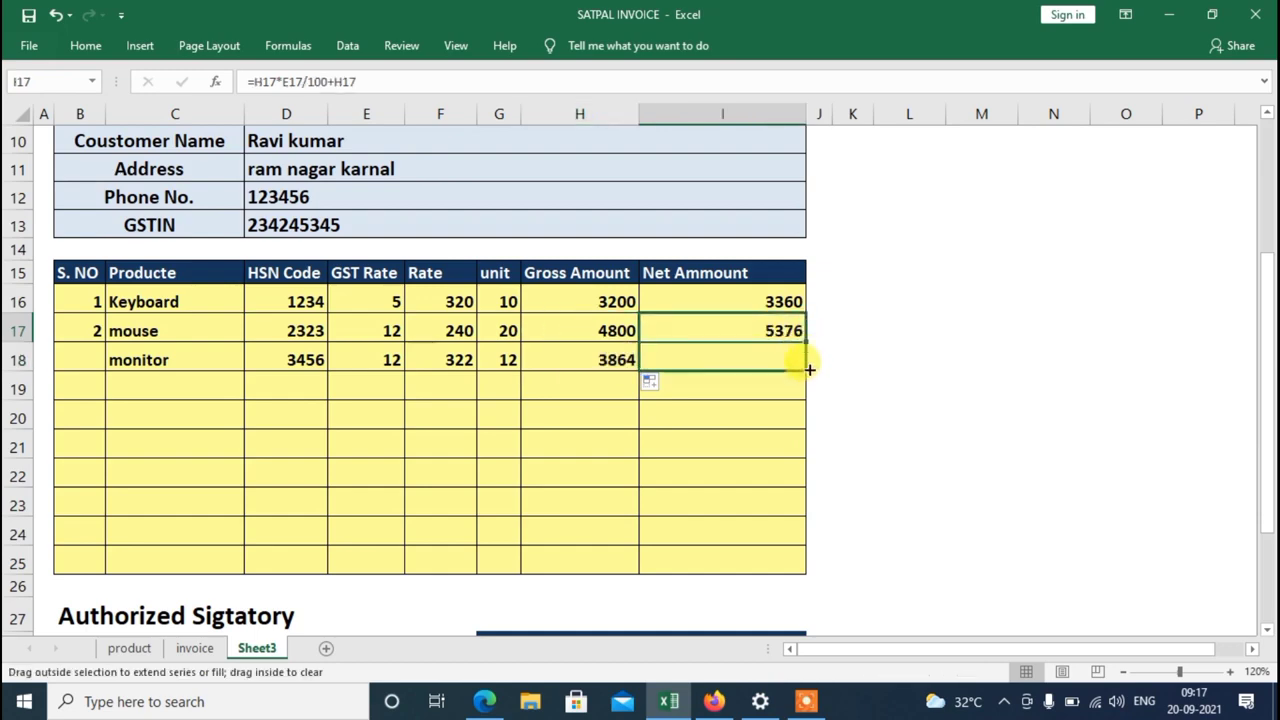
{"action": "left_click_drag", "start_coordinate": [810, 343], "coordinate": [790, 372]}
{"action": "scroll", "coordinate": [790, 421], "scroll_direction": "down", "scroll_amount": 2}
{"action": "scroll", "coordinate": [790, 421], "scroll_direction": "down", "scroll_amount": 1}
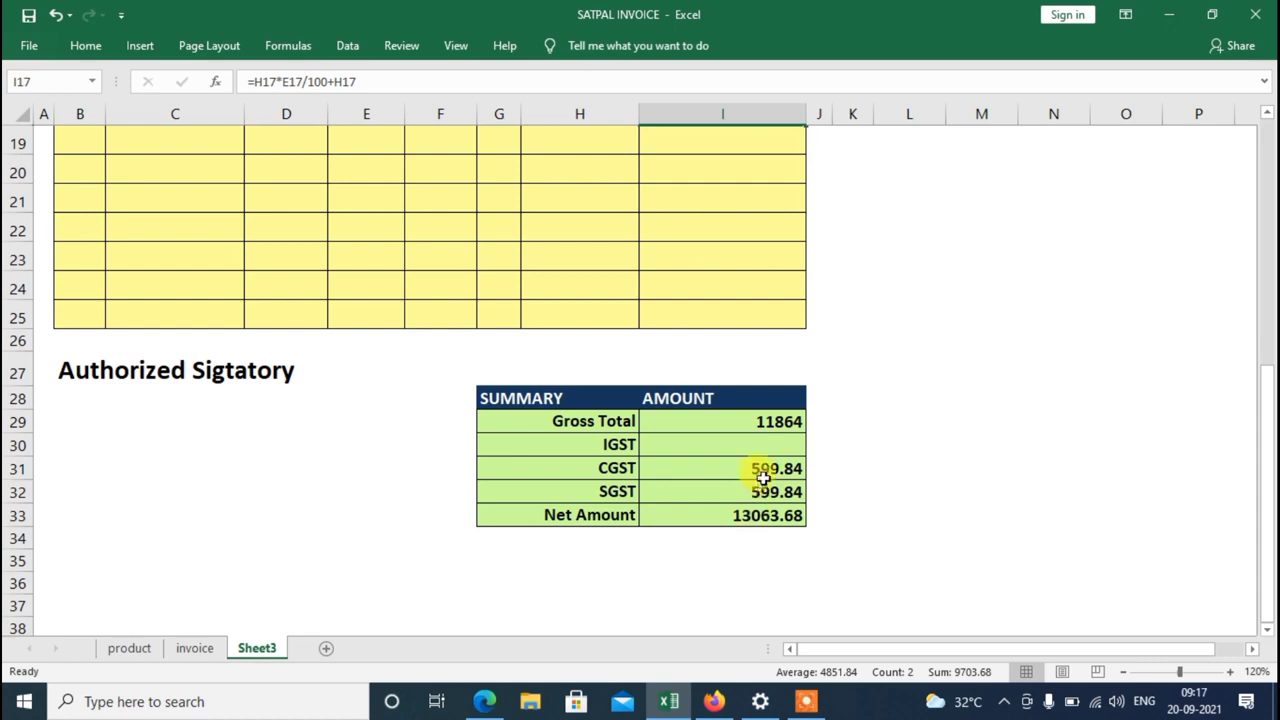
{"action": "scroll", "coordinate": [763, 478], "scroll_direction": "up", "scroll_amount": 2}
{"action": "scroll", "coordinate": [763, 478], "scroll_direction": "up", "scroll_amount": 2}
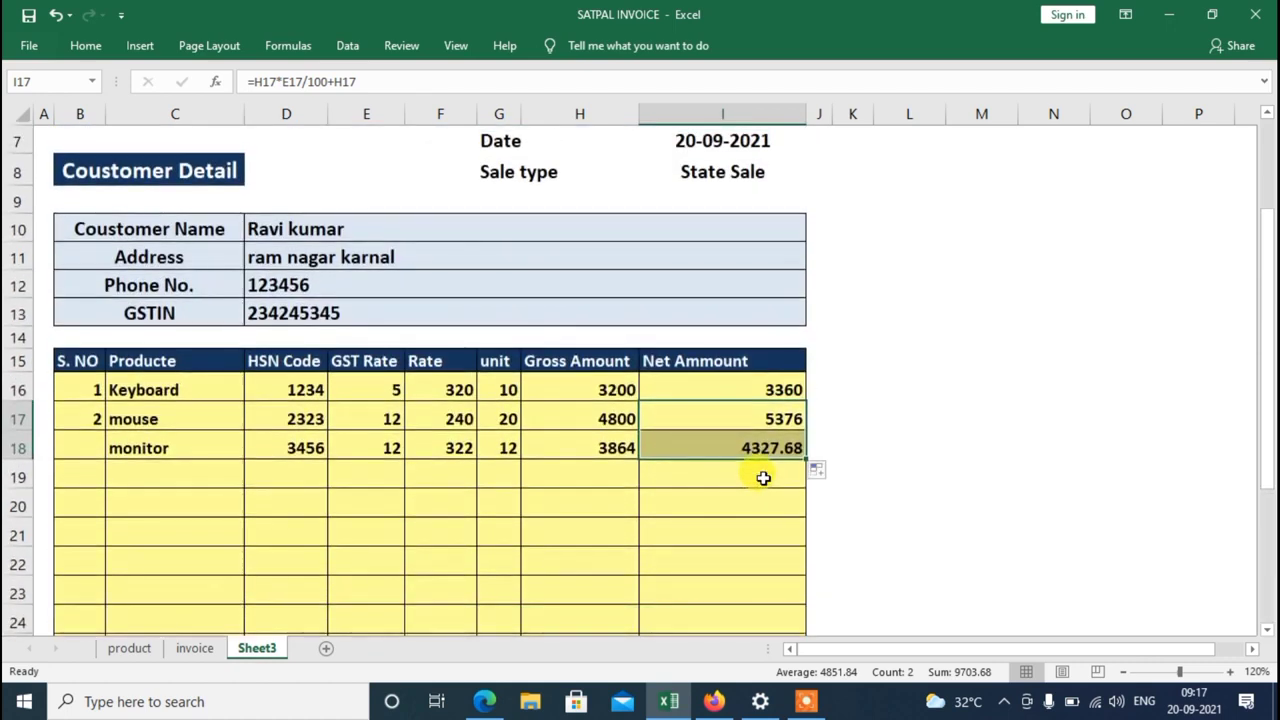
{"action": "scroll", "coordinate": [763, 478], "scroll_direction": "up", "scroll_amount": 1}
{"action": "scroll", "coordinate": [765, 477], "scroll_direction": "up", "scroll_amount": 1}
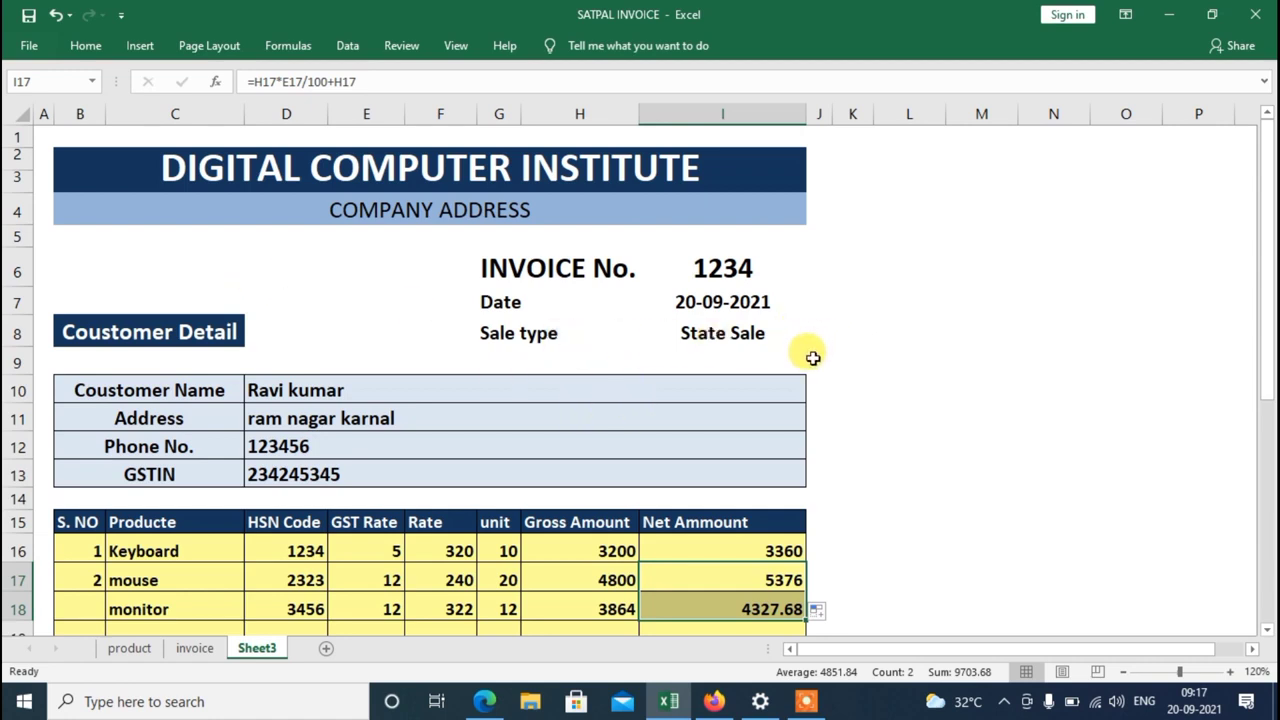
- Scroll down through the invoice to the SUMMARY table
{"action": "scroll", "coordinate": [914, 349], "scroll_direction": "down", "scroll_amount": 1}
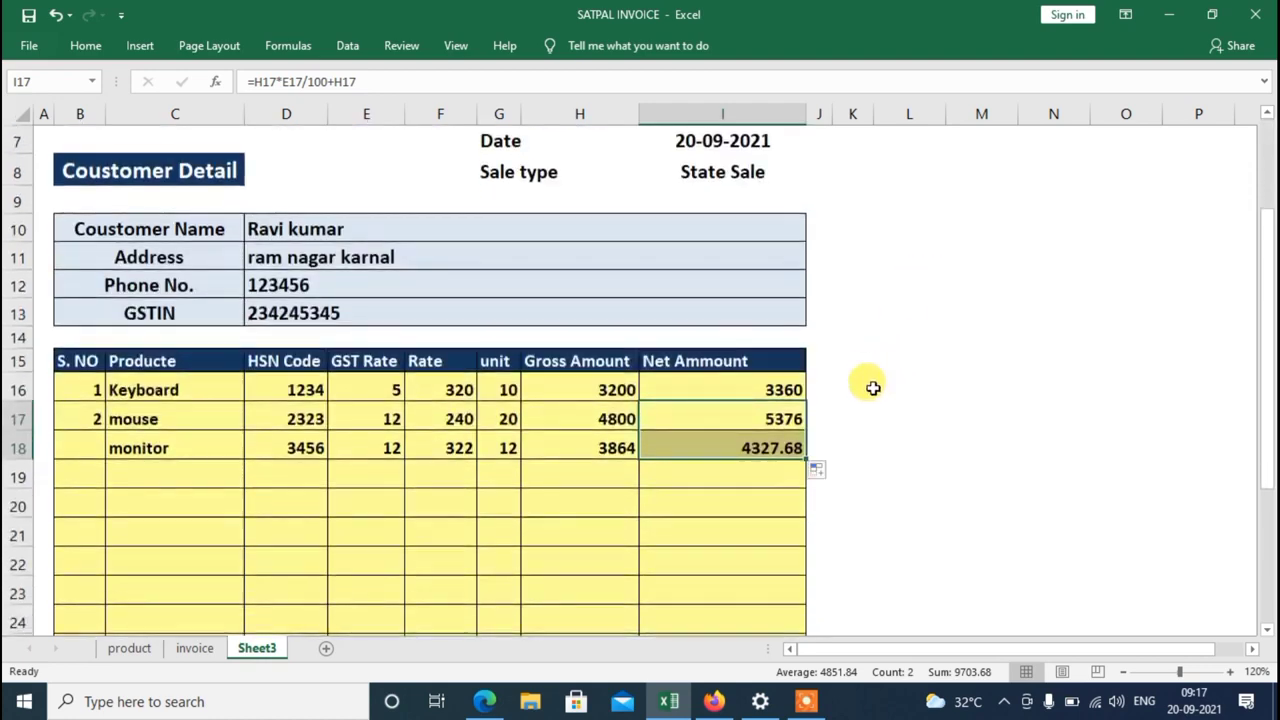
{"action": "scroll", "coordinate": [890, 370], "scroll_direction": "down", "scroll_amount": 1}
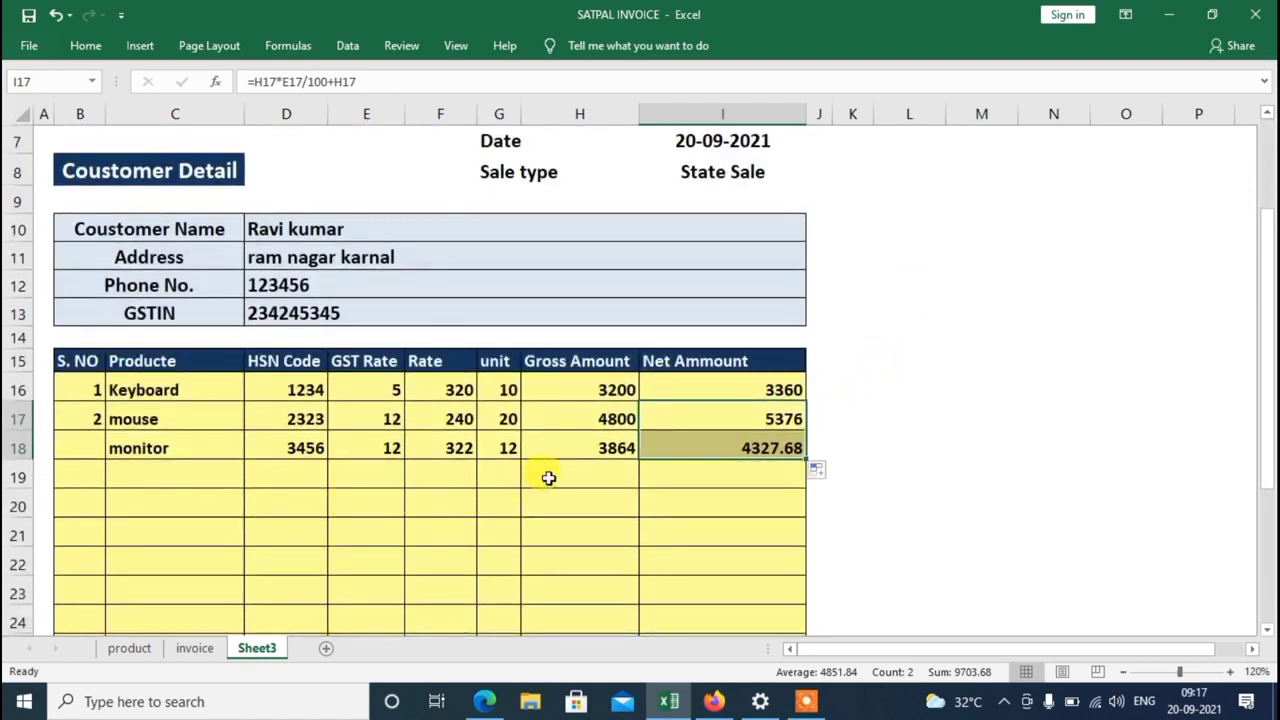
{"action": "scroll", "coordinate": [531, 457], "scroll_direction": "down", "scroll_amount": 2}
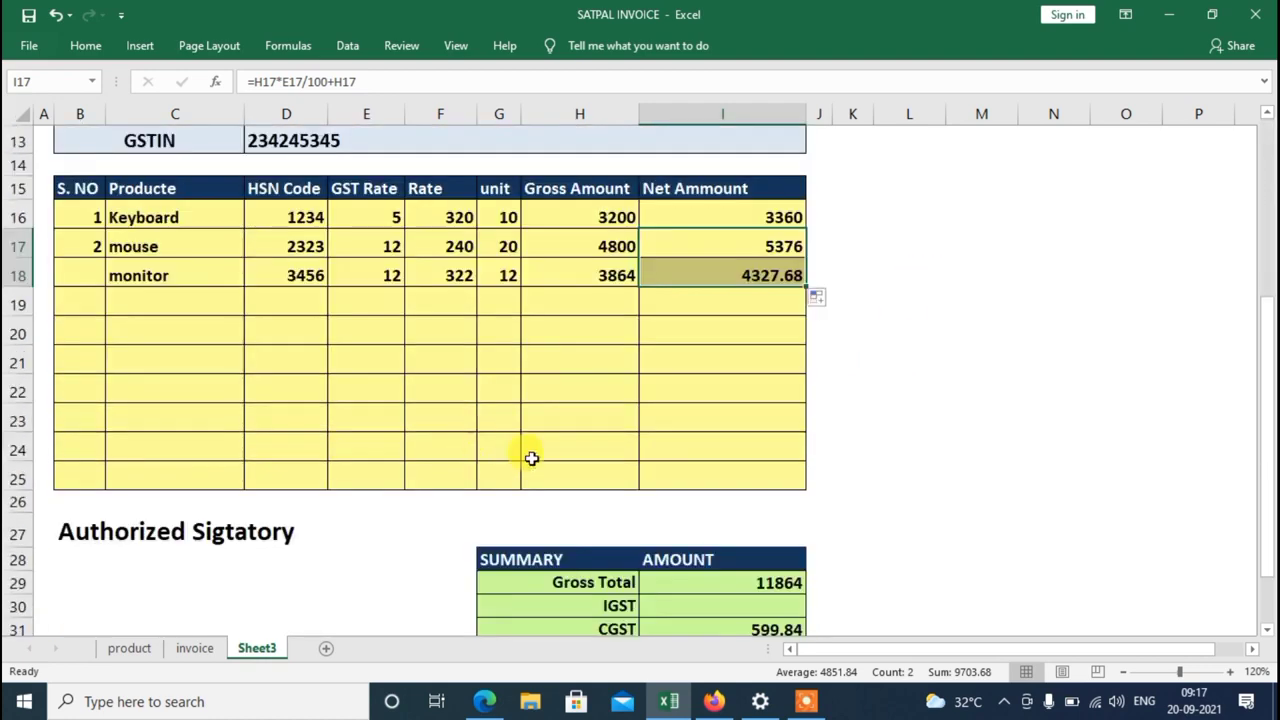
{"action": "scroll", "coordinate": [713, 468], "scroll_direction": "down", "scroll_amount": 2}
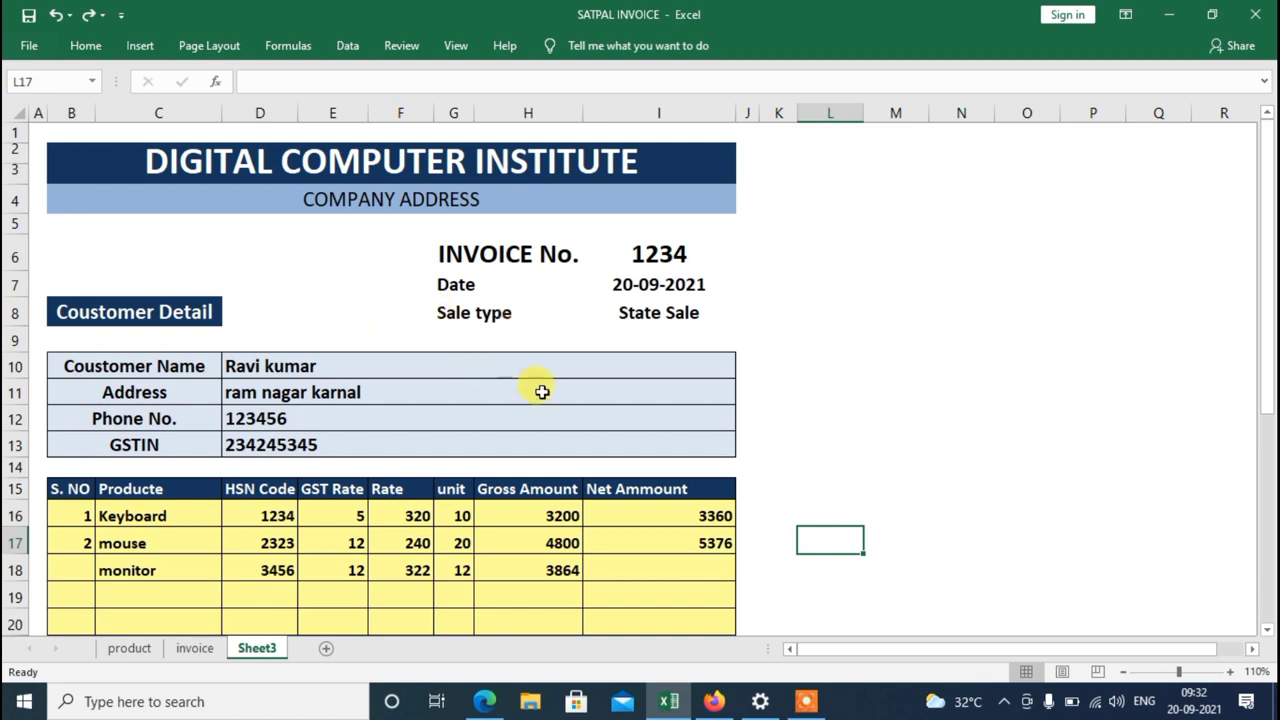
{"action": "scroll", "coordinate": [541, 391], "scroll_direction": "down", "scroll_amount": 1}
{"action": "scroll", "coordinate": [480, 400], "scroll_direction": "down", "scroll_amount": 1}
{"action": "mouse_move", "coordinate": [130, 368]}
{"action": "left_mouse_down"}
{"action": "mouse_move", "coordinate": [160, 425]}
{"action": "mouse_move", "coordinate": [160, 606]}
{"action": "left_mouse_up"}
{"action": "left_click", "coordinate": [257, 365]}
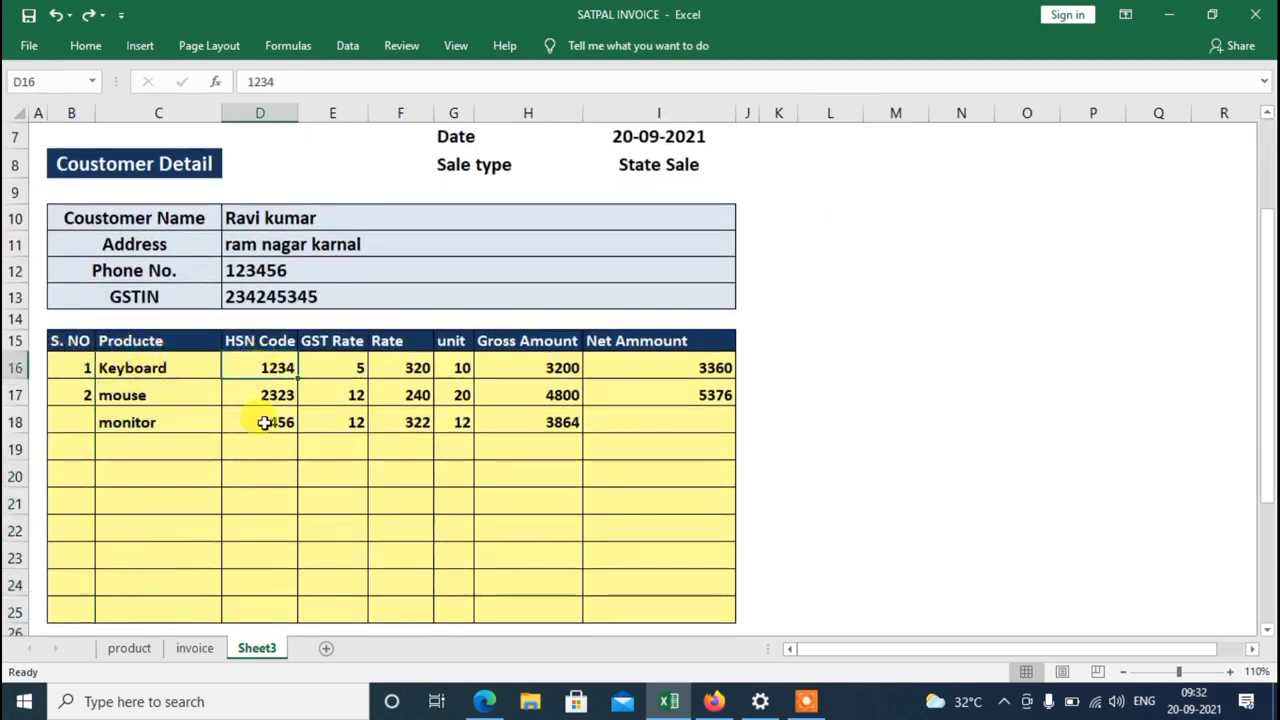
{"action": "left_click_drag", "start_coordinate": [263, 422], "coordinate": [263, 571]}
{"action": "left_click_drag", "start_coordinate": [349, 367], "coordinate": [333, 530]}
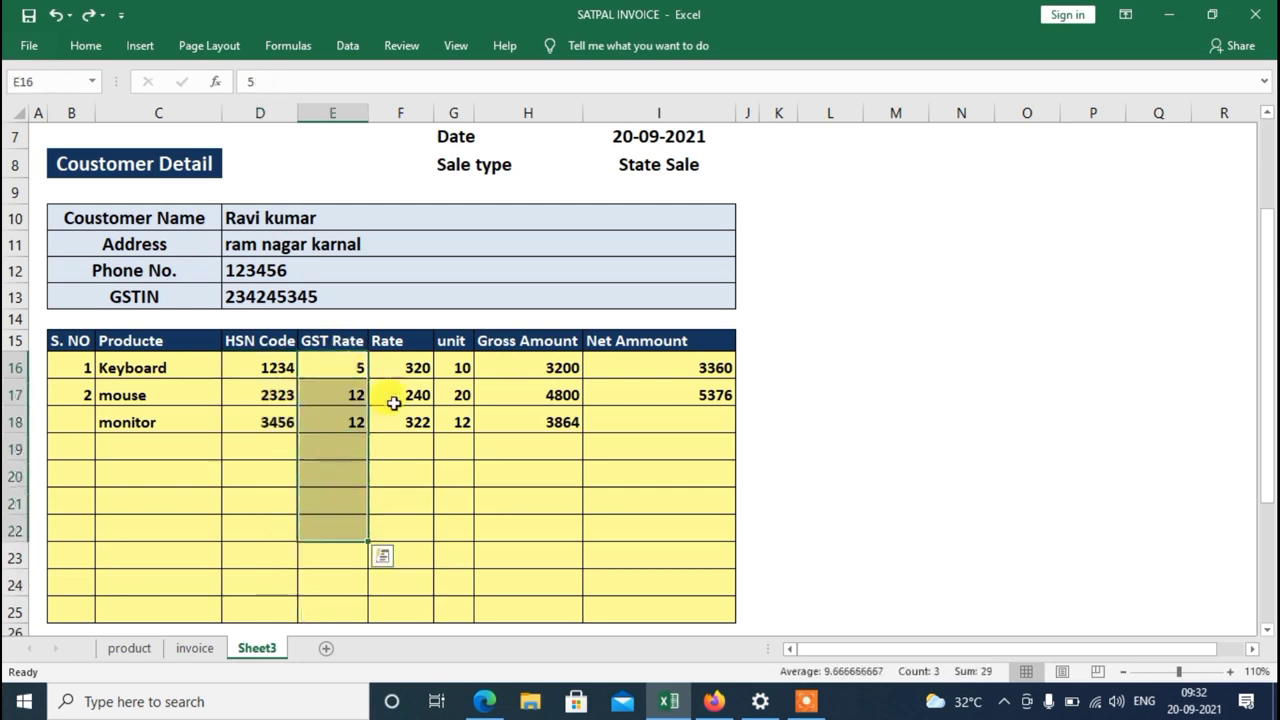
{"action": "left_click_drag", "start_coordinate": [400, 368], "coordinate": [400, 611]}
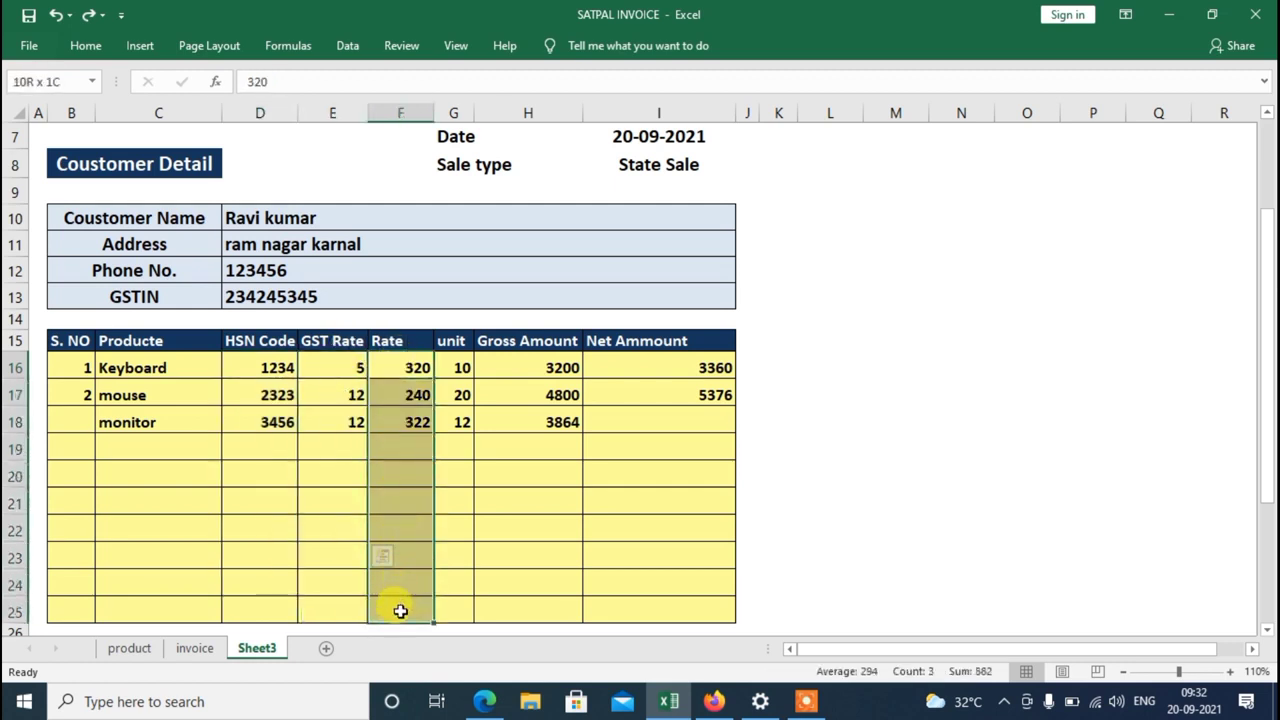
{"action": "scroll", "coordinate": [316, 492], "scroll_direction": "down", "scroll_amount": 1}
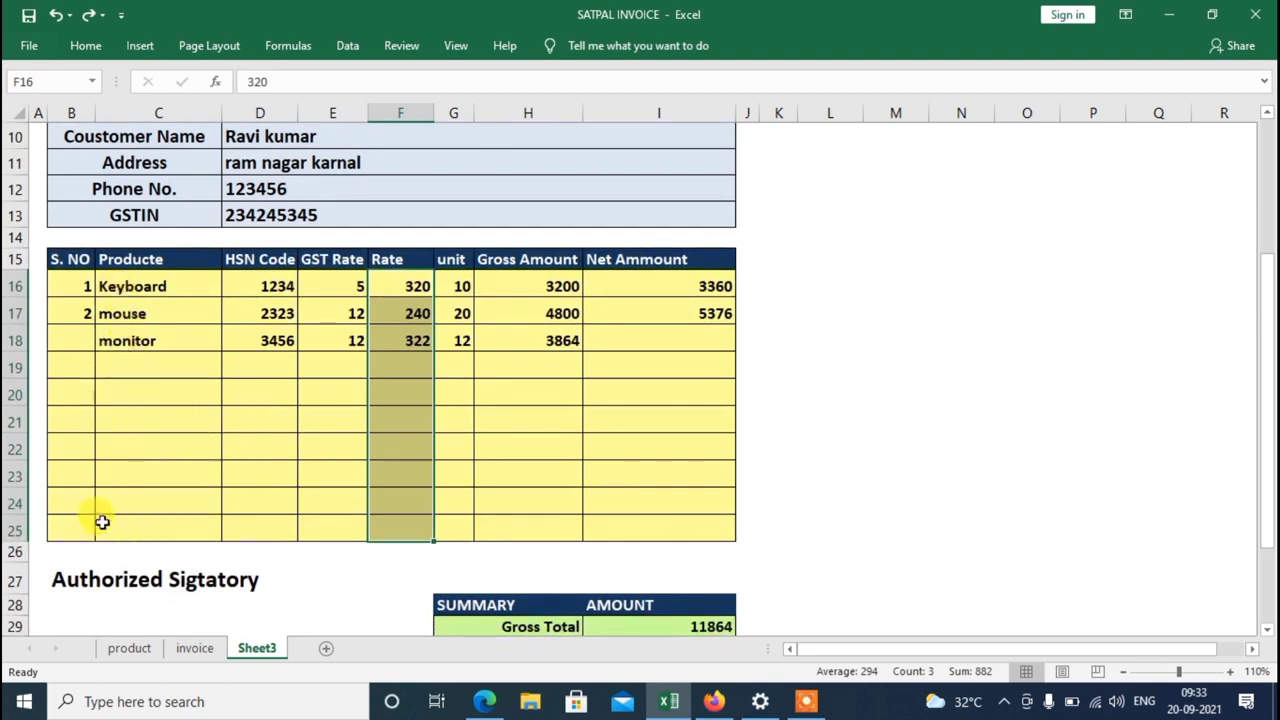
{"action": "left_click", "coordinate": [129, 648]}
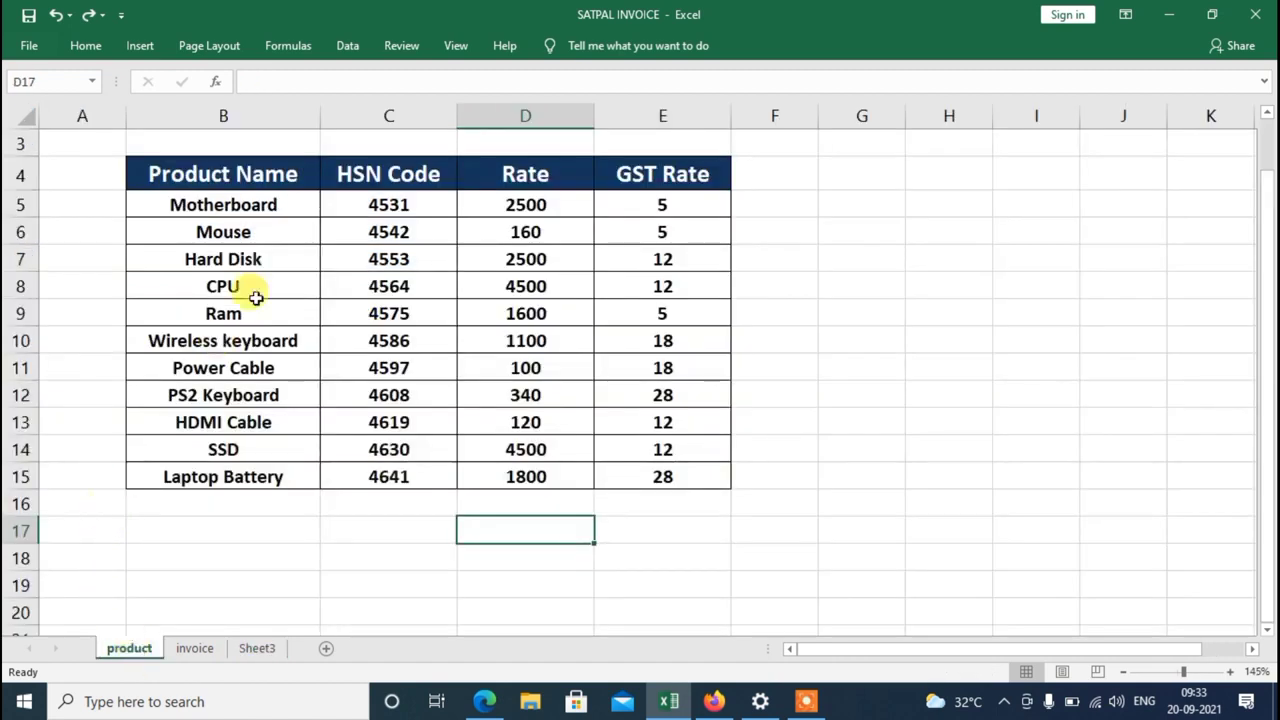
{"action": "left_click", "coordinate": [826, 288]}
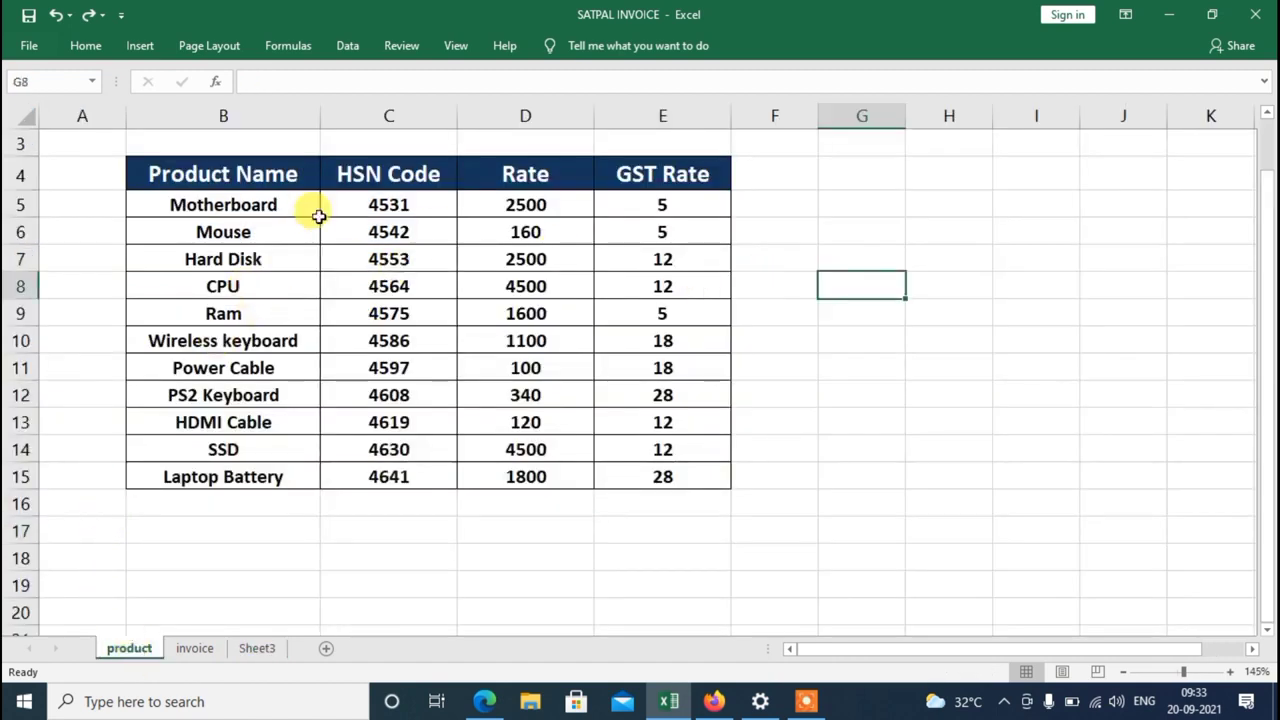
{"action": "left_click_drag", "start_coordinate": [190, 200], "coordinate": [200, 477]}
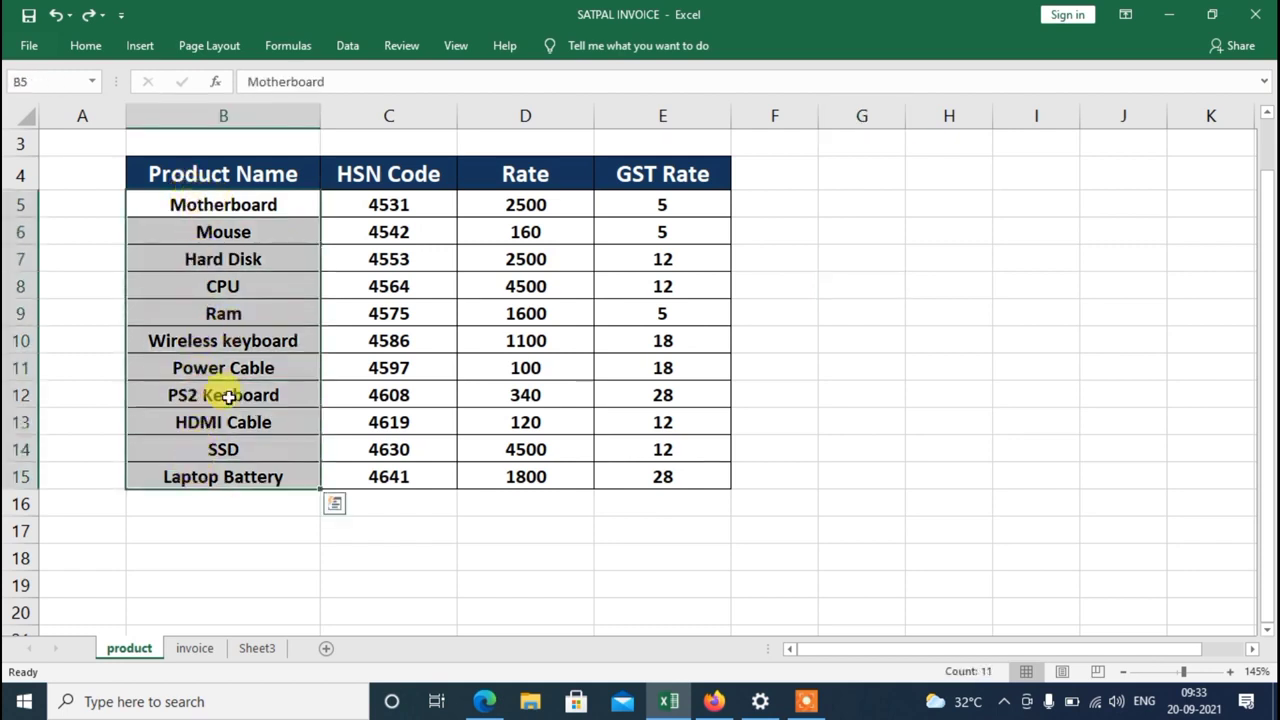
{"action": "left_click_drag", "start_coordinate": [375, 205], "coordinate": [380, 470]}
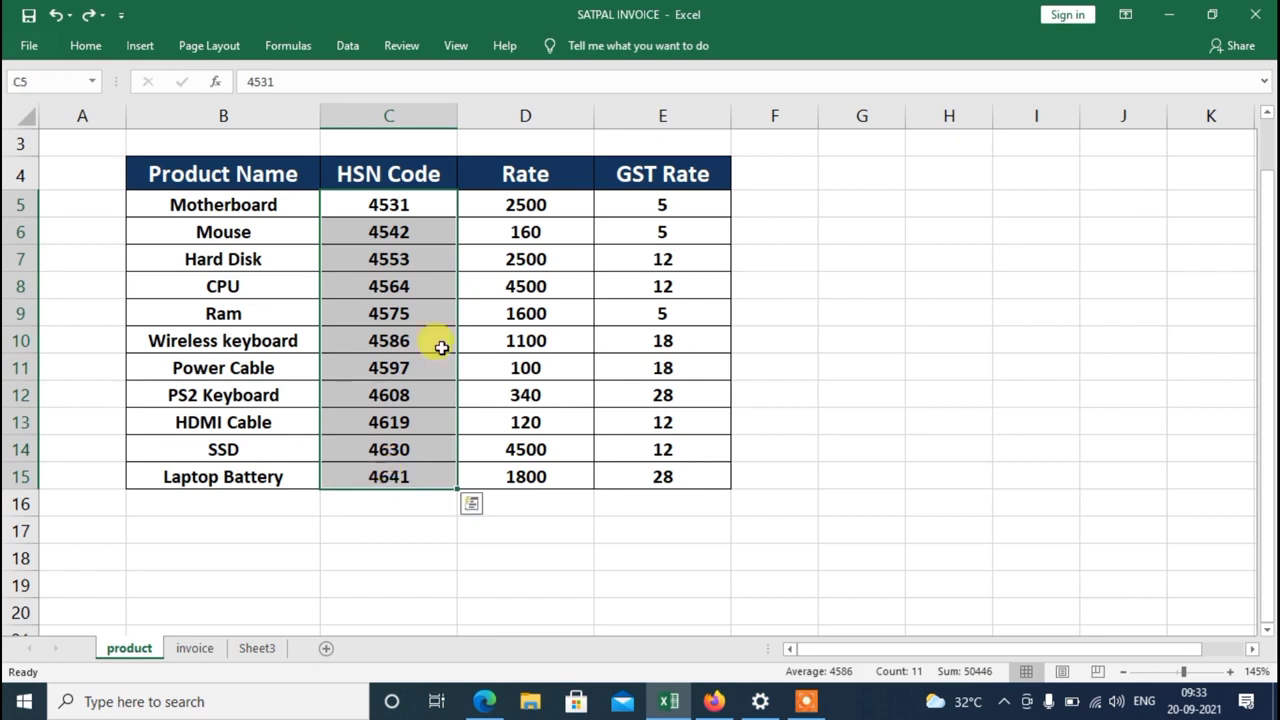
{"action": "left_click_drag", "start_coordinate": [535, 202], "coordinate": [523, 474]}
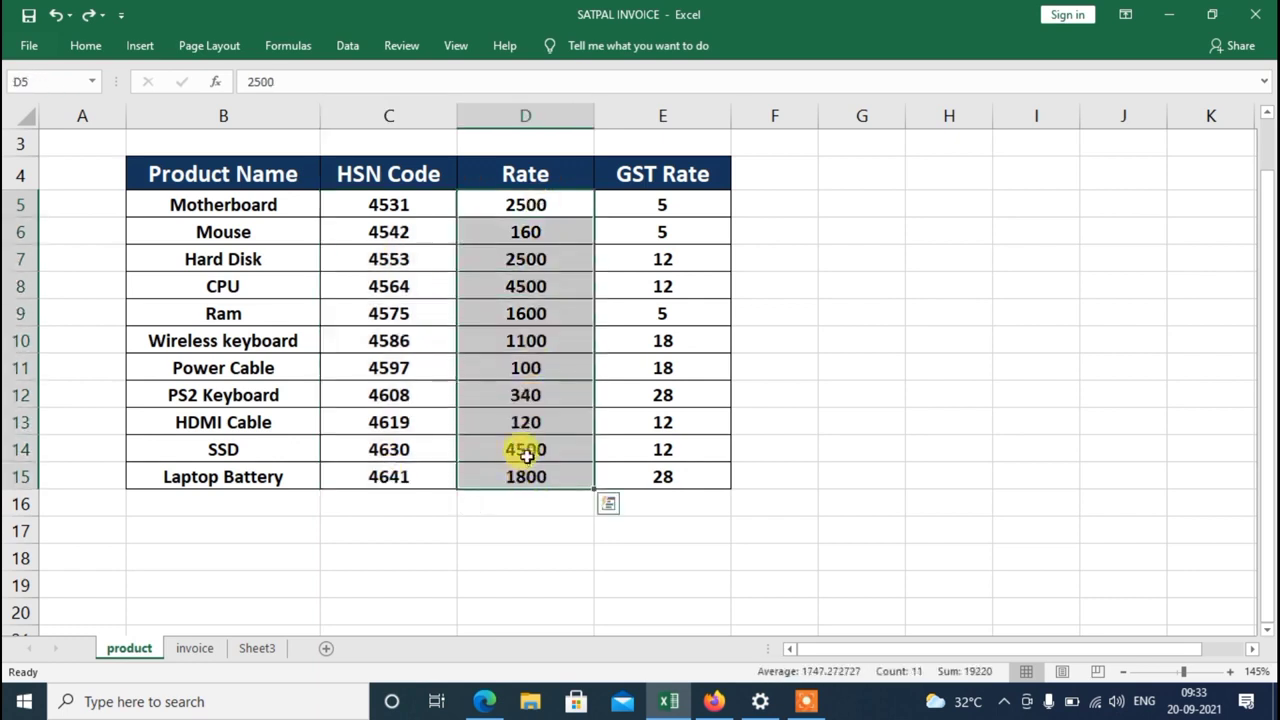
{"action": "left_click_drag", "start_coordinate": [662, 205], "coordinate": [666, 479]}
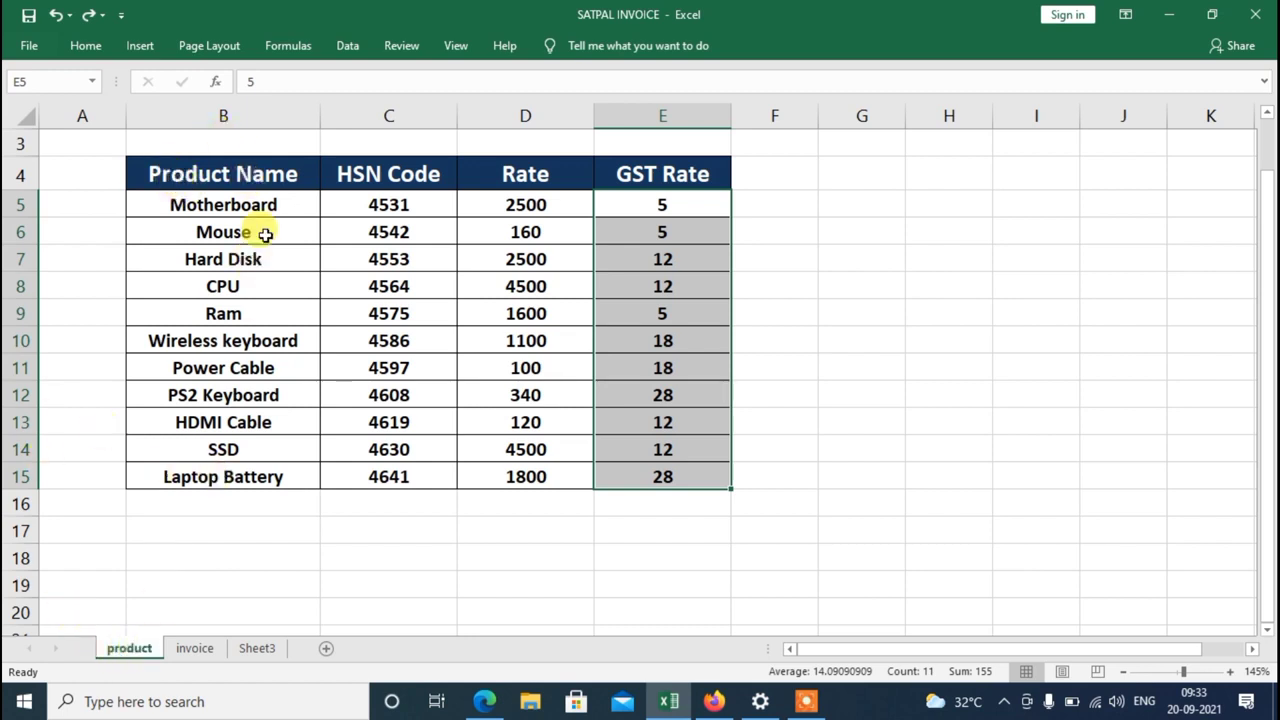
{"action": "left_click", "coordinate": [810, 341]}
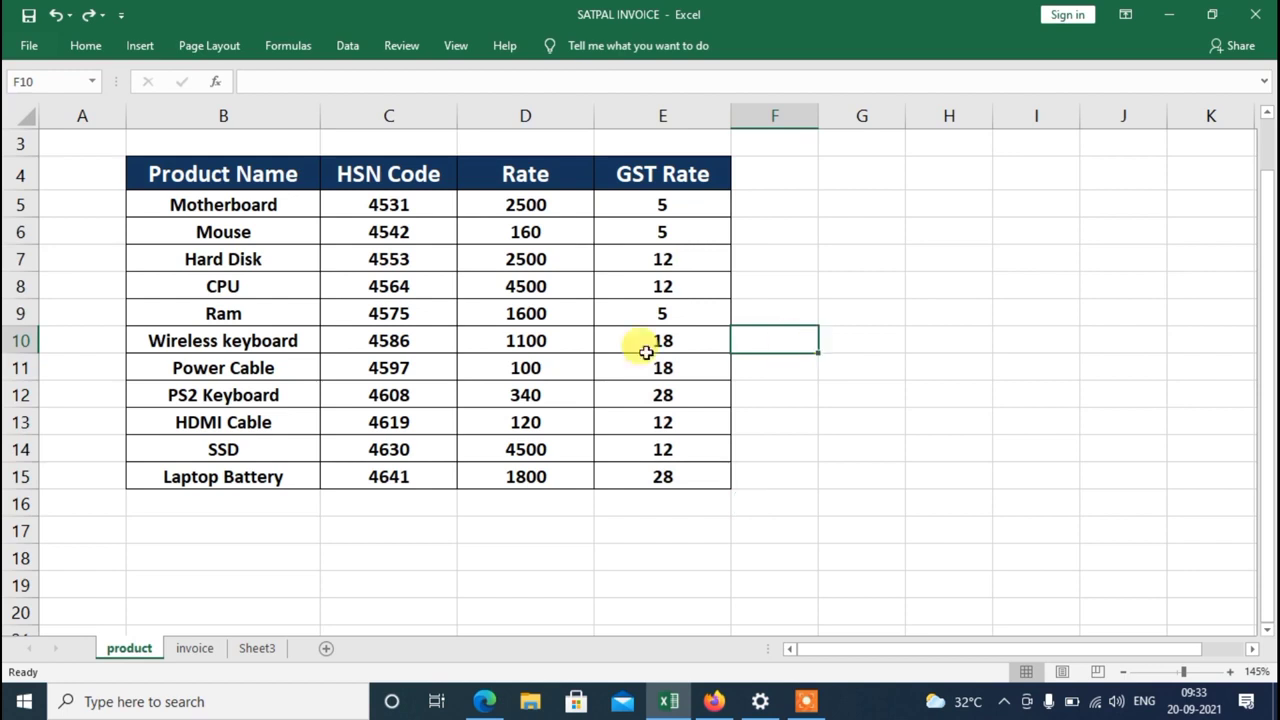
{"action": "left_click", "coordinate": [257, 649]}
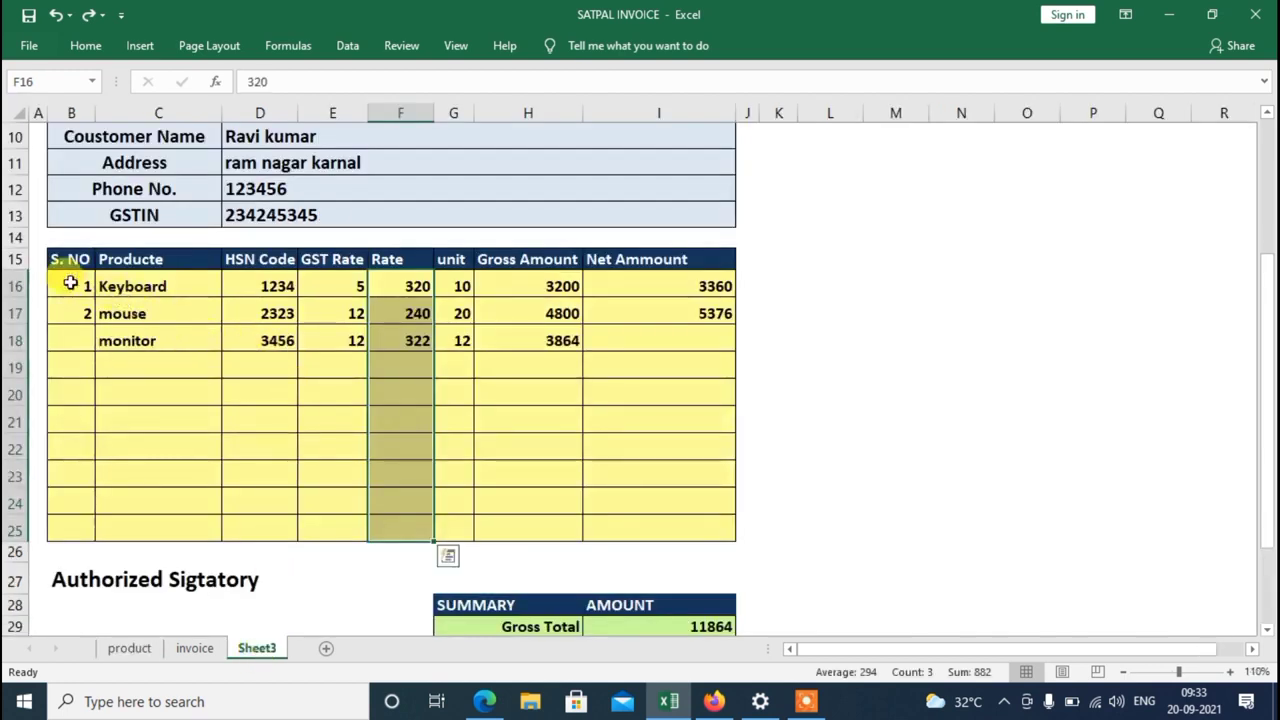
- Clear the sample entries in B16:I18 and select the Producte cells C16:C25
{"action": "mouse_move", "coordinate": [70, 284]}
{"action": "left_mouse_down"}
{"action": "mouse_move", "coordinate": [428, 357]}
{"action": "mouse_move", "coordinate": [709, 348]}
{"action": "left_mouse_up"}
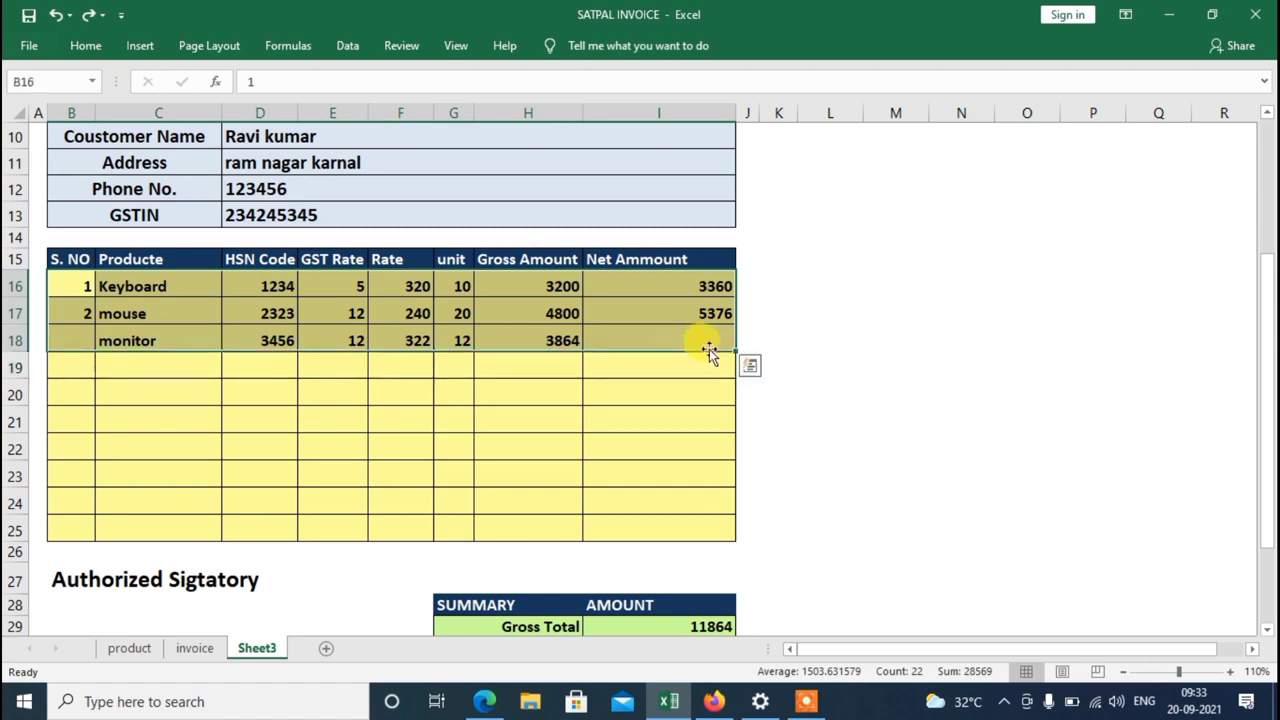
{"action": "key", "text": "Delete"}
{"action": "left_click", "coordinate": [135, 280]}
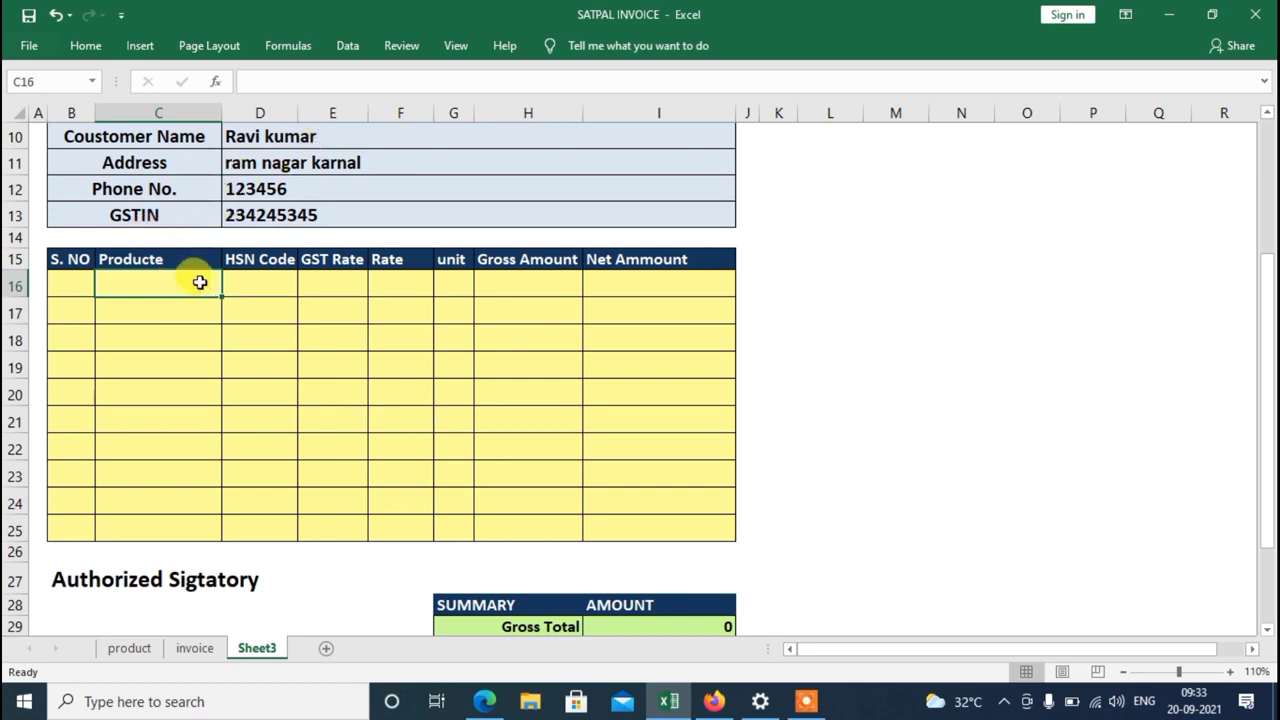
{"action": "left_click_drag", "start_coordinate": [183, 283], "coordinate": [183, 518]}
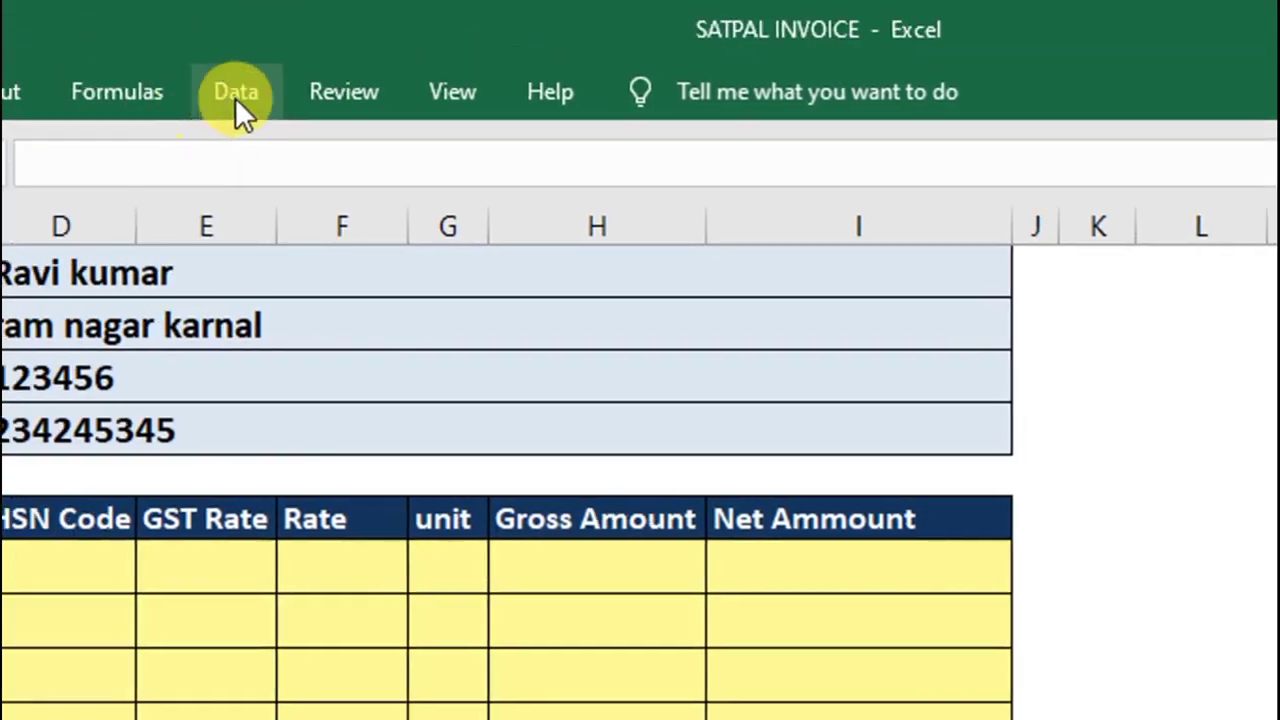
- Add List data validation to C16:C25 with source =product!$B$5:$B$15
{"action": "left_click", "coordinate": [248, 93]}
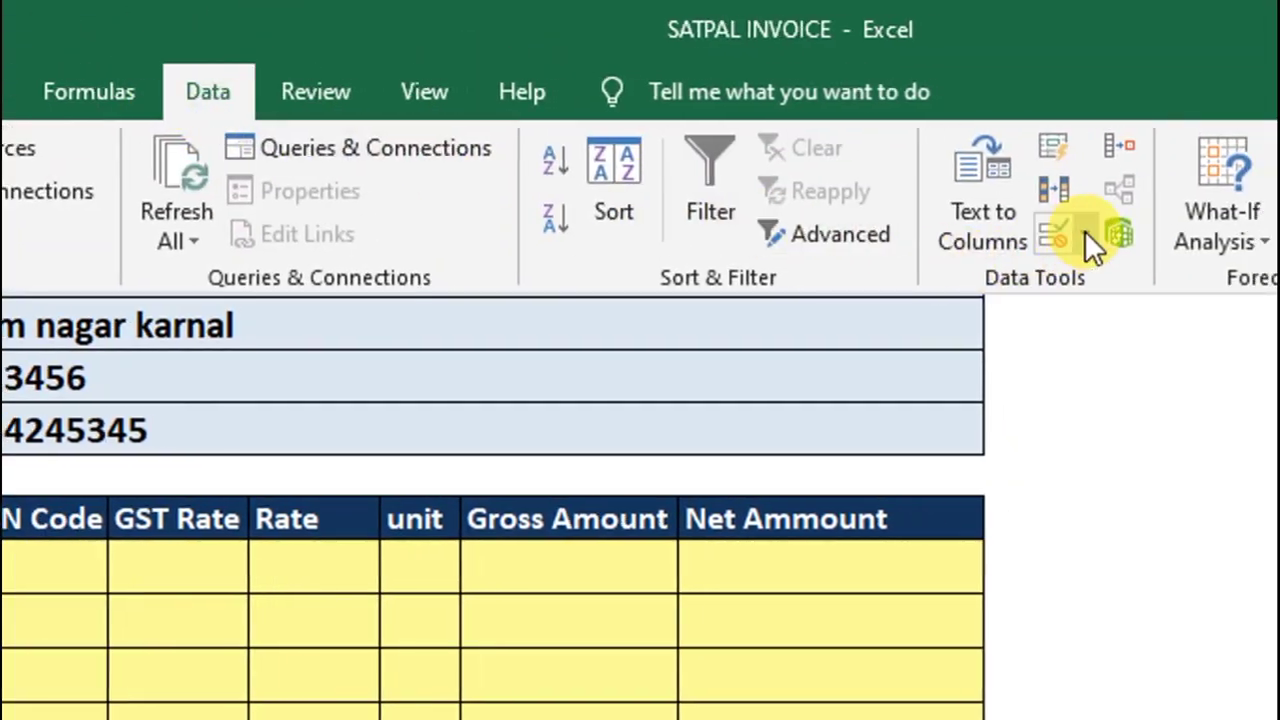
{"action": "left_click", "coordinate": [1084, 230]}
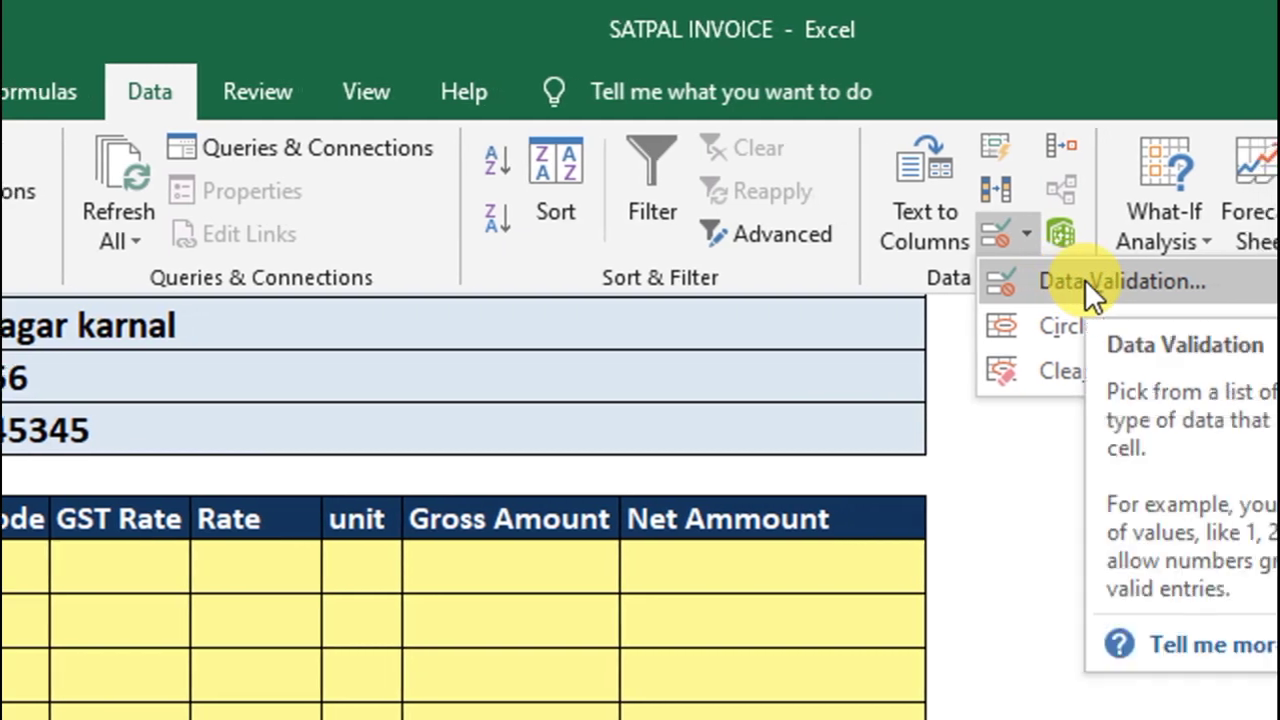
{"action": "left_click", "coordinate": [1085, 279]}
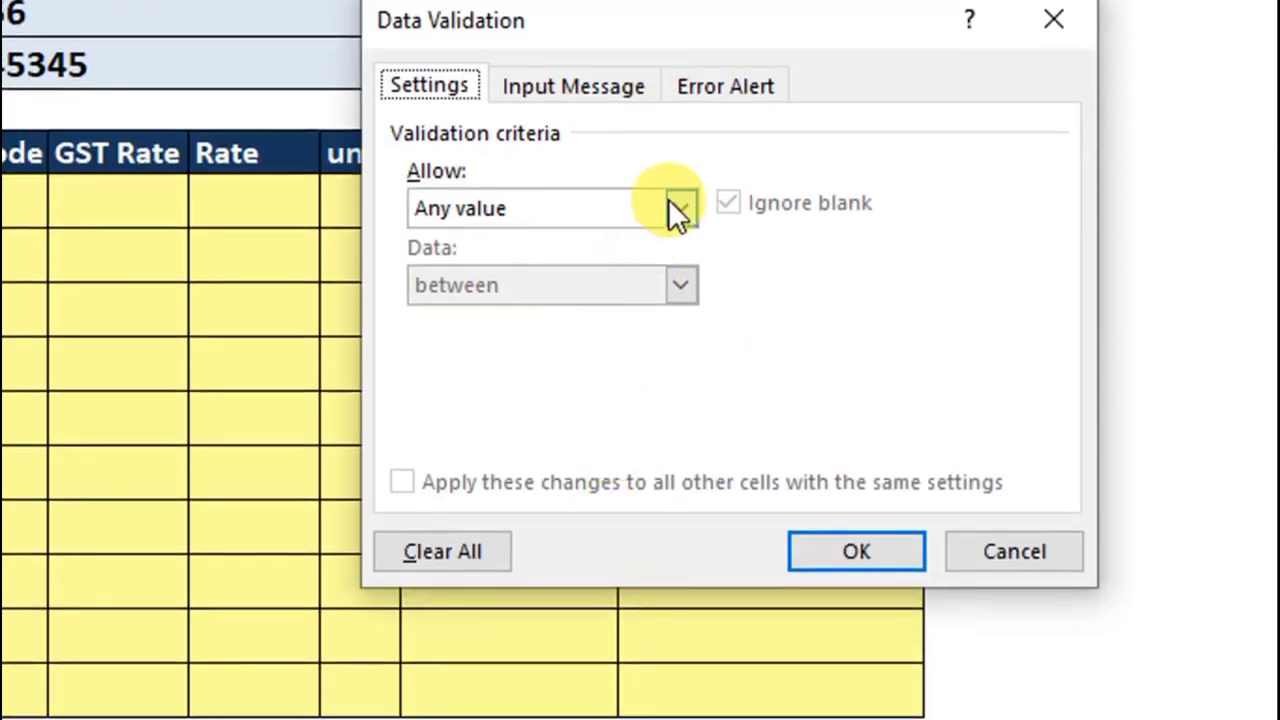
{"action": "left_click", "coordinate": [678, 210]}
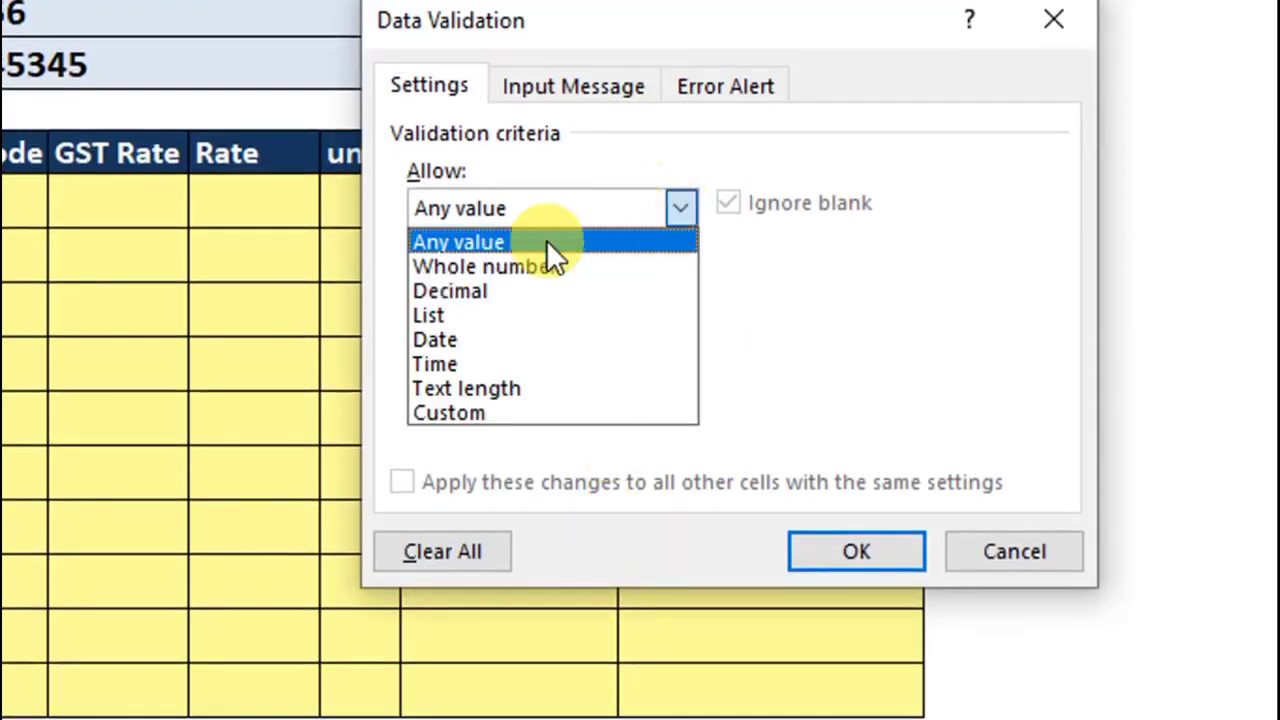
{"action": "left_click", "coordinate": [496, 316]}
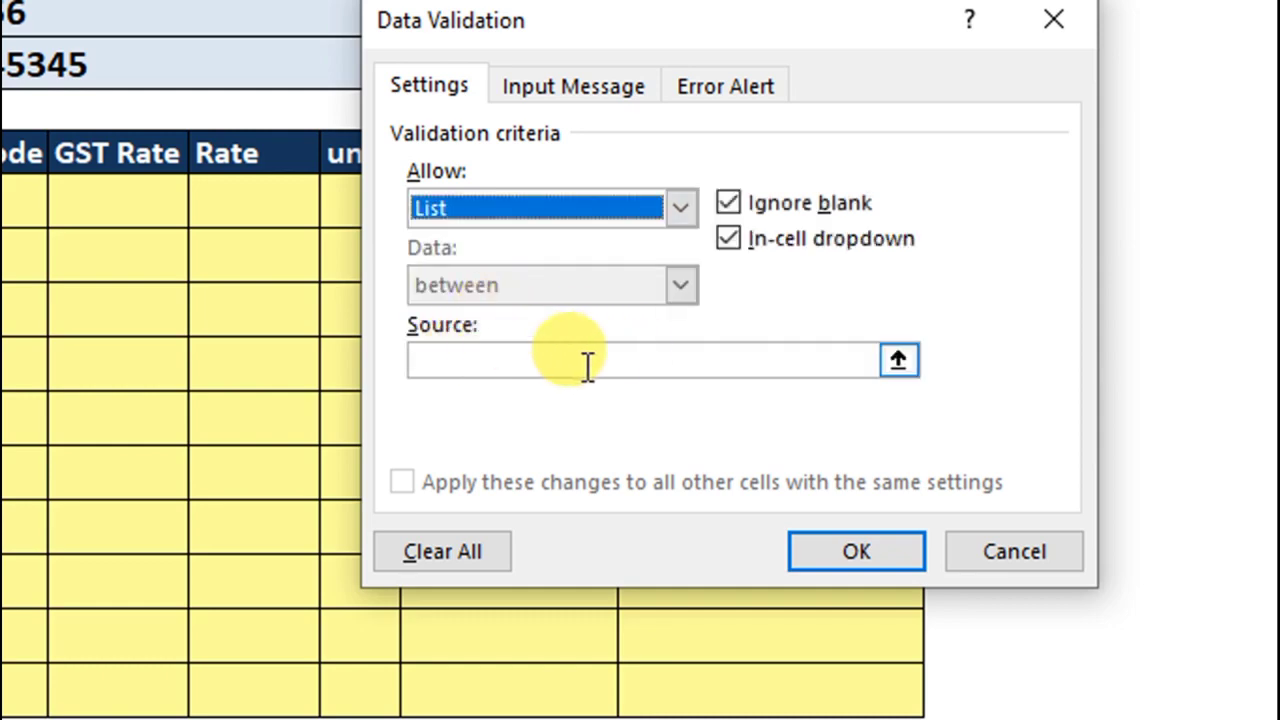
{"action": "left_click", "coordinate": [897, 363]}
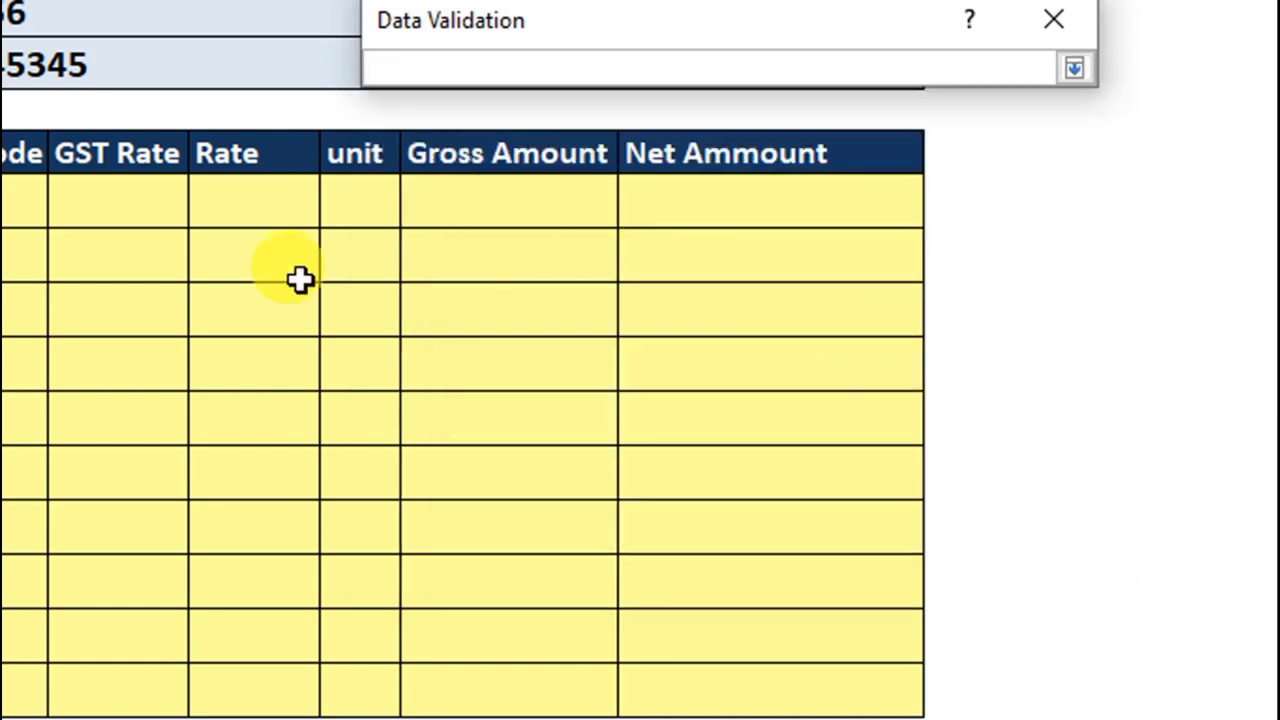
{"action": "left_click_drag", "start_coordinate": [150, 255], "coordinate": [175, 636]}
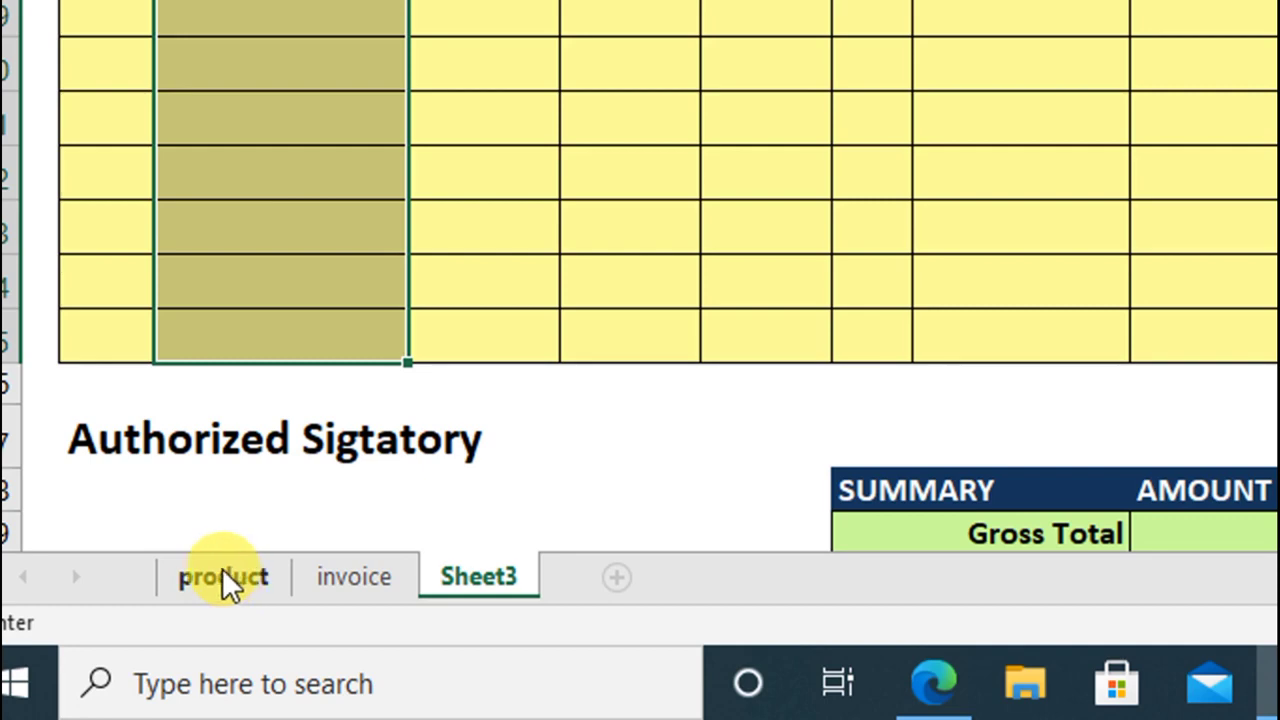
{"action": "left_click", "coordinate": [224, 578]}
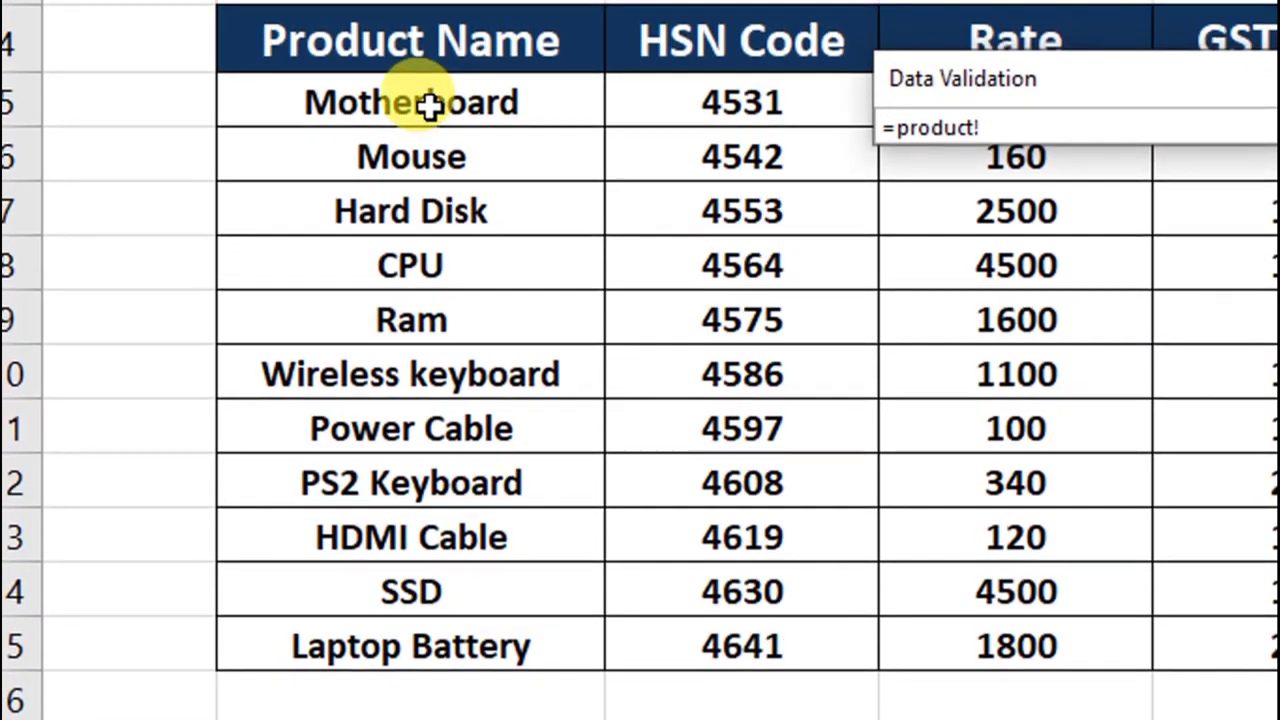
{"action": "left_click_drag", "start_coordinate": [430, 107], "coordinate": [386, 630]}
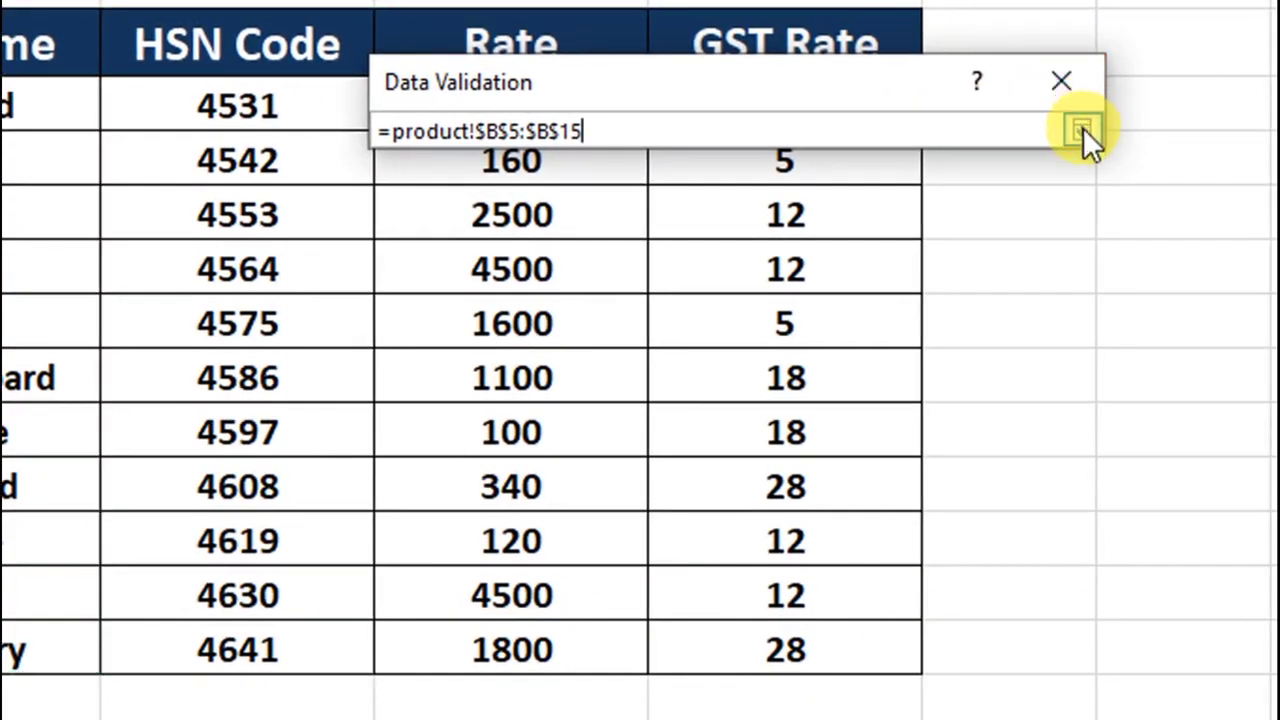
{"action": "left_click", "coordinate": [1083, 127]}
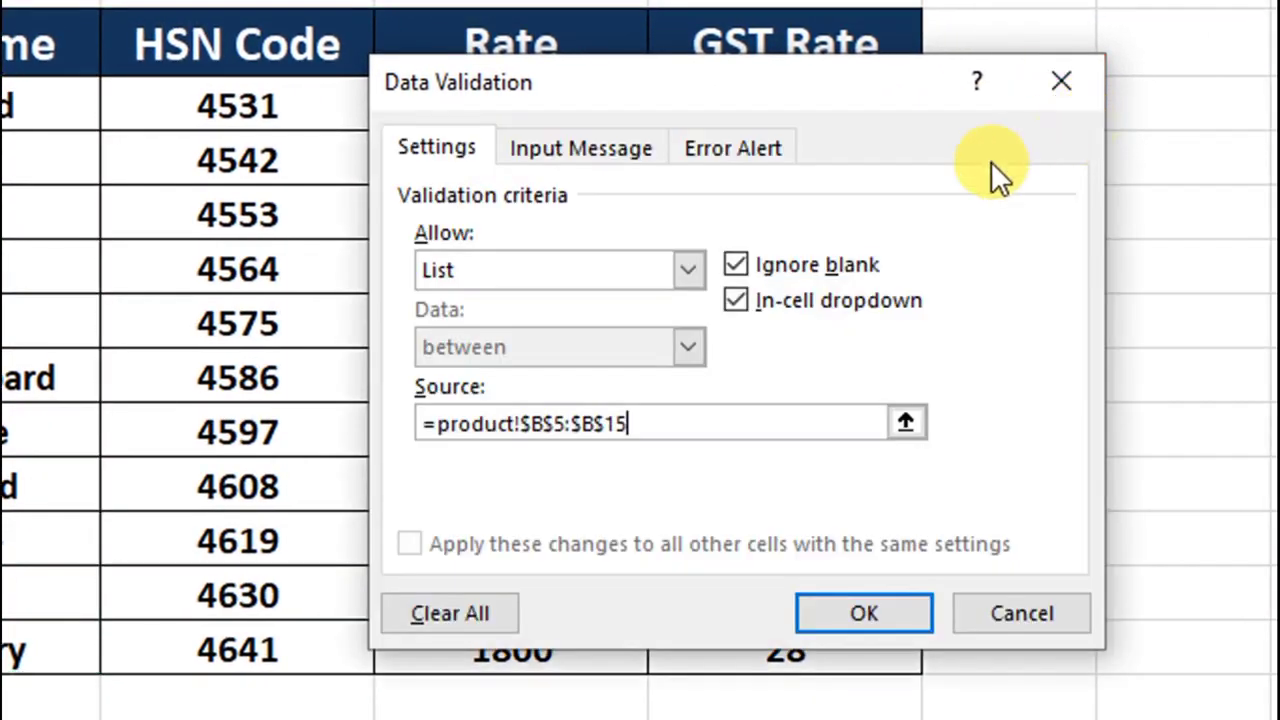
{"action": "left_click", "coordinate": [858, 610]}
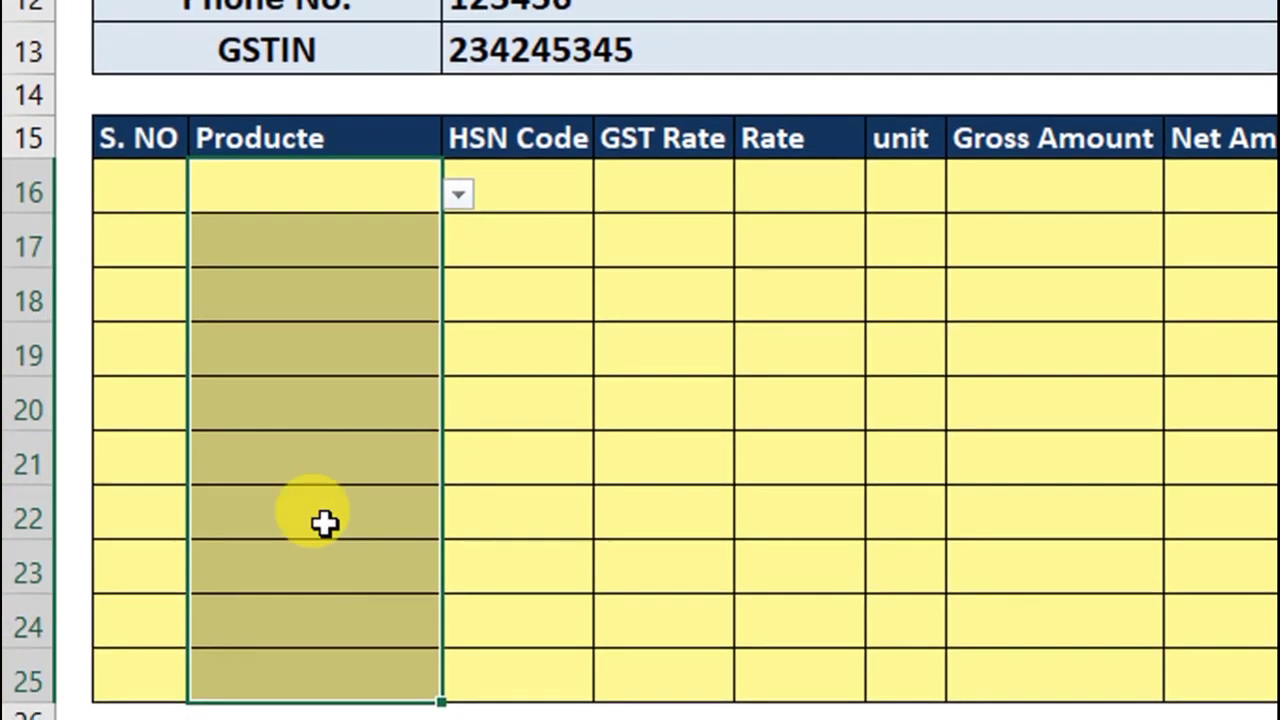
- Choose Mouse for row 17 and Motherboard for row 18 from the product dropdown
{"action": "left_click", "coordinate": [337, 385]}
{"action": "left_click", "coordinate": [419, 258]}
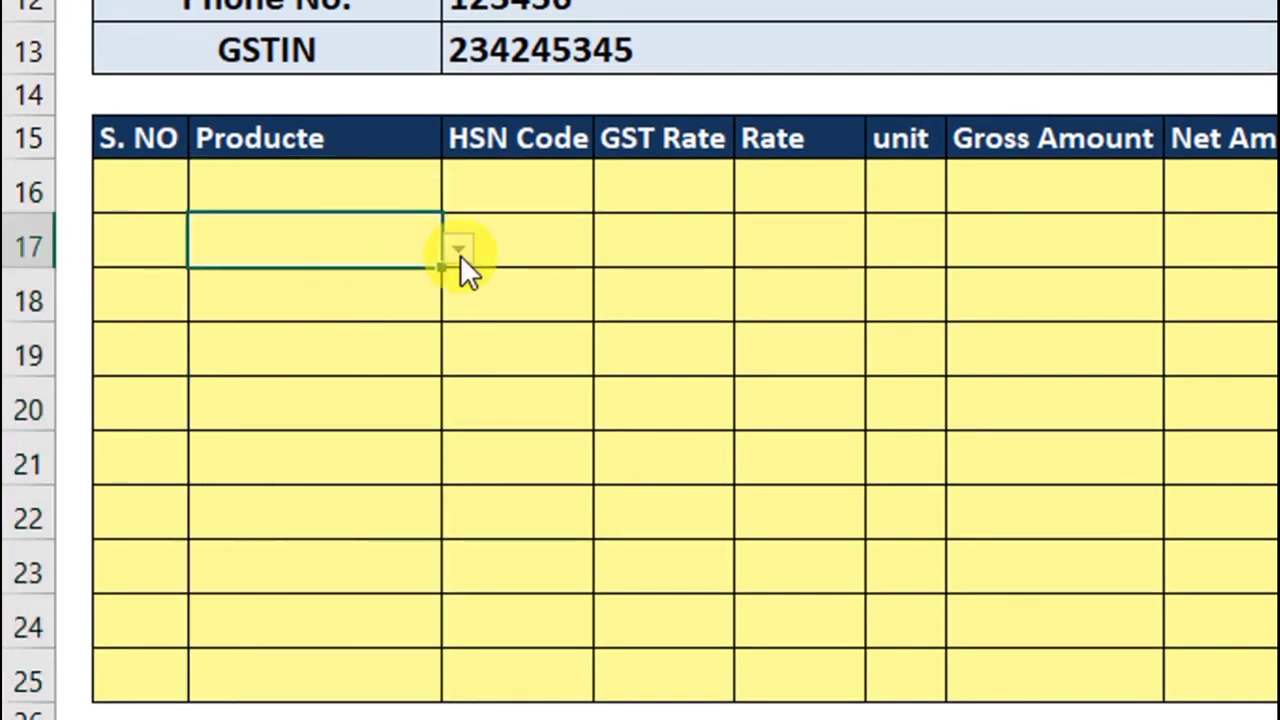
{"action": "left_click", "coordinate": [458, 250]}
{"action": "left_click", "coordinate": [378, 305]}
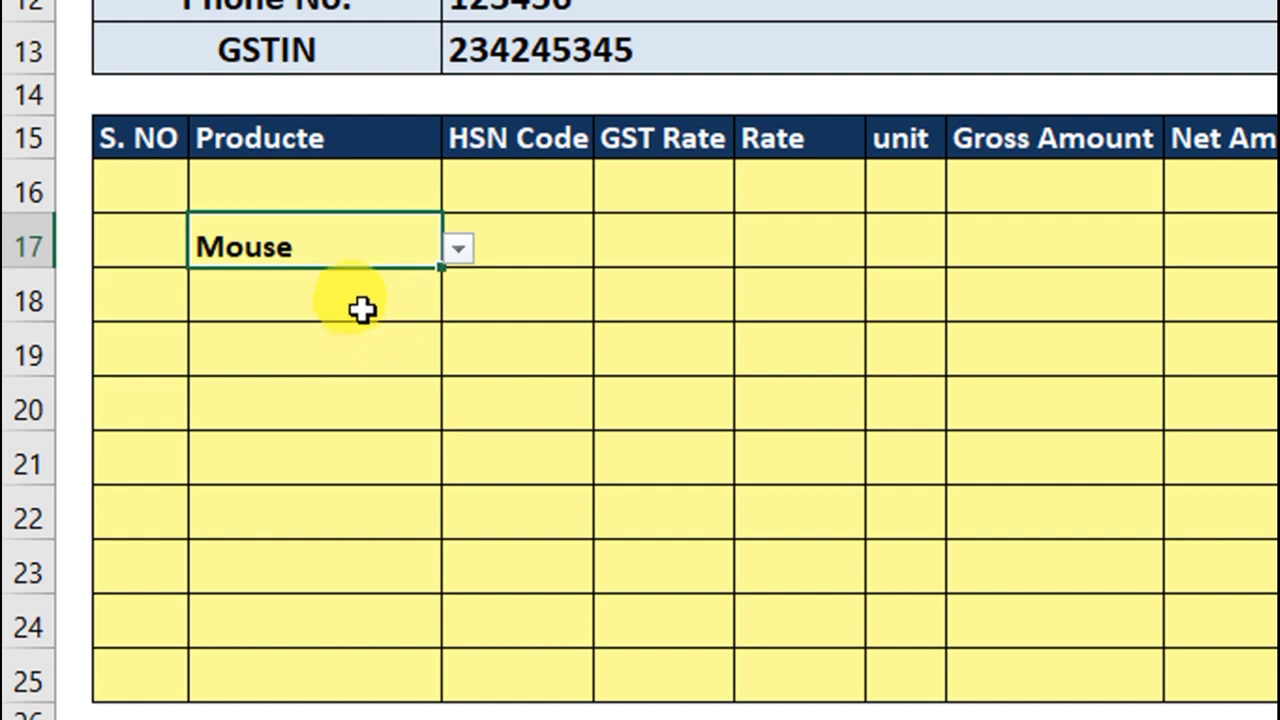
{"action": "left_click", "coordinate": [362, 310]}
{"action": "left_click", "coordinate": [458, 302]}
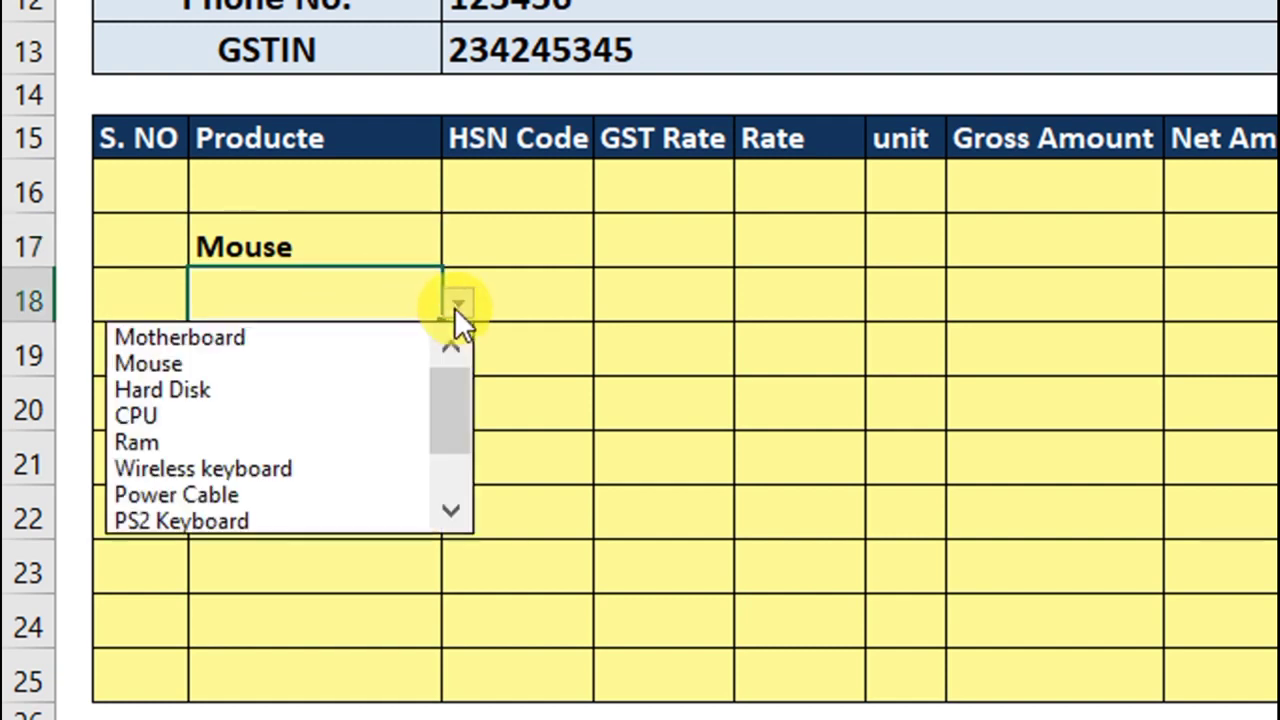
{"action": "left_click", "coordinate": [362, 339]}
- Set row 16 to Motherboard and change row 18 to Wireless keyboard
{"action": "left_click", "coordinate": [415, 197]}
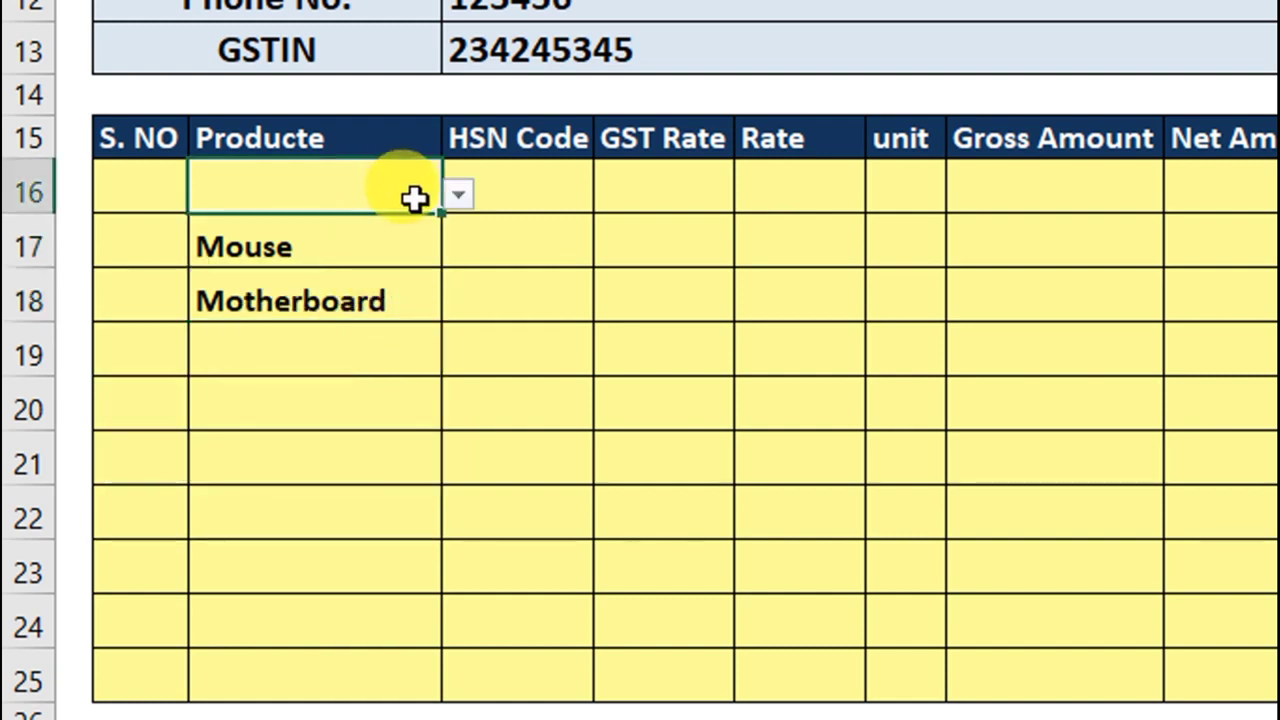
{"action": "left_click", "coordinate": [457, 195]}
{"action": "left_click", "coordinate": [396, 224]}
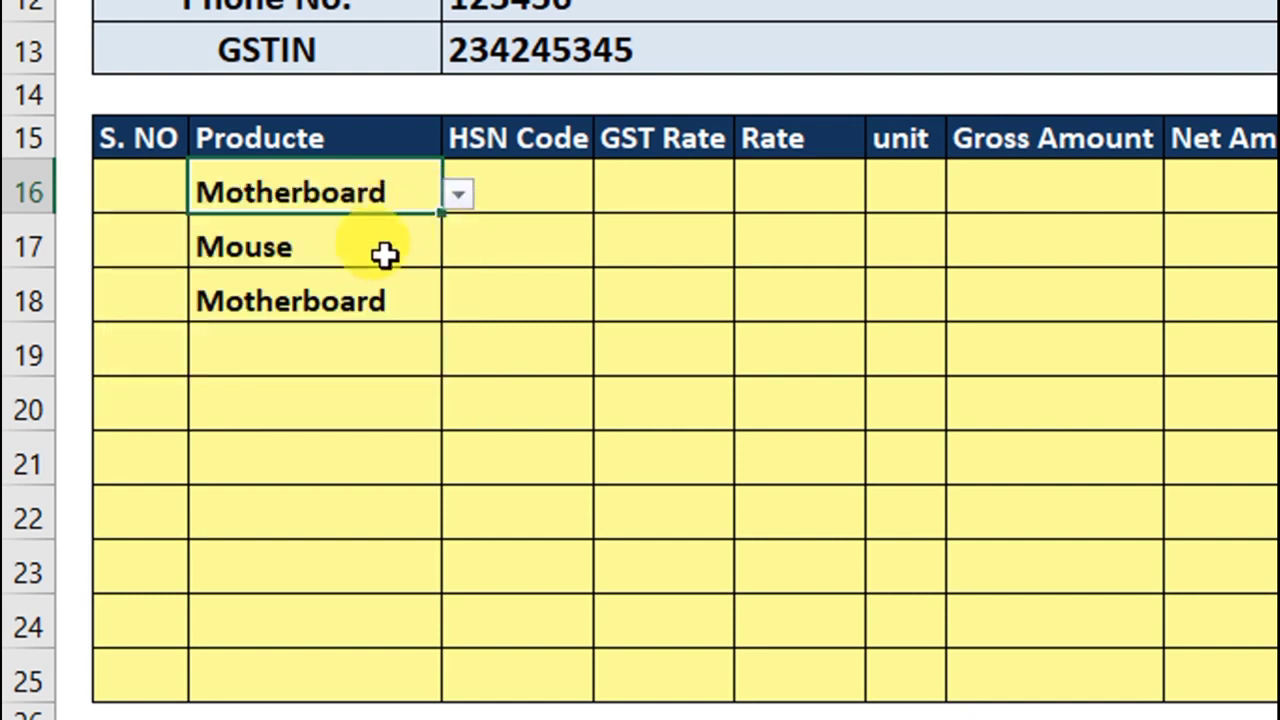
{"action": "left_click", "coordinate": [377, 301]}
{"action": "left_click", "coordinate": [458, 305]}
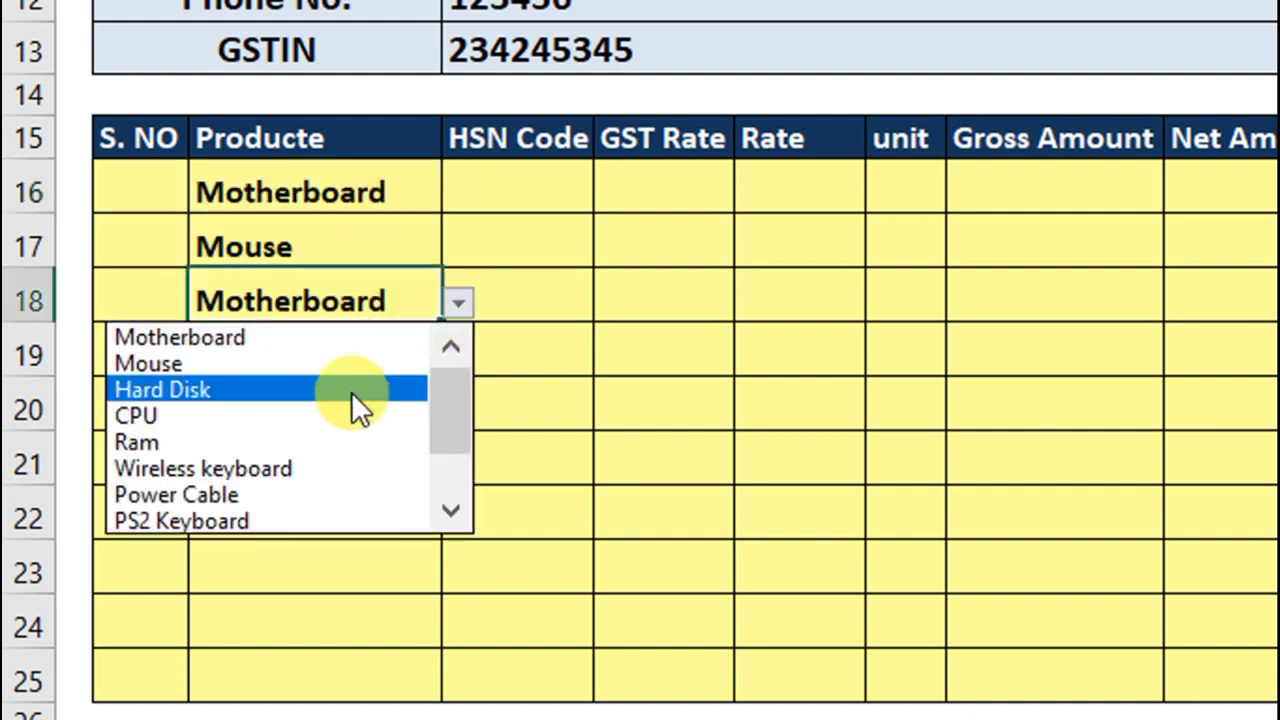
{"action": "left_click", "coordinate": [340, 466]}
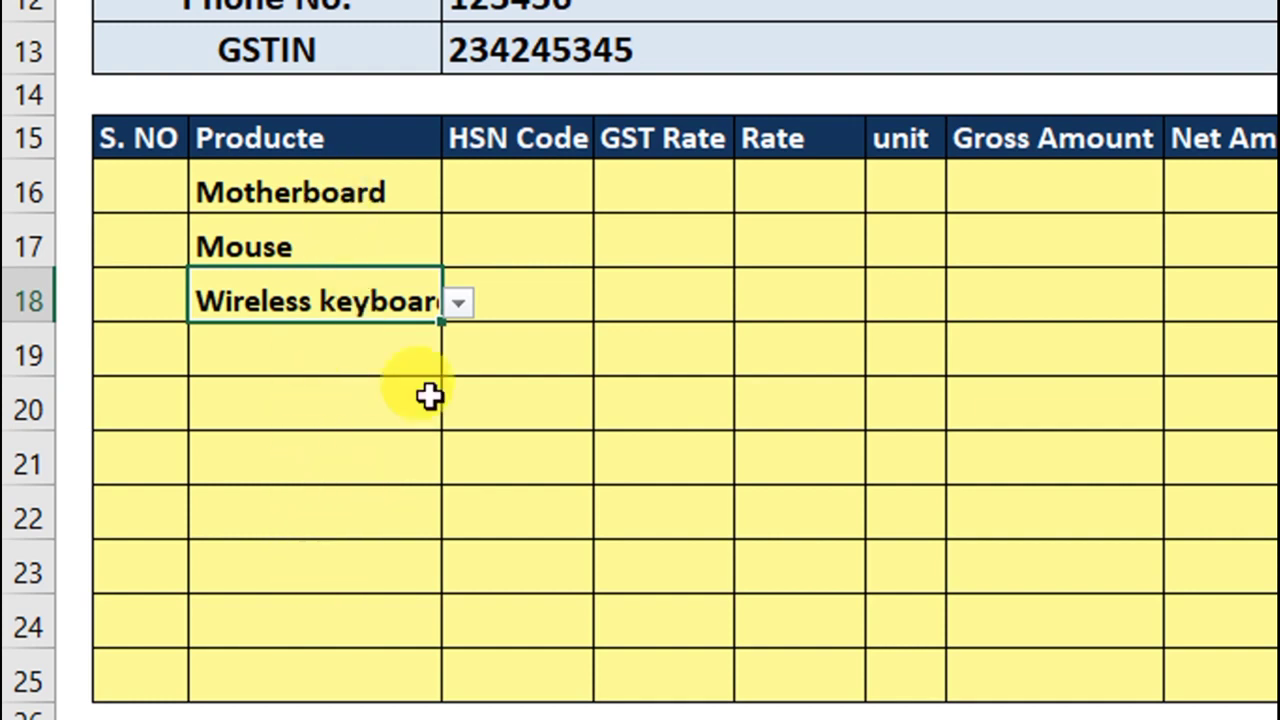
{"action": "left_click", "coordinate": [520, 193]}
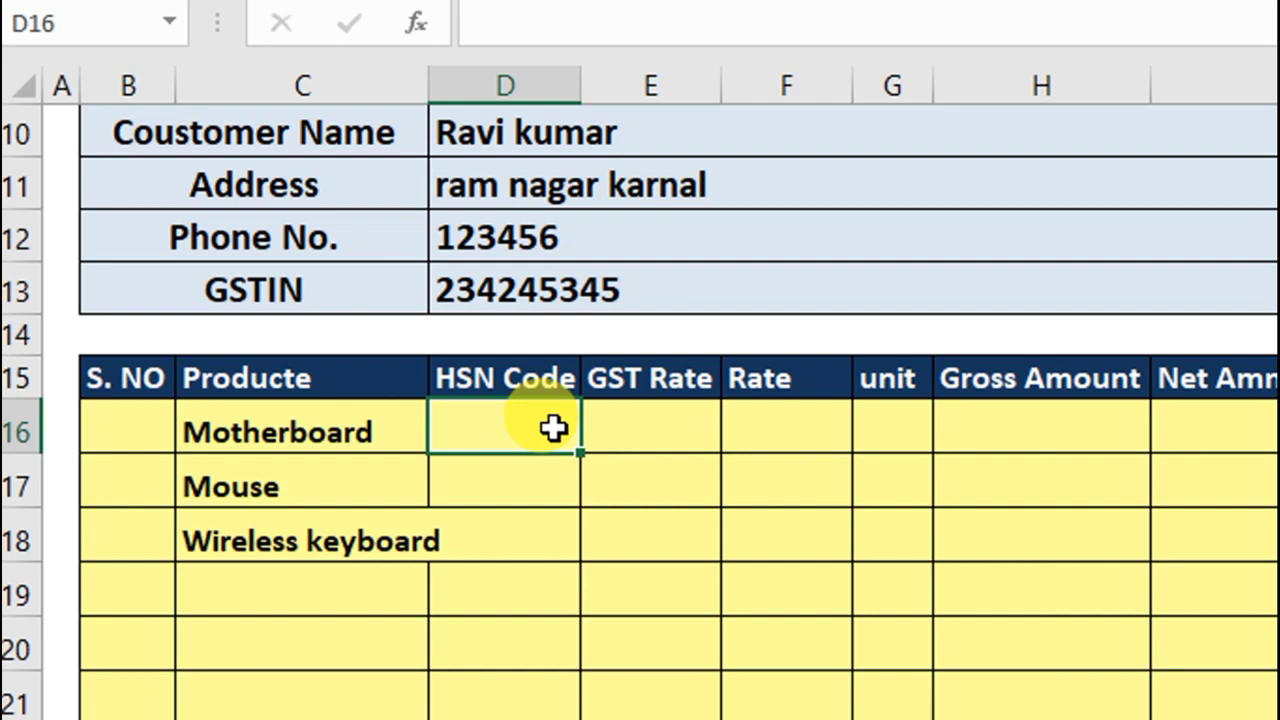
- Enter =VLOOKUP(C16,product!B5:E15,2,) in D16 so the HSN Code shows 4531
{"action": "type", "text": "="}
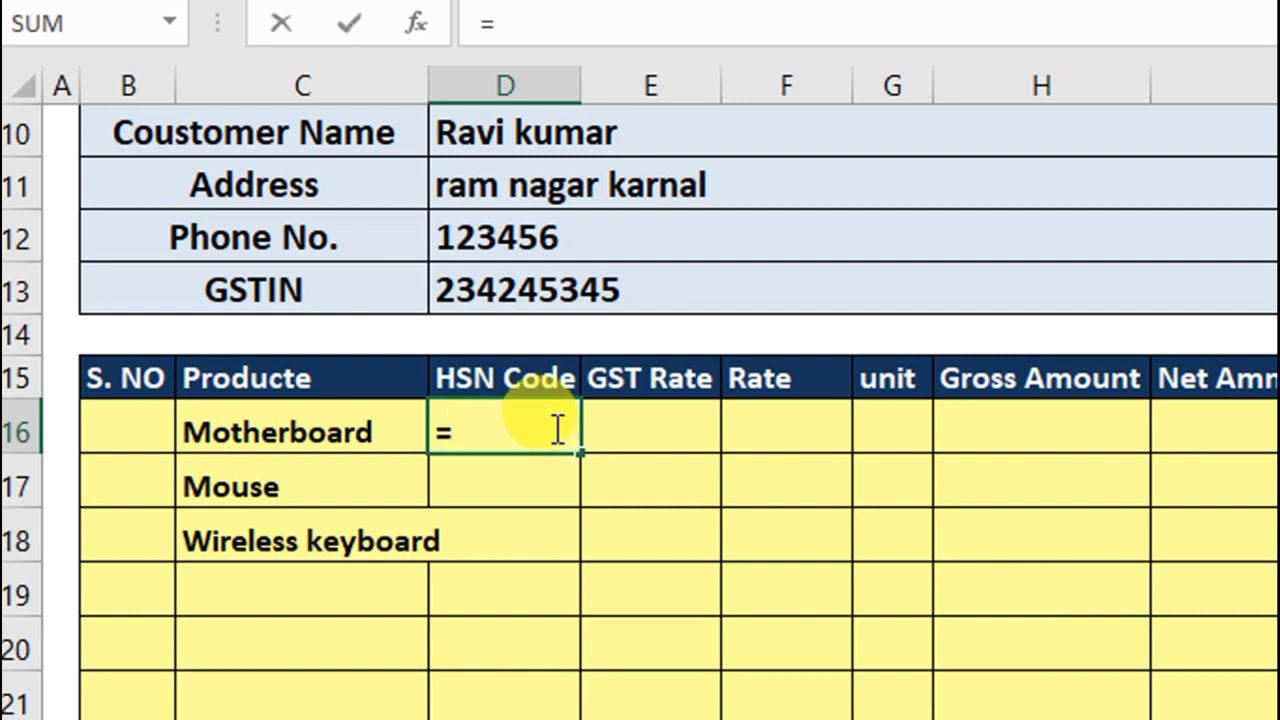
{"action": "type", "text": "vloo"}
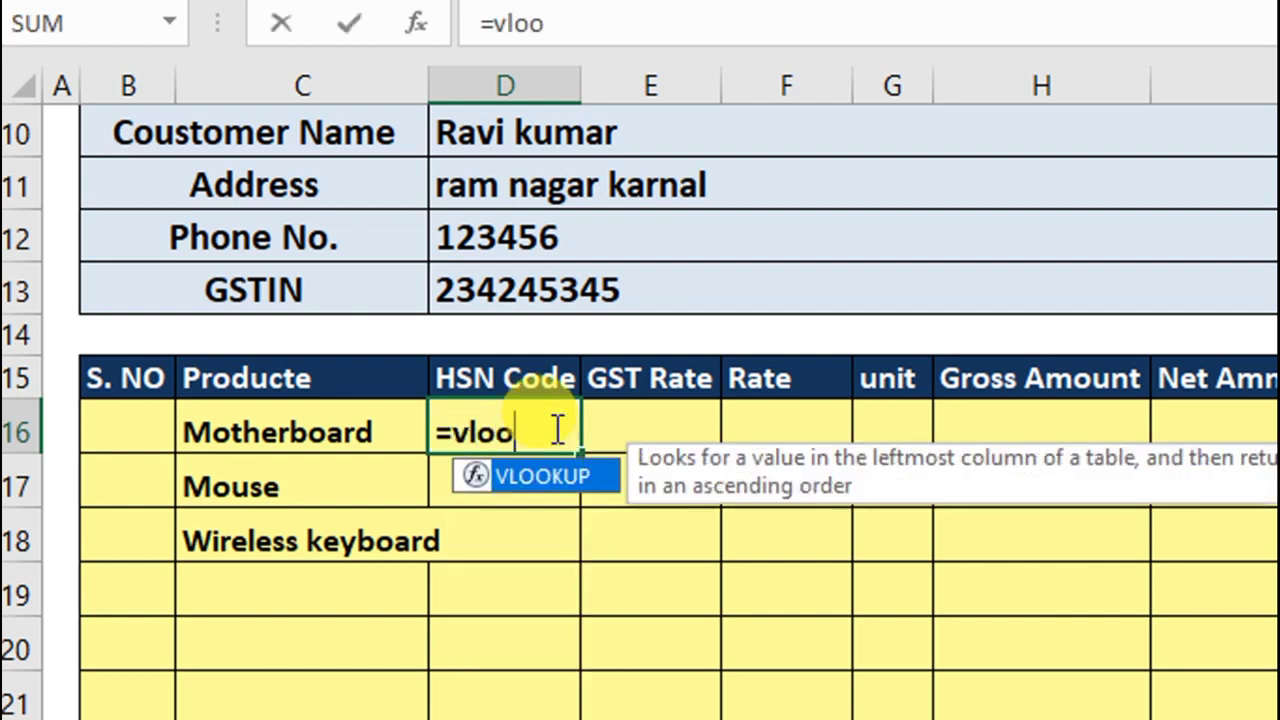
{"action": "type", "text": "kup"}
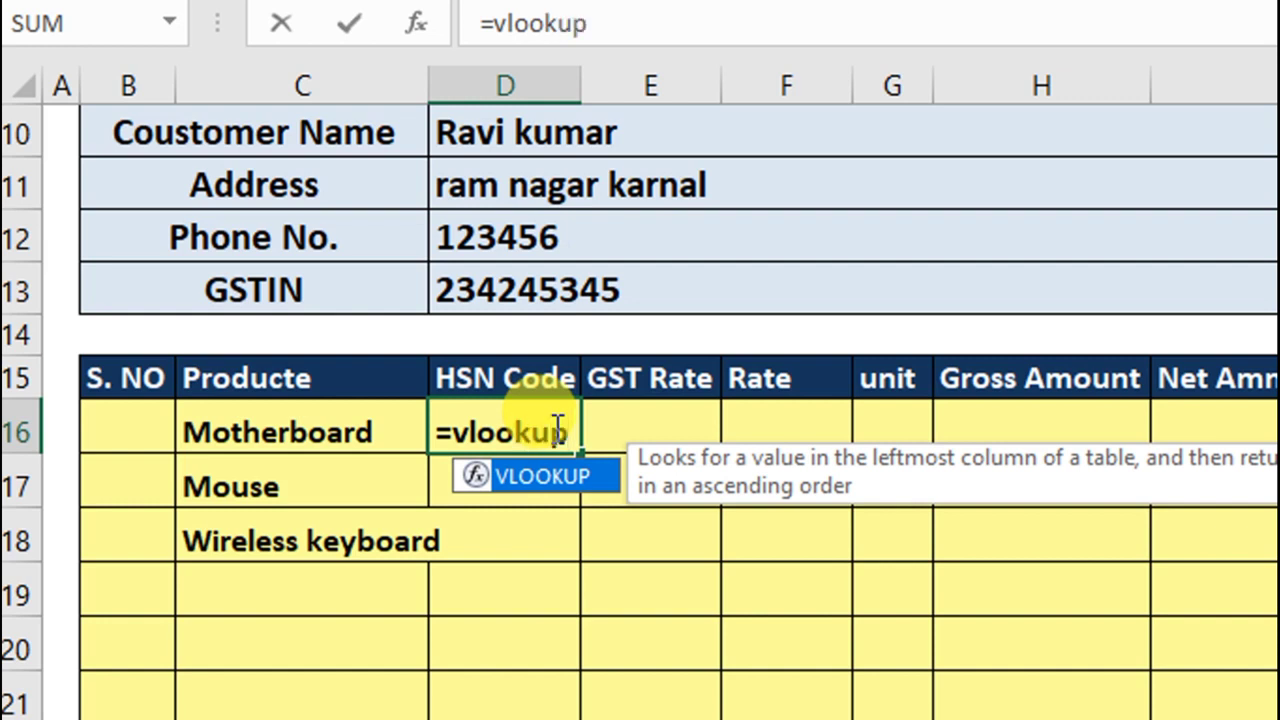
{"action": "type", "text": "("}
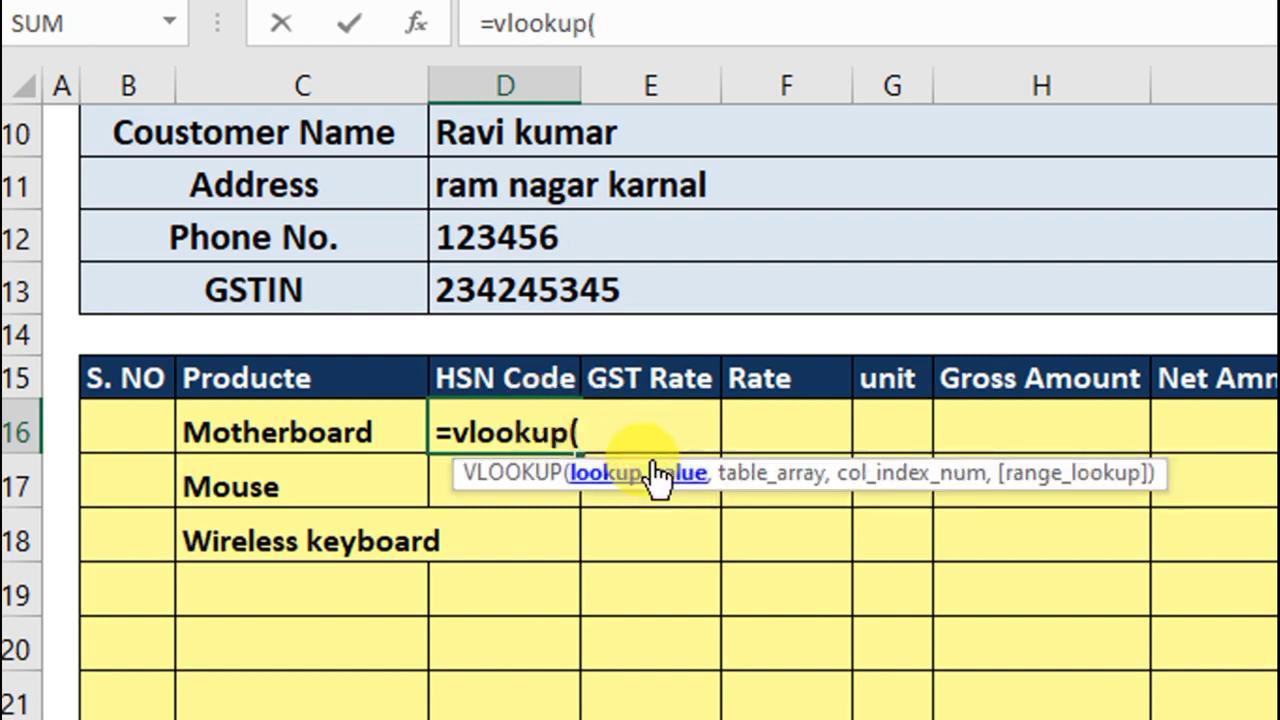
{"action": "left_click", "coordinate": [349, 444]}
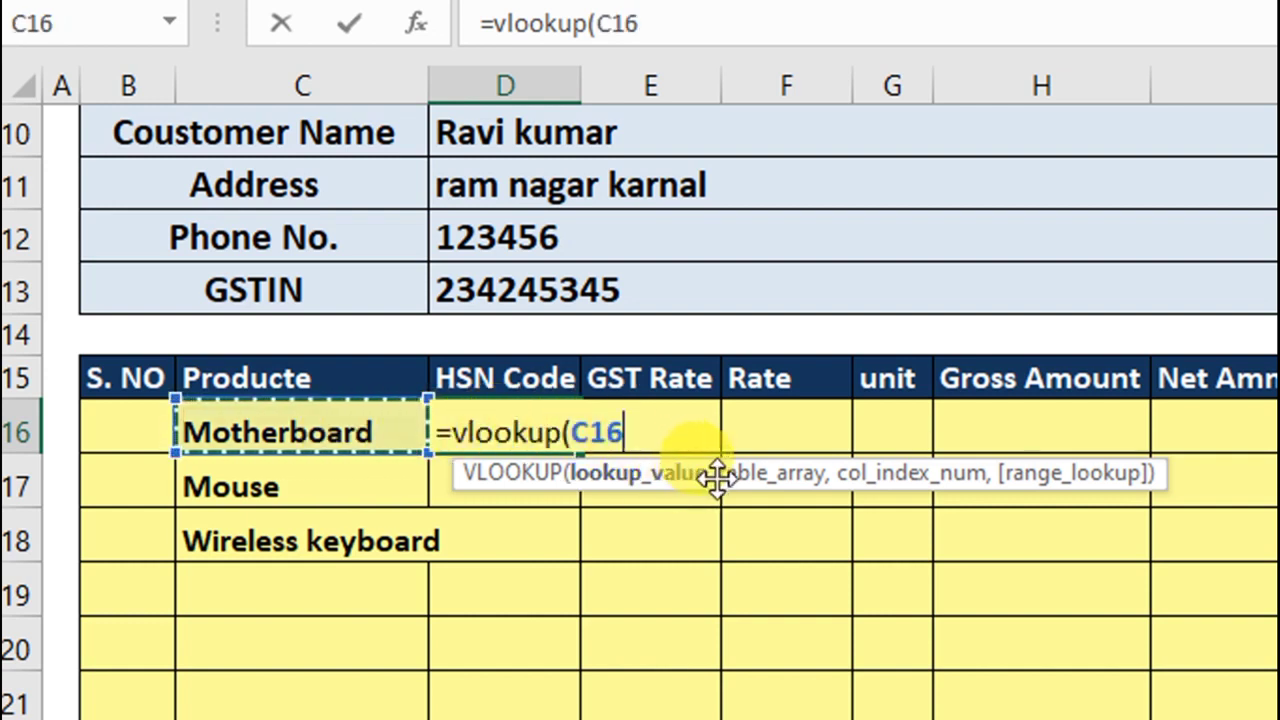
{"action": "type", "text": ","}
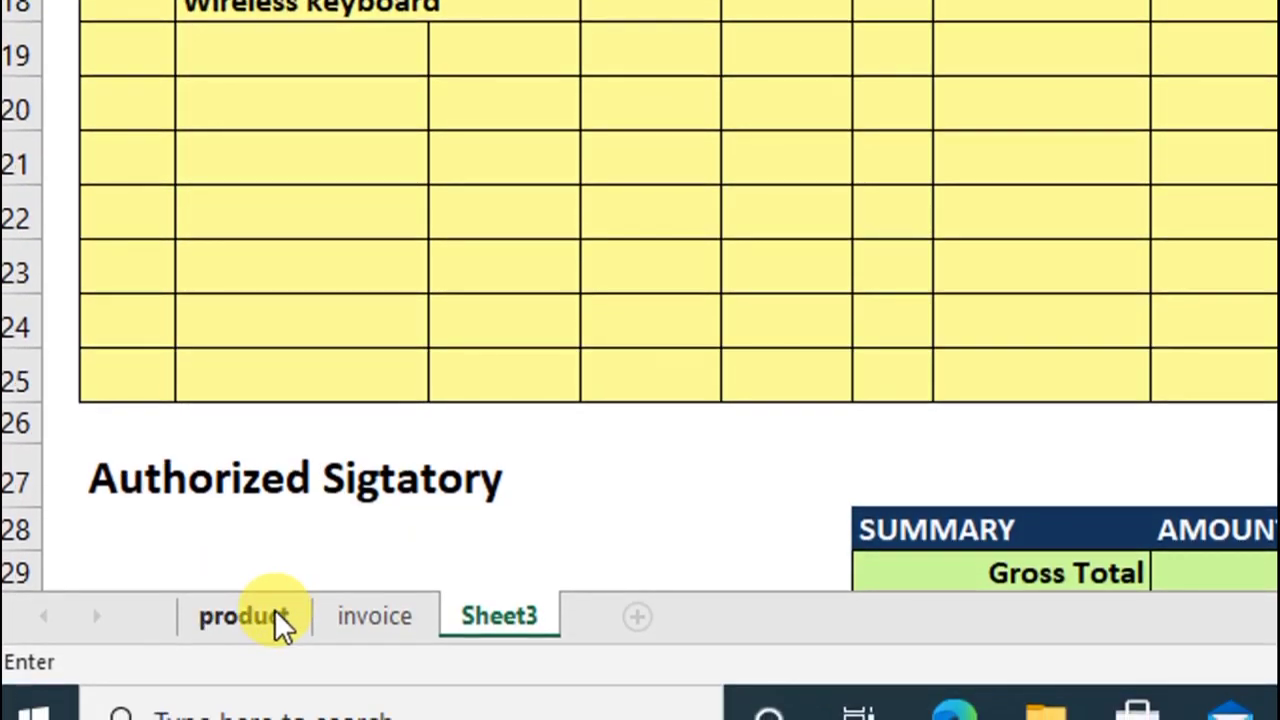
{"action": "left_click", "coordinate": [283, 620]}
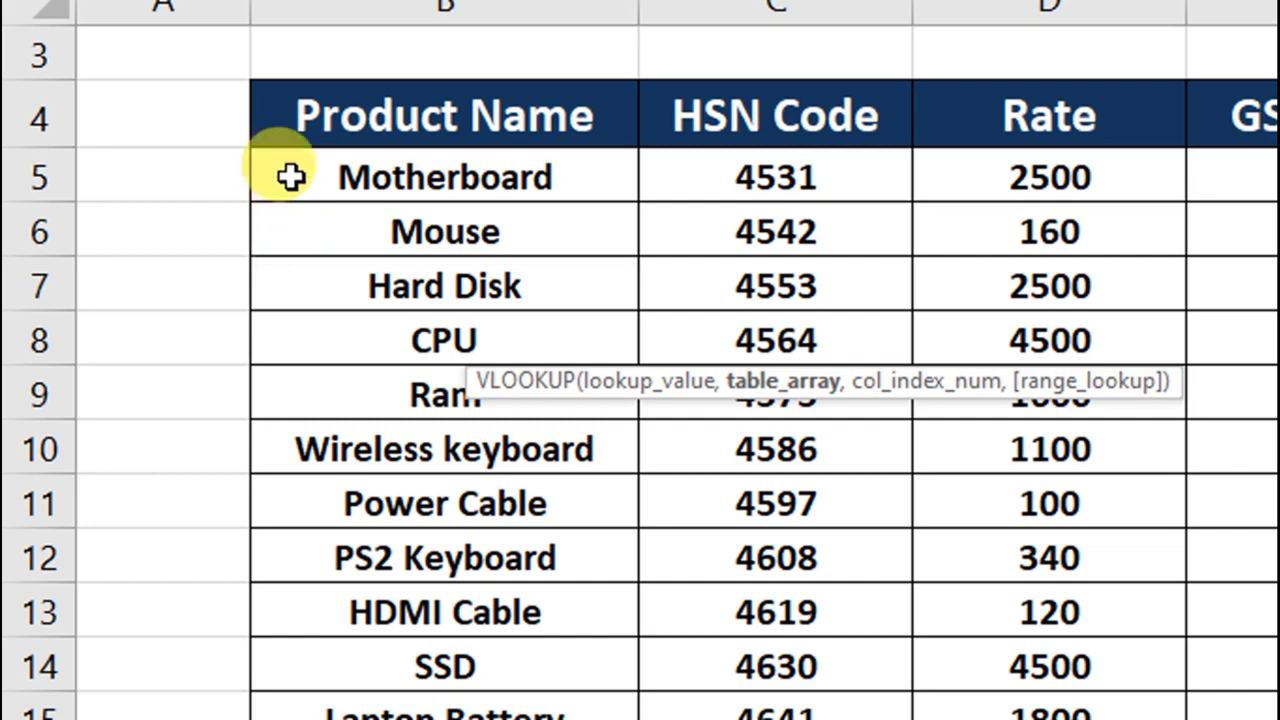
{"action": "mouse_move", "coordinate": [280, 177]}
{"action": "left_mouse_down"}
{"action": "mouse_move", "coordinate": [975, 288]}
{"action": "mouse_move", "coordinate": [1056, 610]}
{"action": "left_mouse_up"}
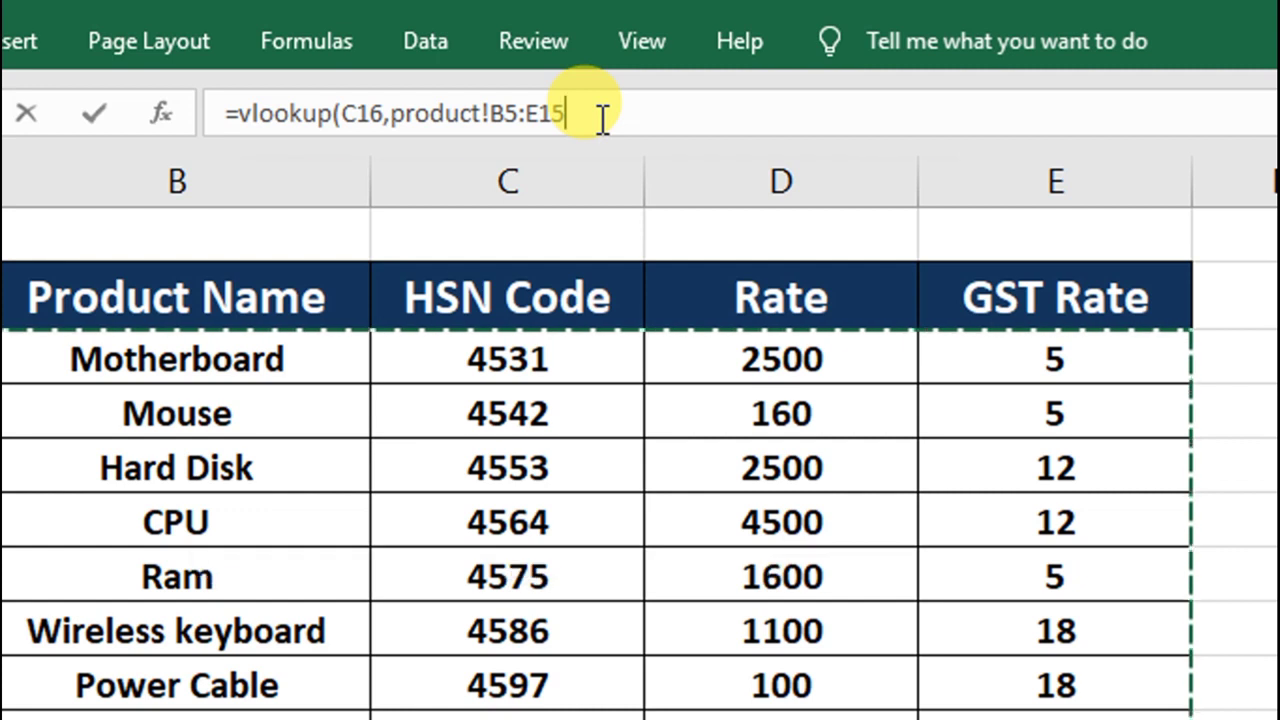
{"action": "left_click", "coordinate": [602, 117]}
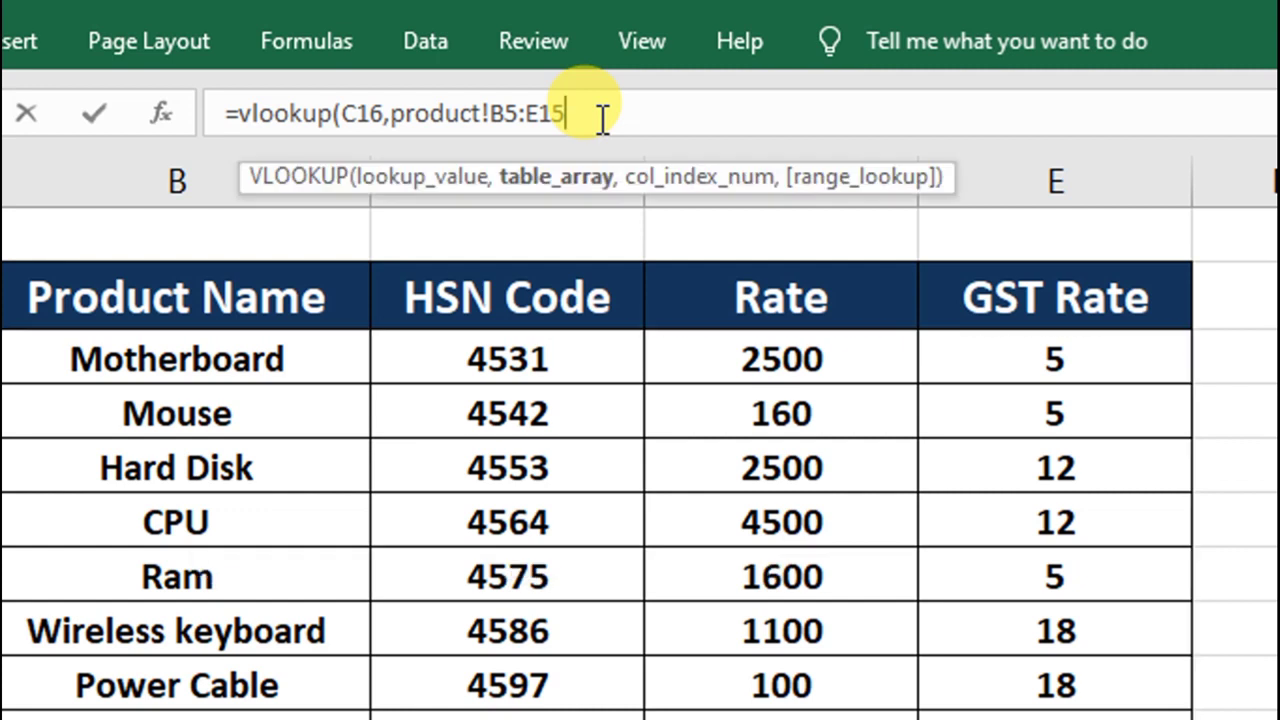
{"action": "type", "text": ",2"}
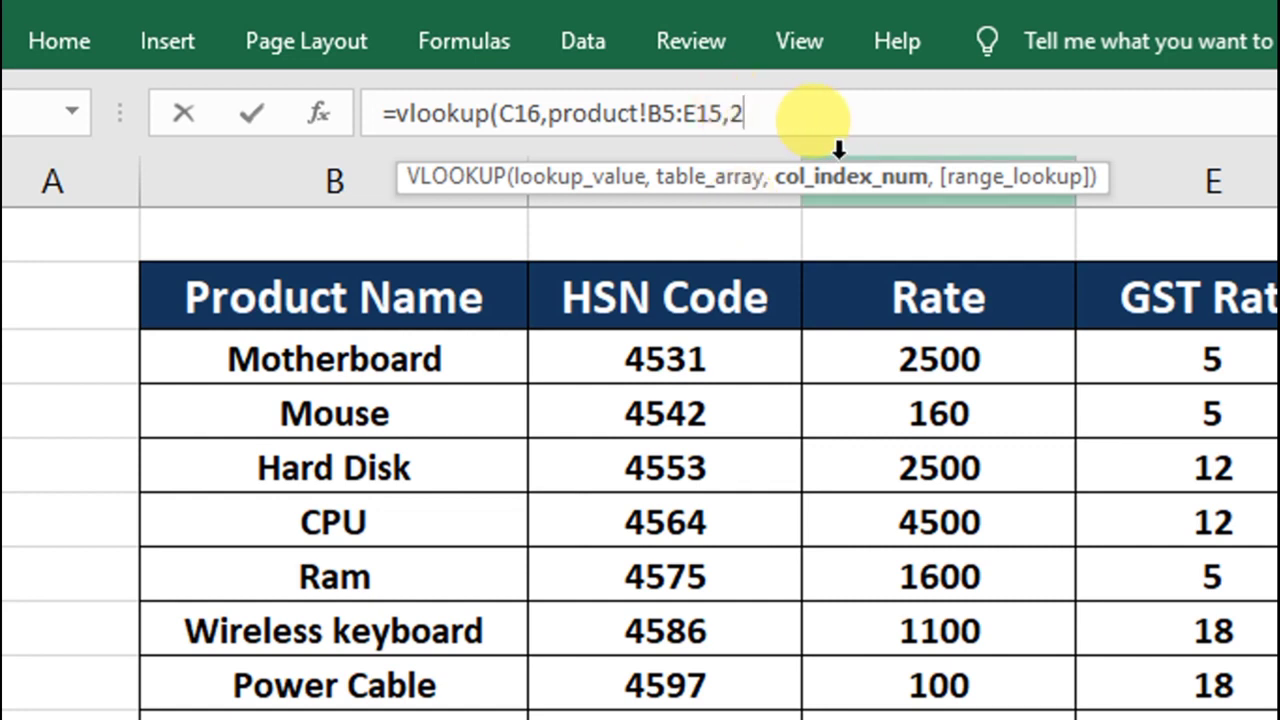
{"action": "type", "text": ","}
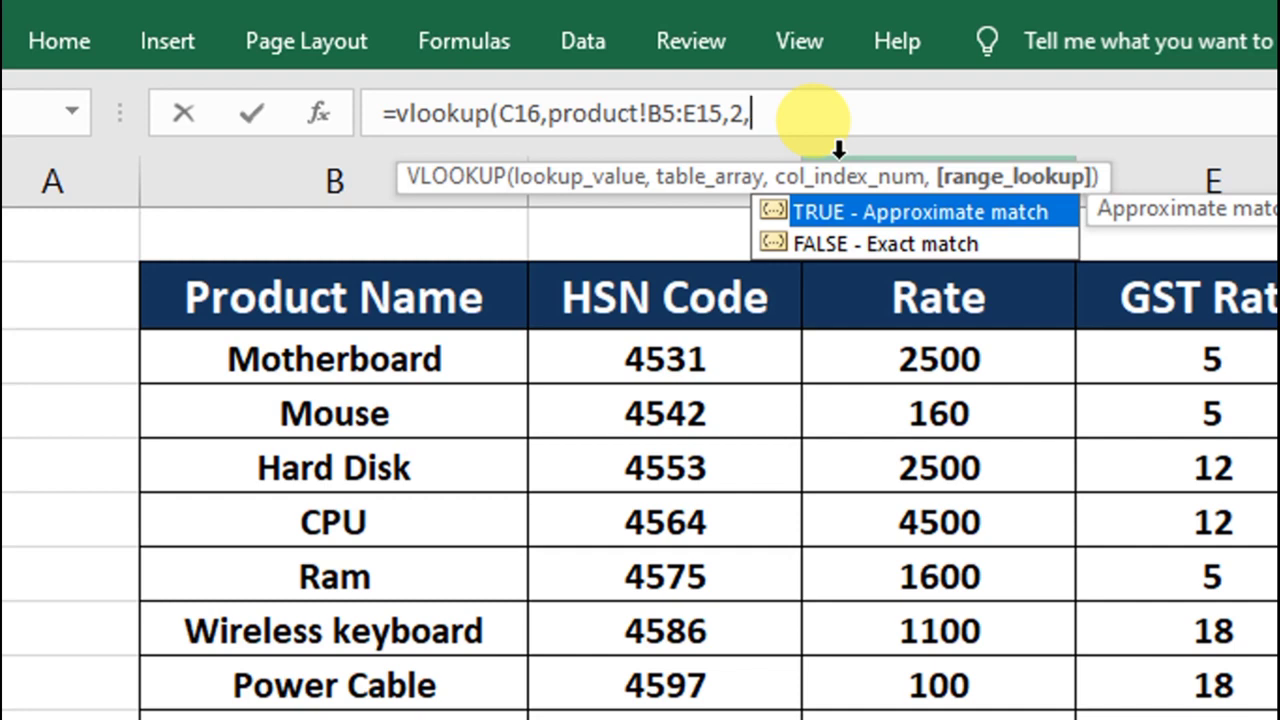
{"action": "key", "text": "Return"}
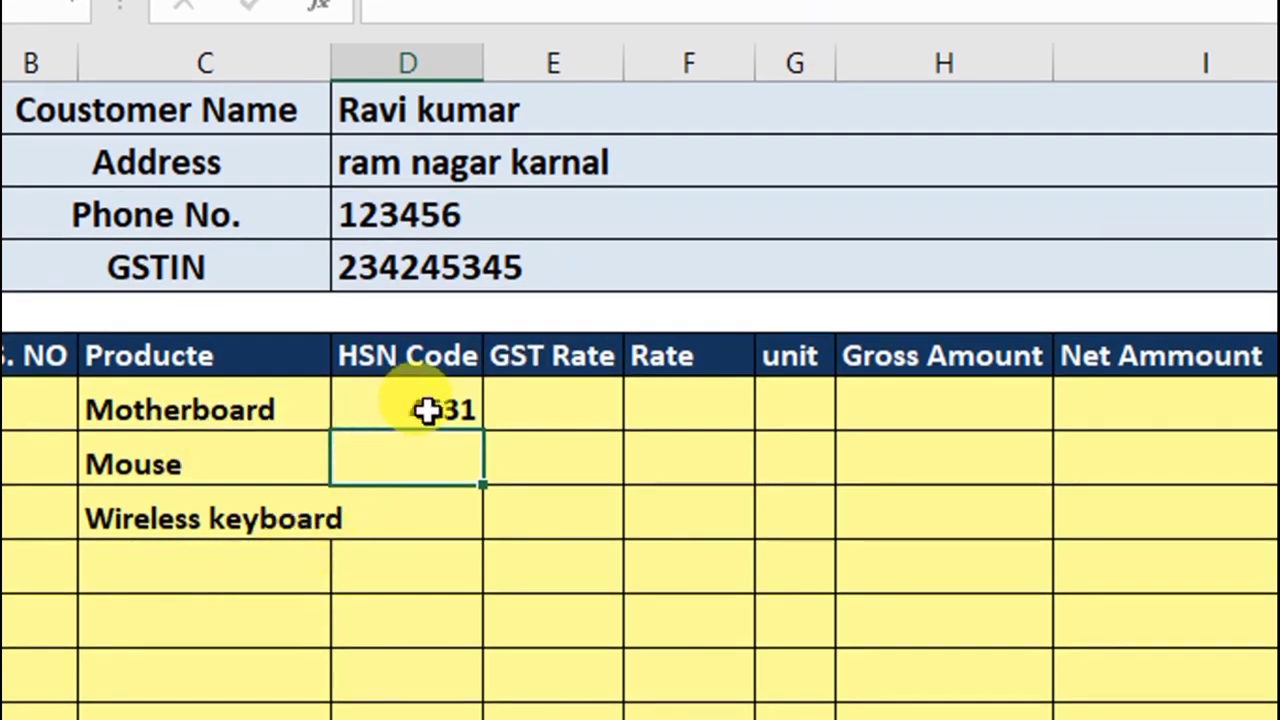
- Clear C16 to see the HSN lookup return #N/A when no product is chosen
{"action": "left_click", "coordinate": [426, 408]}
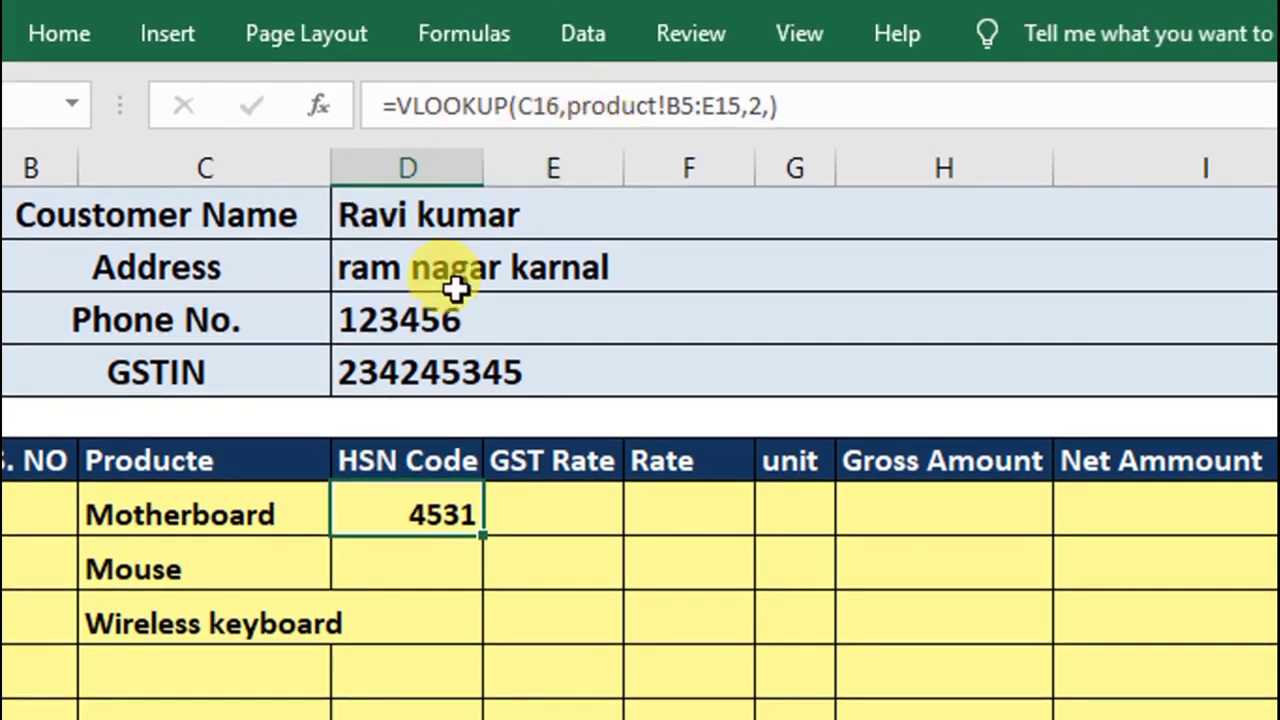
{"action": "left_click", "coordinate": [262, 515]}
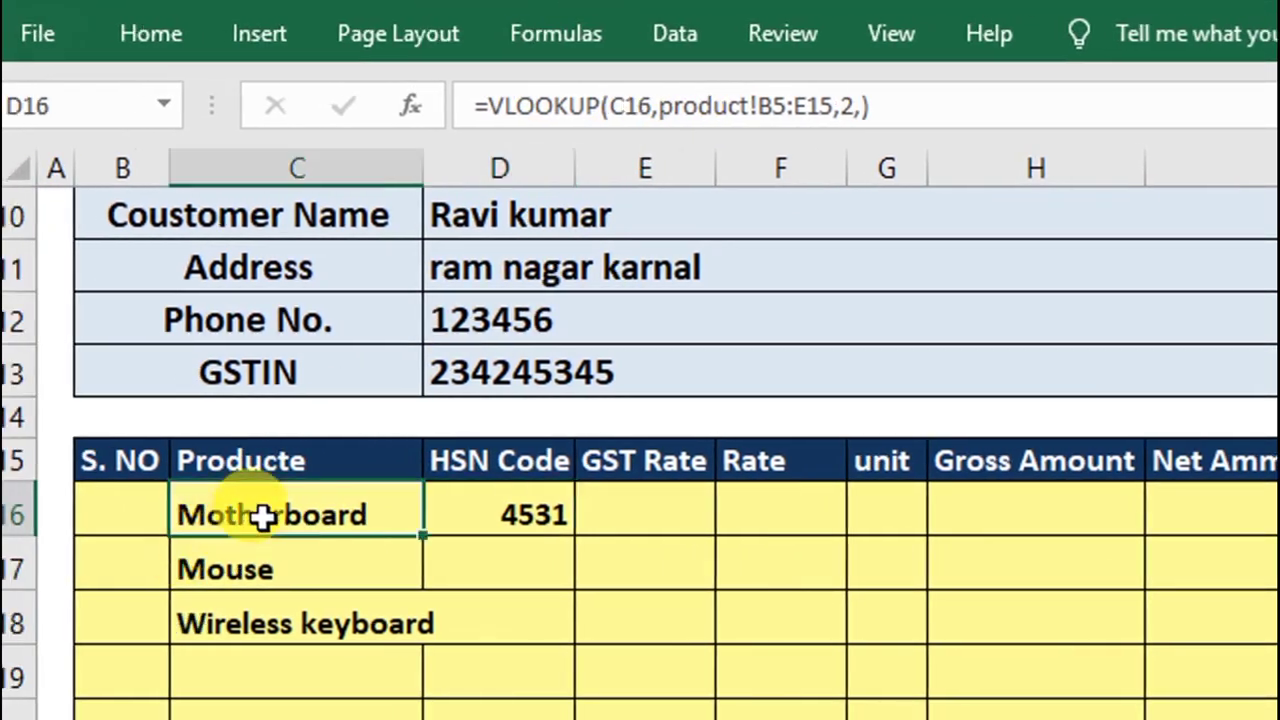
{"action": "key", "text": "Delete"}
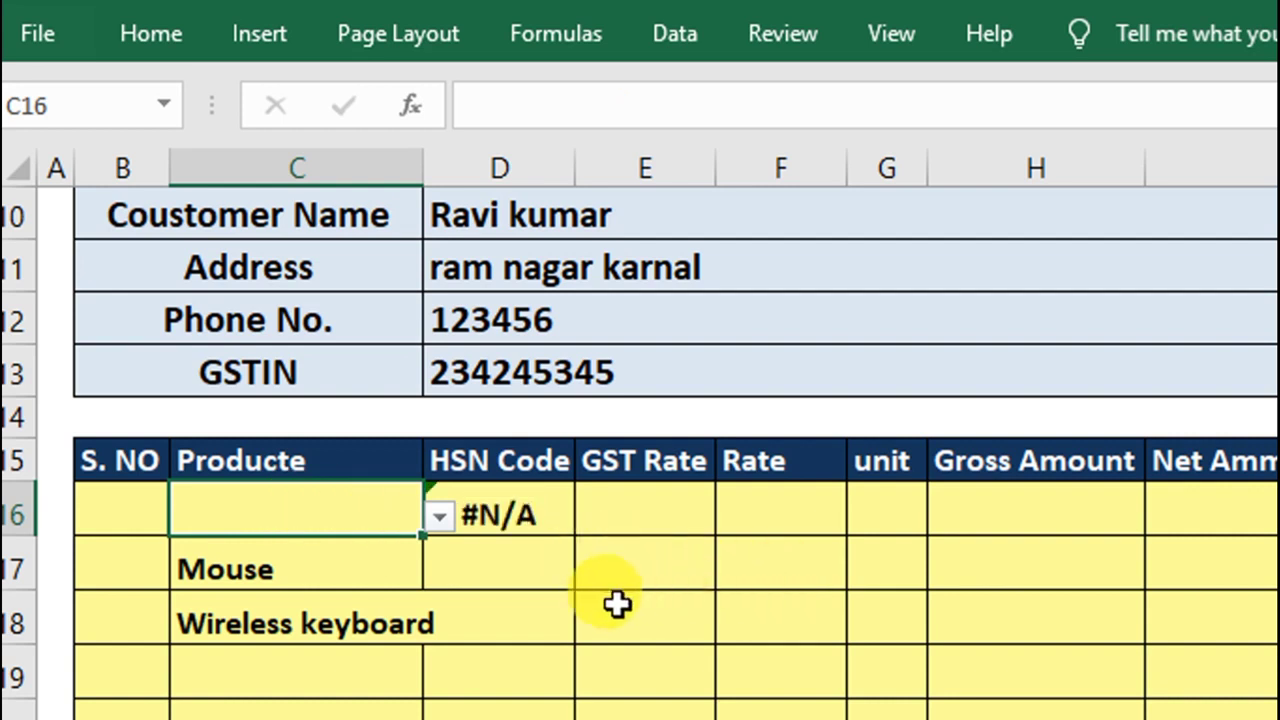
{"action": "left_click", "coordinate": [541, 570]}
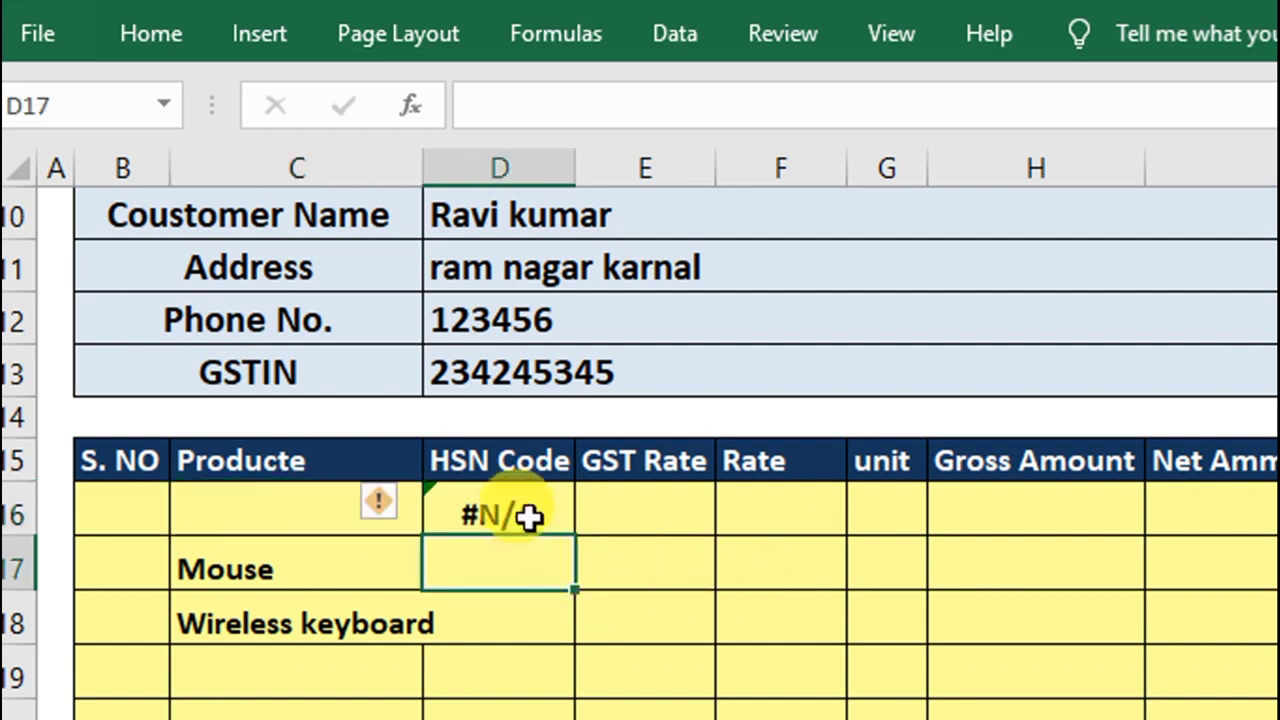
{"action": "left_click", "coordinate": [528, 515]}
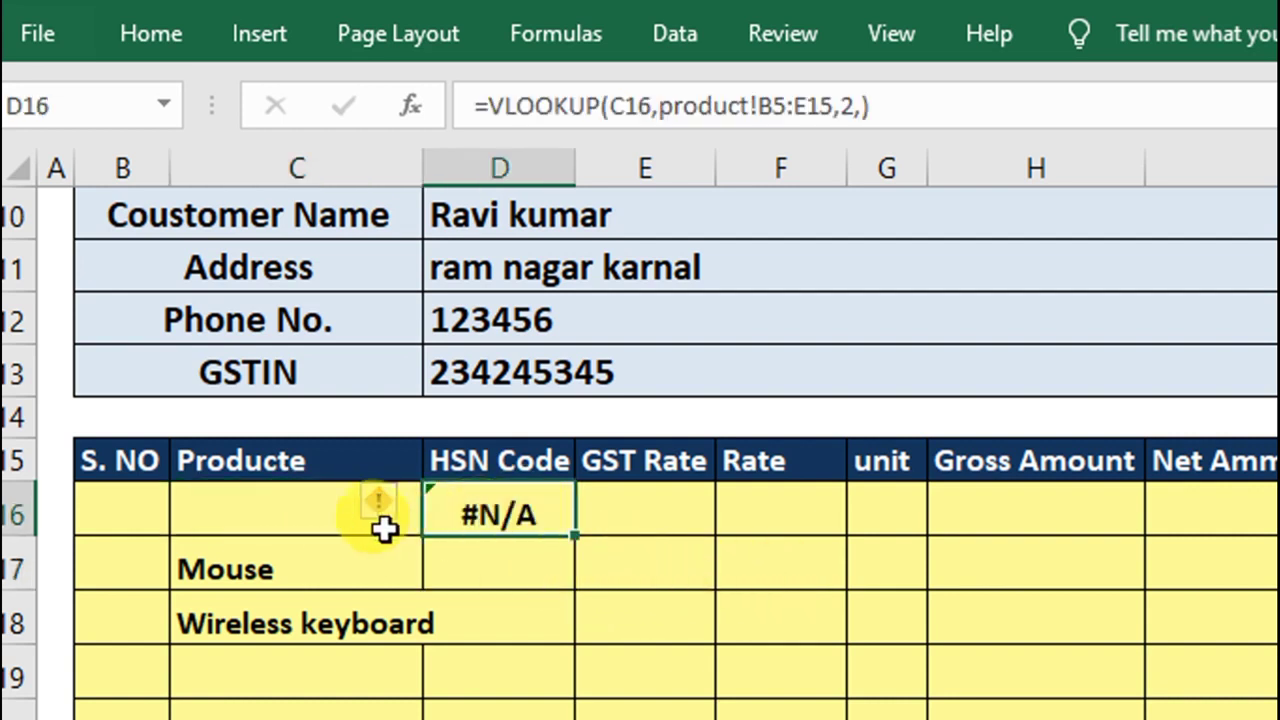
{"action": "left_click", "coordinate": [278, 512]}
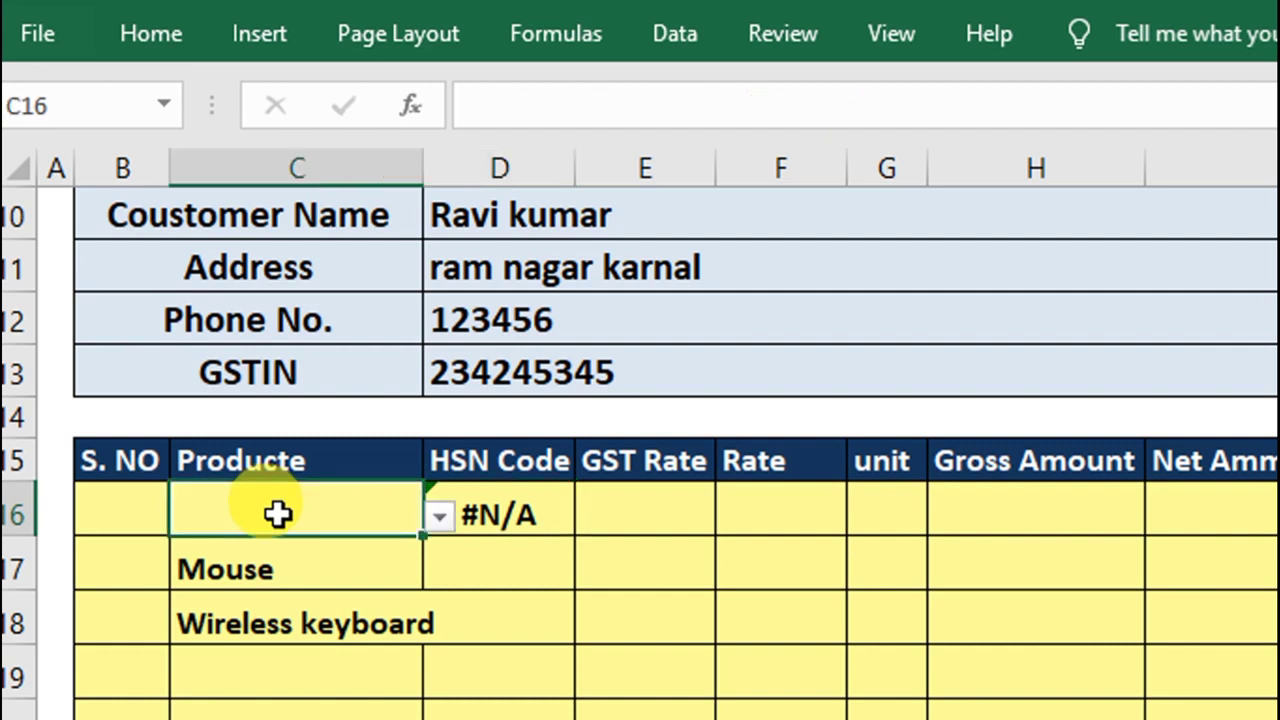
{"action": "left_click", "coordinate": [518, 515]}
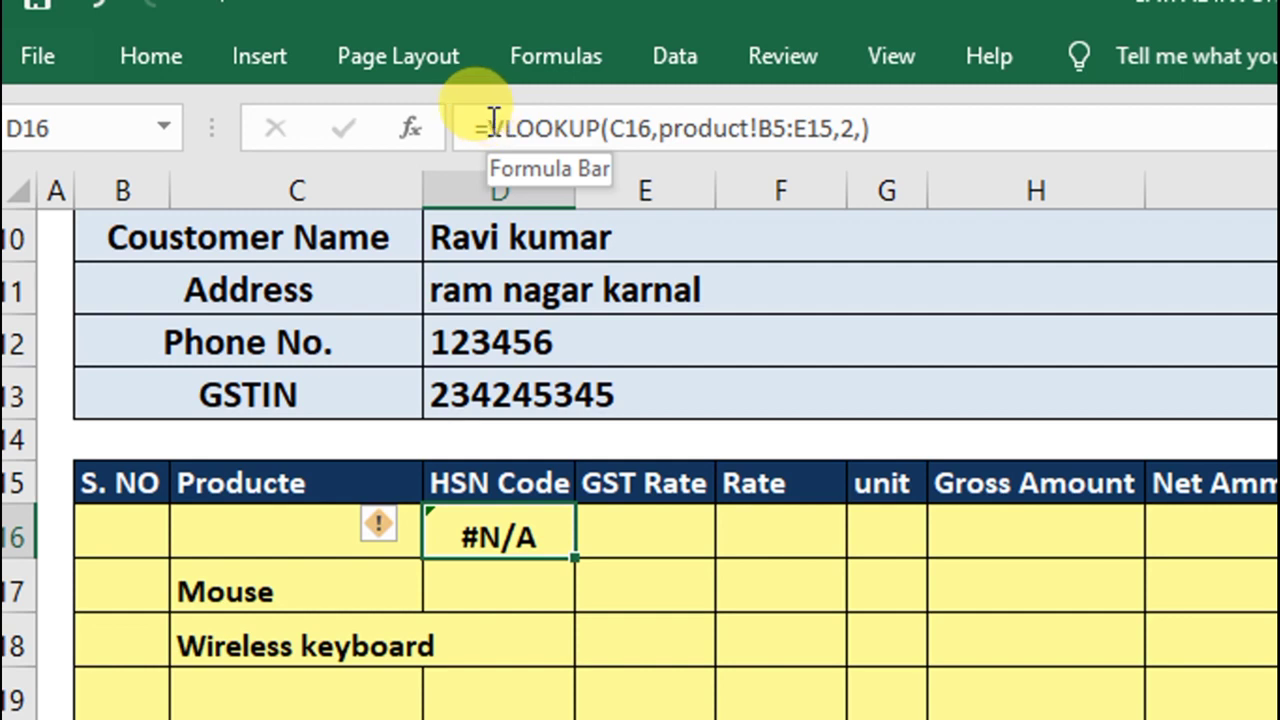
- Wrap the D16 lookup in IFERROR(...,"") so it stays blank on errors
{"action": "left_click", "coordinate": [490, 127]}
{"action": "type", "text": "i"}
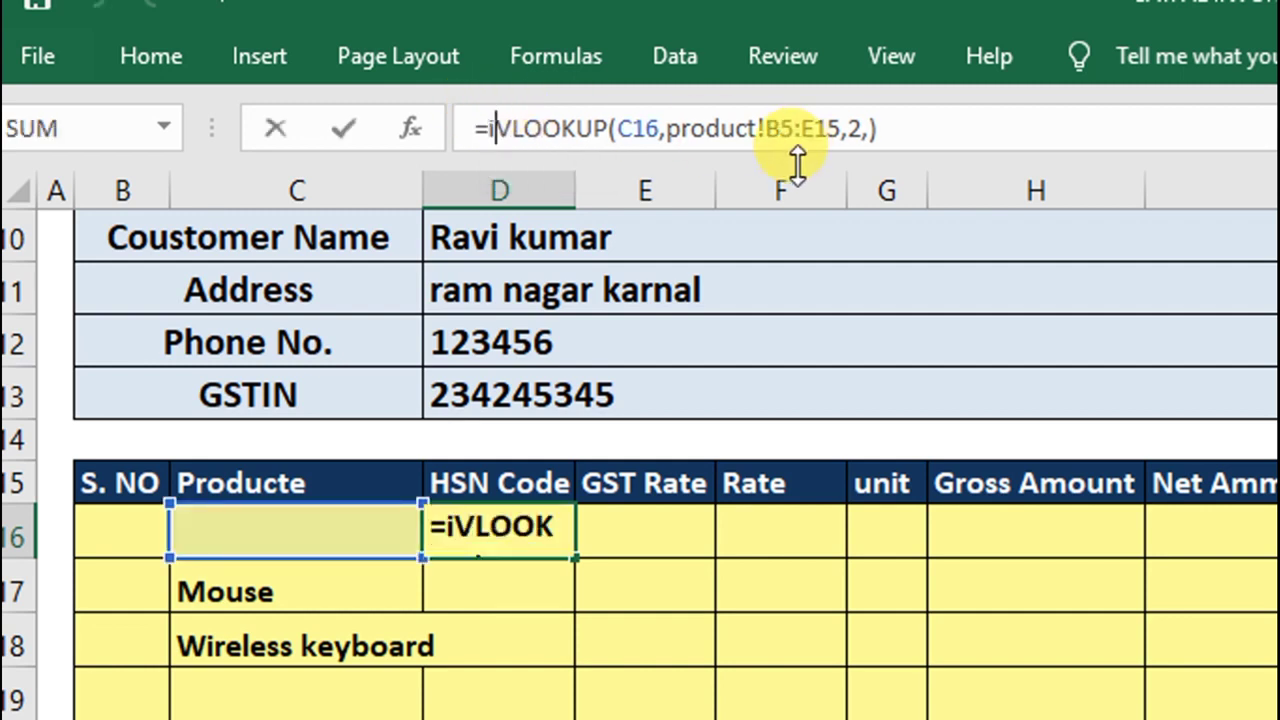
{"action": "type", "text": "ferro"}
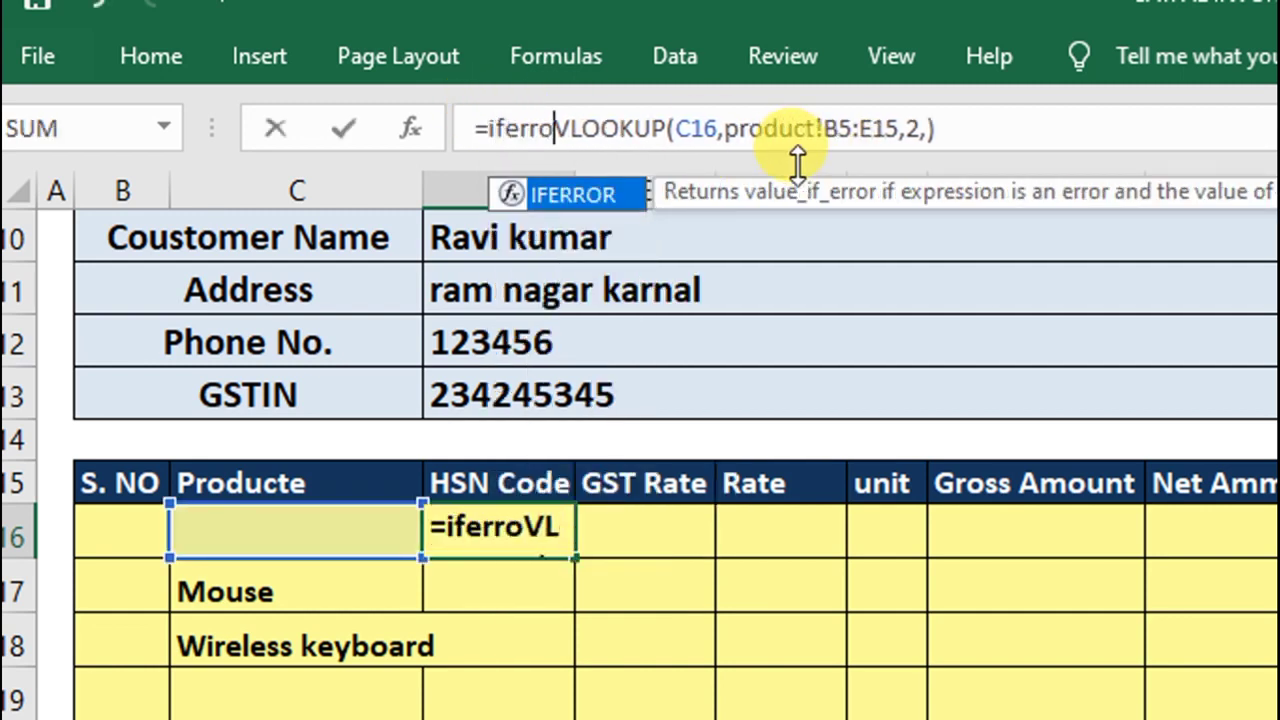
{"action": "type", "text": "r"}
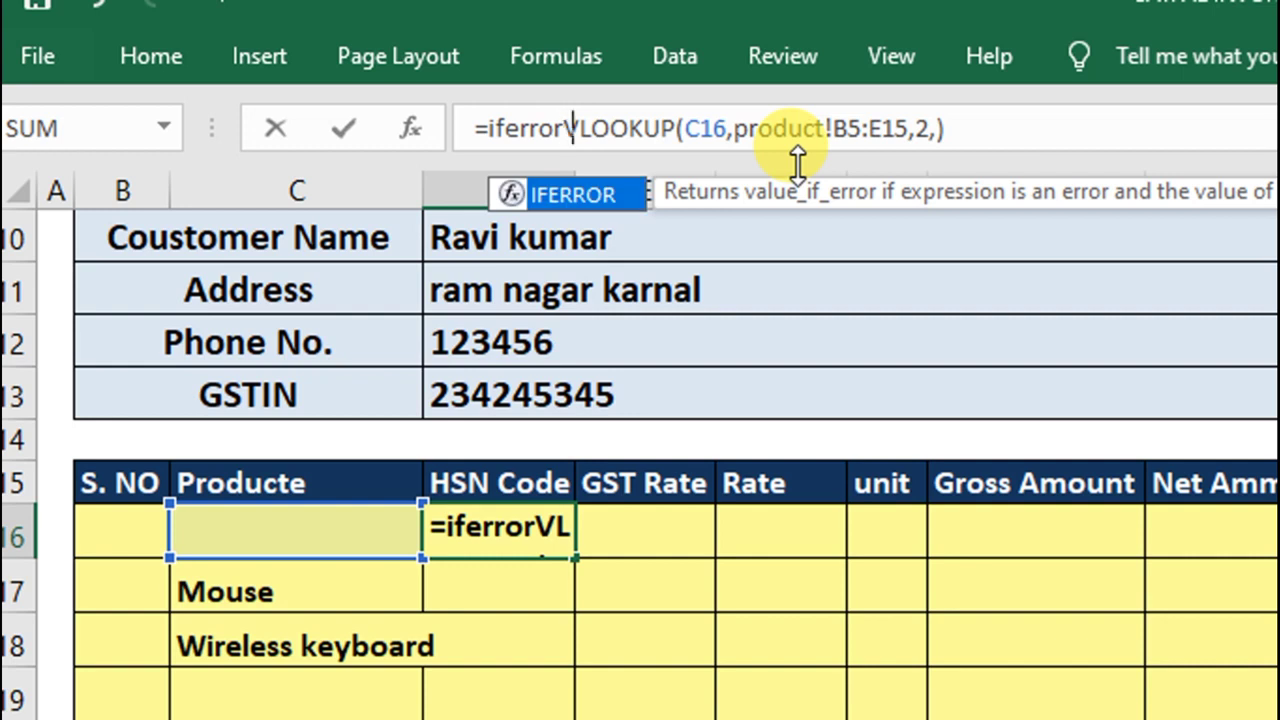
{"action": "type", "text": "("}
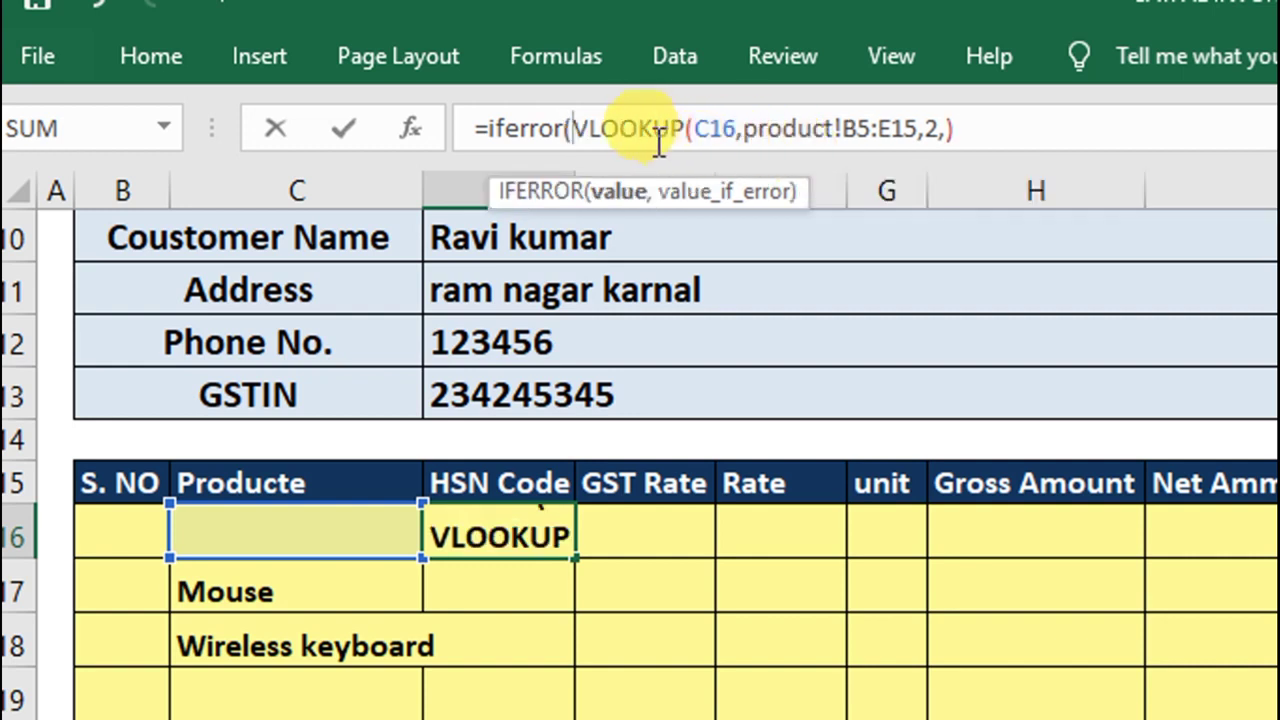
{"action": "left_click", "coordinate": [956, 128]}
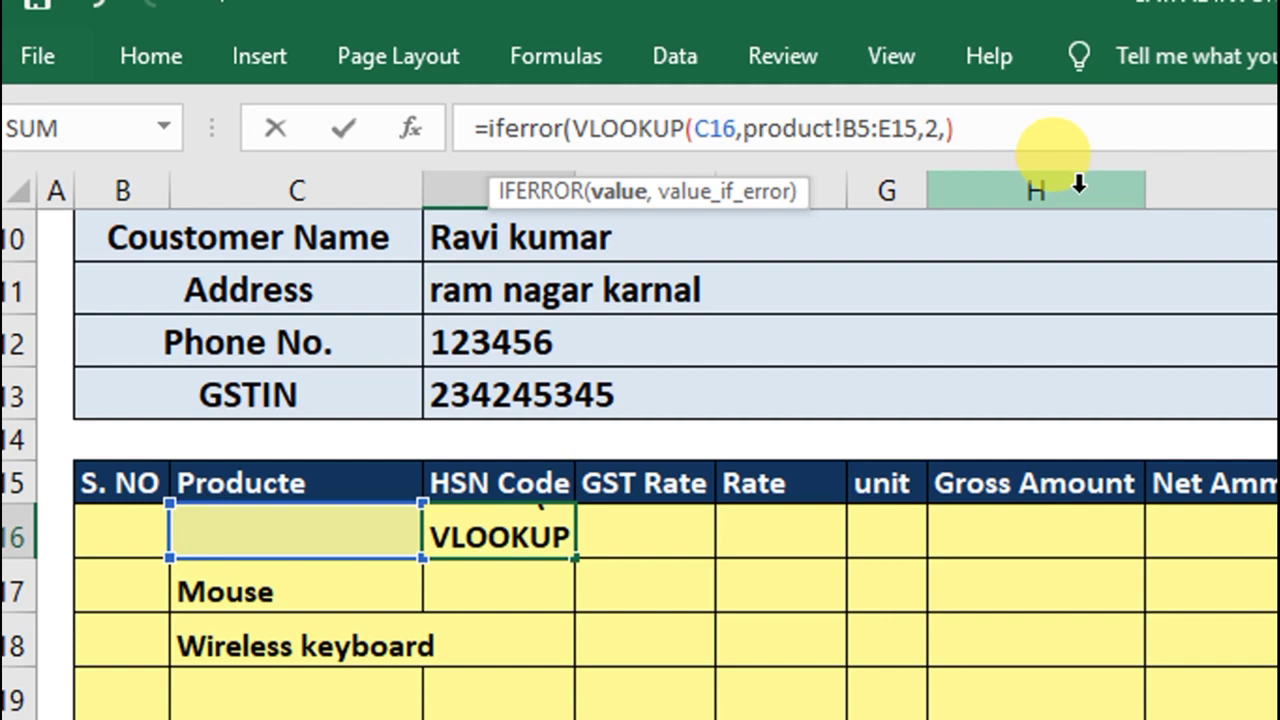
{"action": "type", "text": ","}
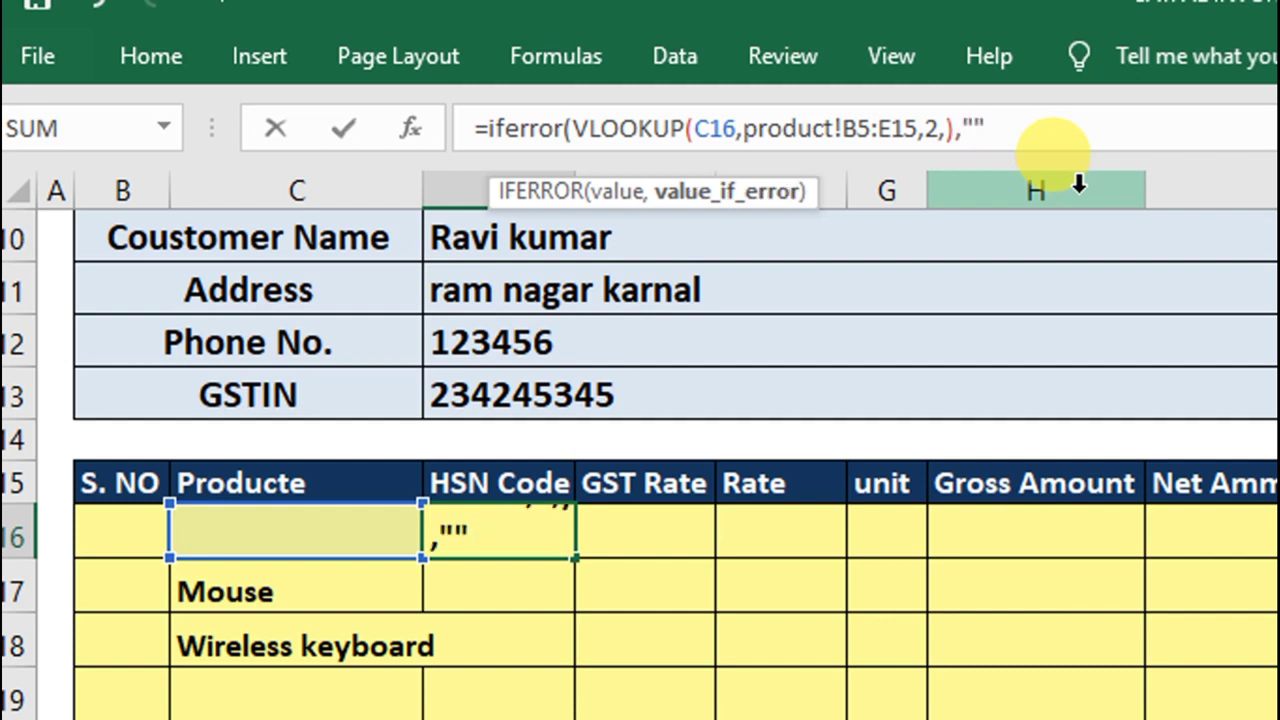
{"action": "type", "text": ")"}
{"action": "key", "text": "Return"}
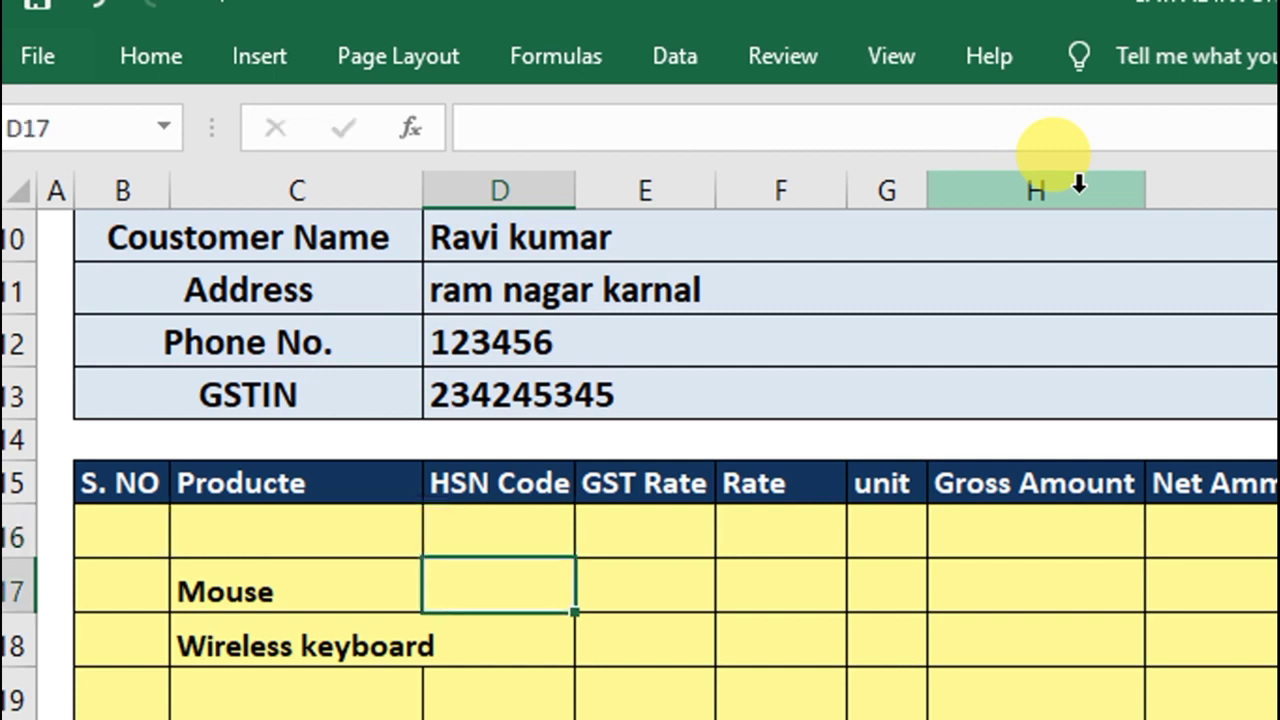
- Reselect Motherboard in C16 and fill the HSN formula down to D25
{"action": "left_click", "coordinate": [410, 538]}
{"action": "left_click", "coordinate": [438, 545]}
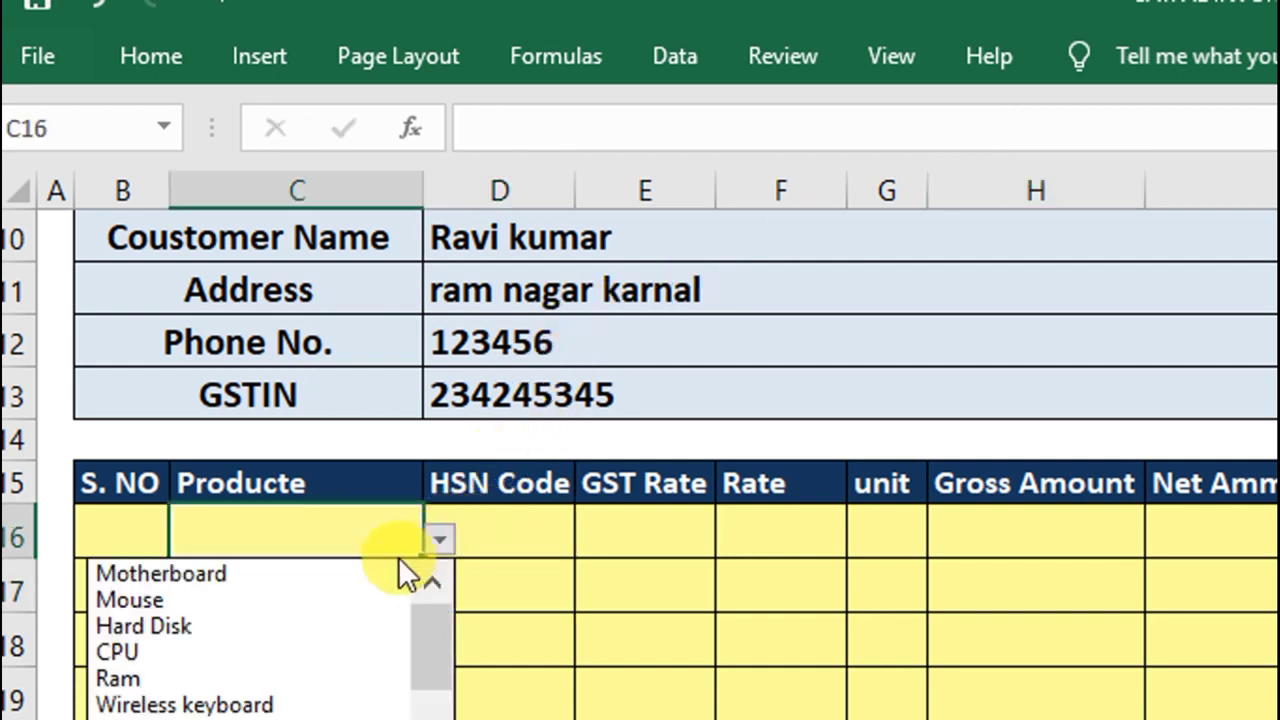
{"action": "left_click", "coordinate": [372, 577]}
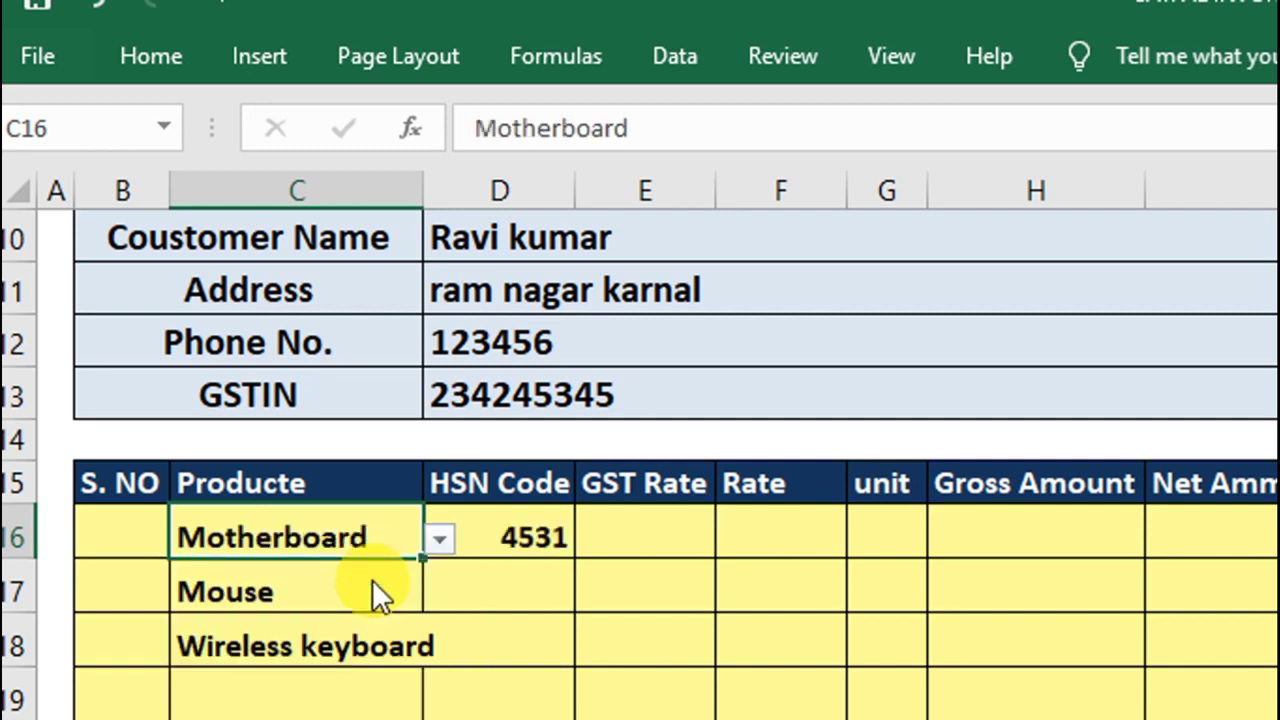
{"action": "left_click", "coordinate": [535, 540]}
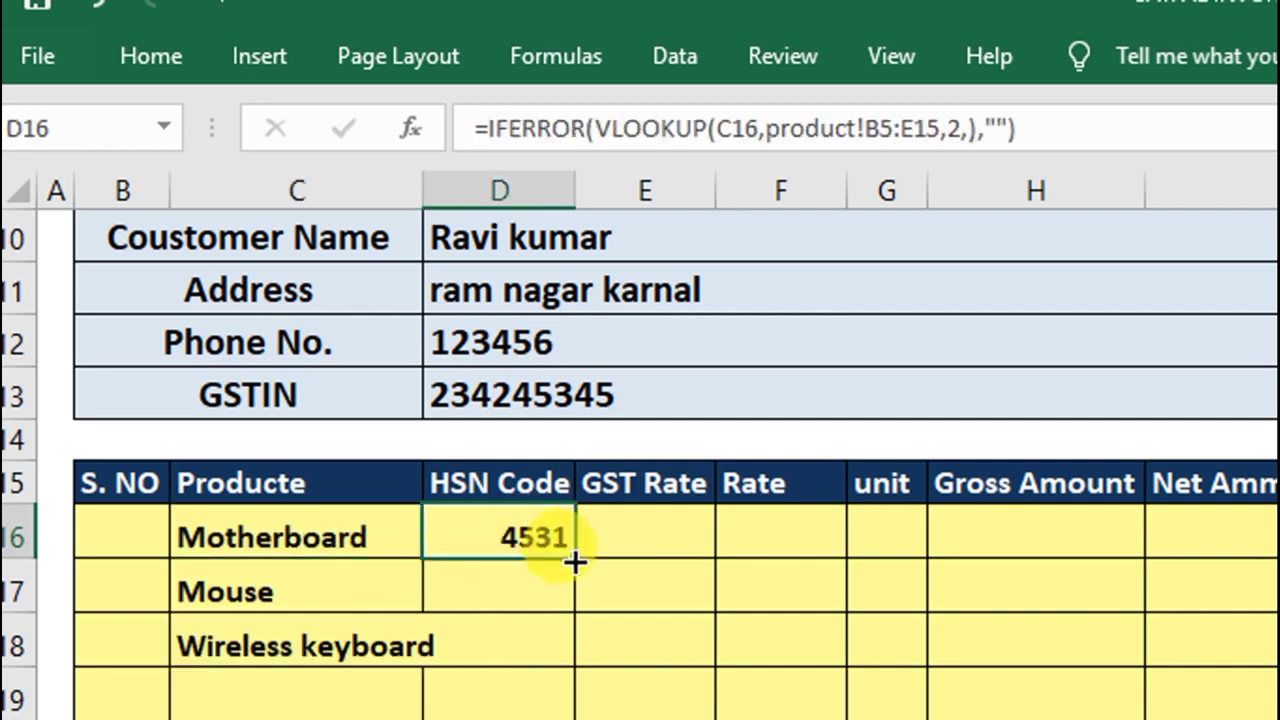
{"action": "left_click_drag", "start_coordinate": [575, 562], "coordinate": [600, 614]}
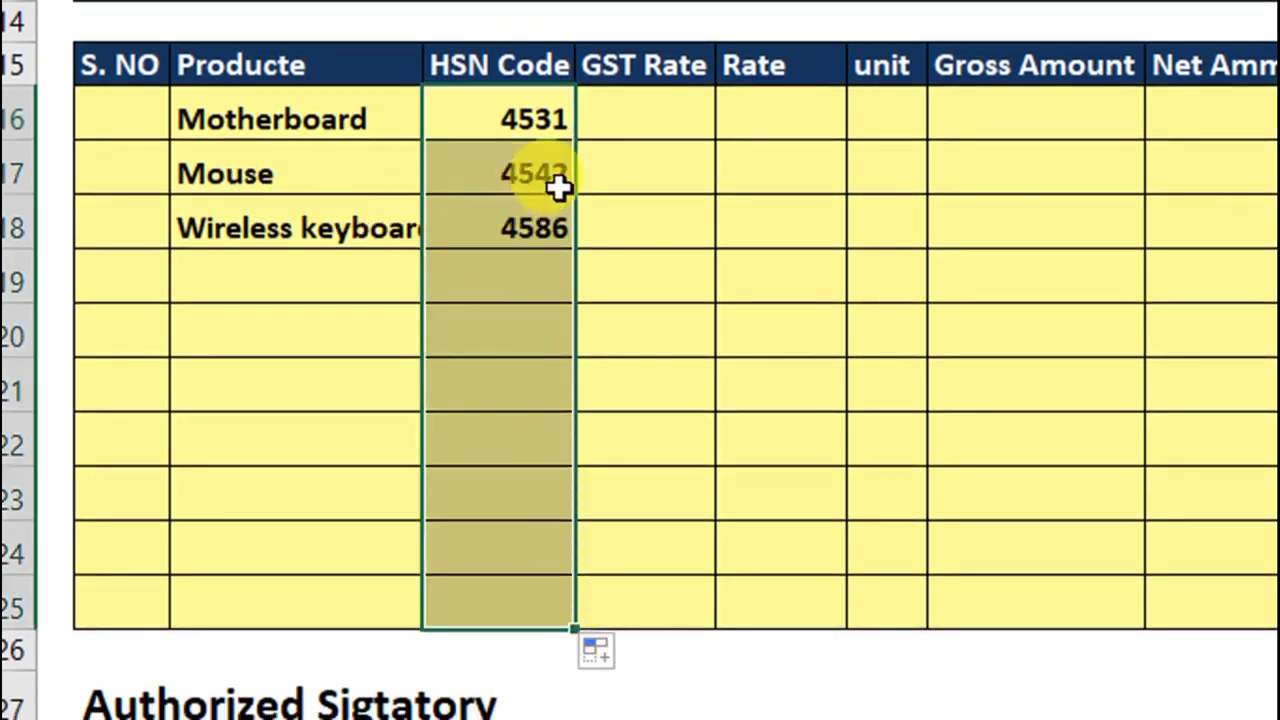
- Enter =VLOOKUP(C16,product!B5:E15,4,) in E16 to pull Motherboard's GST rate of 5
{"action": "left_click", "coordinate": [662, 115]}
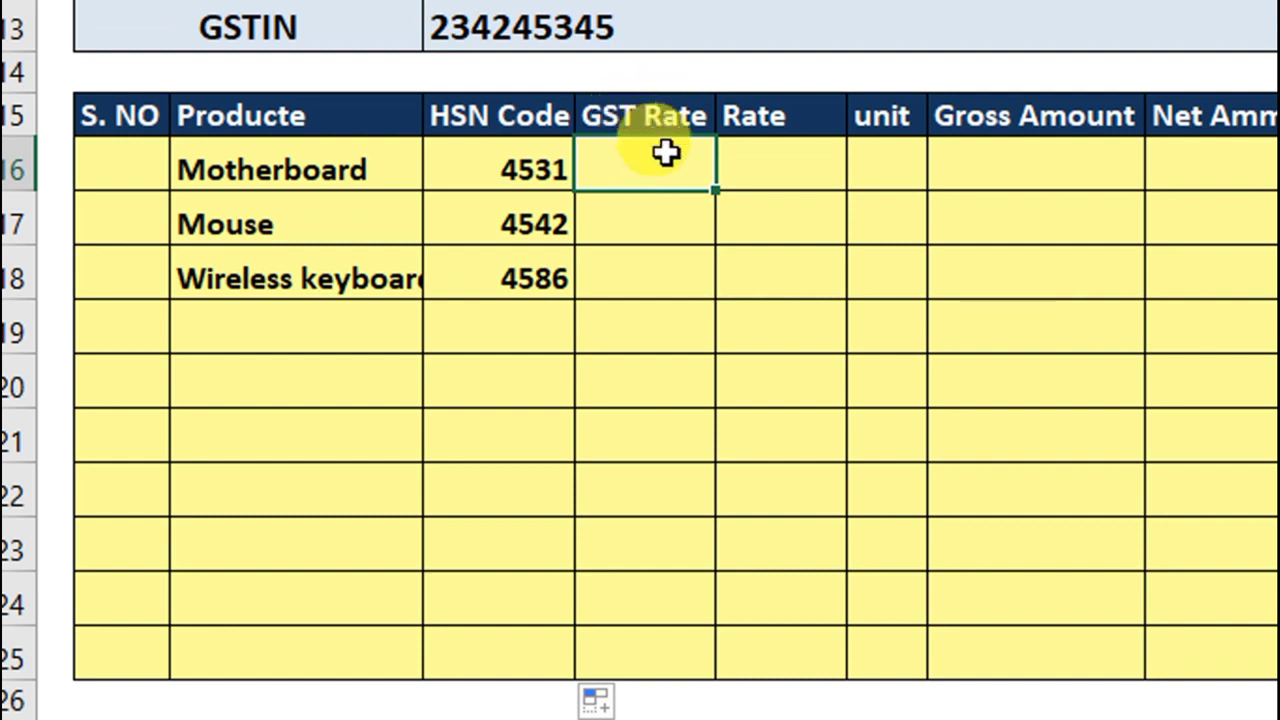
{"action": "type", "text": "="}
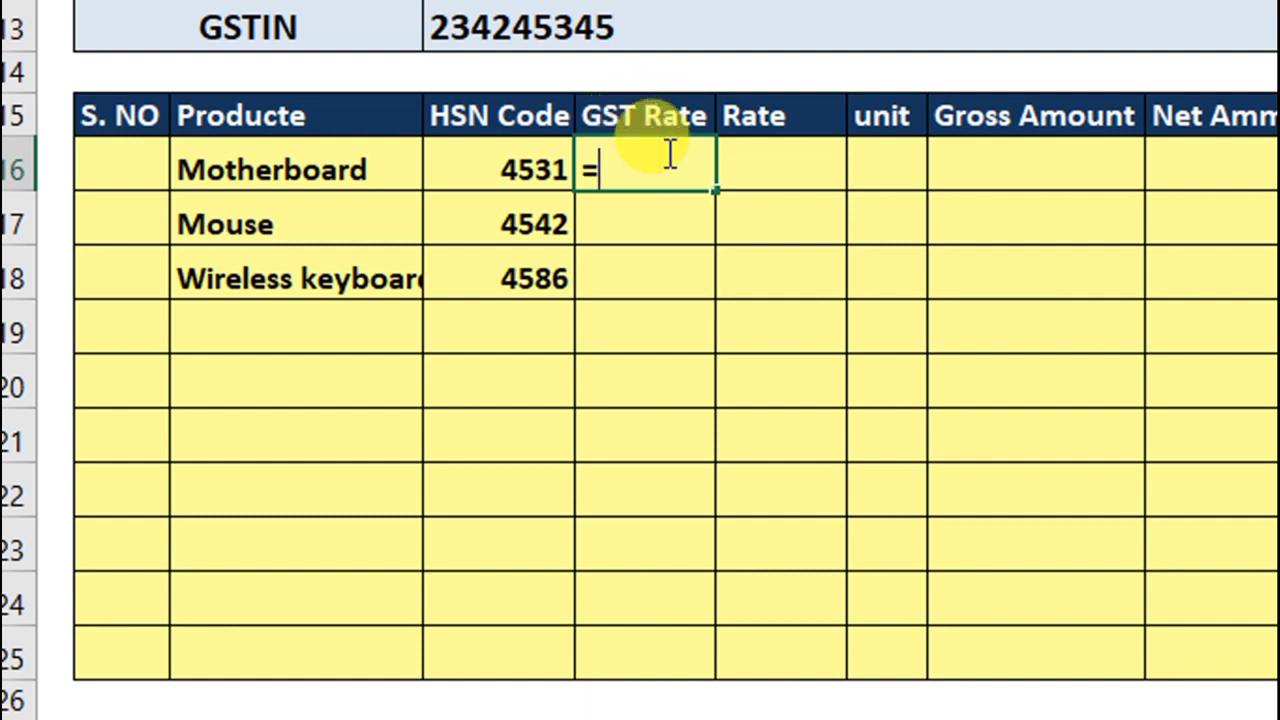
{"action": "type", "text": "vloo"}
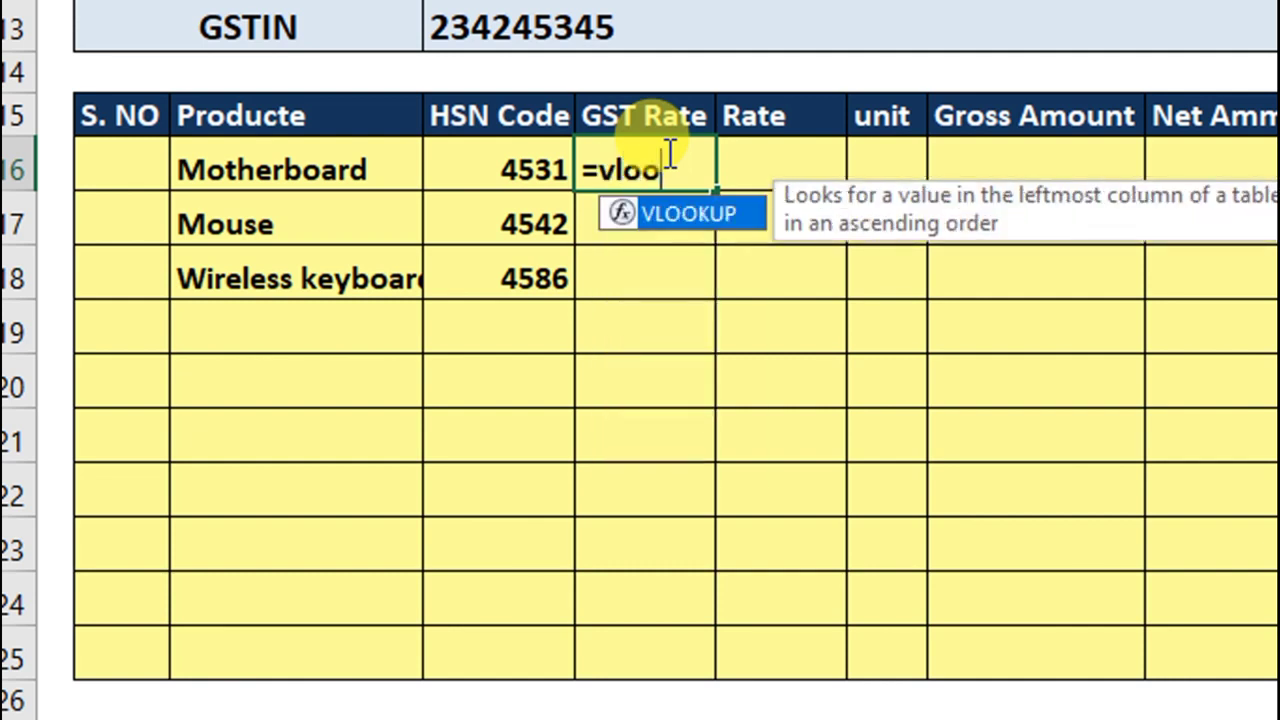
{"action": "type", "text": "kup"}
{"action": "type", "text": "("}
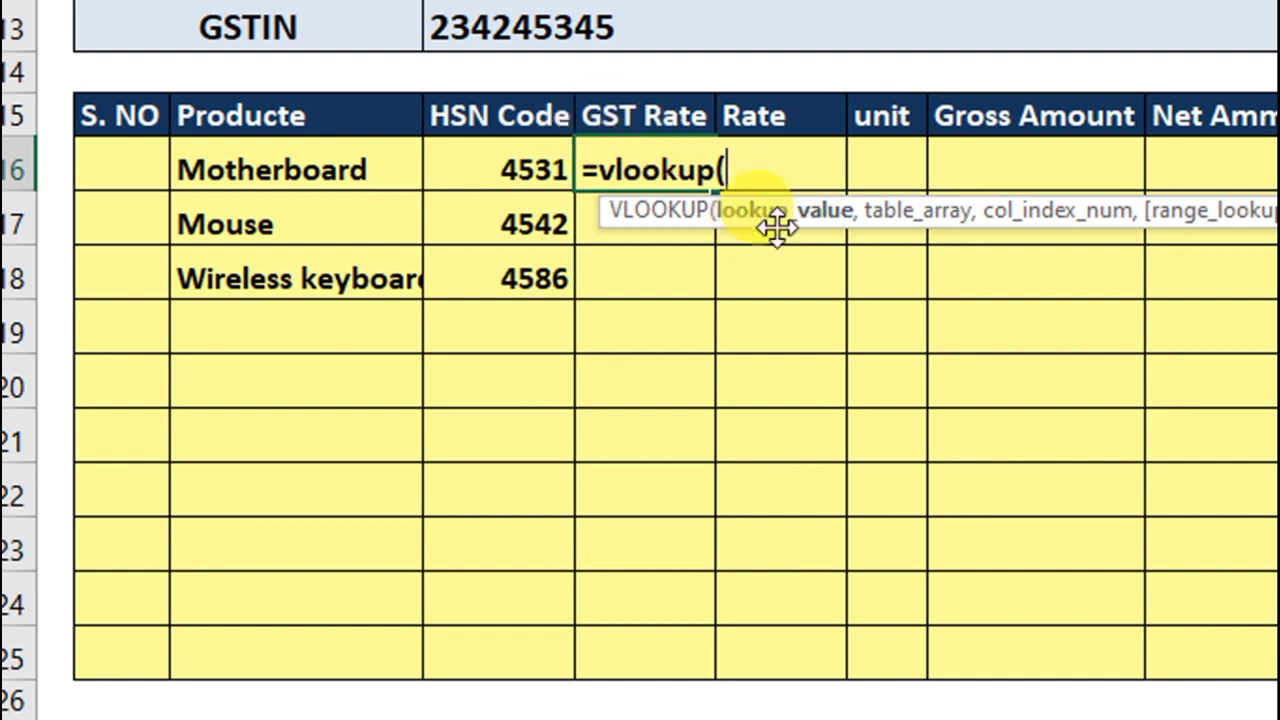
{"action": "left_click", "coordinate": [306, 173]}
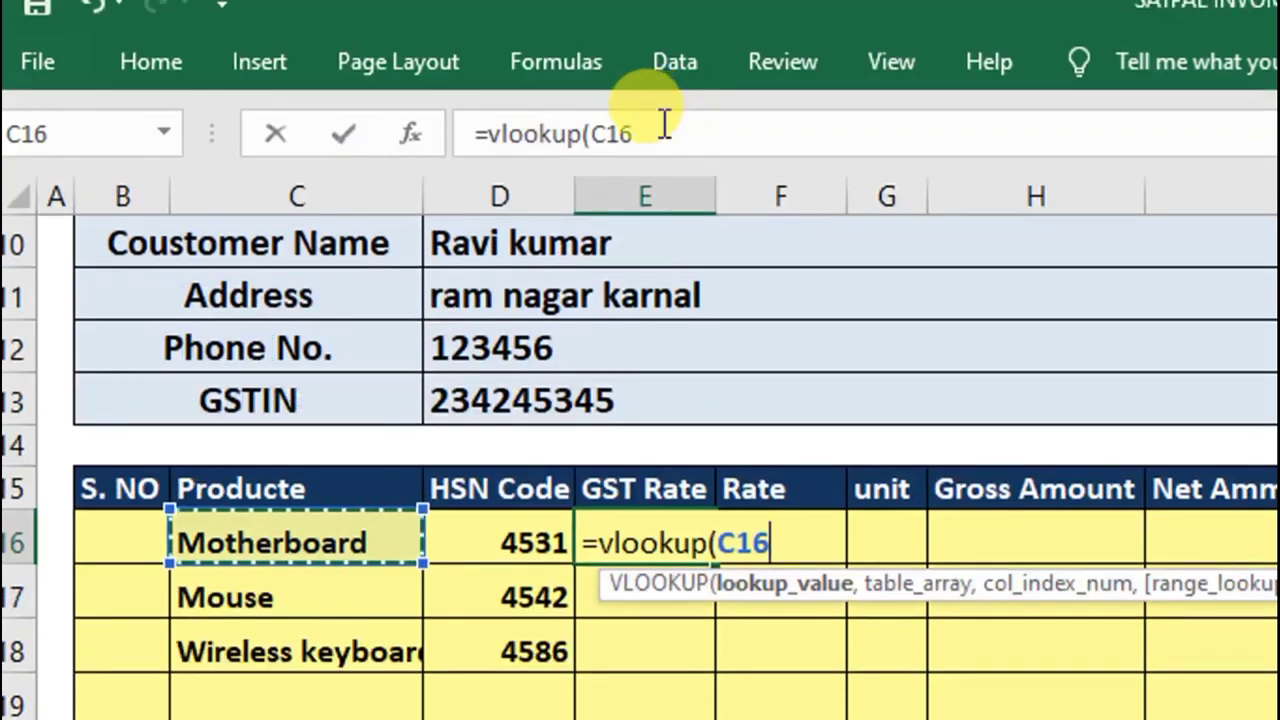
{"action": "left_click", "coordinate": [670, 133]}
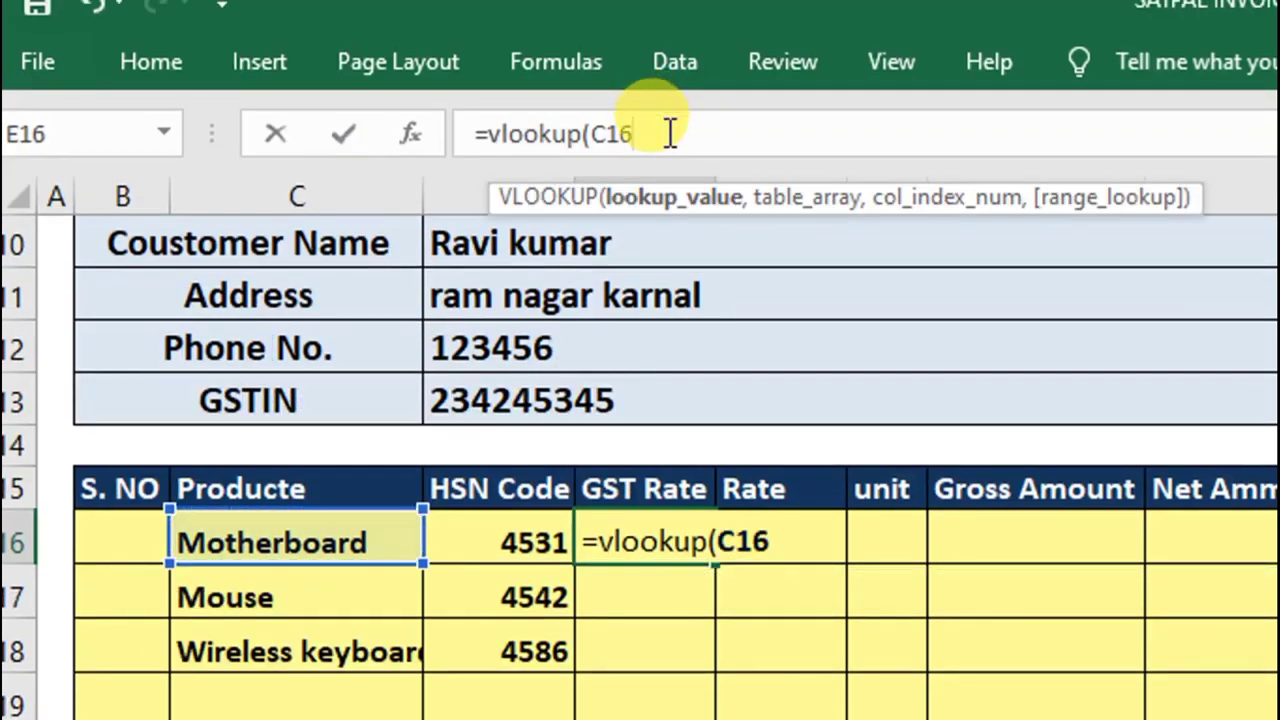
{"action": "type", "text": ","}
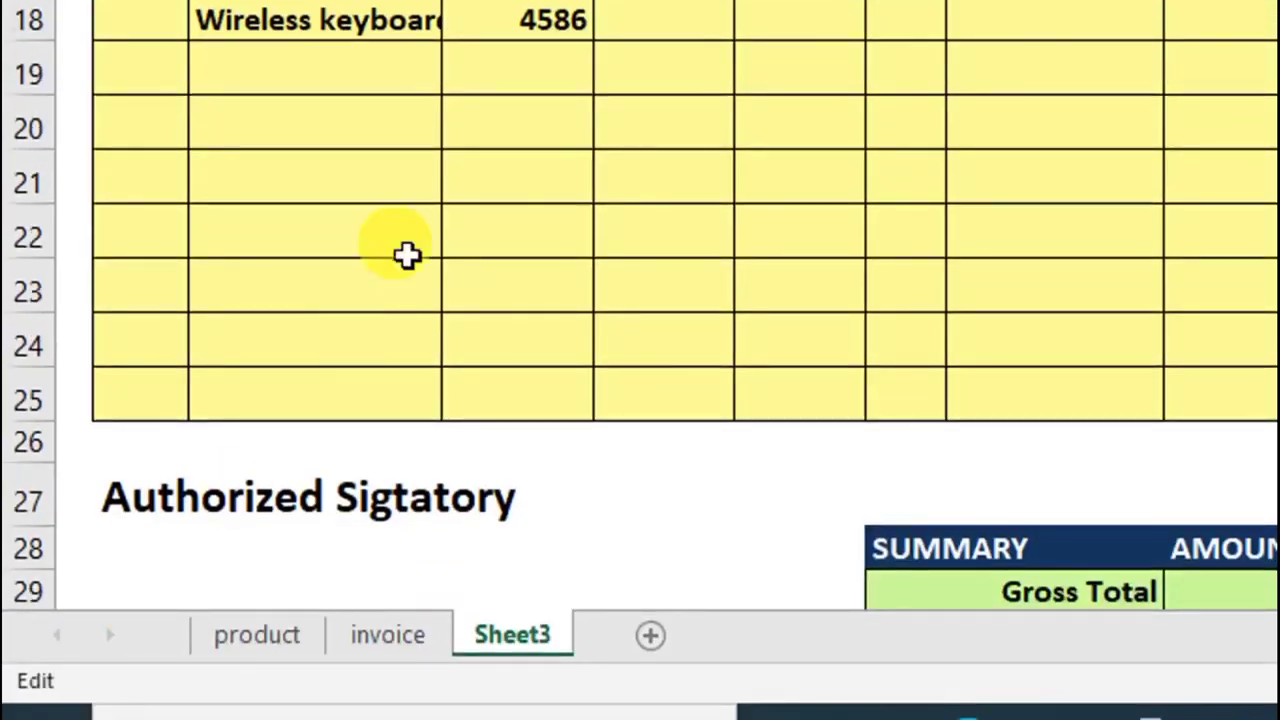
{"action": "left_click", "coordinate": [257, 616]}
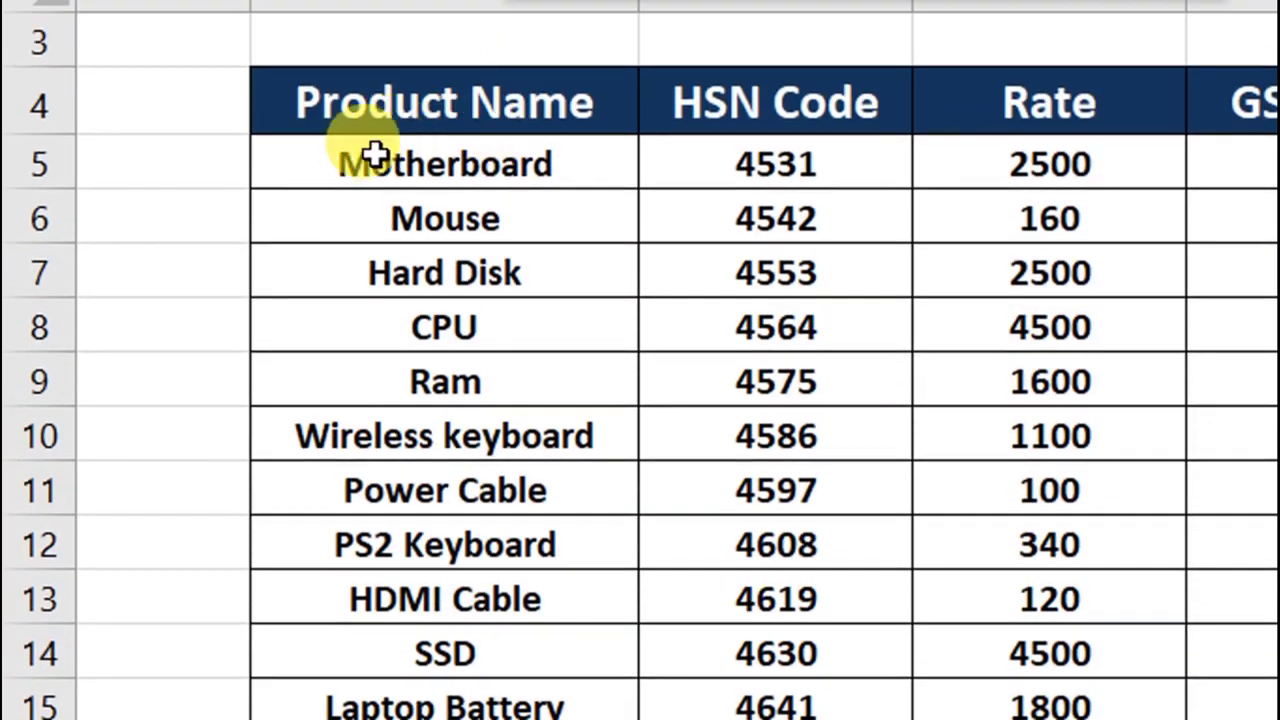
{"action": "mouse_move", "coordinate": [371, 163]}
{"action": "left_mouse_down"}
{"action": "mouse_move", "coordinate": [810, 268]}
{"action": "mouse_move", "coordinate": [1085, 612]}
{"action": "left_mouse_up"}
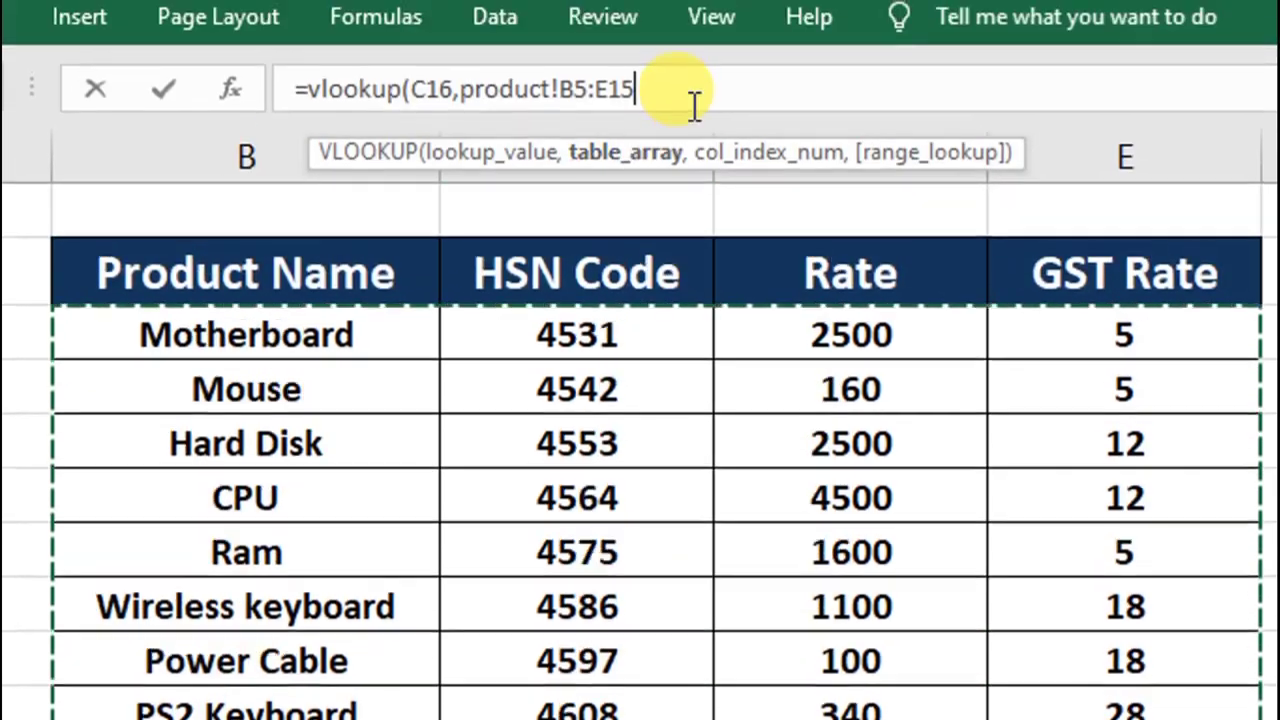
{"action": "type", "text": ",4"}
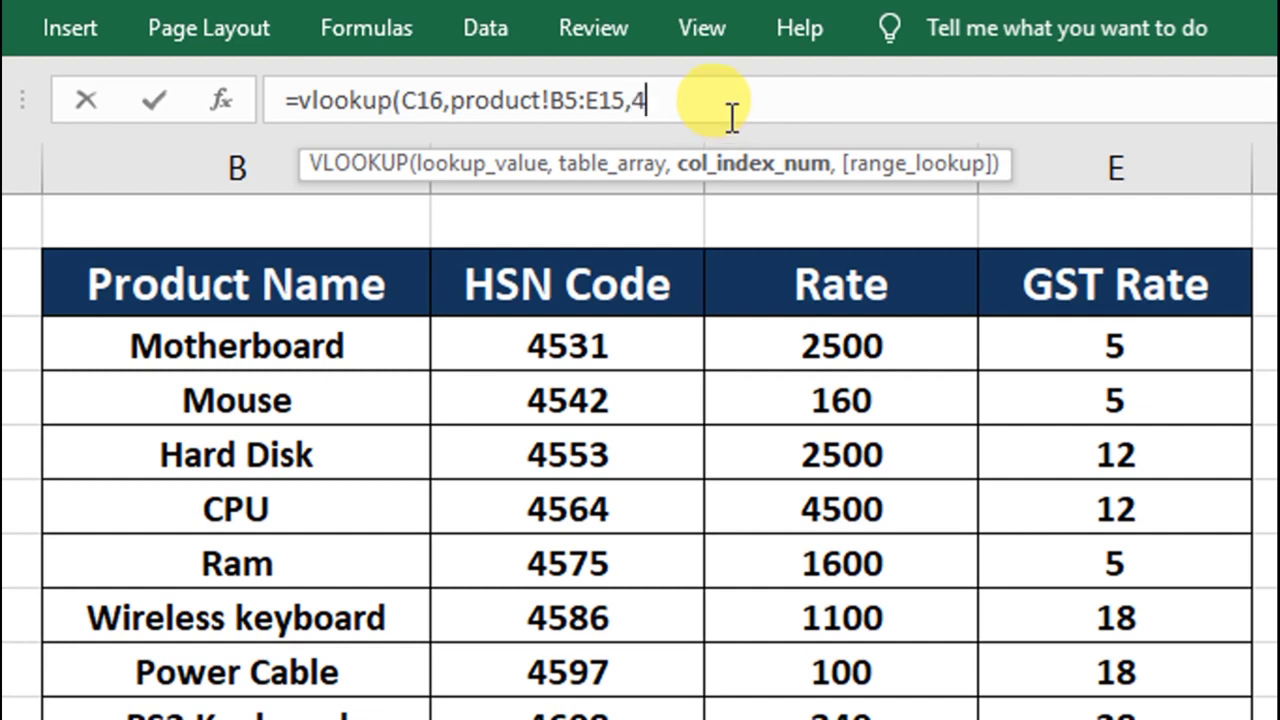
{"action": "type", "text": ","}
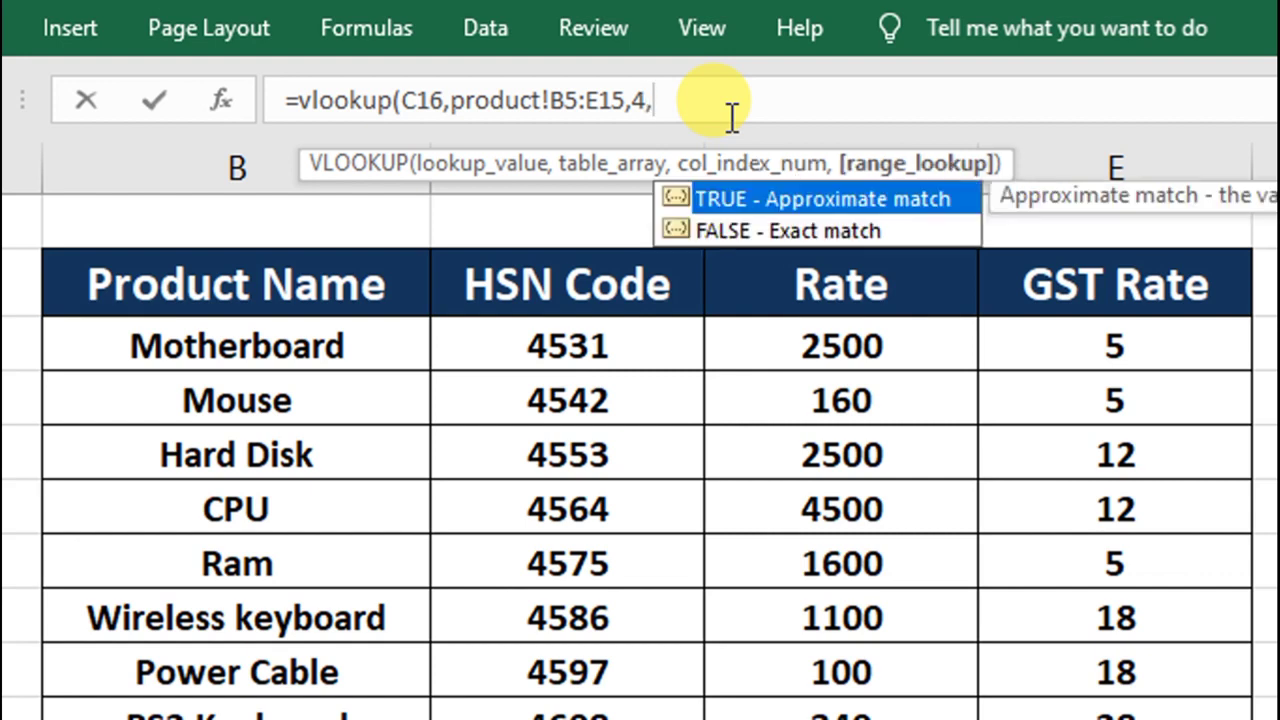
{"action": "key", "text": "Return"}
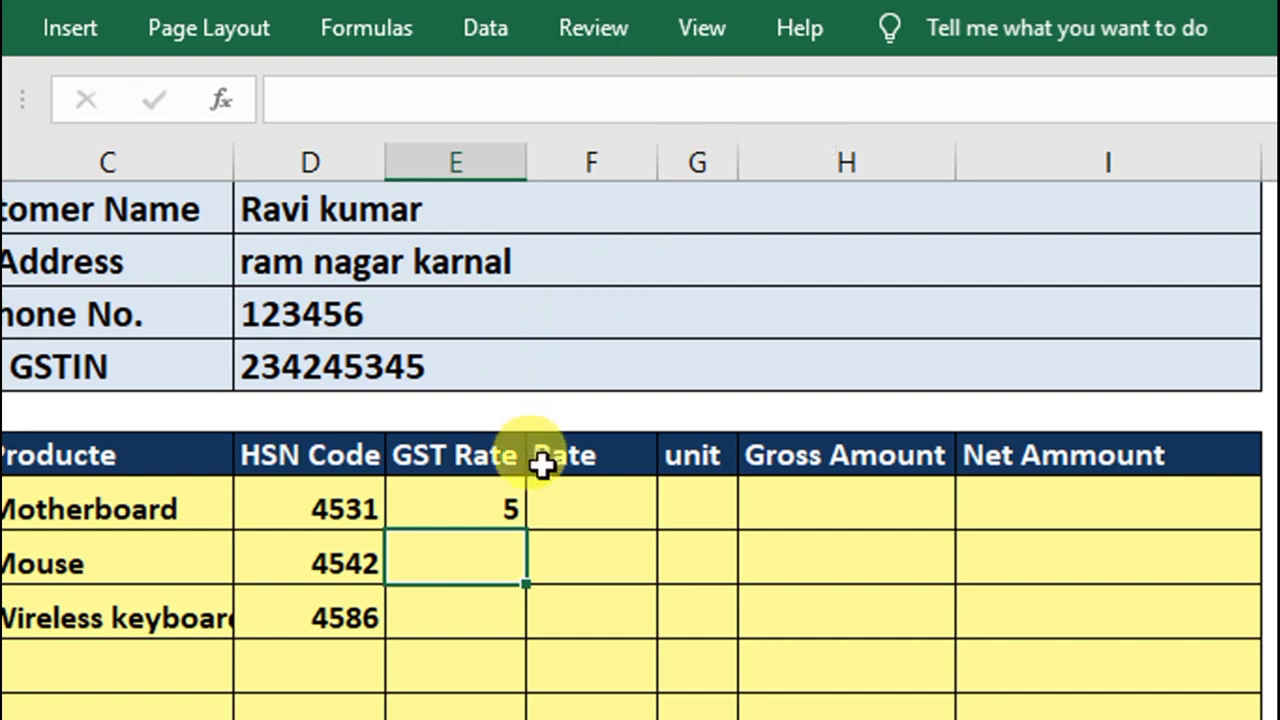
- Clear C16 and wrap the E16 GST Rate lookup in IFERROR(...,"")
{"action": "left_click", "coordinate": [488, 508]}
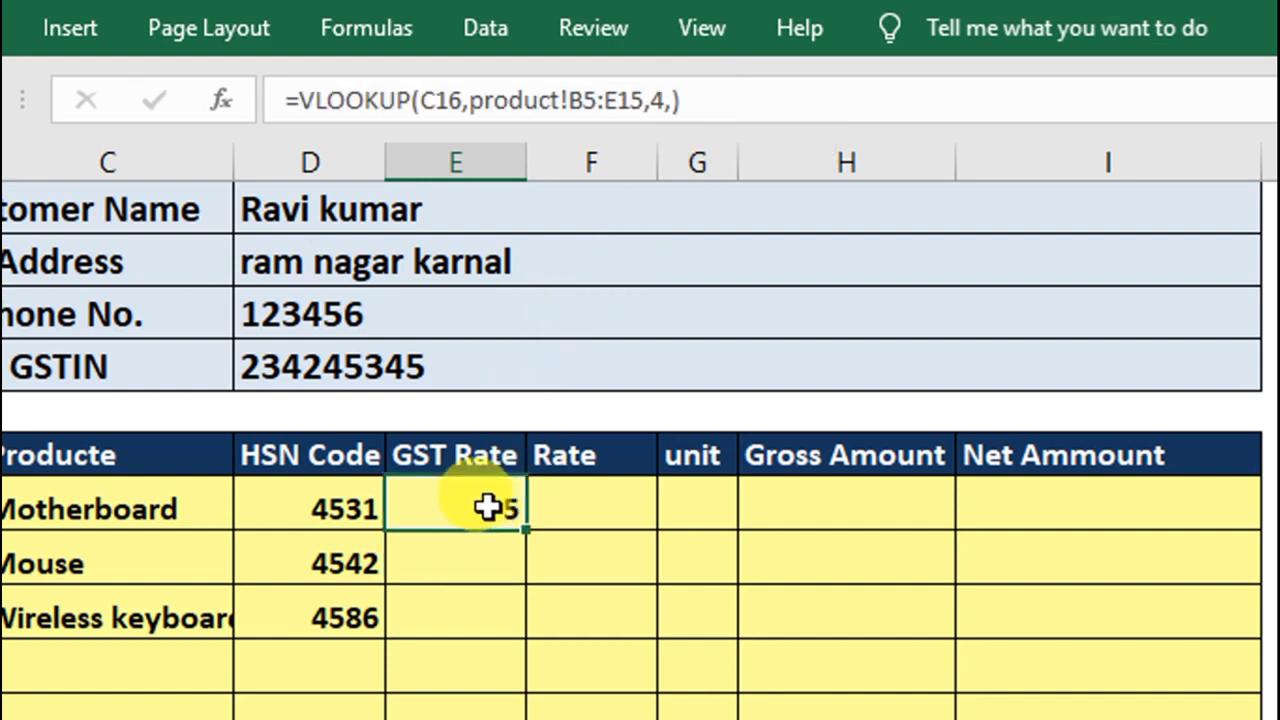
{"action": "left_click", "coordinate": [210, 510]}
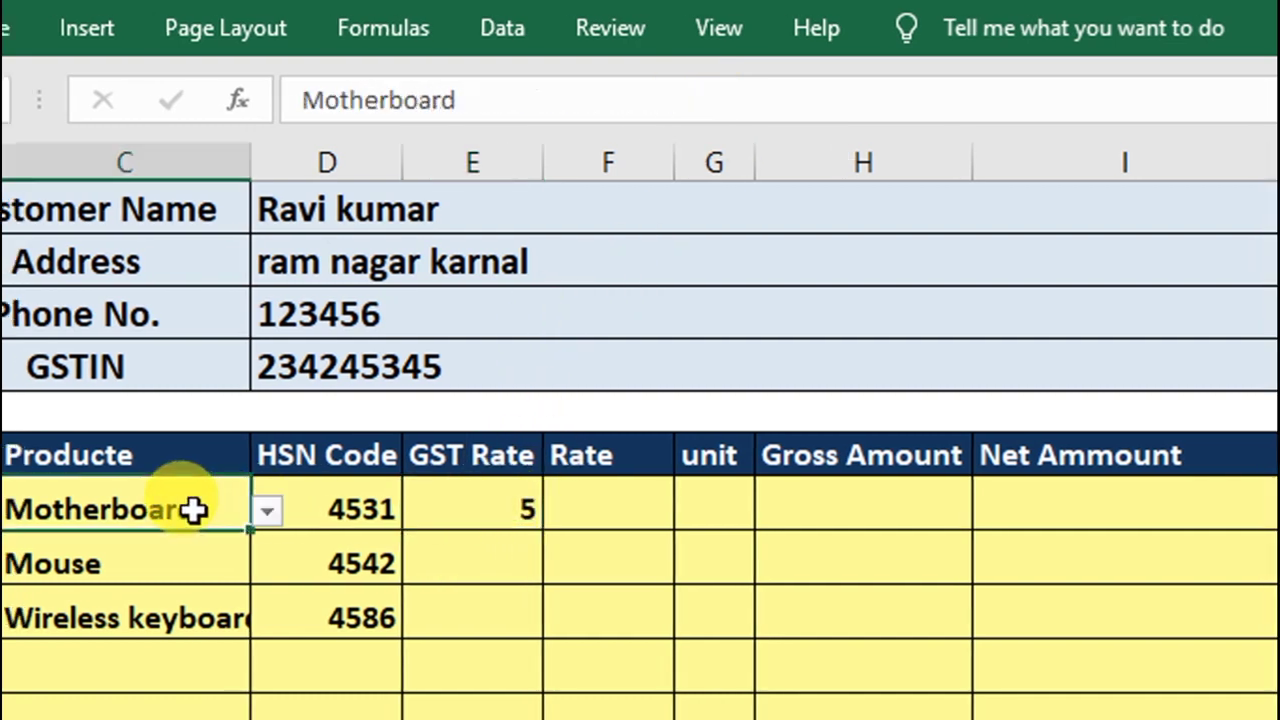
{"action": "key", "text": "Delete"}
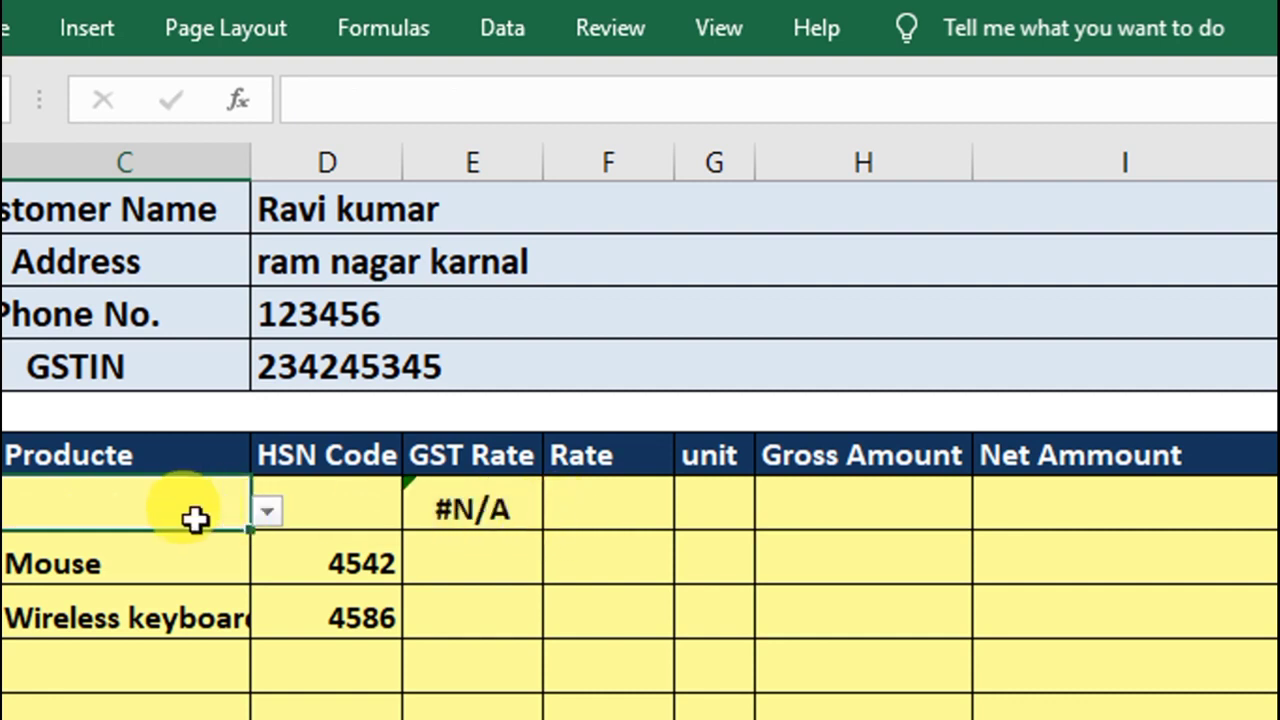
{"action": "left_click", "coordinate": [493, 510]}
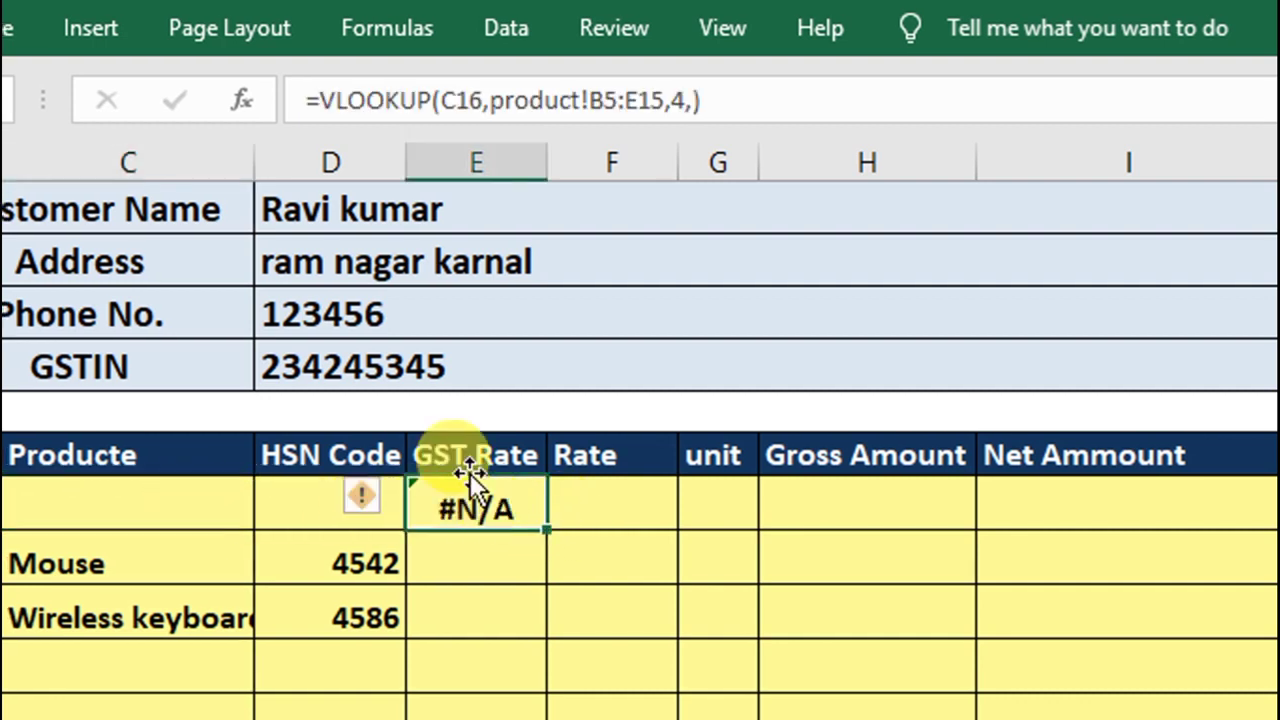
{"action": "left_click", "coordinate": [325, 106]}
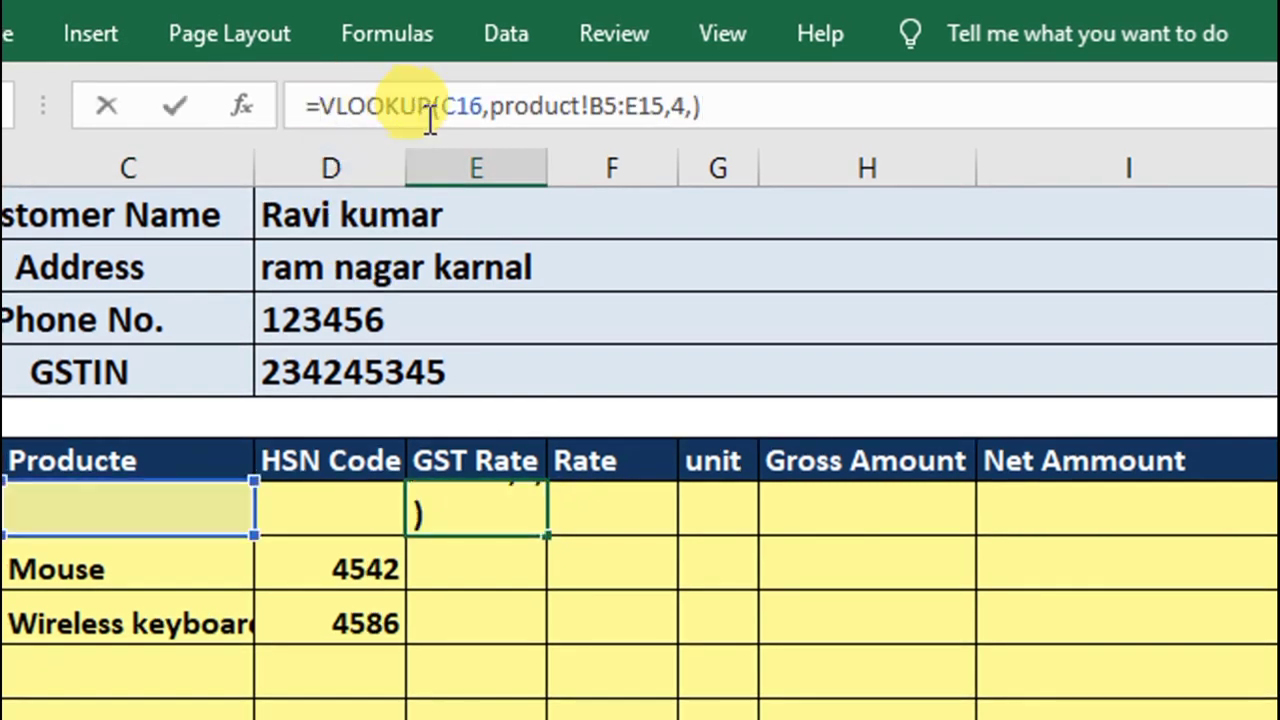
{"action": "type", "text": "if"}
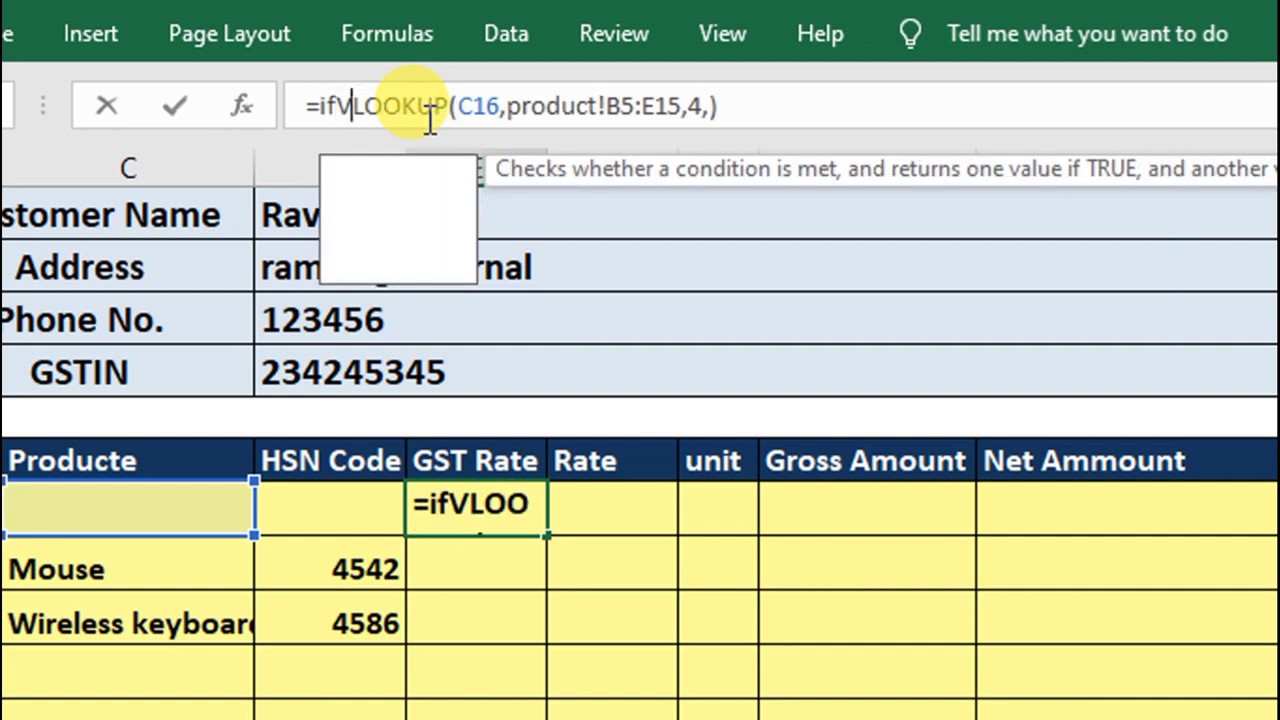
{"action": "type", "text": "erroe"}
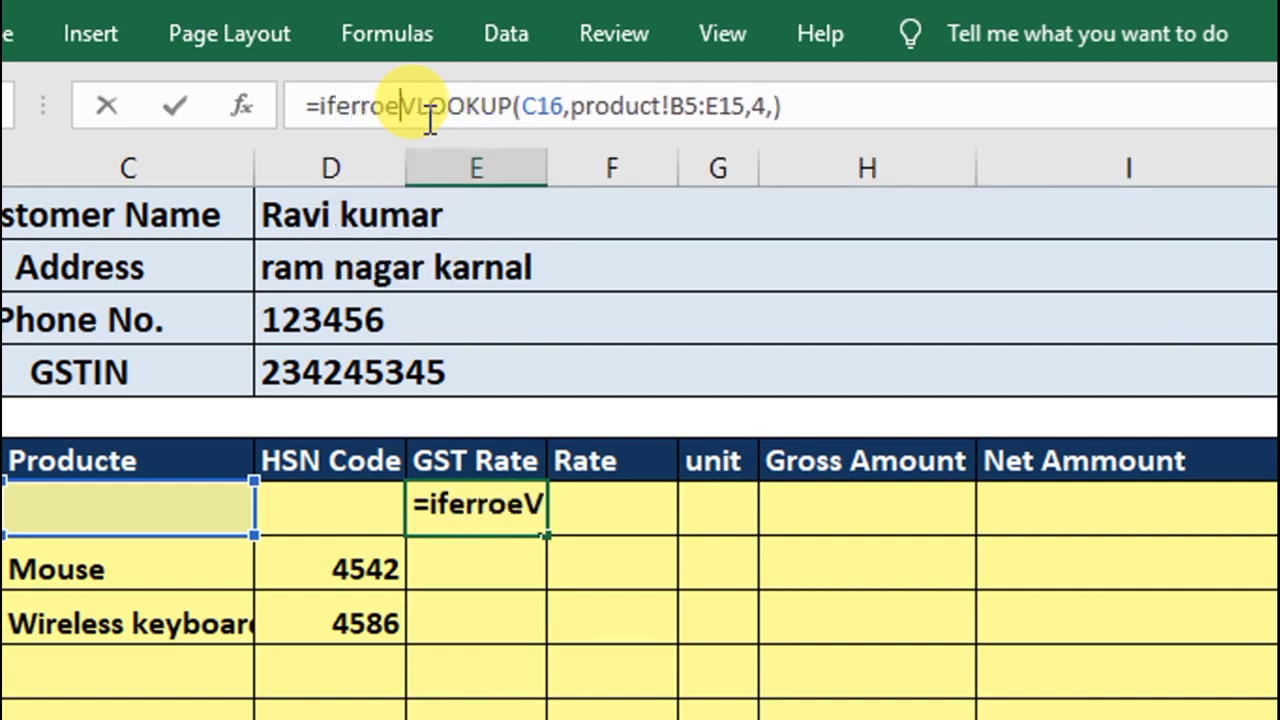
{"action": "key", "text": "BackSpace"}
{"action": "type", "text": "r"}
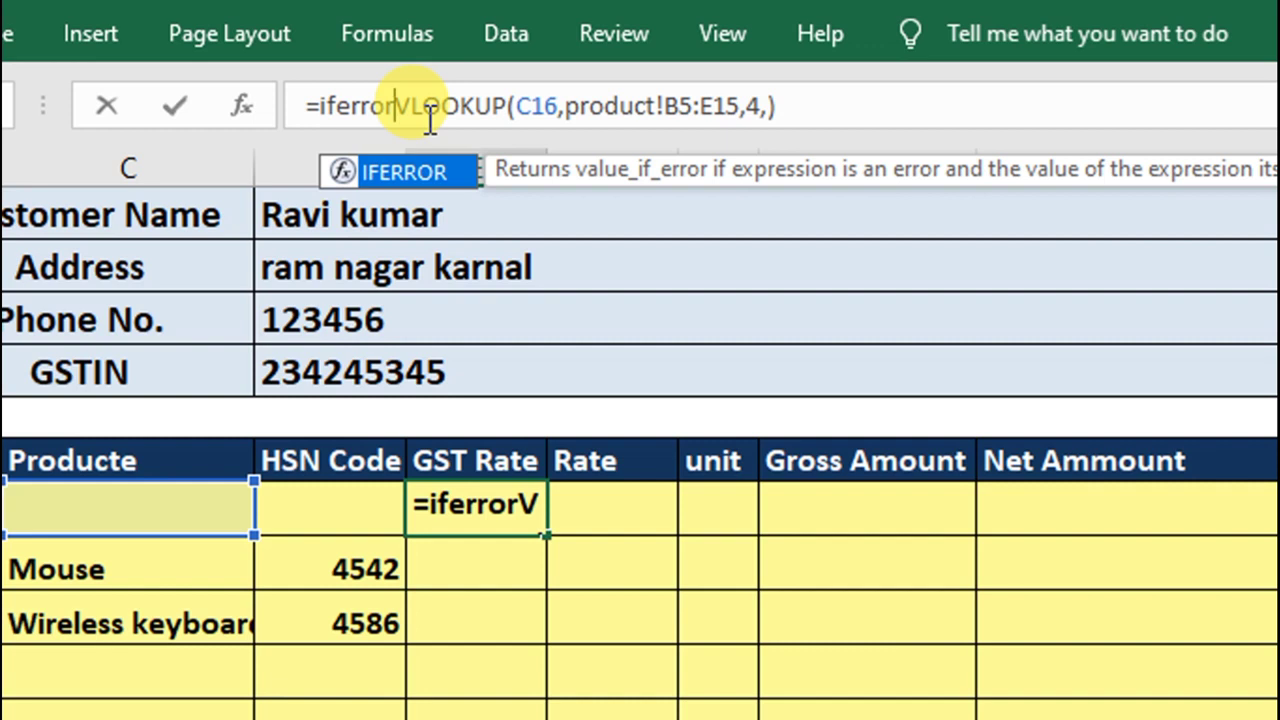
{"action": "type", "text": "("}
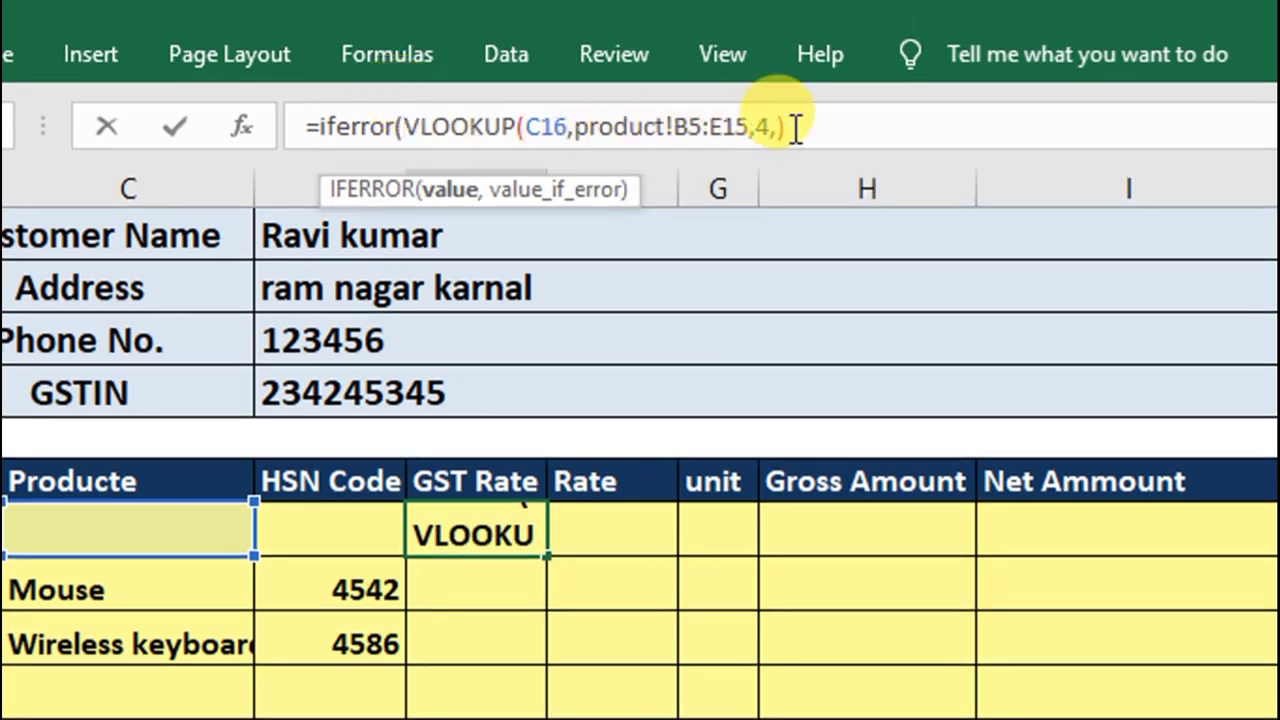
{"action": "type", "text": ","}
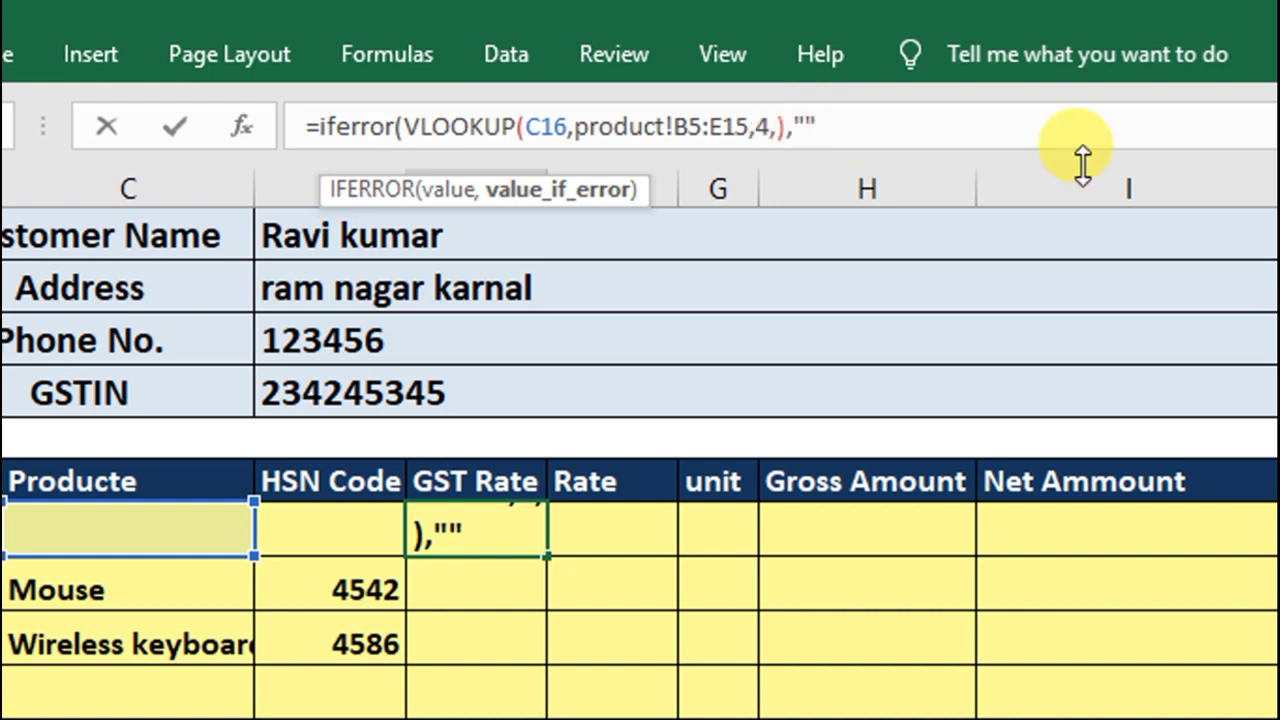
{"action": "type", "text": ")"}
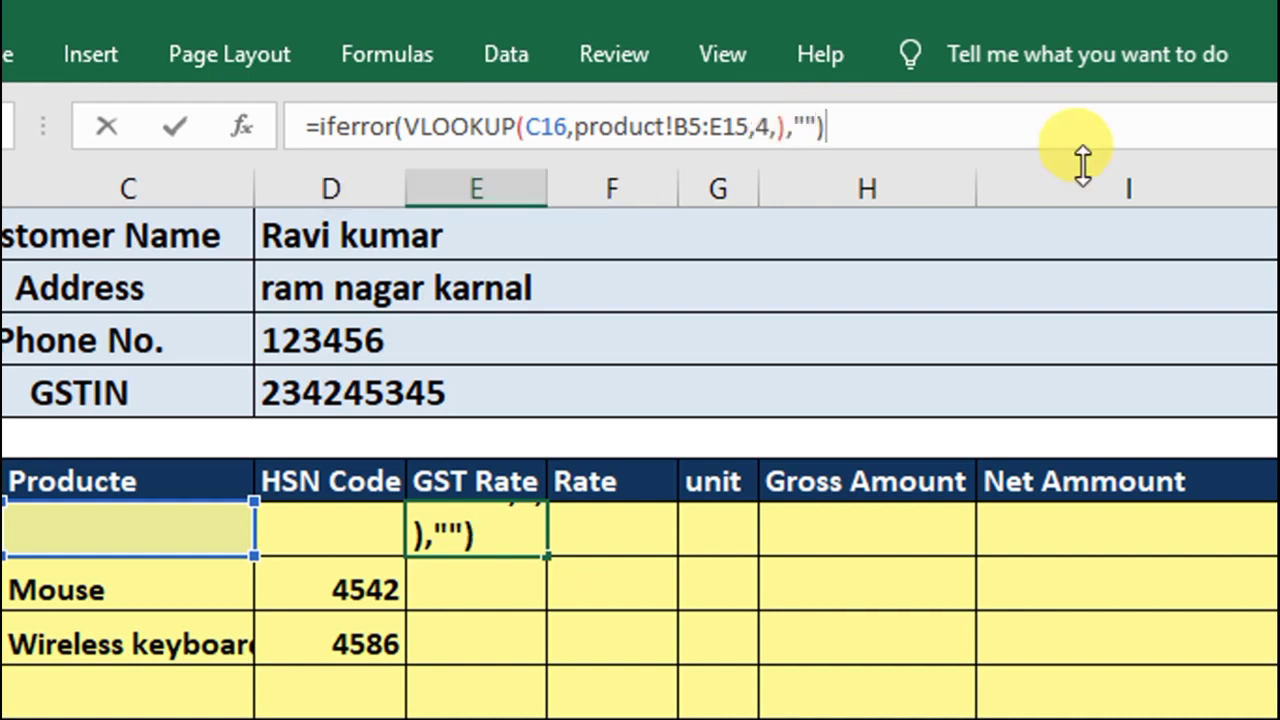
{"action": "key", "text": "Return"}
- Reselect Motherboard in C16 and fill the GST Rate formula to E25, showing 5, 5, 18
{"action": "left_click", "coordinate": [198, 528]}
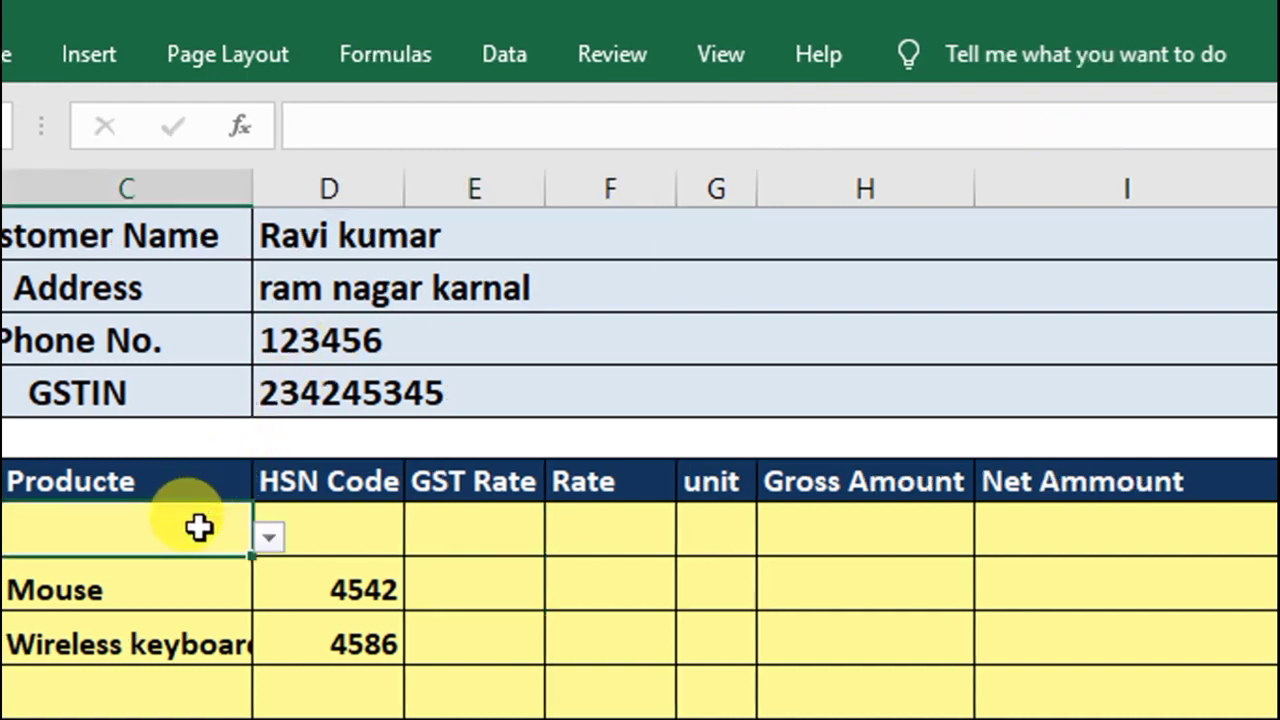
{"action": "left_click", "coordinate": [268, 538]}
{"action": "left_click", "coordinate": [195, 570]}
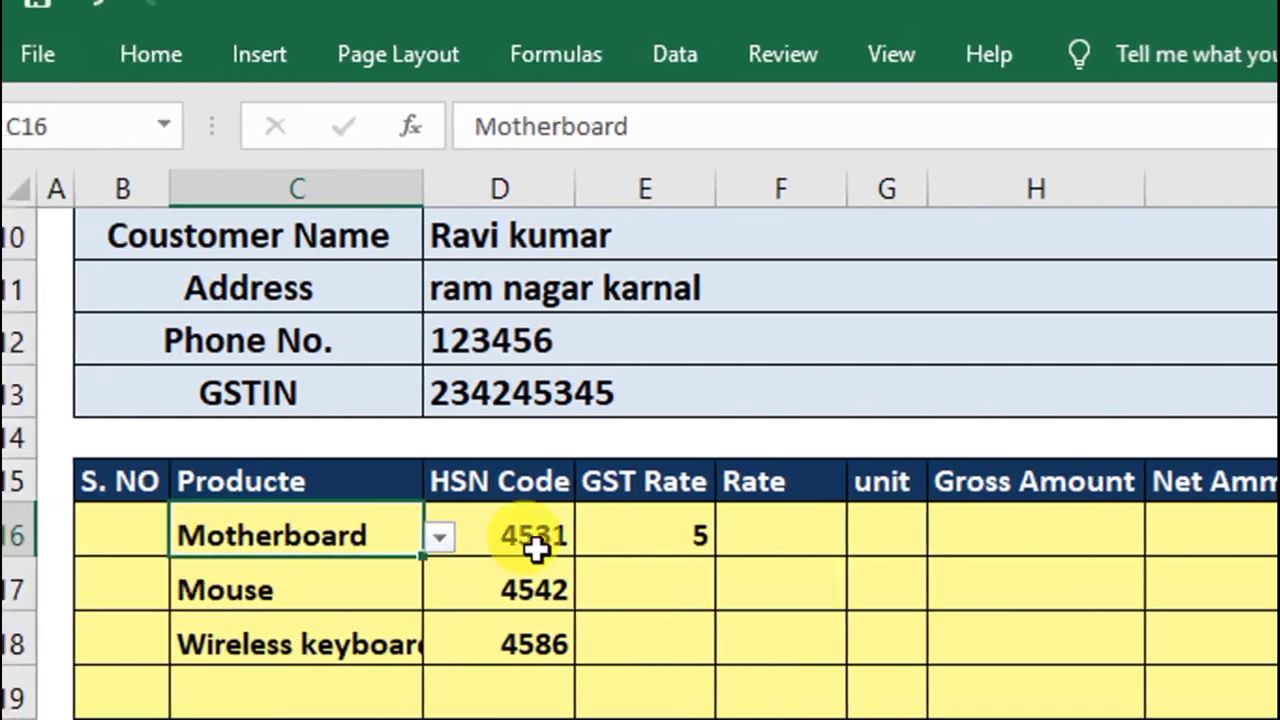
{"action": "left_click", "coordinate": [647, 520]}
{"action": "left_click_drag", "start_coordinate": [713, 558], "coordinate": [730, 612]}
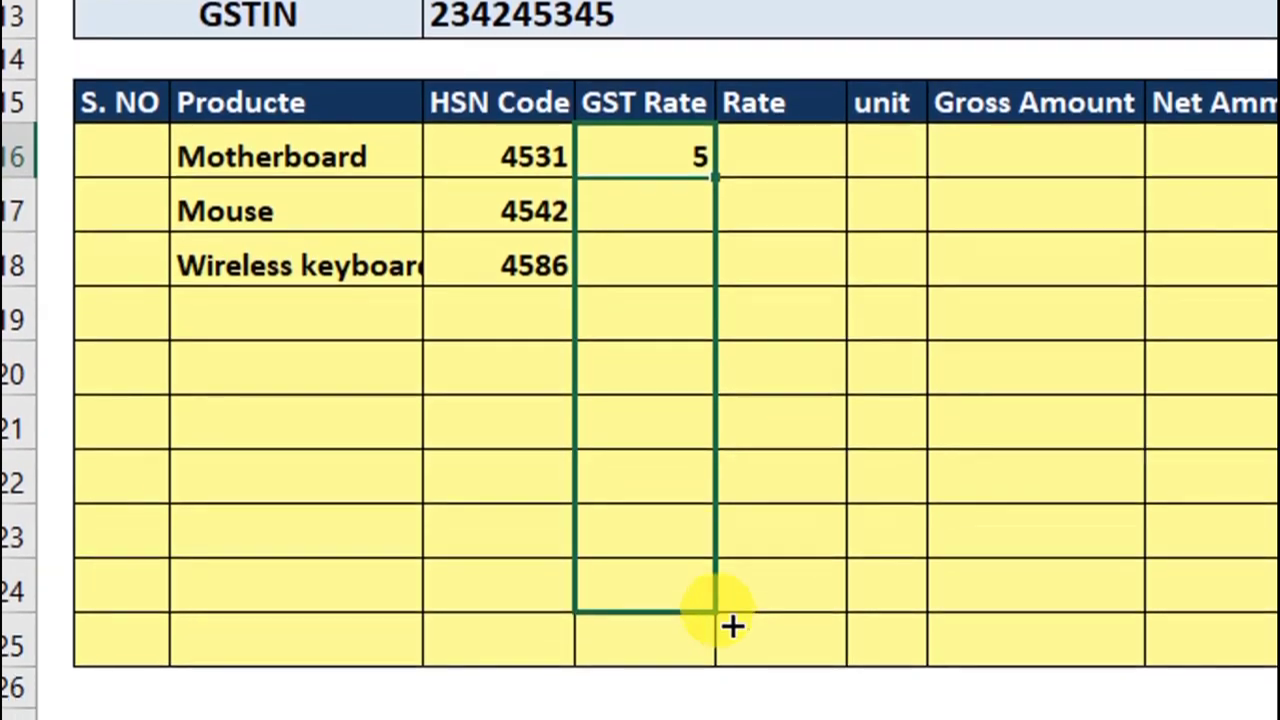
{"action": "scroll", "coordinate": [829, 106], "scroll_direction": "up", "scroll_amount": 1}
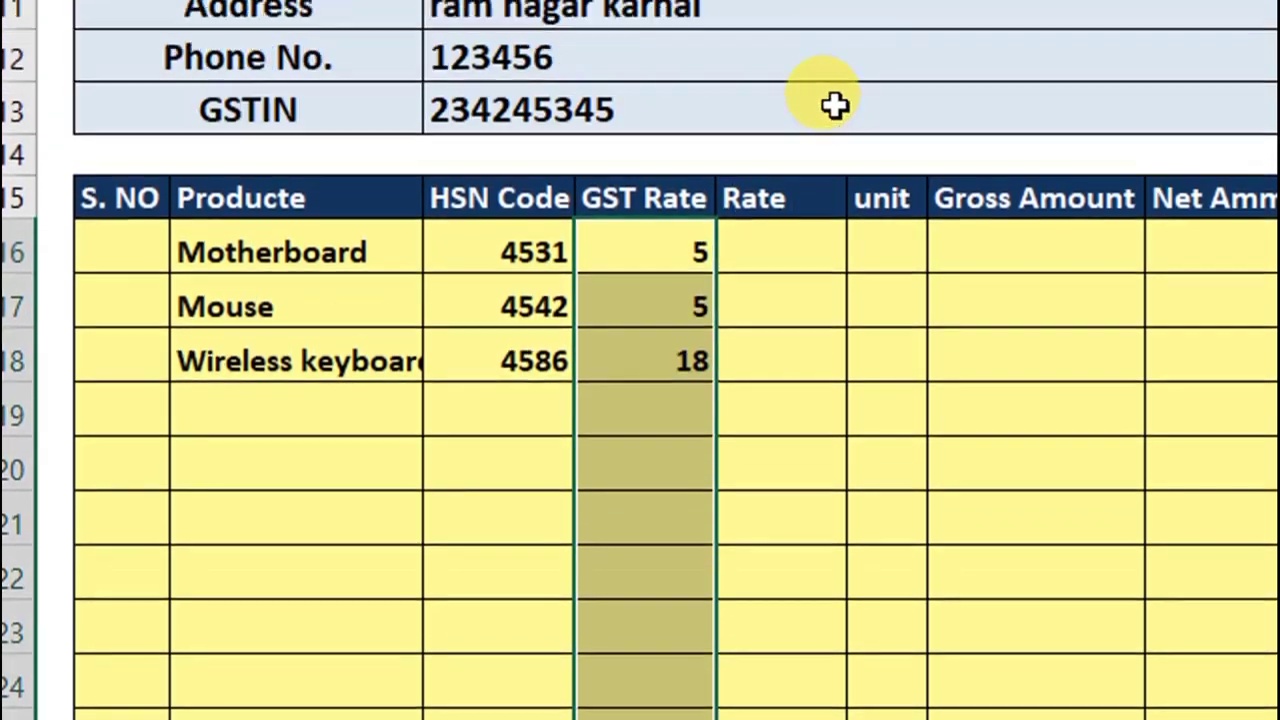
- Enter a VLOOKUP in the first Rate cell that looks up Motherboard in the product-sheet table
{"action": "left_click", "coordinate": [786, 247]}
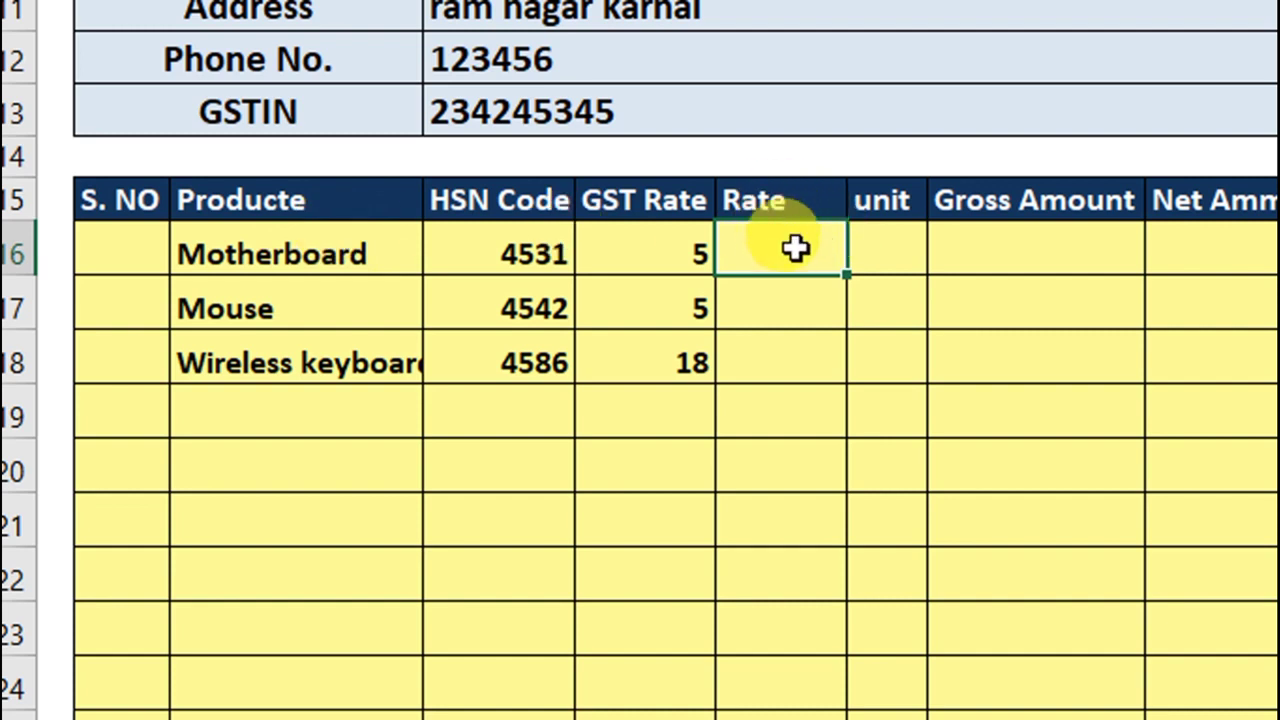
{"action": "type", "text": "=v"}
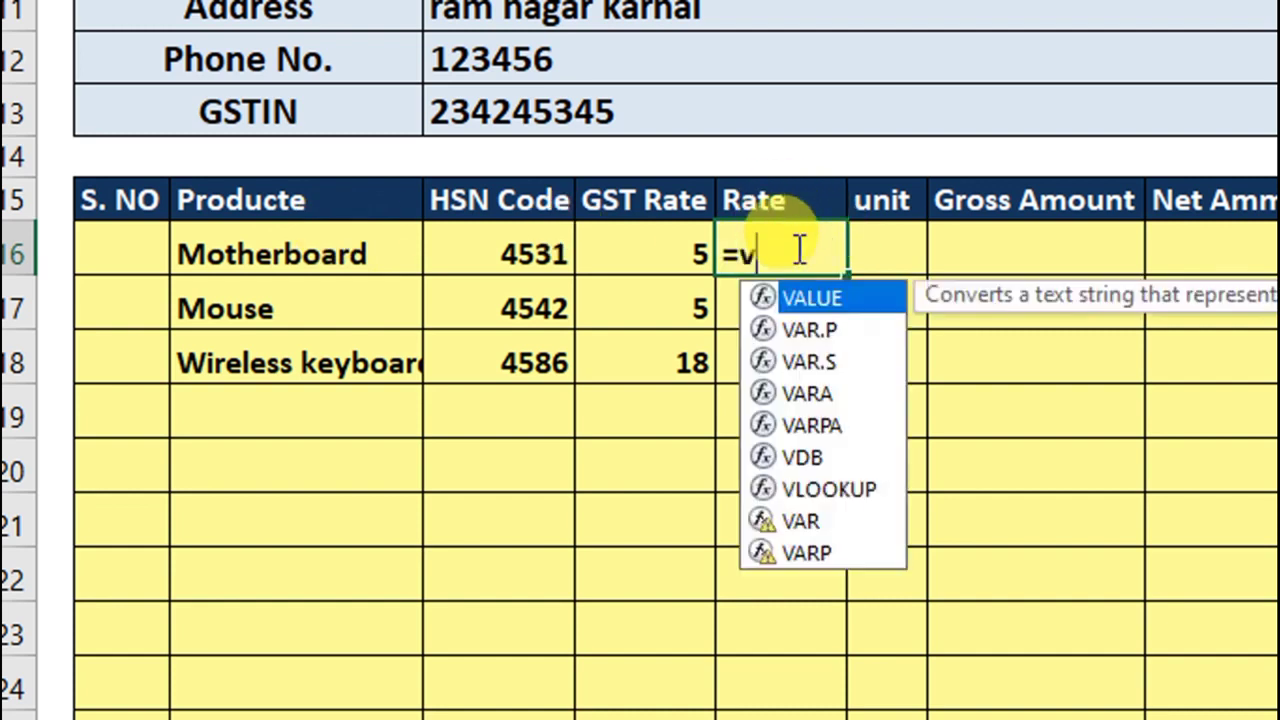
{"action": "type", "text": "lookup"}
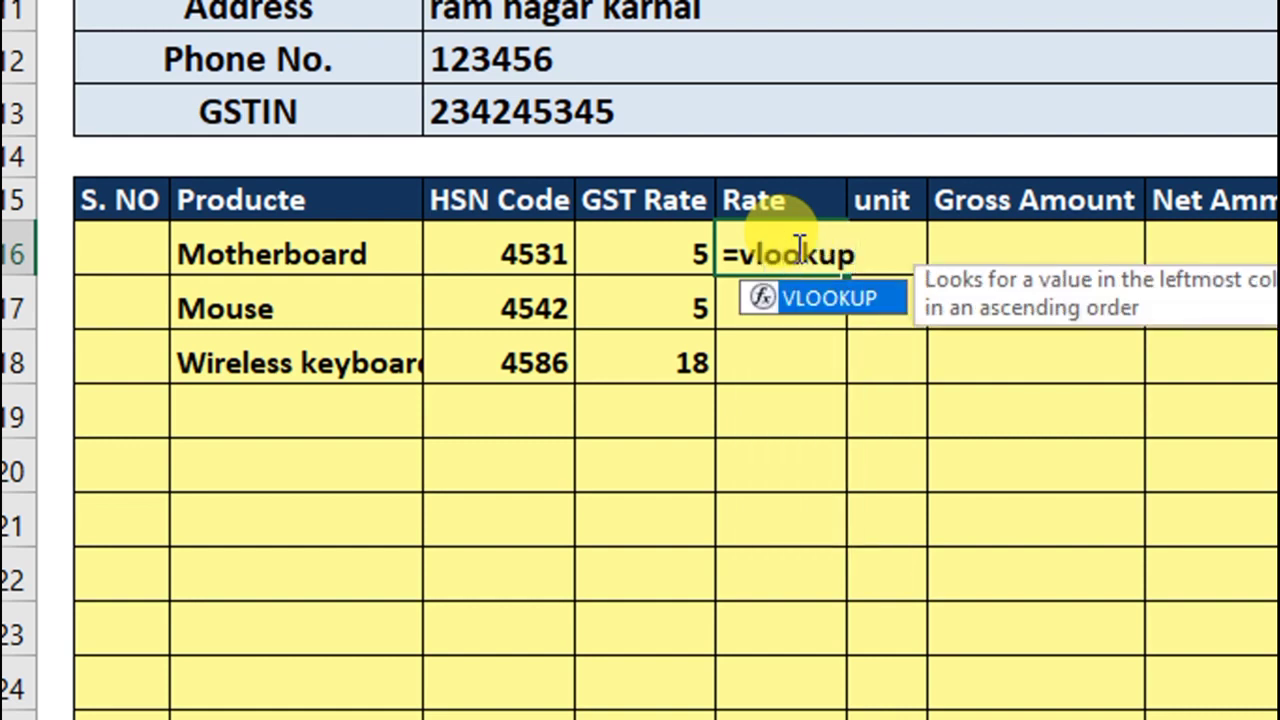
{"action": "type", "text": "("}
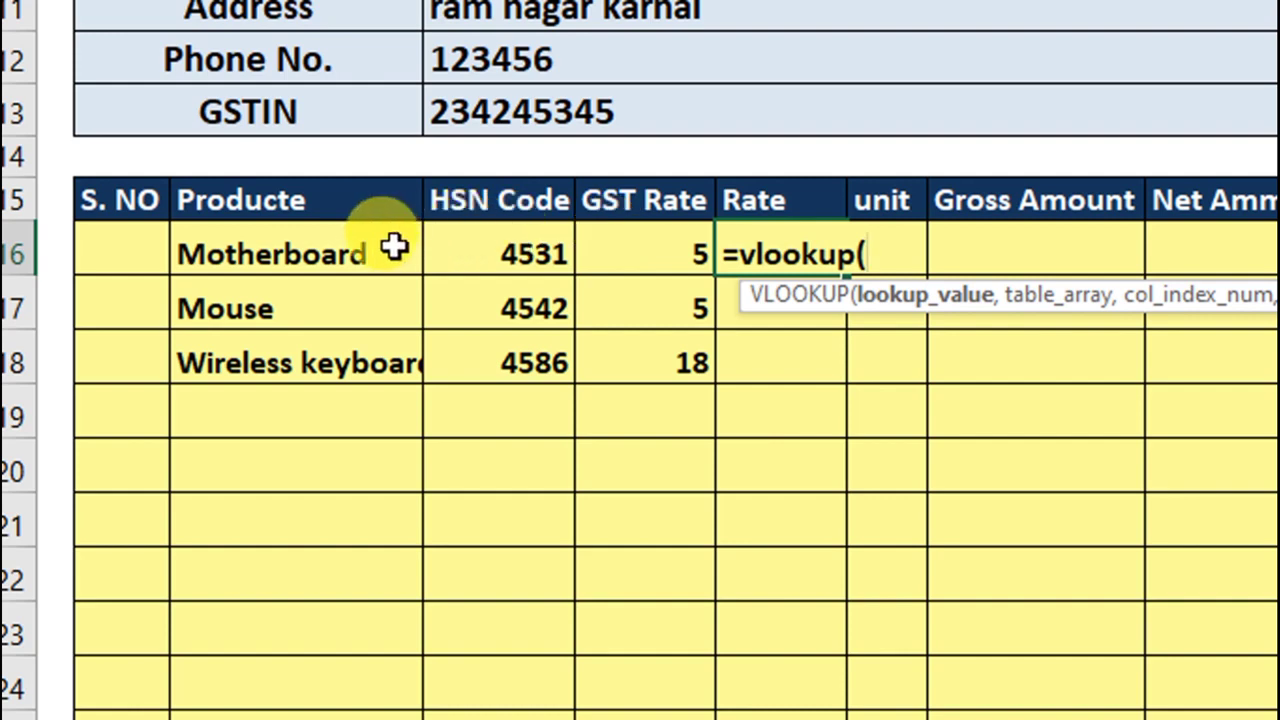
{"action": "left_click", "coordinate": [370, 251]}
{"action": "type", "text": ","}
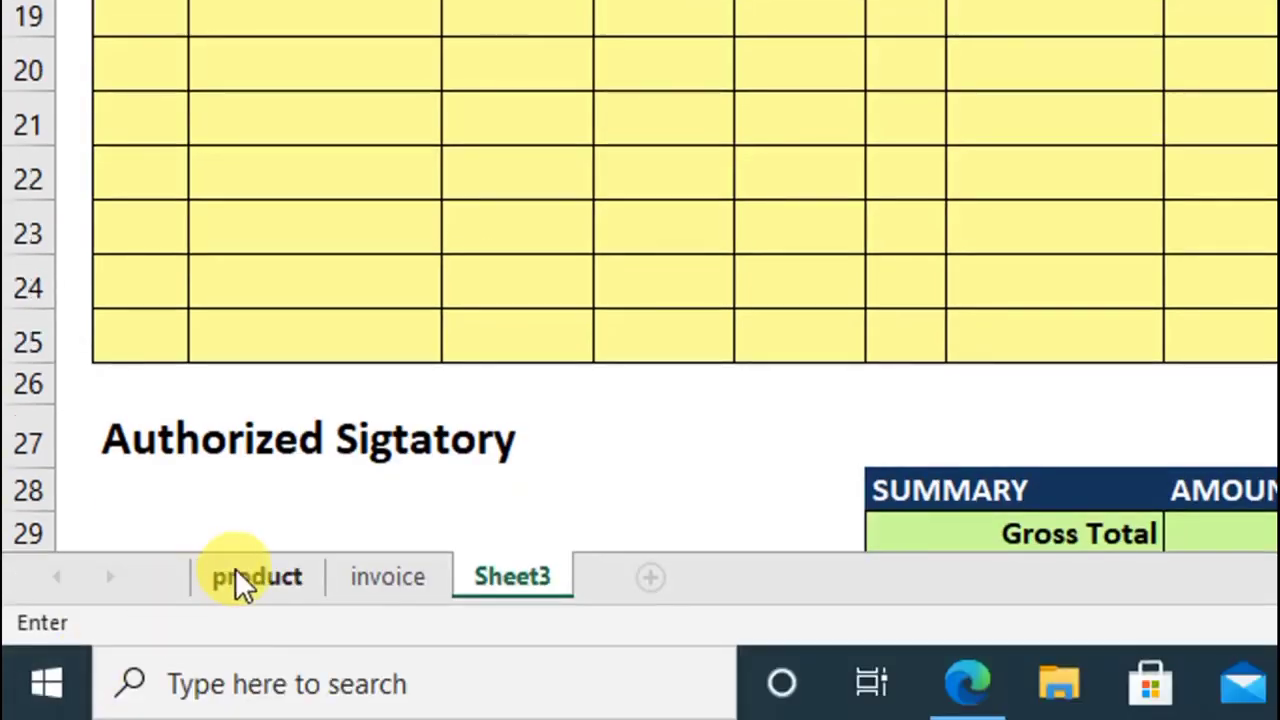
{"action": "left_click", "coordinate": [243, 582]}
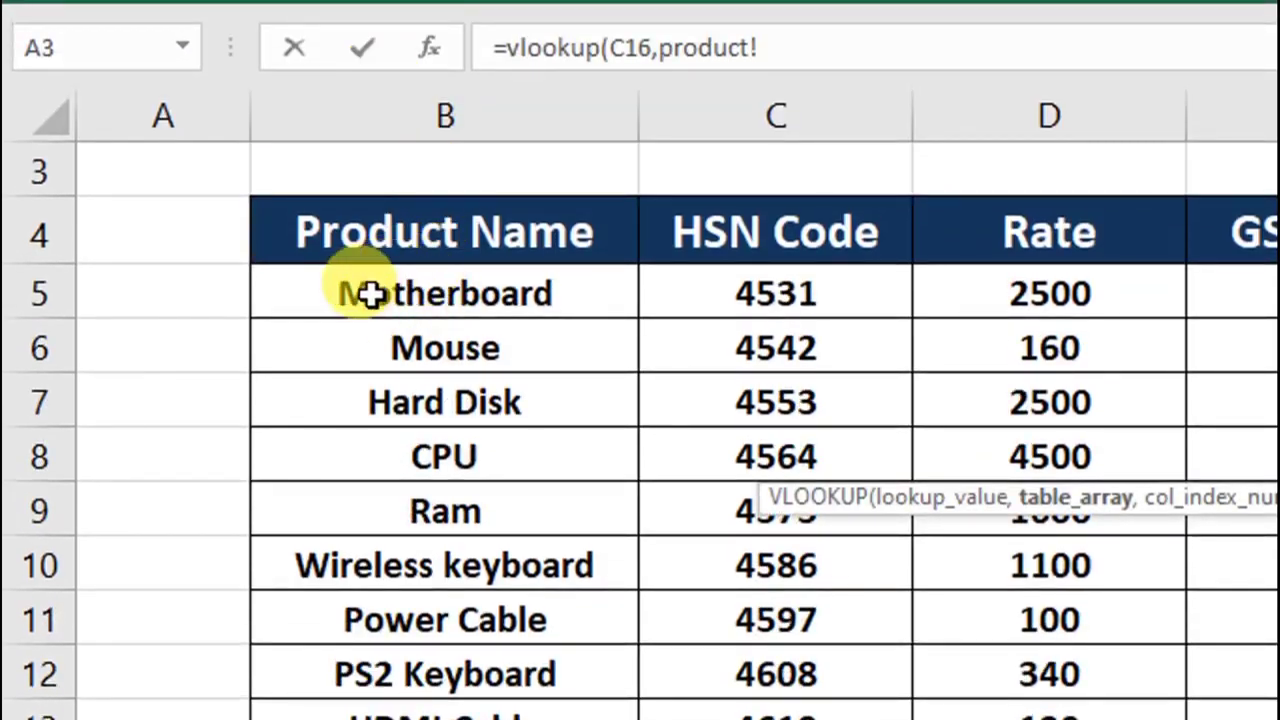
{"action": "mouse_move", "coordinate": [366, 294]}
{"action": "left_mouse_down"}
{"action": "mouse_move", "coordinate": [1085, 625]}
{"action": "mouse_move", "coordinate": [1080, 609]}
{"action": "left_mouse_up"}
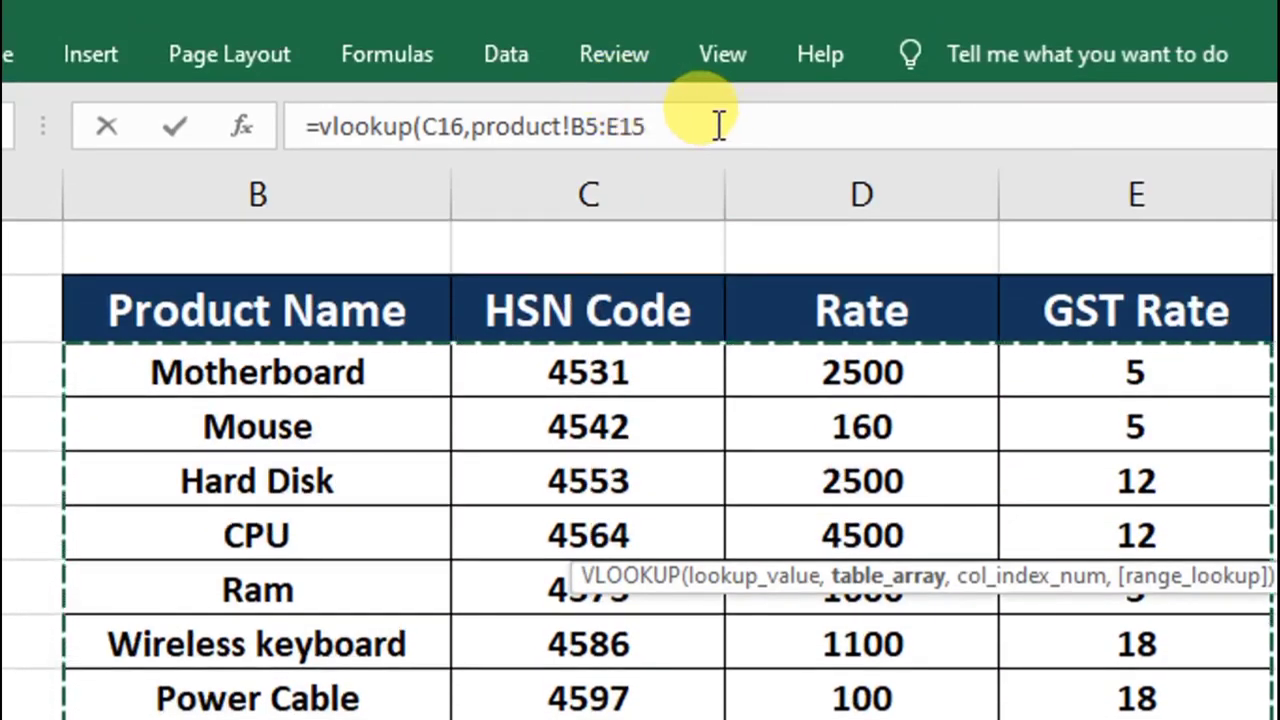
{"action": "left_click", "coordinate": [707, 128]}
{"action": "type", "text": ",3"}
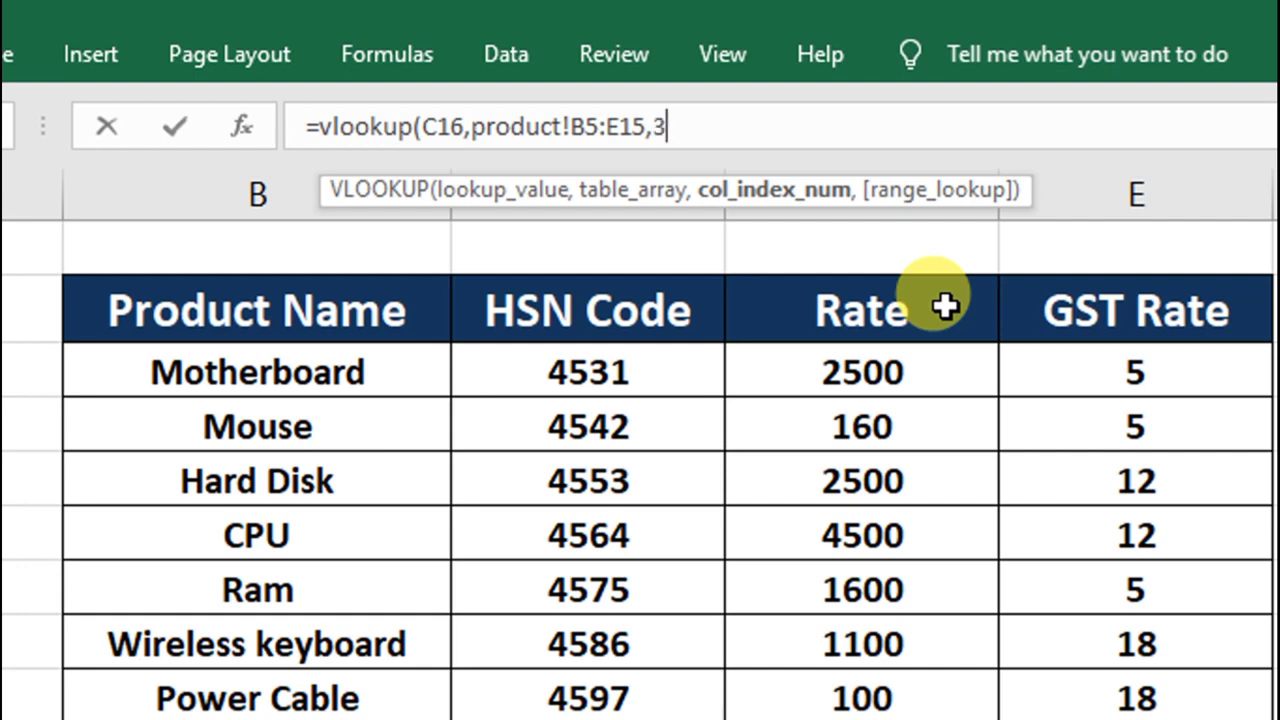
{"action": "type", "text": ","}
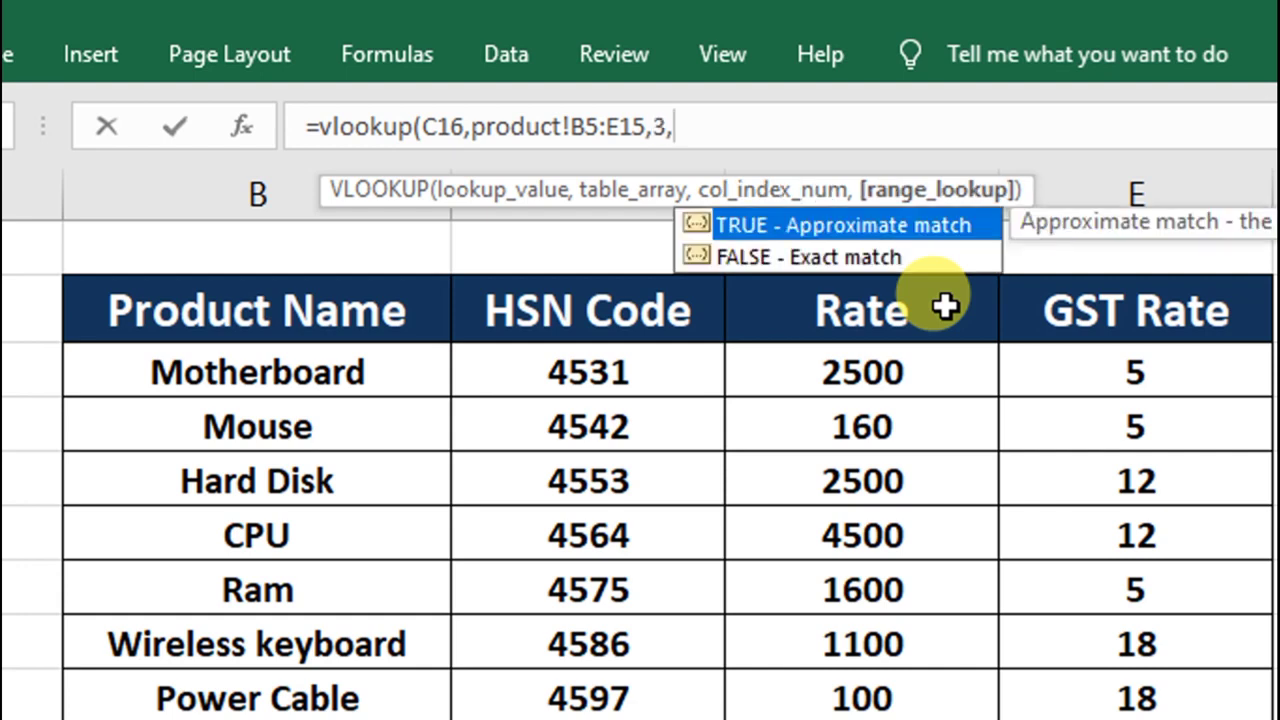
{"action": "key", "text": "Return"}
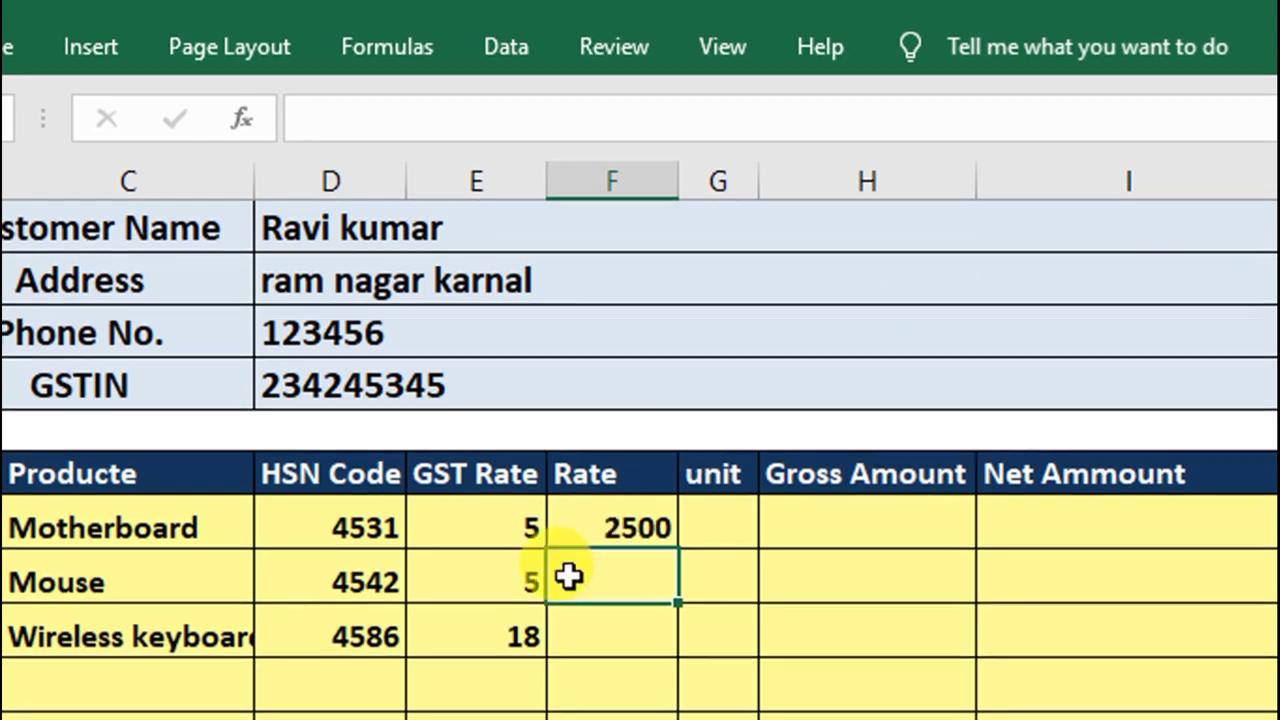
- Wrap the Rate VLOOKUP formula in IFERROR so lookup errors show blank
{"action": "left_click", "coordinate": [617, 531]}
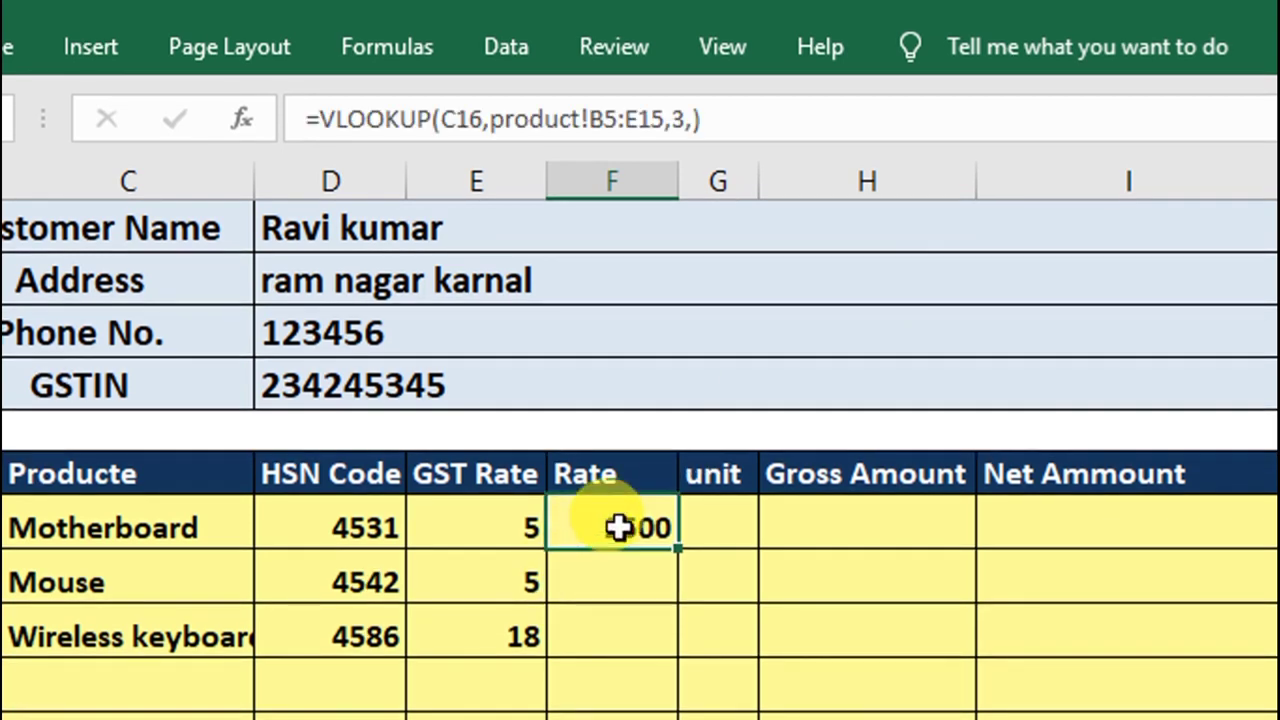
{"action": "left_click", "coordinate": [325, 116]}
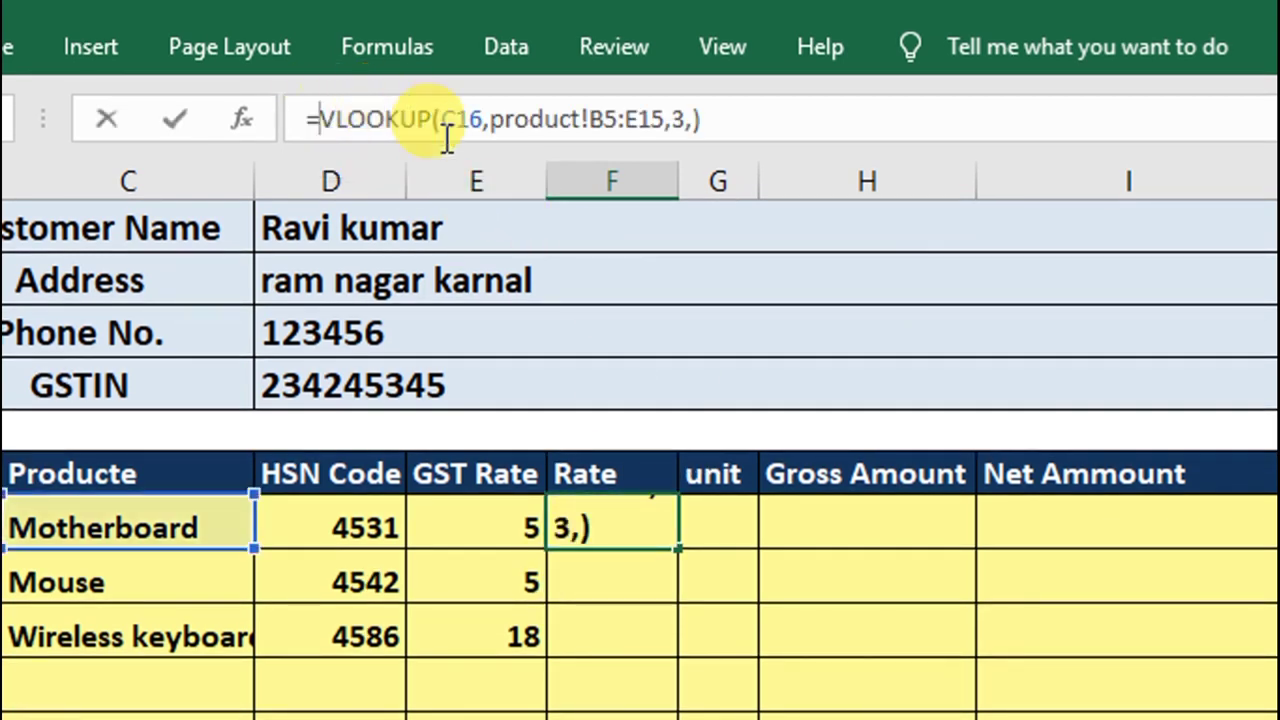
{"action": "type", "text": "i"}
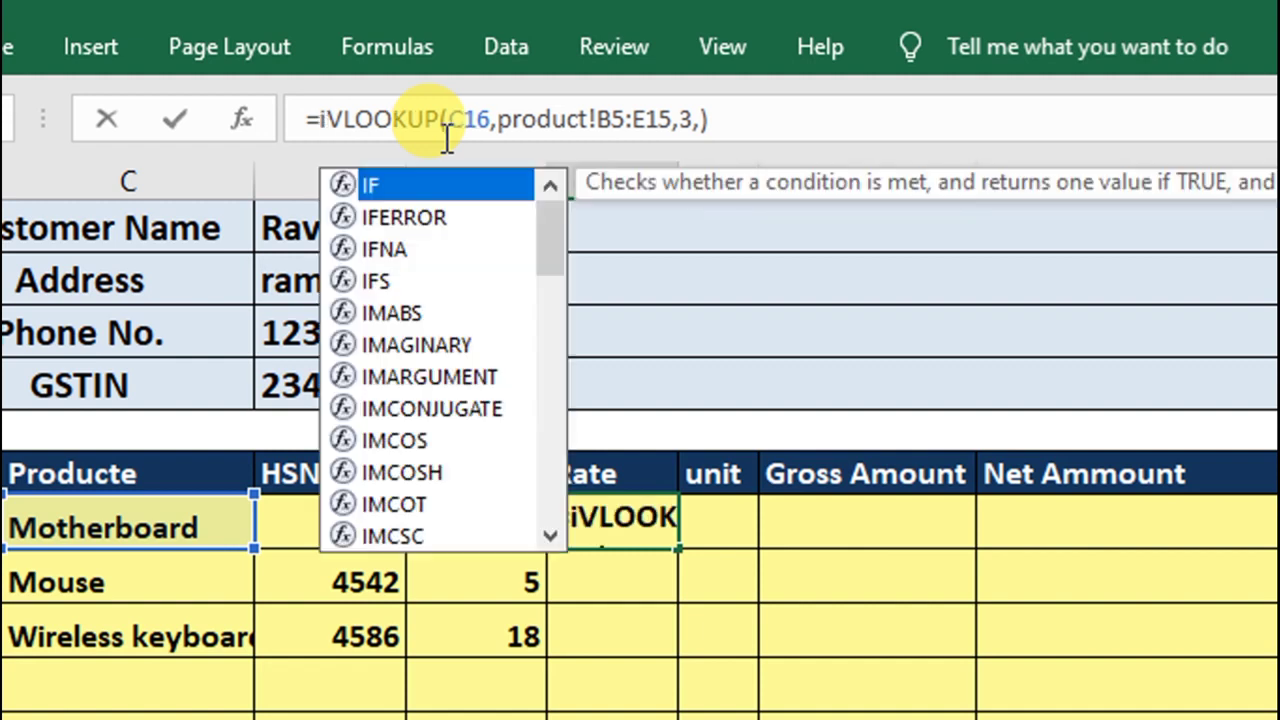
{"action": "type", "text": "ferror"}
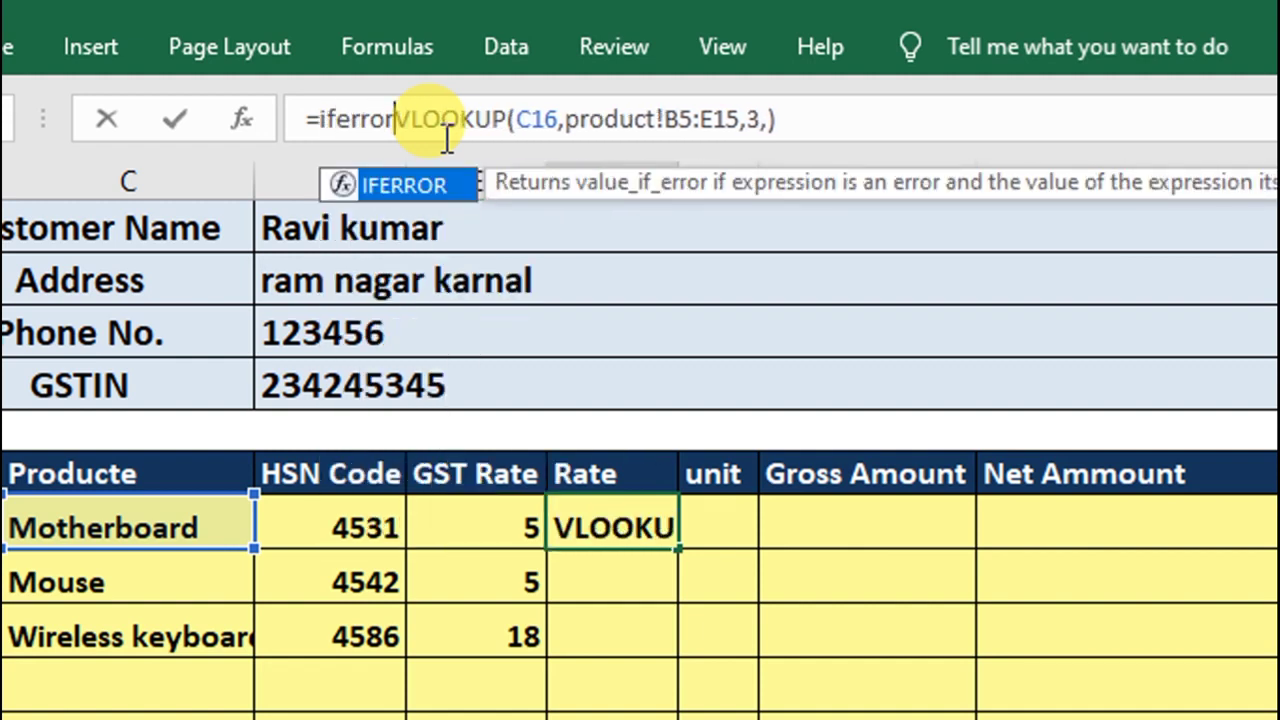
{"action": "type", "text": "("}
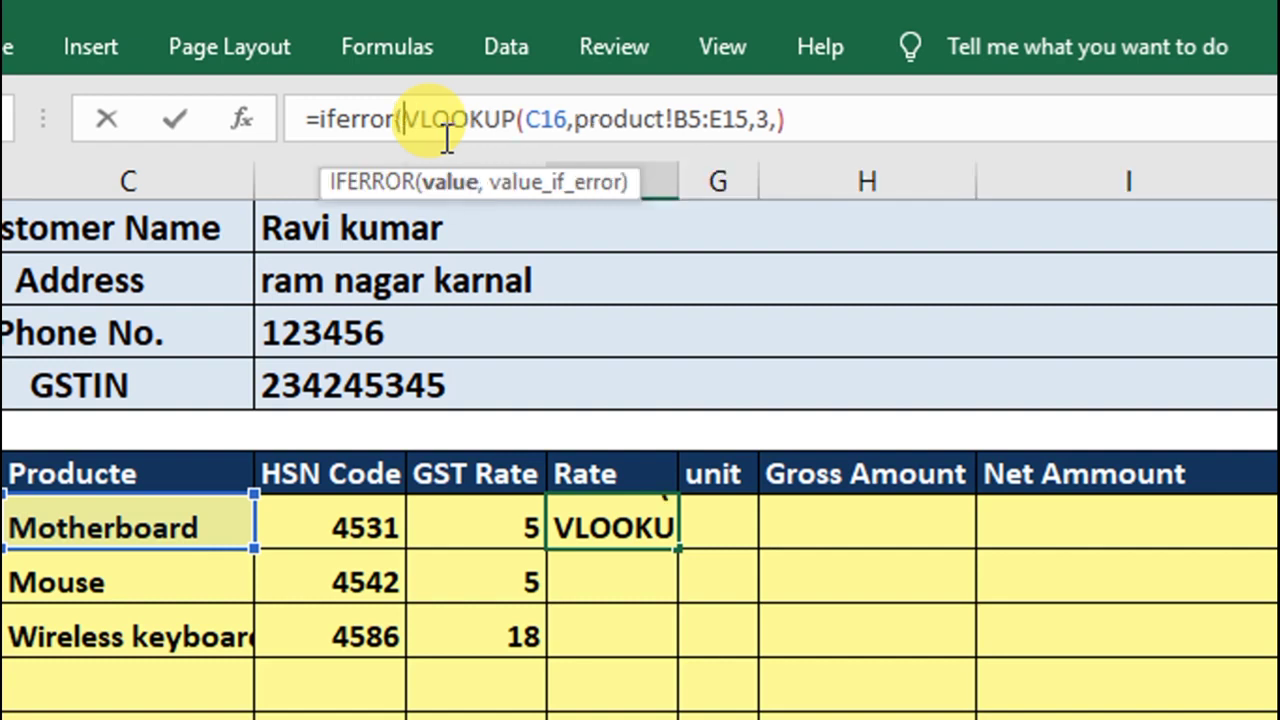
{"action": "left_click", "coordinate": [803, 117]}
{"action": "type", "text": ","}
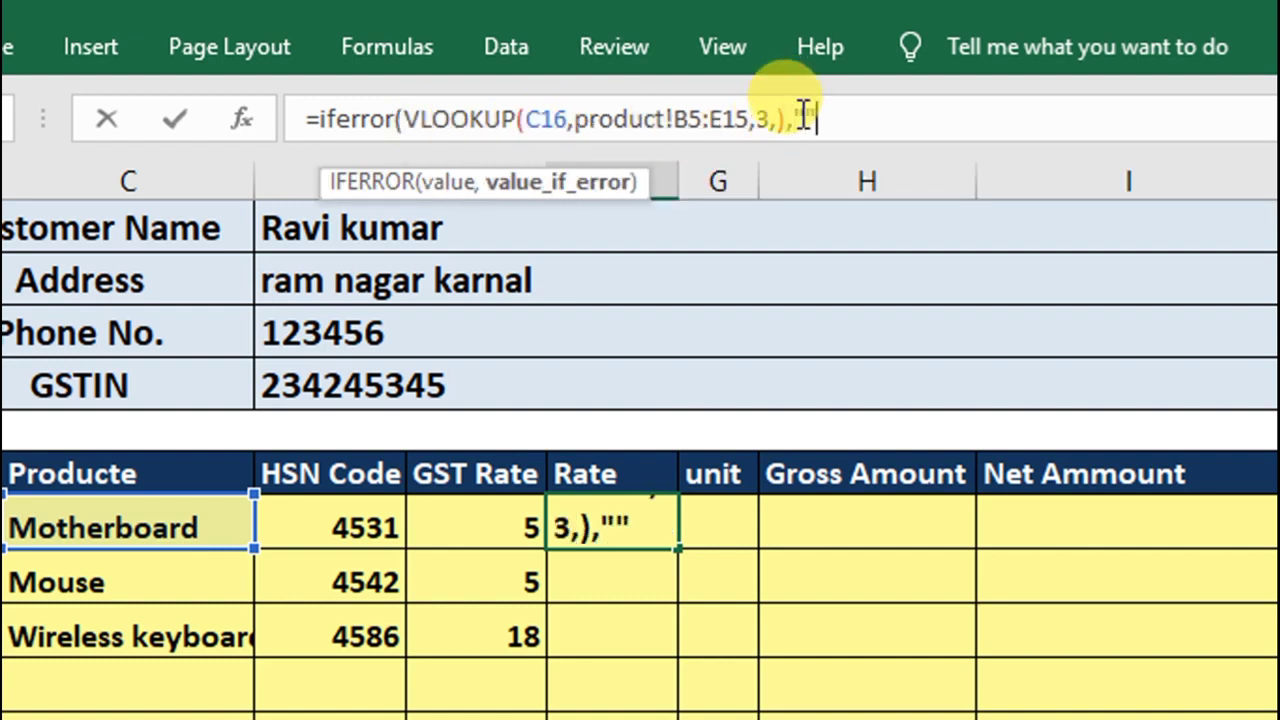
{"action": "type", "text": ")"}
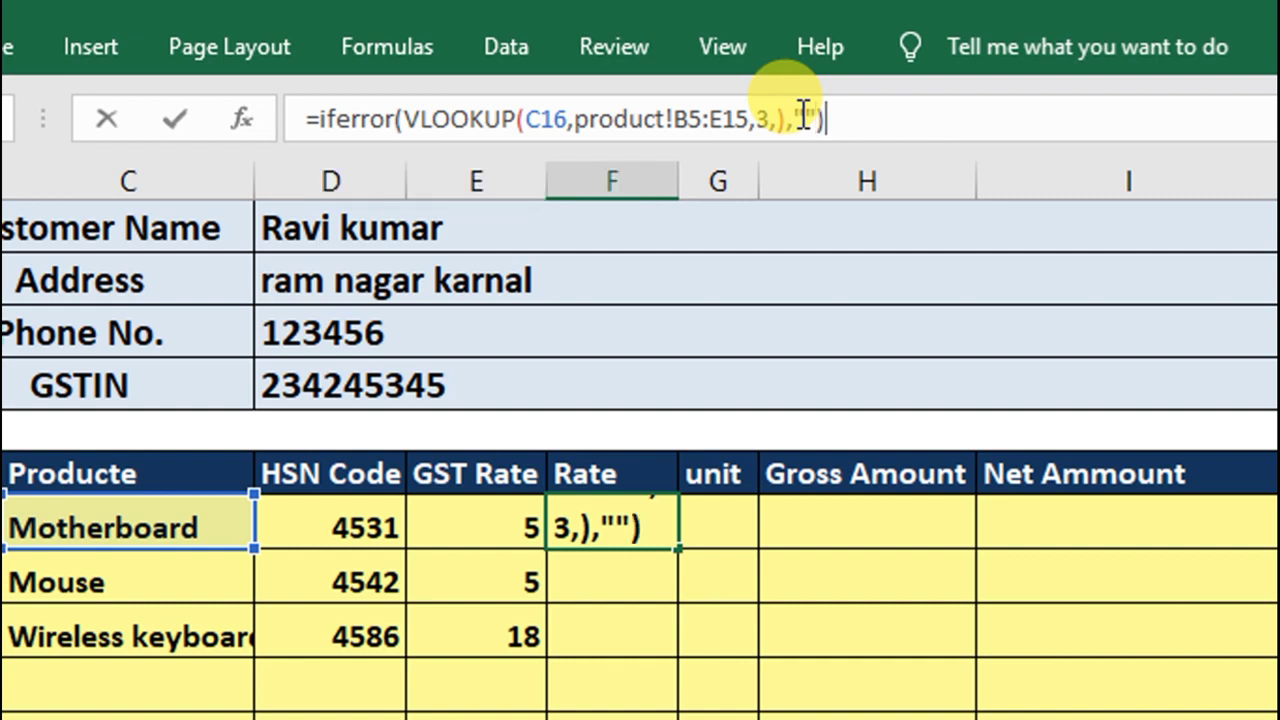
{"action": "key", "text": "Return"}
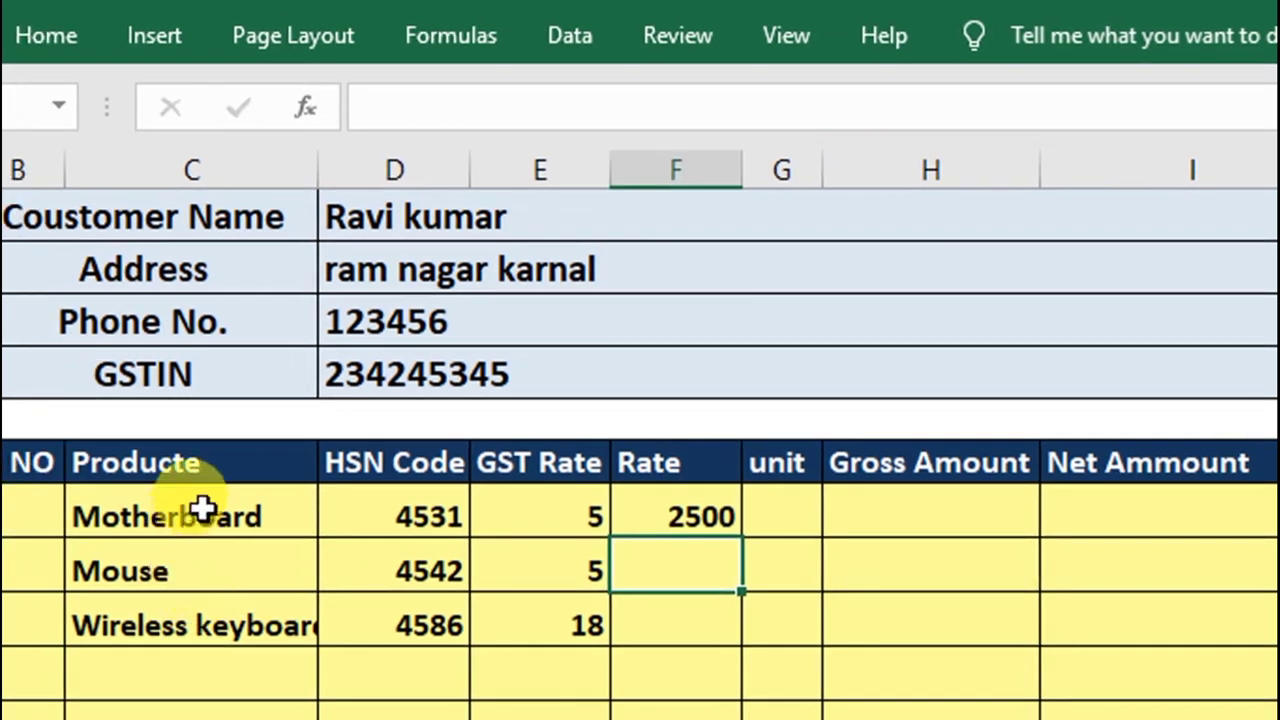
- Clear the product, re-pick Motherboard, and check the HSN 4531, GST 5 and rate 2500 lookups
{"action": "left_click", "coordinate": [201, 511]}
{"action": "key", "text": "Delete"}
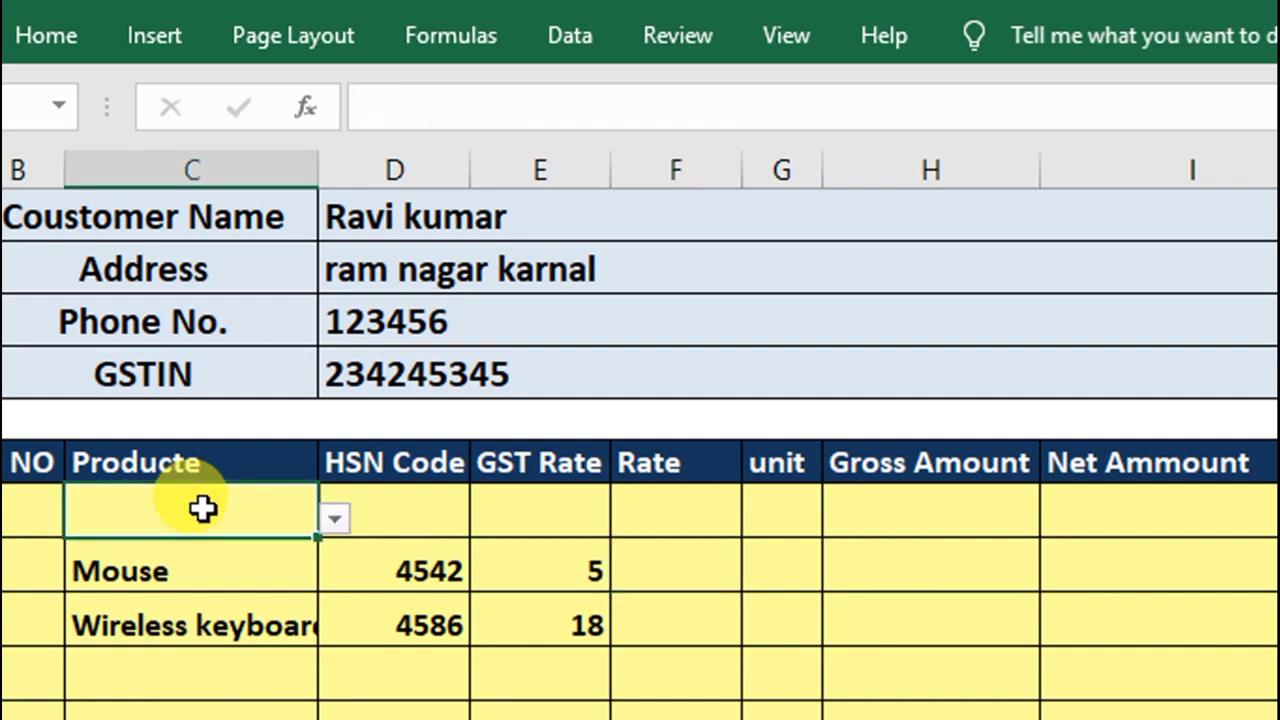
{"action": "left_click", "coordinate": [344, 523]}
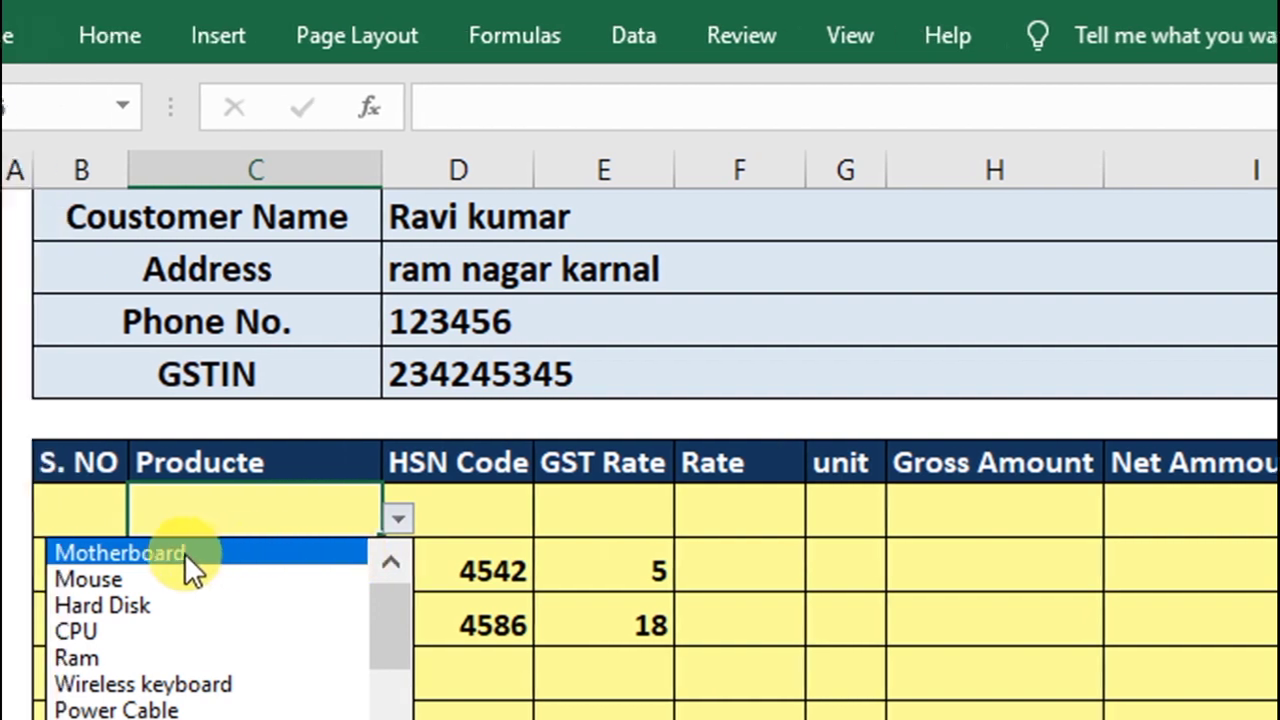
{"action": "left_click", "coordinate": [196, 555]}
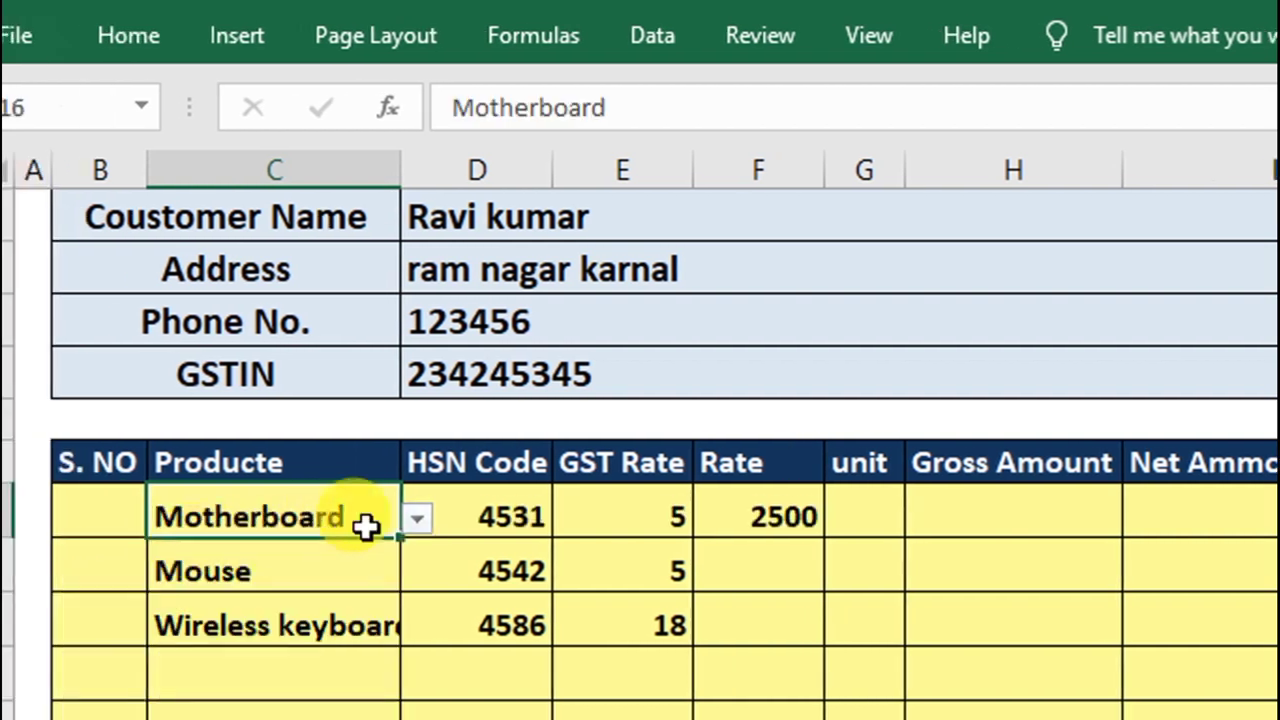
{"action": "left_click", "coordinate": [495, 516]}
{"action": "left_click", "coordinate": [622, 516]}
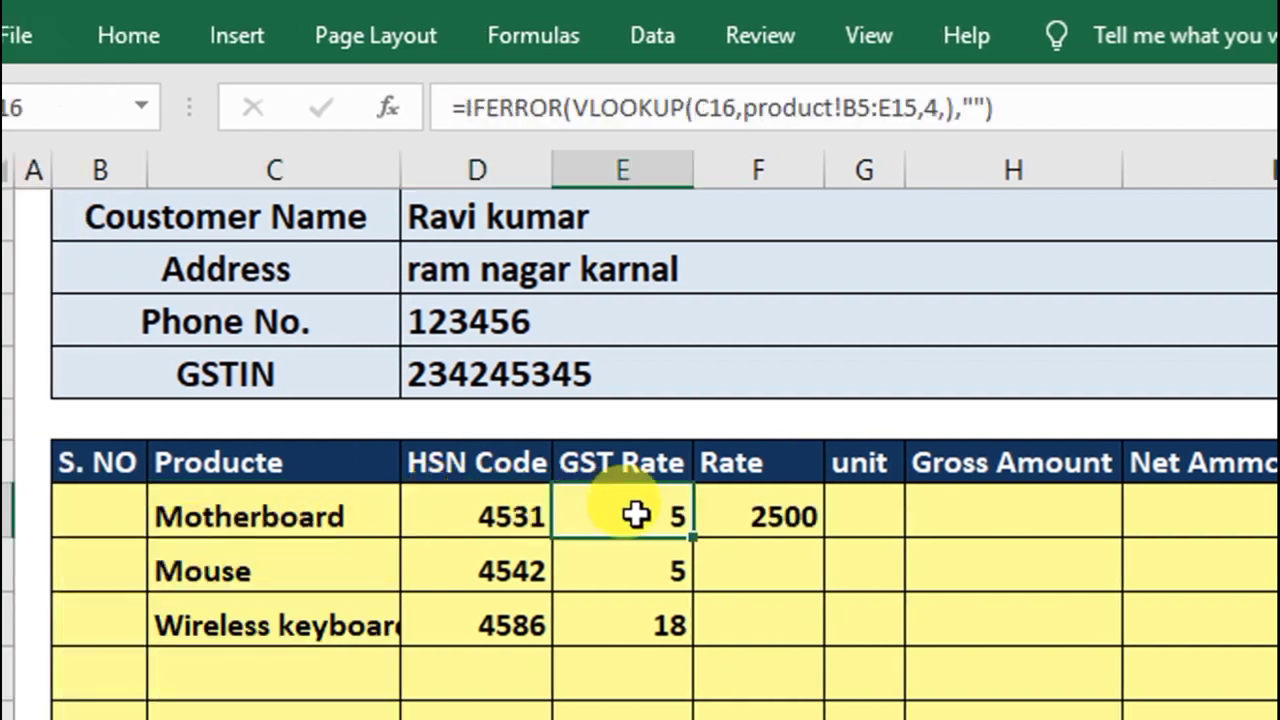
{"action": "left_click", "coordinate": [785, 517]}
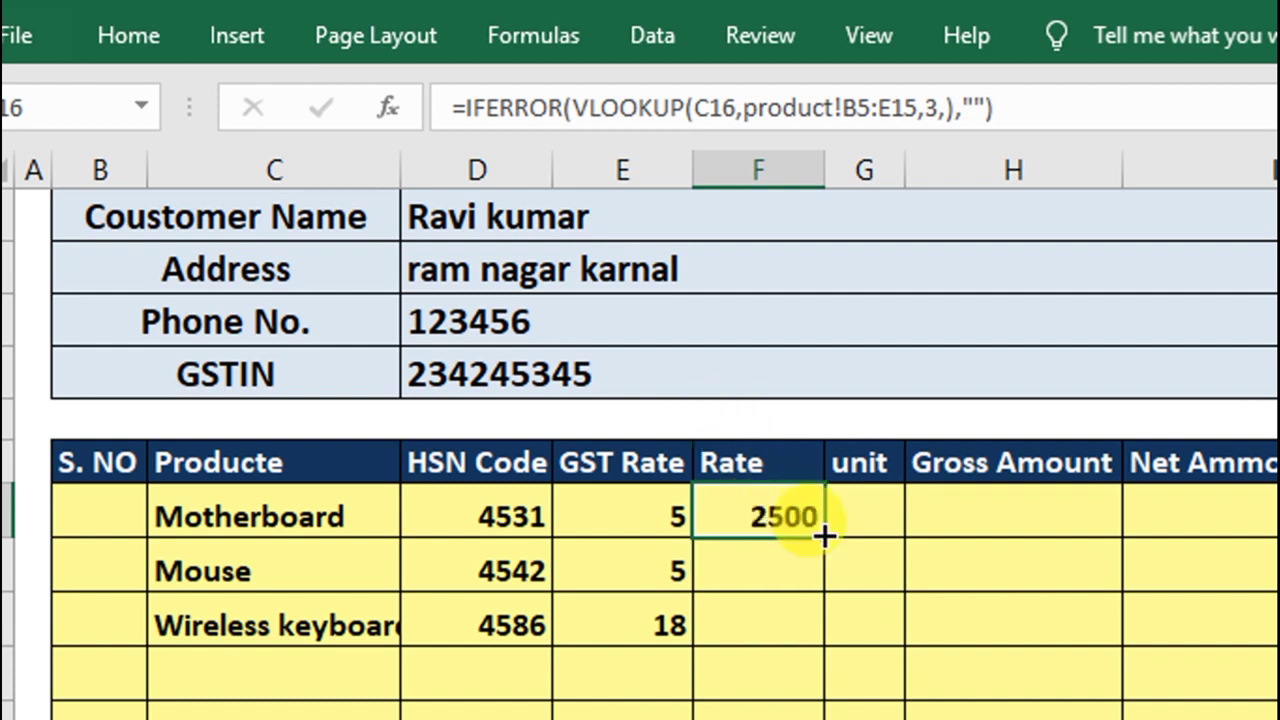
{"action": "left_click", "coordinate": [888, 520]}
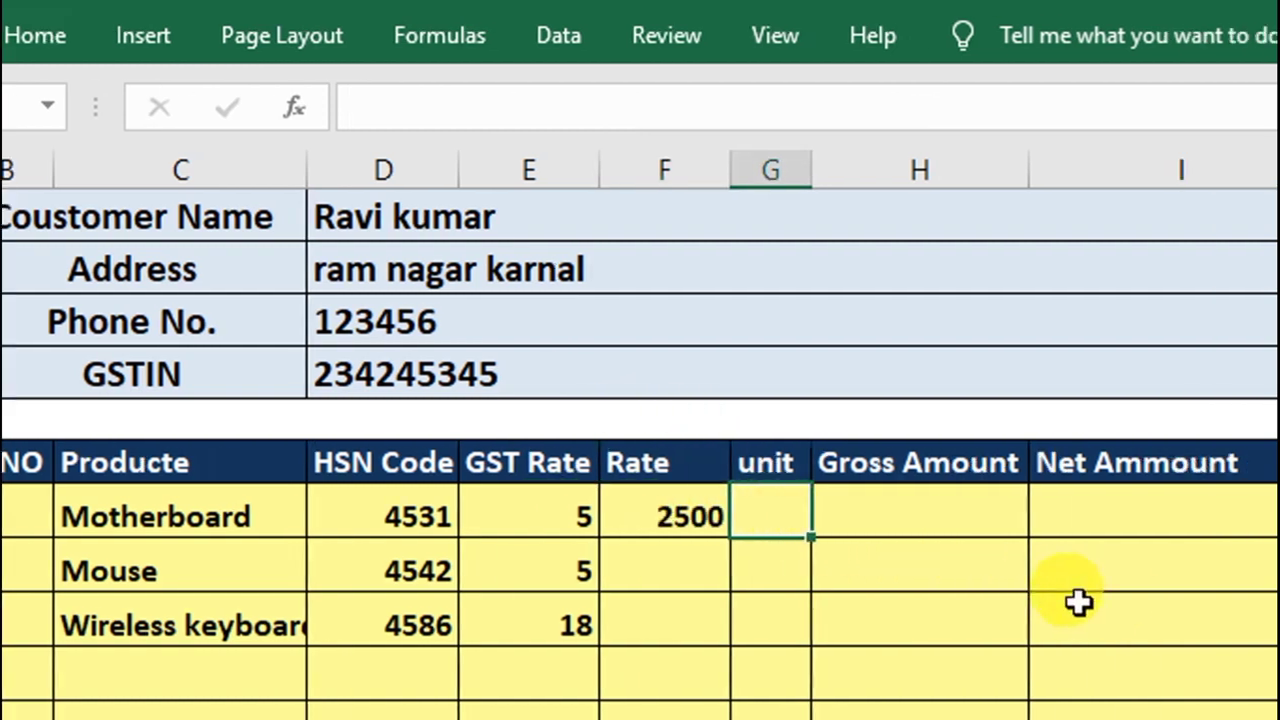
- Enter 10 Motherboard units and set H16 to =sum(F16*G16), giving a 25000 gross amount
{"action": "type", "text": "1"}
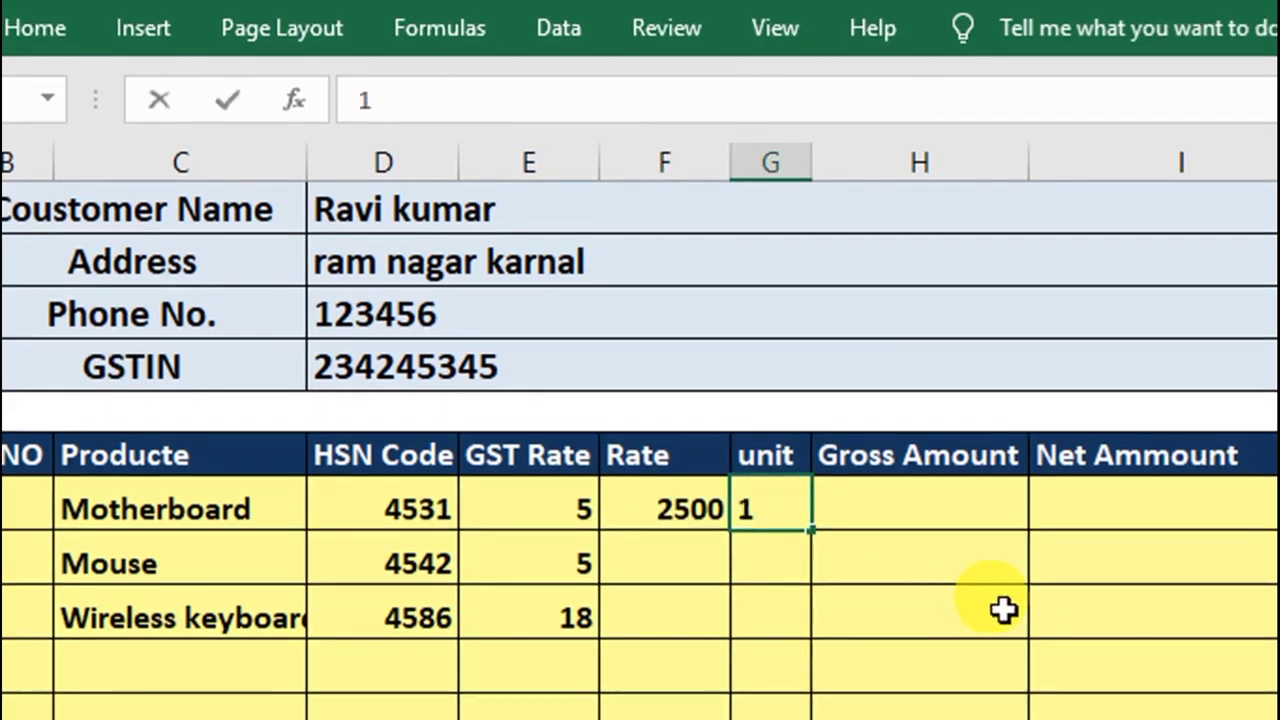
{"action": "type", "text": "0"}
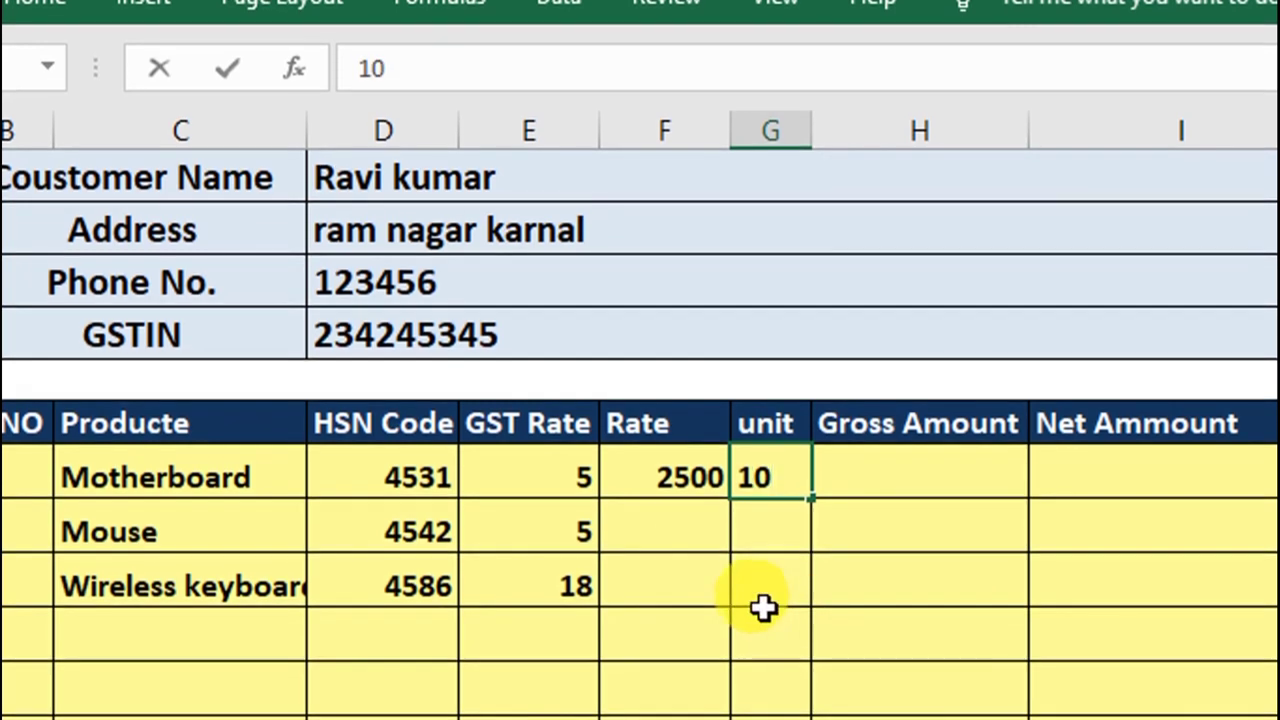
{"action": "left_click", "coordinate": [765, 614]}
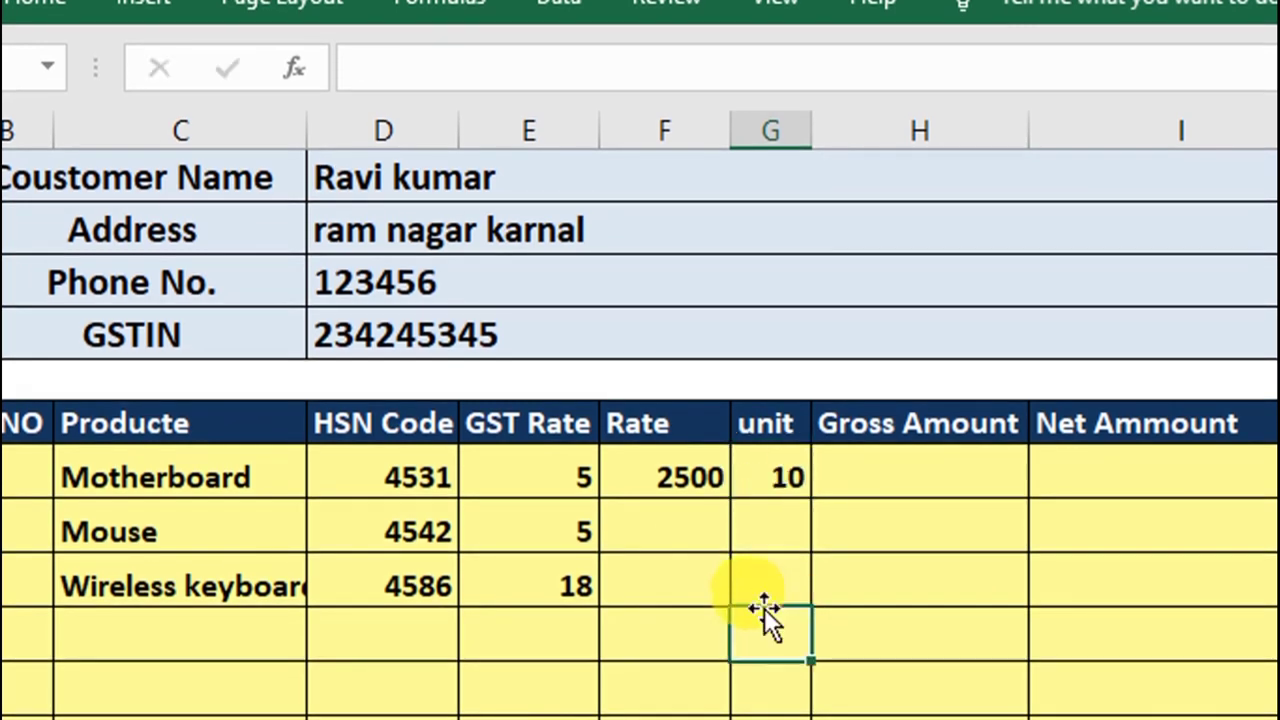
{"action": "left_click", "coordinate": [920, 479]}
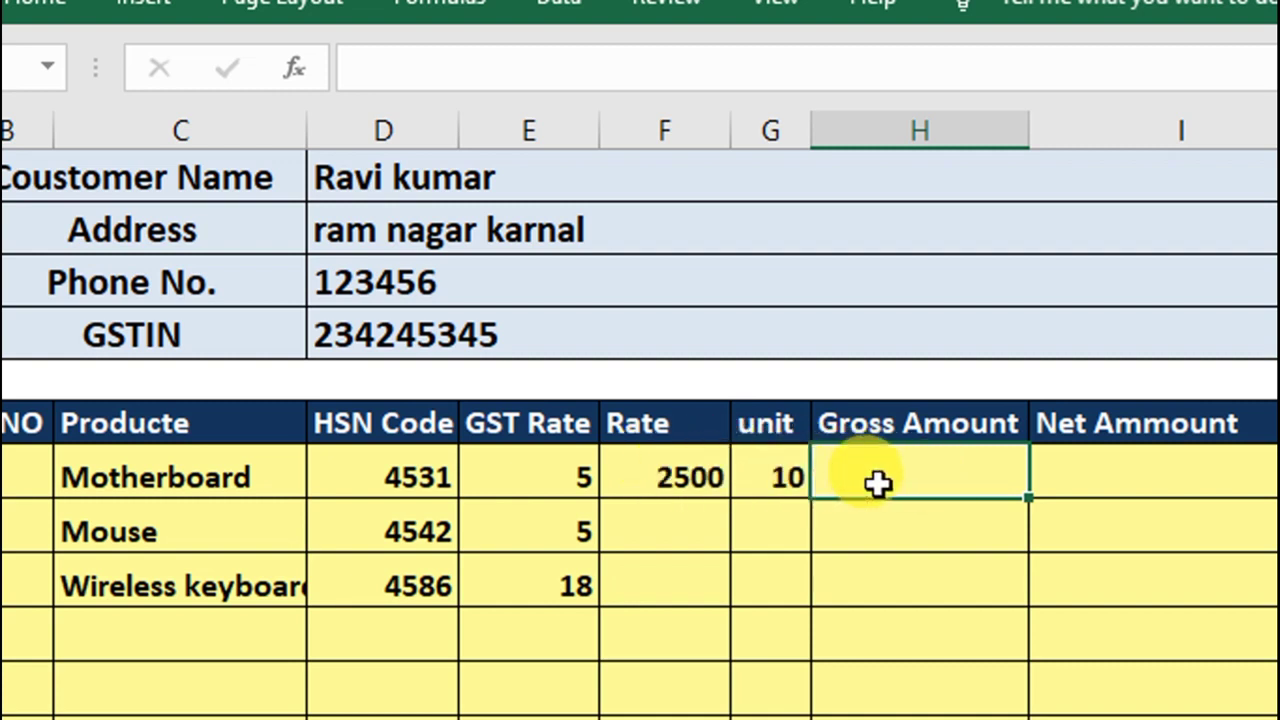
{"action": "type", "text": "="}
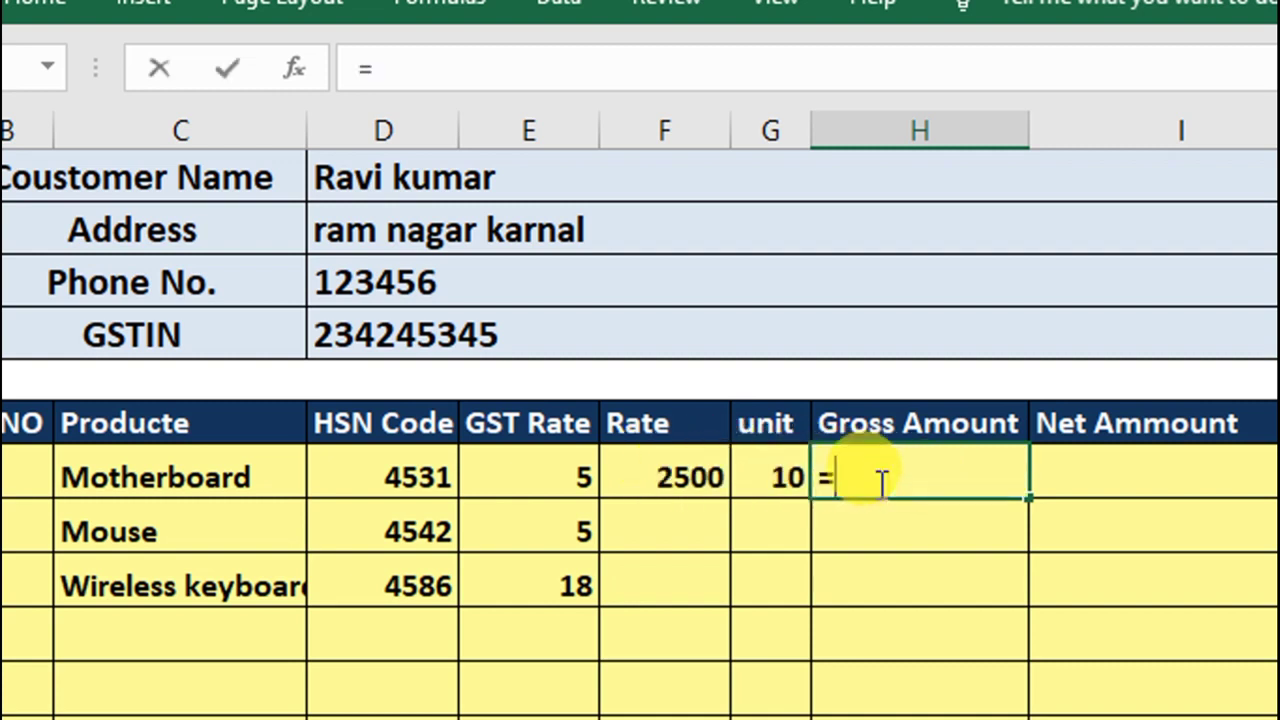
{"action": "type", "text": "s"}
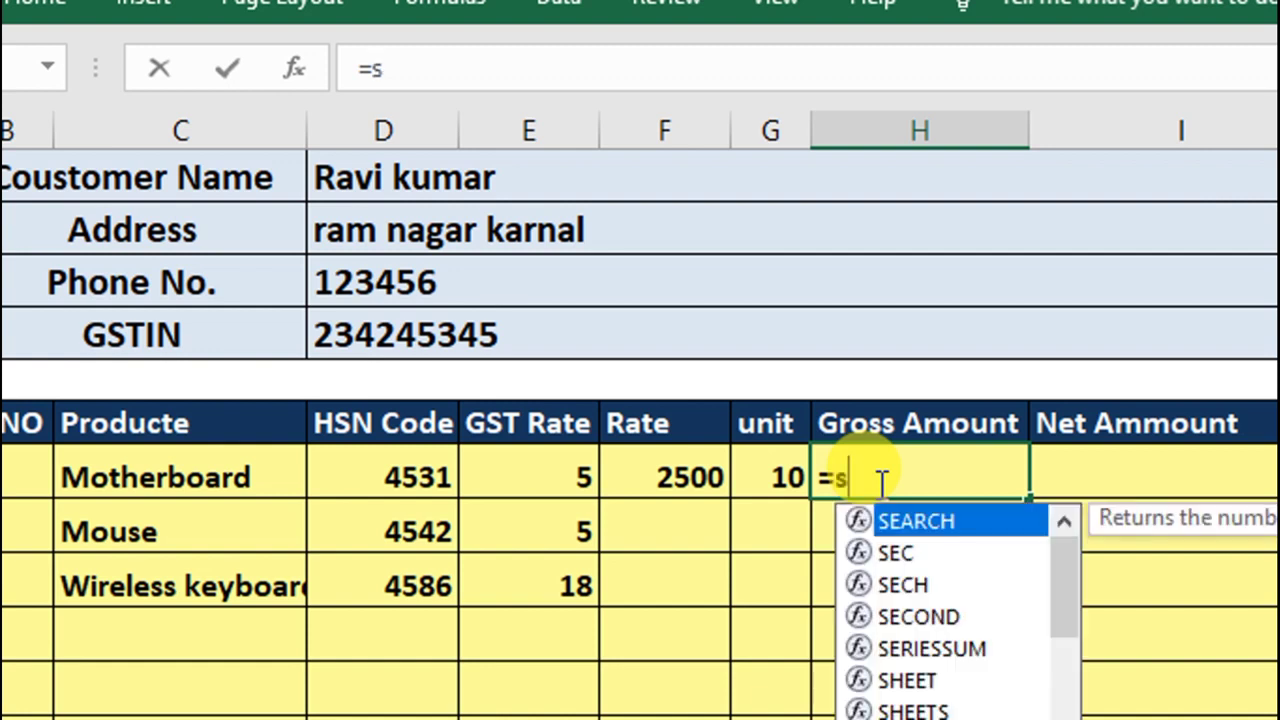
{"action": "type", "text": "um("}
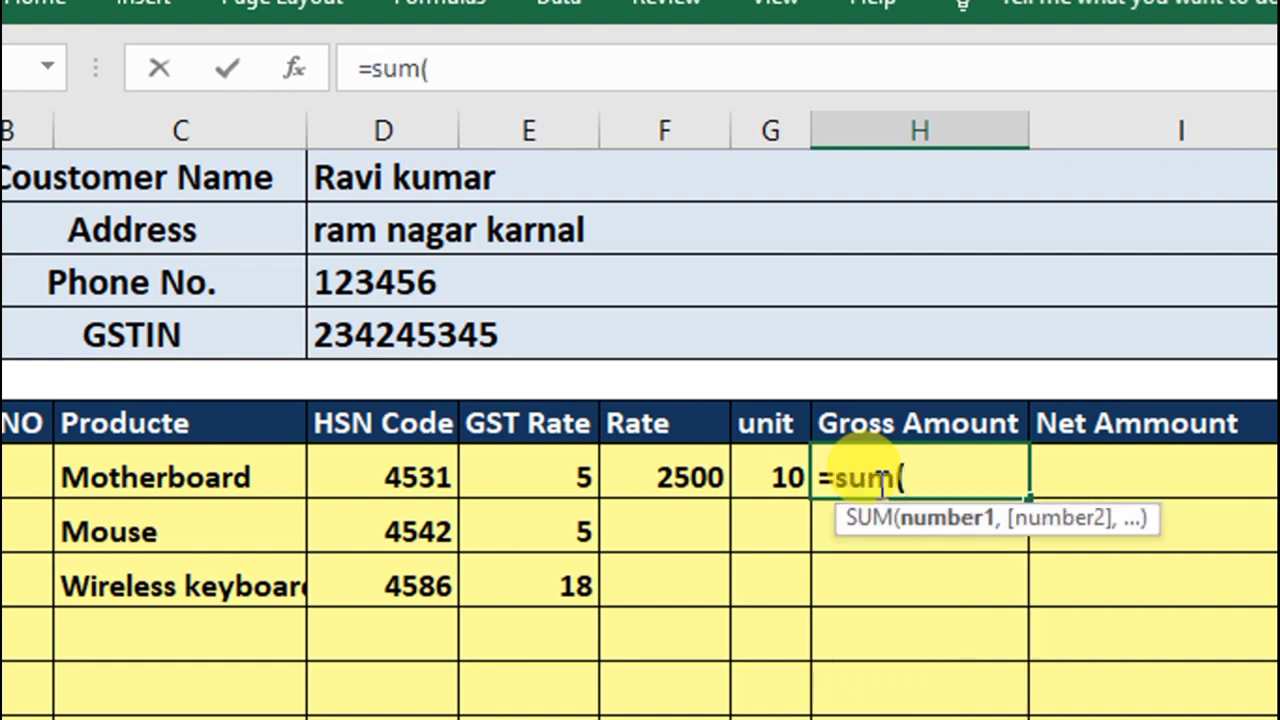
{"action": "left_click", "coordinate": [693, 485]}
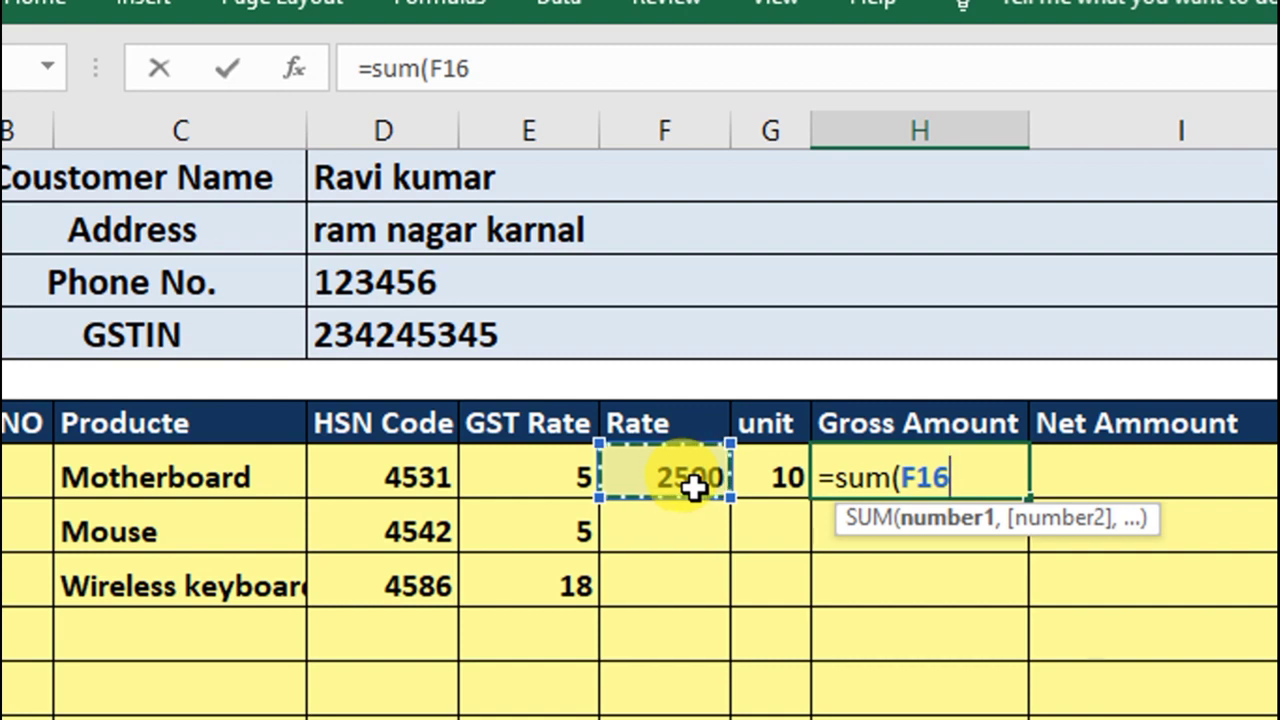
{"action": "type", "text": "*"}
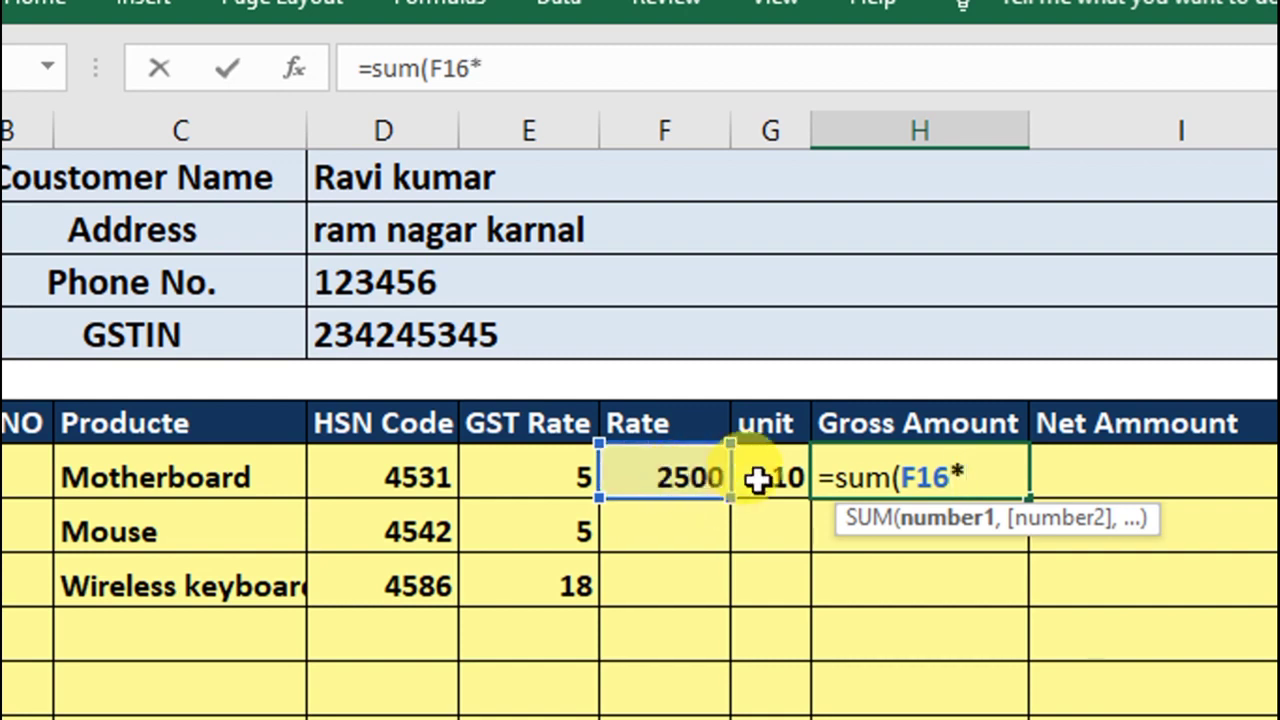
{"action": "left_click", "coordinate": [757, 480]}
{"action": "type", "text": ")"}
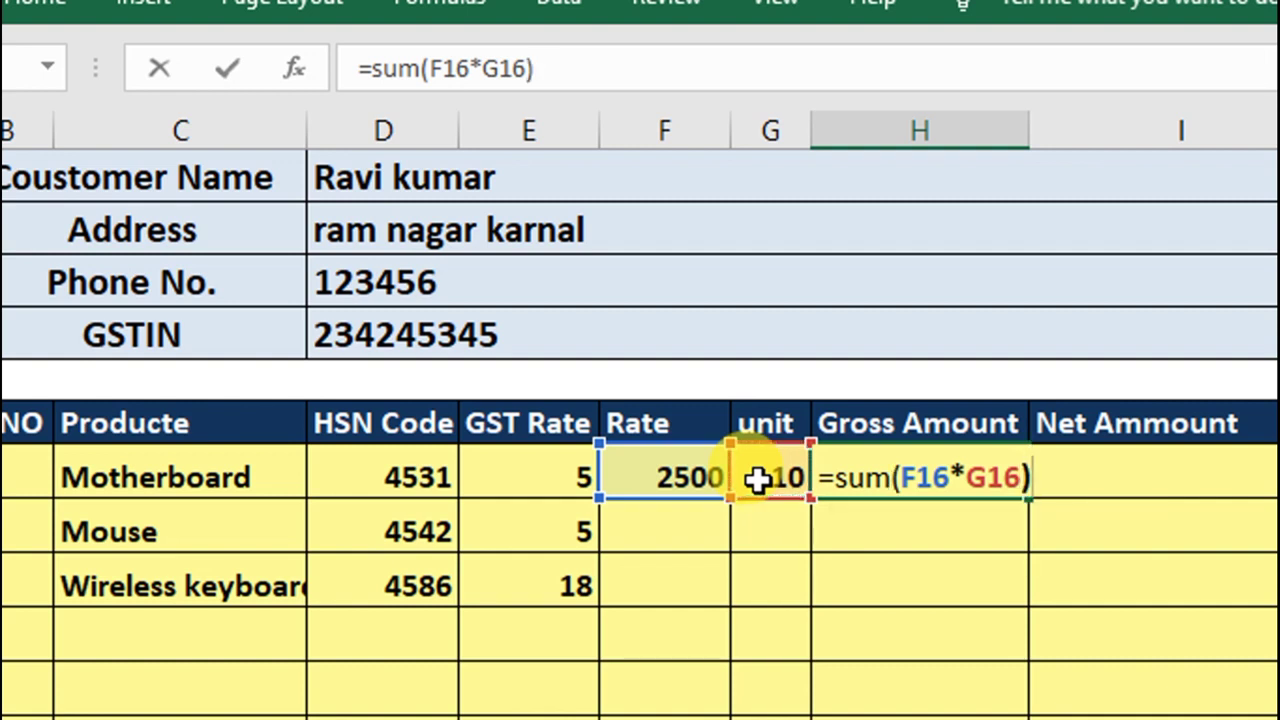
{"action": "key", "text": "Return"}
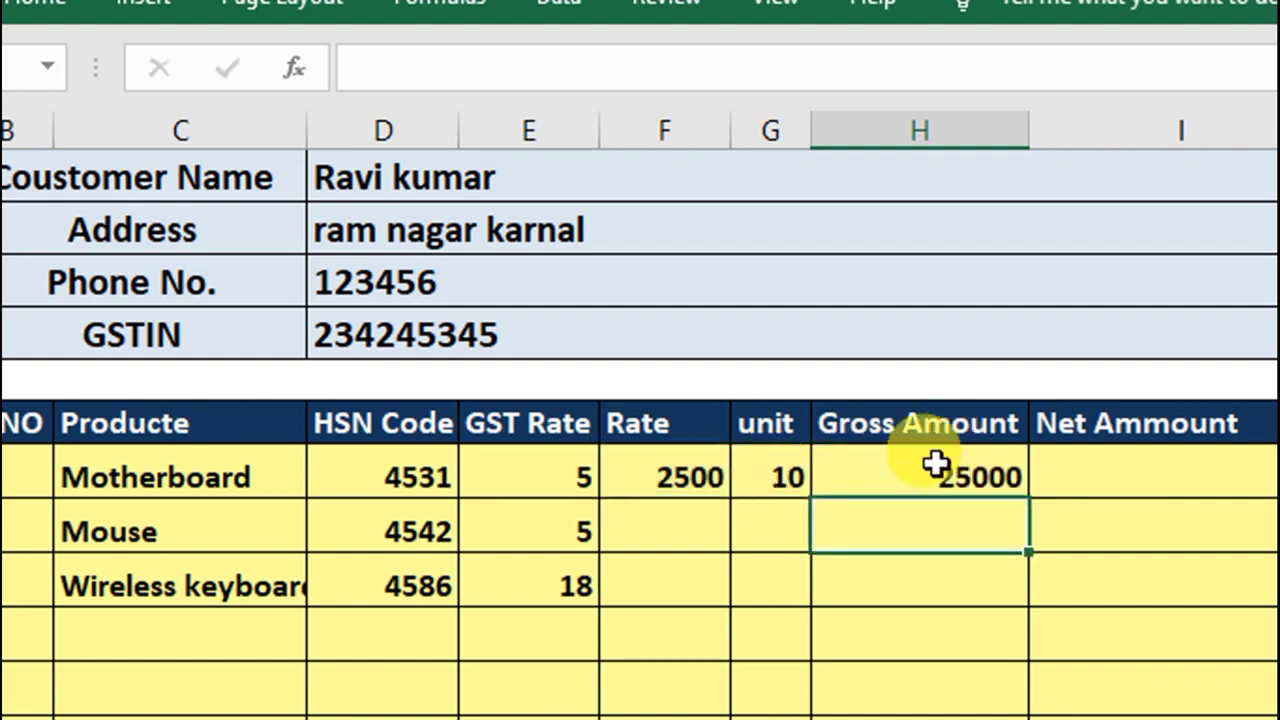
{"action": "left_click", "coordinate": [1086, 480]}
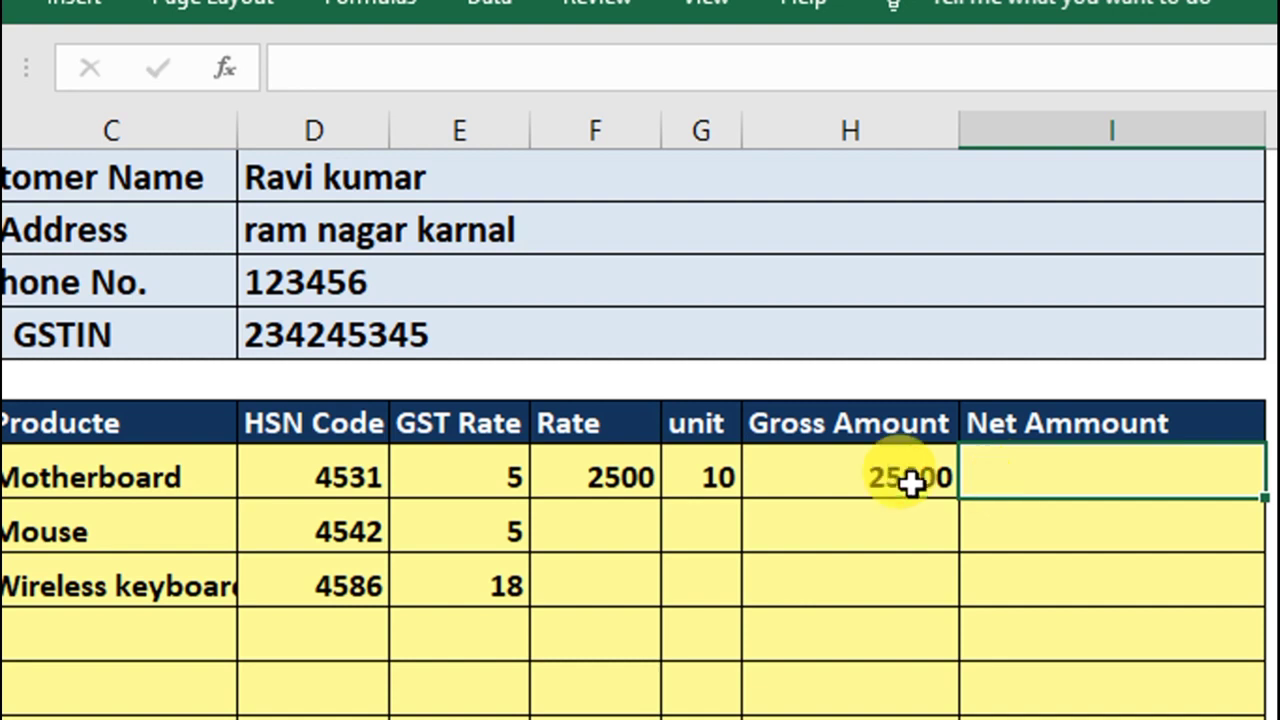
- Set I16 to =sum(H16*E16/100+H16), adding 5% GST to the gross for 26250
{"action": "left_click", "coordinate": [870, 479]}
{"action": "left_click", "coordinate": [1059, 479]}
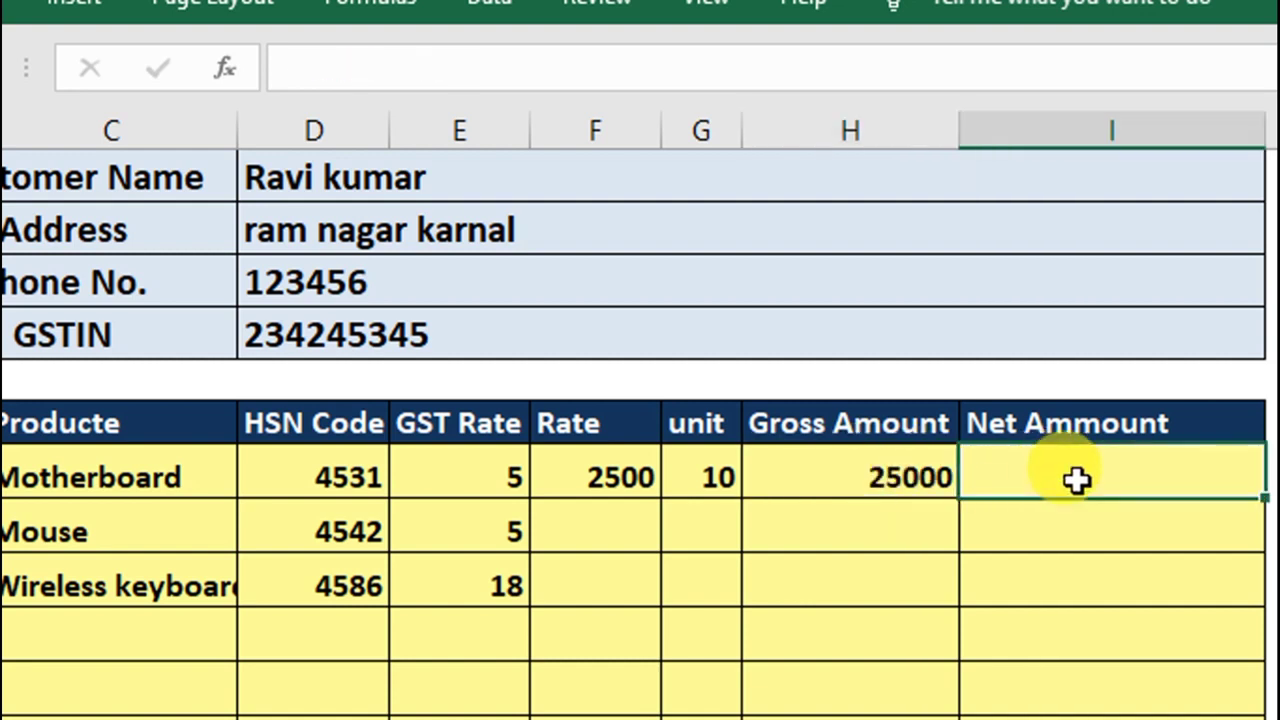
{"action": "type", "text": "=s"}
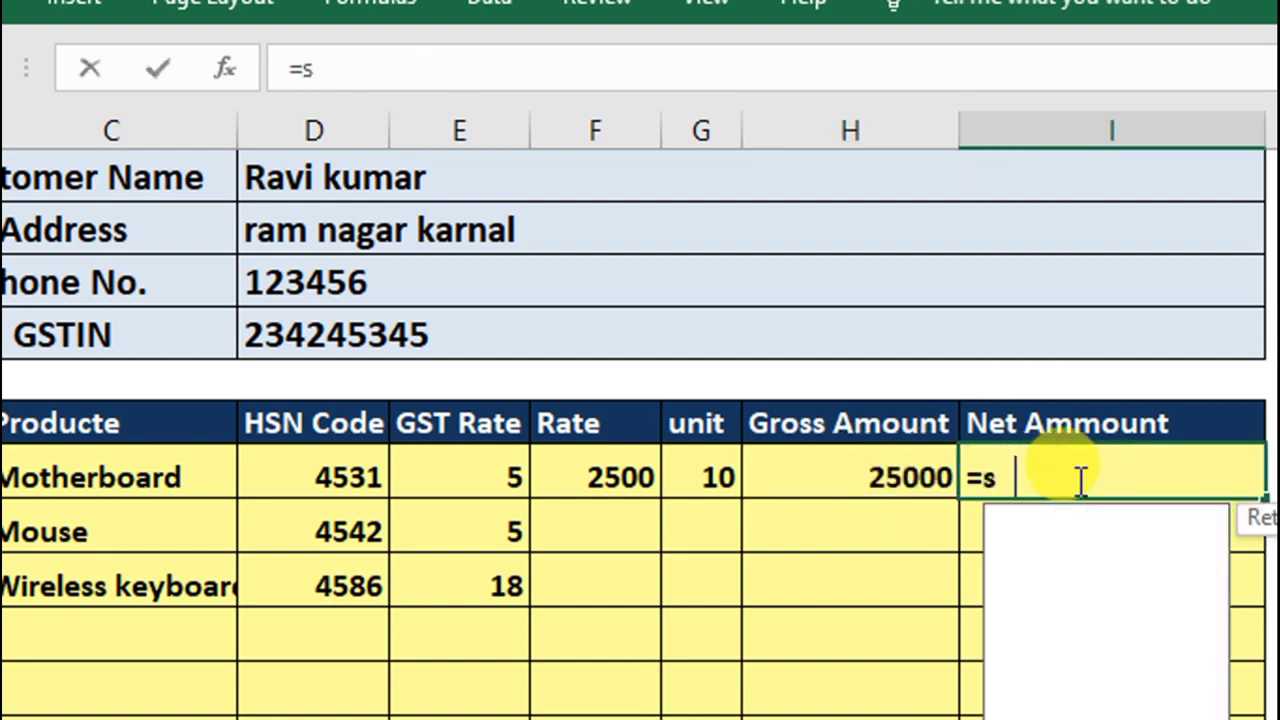
{"action": "type", "text": "um("}
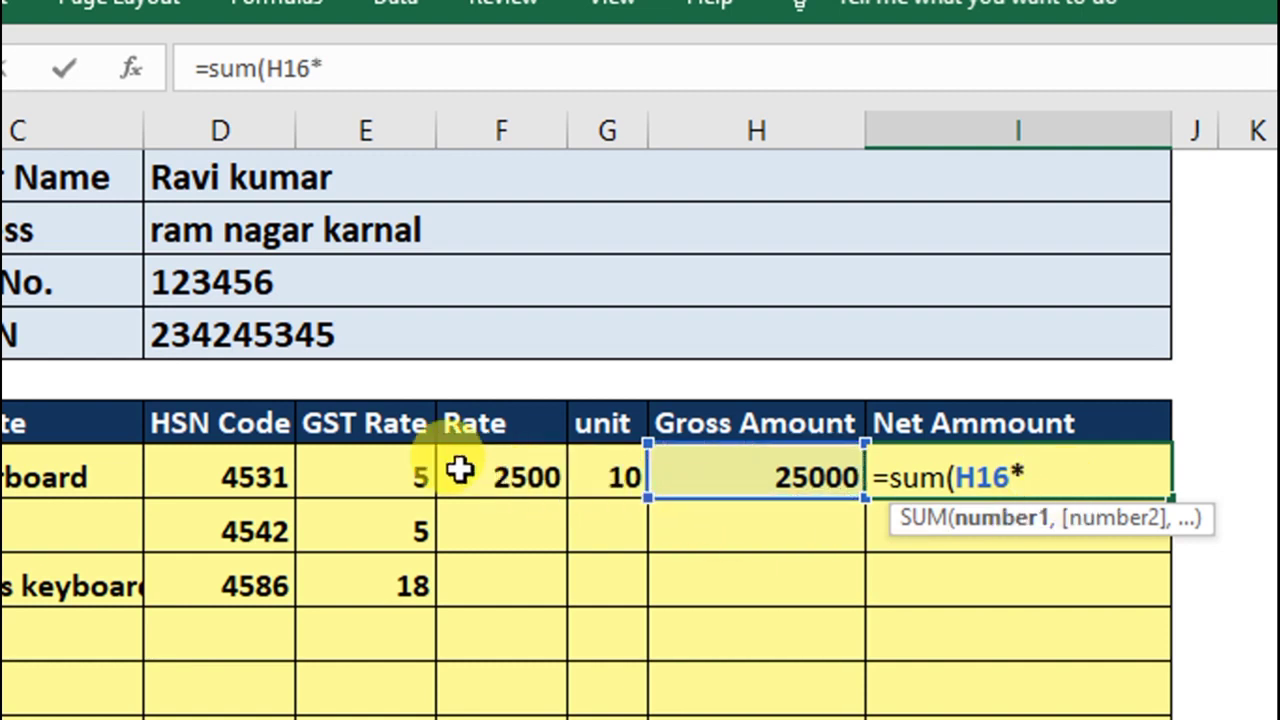
{"action": "left_click", "coordinate": [398, 471]}
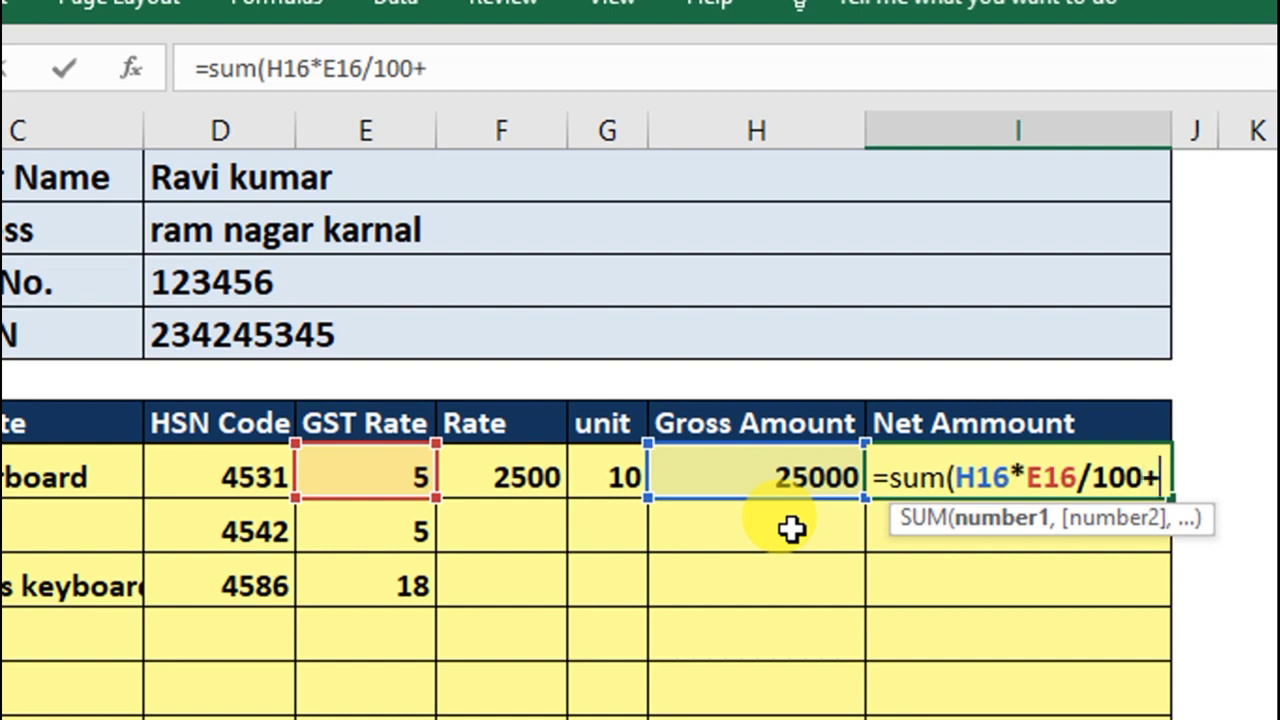
{"action": "left_click", "coordinate": [775, 481]}
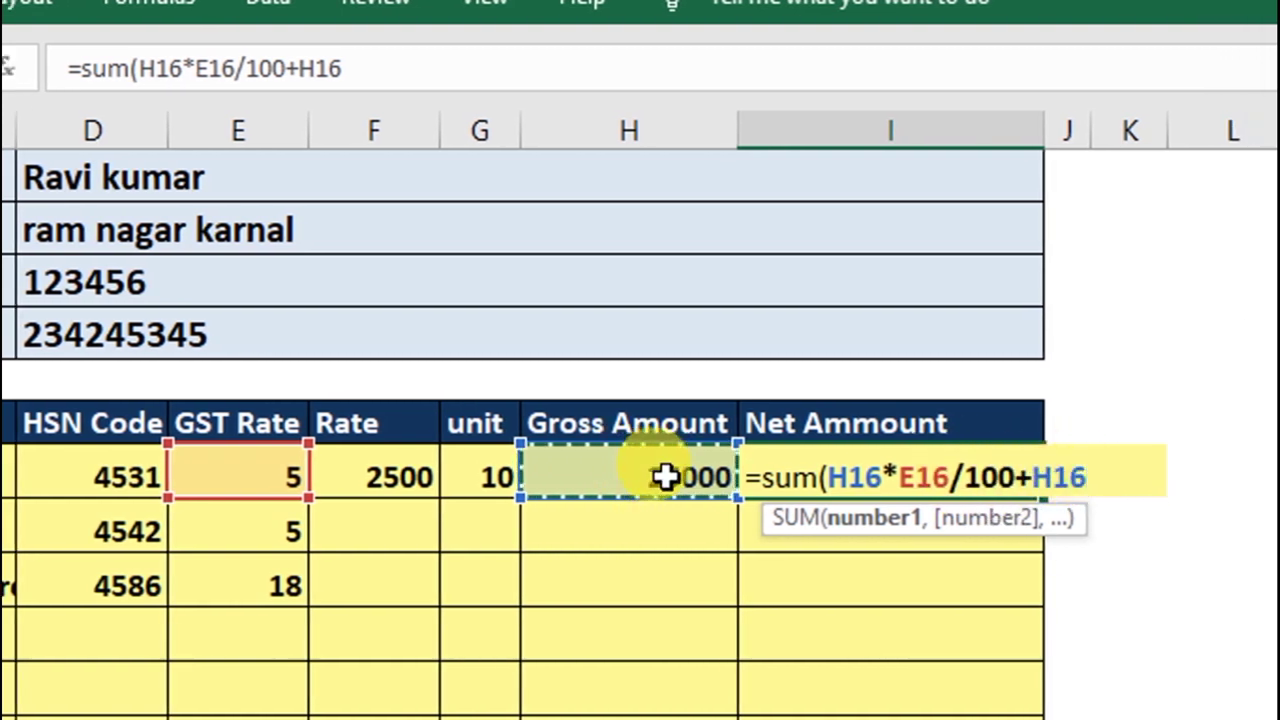
{"action": "type", "text": ")"}
{"action": "key", "text": "Return"}
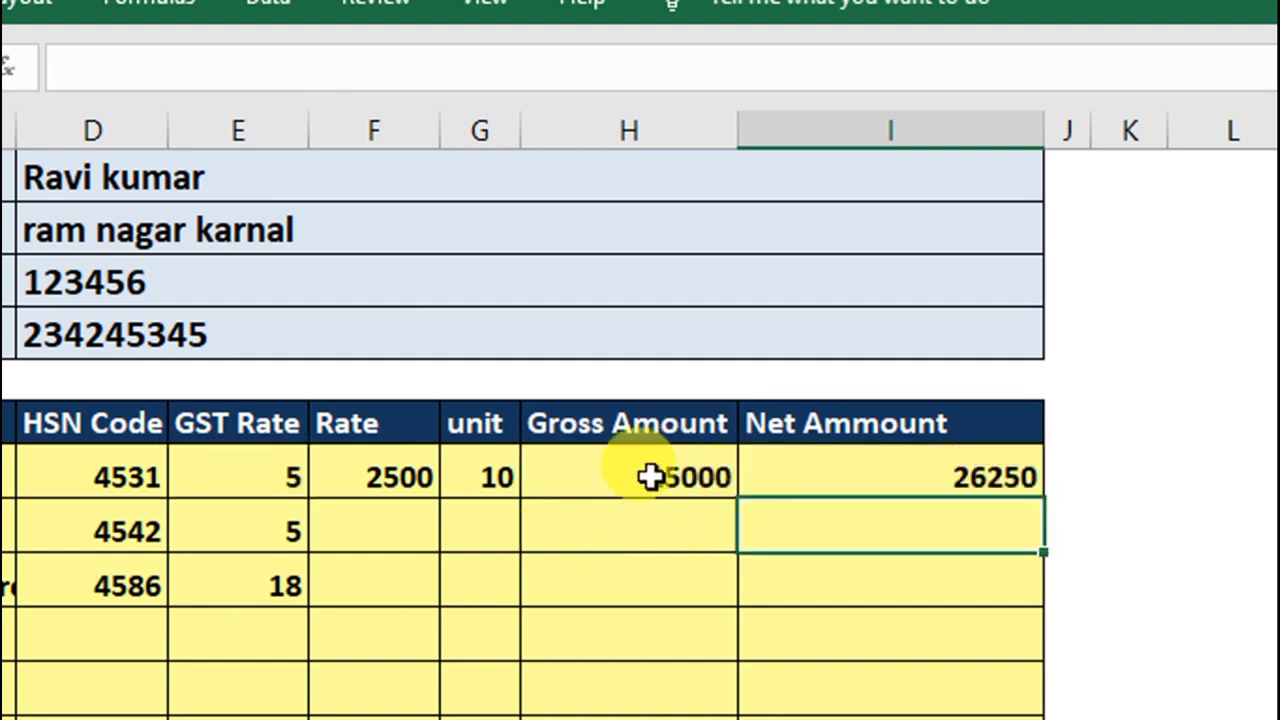
{"action": "left_click", "coordinate": [660, 478]}
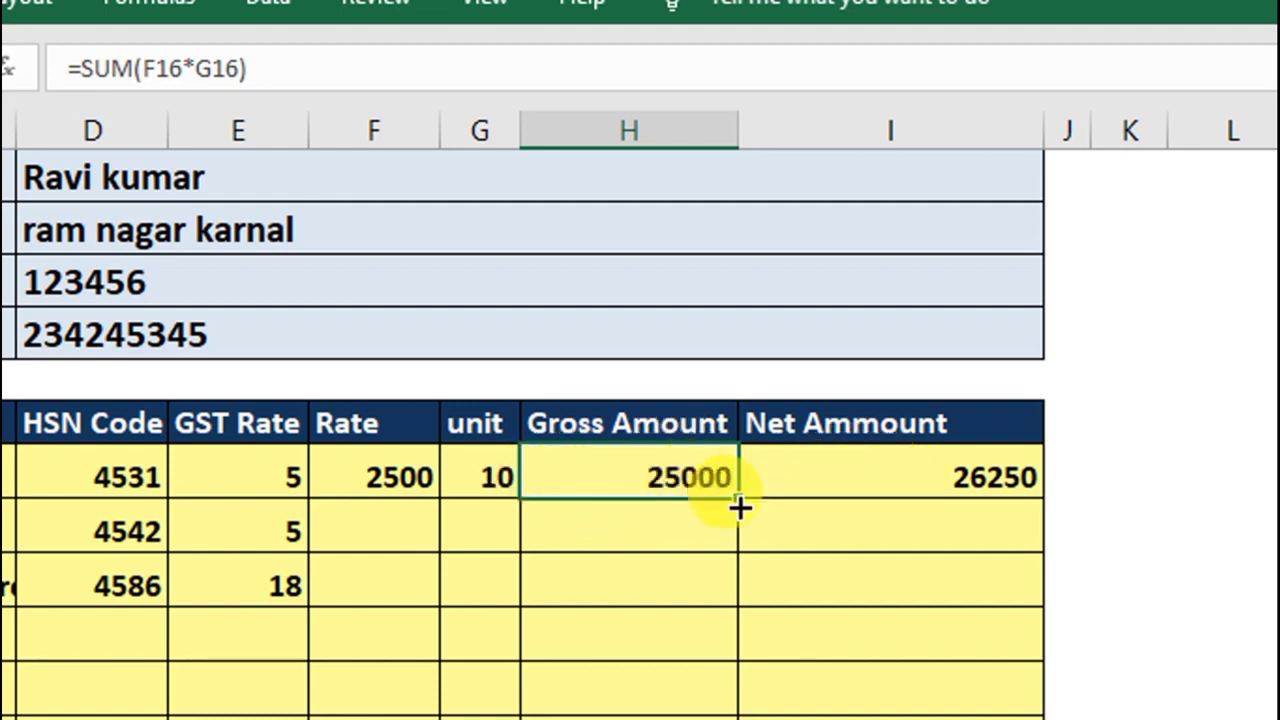
- Fill the H16 and I16 formulas down to row 25, producing 0s and #VALUE! errors
{"action": "left_click_drag", "start_coordinate": [739, 503], "coordinate": [764, 602]}
{"action": "left_click", "coordinate": [926, 128]}
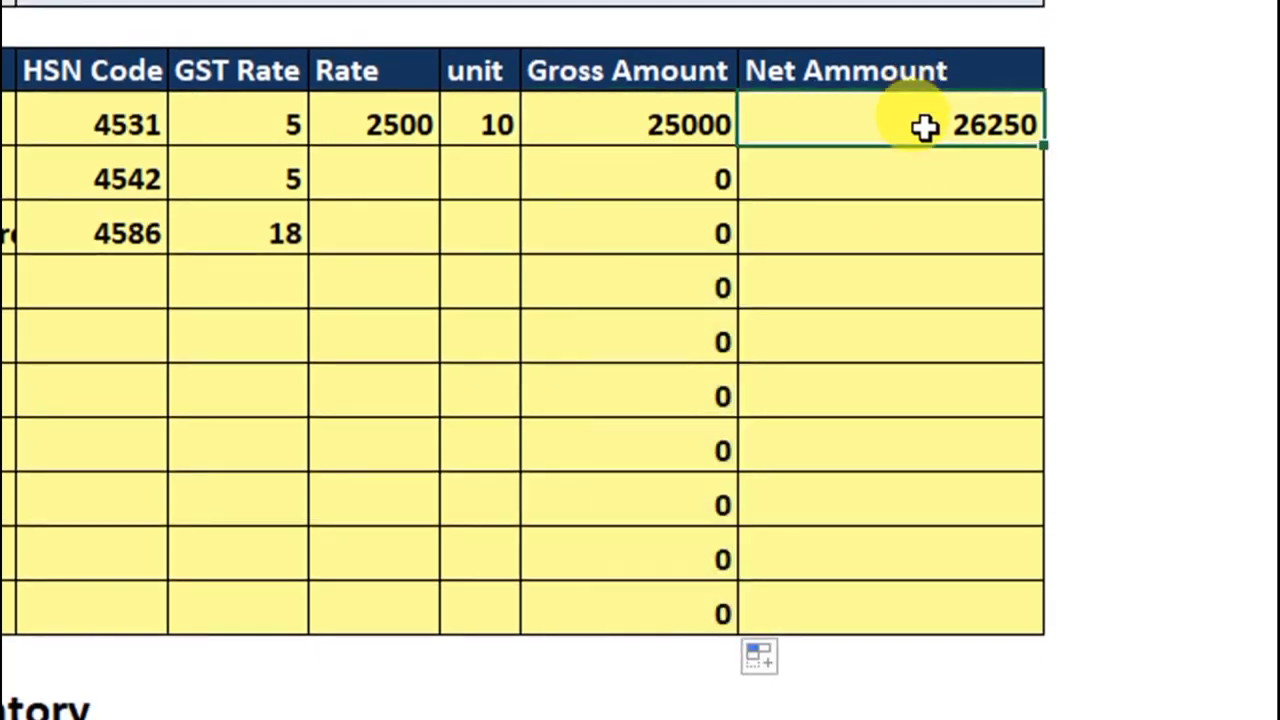
{"action": "left_click_drag", "start_coordinate": [1045, 147], "coordinate": [1008, 610]}
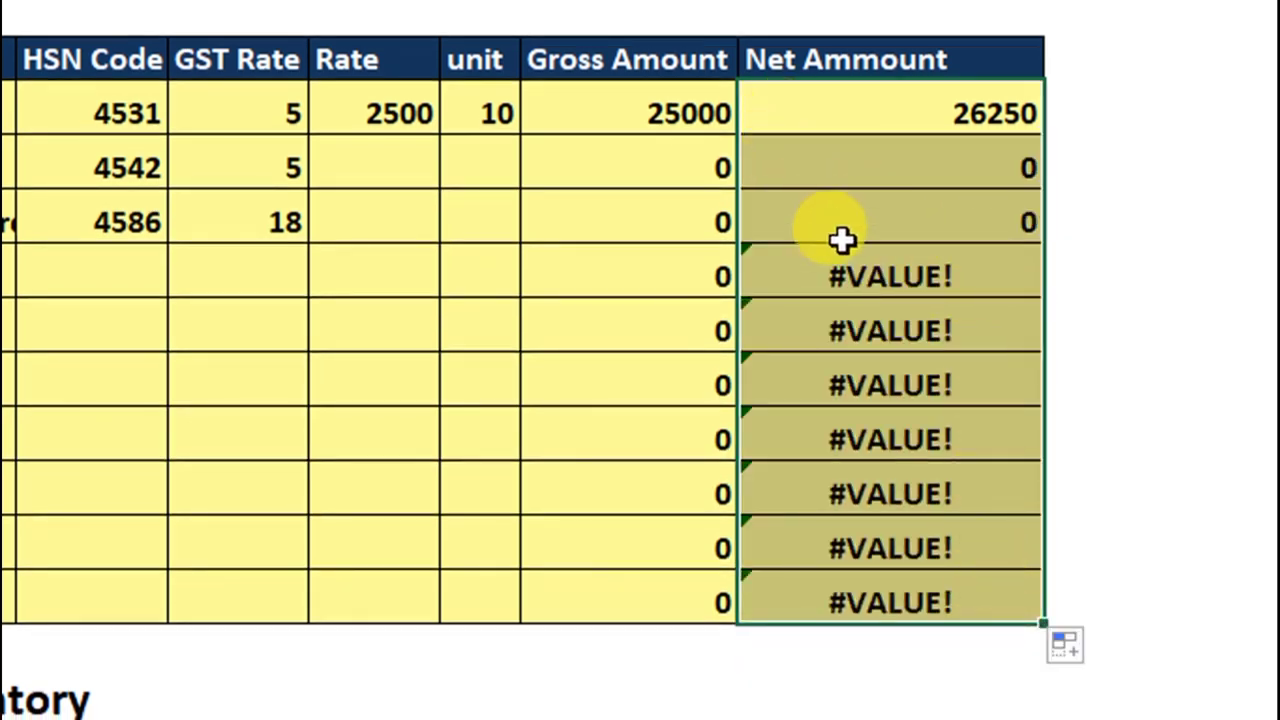
{"action": "left_click", "coordinate": [886, 280]}
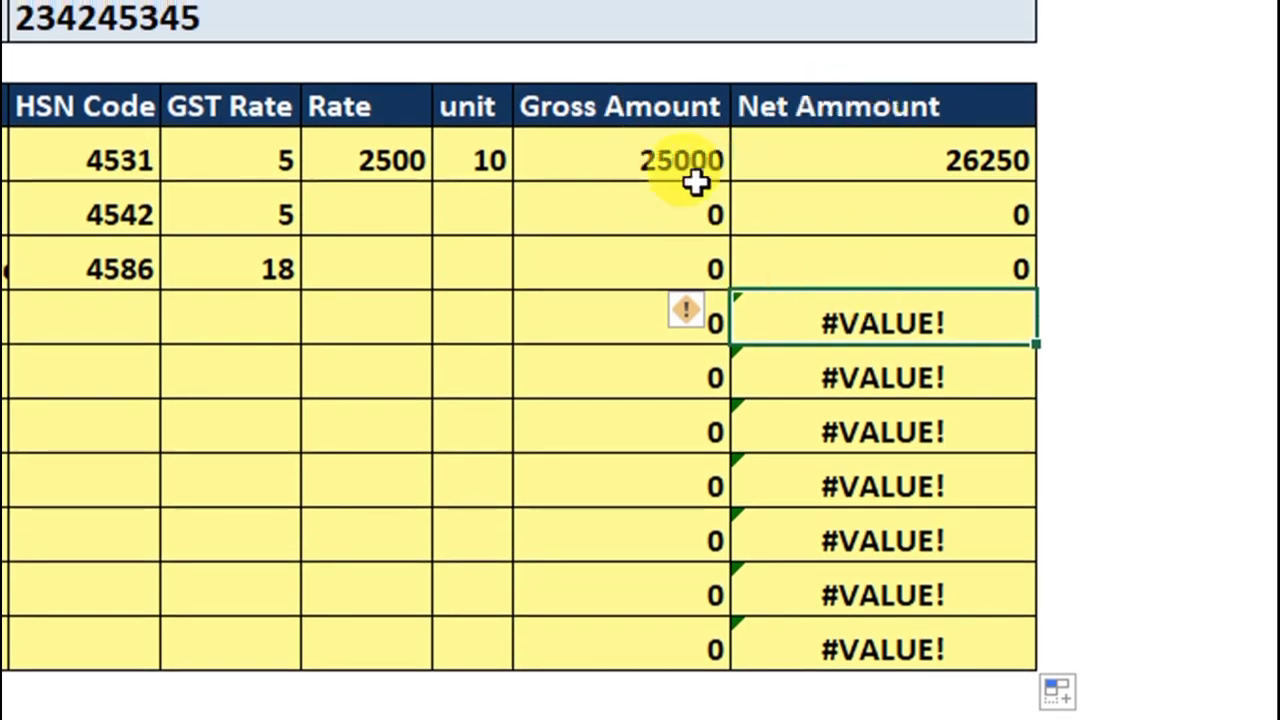
- Change H16 to =IFERROR(SUM(F16*G16),"") and fill it down column H to H25
{"action": "left_click", "coordinate": [642, 148]}
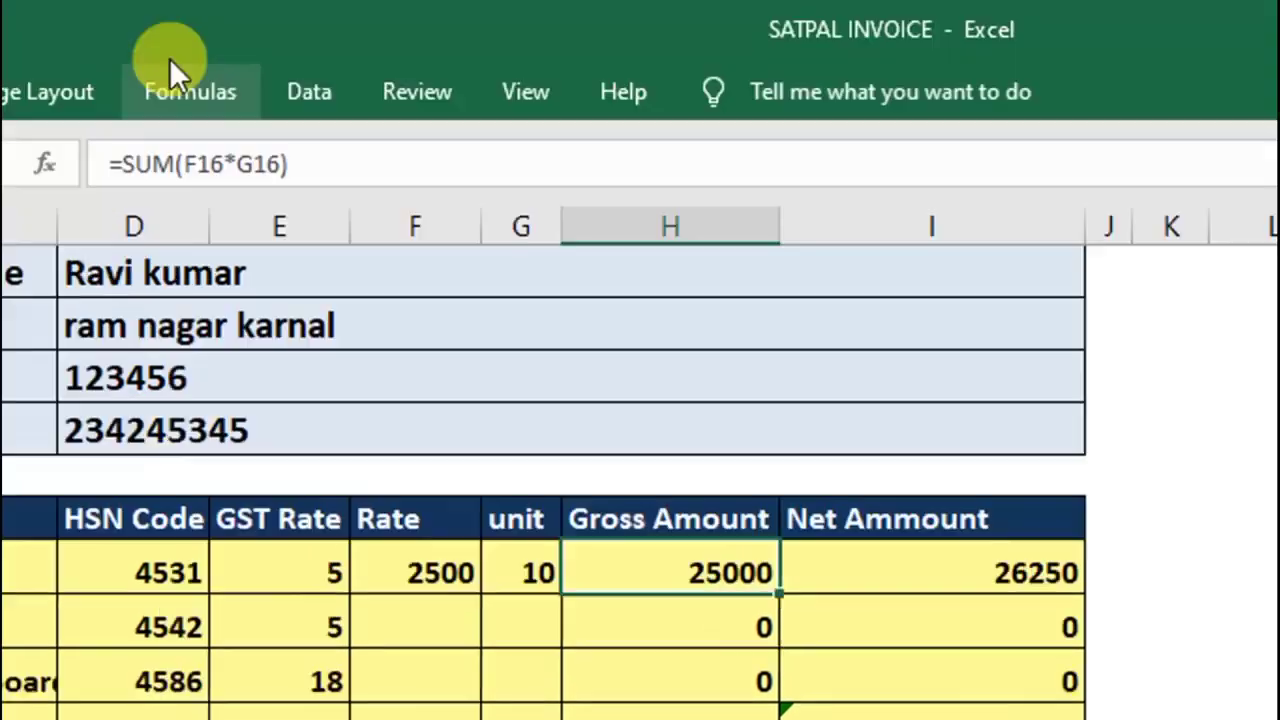
{"action": "left_click", "coordinate": [349, 171]}
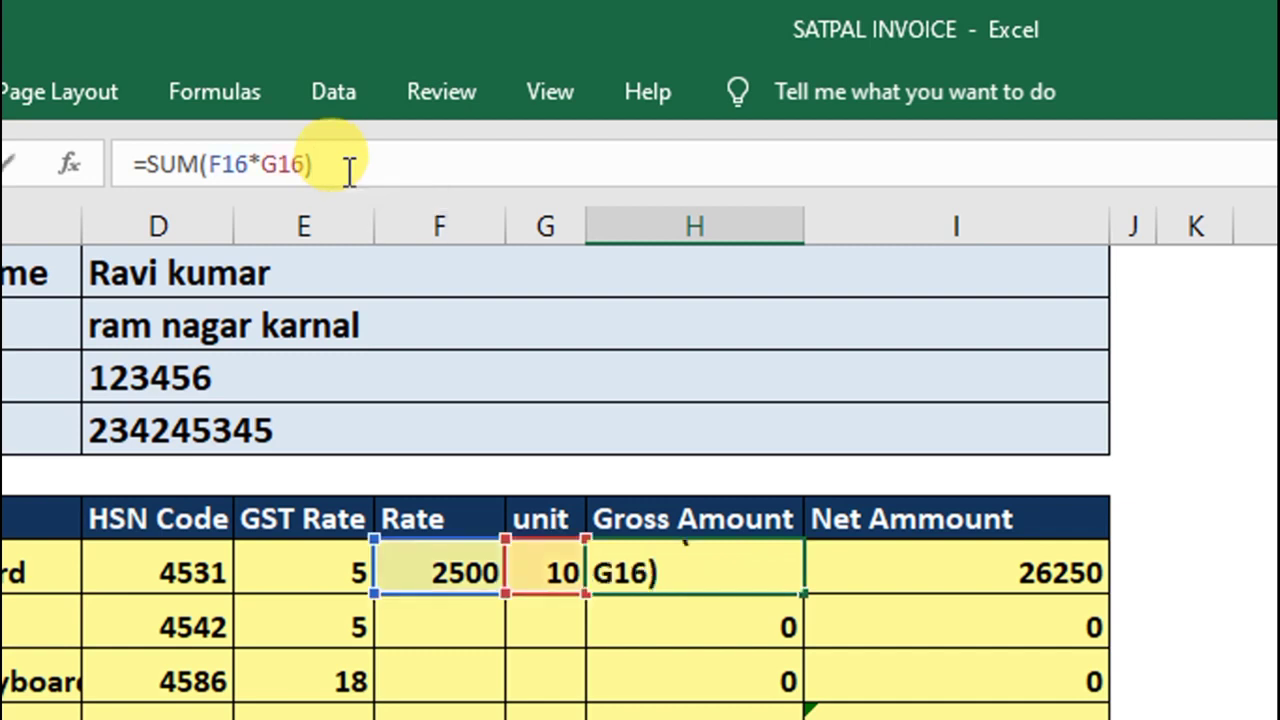
{"action": "key", "text": "Left"}
{"action": "key", "text": "Left"}
{"action": "key", "text": "Left"}
{"action": "key", "text": "Left"}
{"action": "key", "text": "Left"}
{"action": "key", "text": "Left"}
{"action": "key", "text": "Left"}
{"action": "key", "text": "Left"}
{"action": "key", "text": "Left"}
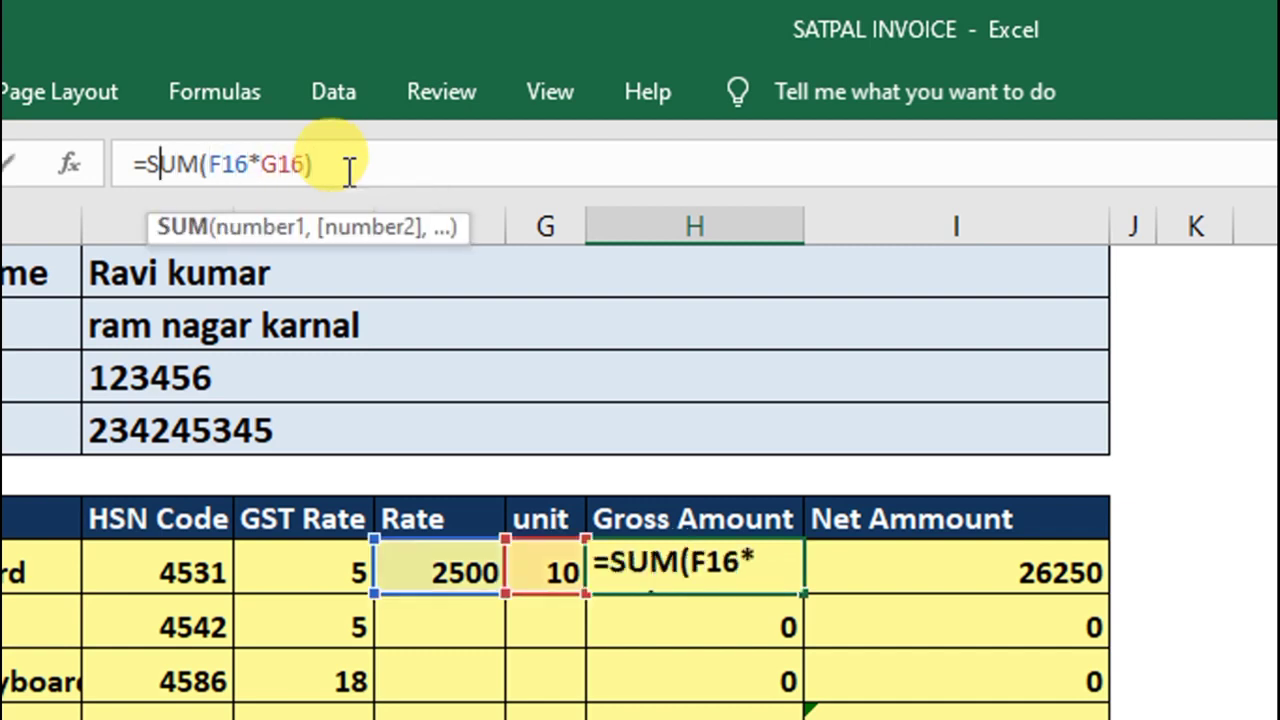
{"action": "key", "text": "Left"}
{"action": "type", "text": "i"}
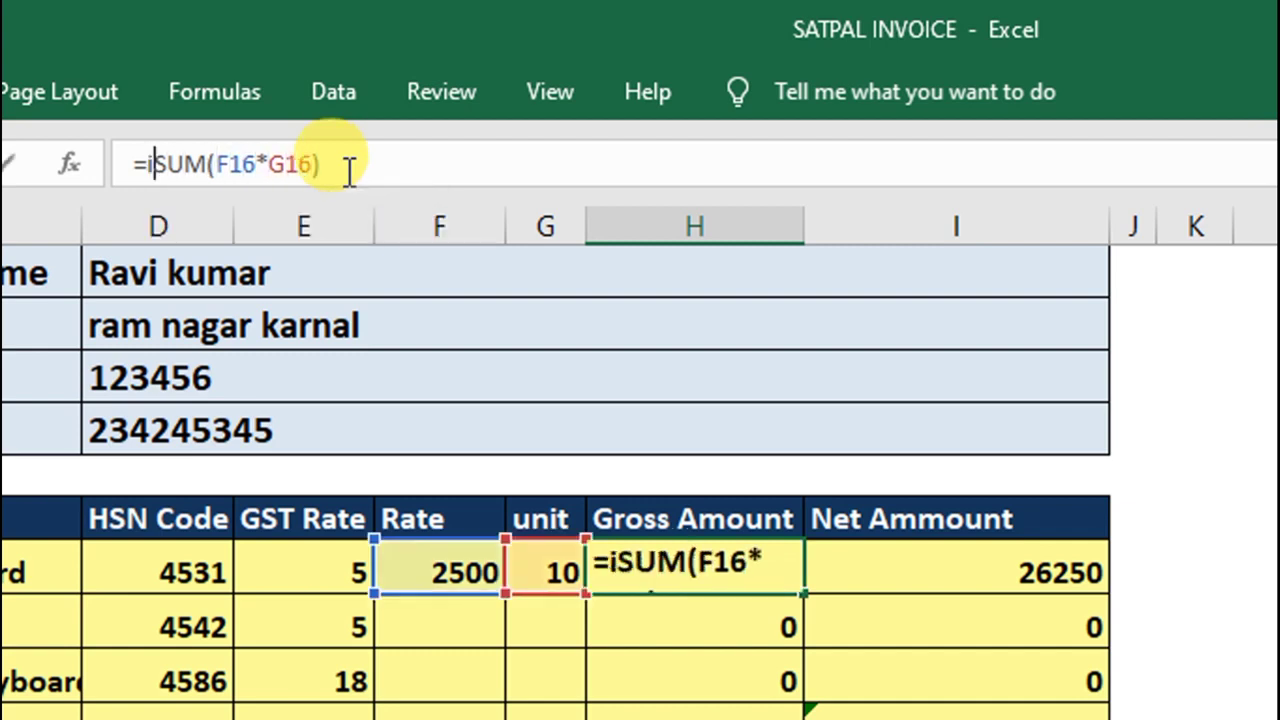
{"action": "type", "text": "ferror"}
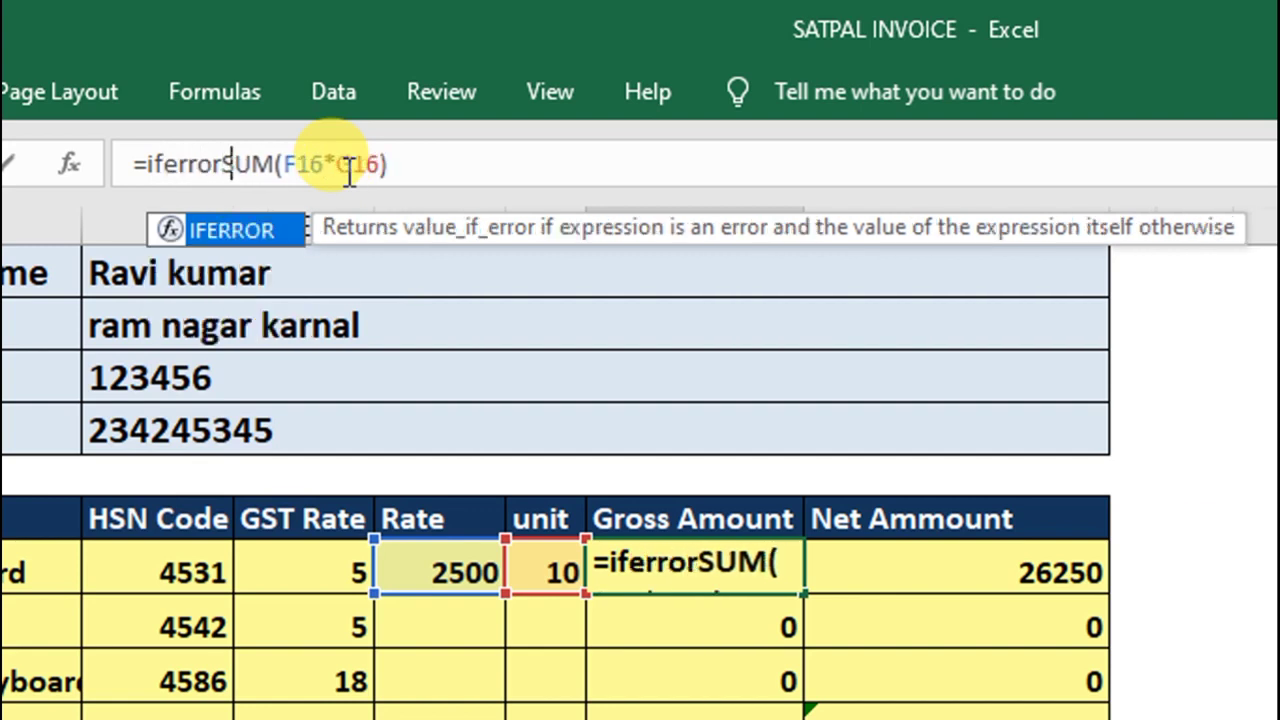
{"action": "type", "text": "("}
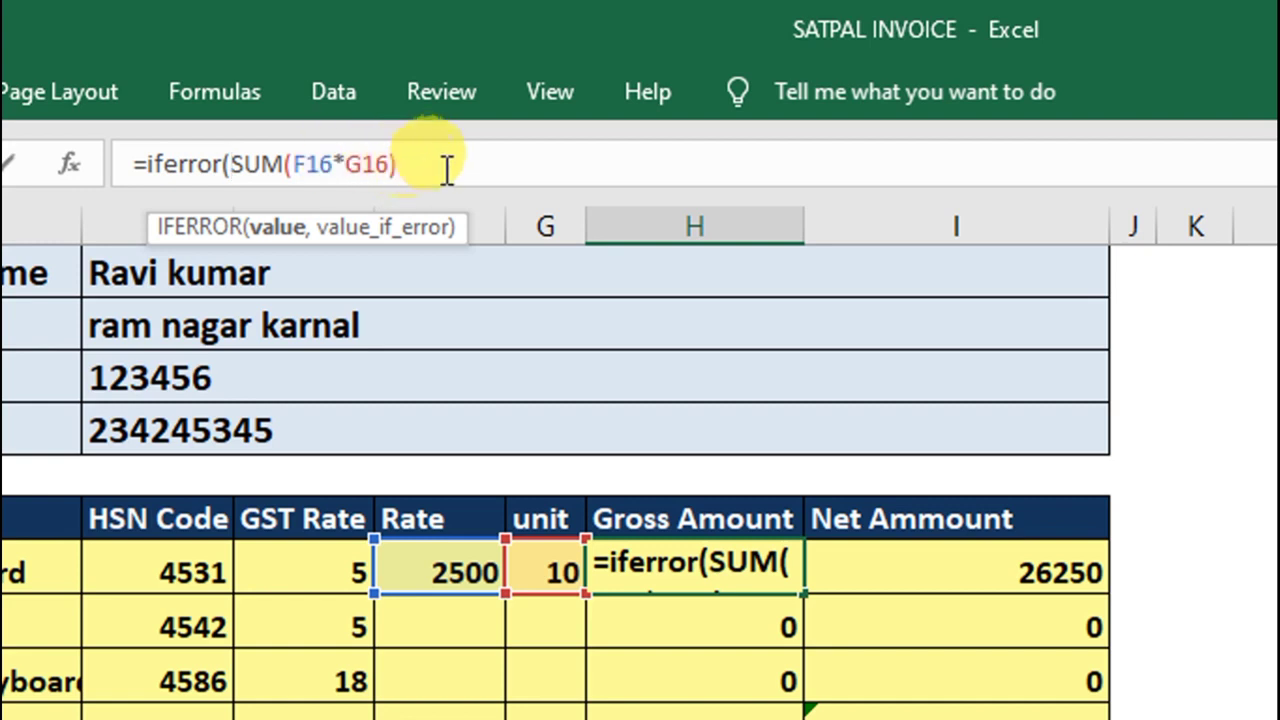
{"action": "left_click", "coordinate": [518, 174]}
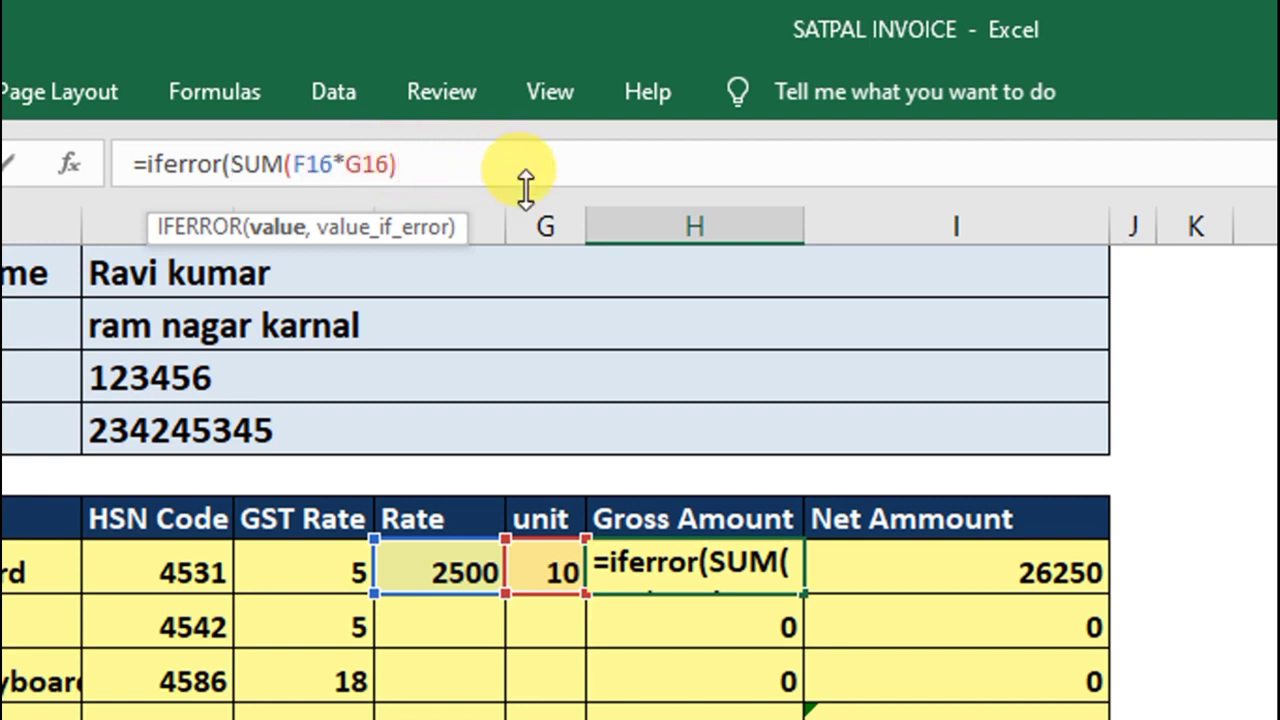
{"action": "type", "text": ","}
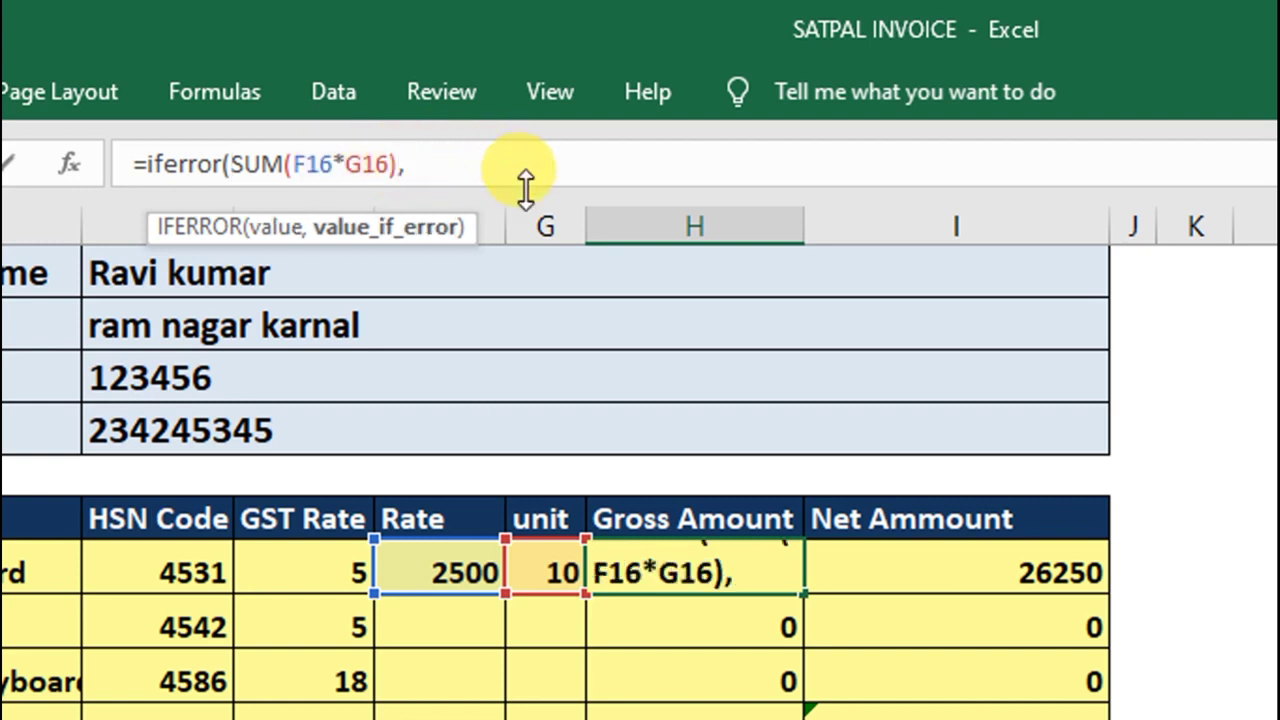
{"action": "type", "text": ")"}
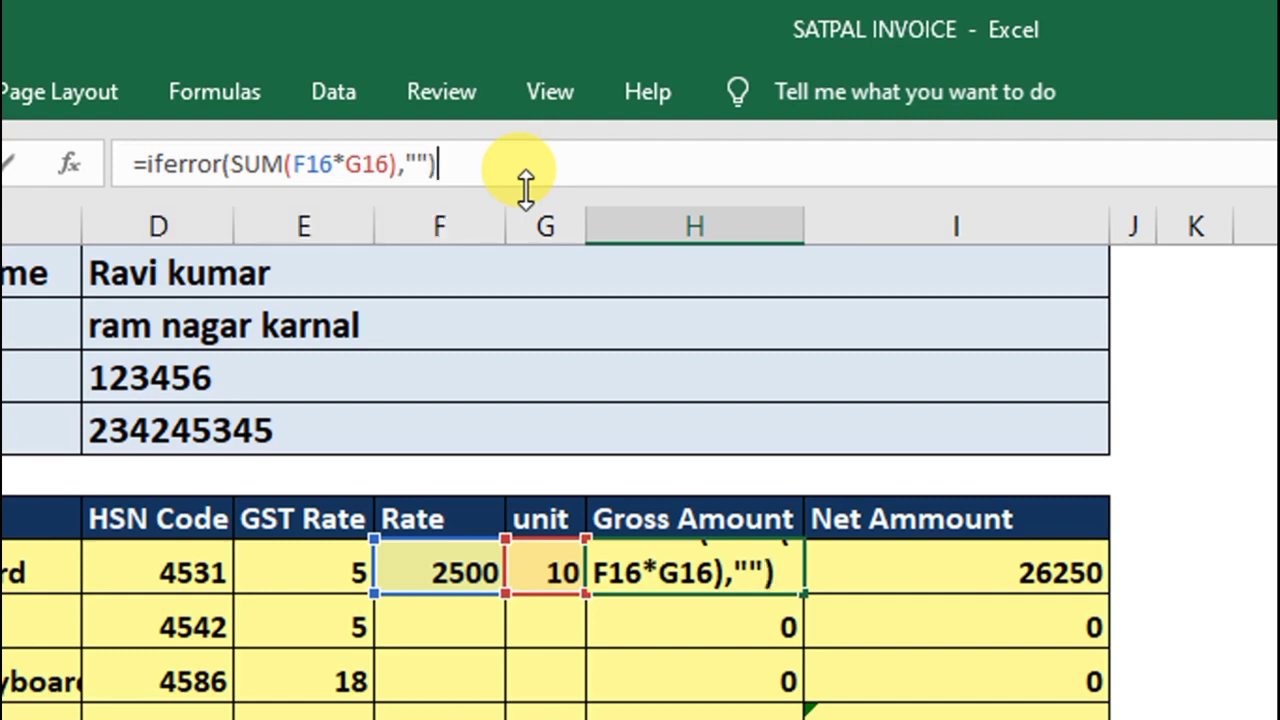
{"action": "key", "text": "Return"}
{"action": "left_click", "coordinate": [745, 583]}
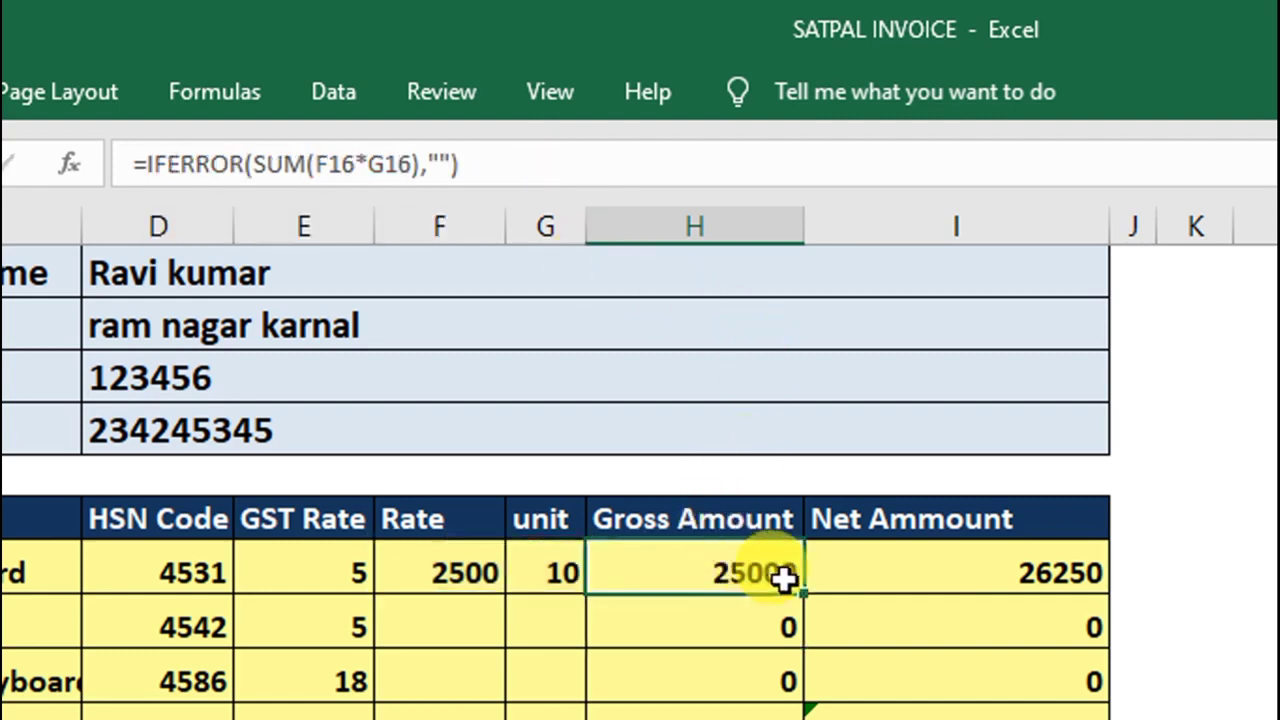
{"action": "mouse_move", "coordinate": [805, 597]}
{"action": "left_mouse_down"}
{"action": "mouse_move", "coordinate": [838, 628]}
{"action": "mouse_move", "coordinate": [837, 617]}
{"action": "left_mouse_up"}
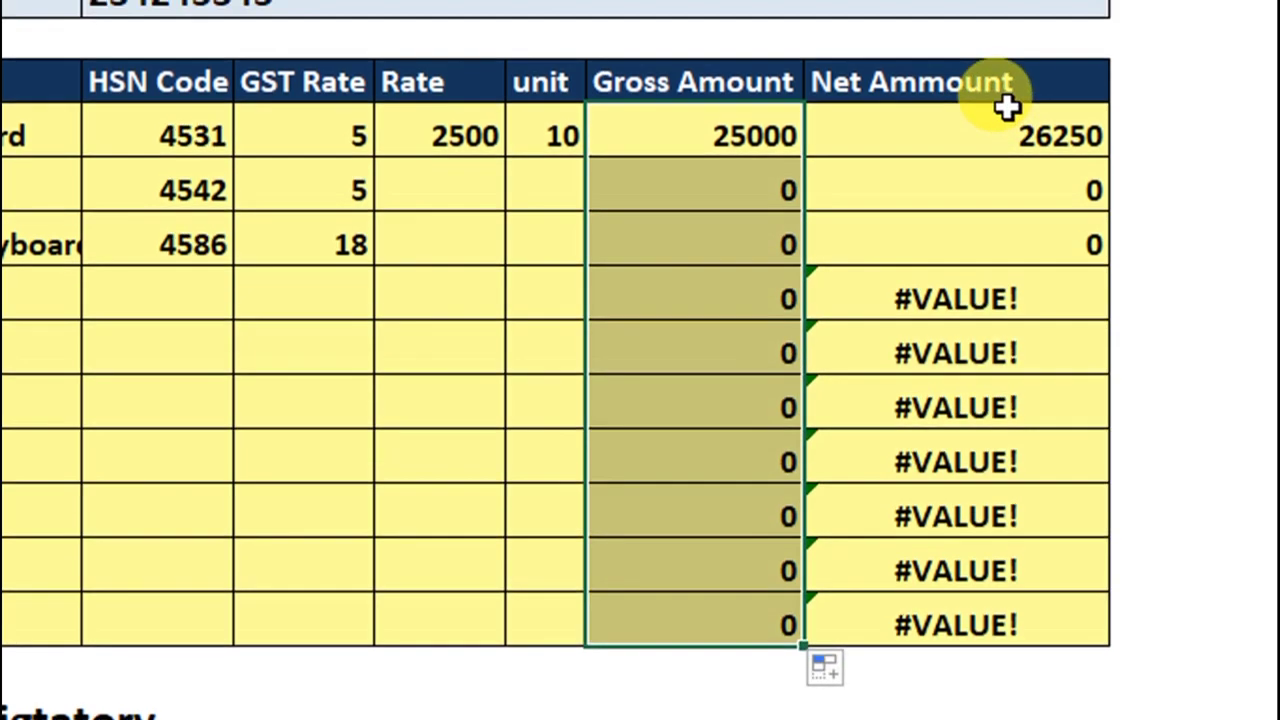
{"action": "left_click", "coordinate": [1008, 104]}
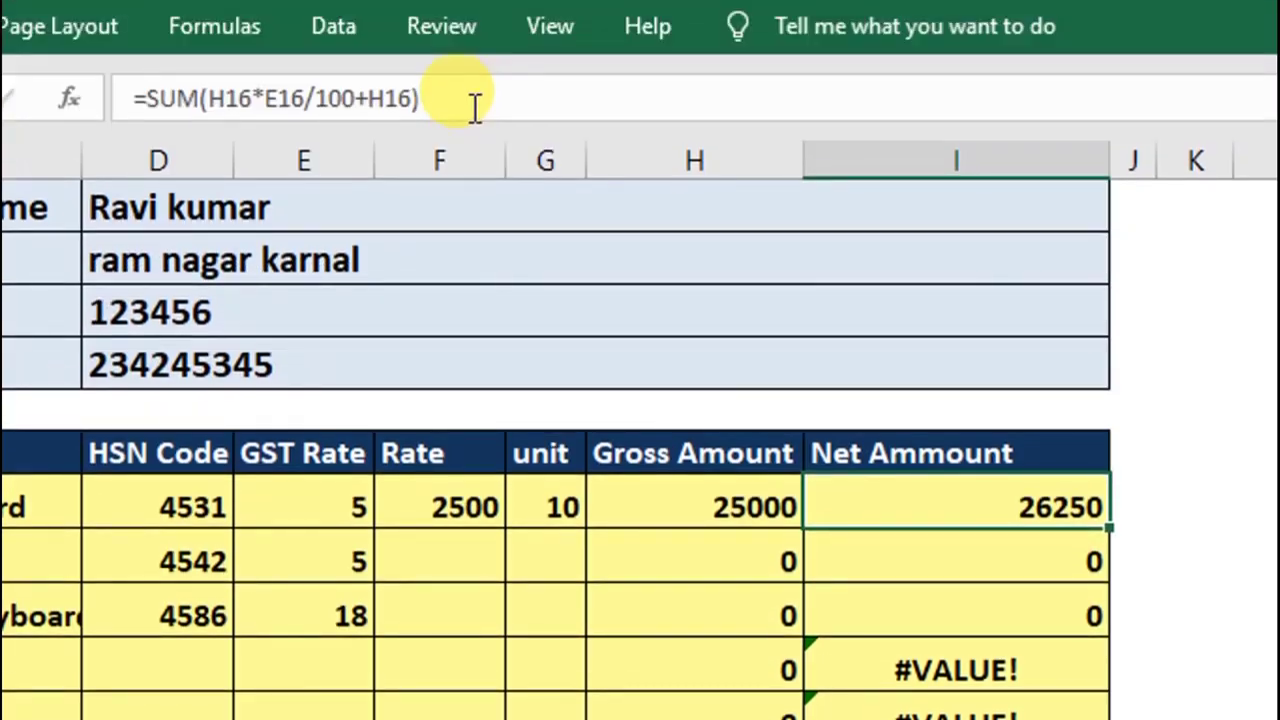
- Change I16 to =IFERROR(SUM(H16*E16/100+H16),"") and fill it down column I to I25
{"action": "left_click", "coordinate": [475, 105]}
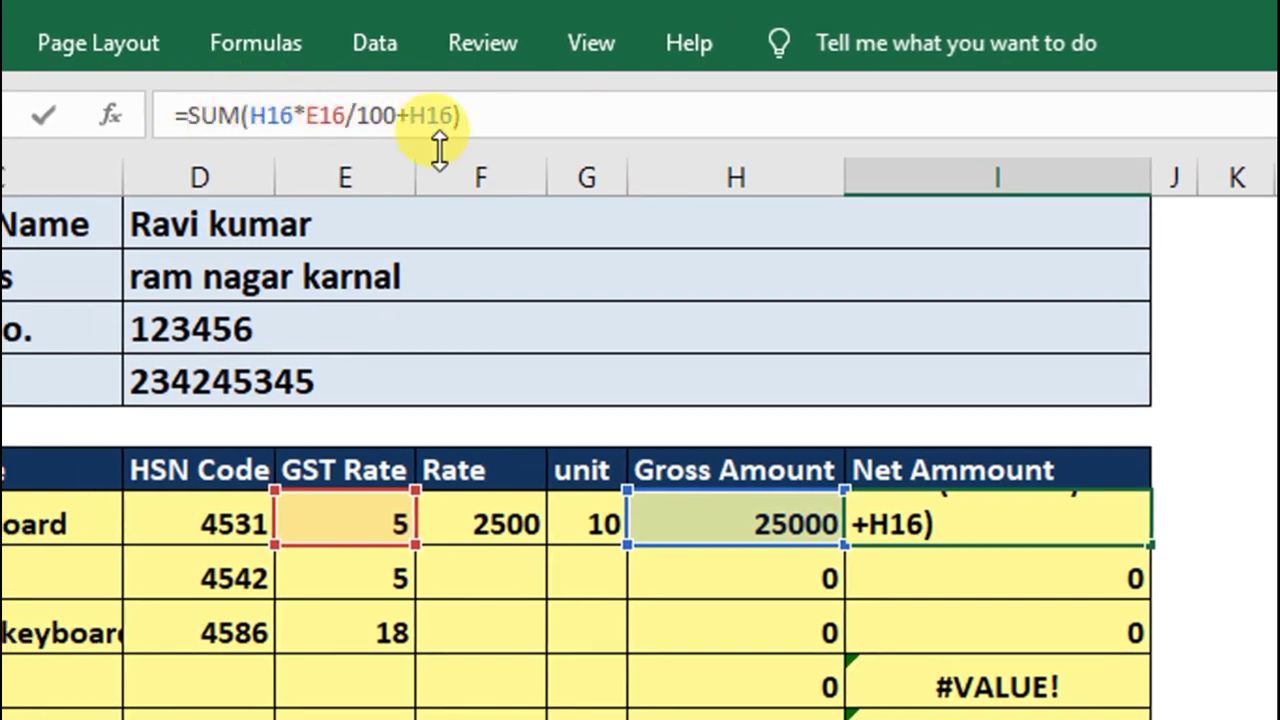
{"action": "type", "text": "iff"}
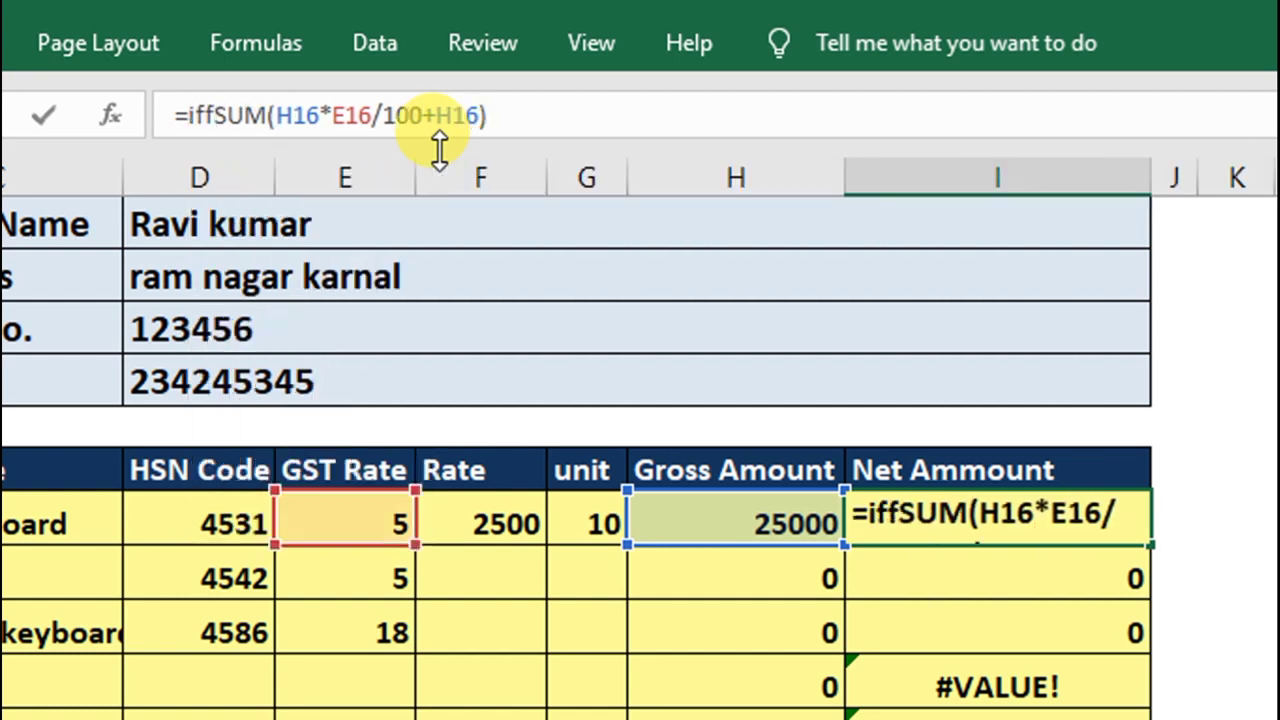
{"action": "key", "text": "BackSpace"}
{"action": "type", "text": "error"}
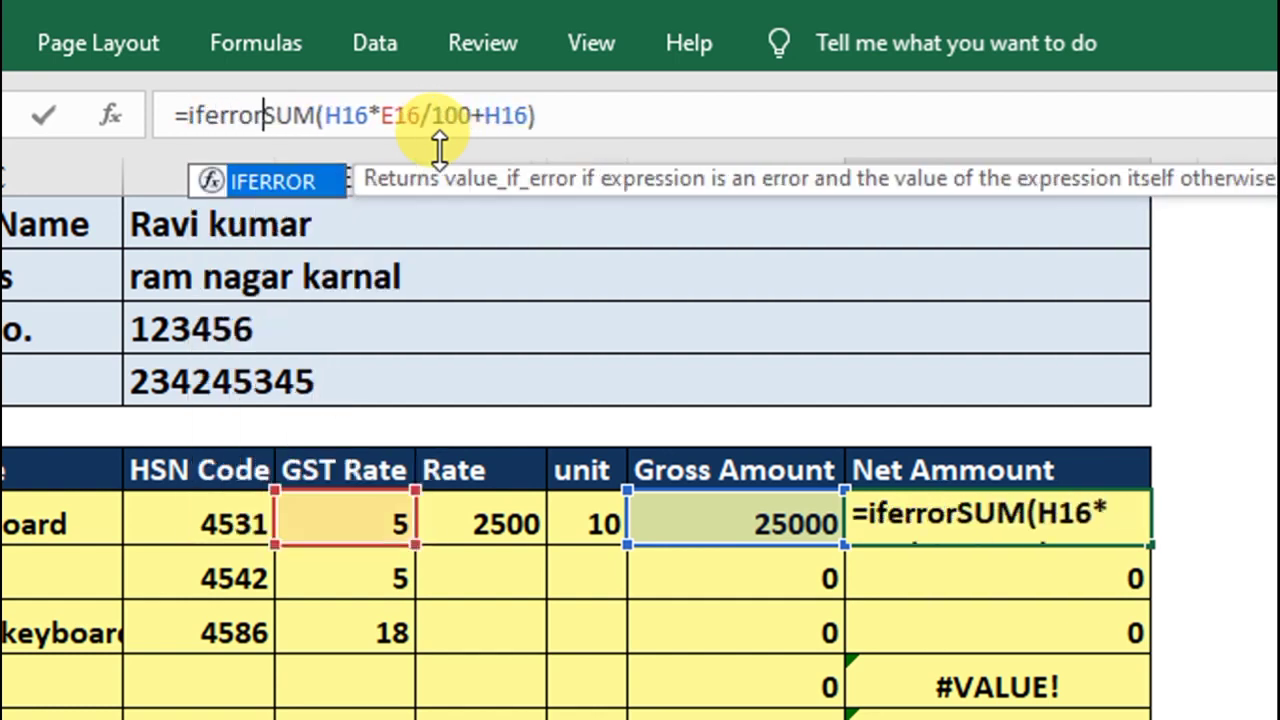
{"action": "type", "text": "("}
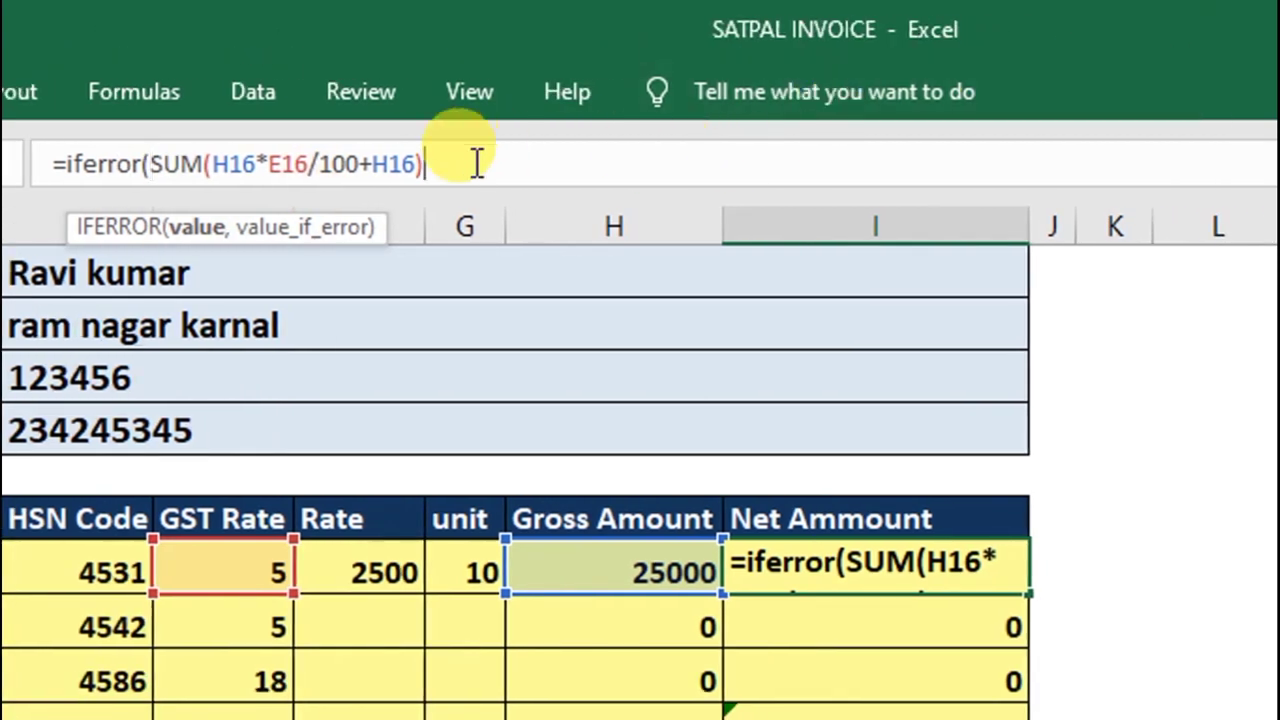
{"action": "type", "text": ","}
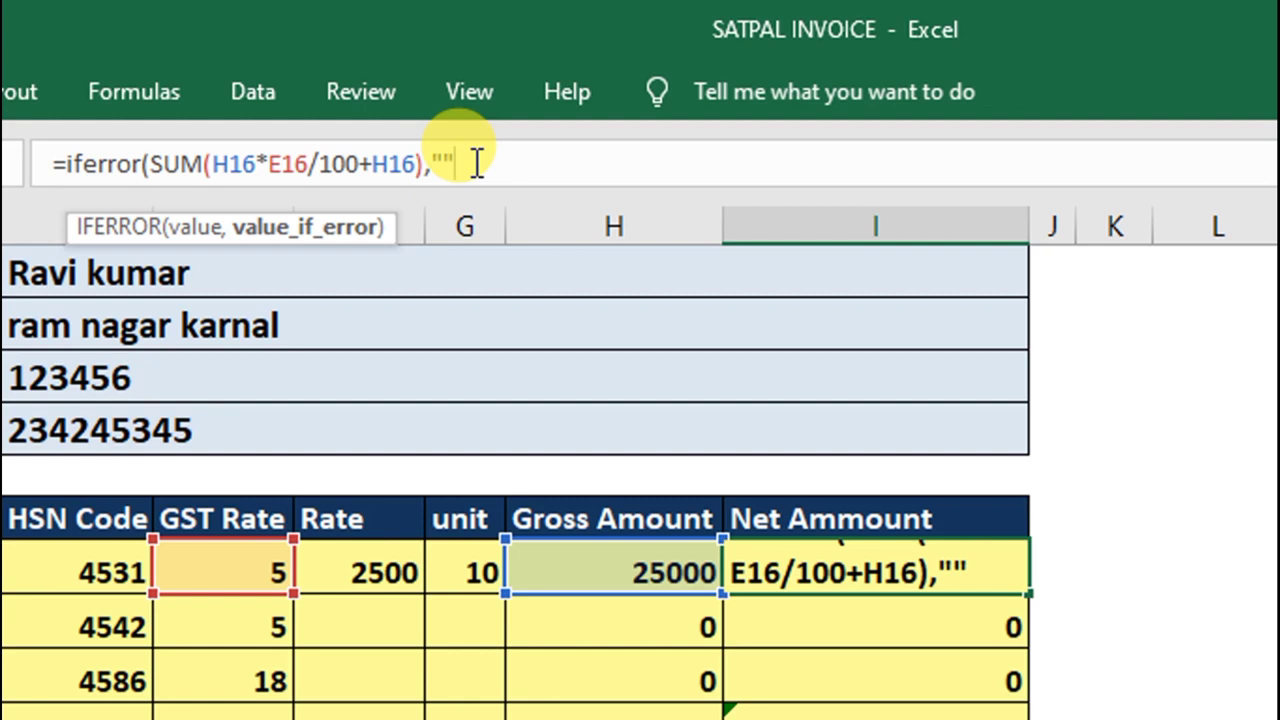
{"action": "type", "text": ")"}
{"action": "key", "text": "Return"}
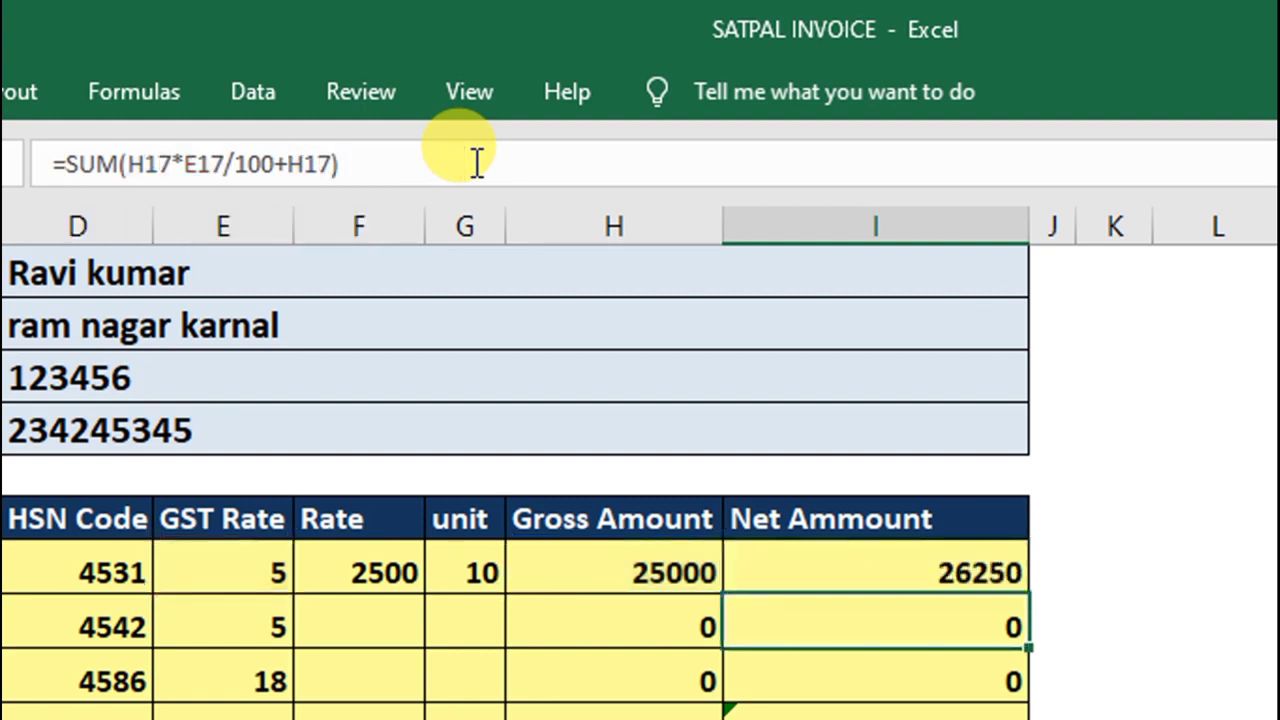
{"action": "left_click", "coordinate": [823, 568]}
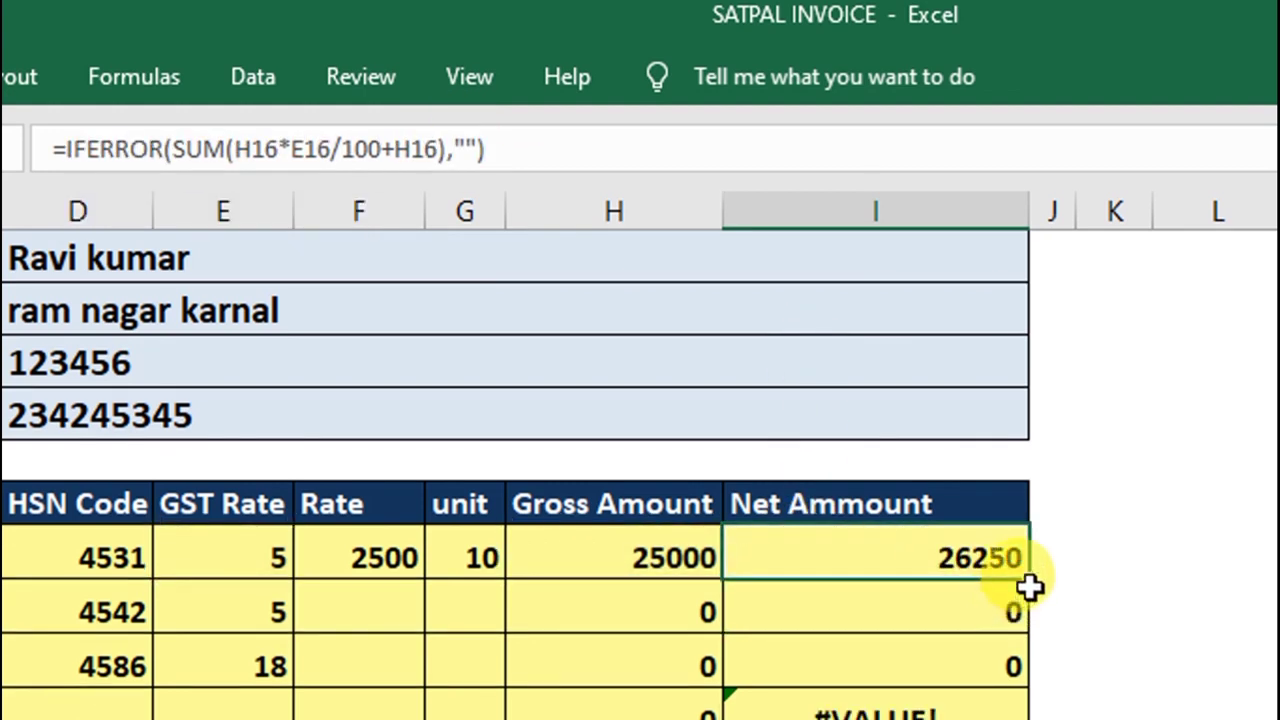
{"action": "left_click_drag", "start_coordinate": [1032, 585], "coordinate": [1008, 600]}
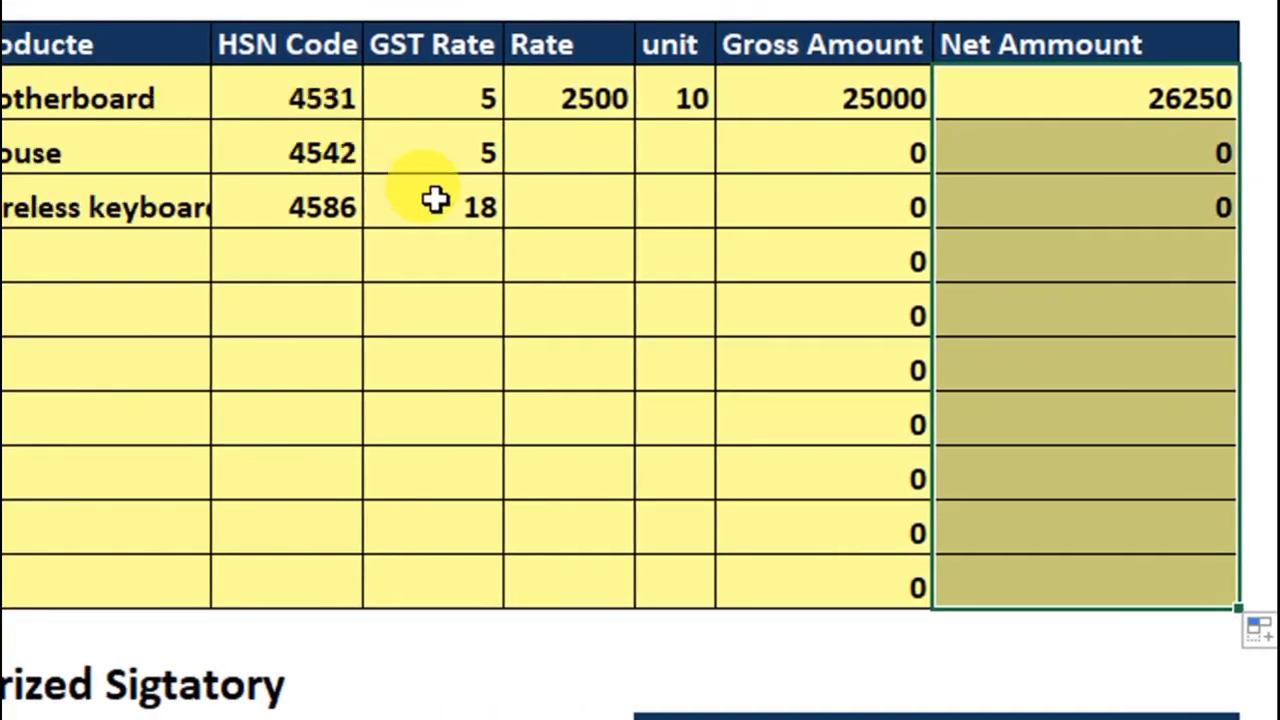
- Add Ram as the fourth product in the empty row below Wireless keyboard
{"action": "left_click", "coordinate": [150, 258]}
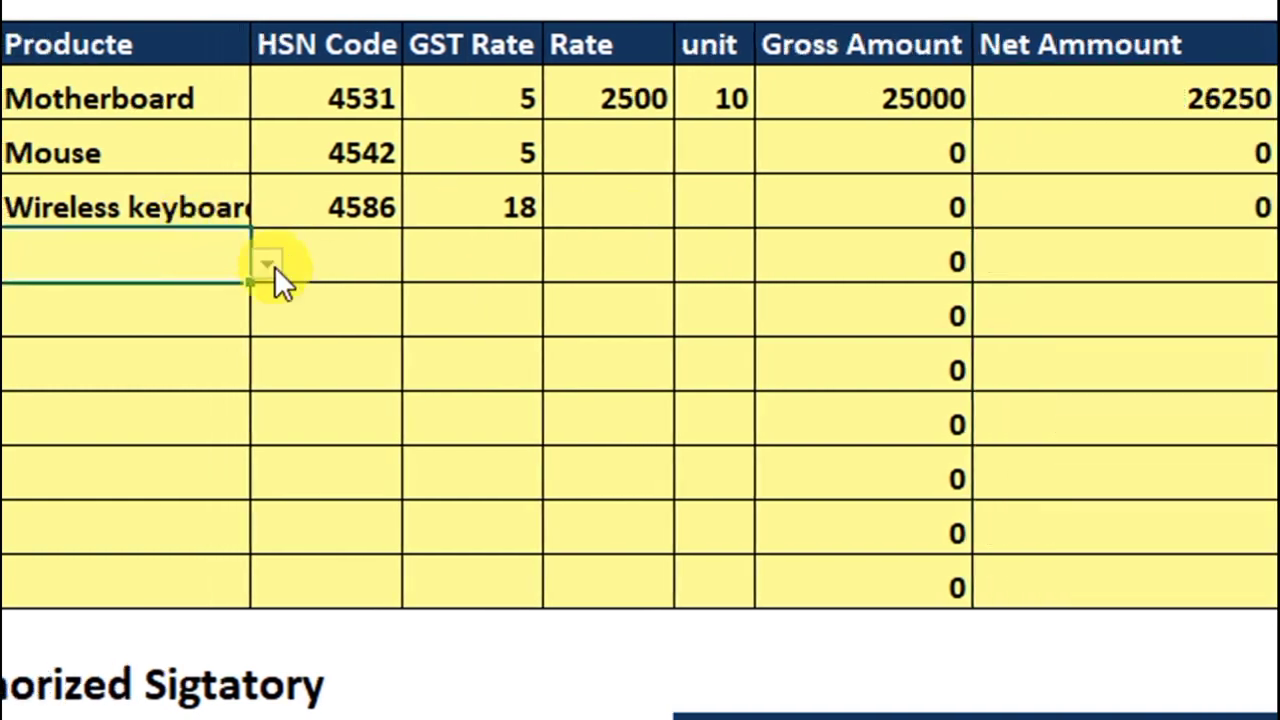
{"action": "left_click", "coordinate": [277, 265]}
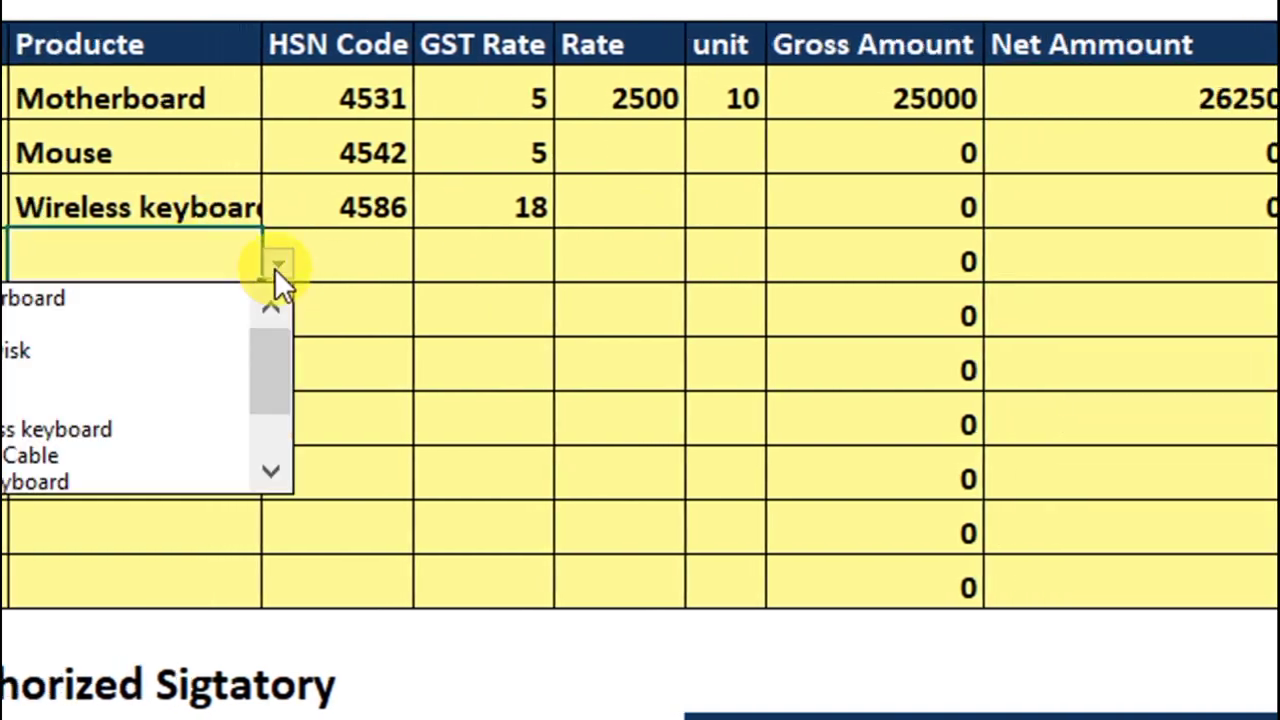
{"action": "left_click", "coordinate": [185, 402]}
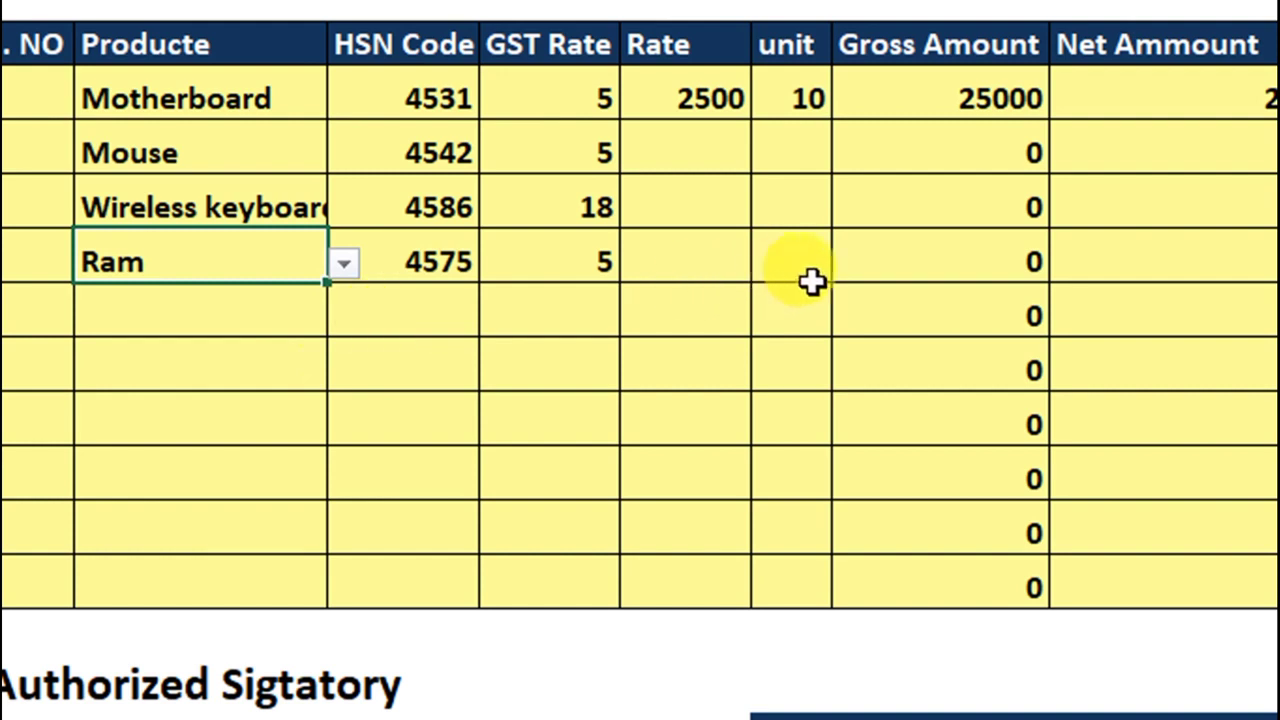
- Copy the Motherboard Rate formula down column F, showing 160, 1100 and 1600
{"action": "left_click", "coordinate": [955, 261]}
{"action": "left_click", "coordinate": [806, 151]}
{"action": "left_click", "coordinate": [745, 104]}
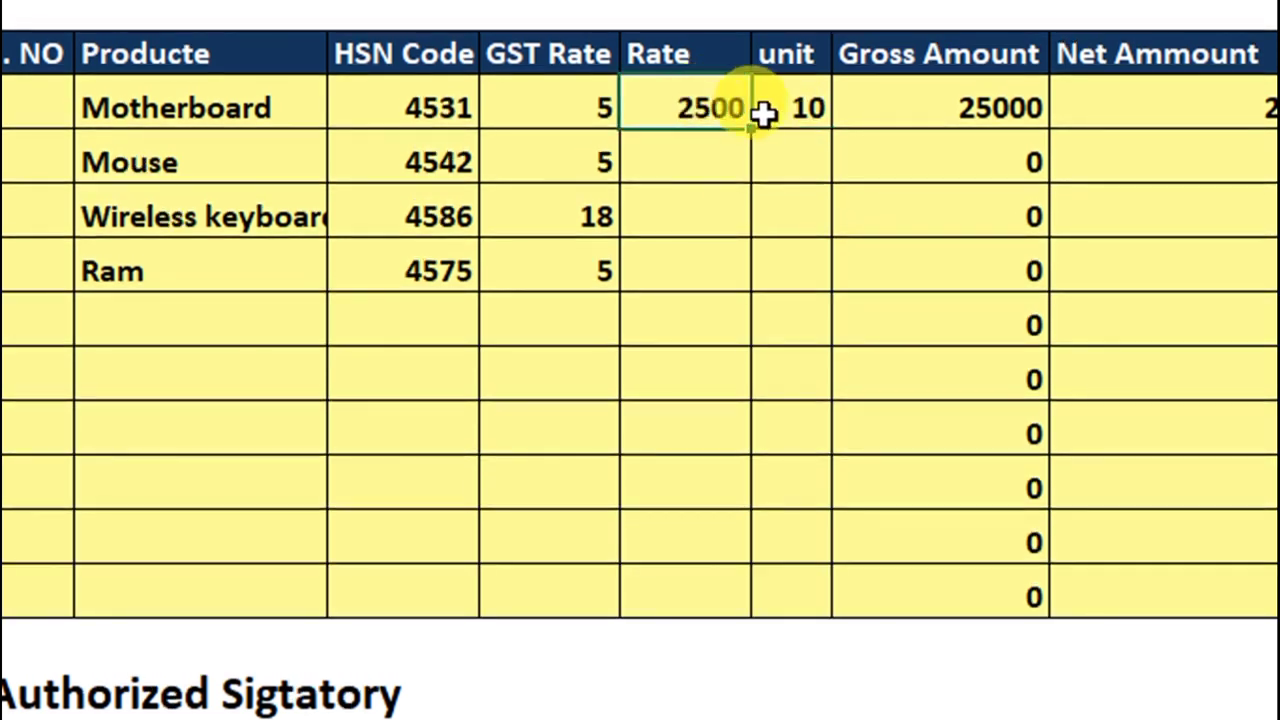
{"action": "left_click", "coordinate": [707, 160]}
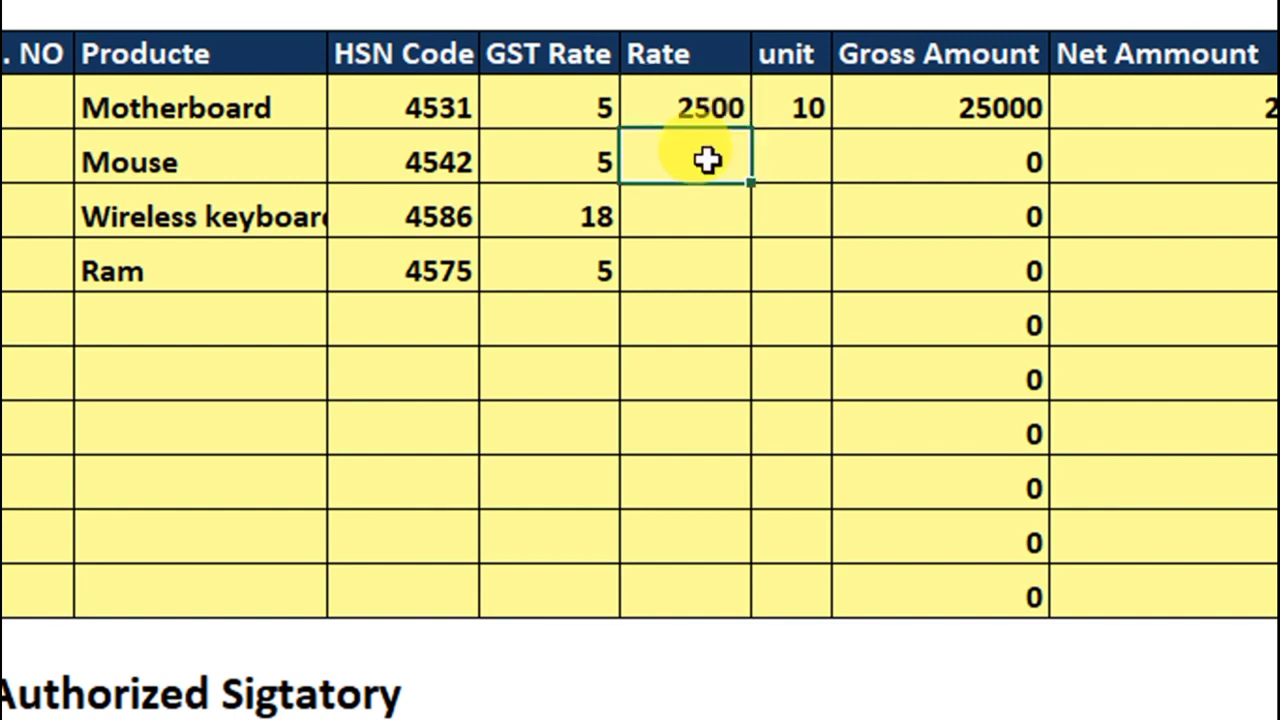
{"action": "left_click", "coordinate": [735, 122]}
{"action": "left_click_drag", "start_coordinate": [748, 133], "coordinate": [785, 594]}
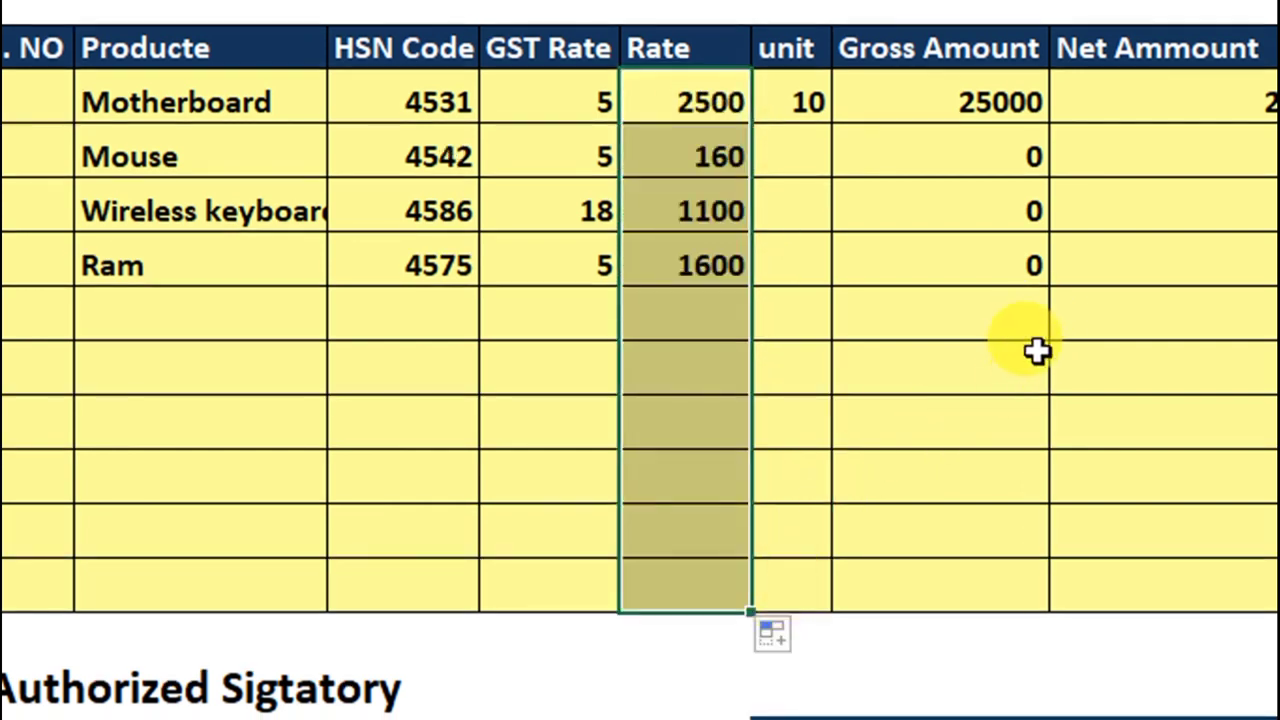
{"action": "left_click", "coordinate": [800, 108]}
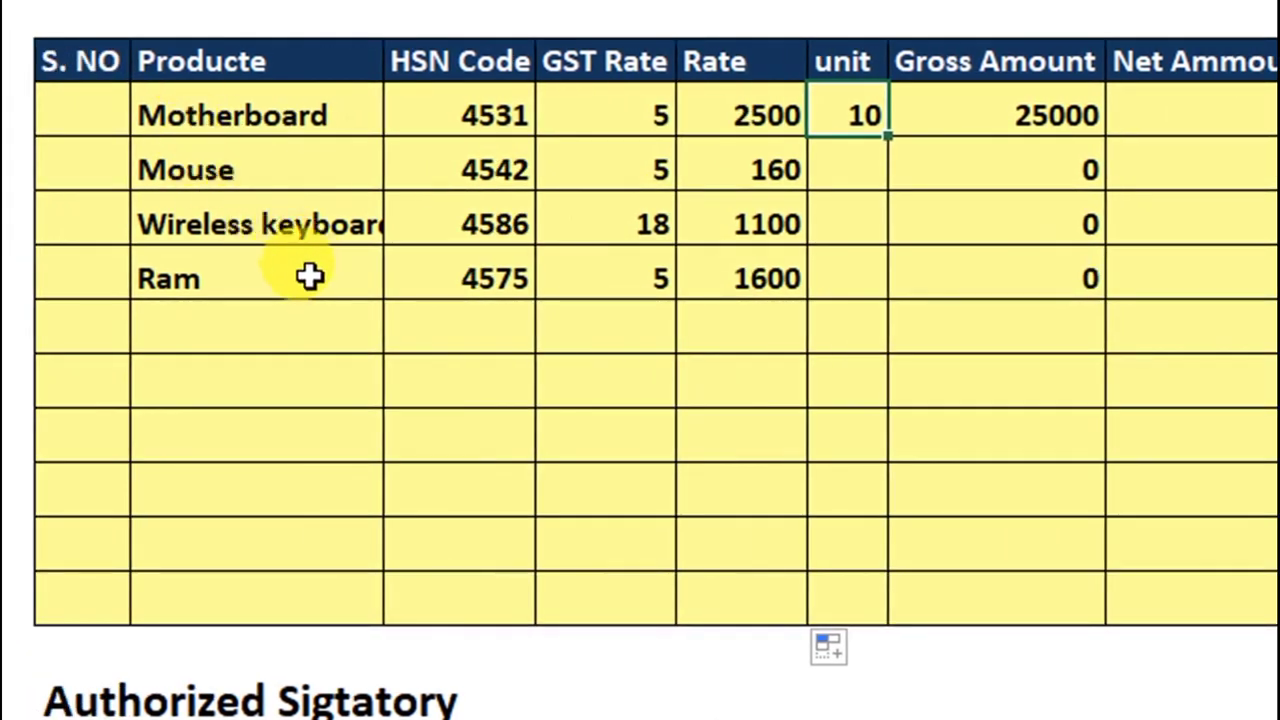
- Clear all four products: Ram, Wireless keyboard, Mouse and Motherboard
{"action": "left_click", "coordinate": [310, 279]}
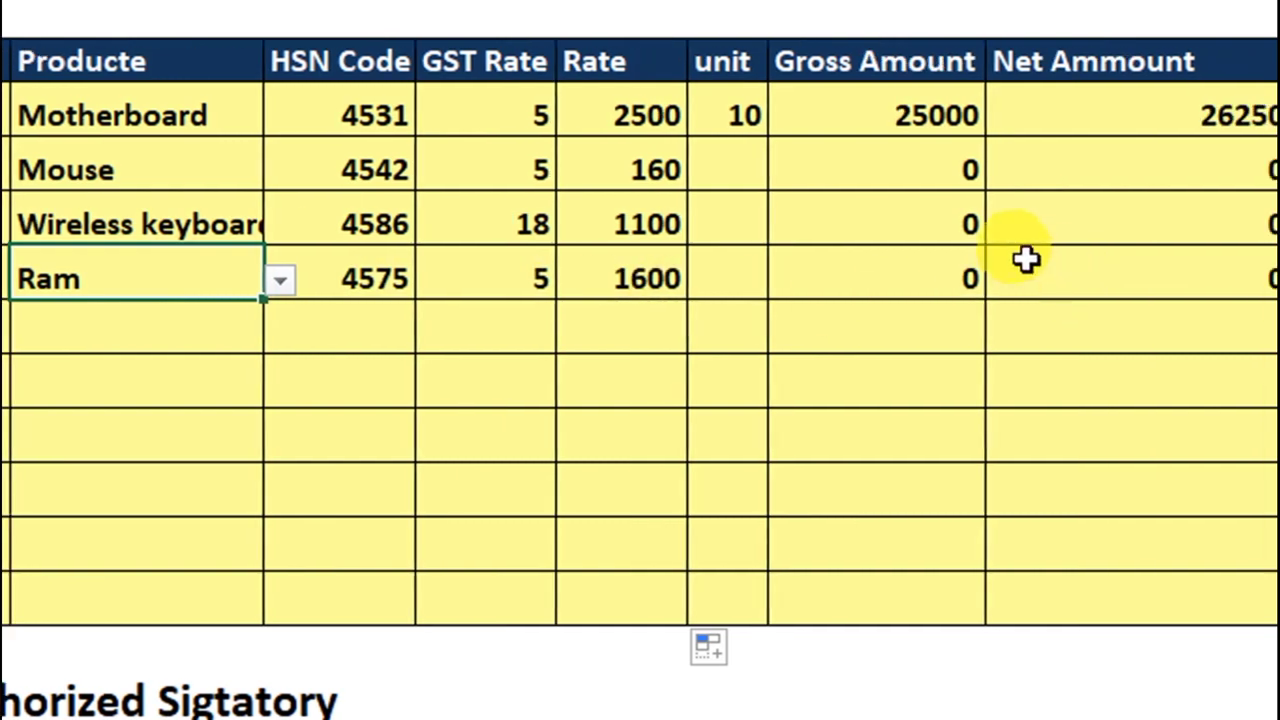
{"action": "key", "text": "Delete"}
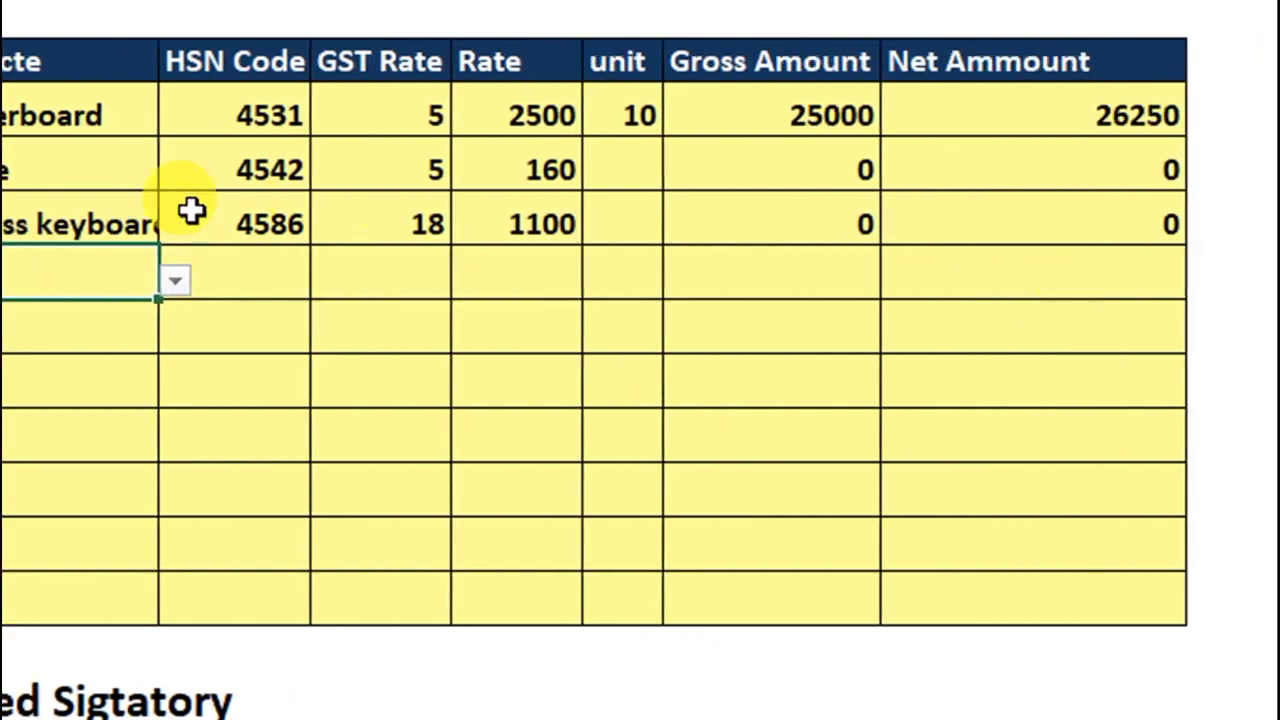
{"action": "left_click", "coordinate": [193, 221]}
{"action": "key", "text": "Delete"}
{"action": "left_click", "coordinate": [203, 169]}
{"action": "key", "text": "Delete"}
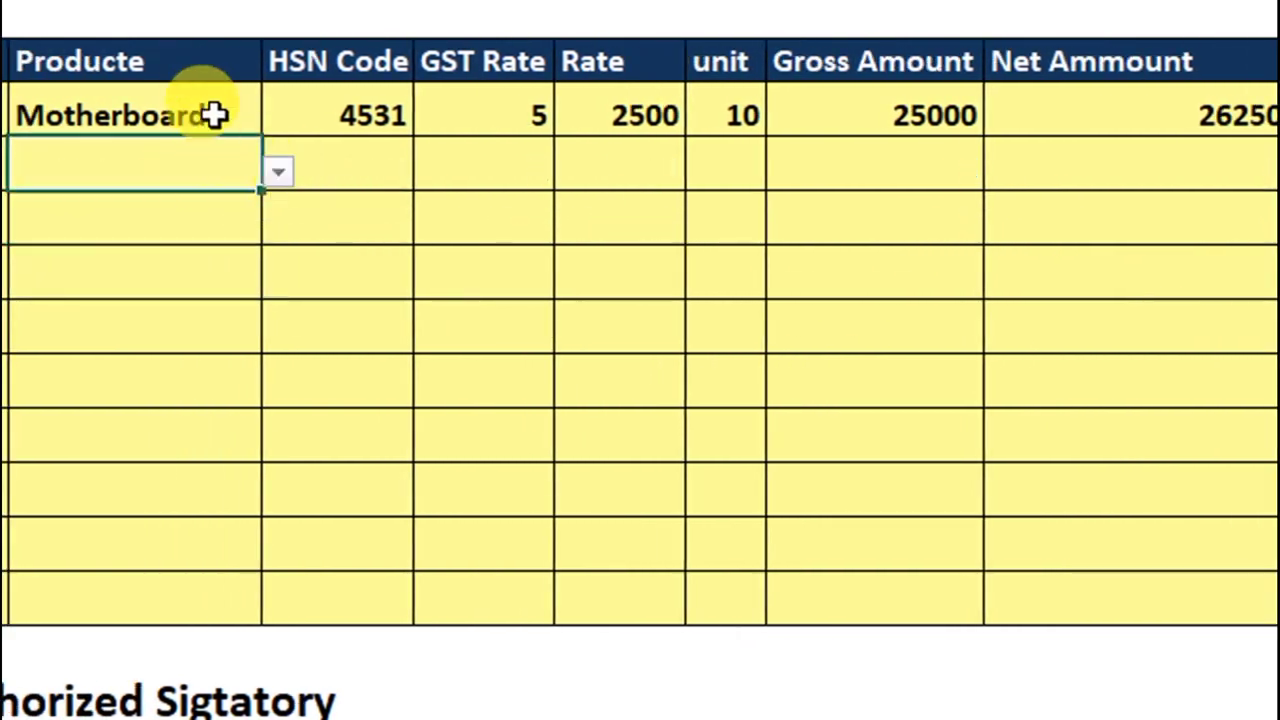
{"action": "left_click", "coordinate": [214, 114]}
{"action": "key", "text": "Delete"}
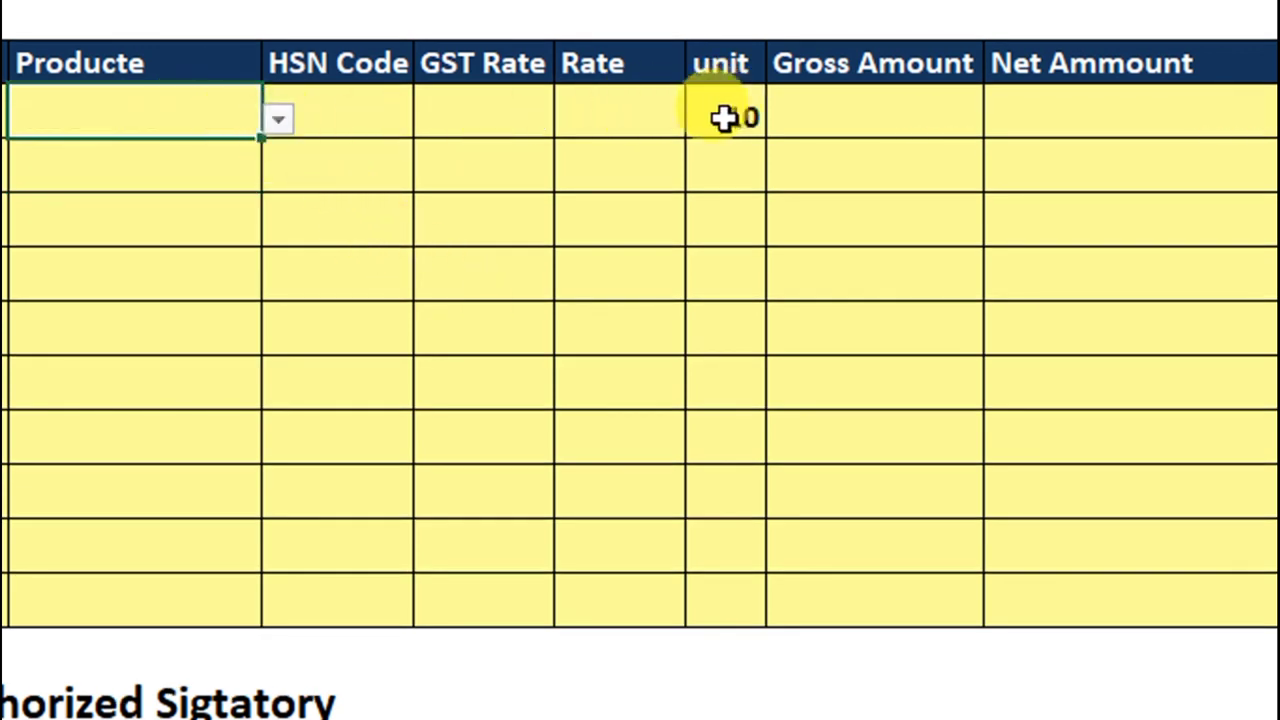
- Pick Motherboard at 15 units for the first line and Mouse for the second line
{"action": "left_click", "coordinate": [280, 118]}
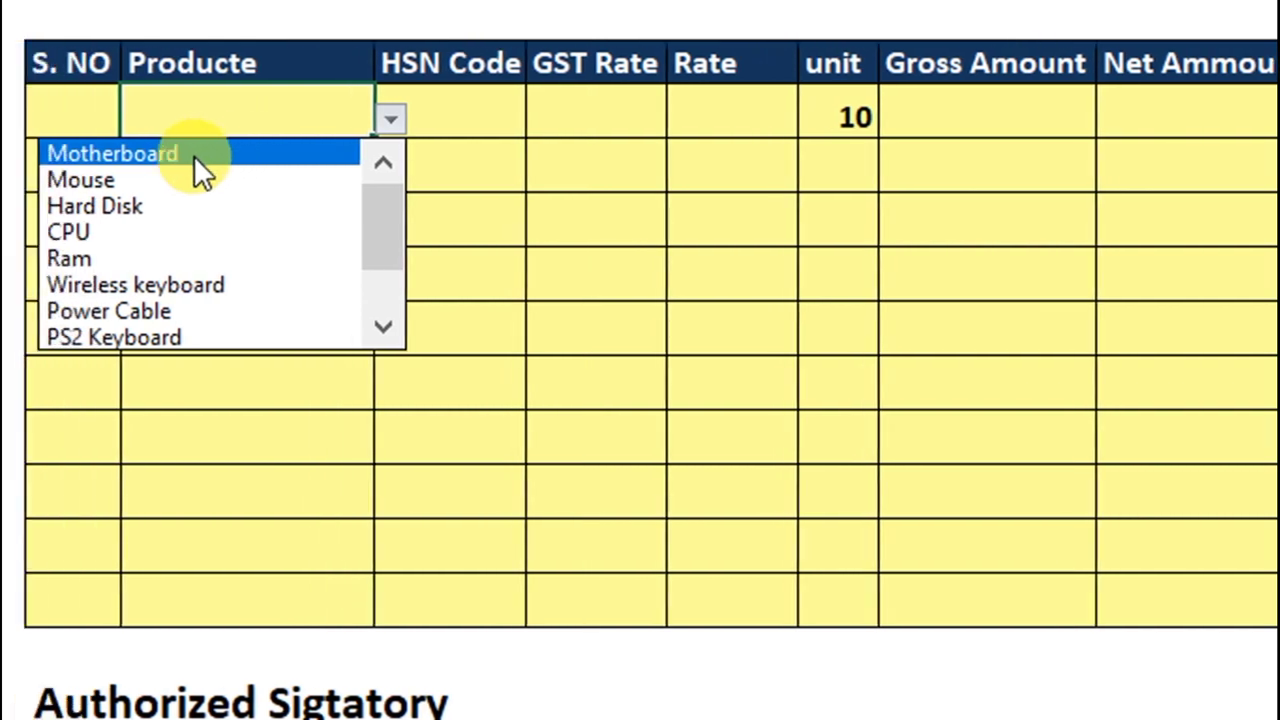
{"action": "left_click", "coordinate": [197, 160]}
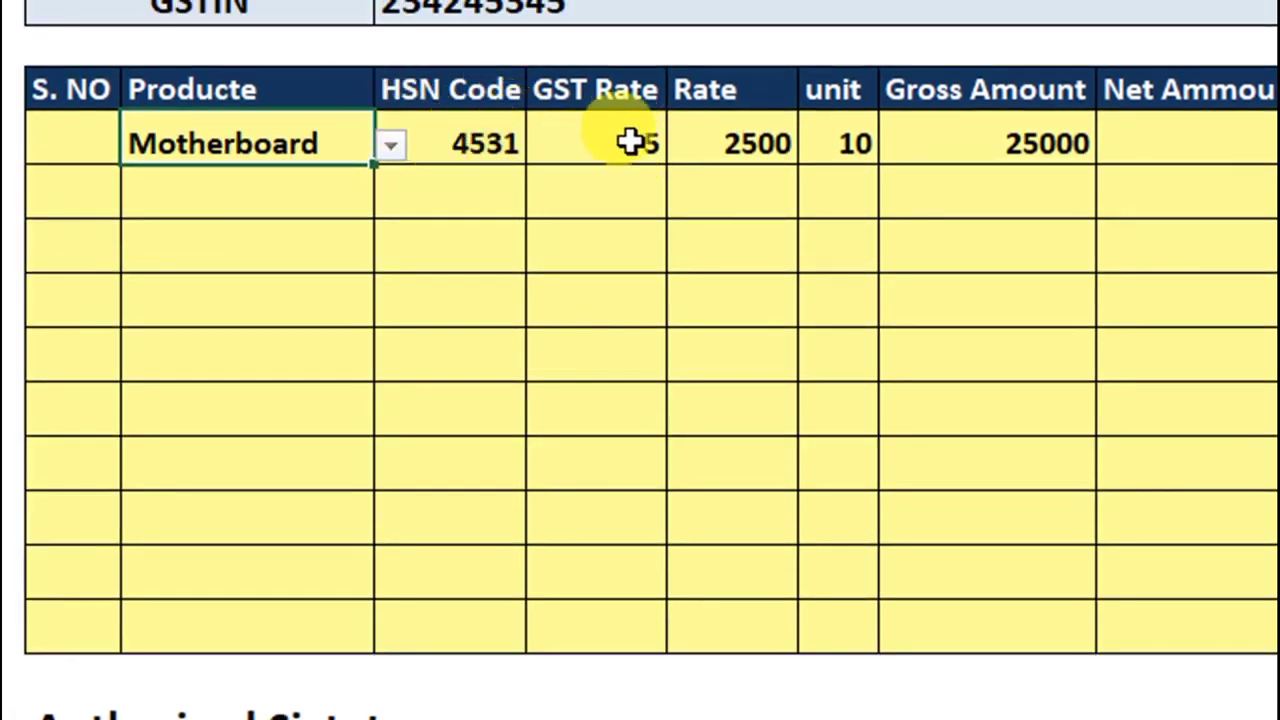
{"action": "left_click", "coordinate": [856, 148]}
{"action": "type", "text": "15"}
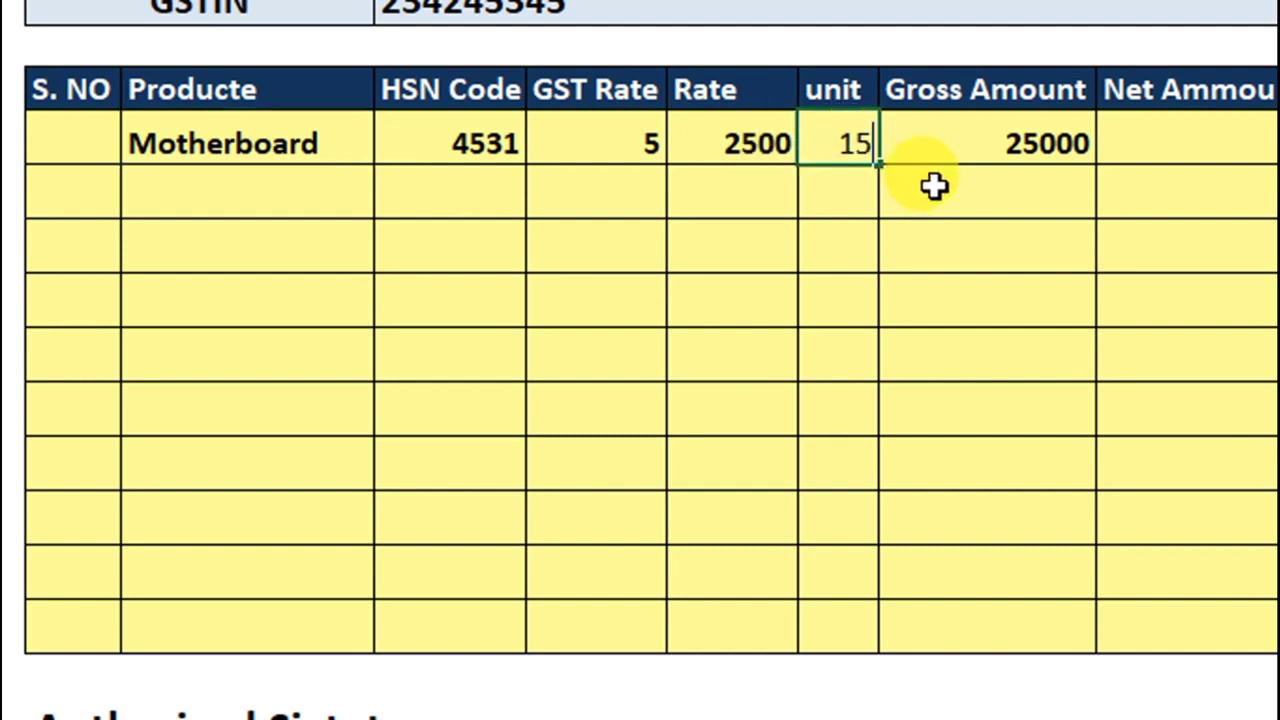
{"action": "left_click", "coordinate": [971, 197]}
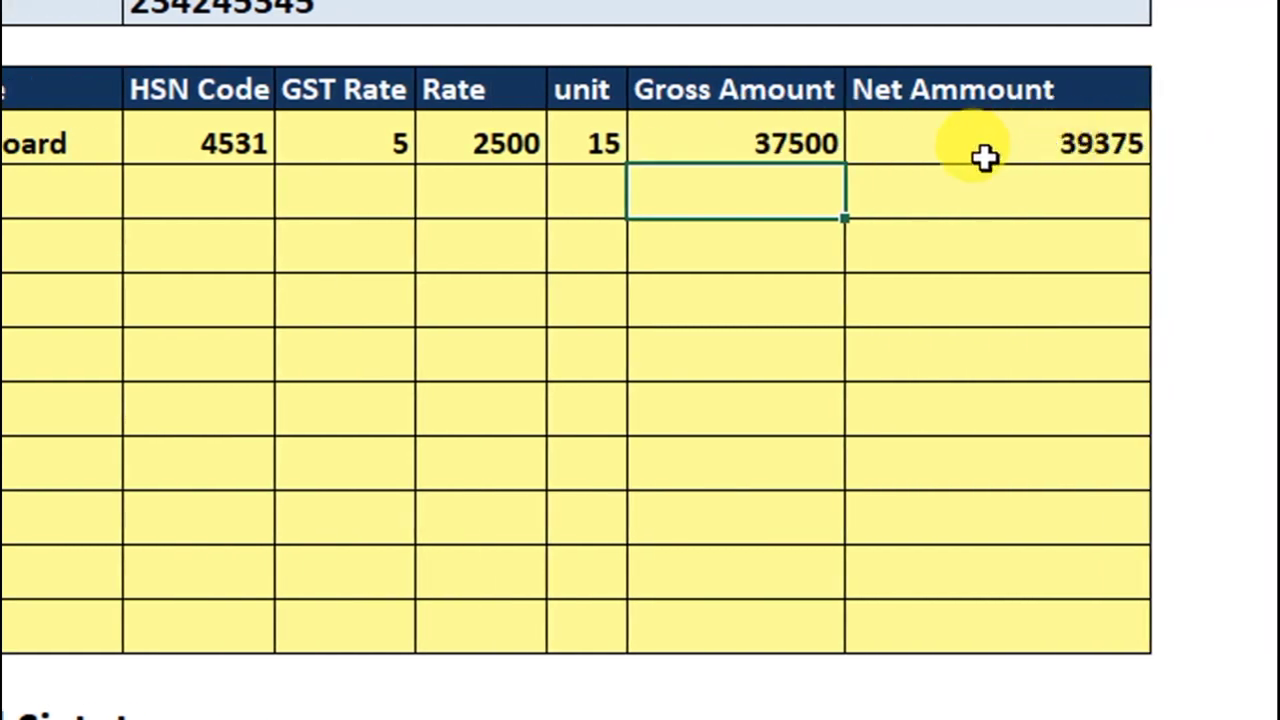
{"action": "scroll", "coordinate": [987, 170], "scroll_direction": "down", "scroll_amount": 1}
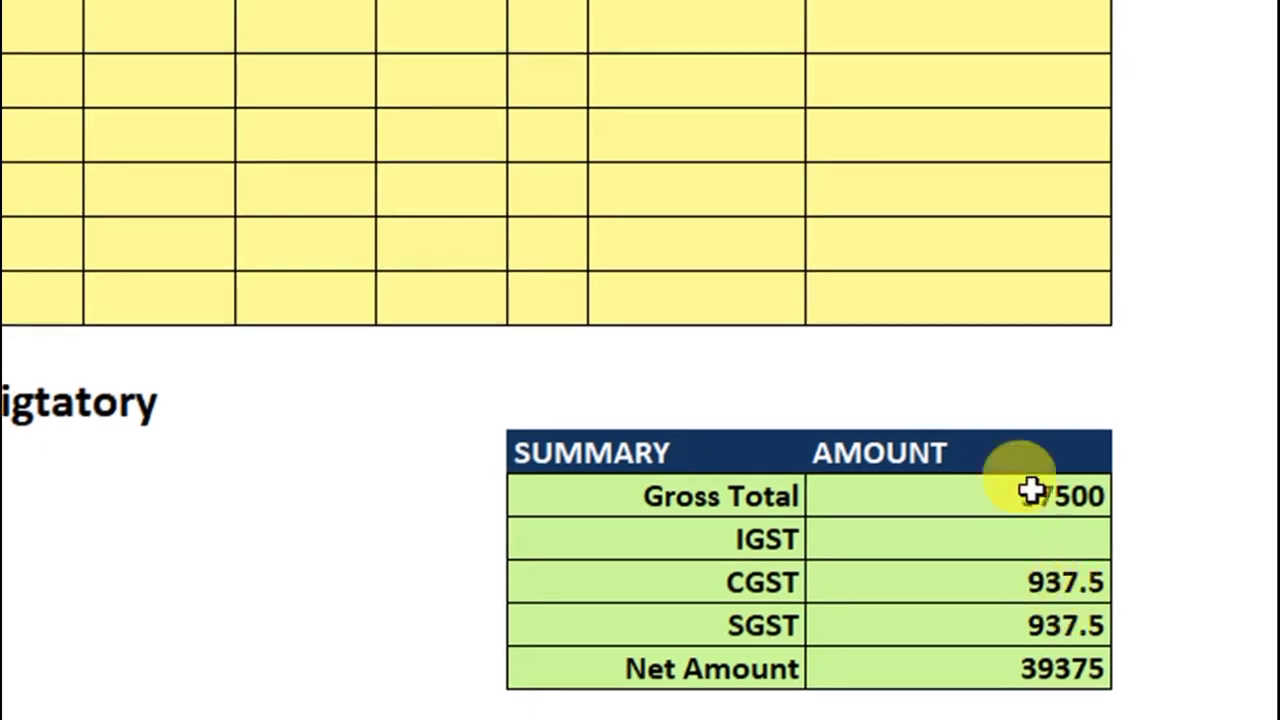
{"action": "scroll", "coordinate": [850, 380], "scroll_direction": "up", "scroll_amount": 3}
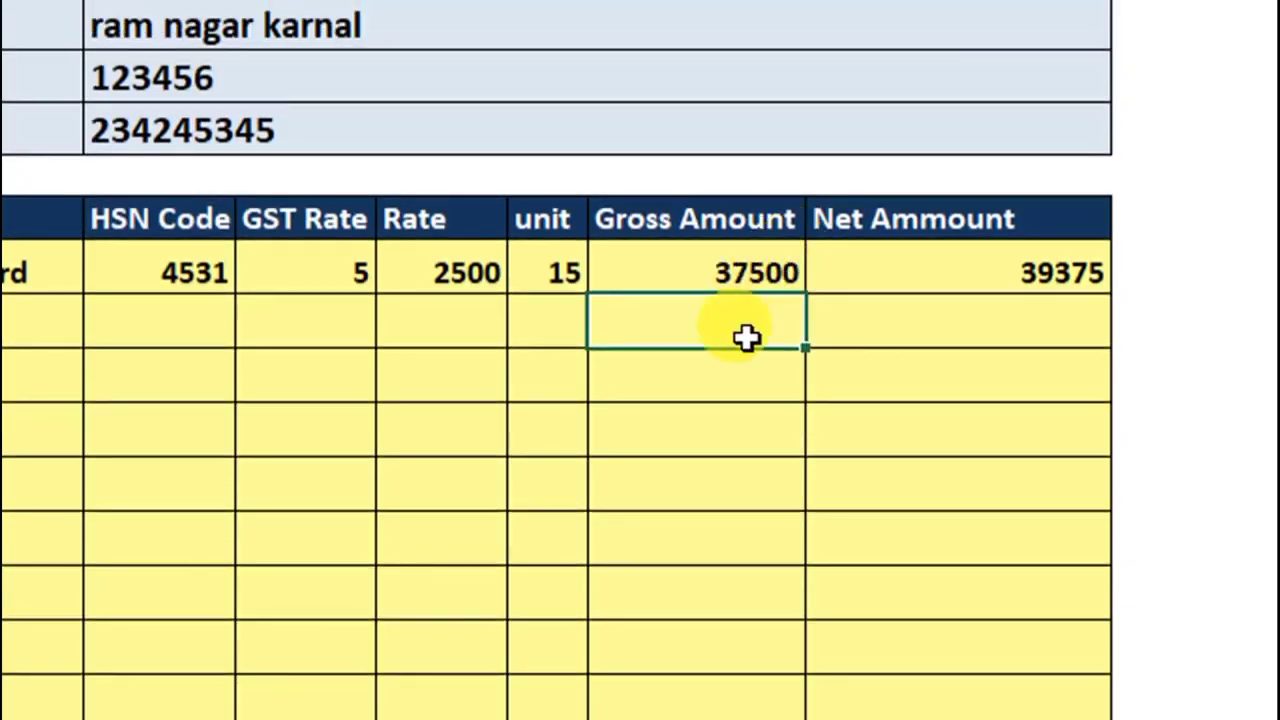
{"action": "left_click", "coordinate": [205, 325]}
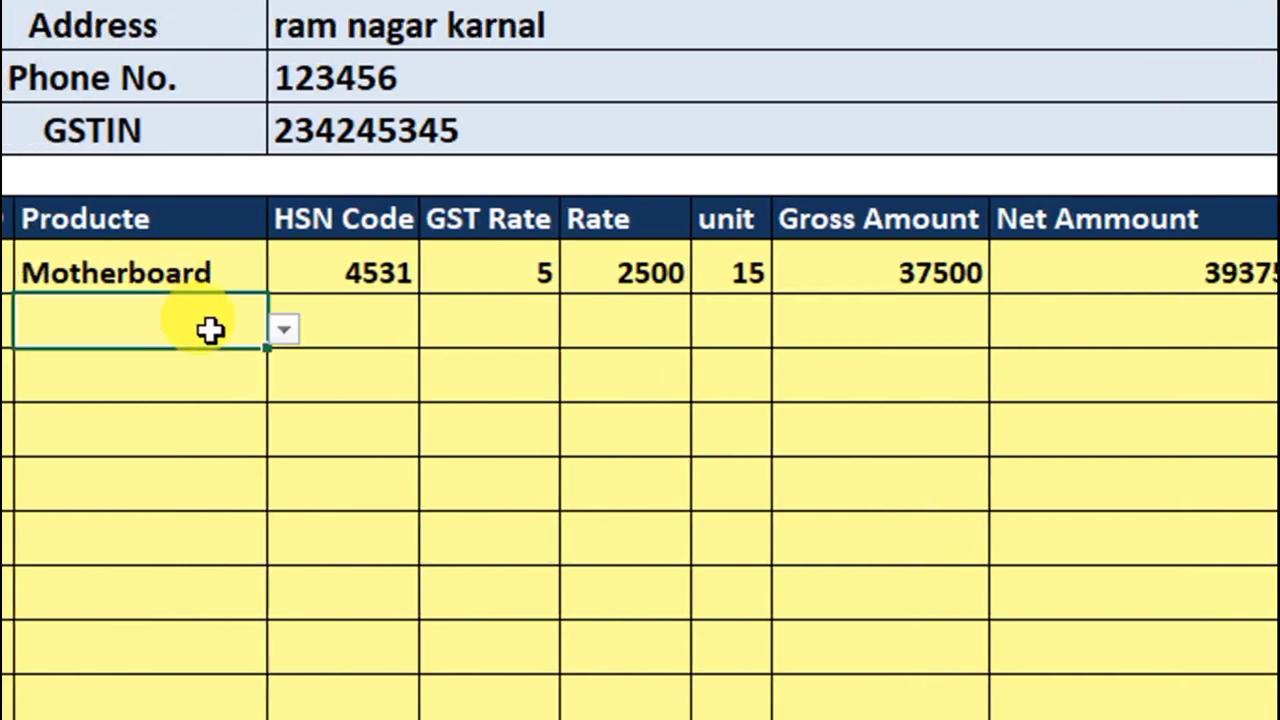
{"action": "left_click", "coordinate": [288, 331]}
{"action": "left_click", "coordinate": [150, 388]}
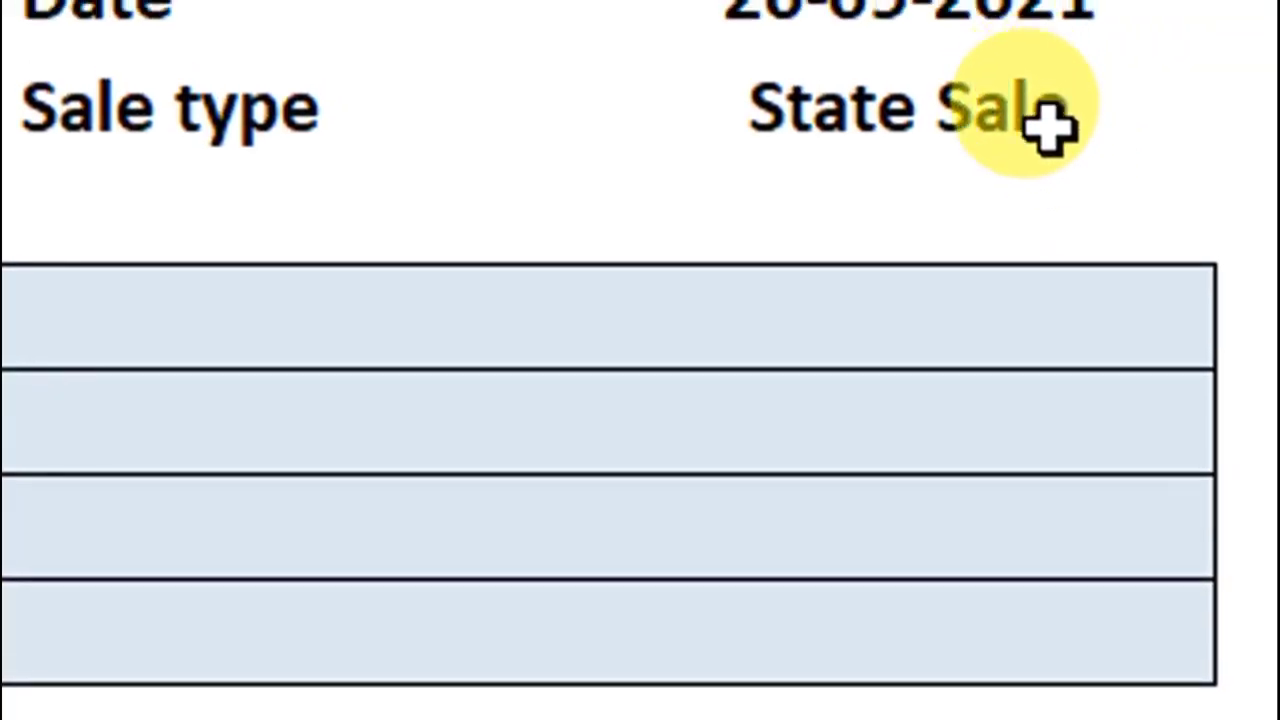
{"action": "scroll", "coordinate": [650, 180], "scroll_direction": "up", "scroll_amount": 1}
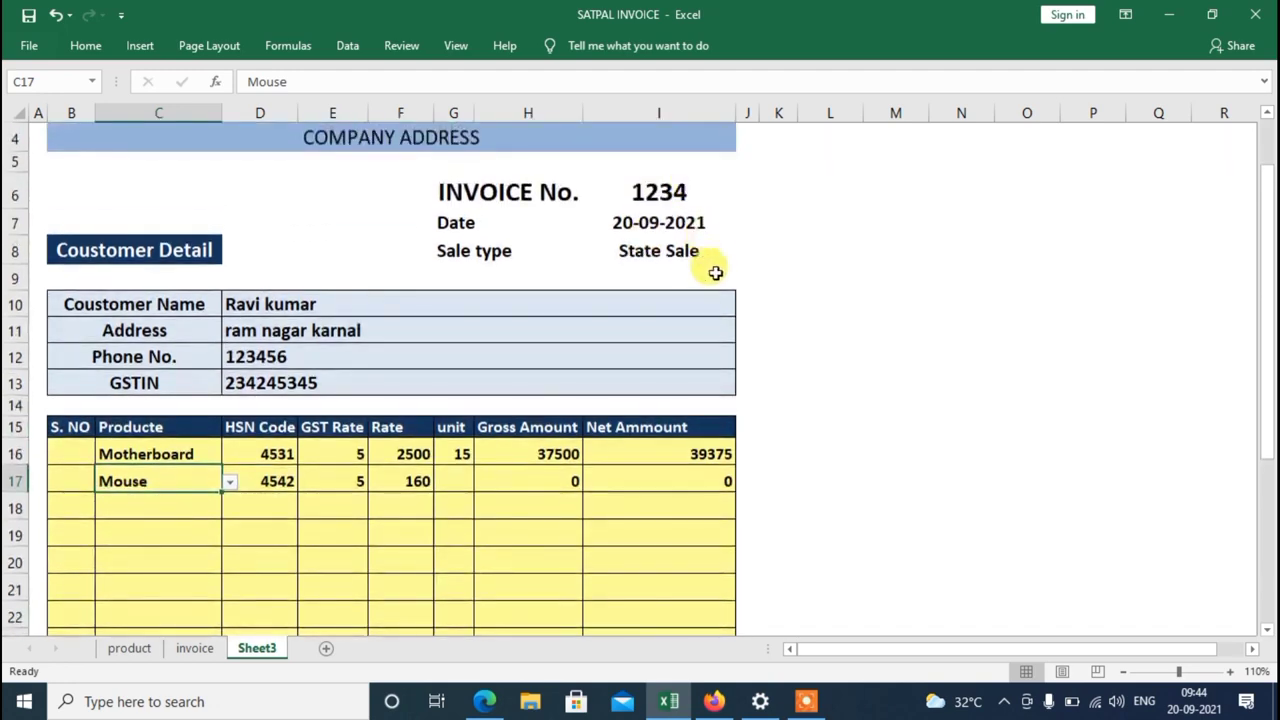
{"action": "left_click", "coordinate": [693, 251]}
{"action": "left_click", "coordinate": [744, 256]}
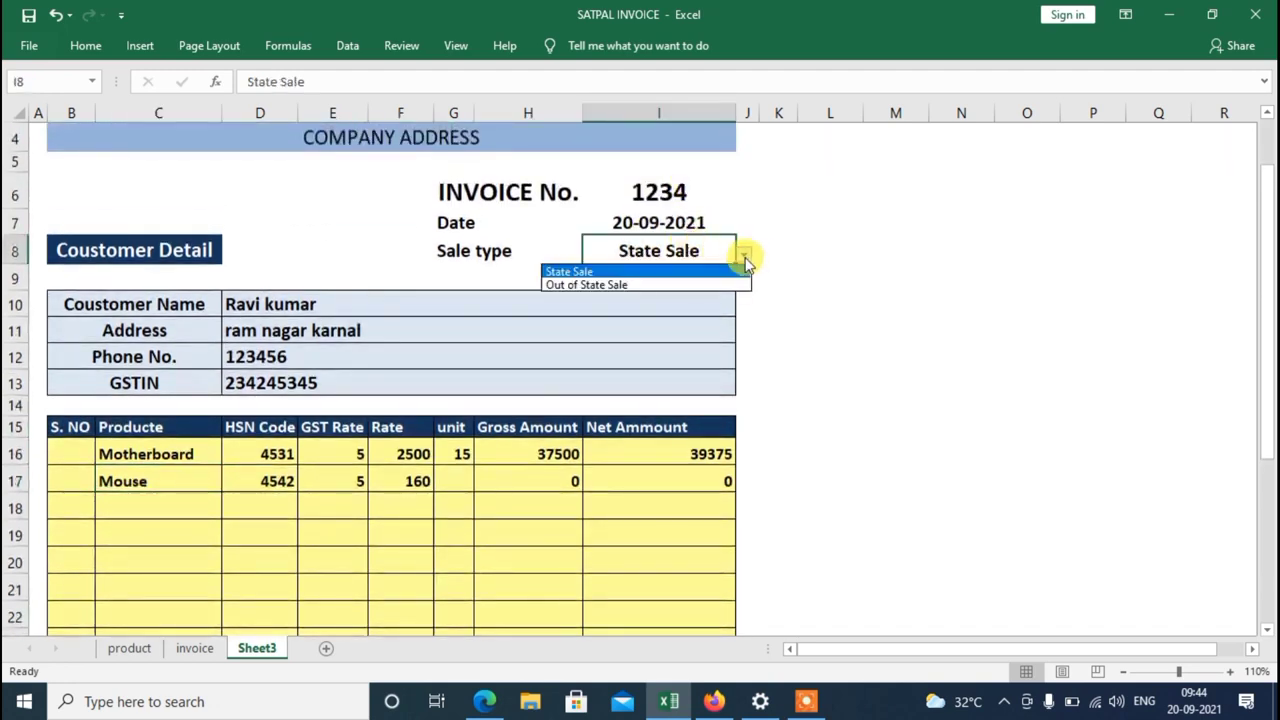
{"action": "left_click", "coordinate": [666, 287]}
{"action": "scroll", "coordinate": [713, 498], "scroll_direction": "down", "scroll_amount": 3}
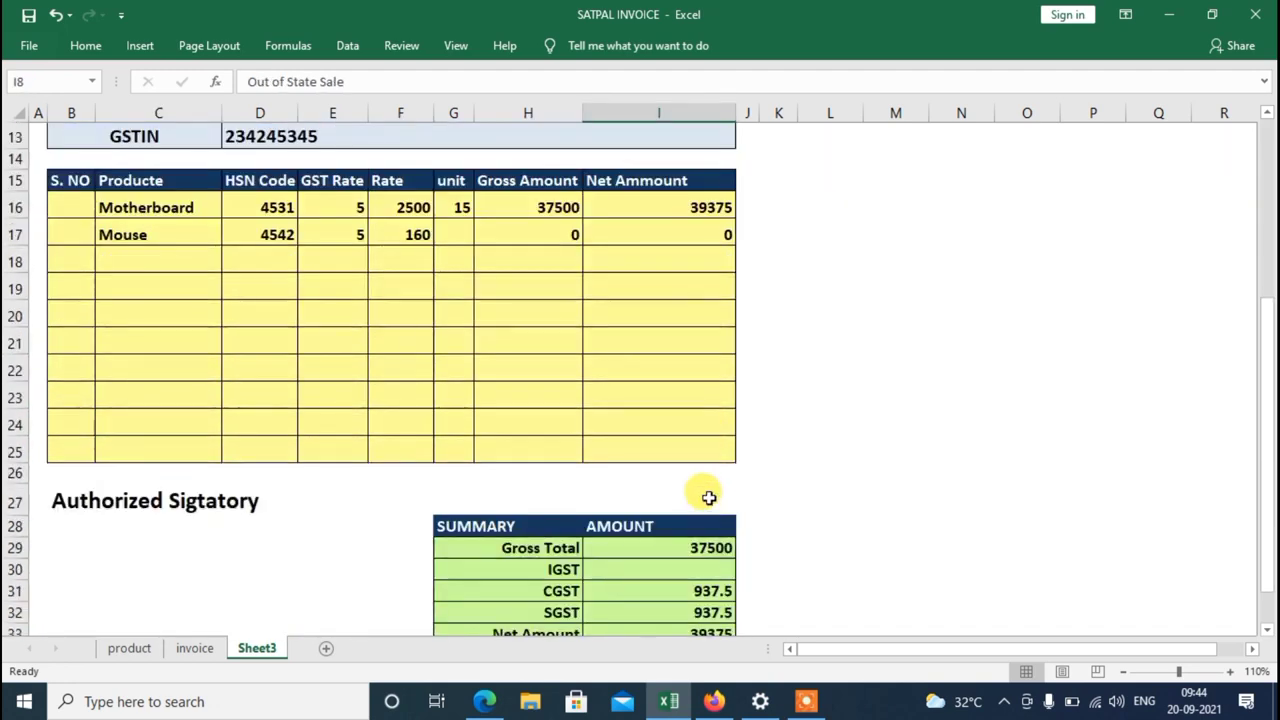
{"action": "scroll", "coordinate": [709, 494], "scroll_direction": "down", "scroll_amount": 2}
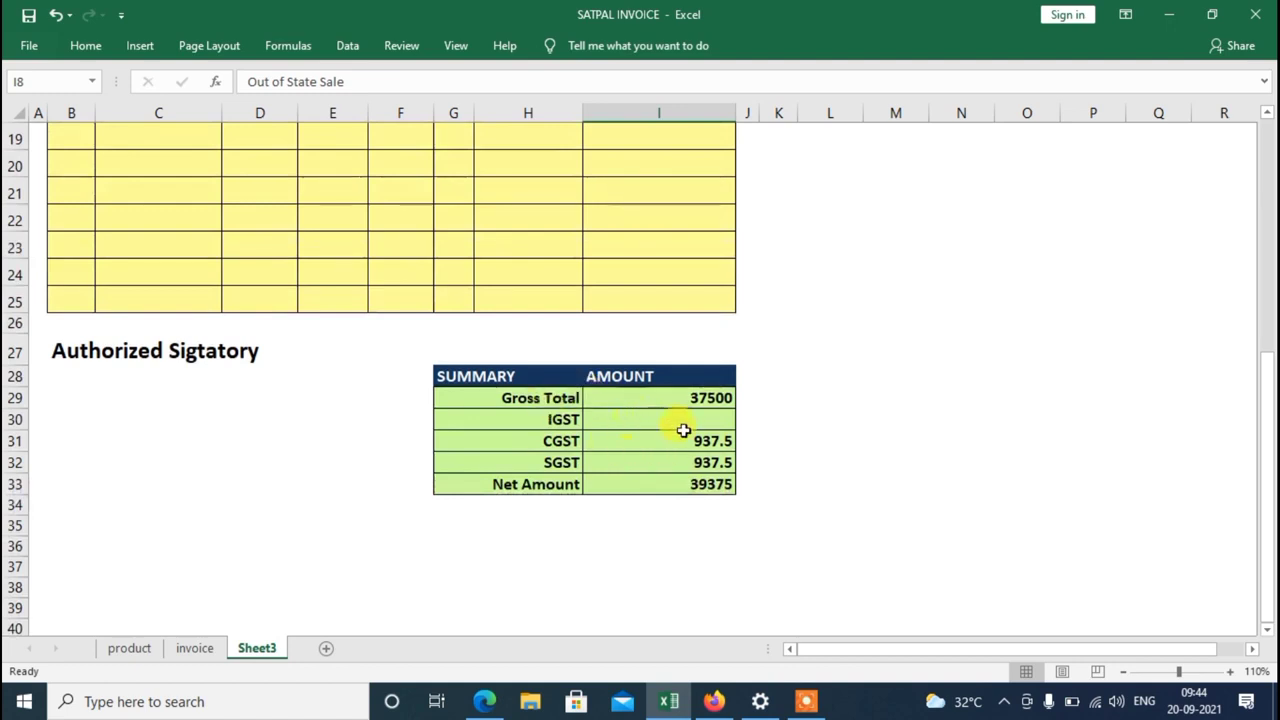
{"action": "scroll", "coordinate": [683, 430], "scroll_direction": "up", "scroll_amount": 3}
{"action": "scroll", "coordinate": [726, 256], "scroll_direction": "up", "scroll_amount": 1}
{"action": "left_click", "coordinate": [744, 170]}
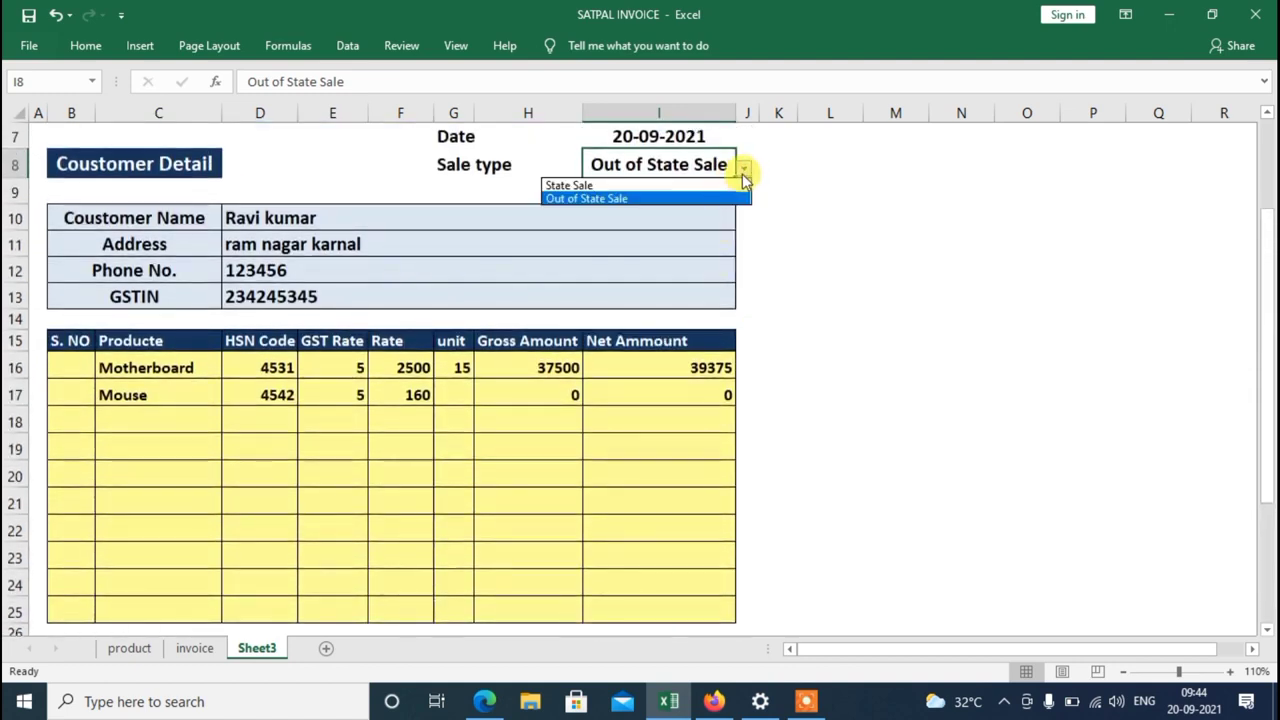
{"action": "left_click", "coordinate": [700, 185]}
{"action": "scroll", "coordinate": [720, 466], "scroll_direction": "down", "scroll_amount": 2}
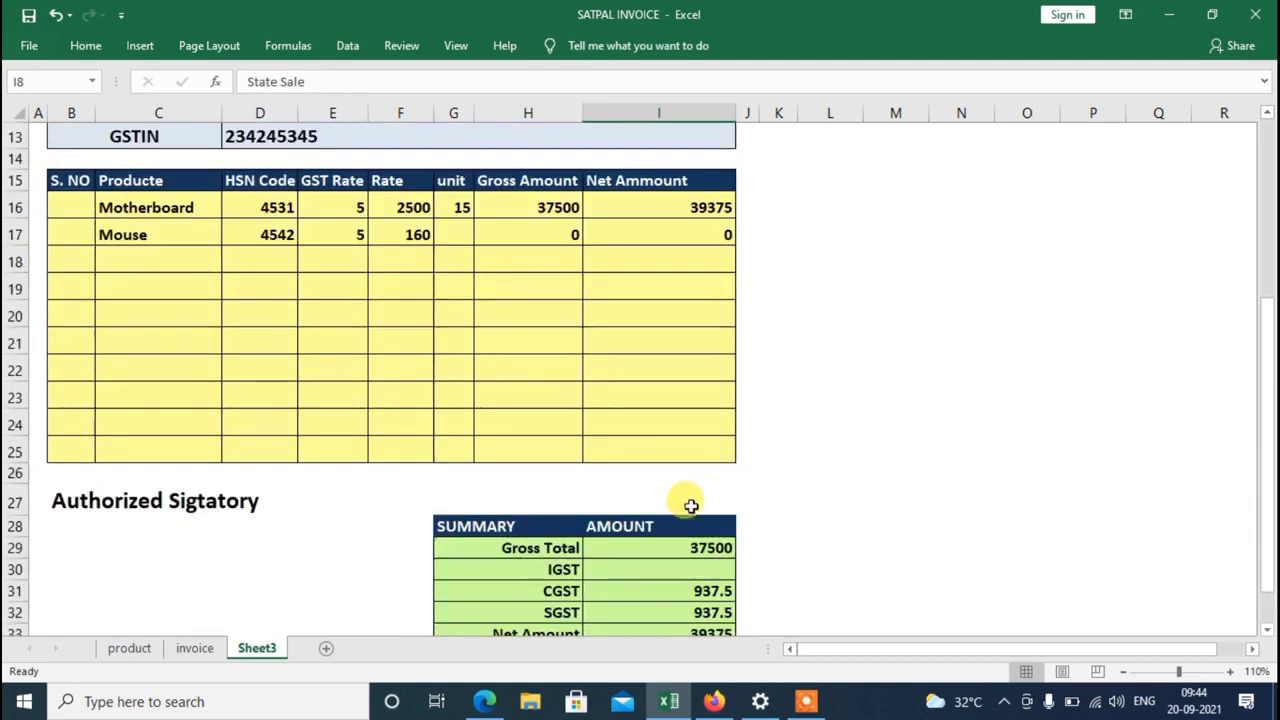
{"action": "scroll", "coordinate": [688, 497], "scroll_direction": "down", "scroll_amount": 1}
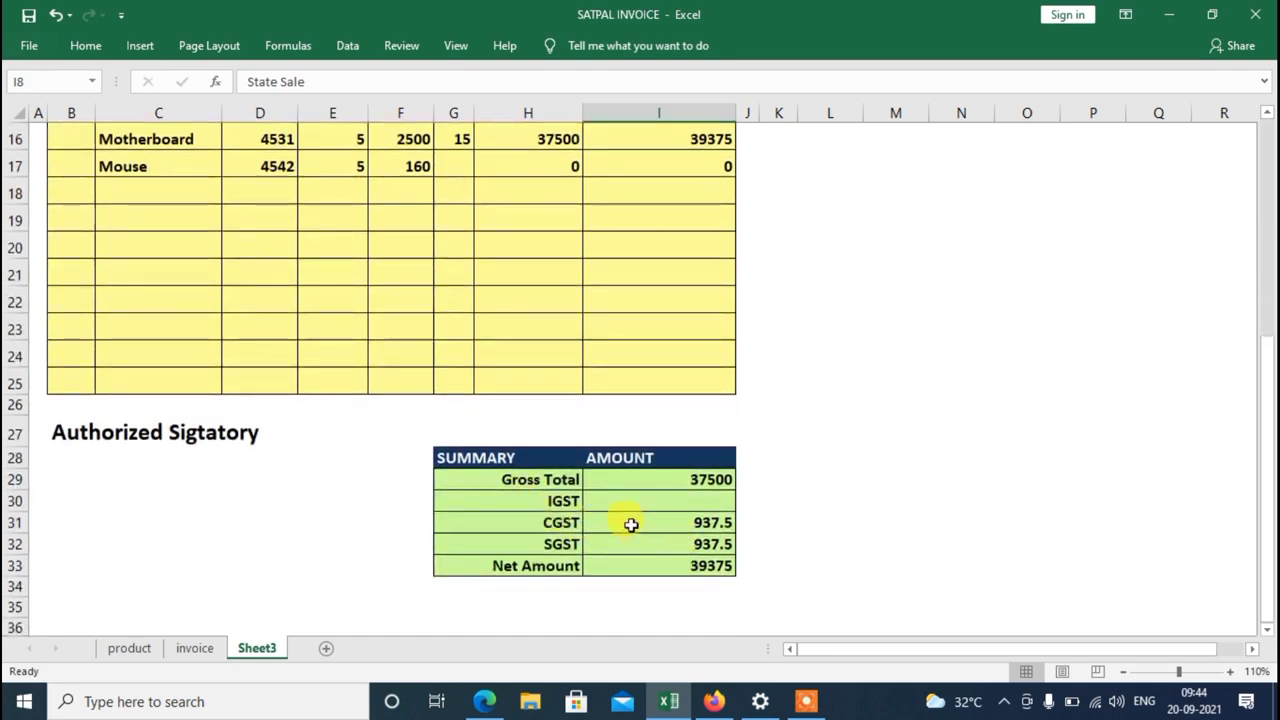
{"action": "scroll", "coordinate": [631, 525], "scroll_direction": "up", "scroll_amount": 1}
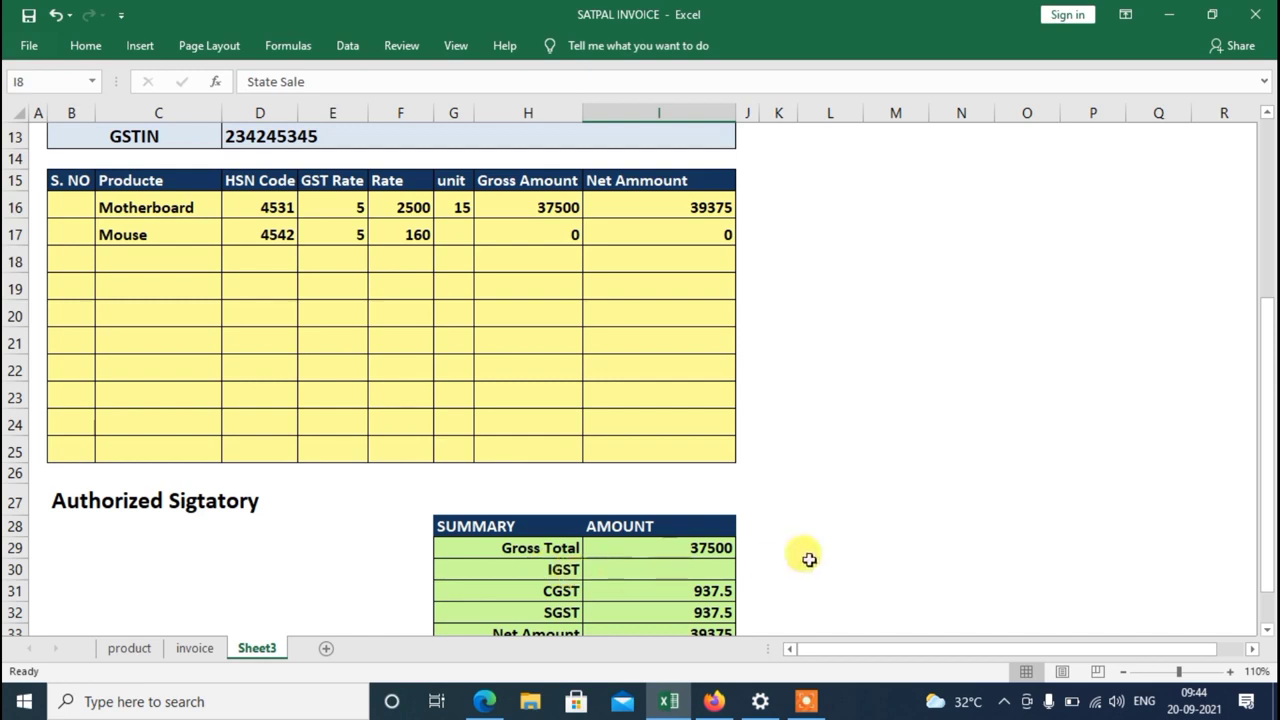
{"action": "scroll", "coordinate": [815, 545], "scroll_direction": "down", "scroll_amount": 1}
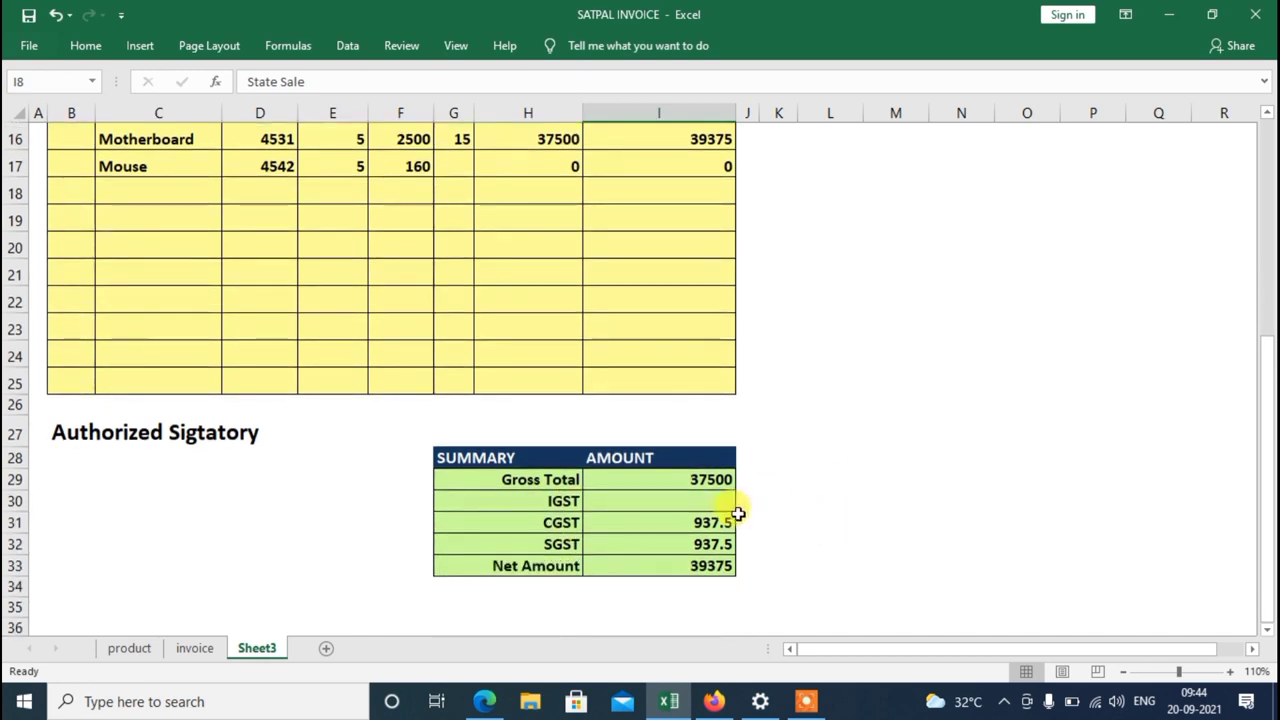
{"action": "left_click", "coordinate": [505, 500]}
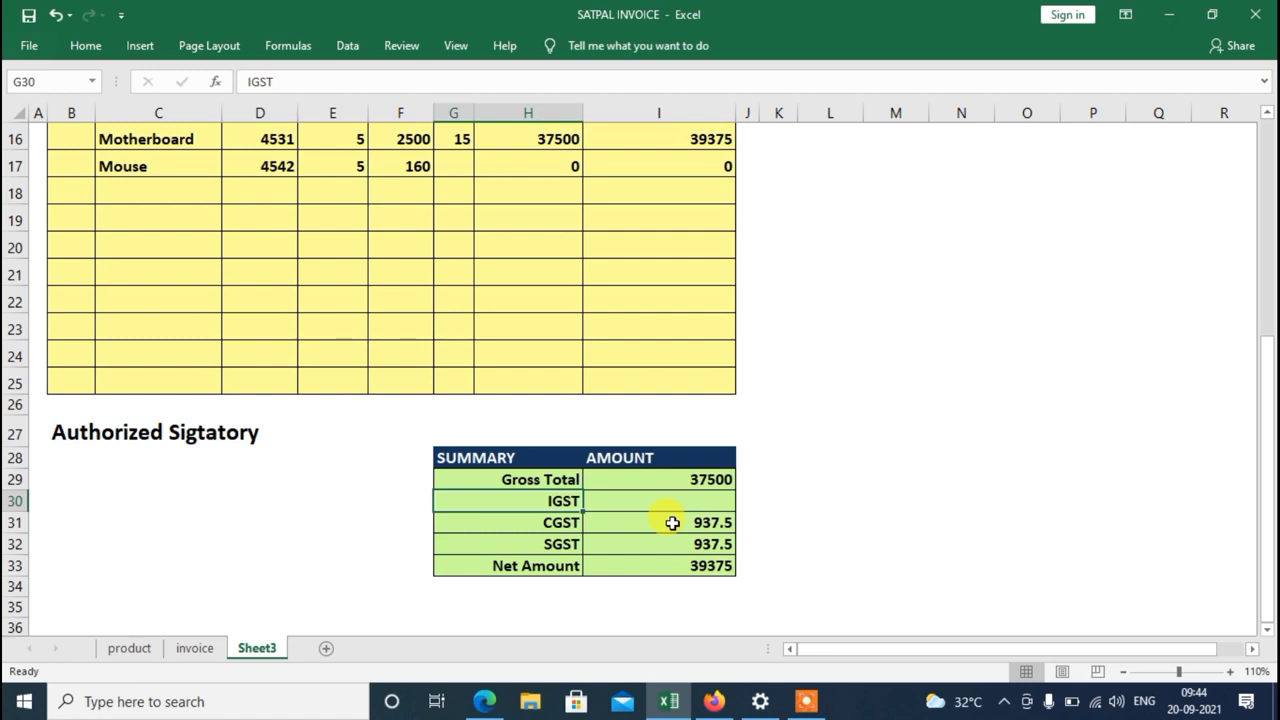
- Type =if(I8="State Sale in G30, correcting a misspelling of State
{"action": "type", "text": "="}
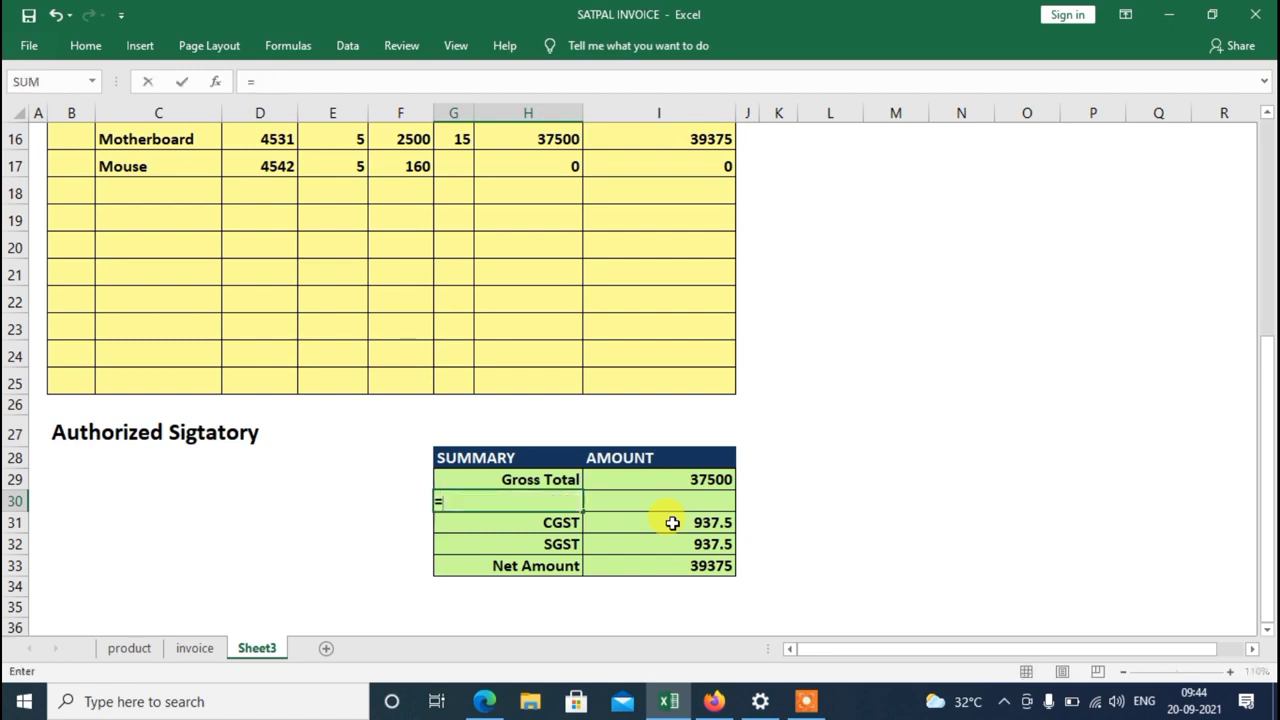
{"action": "type", "text": "if"}
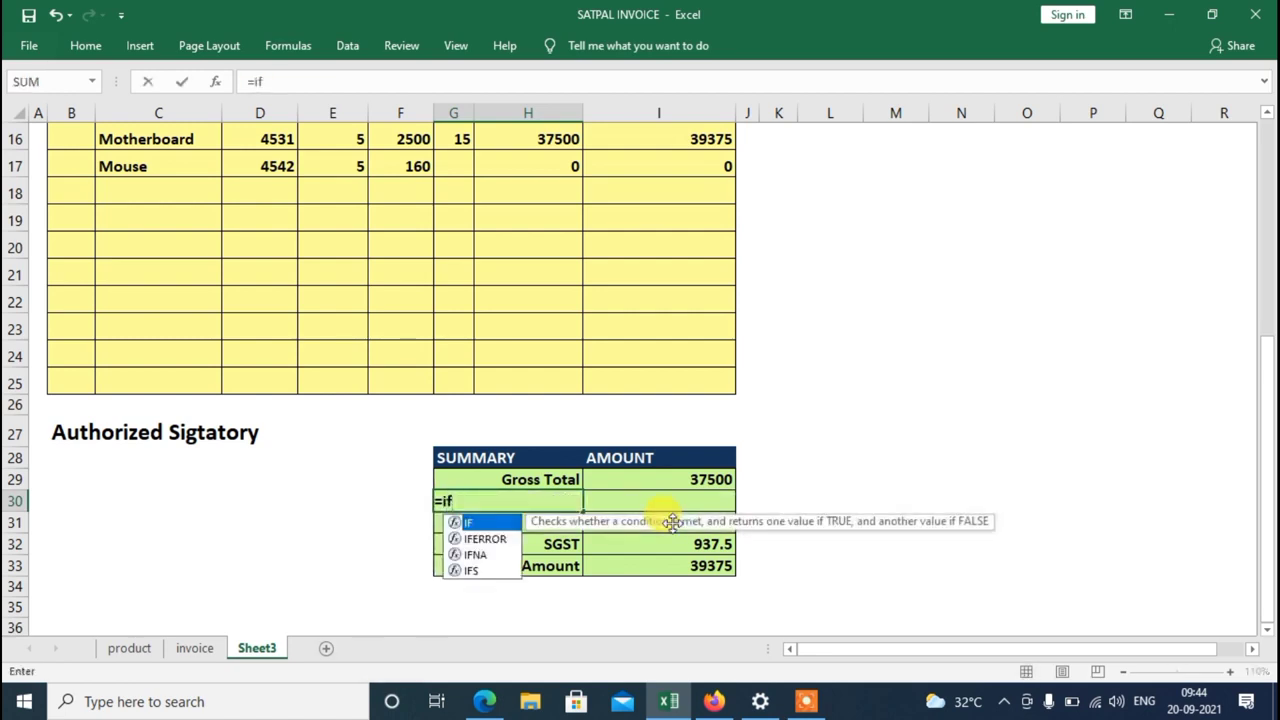
{"action": "type", "text": "("}
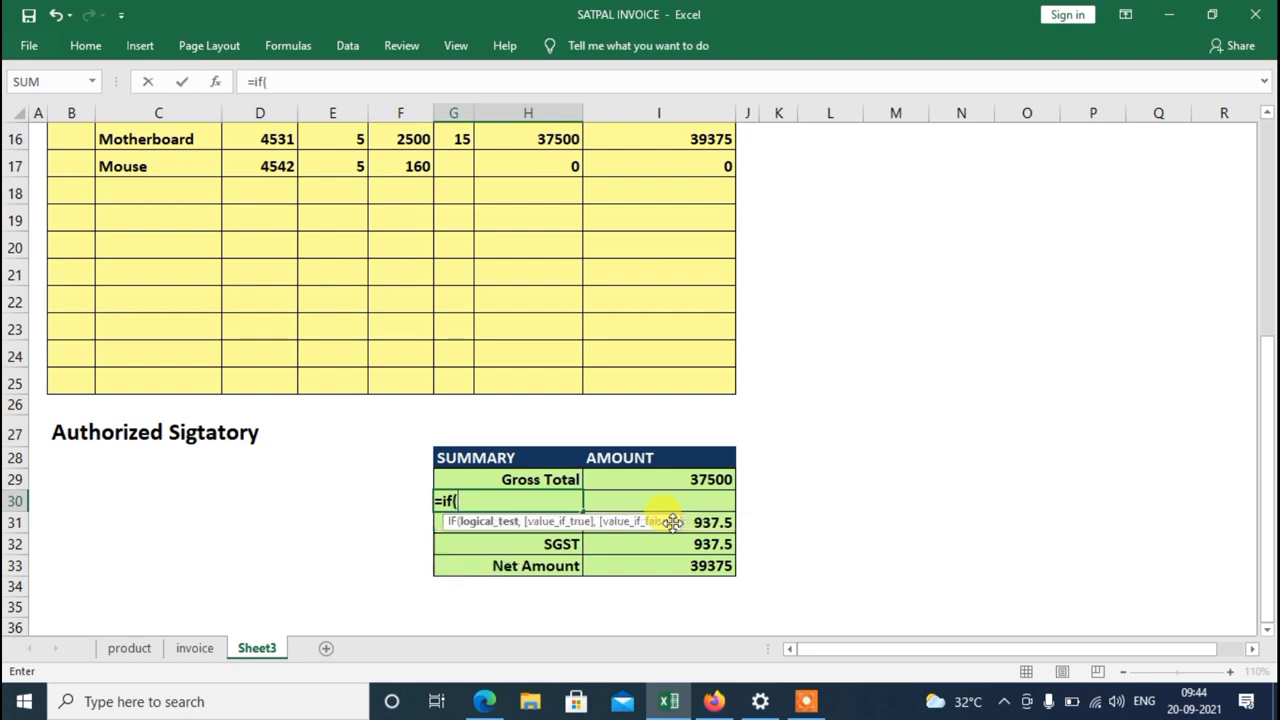
{"action": "scroll", "coordinate": [700, 470], "scroll_direction": "up", "scroll_amount": 2}
{"action": "scroll", "coordinate": [687, 242], "scroll_direction": "up", "scroll_amount": 1}
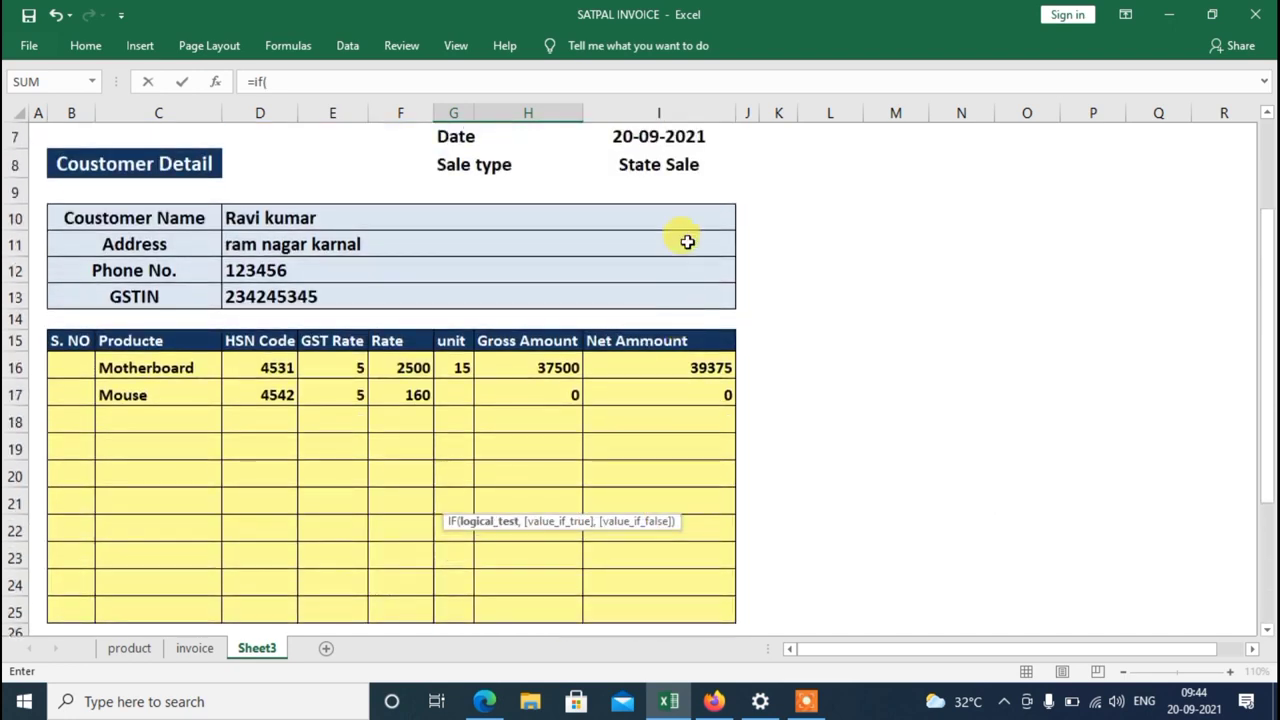
{"action": "left_click", "coordinate": [677, 163]}
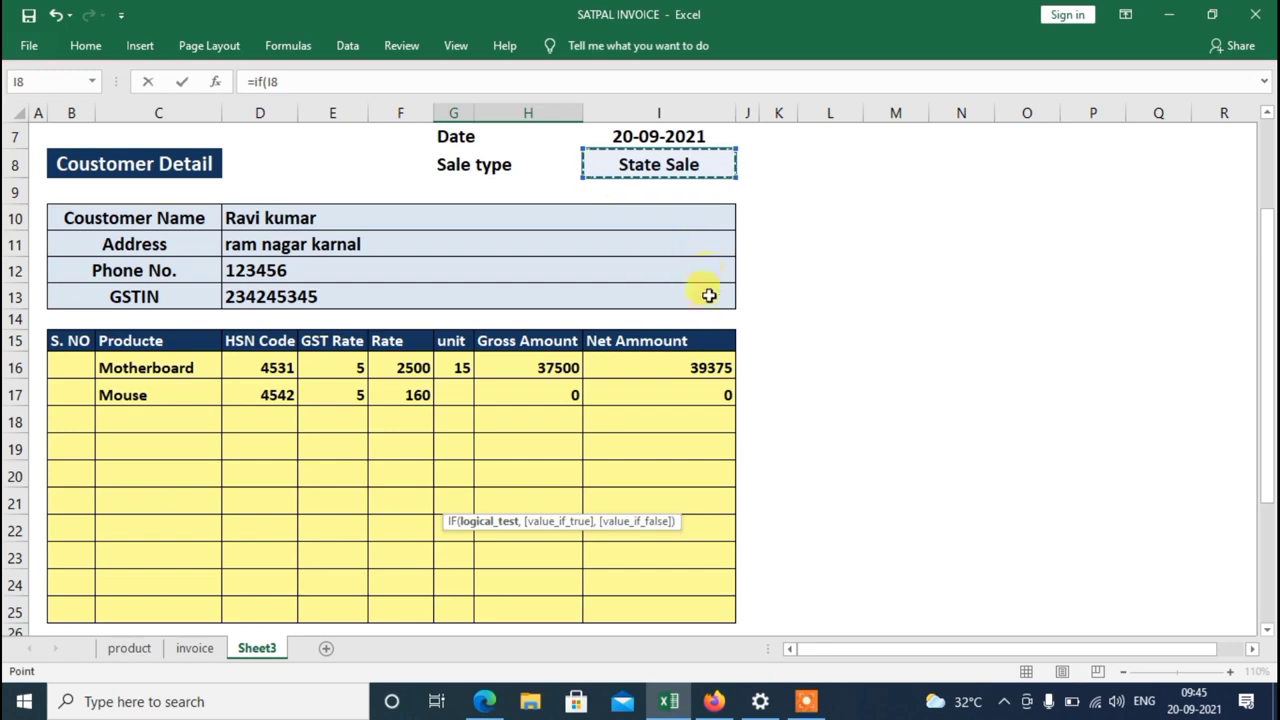
{"action": "scroll", "coordinate": [707, 340], "scroll_direction": "down", "scroll_amount": 1}
{"action": "scroll", "coordinate": [650, 490], "scroll_direction": "down", "scroll_amount": 1}
{"action": "scroll", "coordinate": [595, 585], "scroll_direction": "down", "scroll_amount": 1}
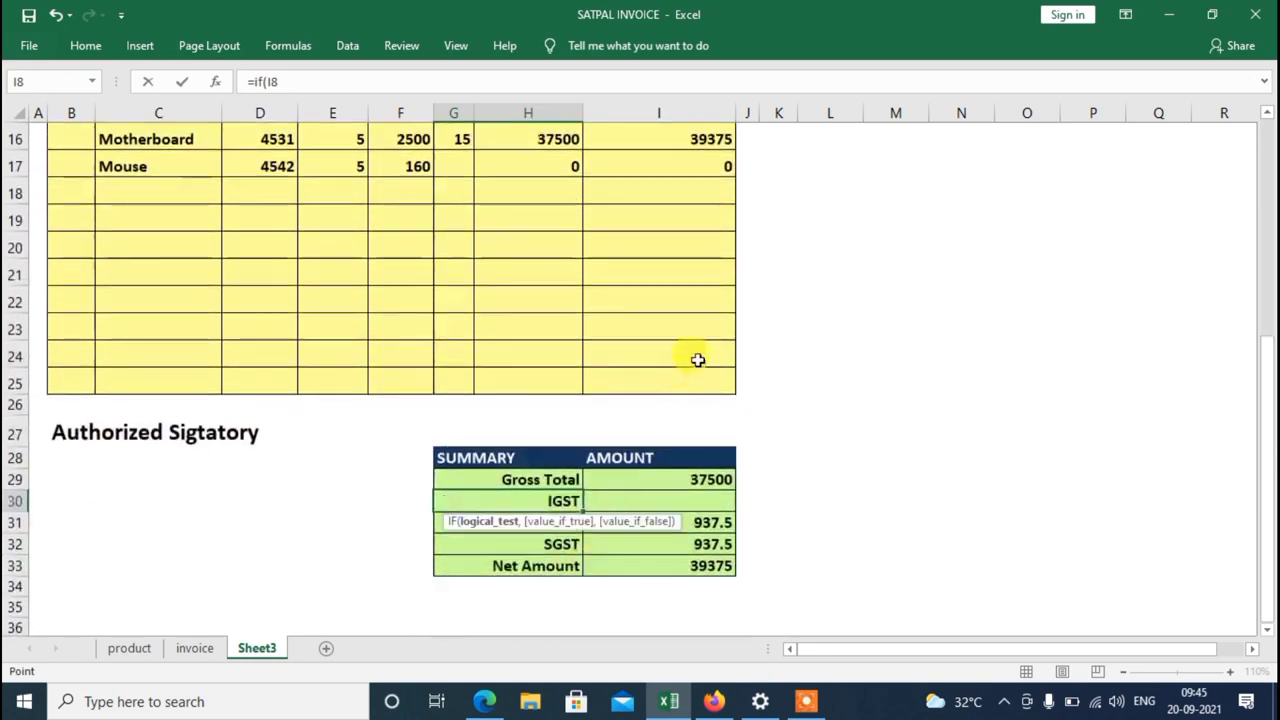
{"action": "scroll", "coordinate": [700, 320], "scroll_direction": "up", "scroll_amount": 3}
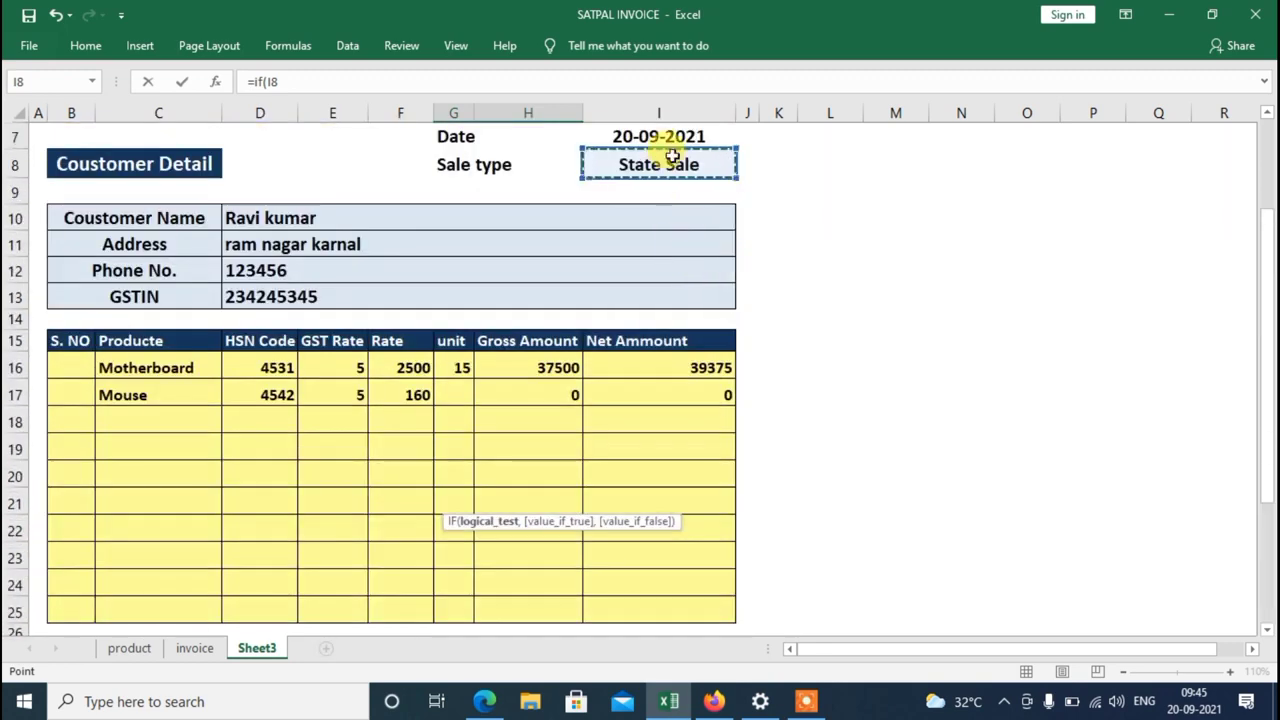
{"action": "scroll", "coordinate": [643, 490], "scroll_direction": "down", "scroll_amount": 2}
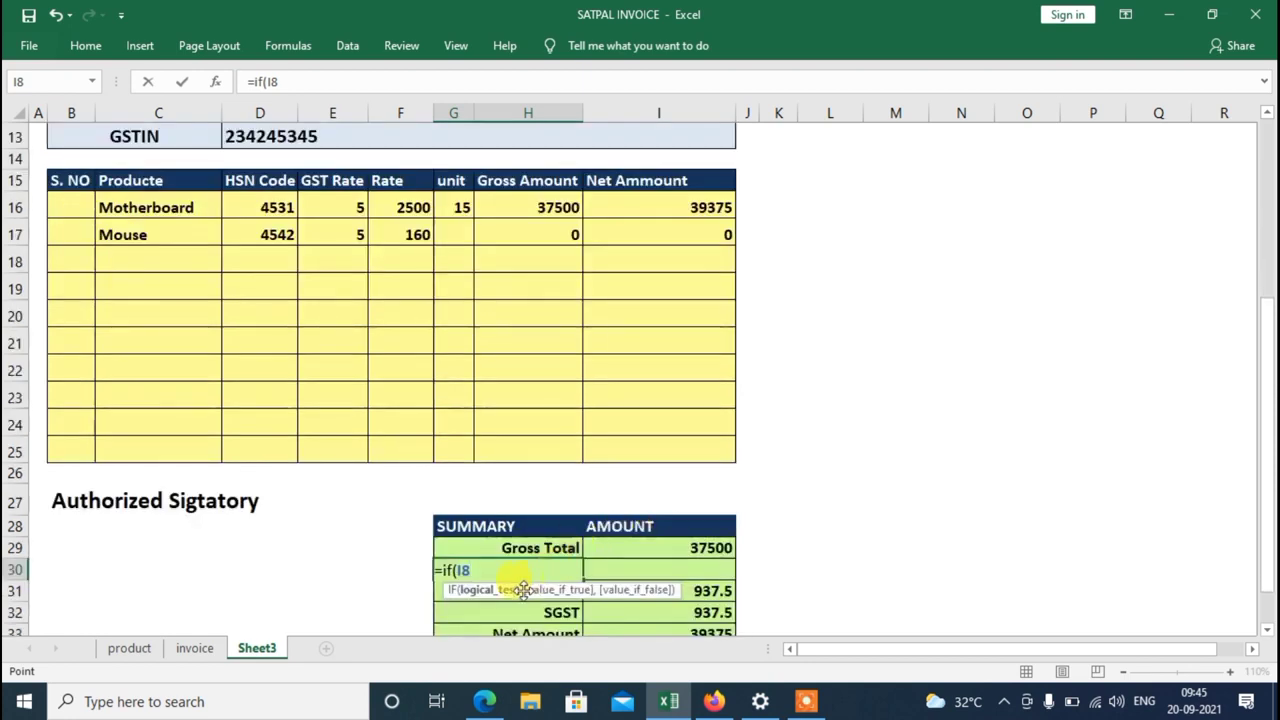
{"action": "type", "text": "="}
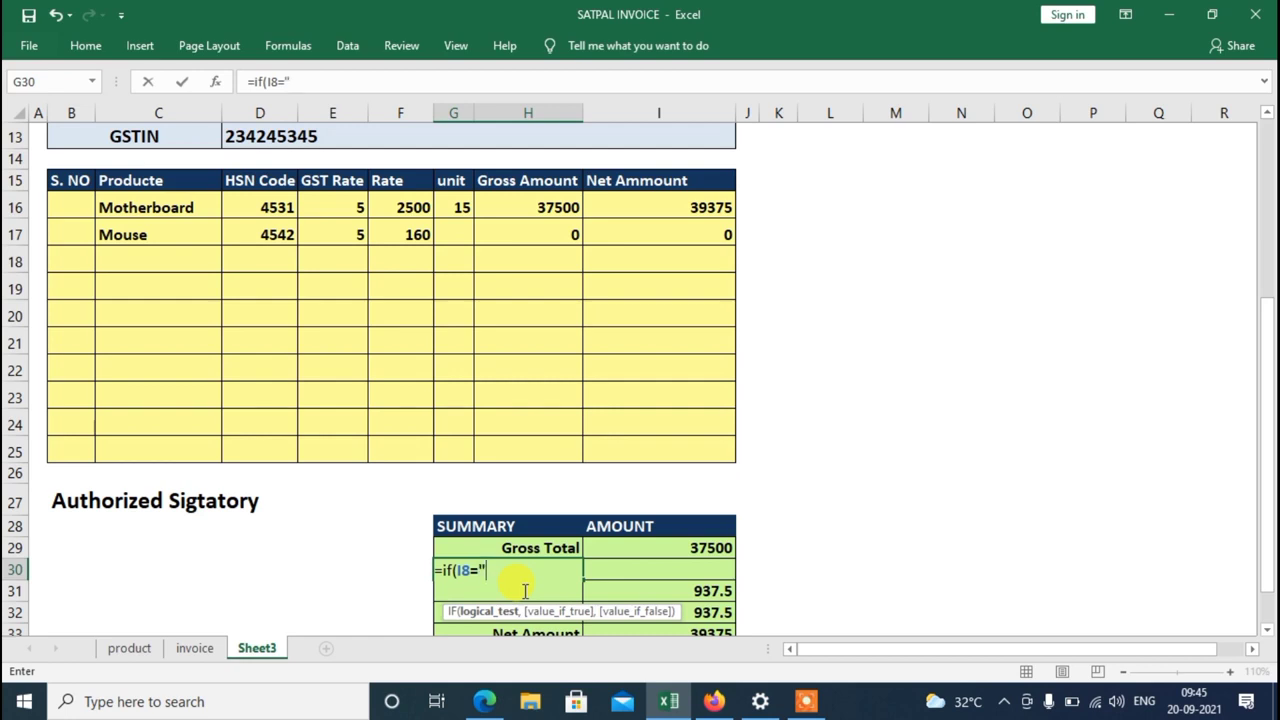
{"action": "type", "text": " S"}
{"action": "type", "text": "atta"}
{"action": "key", "text": "BackSpace"}
{"action": "key", "text": "BackSpace"}
{"action": "key", "text": "BackSpace"}
{"action": "key", "text": "BackSpace"}
{"action": "type", "text": "ta"}
{"action": "type", "text": "te S"}
{"action": "type", "text": "ale"}
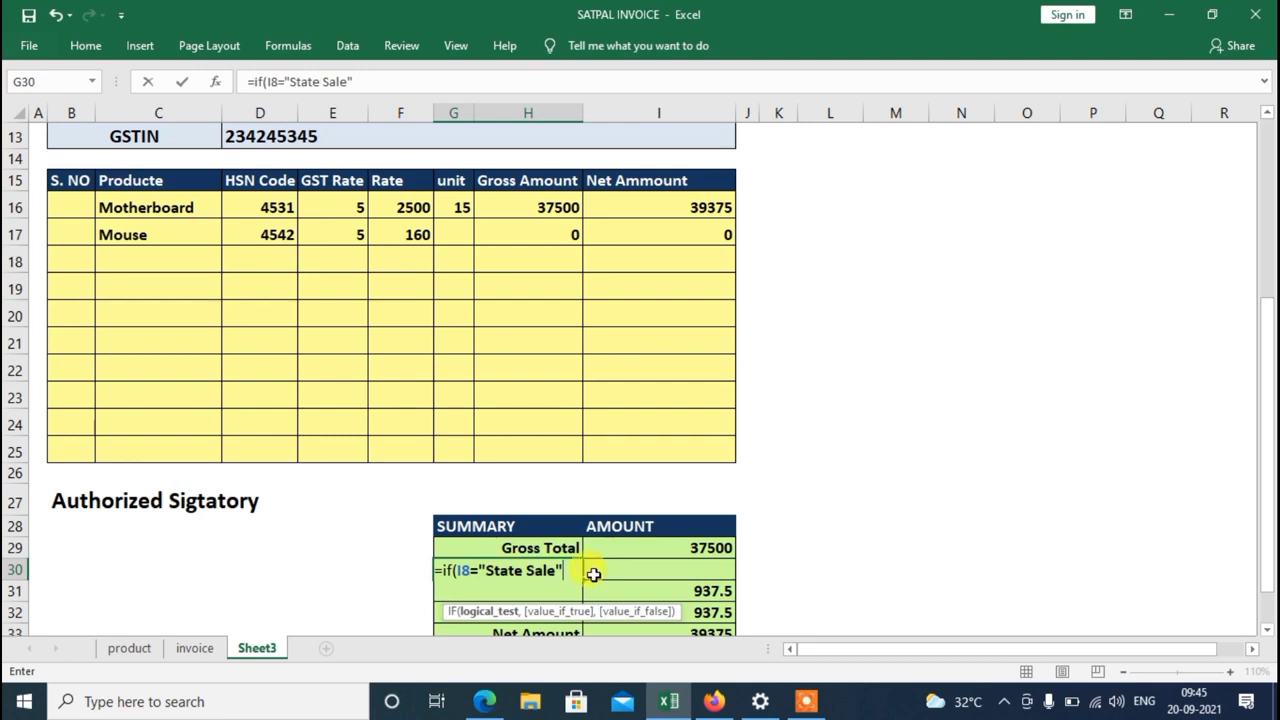
- Correct the condition text and finish G30 as =IF(I8="Out of State Sale","IGST","")
{"action": "key", "text": "BackSpace"}
{"action": "key", "text": "BackSpace"}
{"action": "key", "text": "BackSpace"}
{"action": "key", "text": "BackSpace"}
{"action": "key", "text": "BackSpace"}
{"action": "key", "text": "BackSpace"}
{"action": "key", "text": "BackSpace"}
{"action": "key", "text": "BackSpace"}
{"action": "key", "text": "BackSpace"}
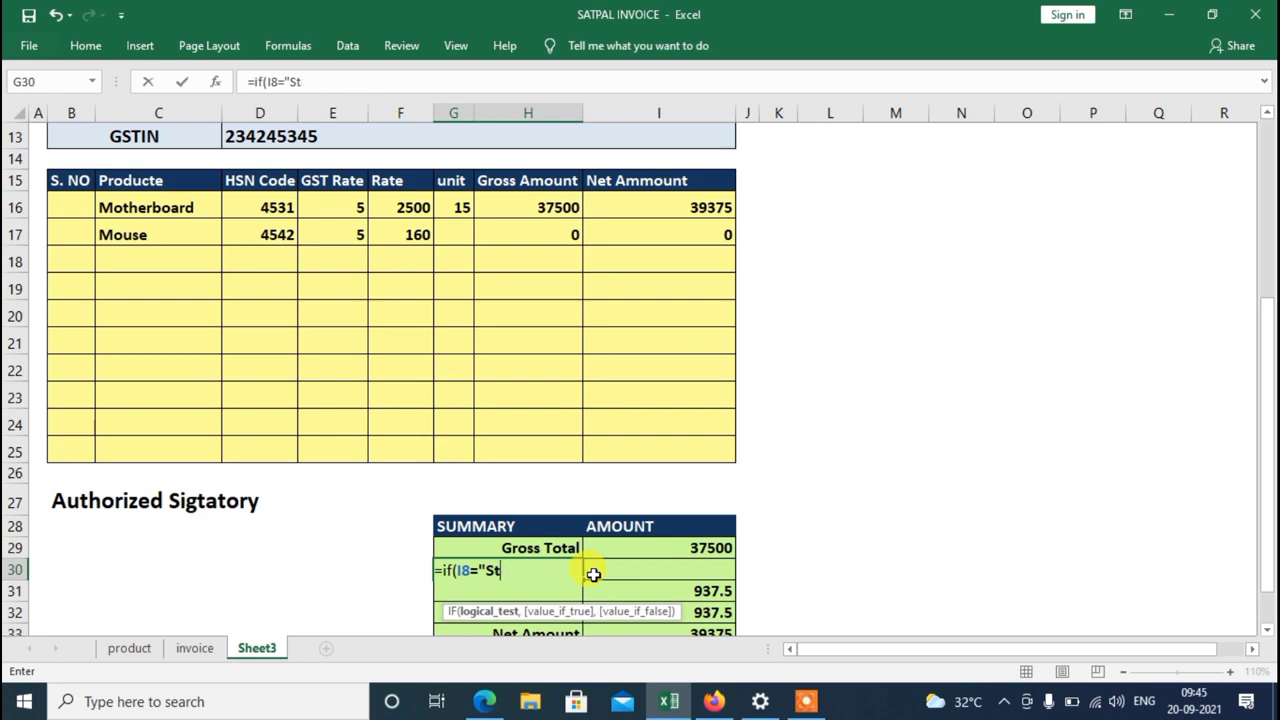
{"action": "key", "text": "BackSpace"}
{"action": "key", "text": "BackSpace"}
{"action": "type", "text": "Out "}
{"action": "type", "text": "od"}
{"action": "key", "text": "BackSpace"}
{"action": "type", "text": "f "}
{"action": "type", "text": "S"}
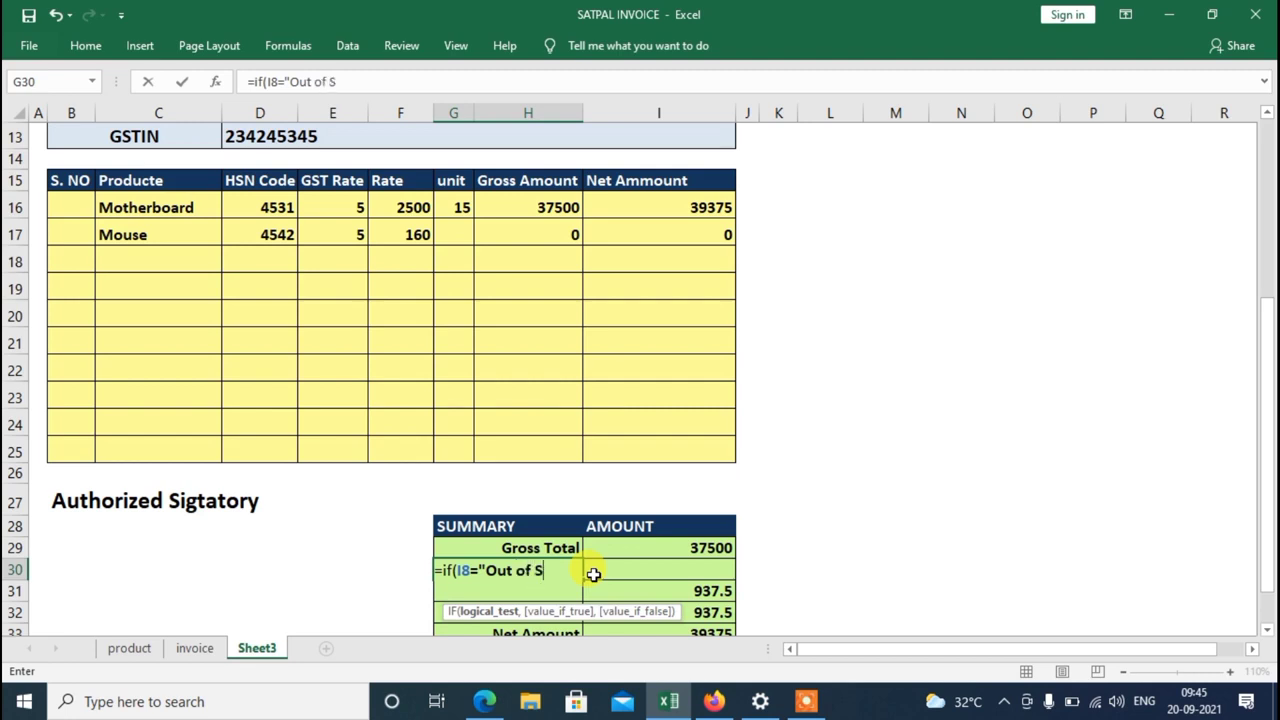
{"action": "type", "text": "tate S"}
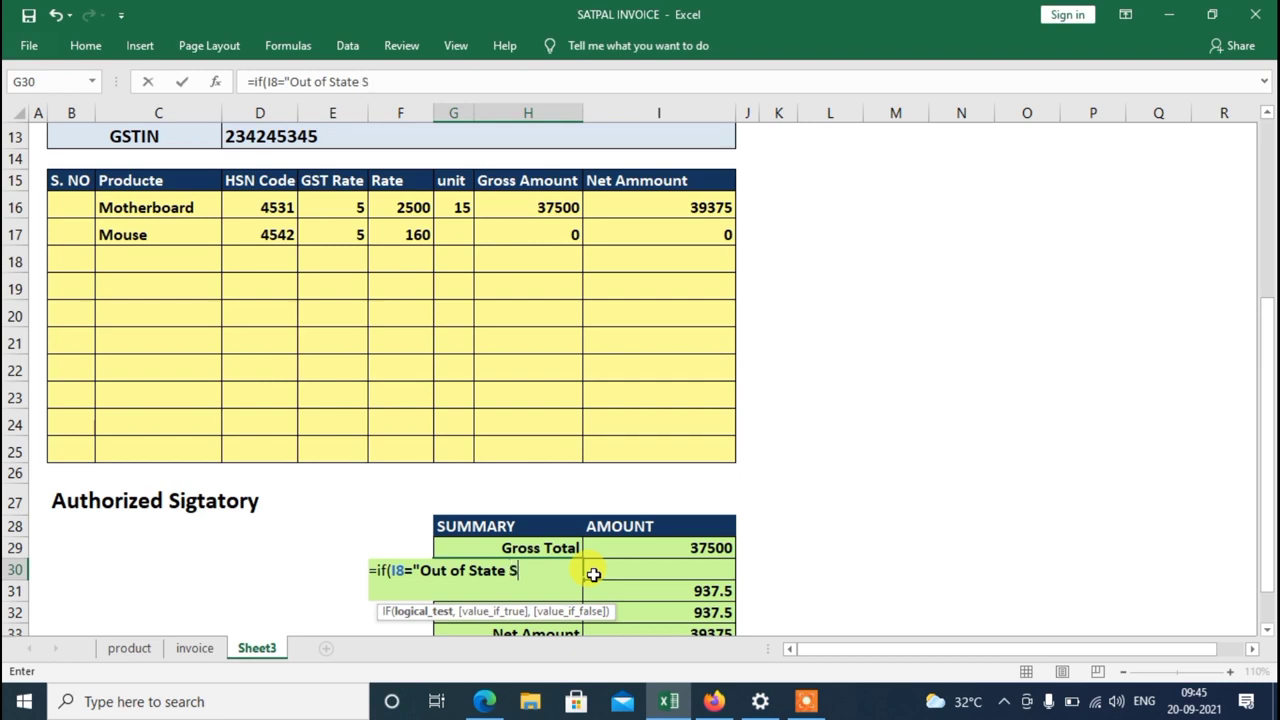
{"action": "type", "text": "ale"}
{"action": "type", "text": "\""}
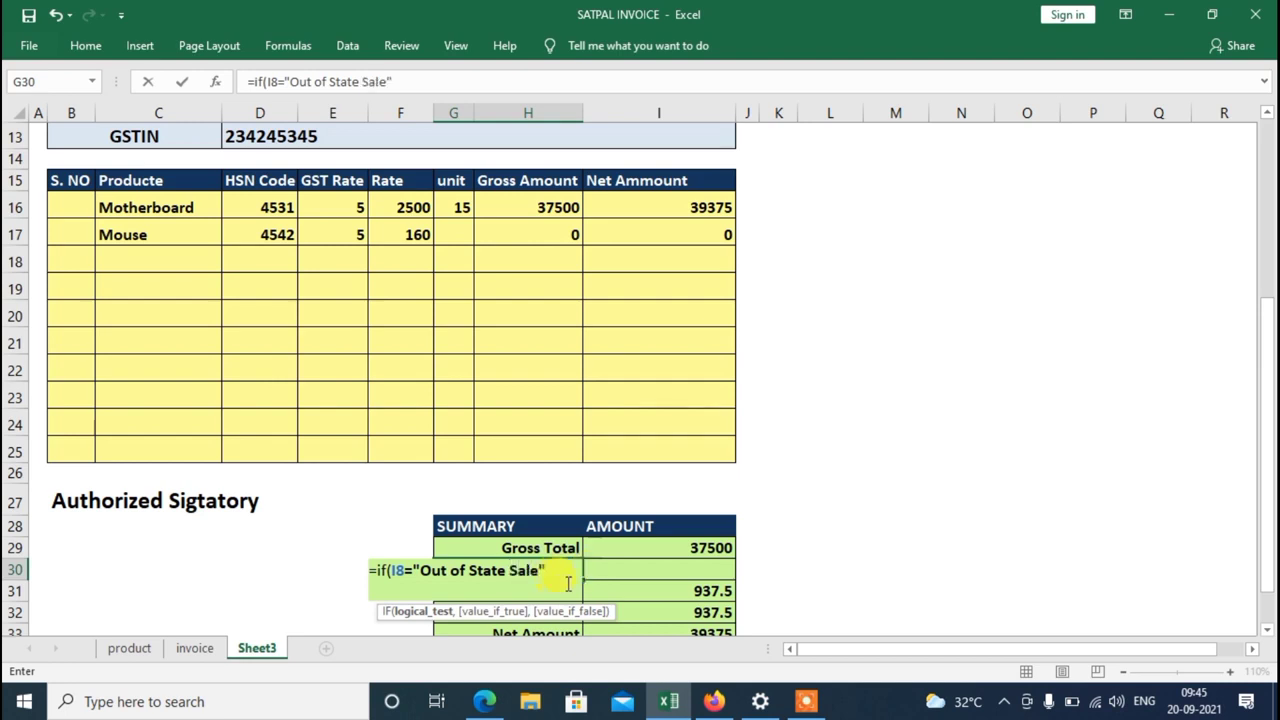
{"action": "type", "text": ",\"I"}
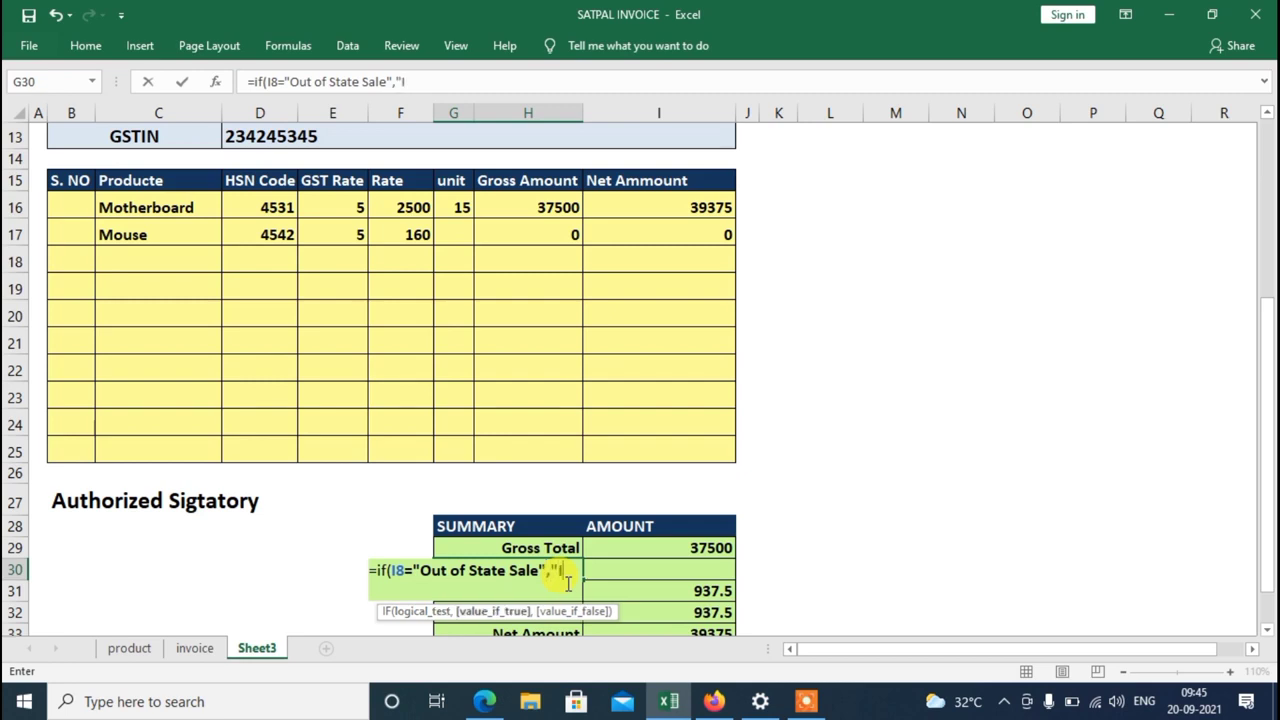
{"action": "type", "text": "GS"}
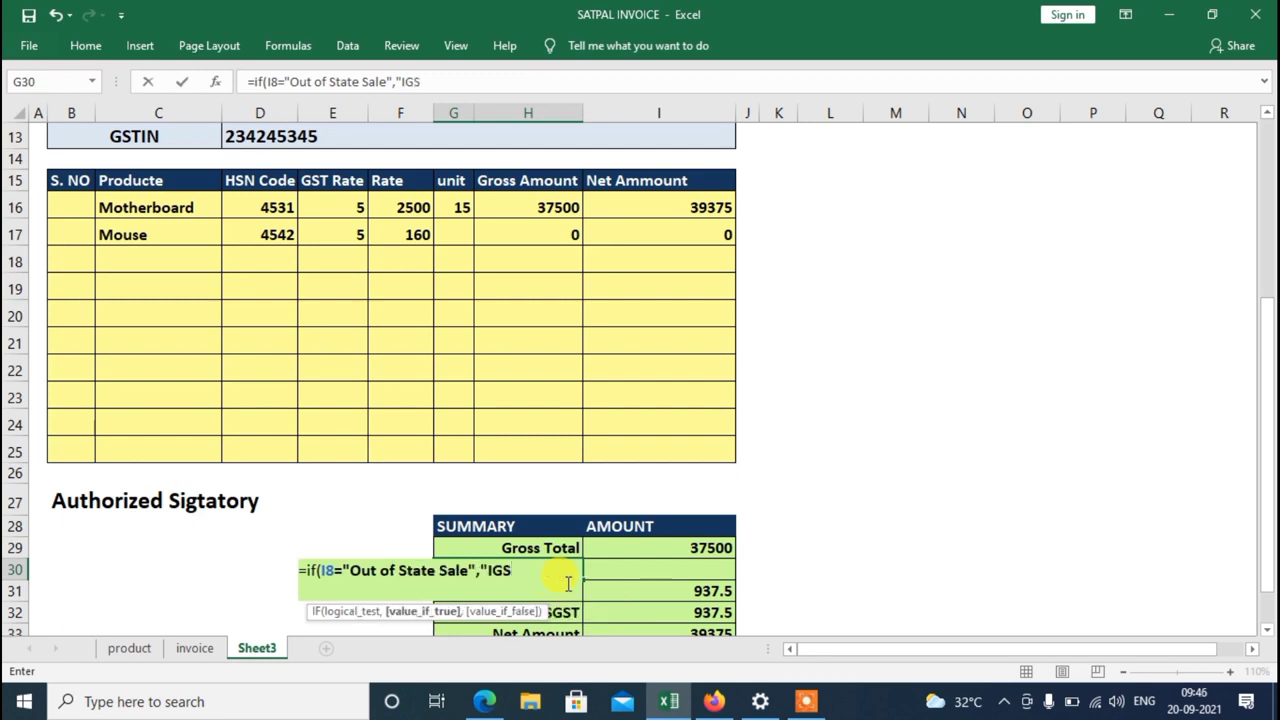
{"action": "type", "text": "T\""}
{"action": "type", "text": ","}
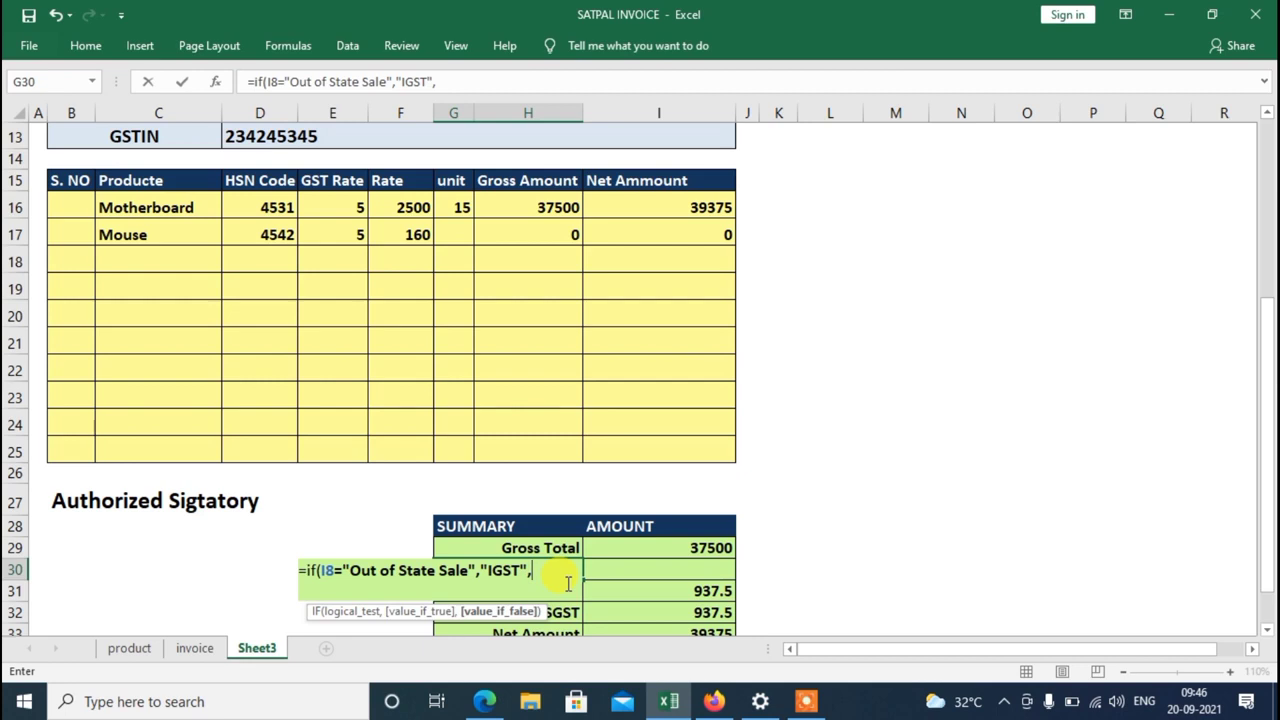
{"action": "type", "text": "\"\")"}
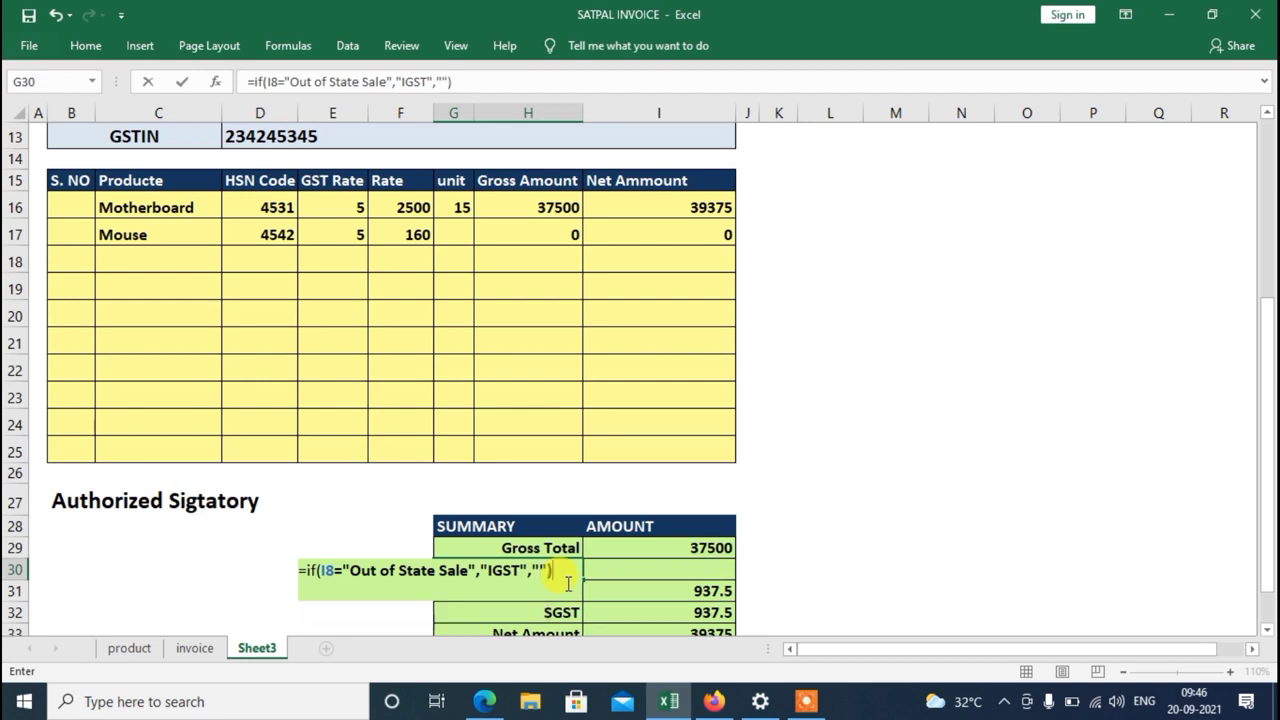
{"action": "key", "text": "Return"}
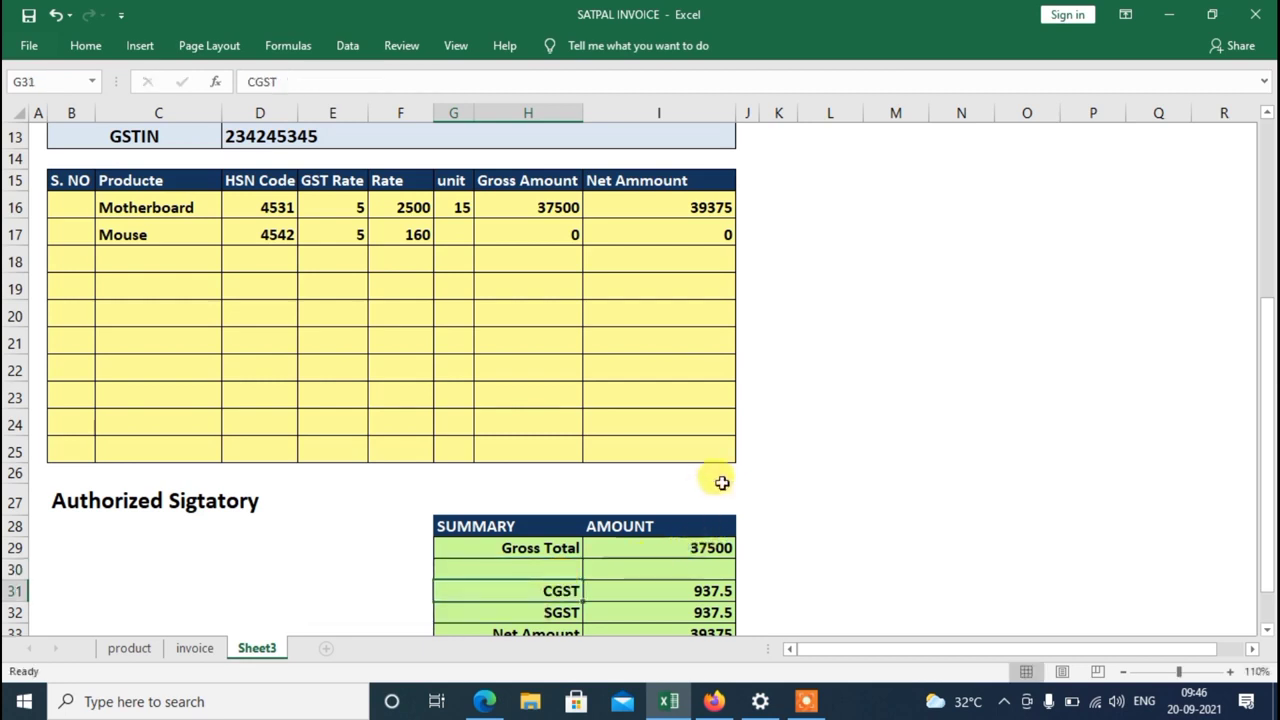
{"action": "scroll", "coordinate": [718, 478], "scroll_direction": "up", "scroll_amount": 3}
{"action": "left_click", "coordinate": [678, 250]}
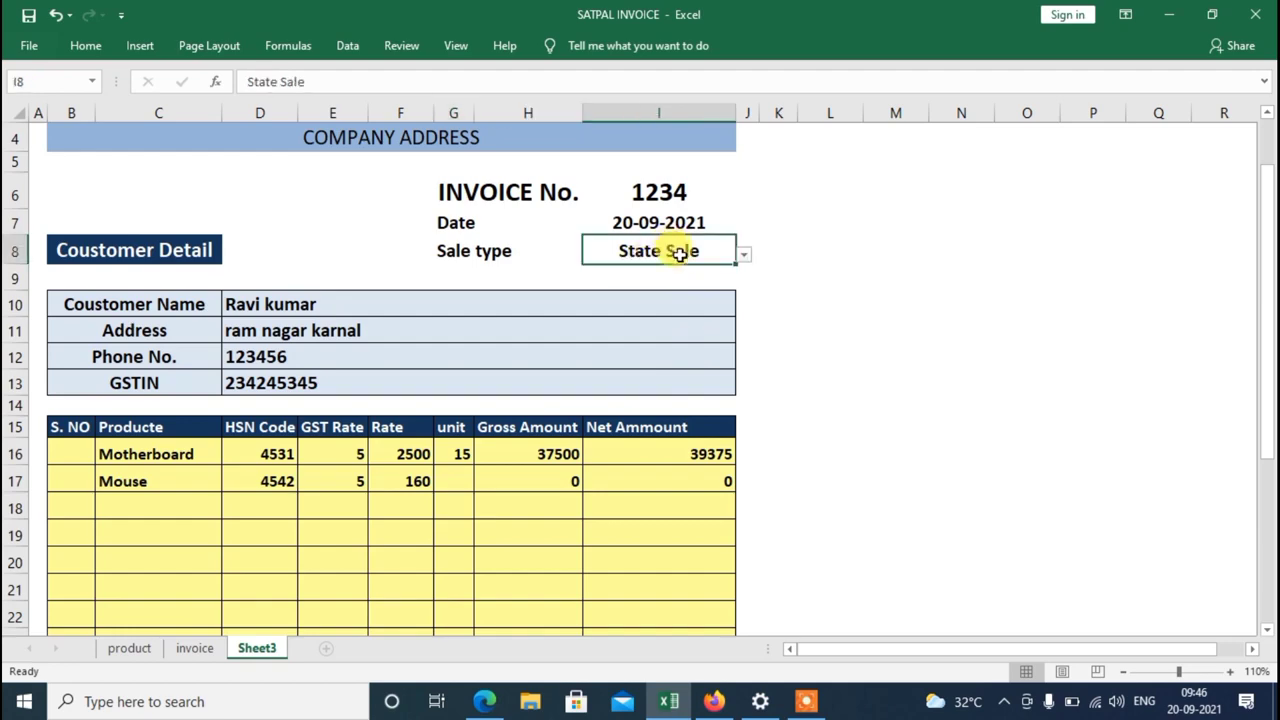
{"action": "left_click", "coordinate": [744, 258]}
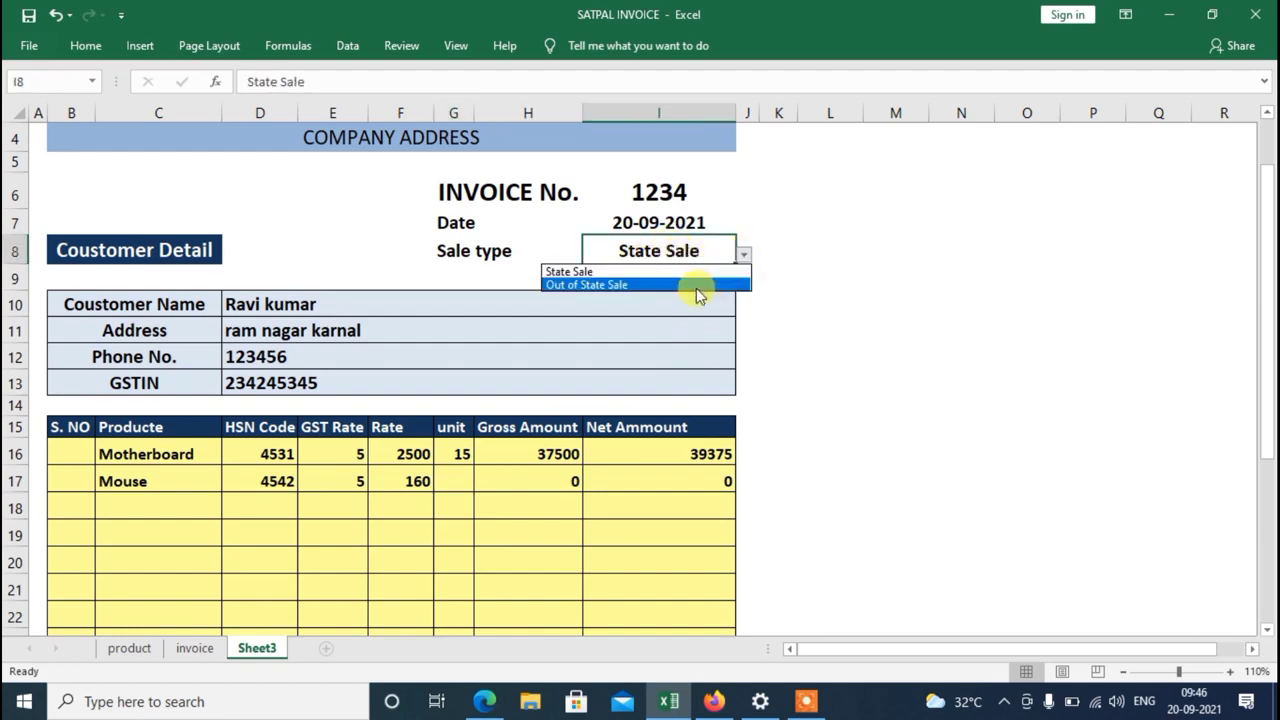
{"action": "left_click", "coordinate": [696, 285]}
{"action": "scroll", "coordinate": [770, 330], "scroll_direction": "down", "scroll_amount": 3}
{"action": "scroll", "coordinate": [770, 400], "scroll_direction": "down", "scroll_amount": 1}
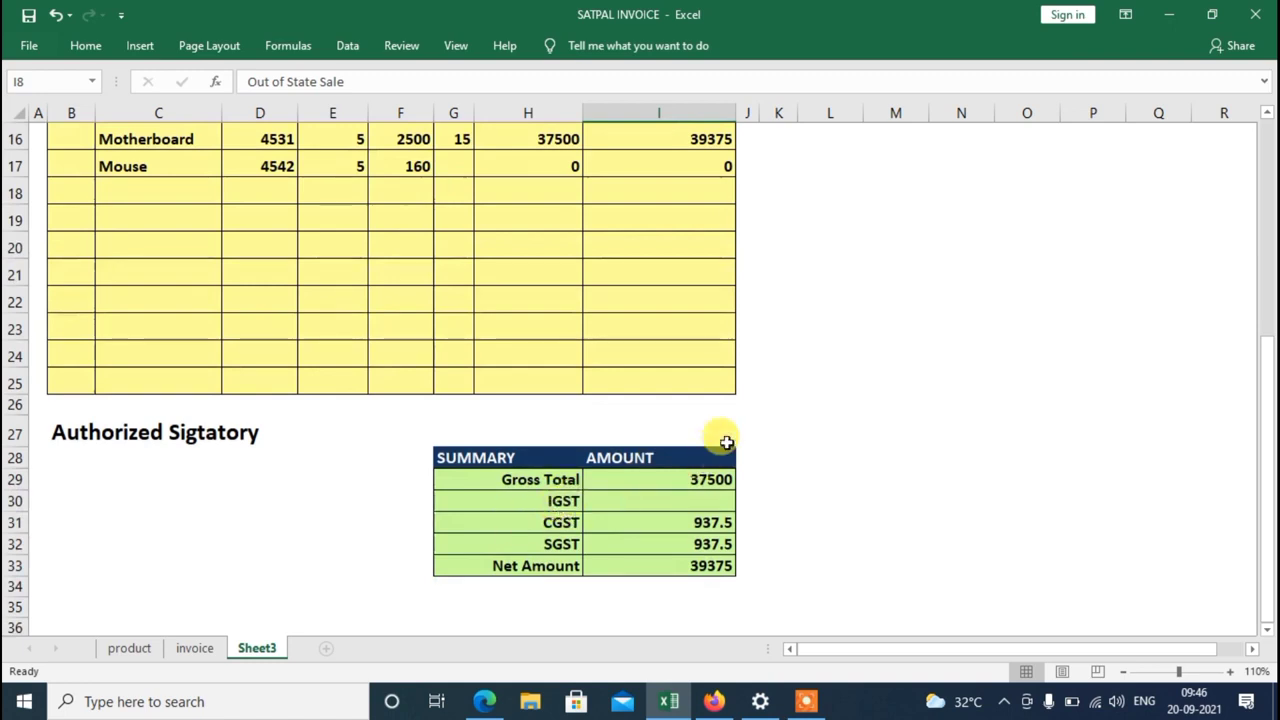
{"action": "scroll", "coordinate": [735, 430], "scroll_direction": "up", "scroll_amount": 4}
{"action": "left_click", "coordinate": [744, 258]}
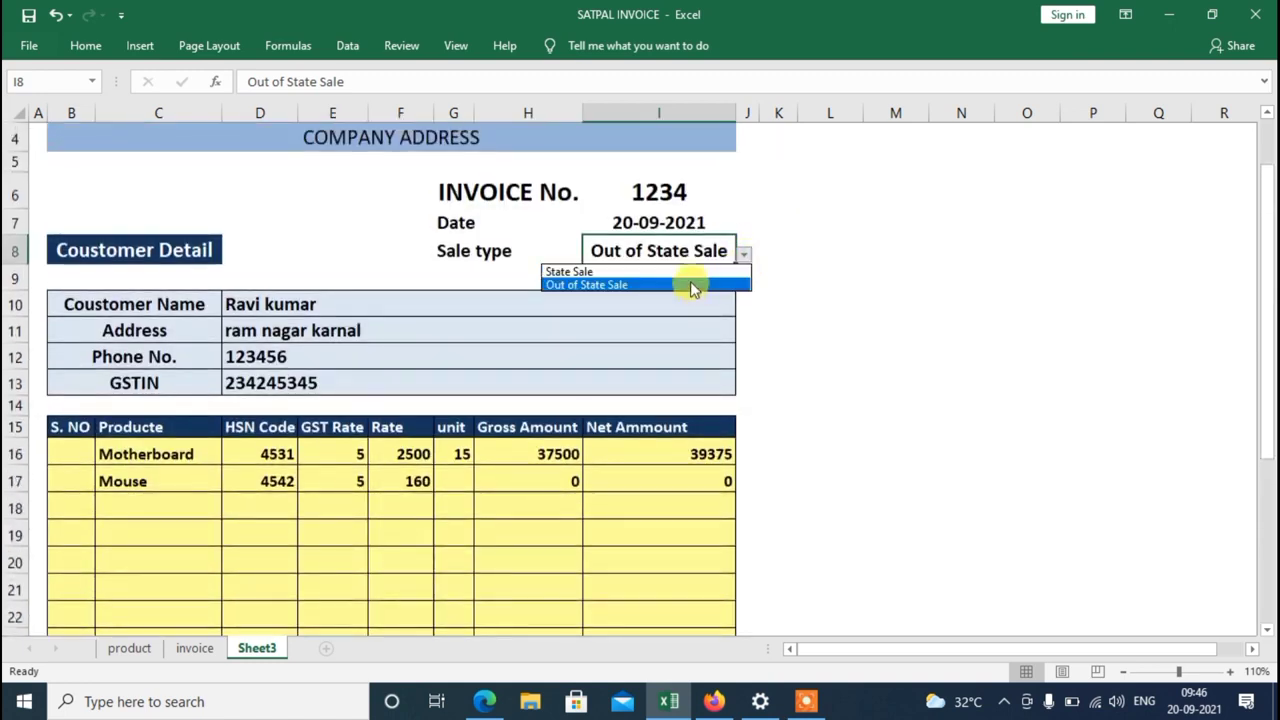
{"action": "left_click", "coordinate": [694, 272]}
{"action": "scroll", "coordinate": [705, 400], "scroll_direction": "down", "scroll_amount": 3}
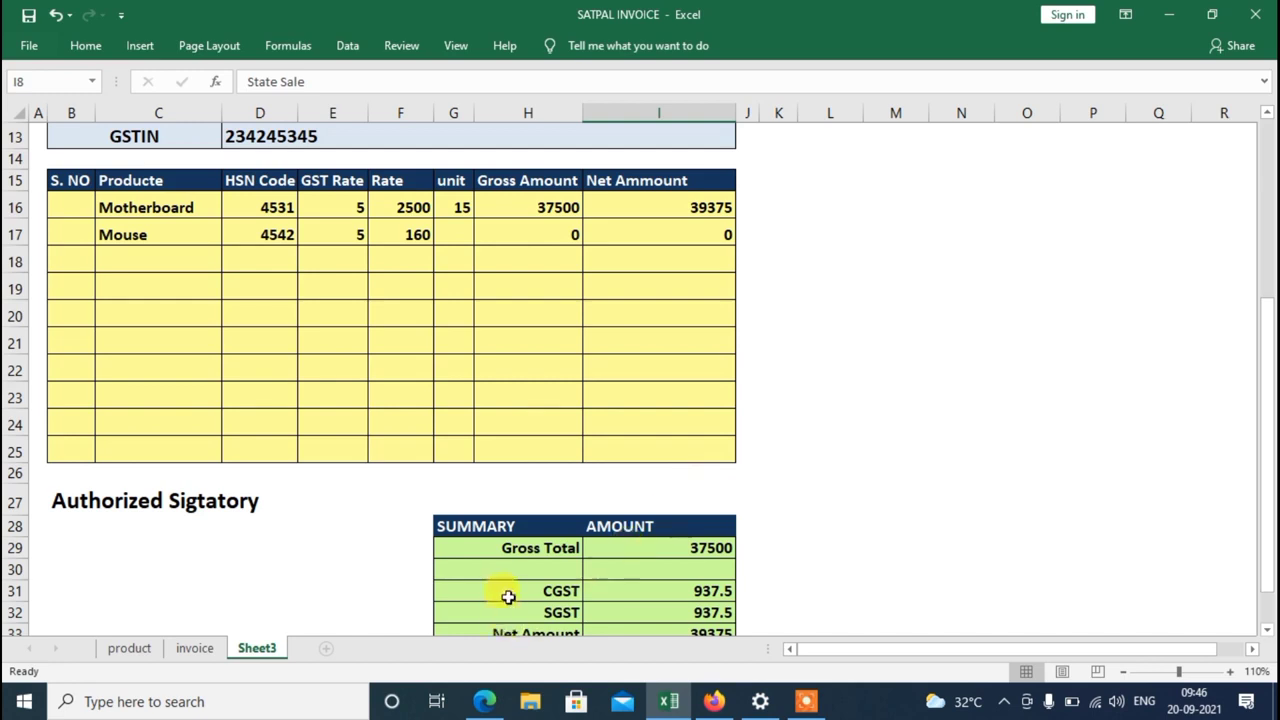
{"action": "scroll", "coordinate": [593, 567], "scroll_direction": "down", "scroll_amount": 1}
{"action": "scroll", "coordinate": [593, 567], "scroll_direction": "down", "scroll_amount": 1}
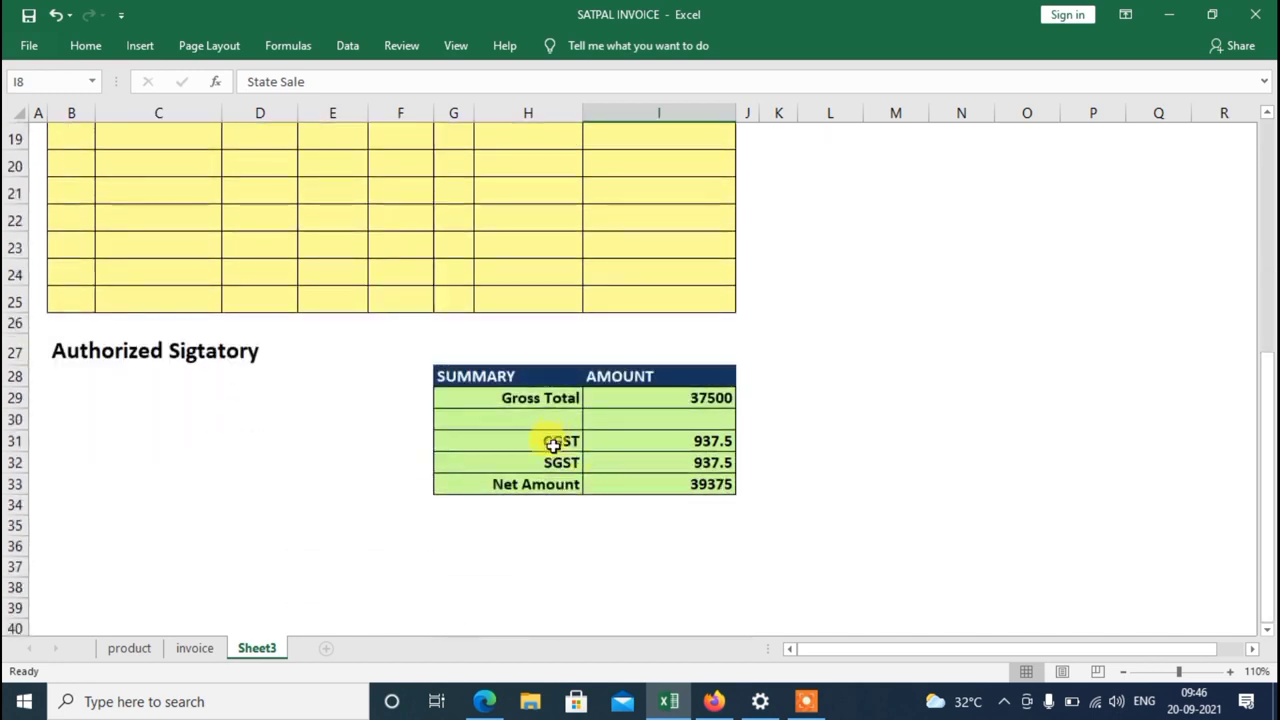
{"action": "left_click", "coordinate": [553, 444]}
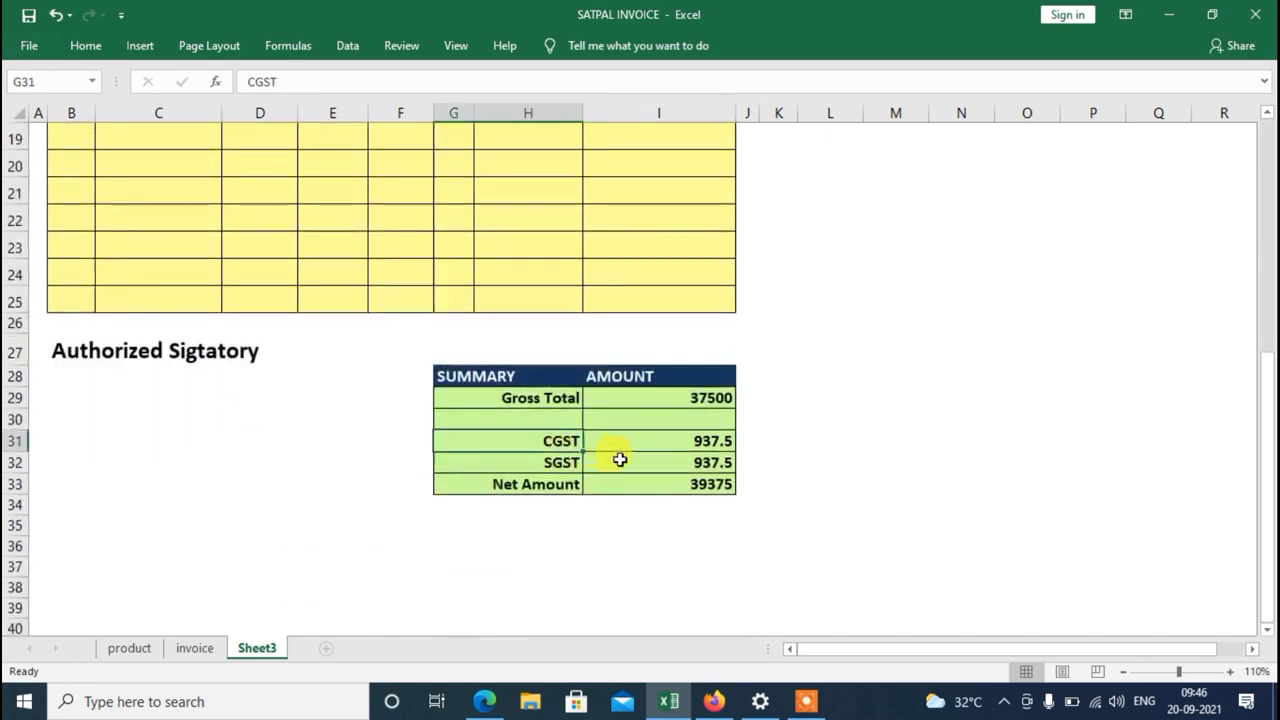
{"action": "scroll", "coordinate": [677, 447], "scroll_direction": "up", "scroll_amount": 1}
{"action": "scroll", "coordinate": [677, 447], "scroll_direction": "up", "scroll_amount": 1}
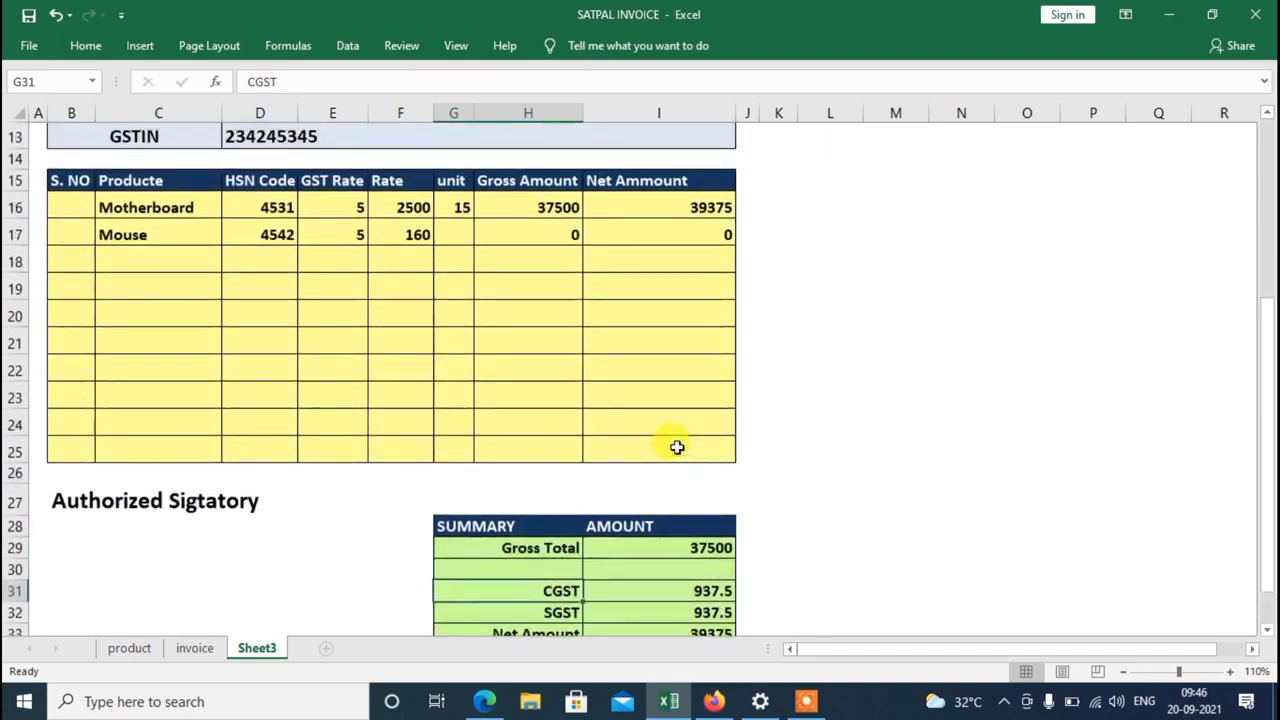
- Enter =IF(I8="State Sale","CGST","") in G31, with I8 as the condition reference
{"action": "type", "text": "=if"}
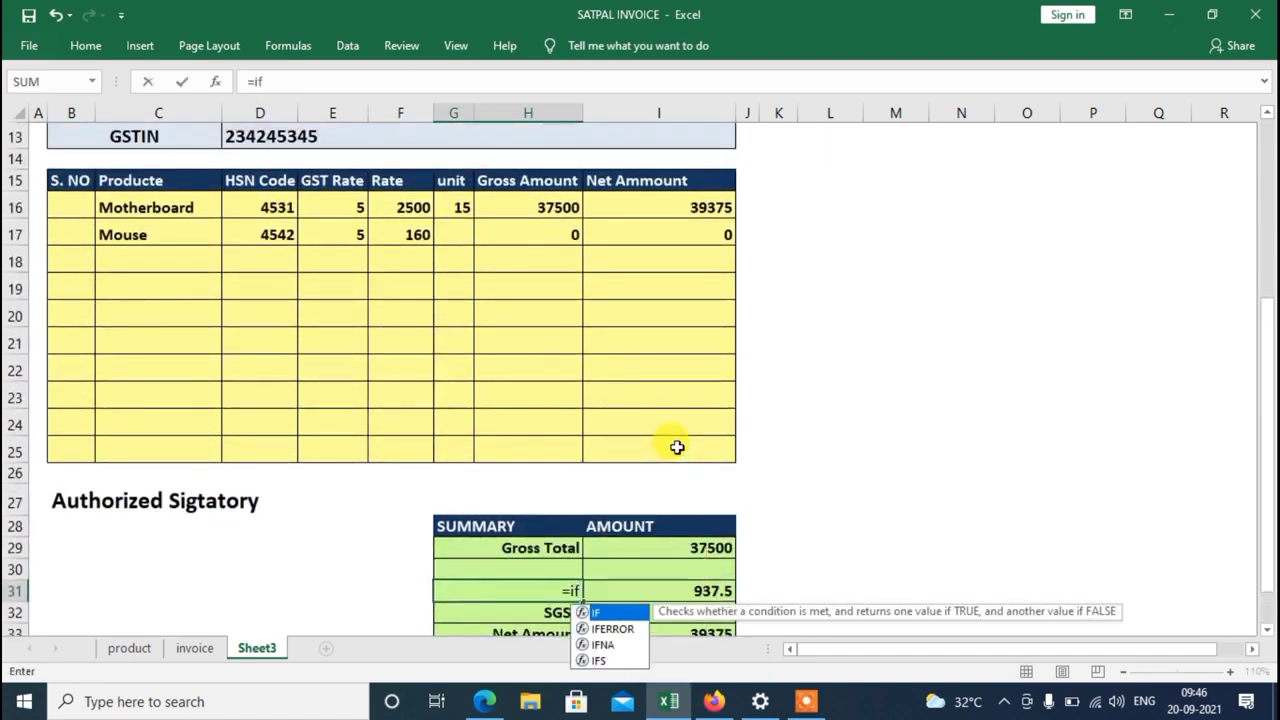
{"action": "type", "text": "("}
{"action": "scroll", "coordinate": [709, 397], "scroll_direction": "up", "scroll_amount": 3}
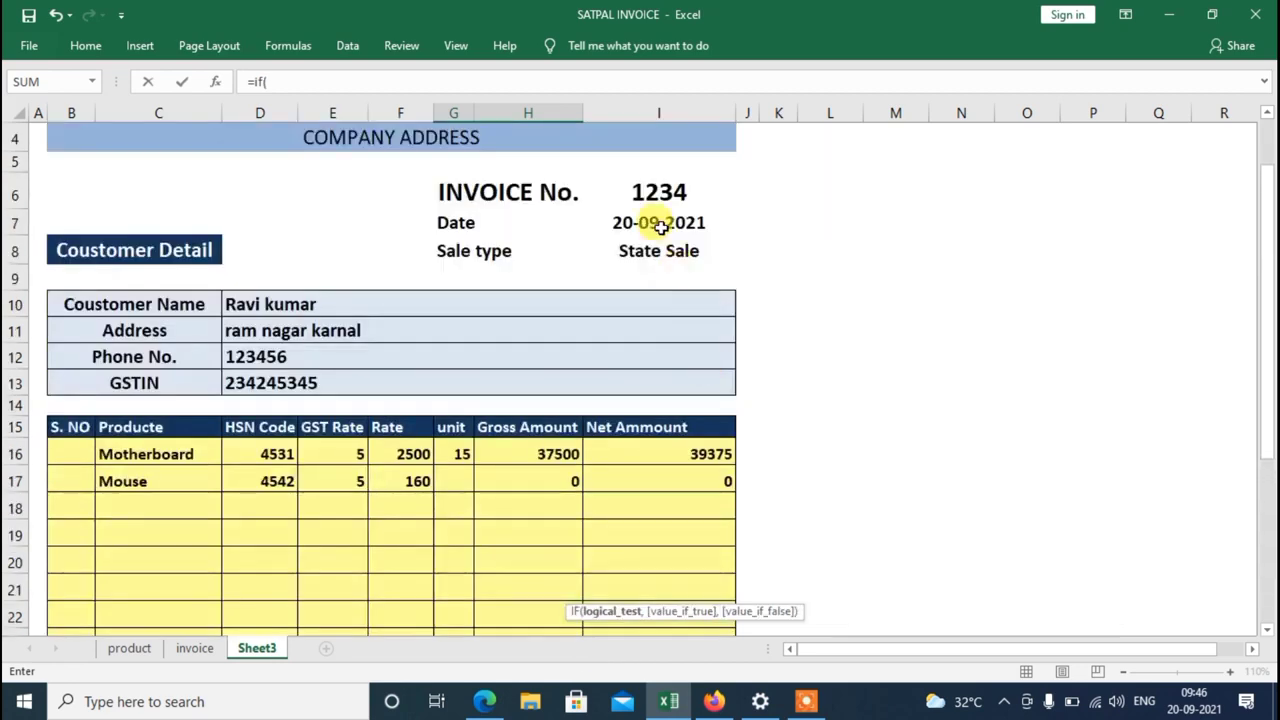
{"action": "left_click", "coordinate": [653, 254]}
{"action": "scroll", "coordinate": [711, 377], "scroll_direction": "down", "scroll_amount": 2}
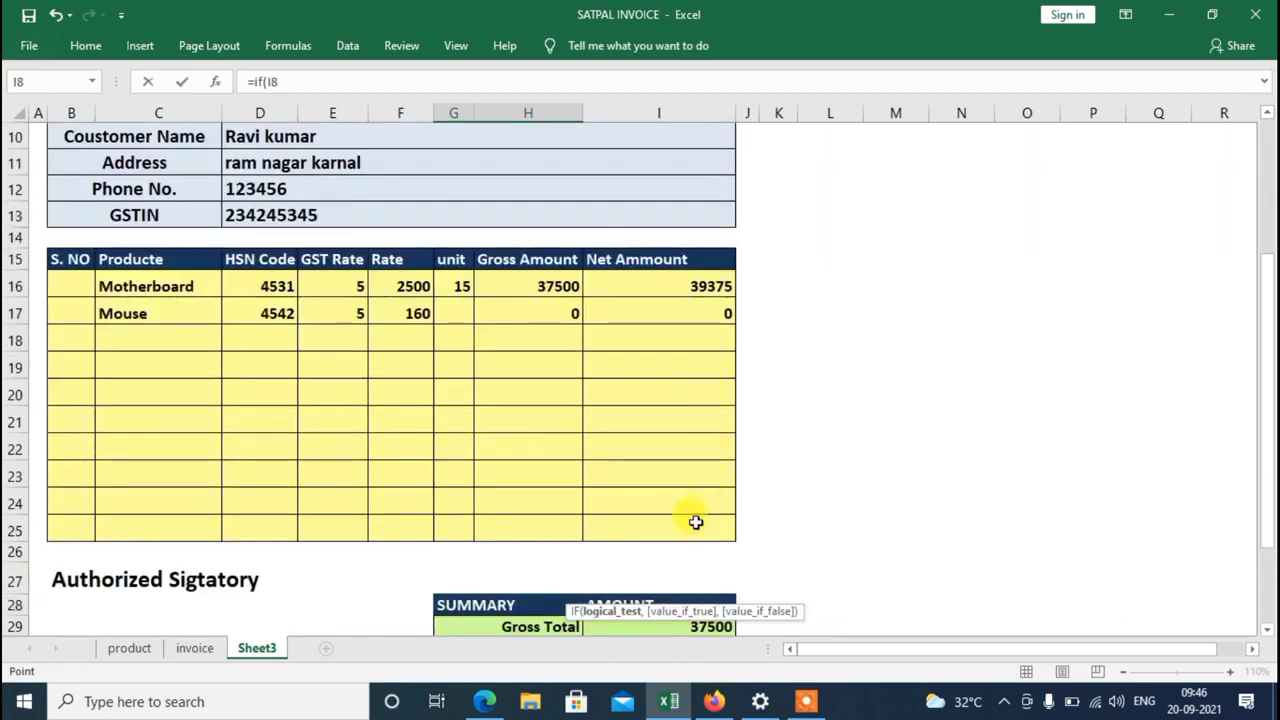
{"action": "scroll", "coordinate": [671, 531], "scroll_direction": "down", "scroll_amount": 1}
{"action": "scroll", "coordinate": [669, 556], "scroll_direction": "down", "scroll_amount": 1}
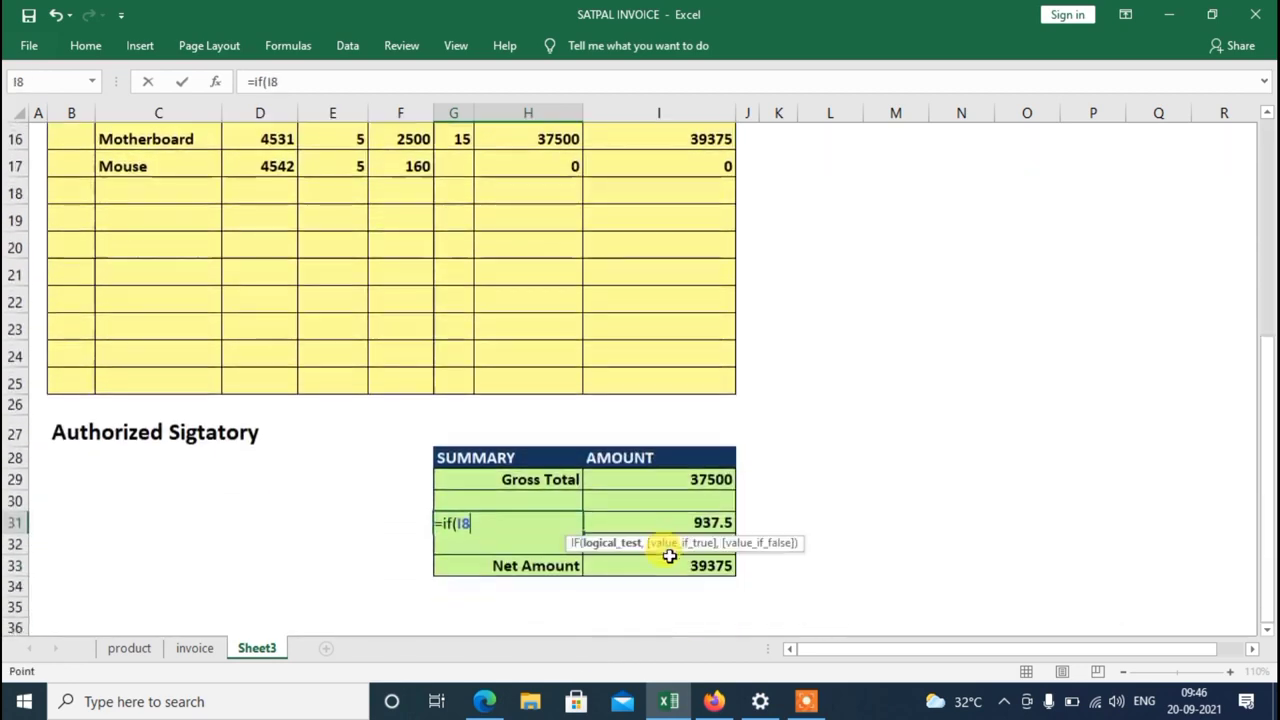
{"action": "left_click", "coordinate": [507, 526]}
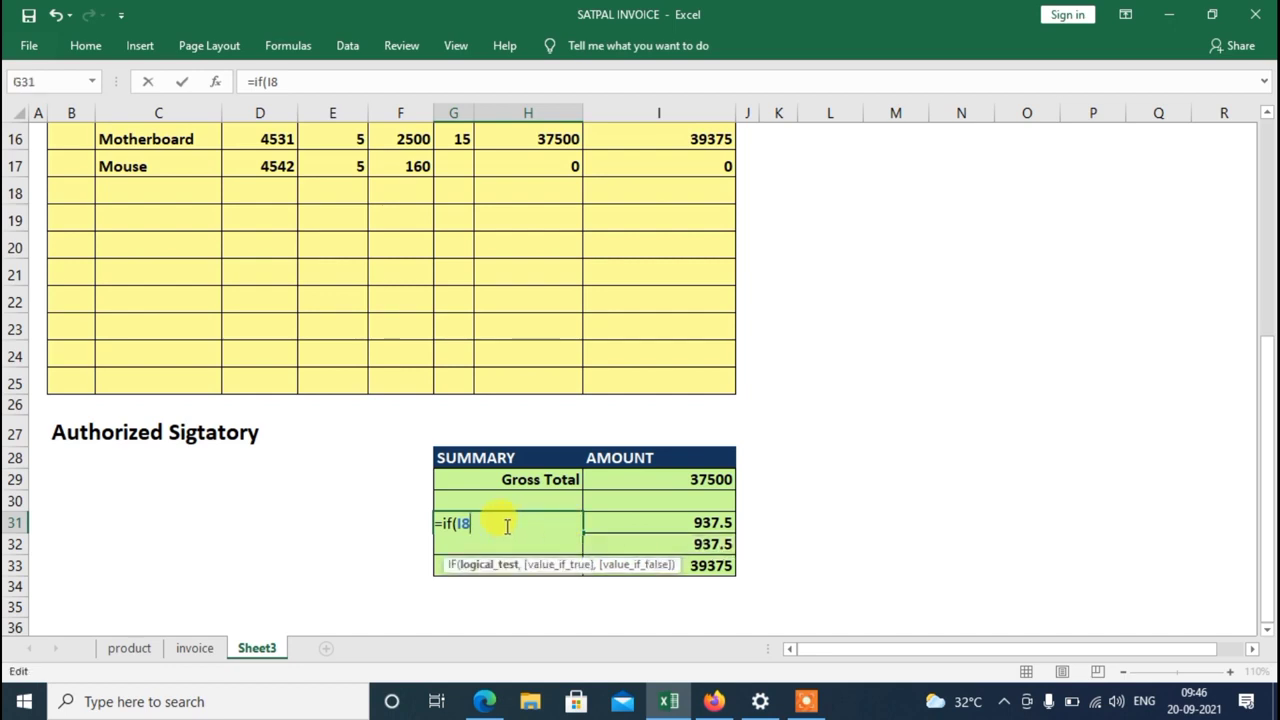
{"action": "type", "text": "="}
{"action": "type", "text": "\""}
{"action": "type", "text": "Stat"}
{"action": "type", "text": "eS"}
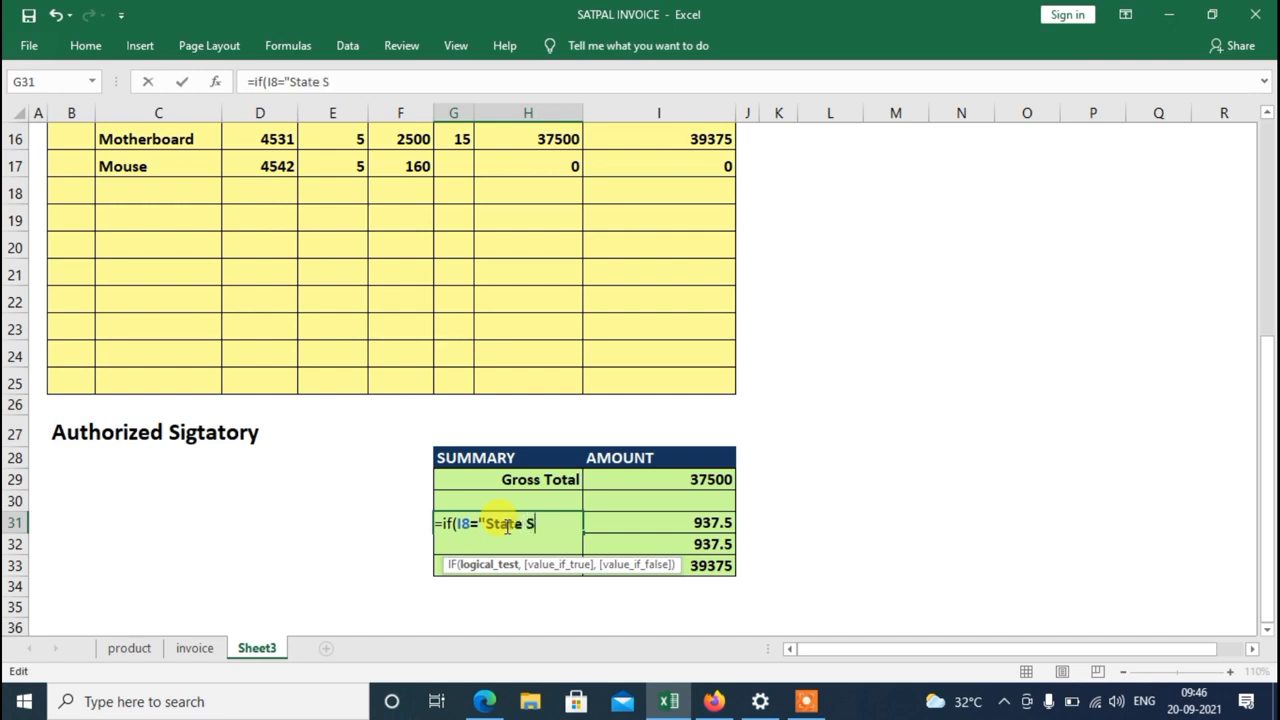
{"action": "type", "text": "ale\""}
{"action": "type", "text": ","}
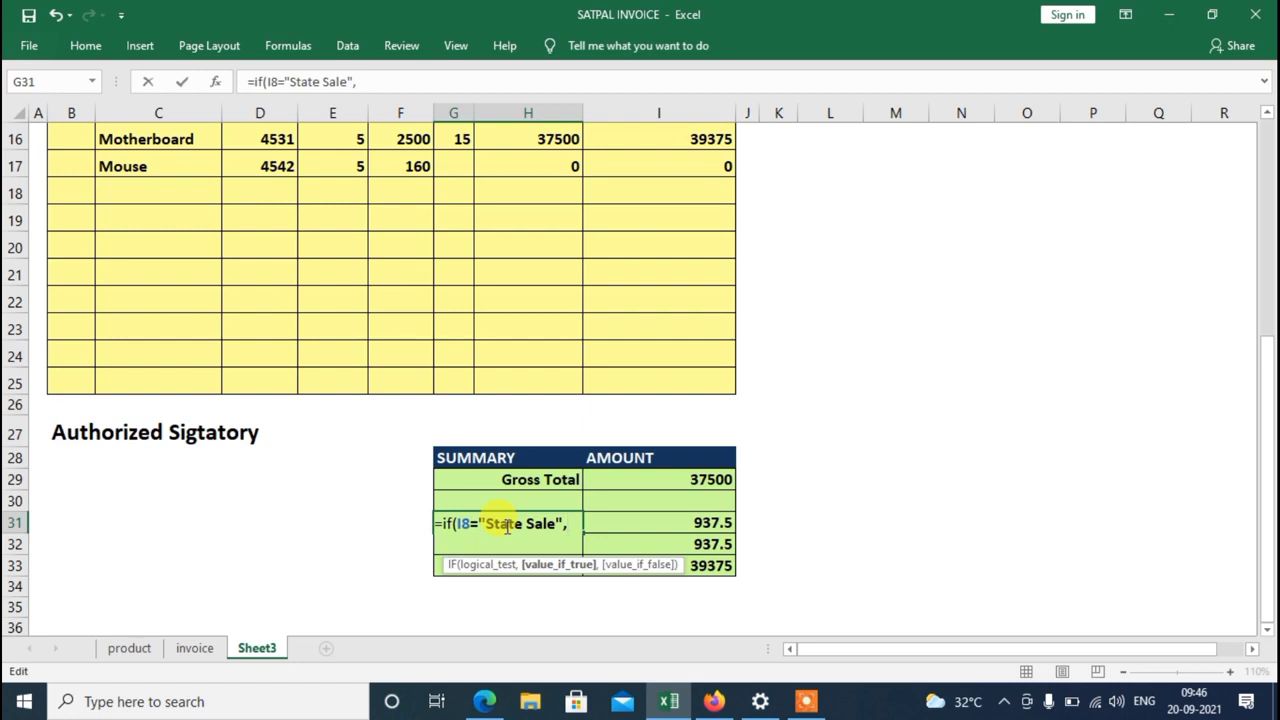
{"action": "type", "text": "\"C"}
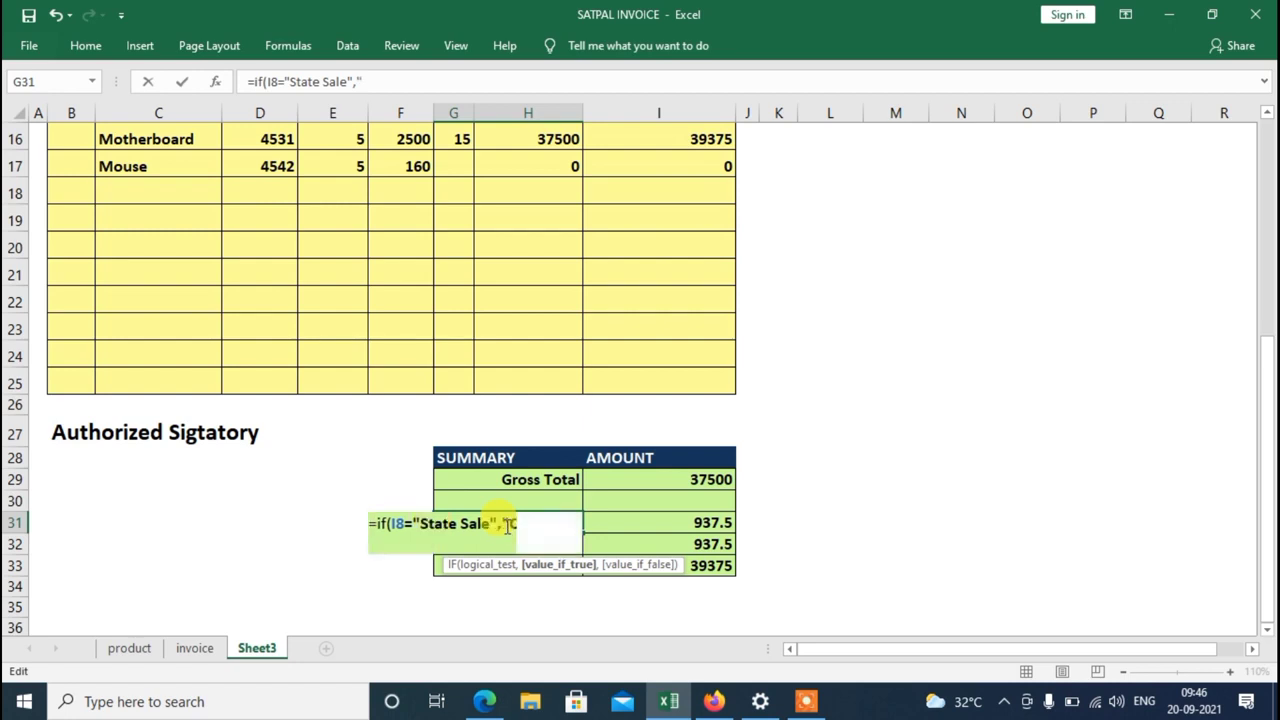
{"action": "type", "text": "GST"}
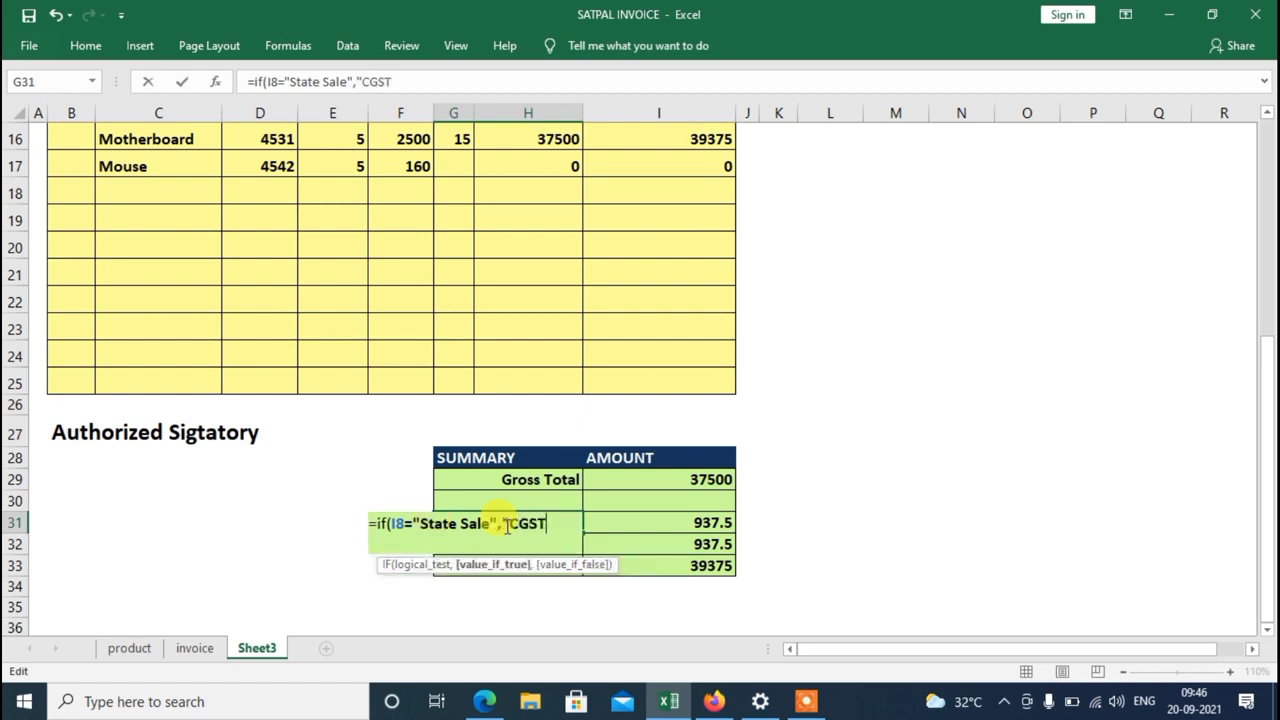
{"action": "type", "text": "\""}
{"action": "type", "text": ",\"\""}
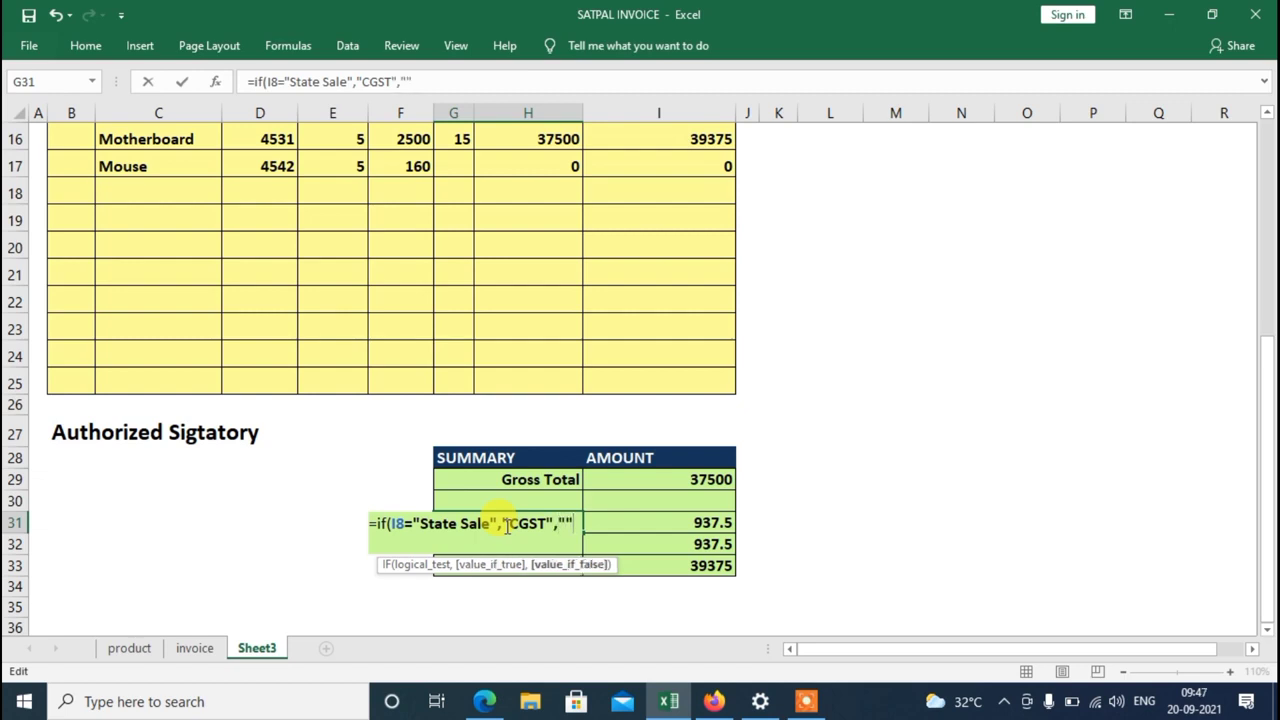
{"action": "type", "text": ")"}
{"action": "key", "text": "Return"}
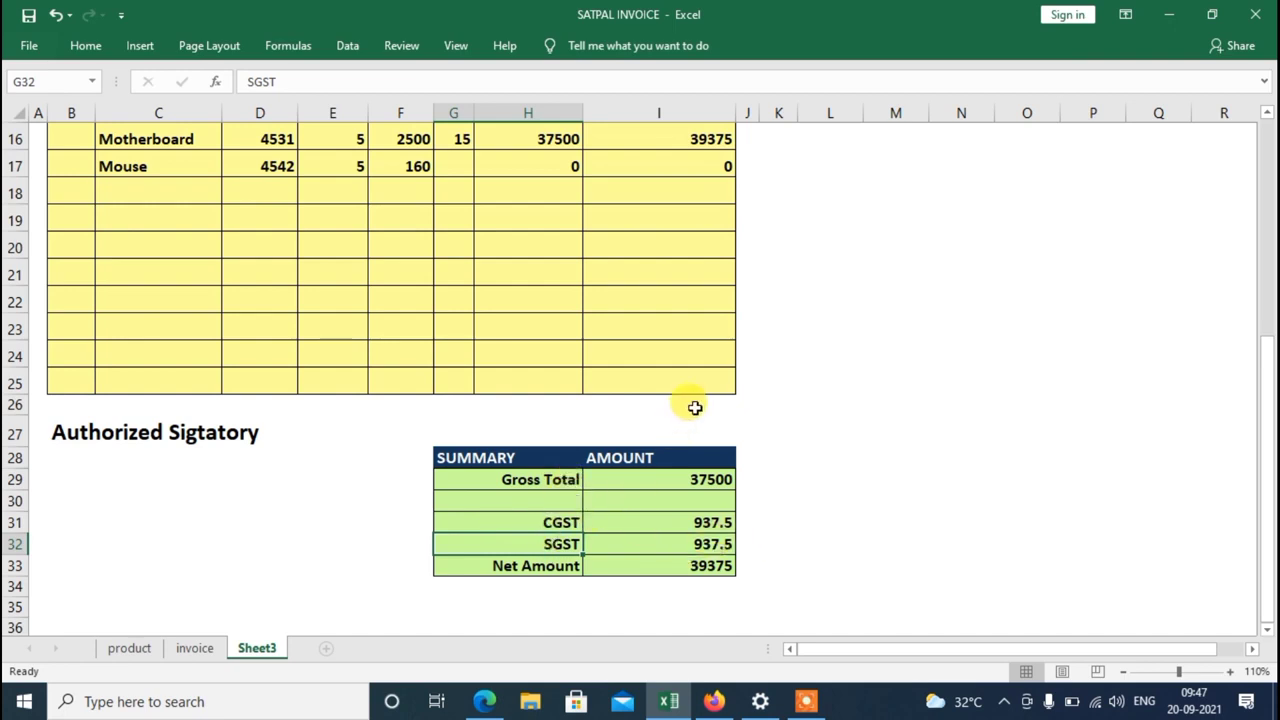
- Choose Out of State Sale from I8's dropdown, then select the SGST label cell G32
{"action": "scroll", "coordinate": [695, 407], "scroll_direction": "up", "scroll_amount": 4}
{"action": "left_click", "coordinate": [694, 249]}
{"action": "left_click", "coordinate": [742, 256]}
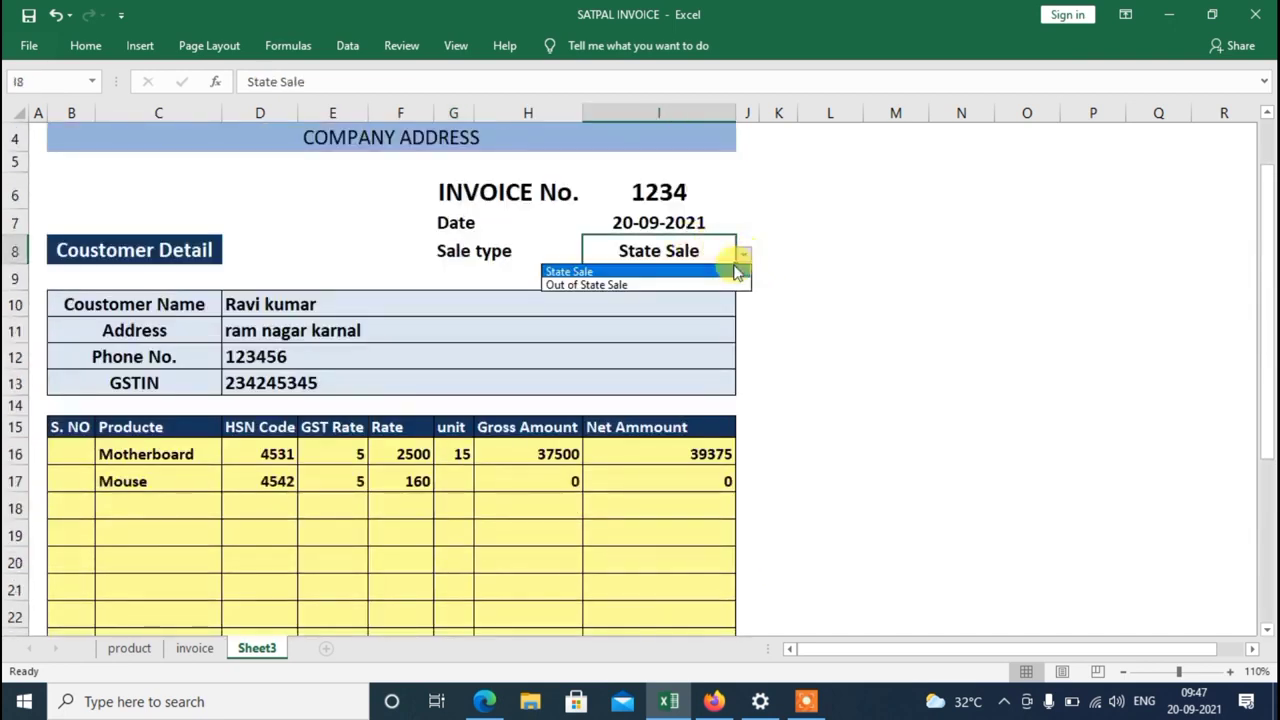
{"action": "left_click", "coordinate": [640, 285]}
{"action": "scroll", "coordinate": [709, 471], "scroll_direction": "down", "scroll_amount": 3}
{"action": "scroll", "coordinate": [666, 527], "scroll_direction": "down", "scroll_amount": 1}
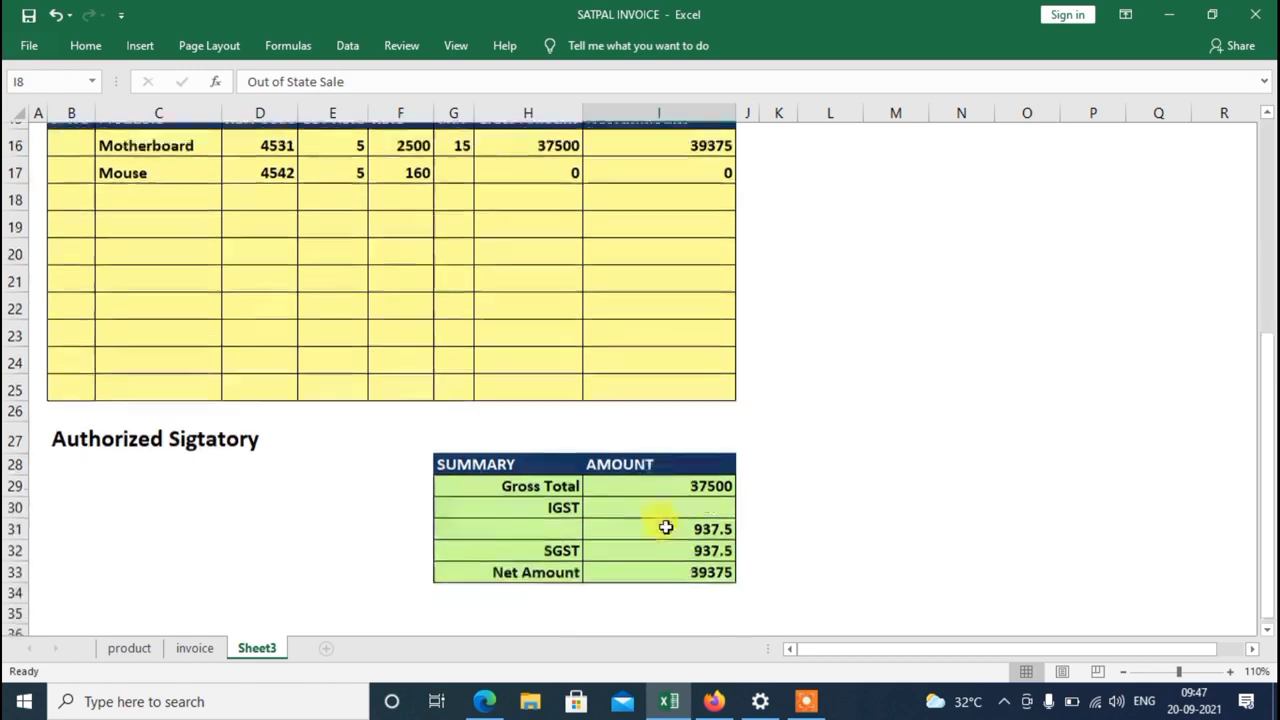
{"action": "scroll", "coordinate": [565, 524], "scroll_direction": "down", "scroll_amount": 1}
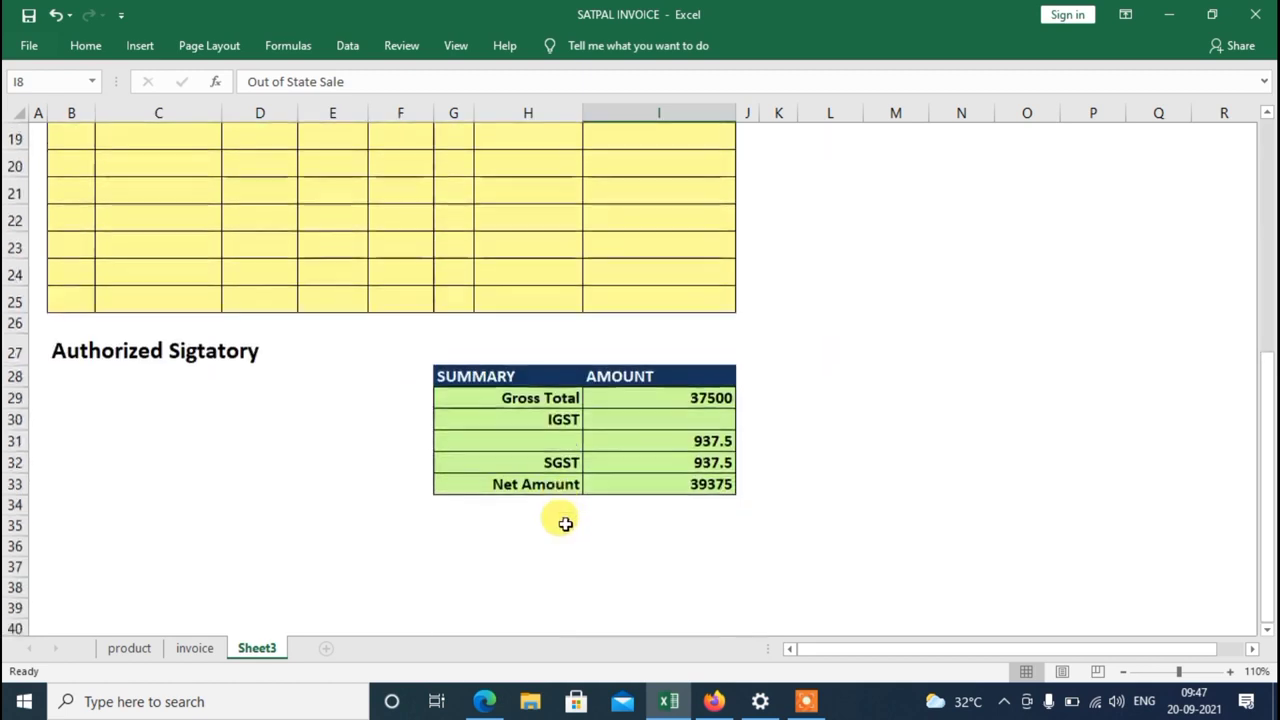
{"action": "left_click", "coordinate": [558, 463]}
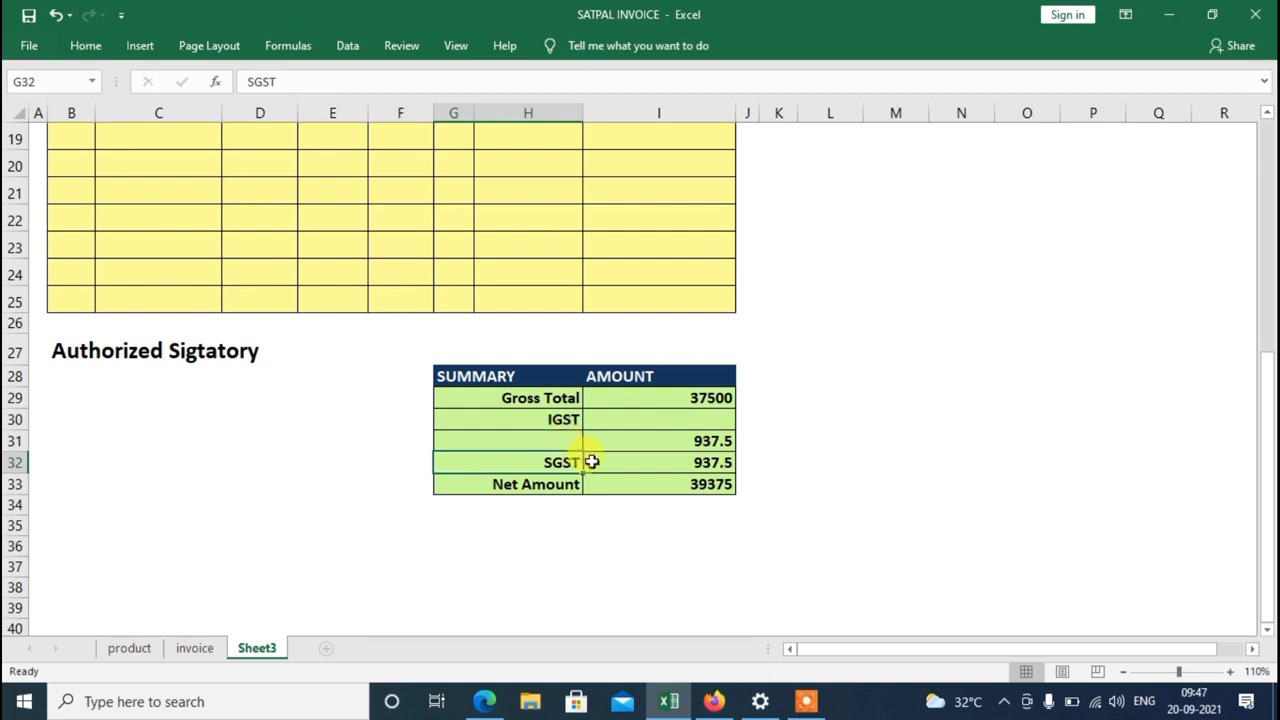
- Enter =IF(I8="State Sale","SGST","") in G32, fixing the typos along the way
{"action": "type", "text": "="}
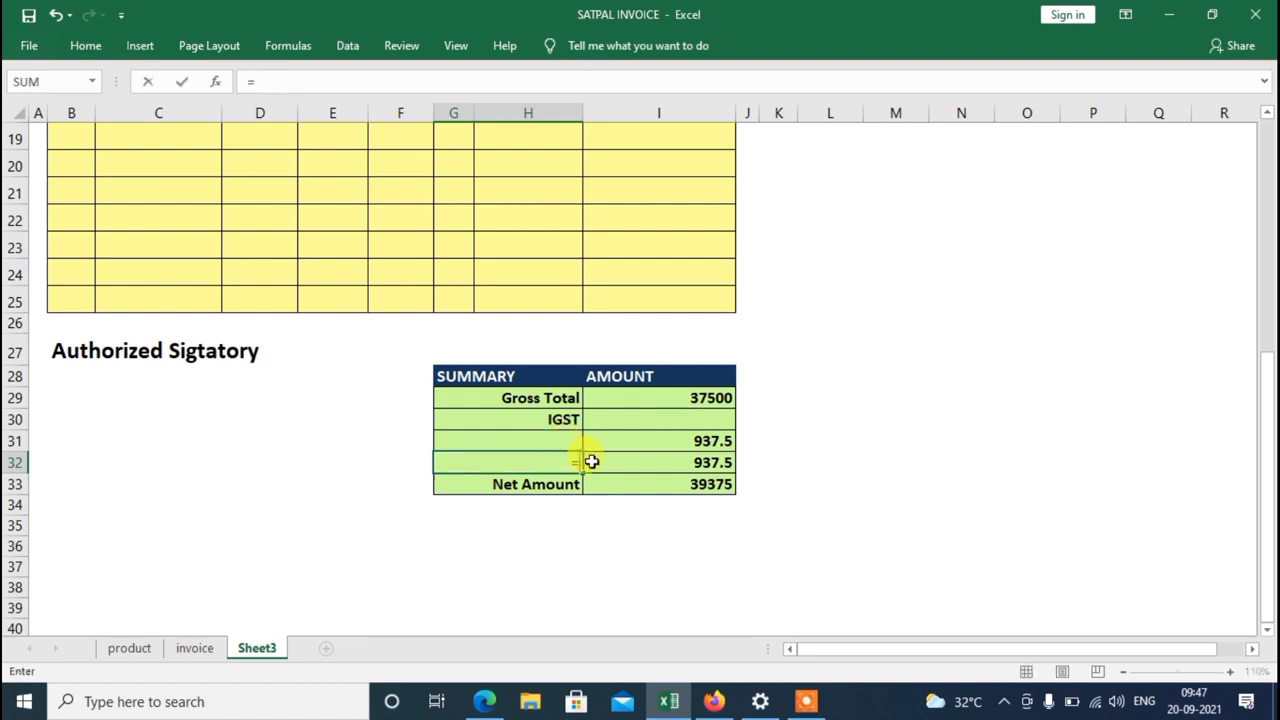
{"action": "type", "text": "if("}
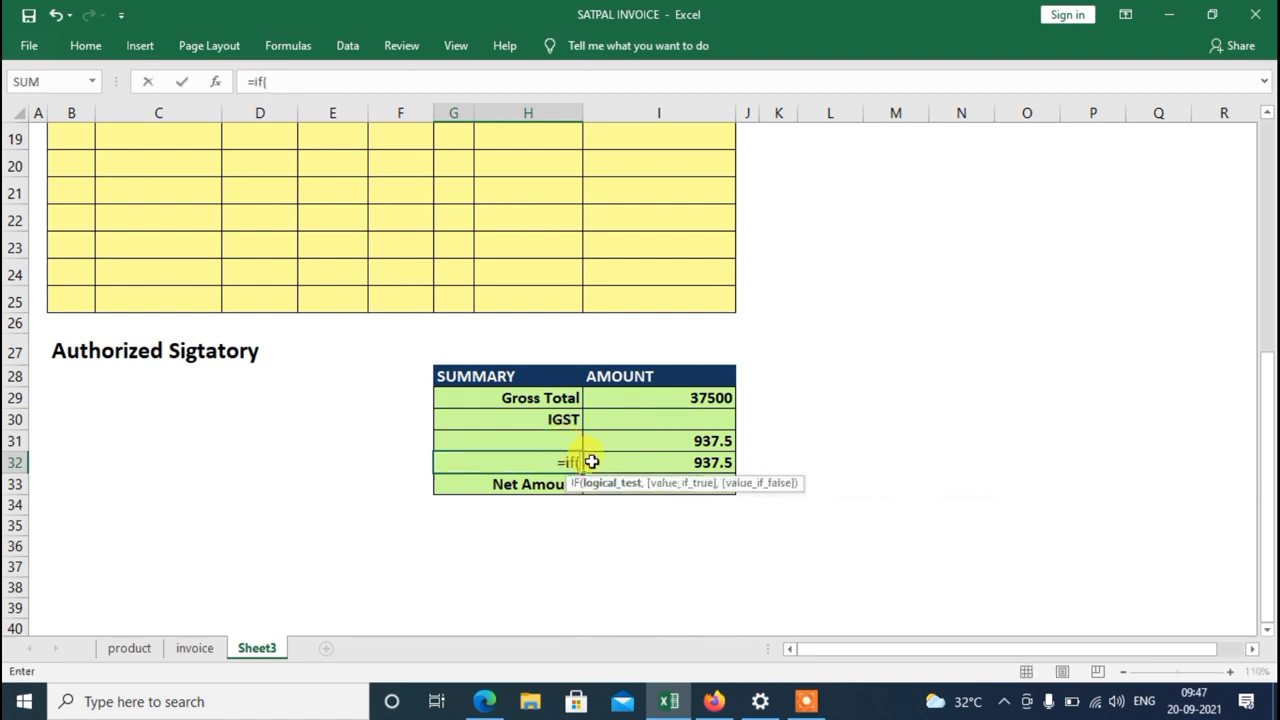
{"action": "scroll", "coordinate": [714, 400], "scroll_direction": "up", "scroll_amount": 2}
{"action": "scroll", "coordinate": [720, 357], "scroll_direction": "up", "scroll_amount": 1}
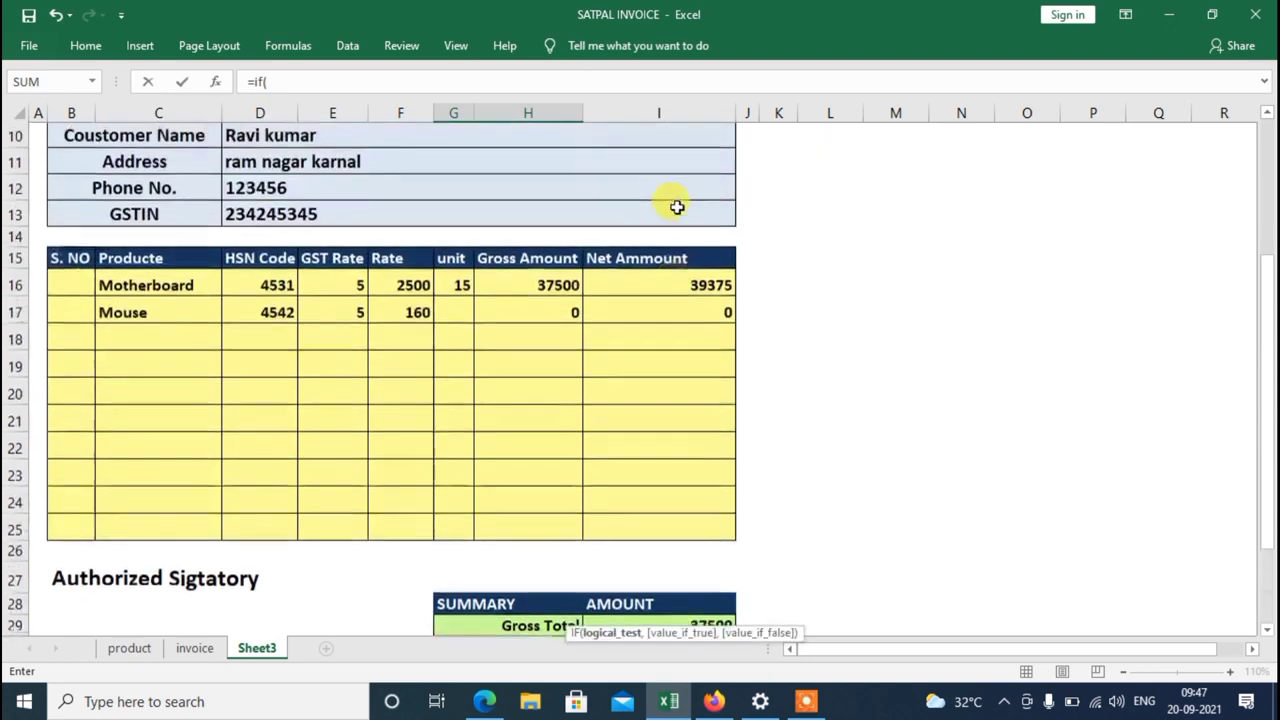
{"action": "scroll", "coordinate": [674, 203], "scroll_direction": "up", "scroll_amount": 3}
{"action": "left_click", "coordinate": [651, 306]}
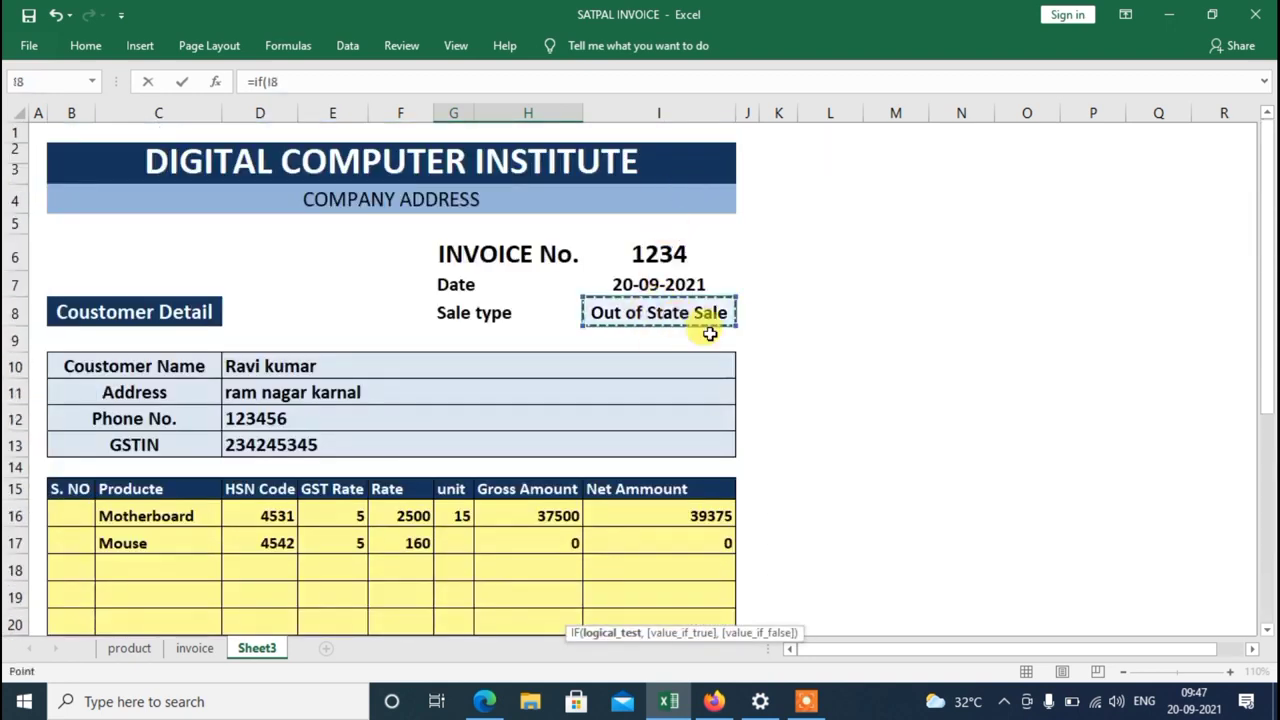
{"action": "scroll", "coordinate": [696, 427], "scroll_direction": "down", "scroll_amount": 3}
{"action": "scroll", "coordinate": [696, 427], "scroll_direction": "down", "scroll_amount": 2}
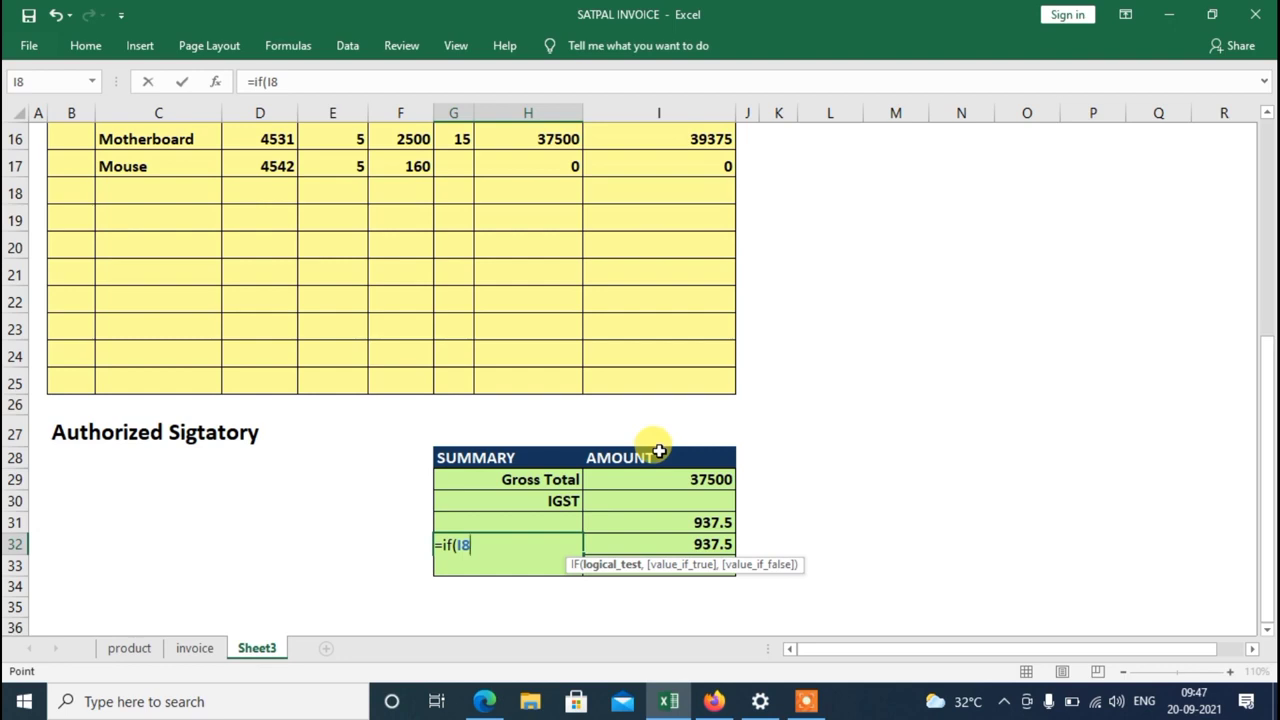
{"action": "type", "text": "=\""}
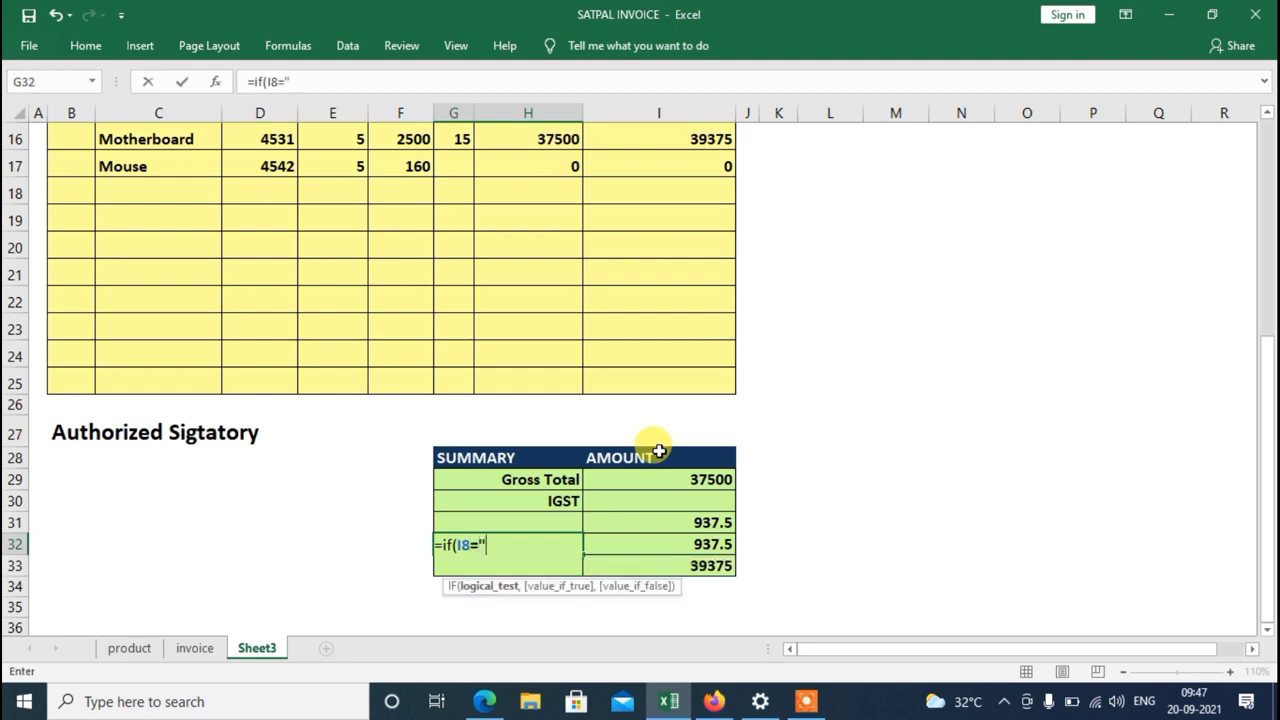
{"action": "type", "text": "Sta"}
{"action": "type", "text": "te SAle"}
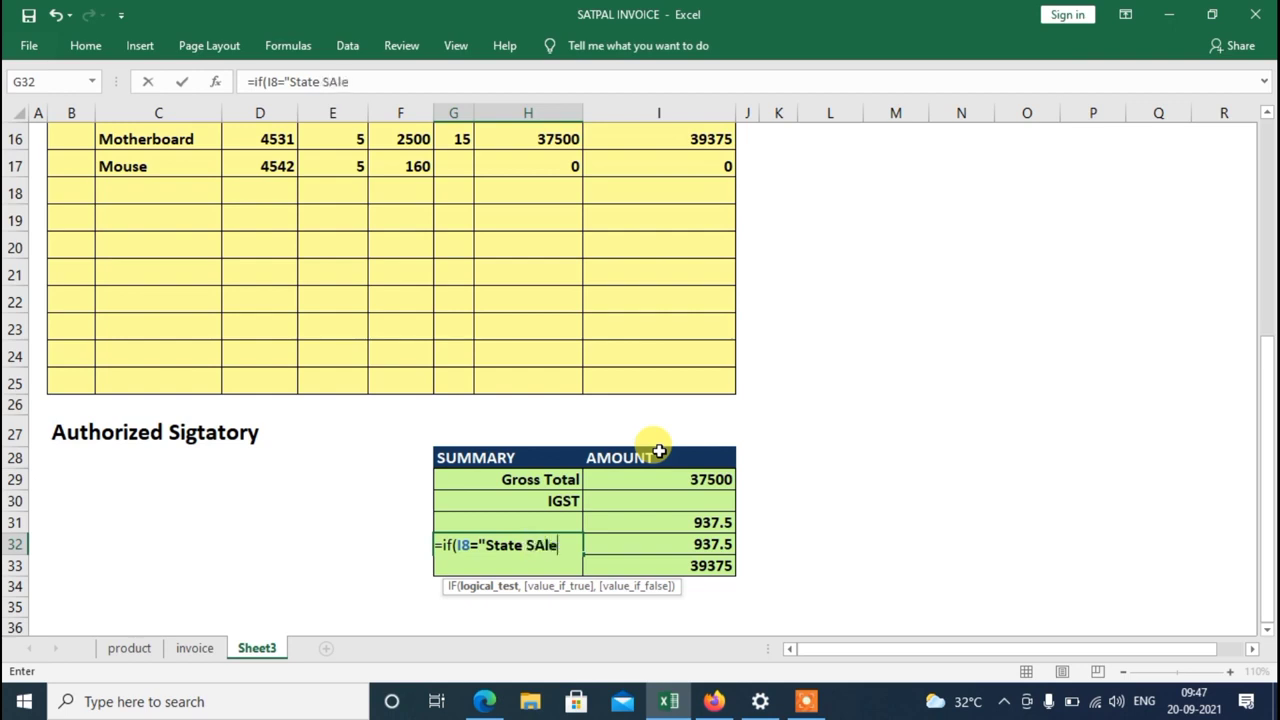
{"action": "key", "text": "BackSpace"}
{"action": "key", "text": "BackSpace"}
{"action": "key", "text": "BackSpace"}
{"action": "type", "text": "ale\""}
{"action": "type", "text": ",\""}
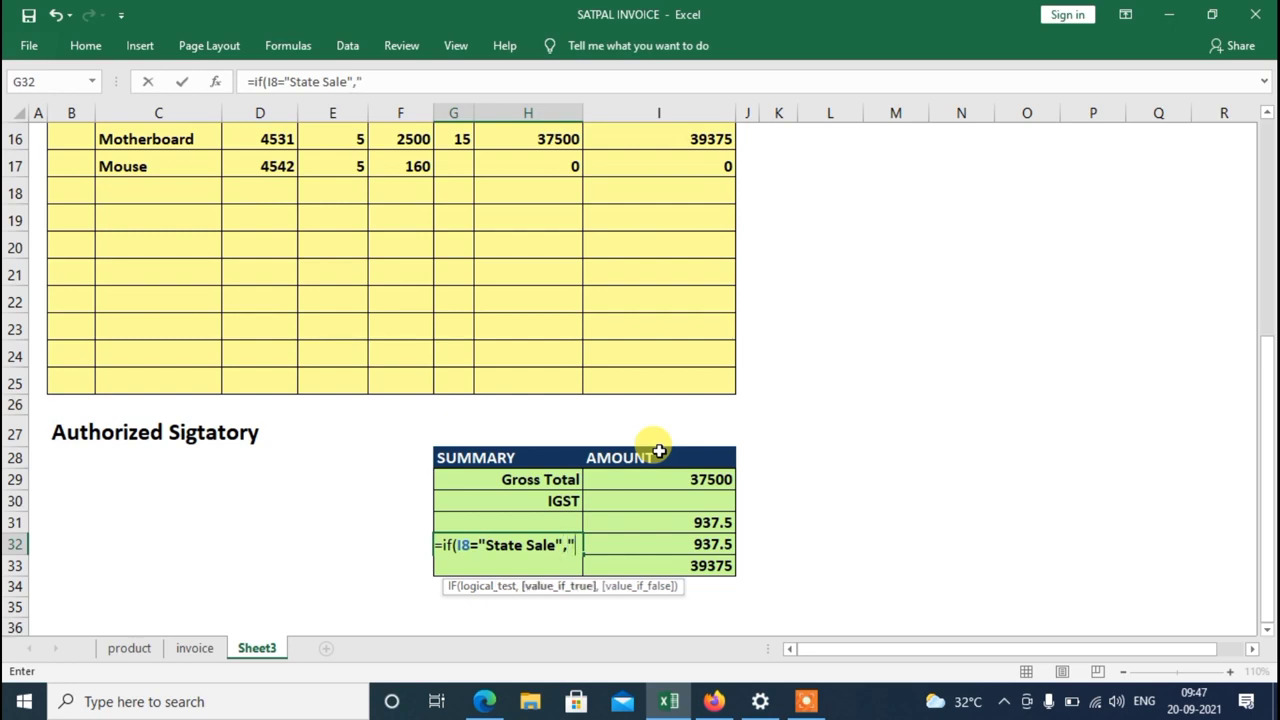
{"action": "type", "text": "S"}
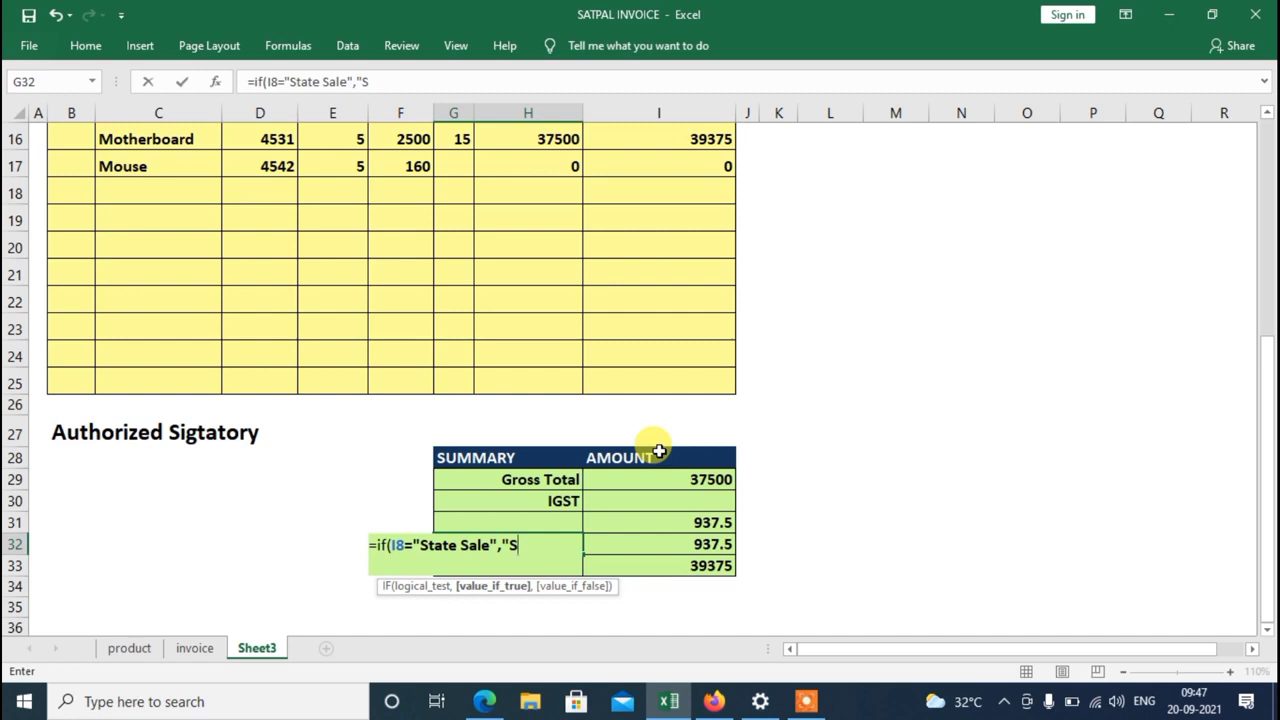
{"action": "type", "text": "g"}
{"action": "key", "text": "BackSpace"}
{"action": "type", "text": "GST\""}
{"action": "type", "text": ",\""}
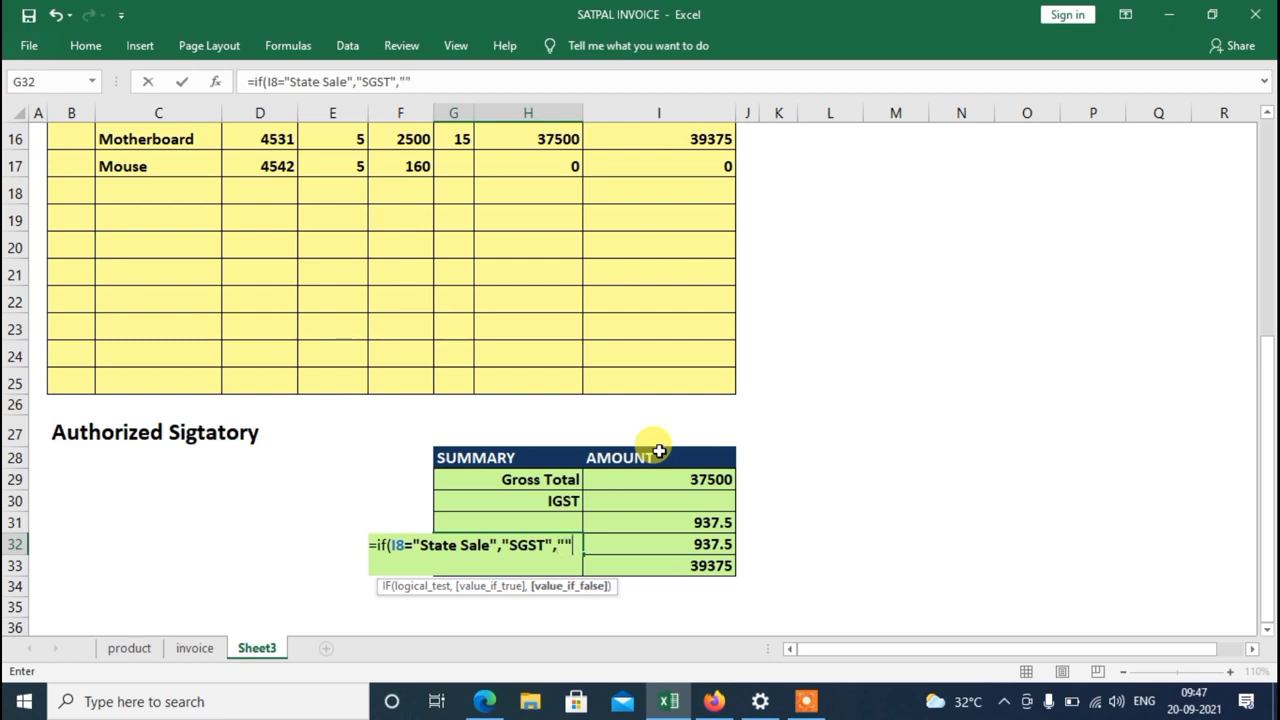
{"action": "type", "text": ")"}
{"action": "key", "text": "Return"}
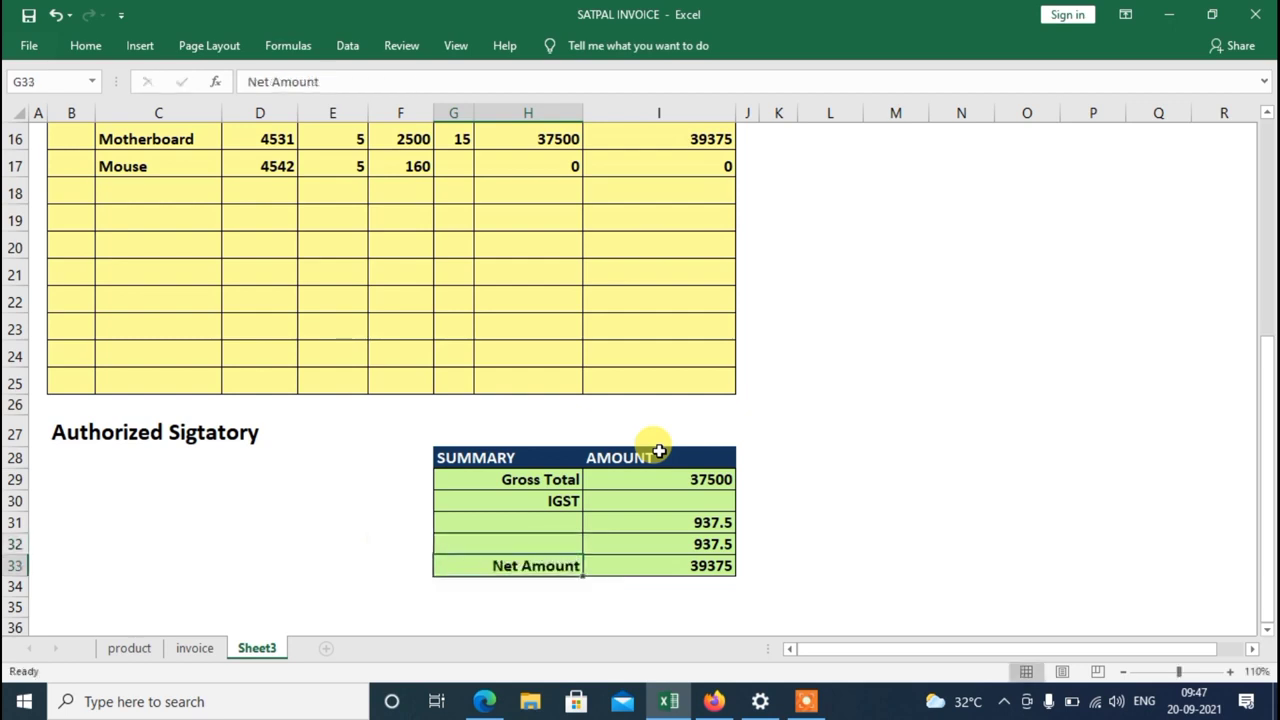
- Set I8's sale type back to State Sale and review the CGST and SGST labels
{"action": "scroll", "coordinate": [737, 377], "scroll_direction": "up", "scroll_amount": 3}
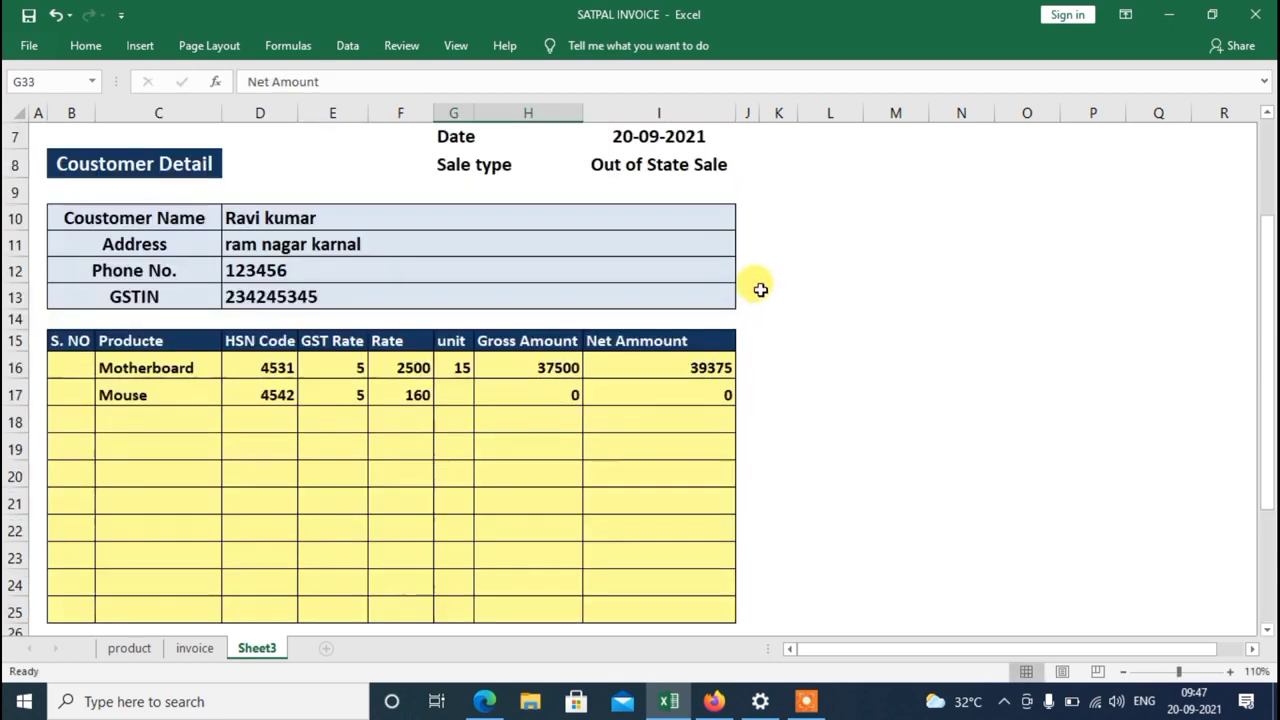
{"action": "left_click", "coordinate": [700, 164]}
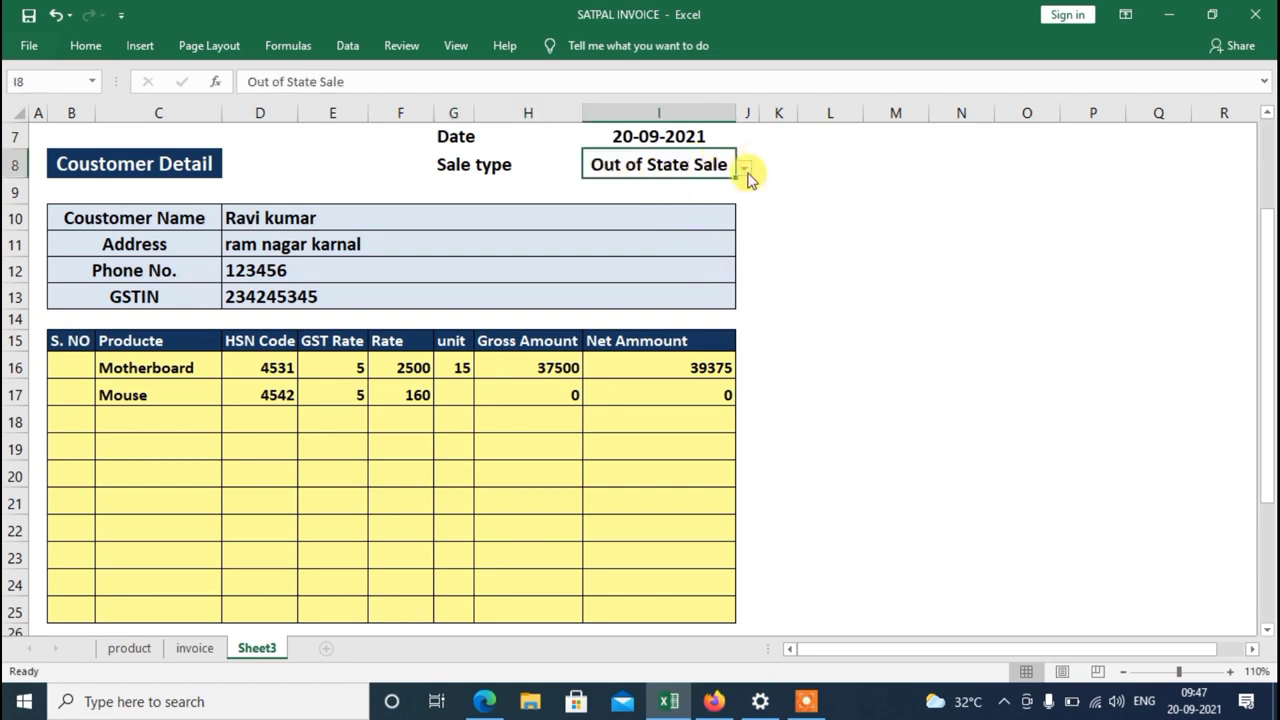
{"action": "left_click", "coordinate": [745, 170]}
{"action": "left_click", "coordinate": [700, 186]}
{"action": "scroll", "coordinate": [583, 594], "scroll_direction": "down", "scroll_amount": 3}
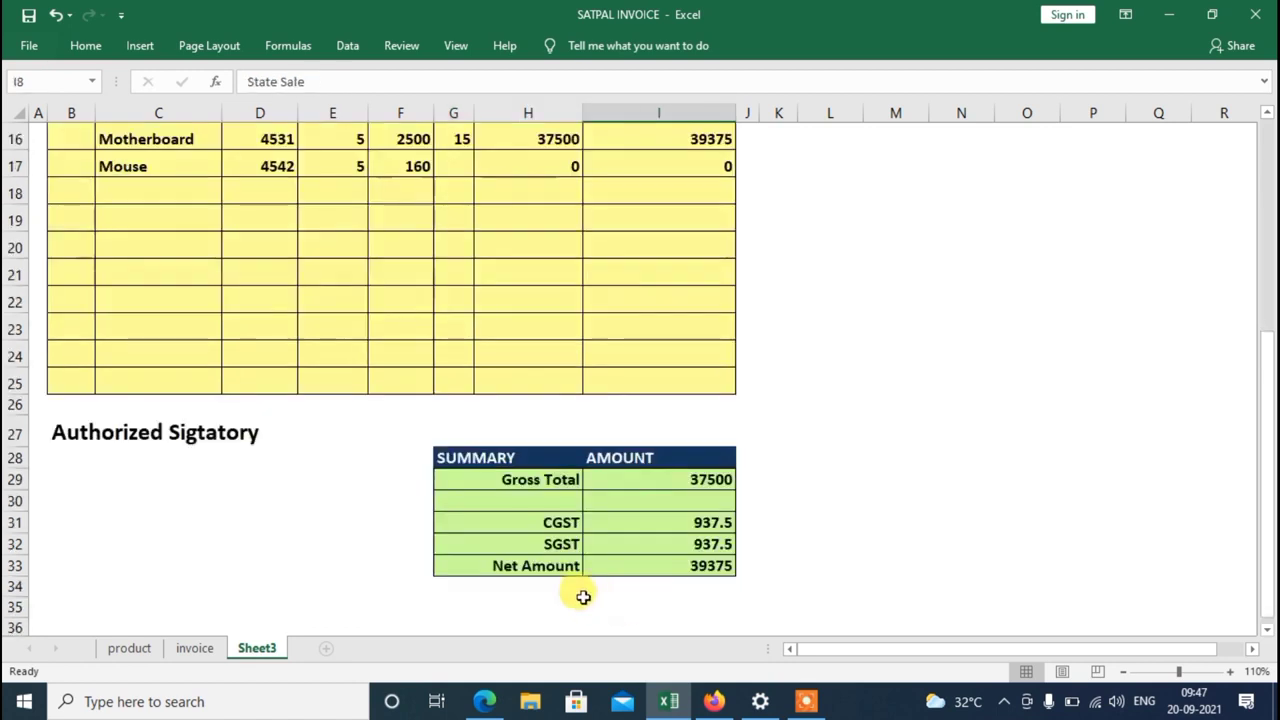
{"action": "scroll", "coordinate": [548, 486], "scroll_direction": "down", "scroll_amount": 1}
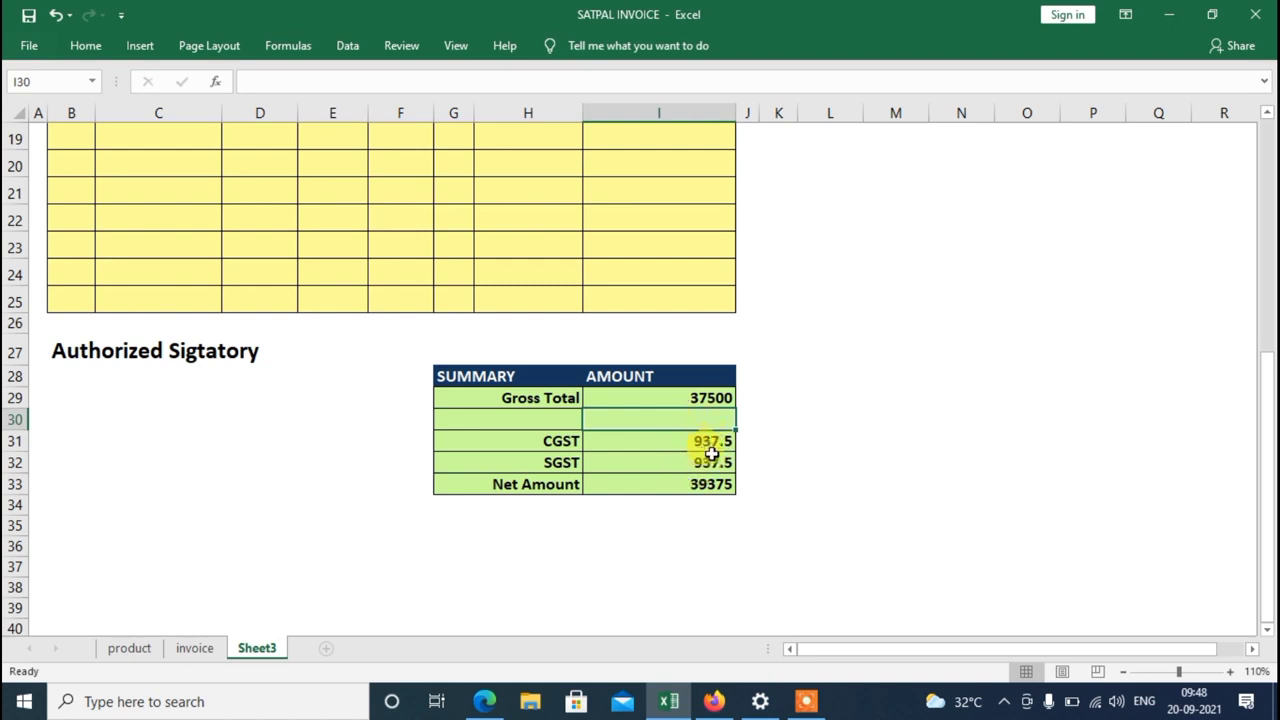
- Clear the two 937.5 CGST and SGST amounts from the summary
{"action": "left_click_drag", "start_coordinate": [697, 440], "coordinate": [704, 458]}
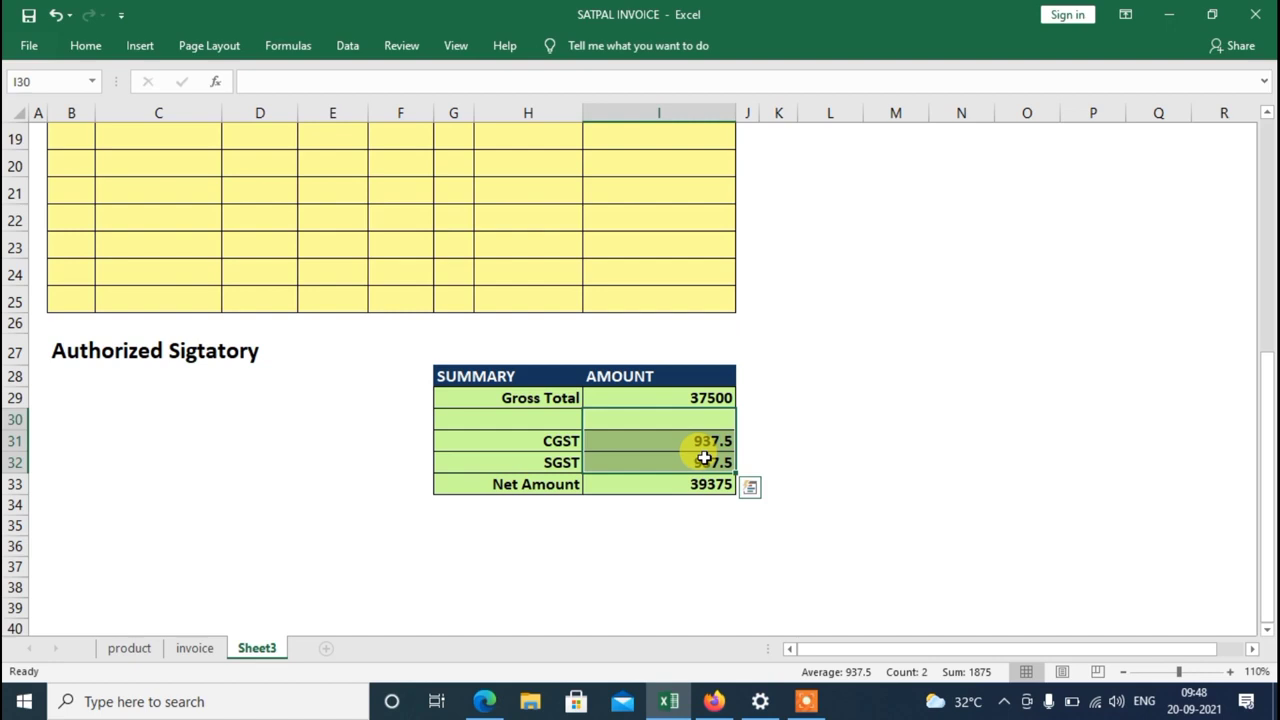
{"action": "key", "text": "Delete"}
{"action": "left_click", "coordinate": [940, 400]}
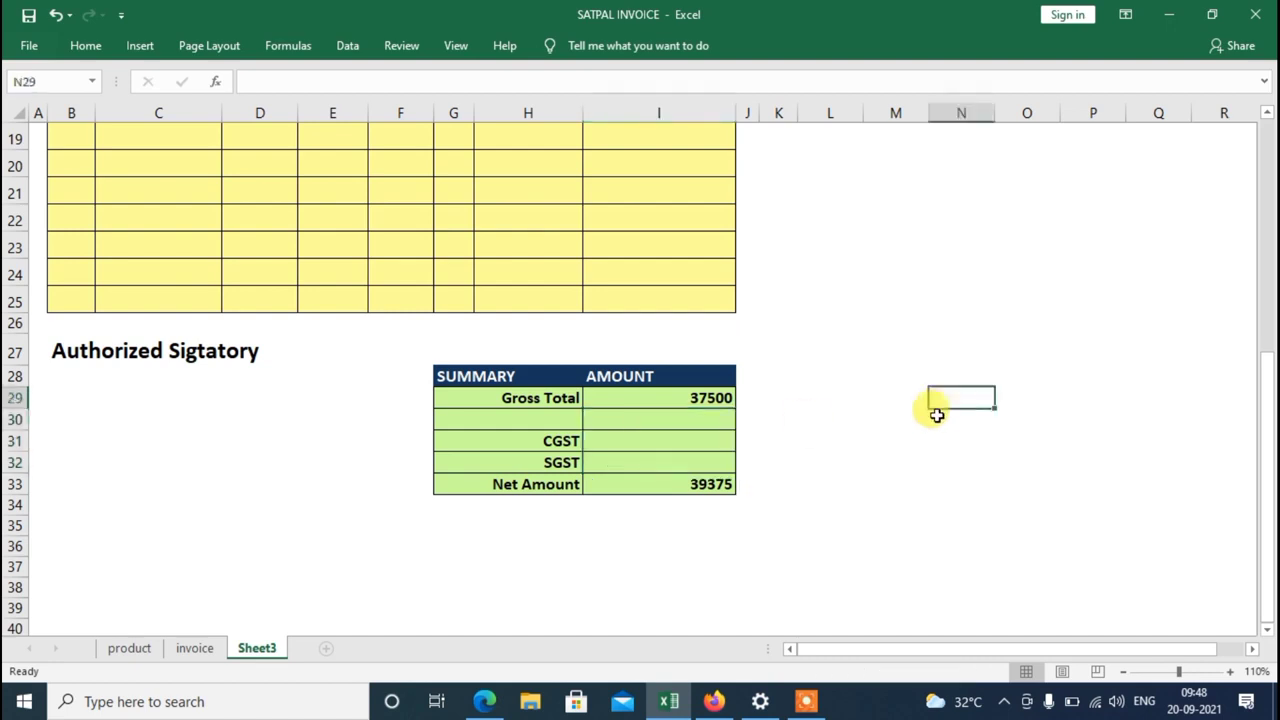
- Enter =IF(G30="","",I33-I29) in I30 as the IGST amount
{"action": "left_click", "coordinate": [694, 425]}
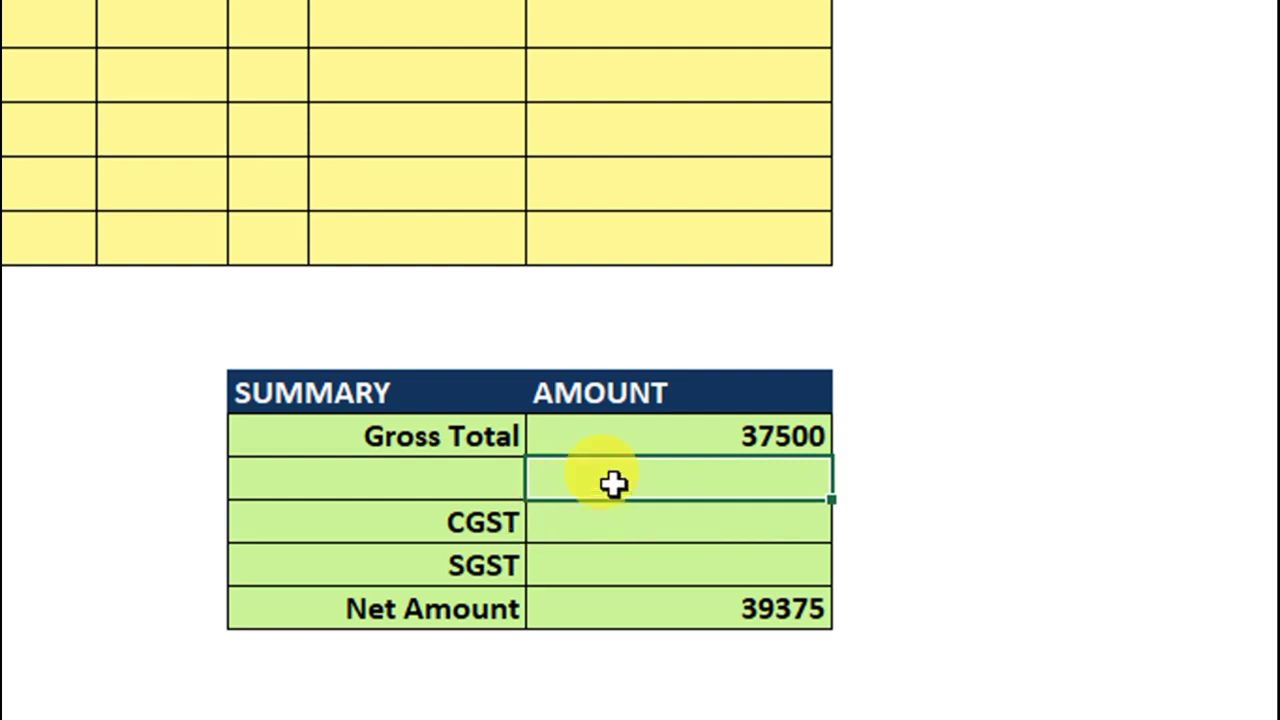
{"action": "type", "text": "="}
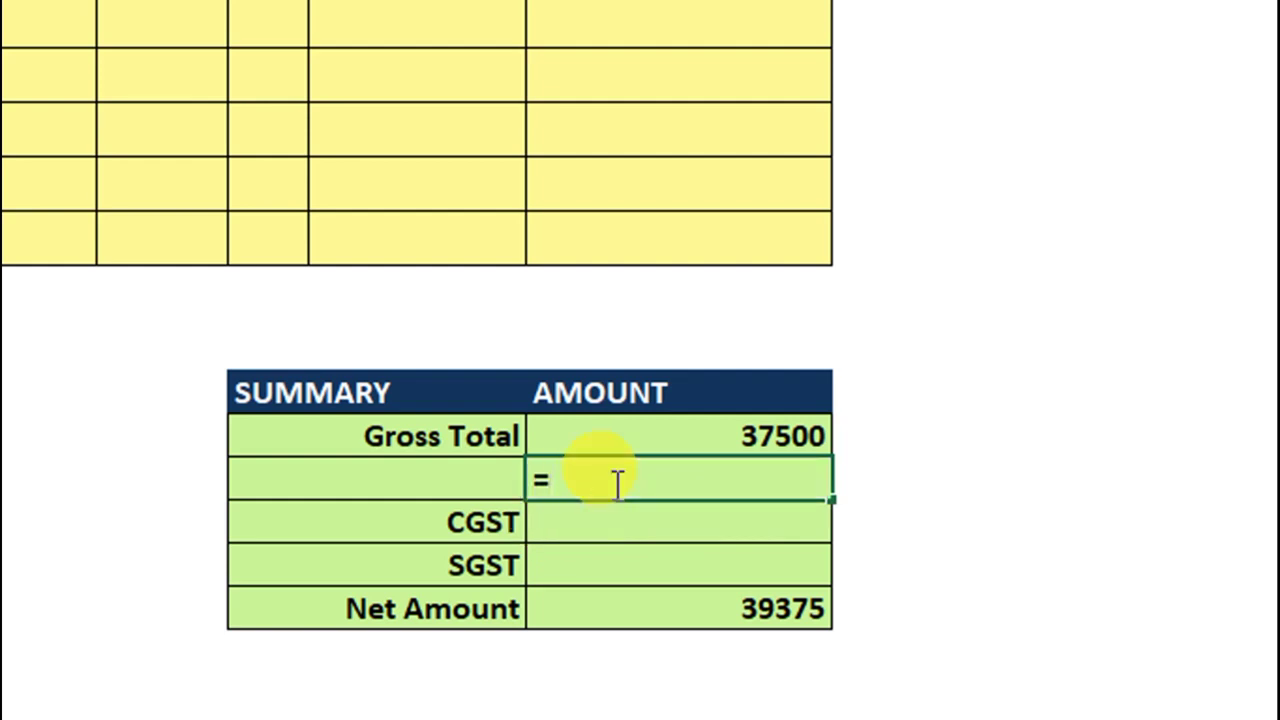
{"action": "type", "text": "if"}
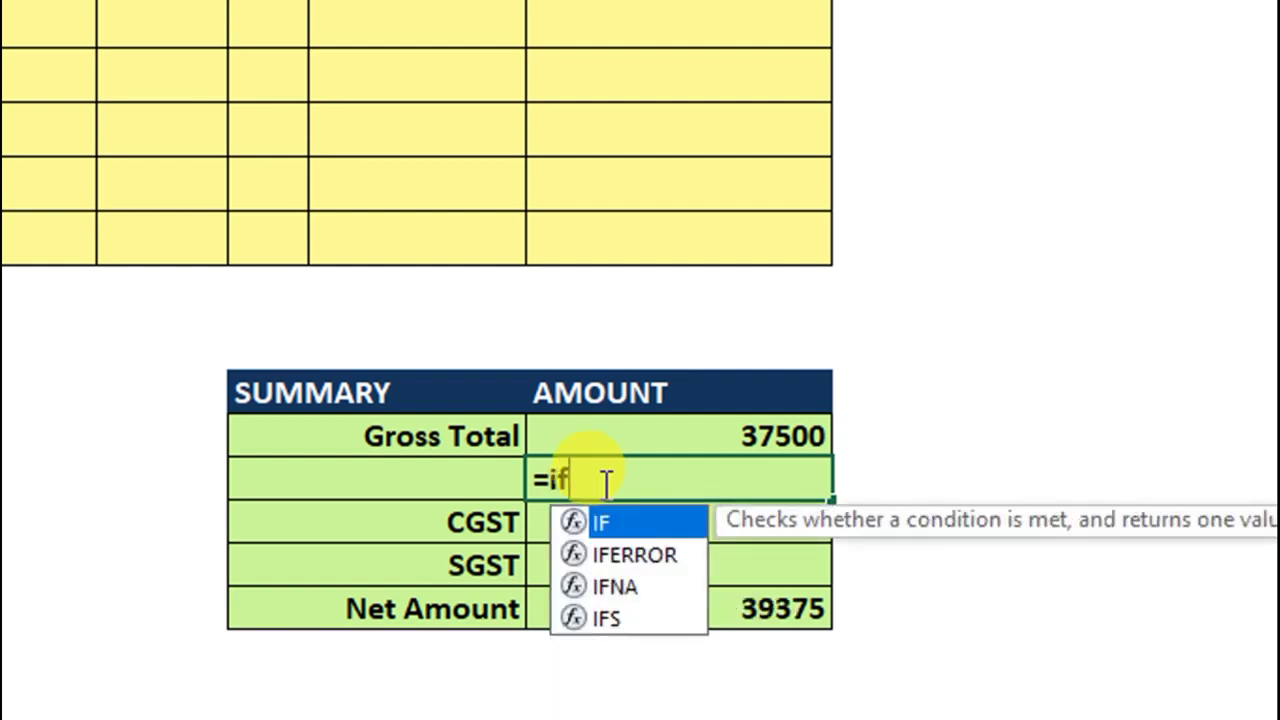
{"action": "type", "text": "("}
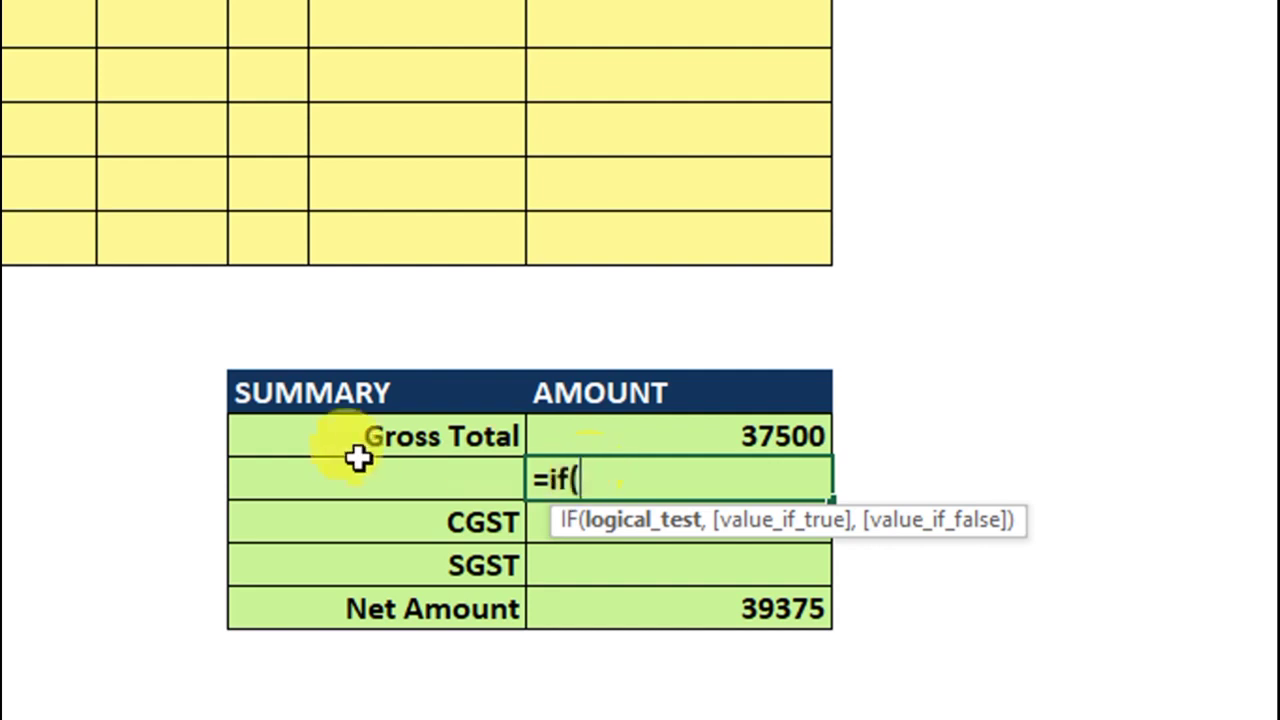
{"action": "left_click", "coordinate": [372, 477]}
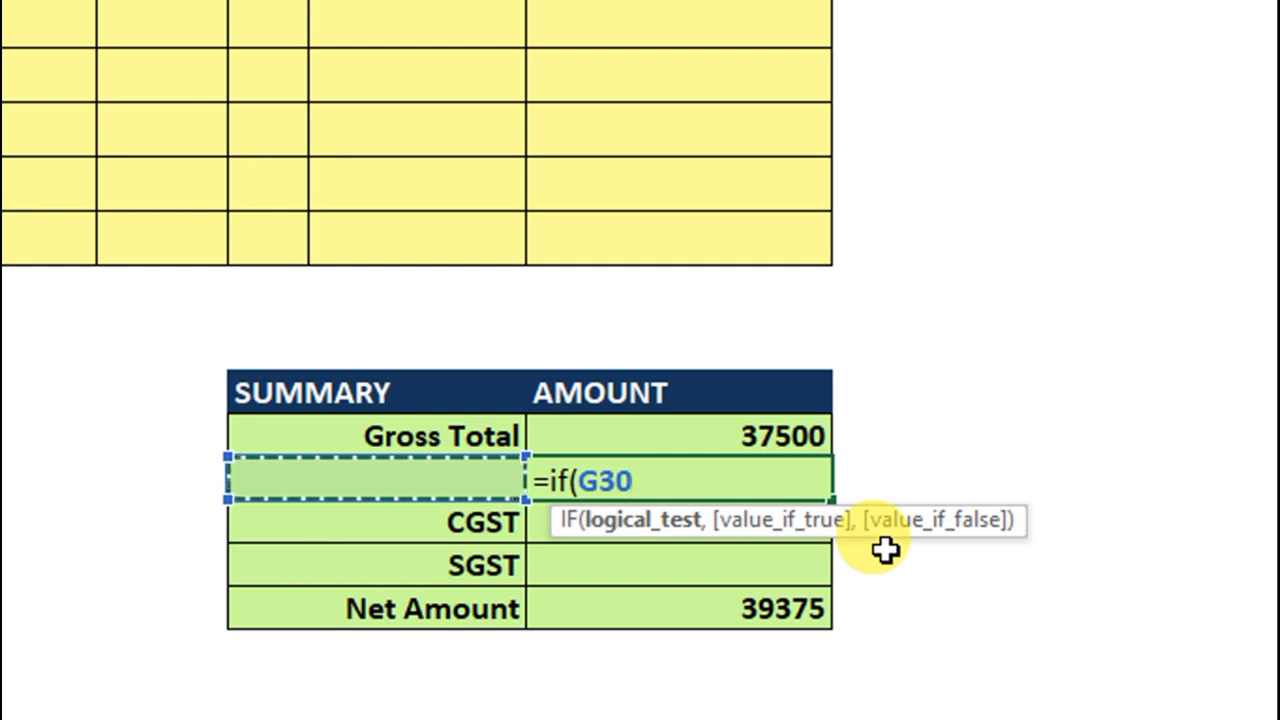
{"action": "type", "text": "+"}
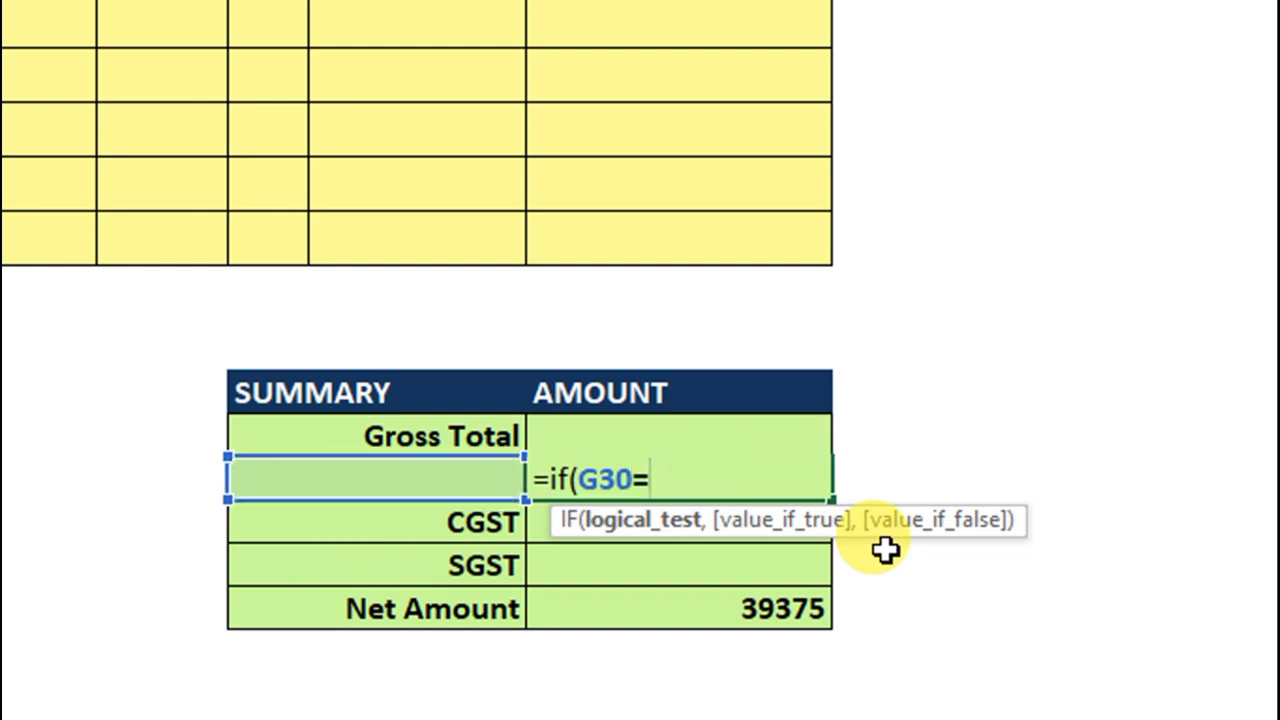
{"action": "type", "text": "\""}
{"action": "type", "text": ","}
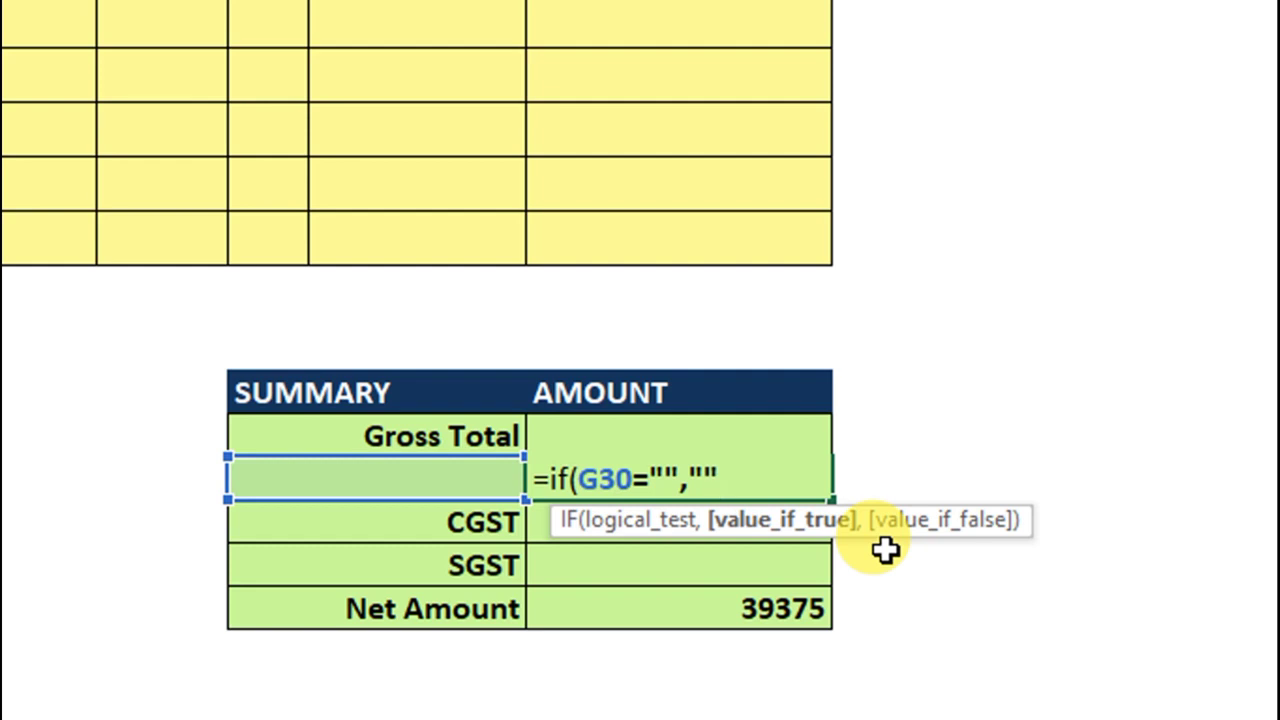
{"action": "type", "text": ","}
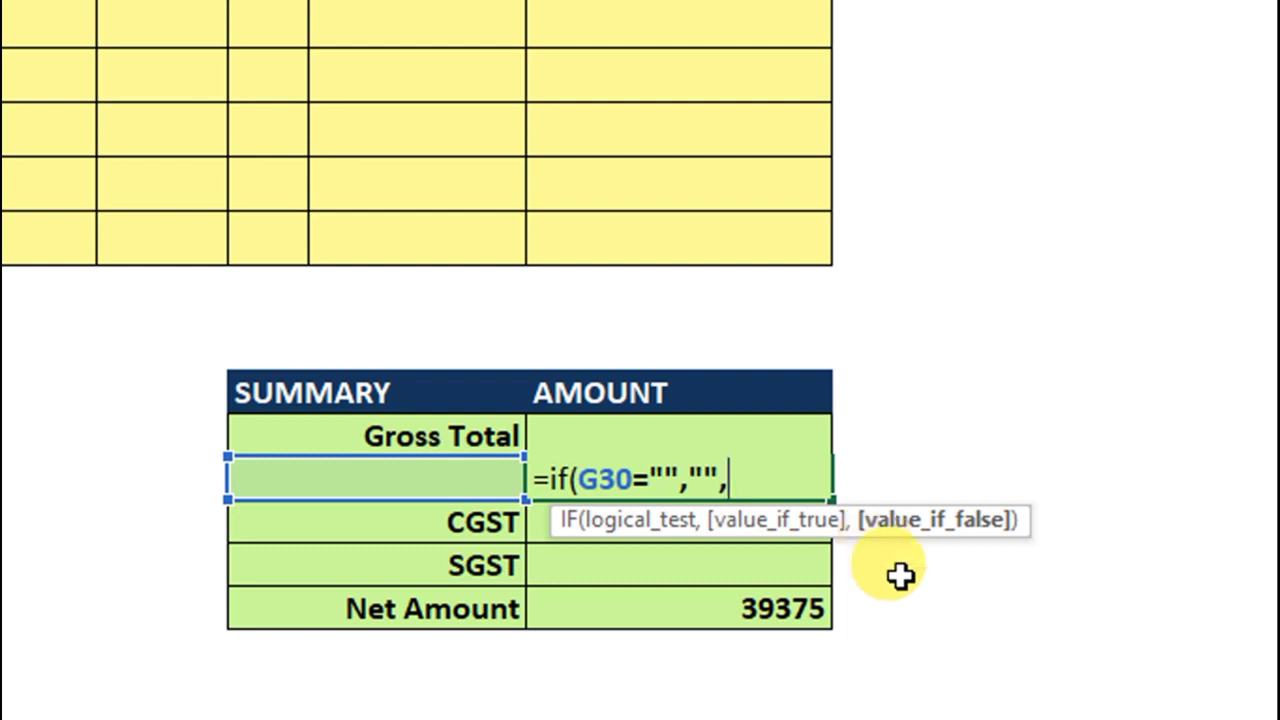
{"action": "left_click", "coordinate": [786, 600]}
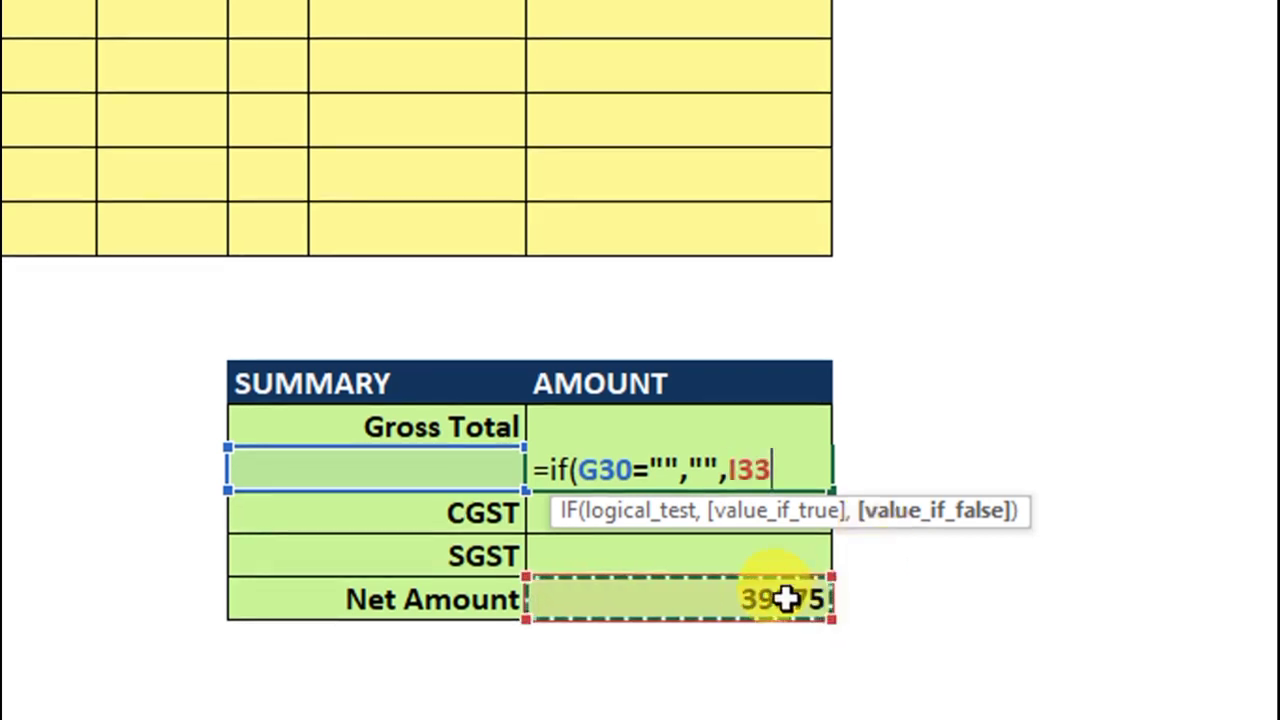
{"action": "type", "text": "-"}
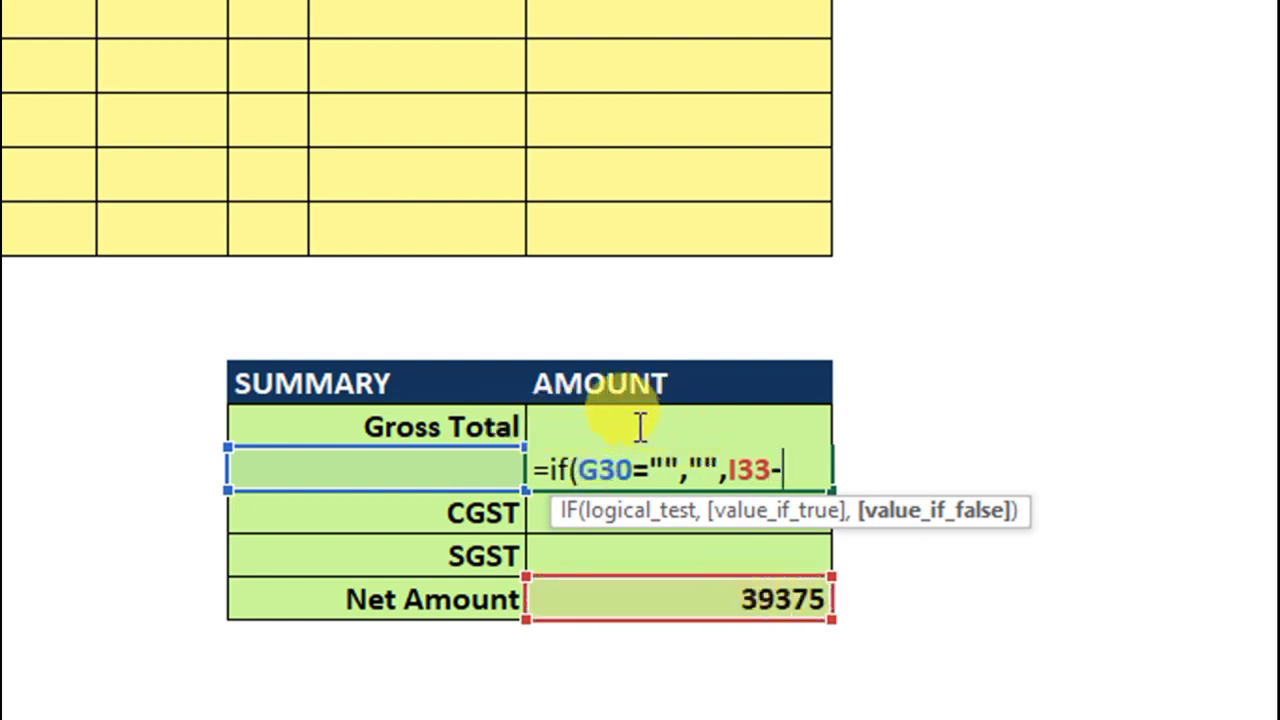
{"action": "key", "text": "Left"}
{"action": "key", "text": "Left"}
{"action": "key", "text": "Left"}
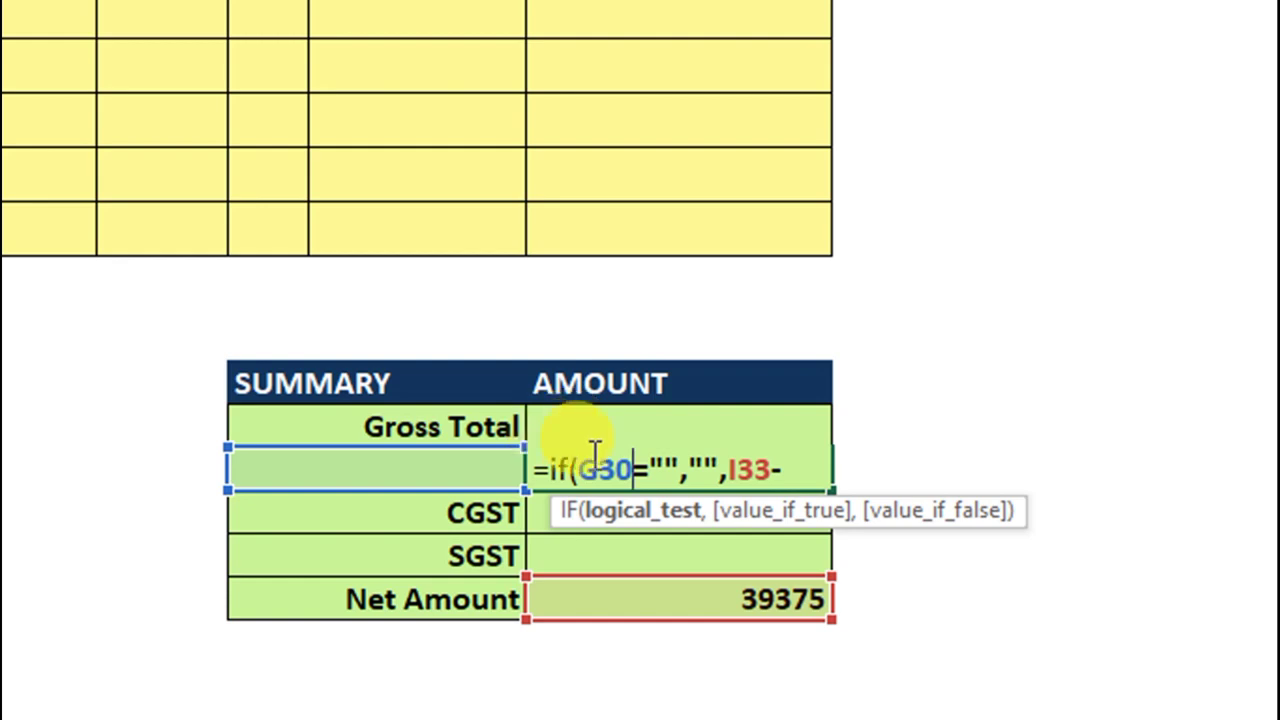
{"action": "key", "text": "Left"}
{"action": "key", "text": "Left"}
{"action": "key", "text": "Left"}
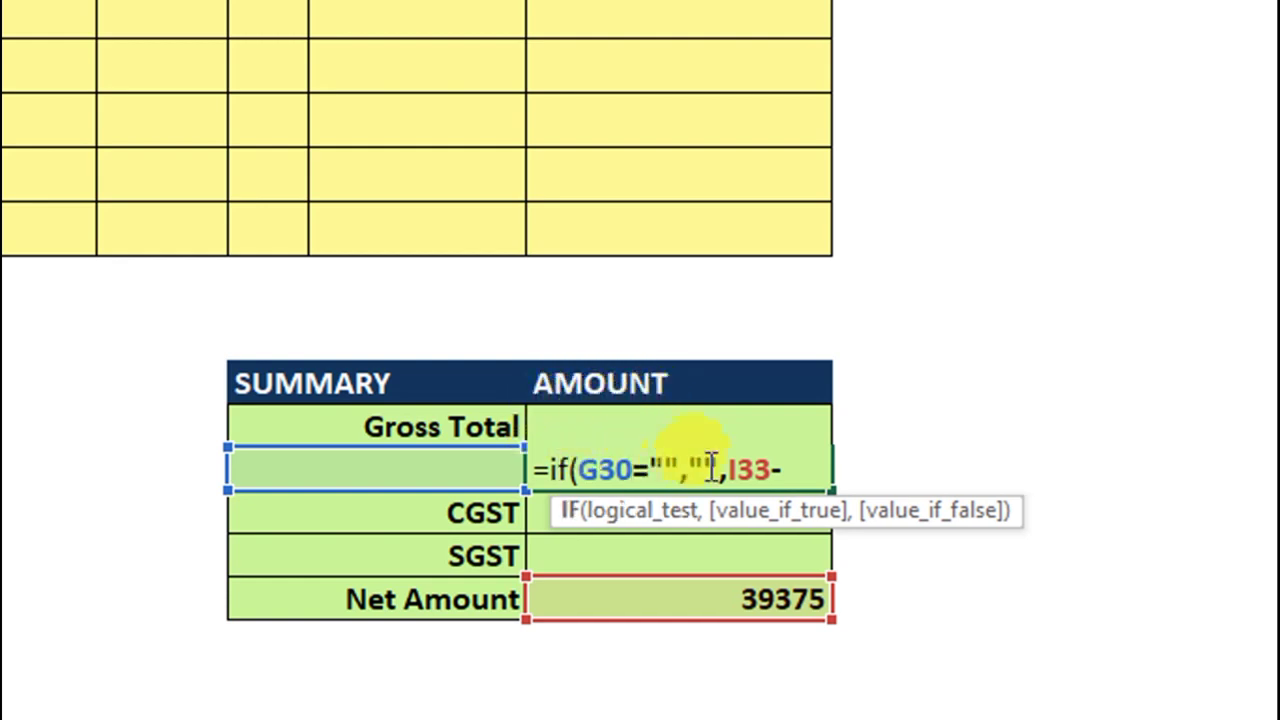
{"action": "left_click", "coordinate": [801, 467]}
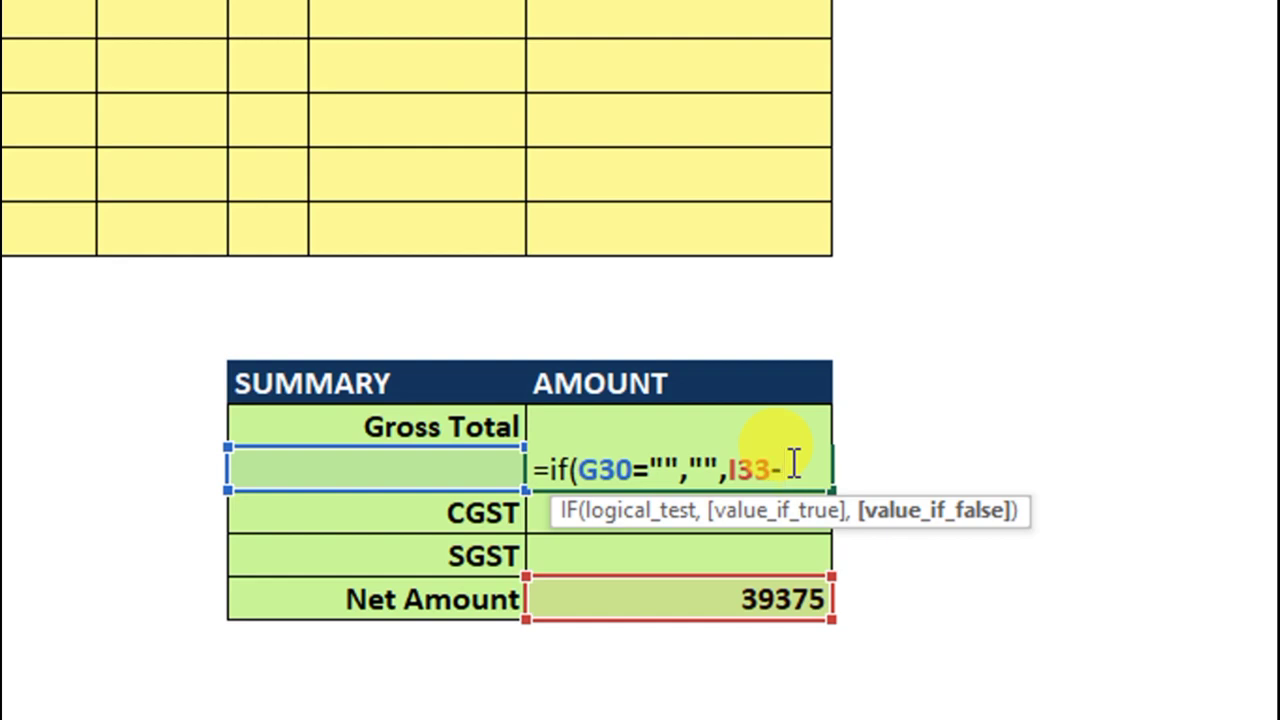
{"action": "type", "text": "i29"}
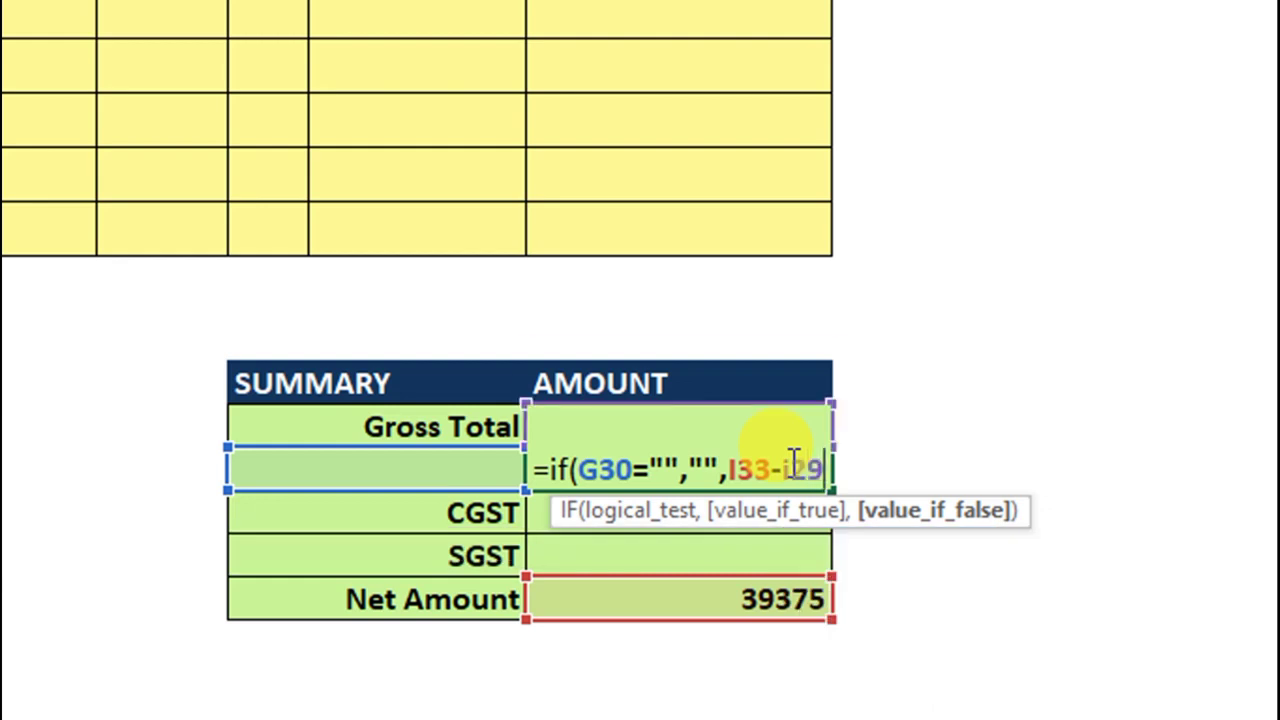
{"action": "type", "text": ")"}
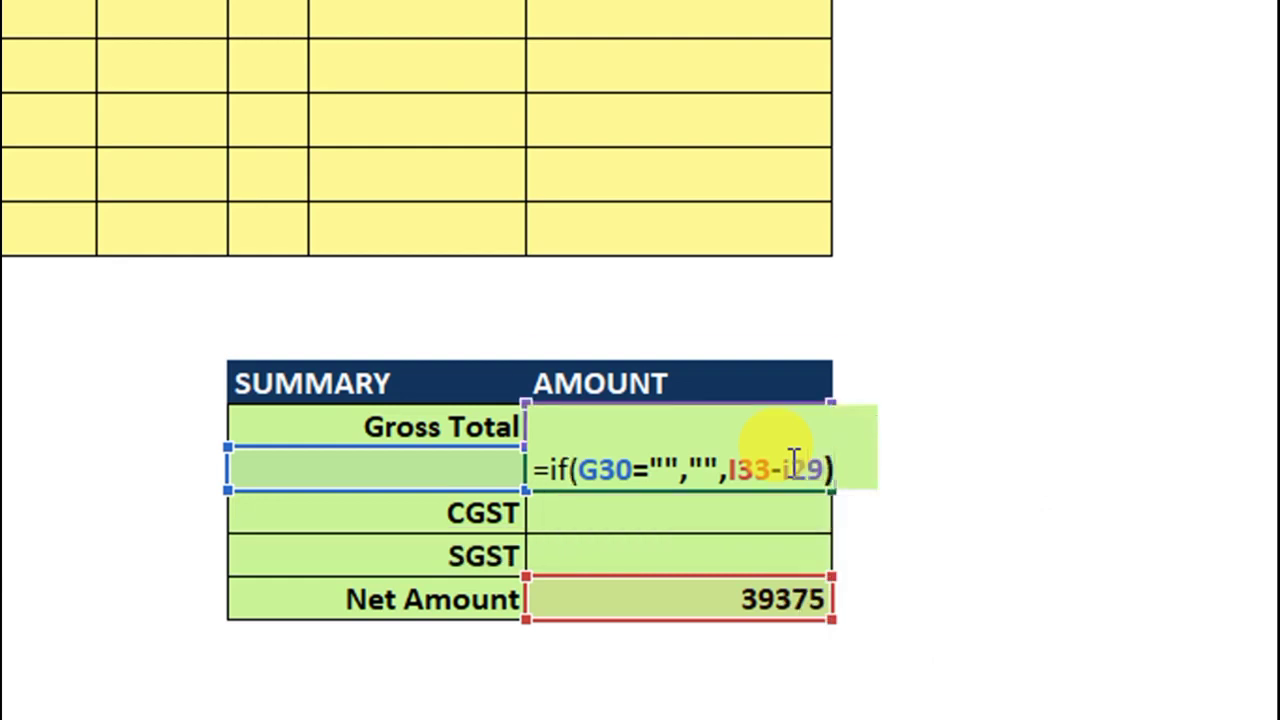
{"action": "key", "text": "Return"}
- Inspect the Gross Total (37500), Net Amount (39375) and empty row-30 cells
{"action": "left_click", "coordinate": [780, 465]}
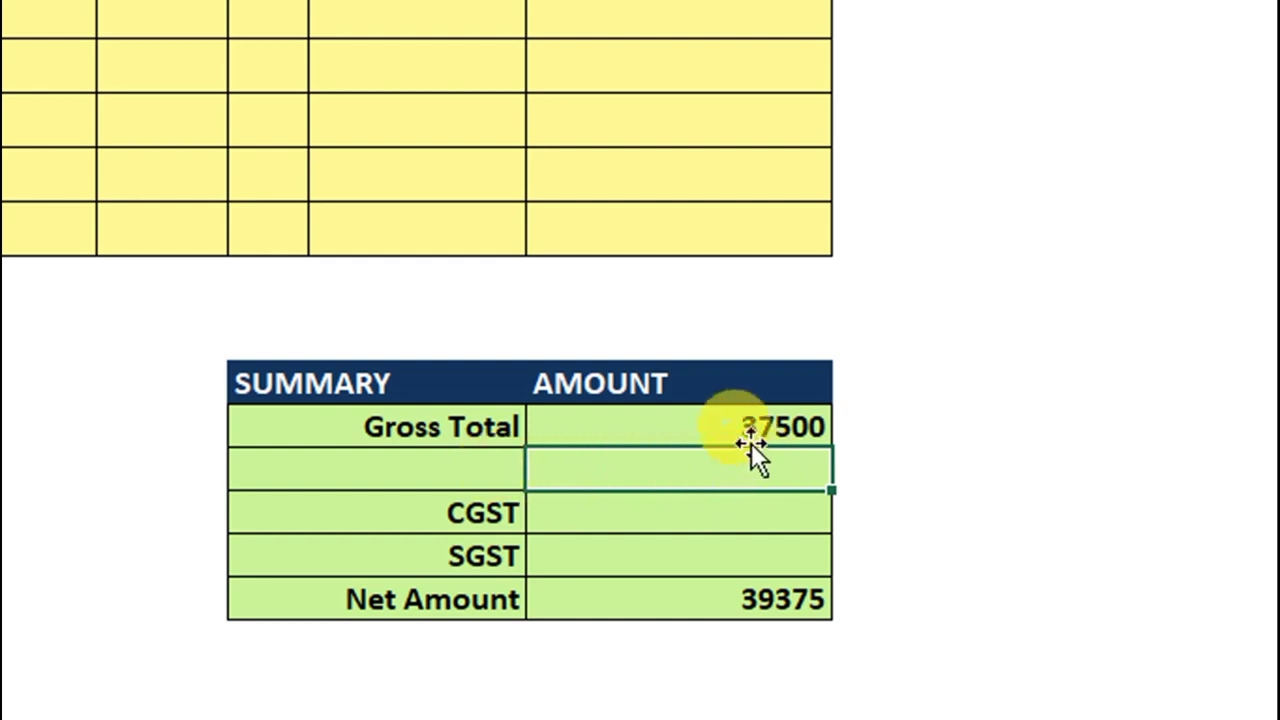
{"action": "left_click", "coordinate": [754, 428]}
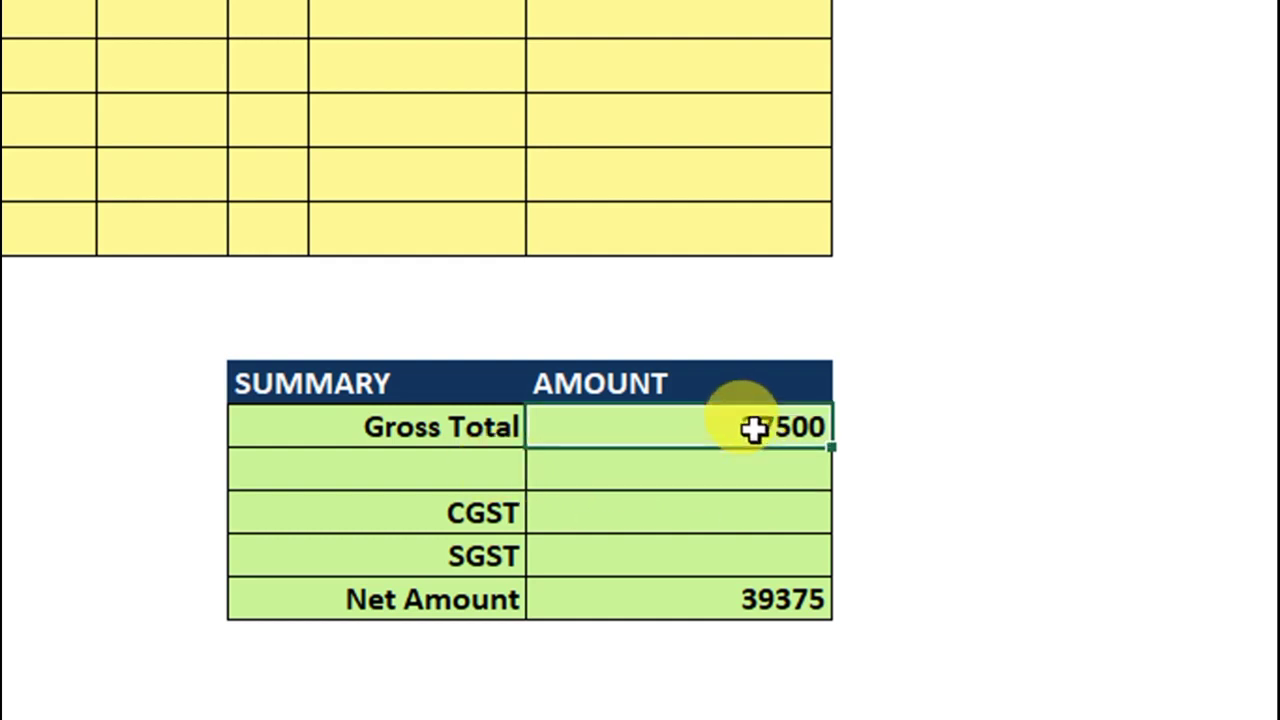
{"action": "left_click", "coordinate": [790, 599]}
{"action": "left_click", "coordinate": [773, 434]}
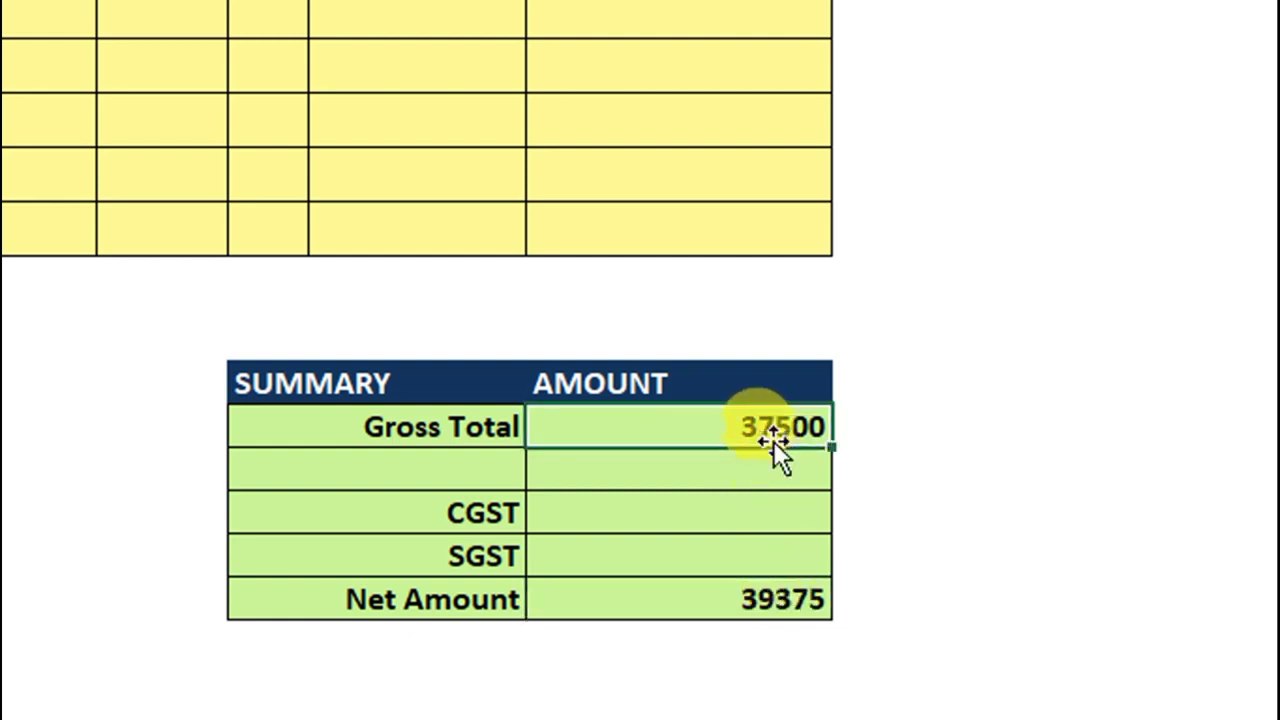
{"action": "left_click", "coordinate": [470, 478]}
{"action": "left_click", "coordinate": [645, 477]}
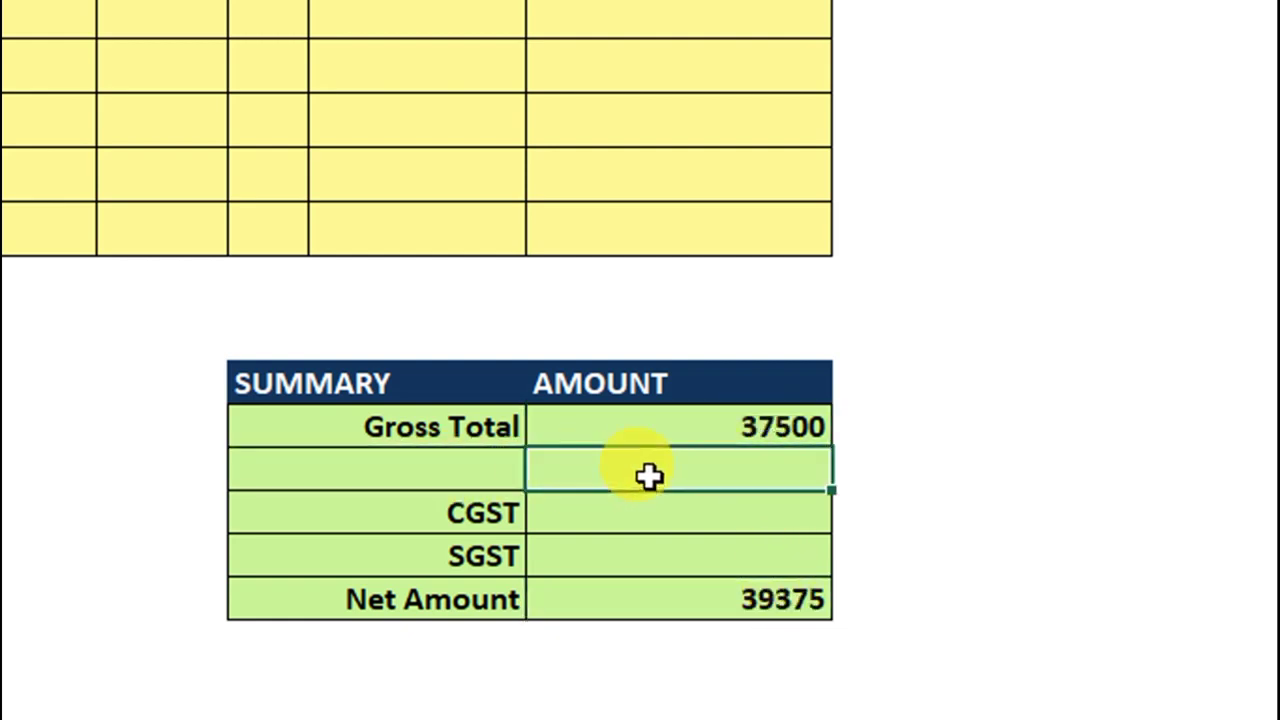
{"action": "left_click", "coordinate": [455, 470]}
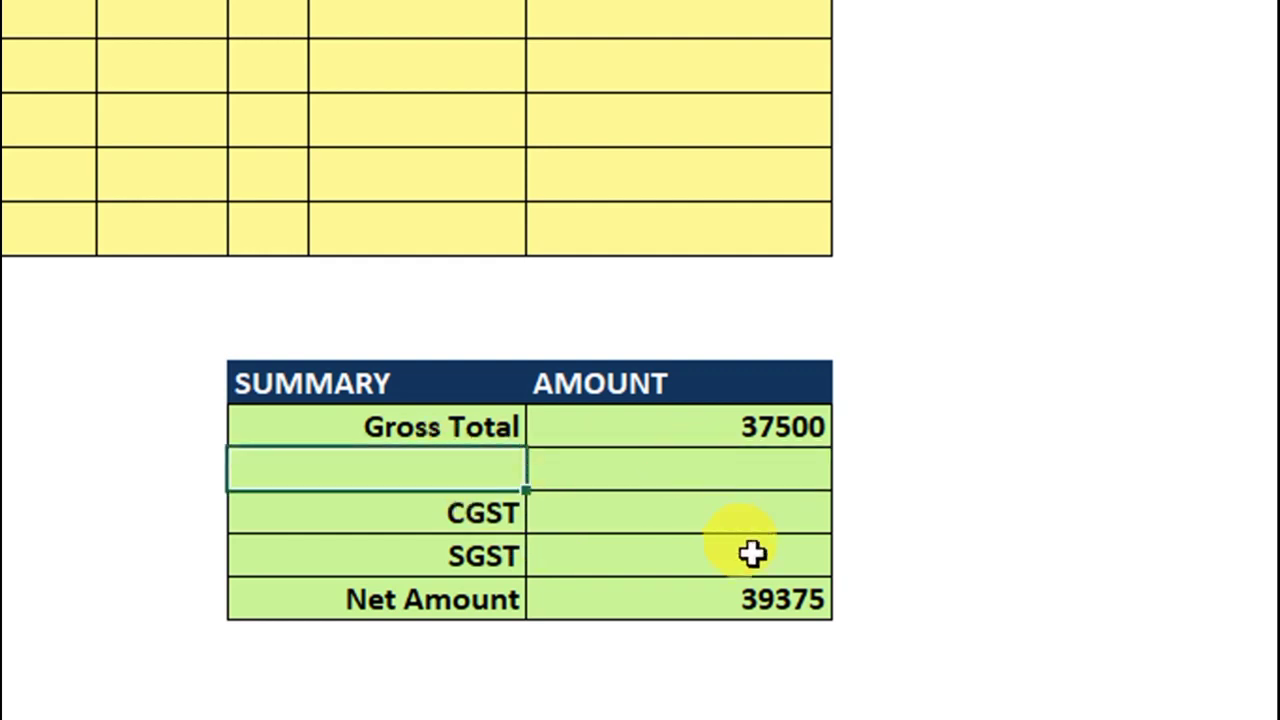
- Switch the sale type to Out of State Sale and confirm IGST shows 1875
{"action": "scroll", "coordinate": [760, 413], "scroll_direction": "up", "scroll_amount": 4}
{"action": "scroll", "coordinate": [609, 120], "scroll_direction": "up", "scroll_amount": 1}
{"action": "scroll", "coordinate": [734, 206], "scroll_direction": "up", "scroll_amount": 2}
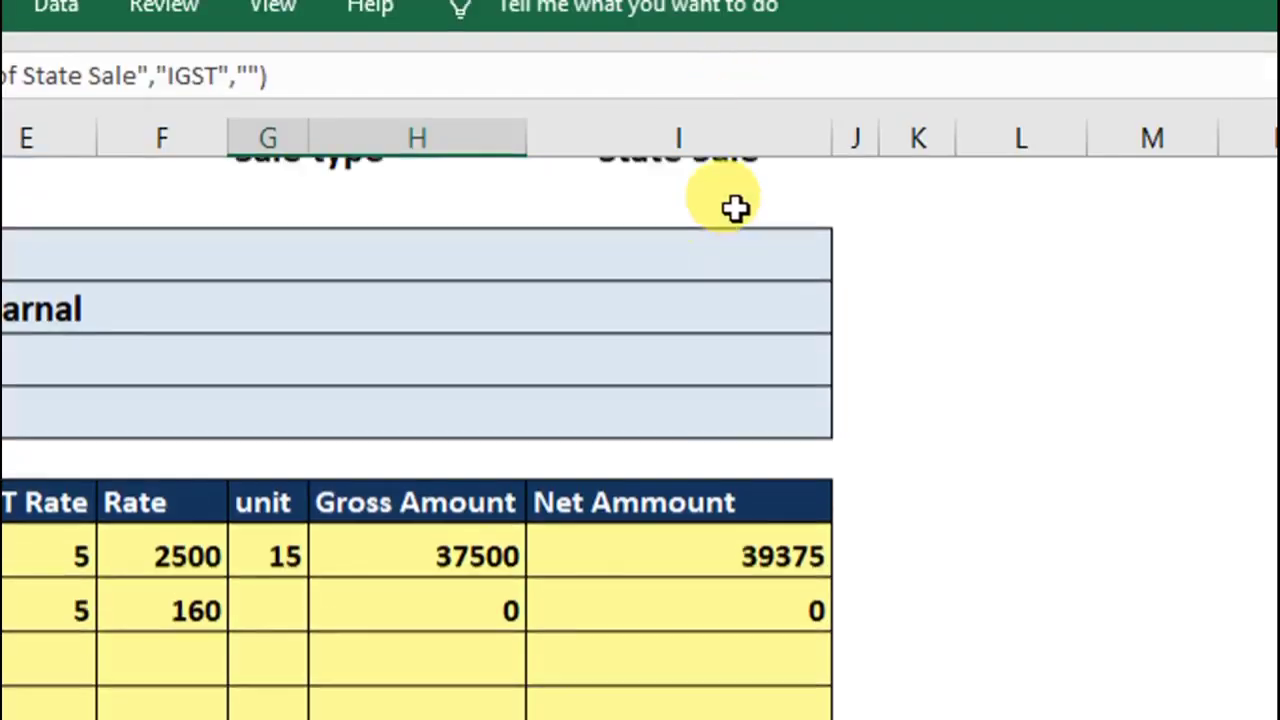
{"action": "scroll", "coordinate": [720, 395], "scroll_direction": "up", "scroll_amount": 2}
{"action": "left_click", "coordinate": [757, 549]}
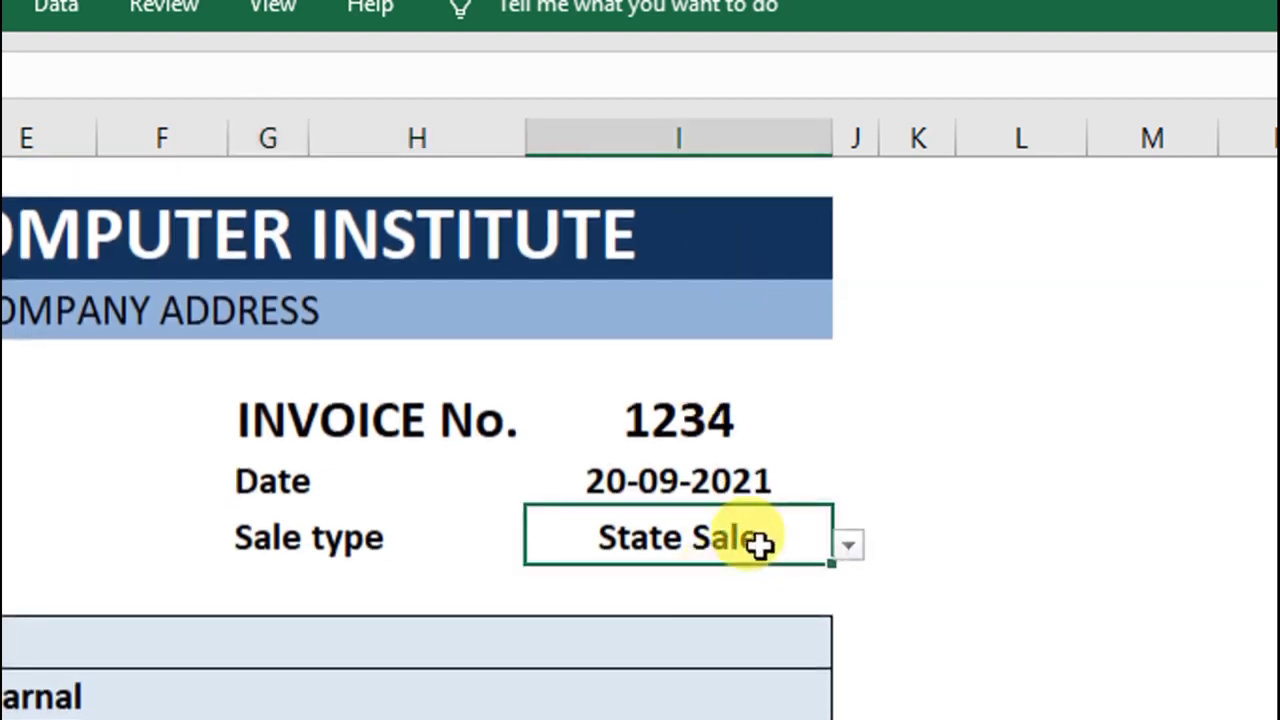
{"action": "left_click", "coordinate": [848, 543]}
{"action": "left_click", "coordinate": [720, 600]}
{"action": "scroll", "coordinate": [811, 666], "scroll_direction": "down", "scroll_amount": 1}
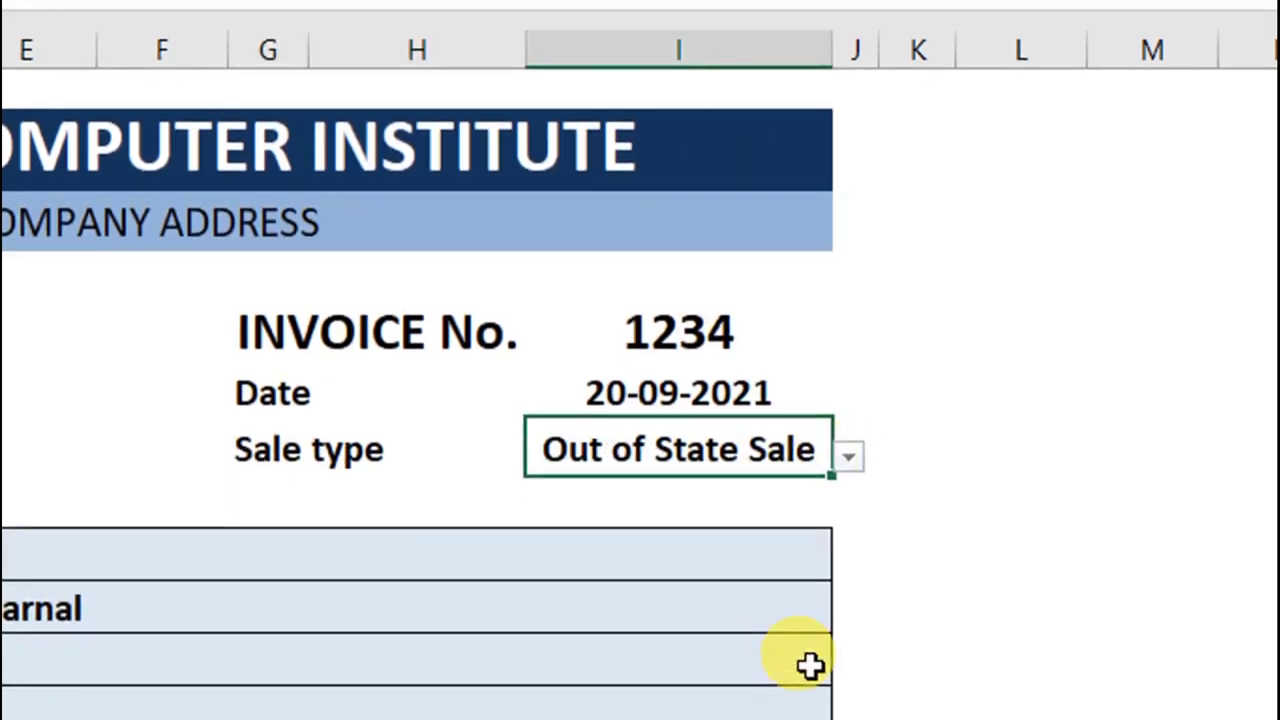
{"action": "scroll", "coordinate": [726, 623], "scroll_direction": "down", "scroll_amount": 5}
{"action": "scroll", "coordinate": [722, 615], "scroll_direction": "down", "scroll_amount": 3}
{"action": "scroll", "coordinate": [722, 615], "scroll_direction": "down", "scroll_amount": 3}
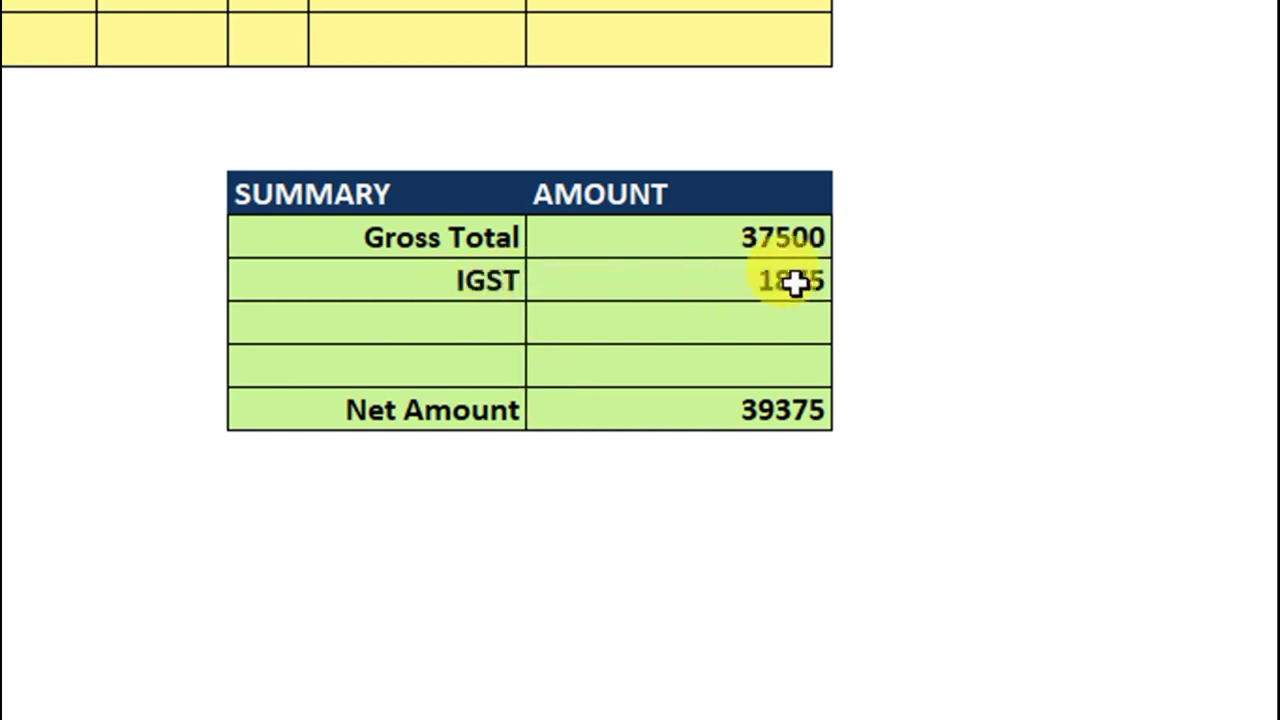
- Inspect the cells around the IGST row and select the empty amount cell below it
{"action": "left_click", "coordinate": [482, 321]}
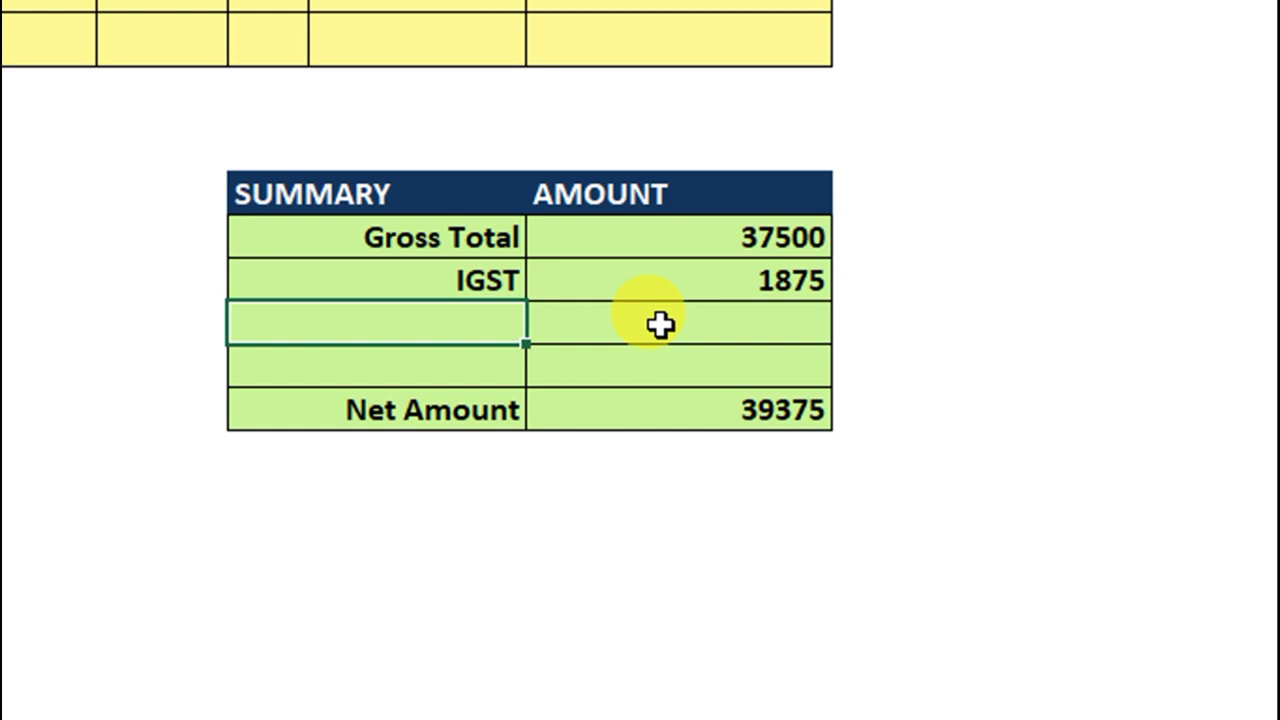
{"action": "left_click", "coordinate": [600, 313]}
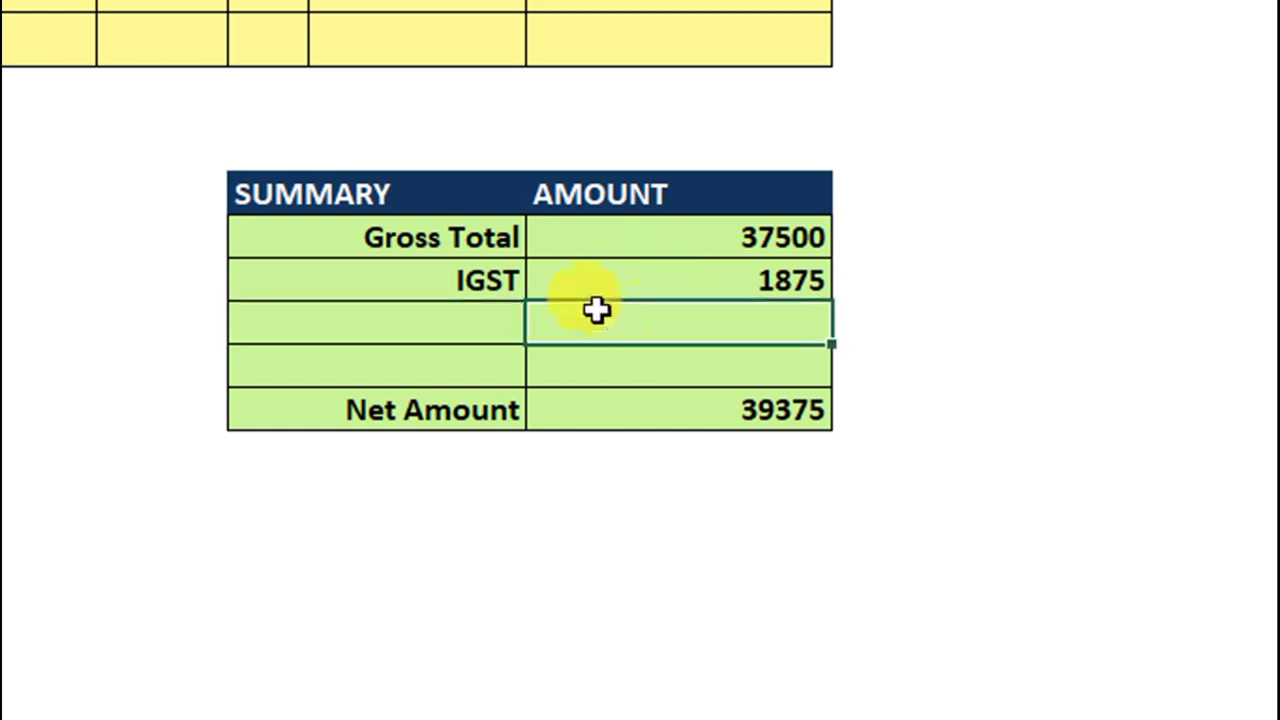
{"action": "left_click", "coordinate": [620, 288]}
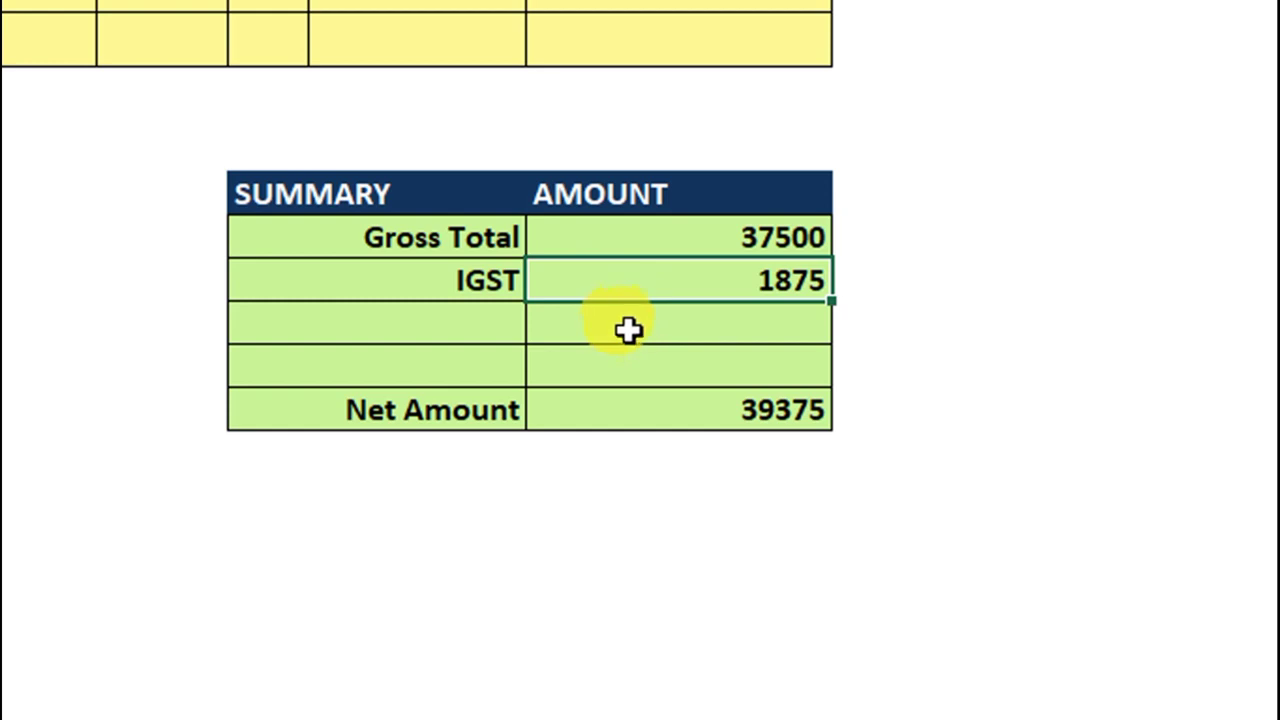
{"action": "left_click", "coordinate": [624, 330]}
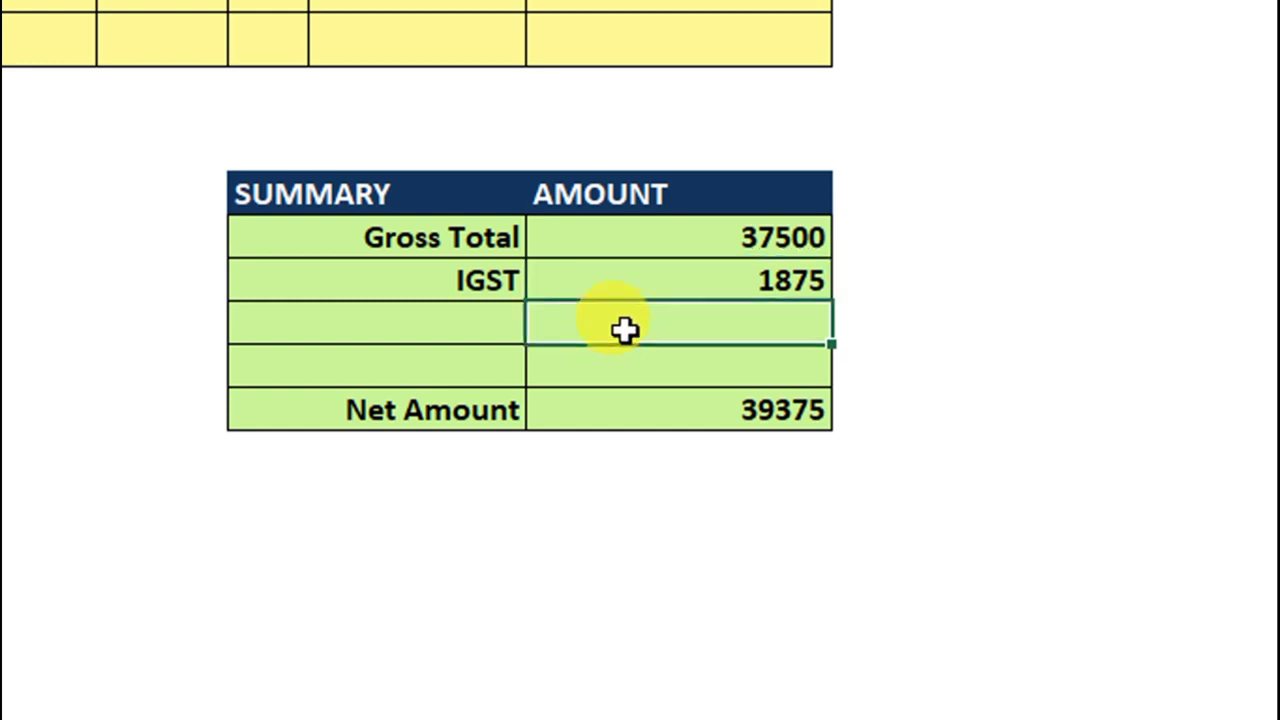
- Enter =IF(G31="","",(I33-I29)/2) as the CGST amount
{"action": "type", "text": "=if"}
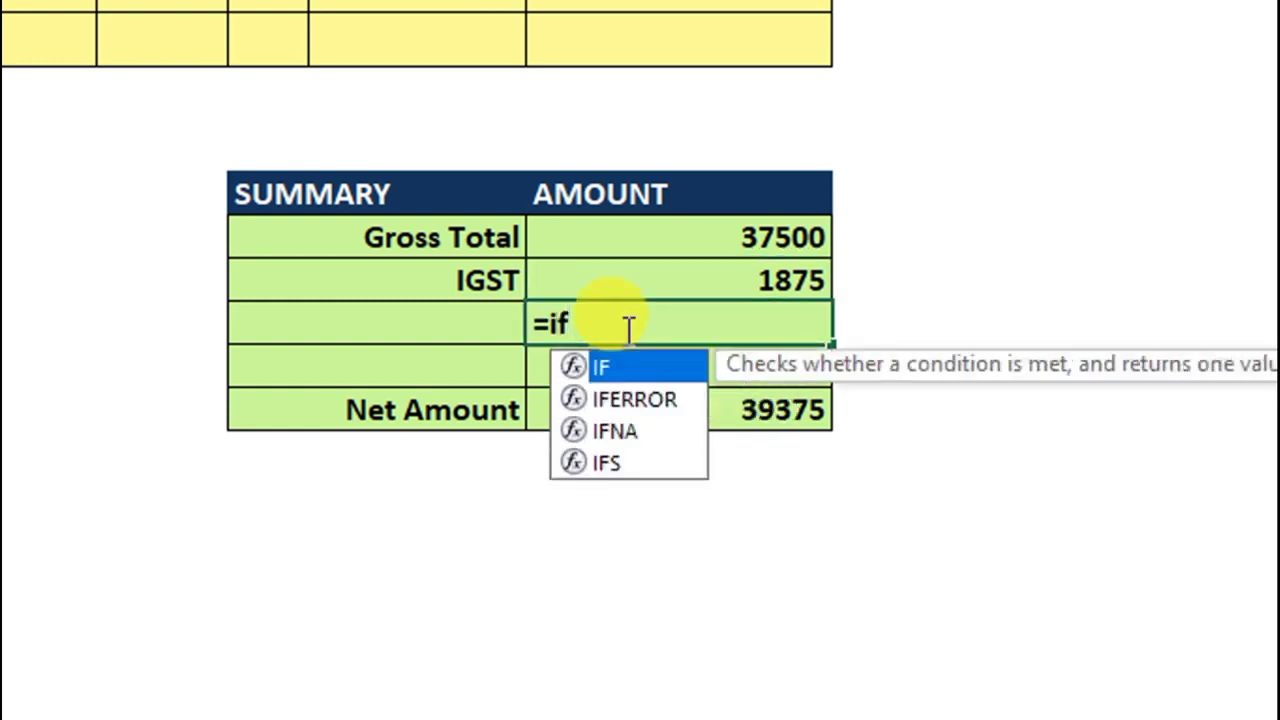
{"action": "type", "text": "("}
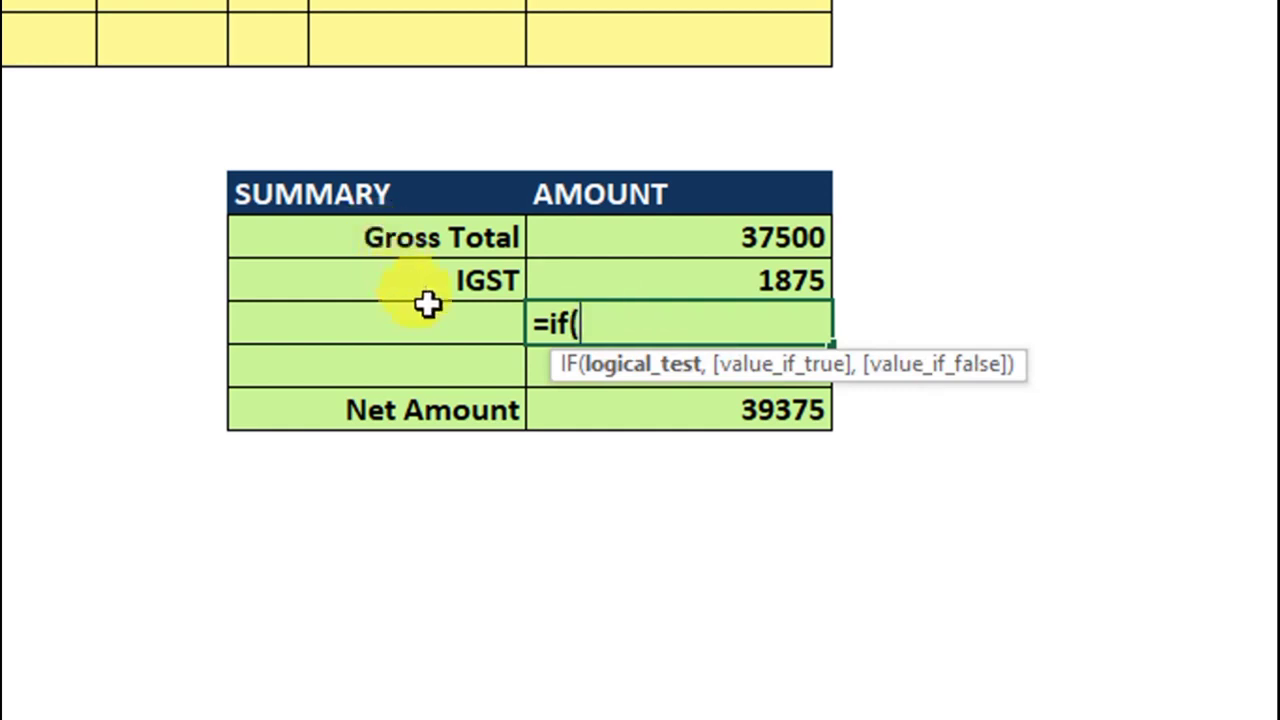
{"action": "left_click", "coordinate": [456, 318]}
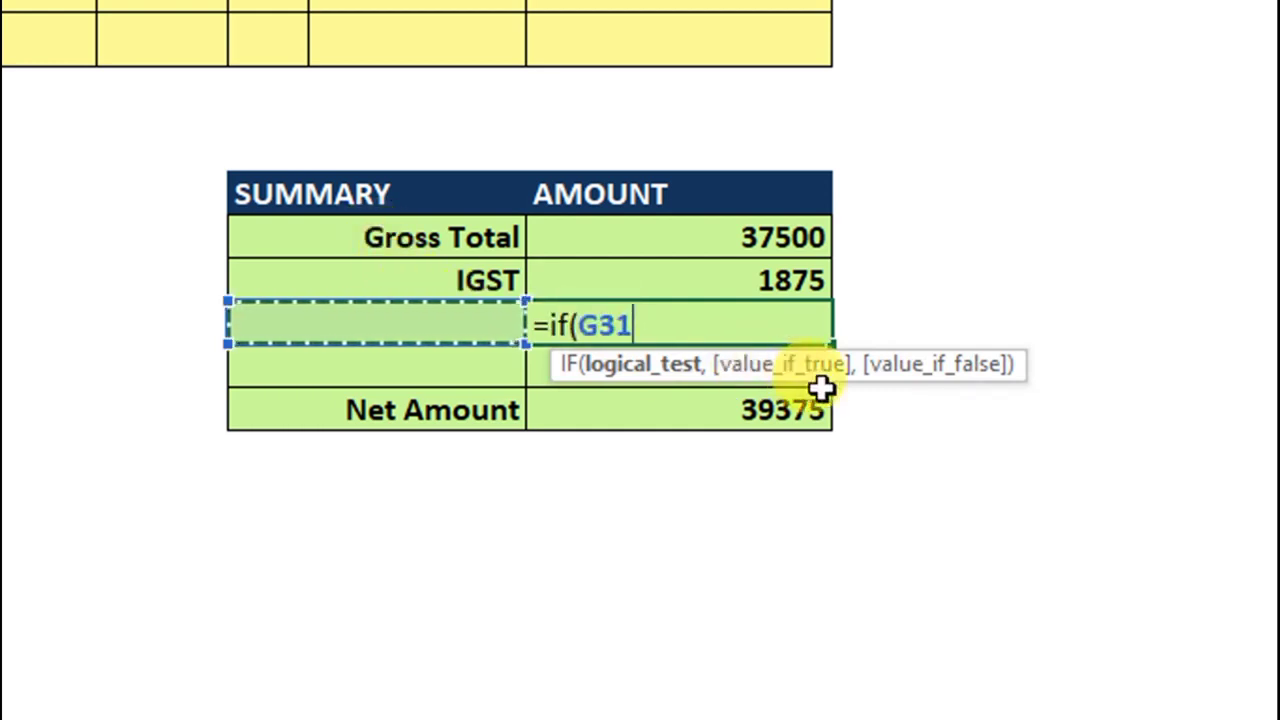
{"action": "type", "text": "="}
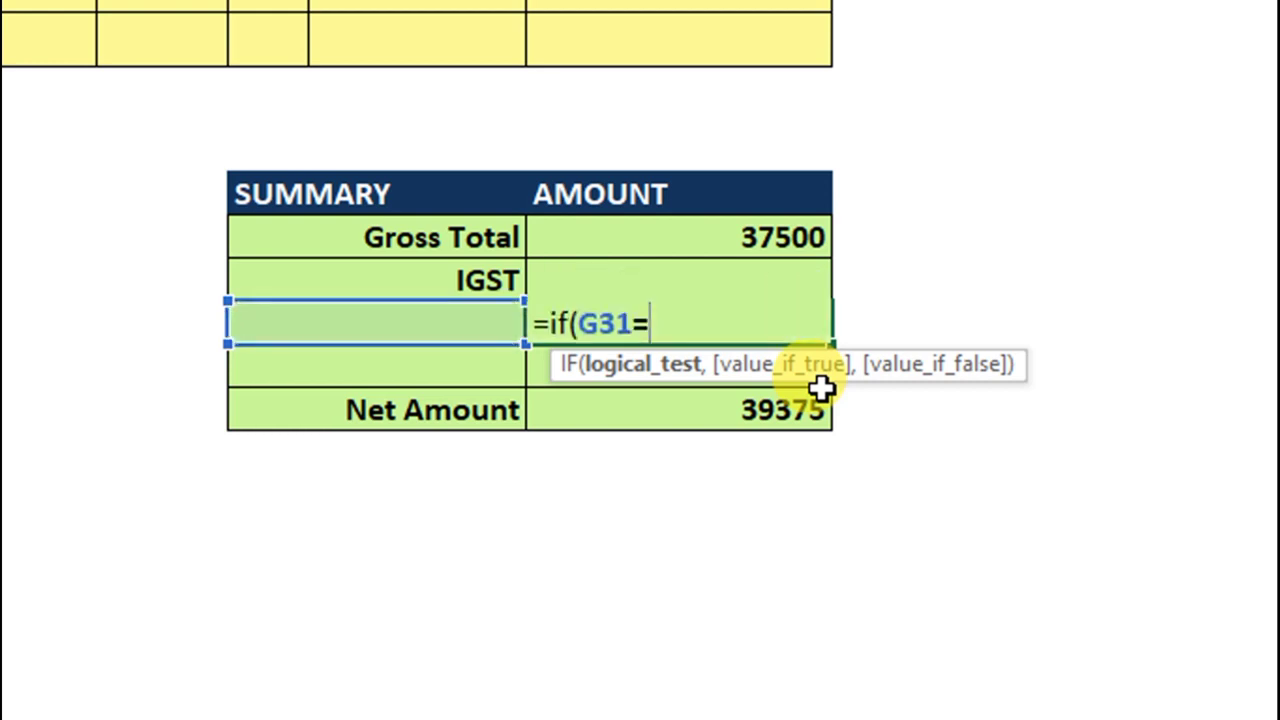
{"action": "type", "text": "\"\""}
{"action": "type", "text": ","}
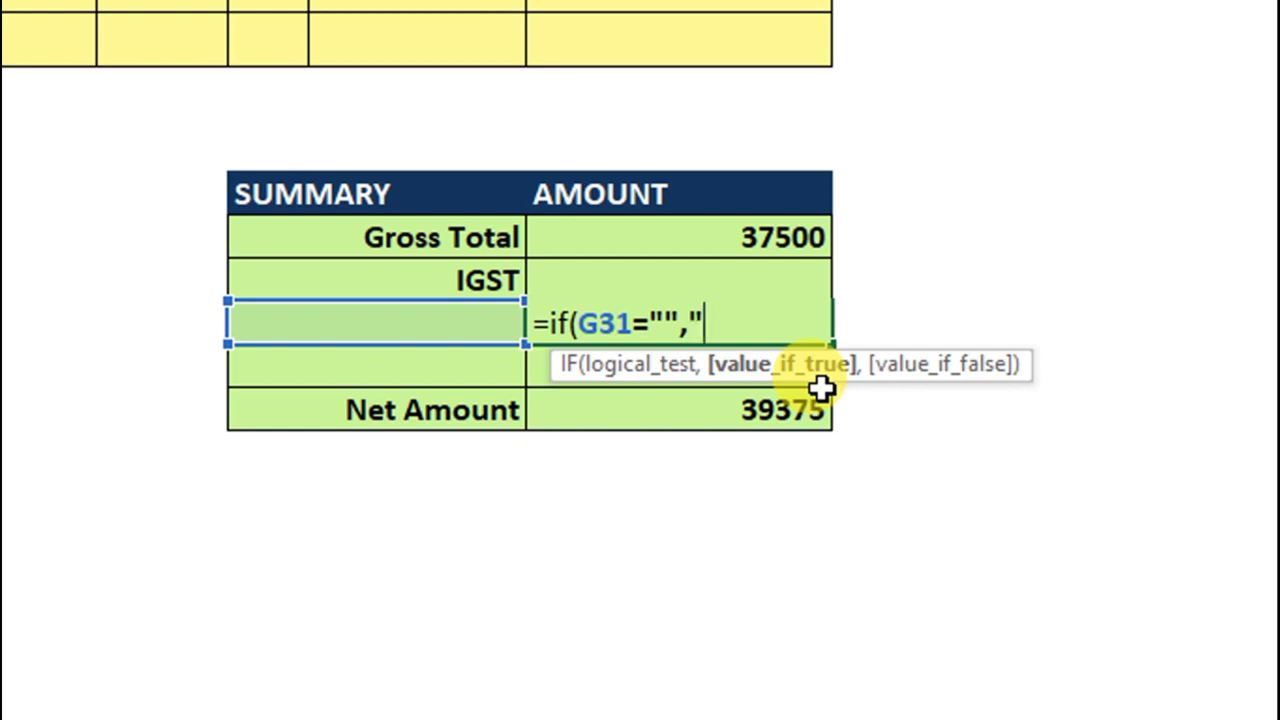
{"action": "type", "text": "\"\""}
{"action": "type", "text": ","}
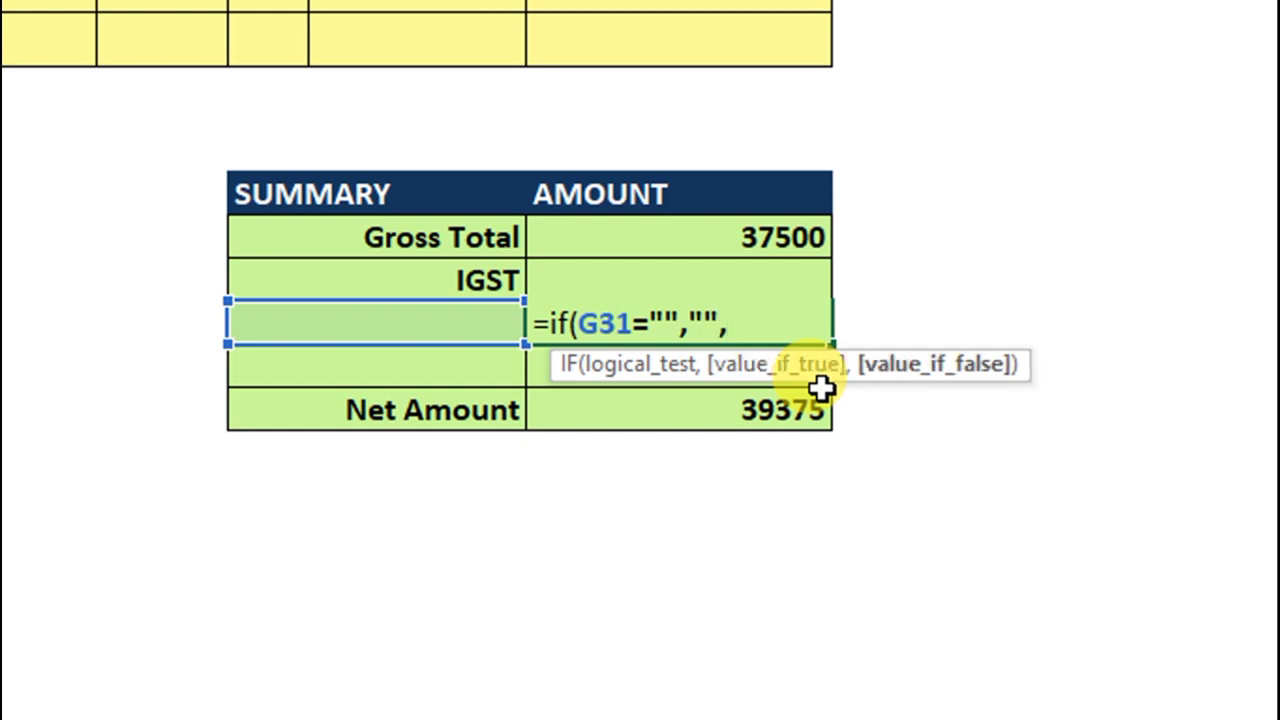
{"action": "type", "text": "("}
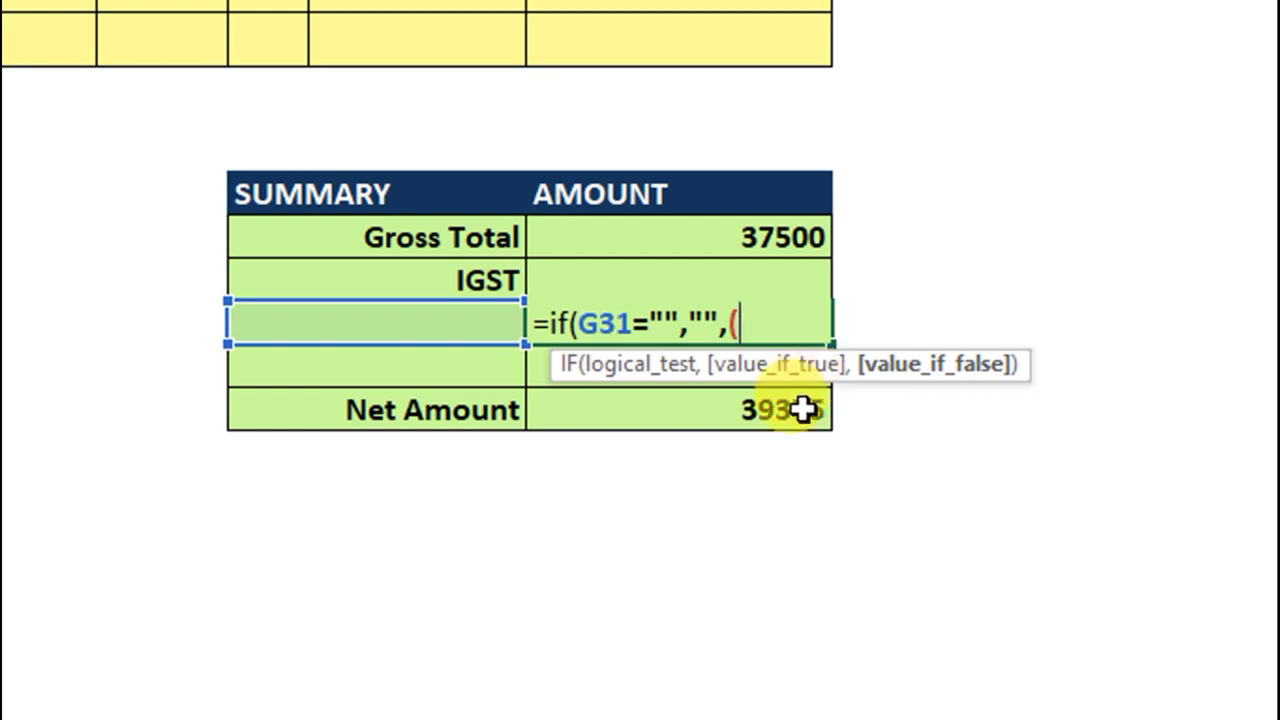
{"action": "left_click", "coordinate": [778, 410]}
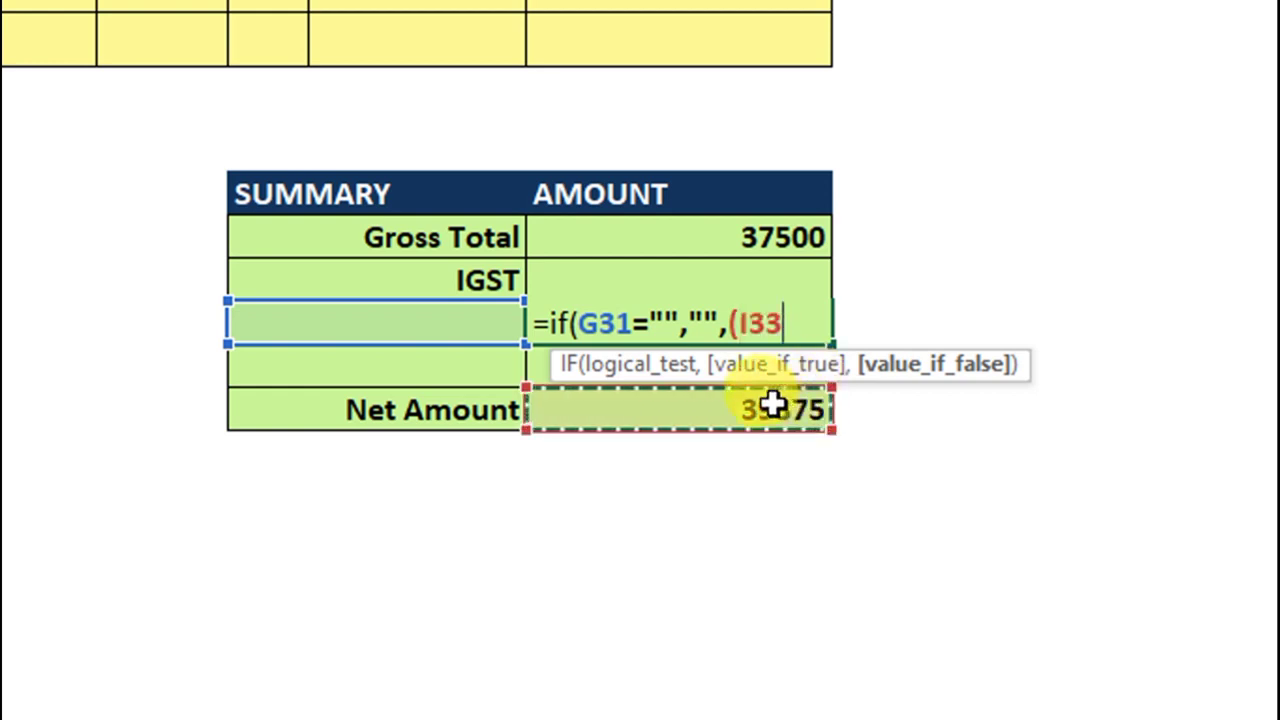
{"action": "type", "text": "-"}
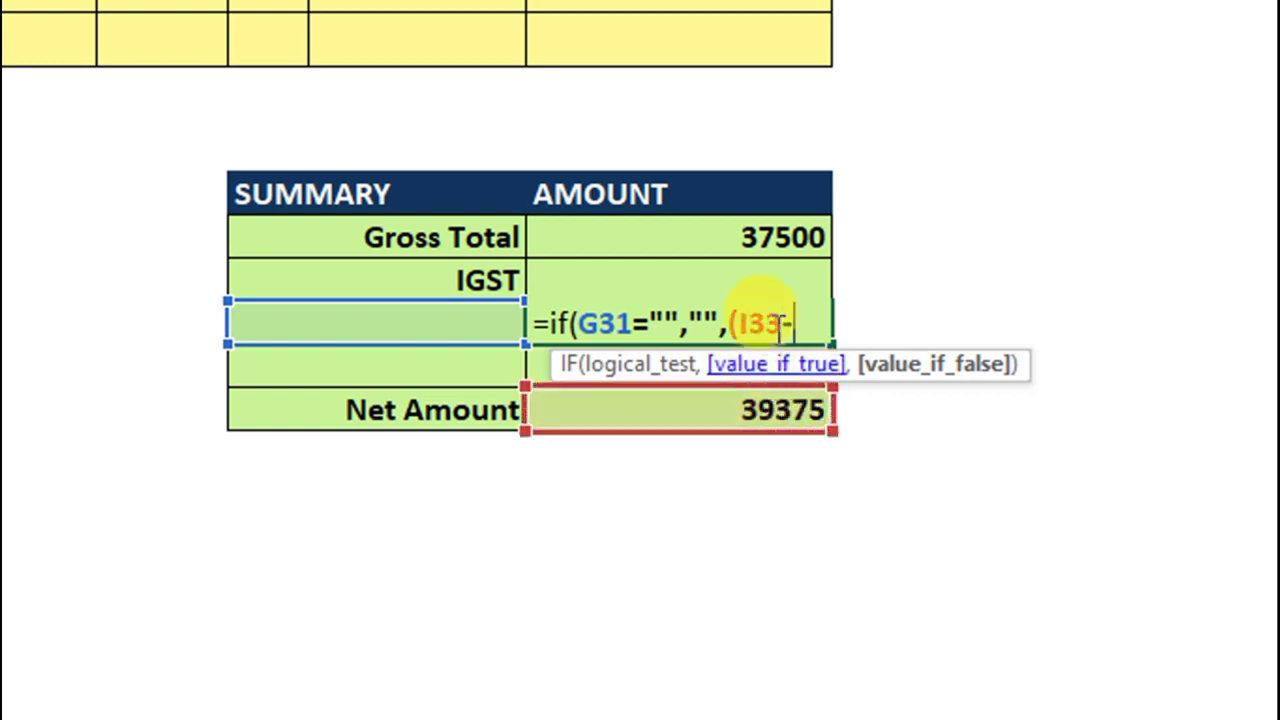
{"action": "left_click", "coordinate": [755, 245]}
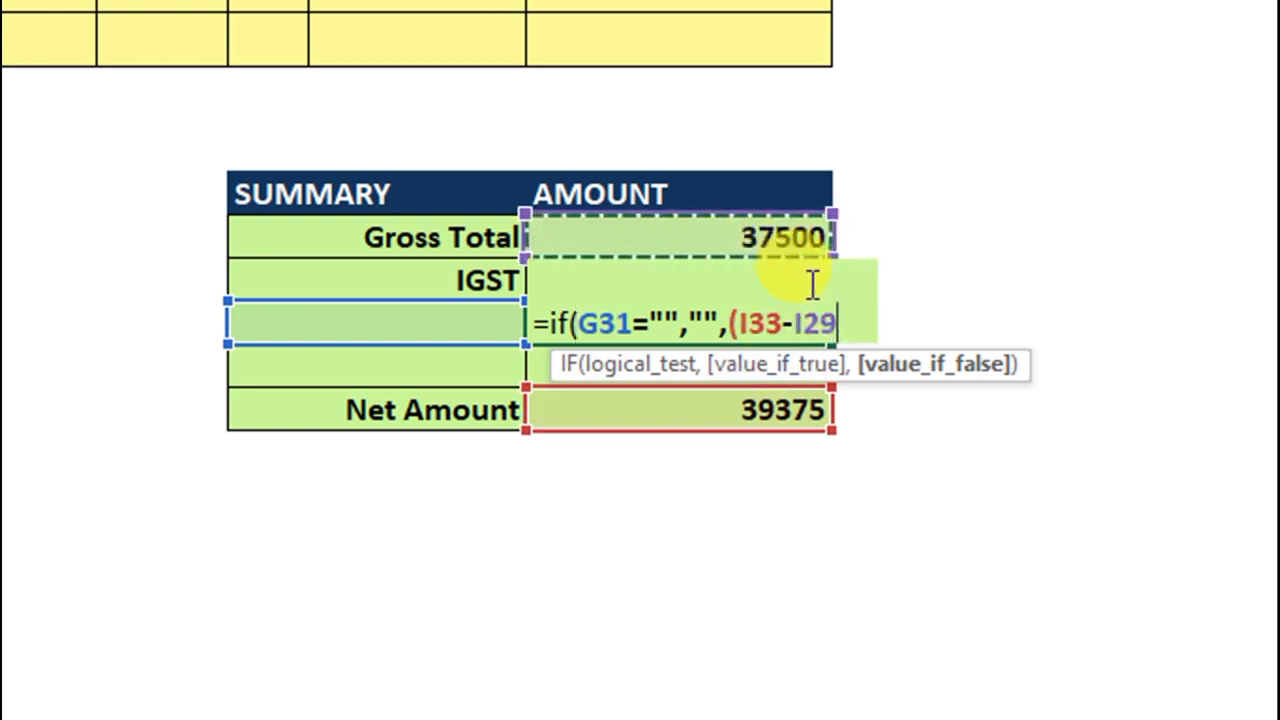
{"action": "type", "text": ")"}
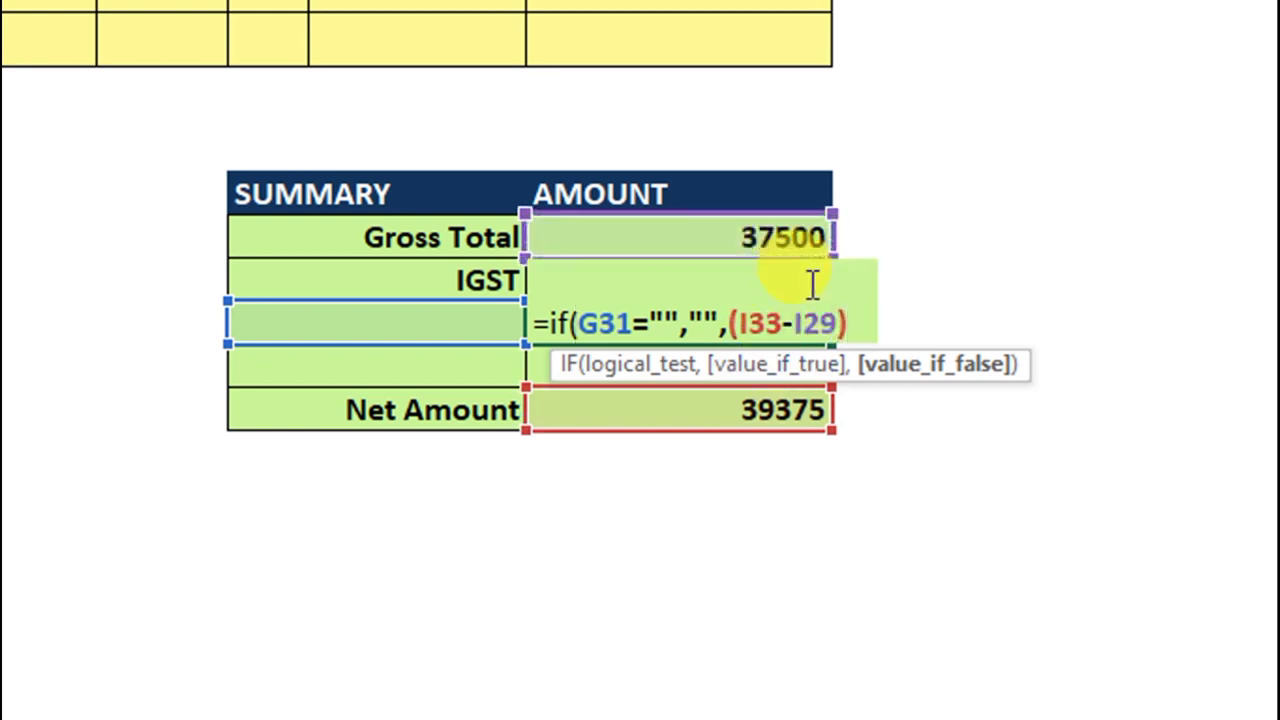
{"action": "type", "text": "/2"}
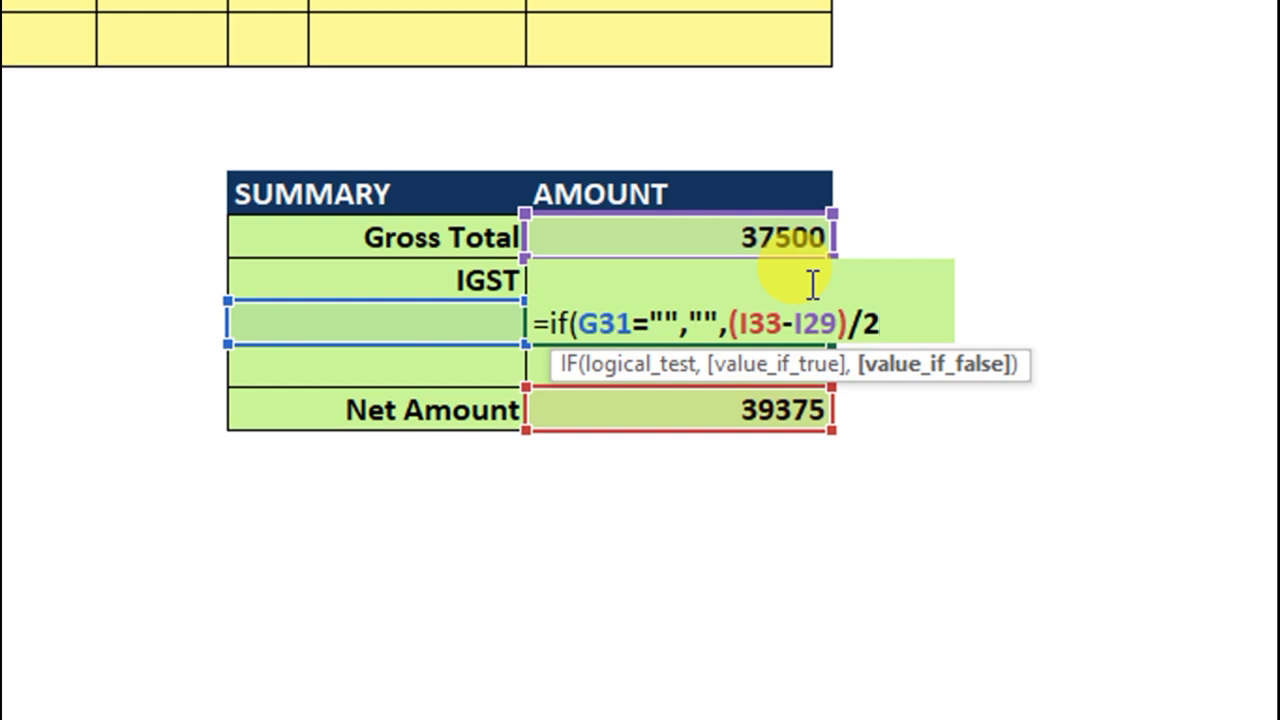
{"action": "type", "text": ")"}
{"action": "key", "text": "Return"}
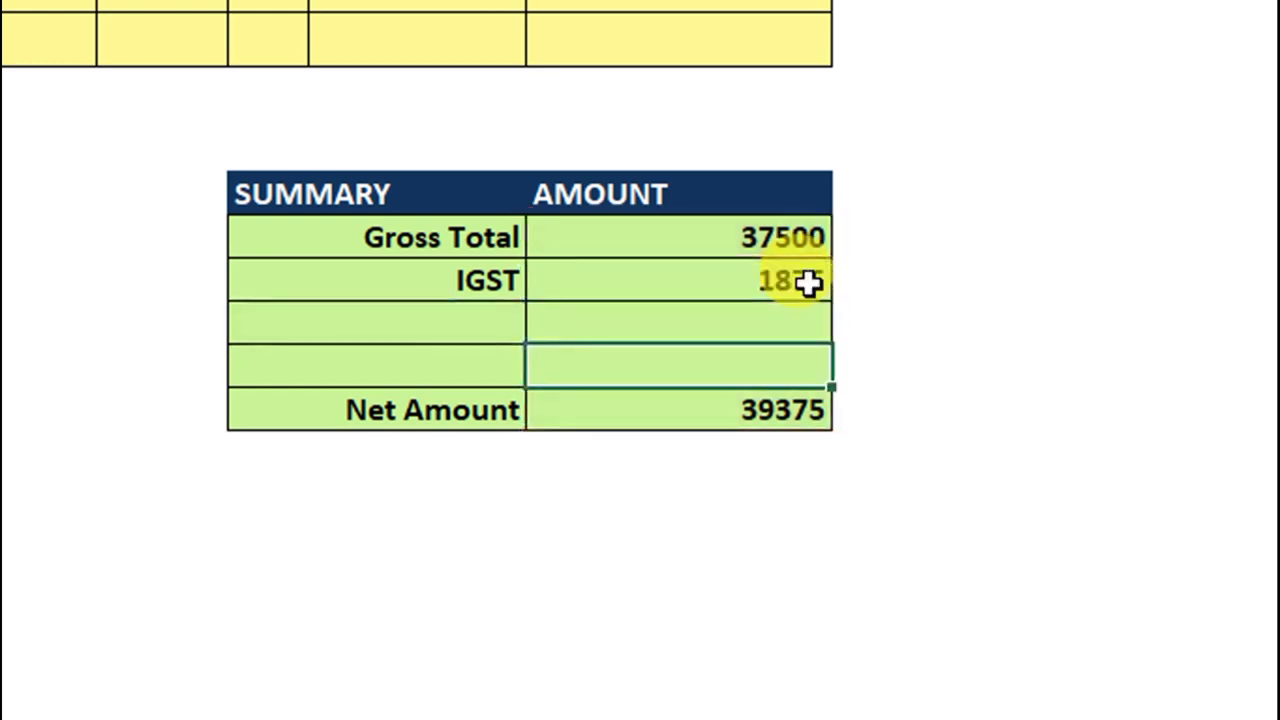
- Set the sale type in I8 to State Sale and return to the summary
{"action": "scroll", "coordinate": [820, 274], "scroll_direction": "up", "scroll_amount": 3}
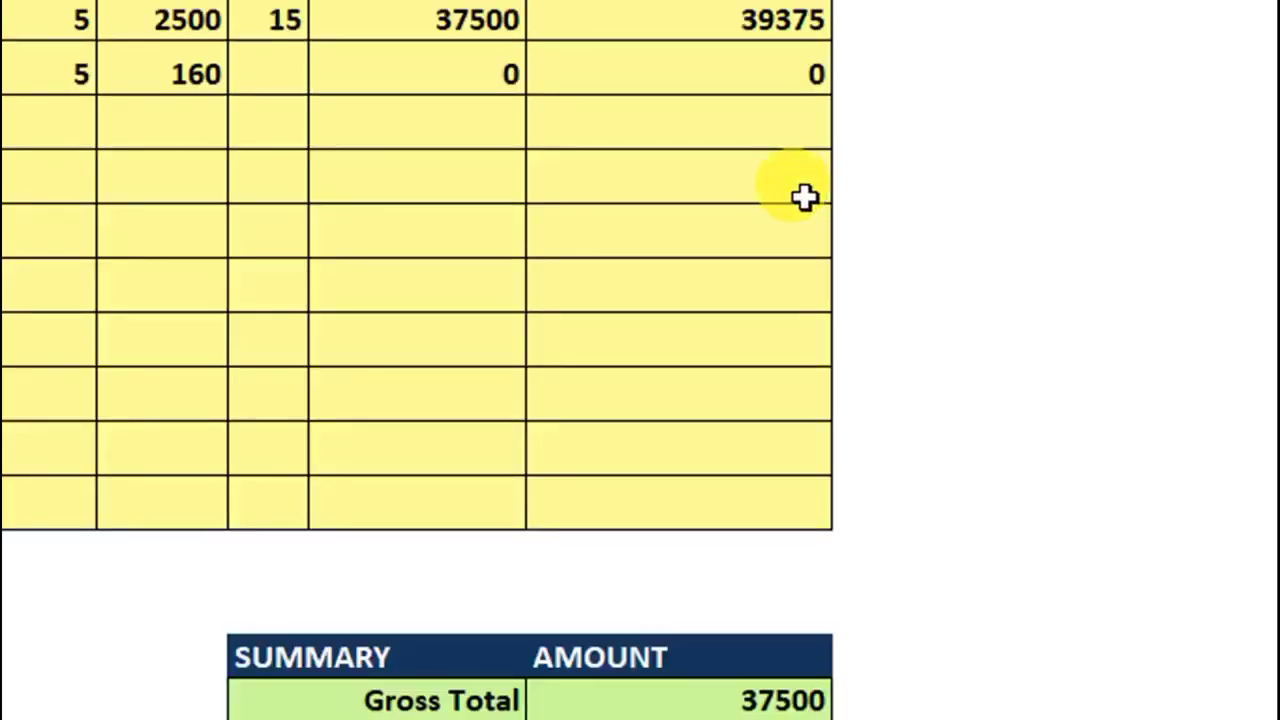
{"action": "scroll", "coordinate": [806, 197], "scroll_direction": "up", "scroll_amount": 3}
{"action": "scroll", "coordinate": [793, 101], "scroll_direction": "up", "scroll_amount": 2}
{"action": "left_click", "coordinate": [808, 266]}
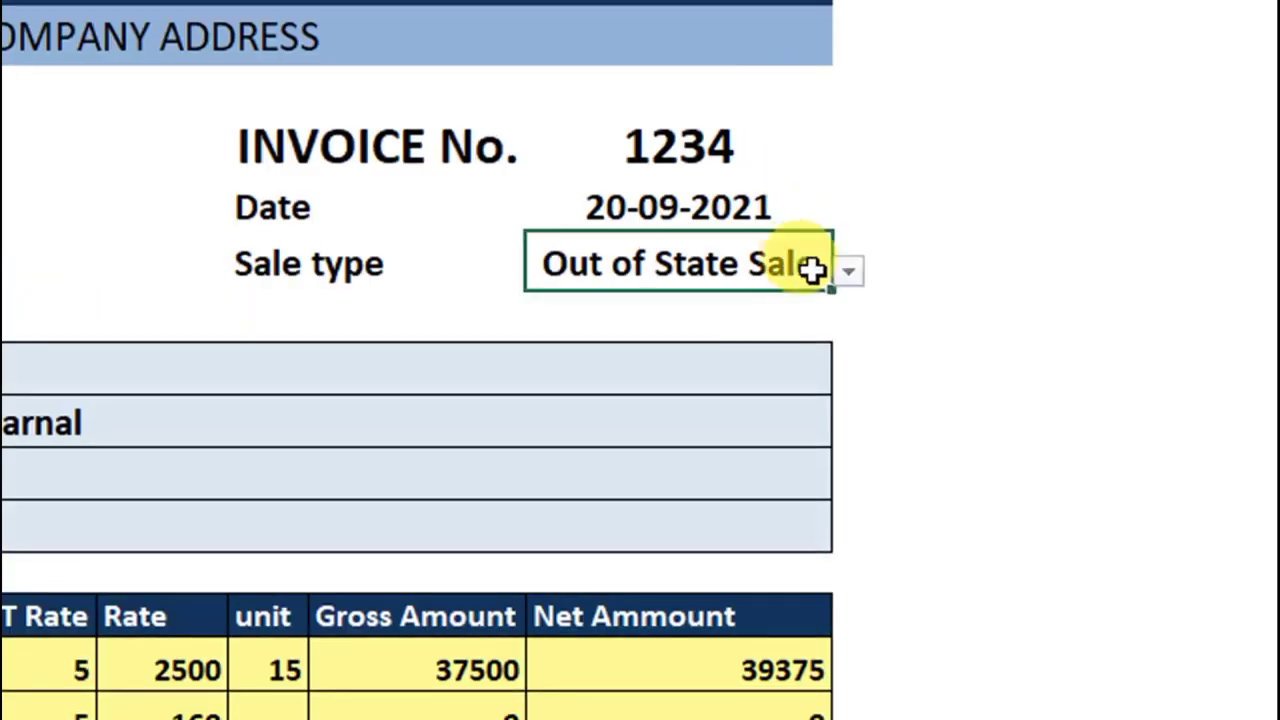
{"action": "left_click", "coordinate": [847, 275]}
{"action": "left_click", "coordinate": [606, 303]}
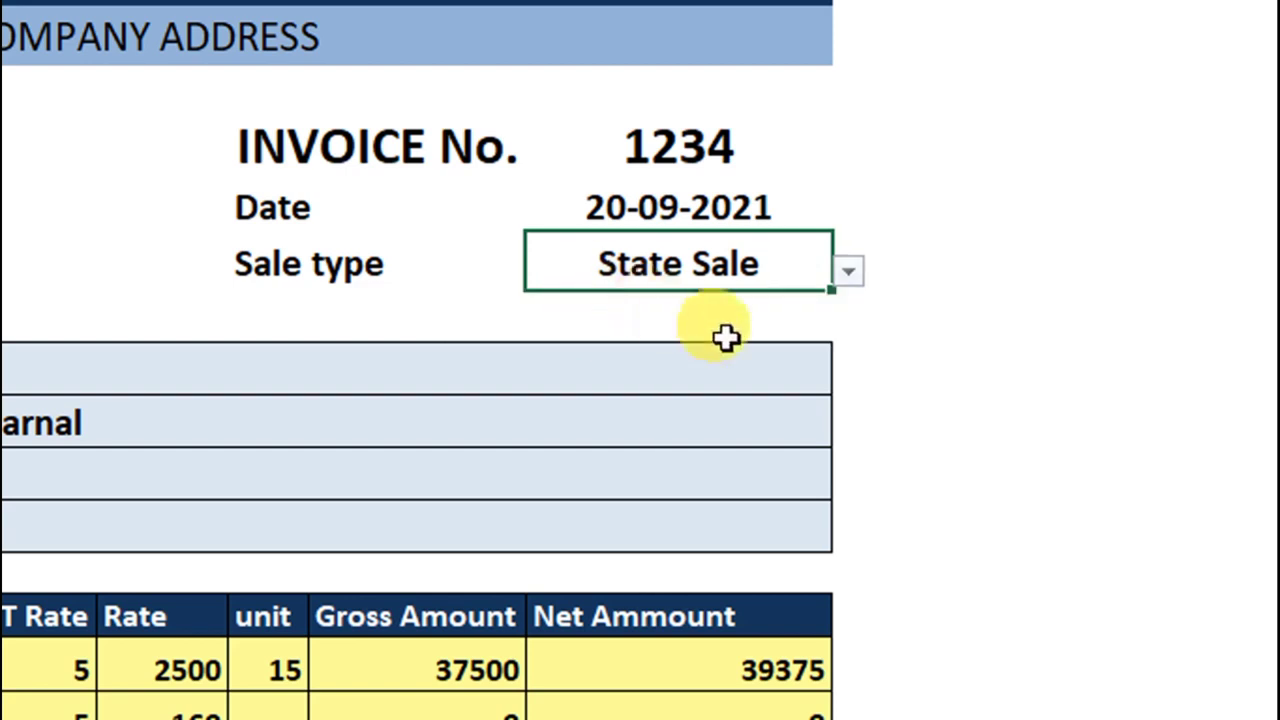
{"action": "scroll", "coordinate": [829, 466], "scroll_direction": "down", "scroll_amount": 3}
{"action": "scroll", "coordinate": [829, 466], "scroll_direction": "down", "scroll_amount": 3}
{"action": "scroll", "coordinate": [837, 477], "scroll_direction": "down", "scroll_amount": 2}
{"action": "scroll", "coordinate": [837, 491], "scroll_direction": "down", "scroll_amount": 1}
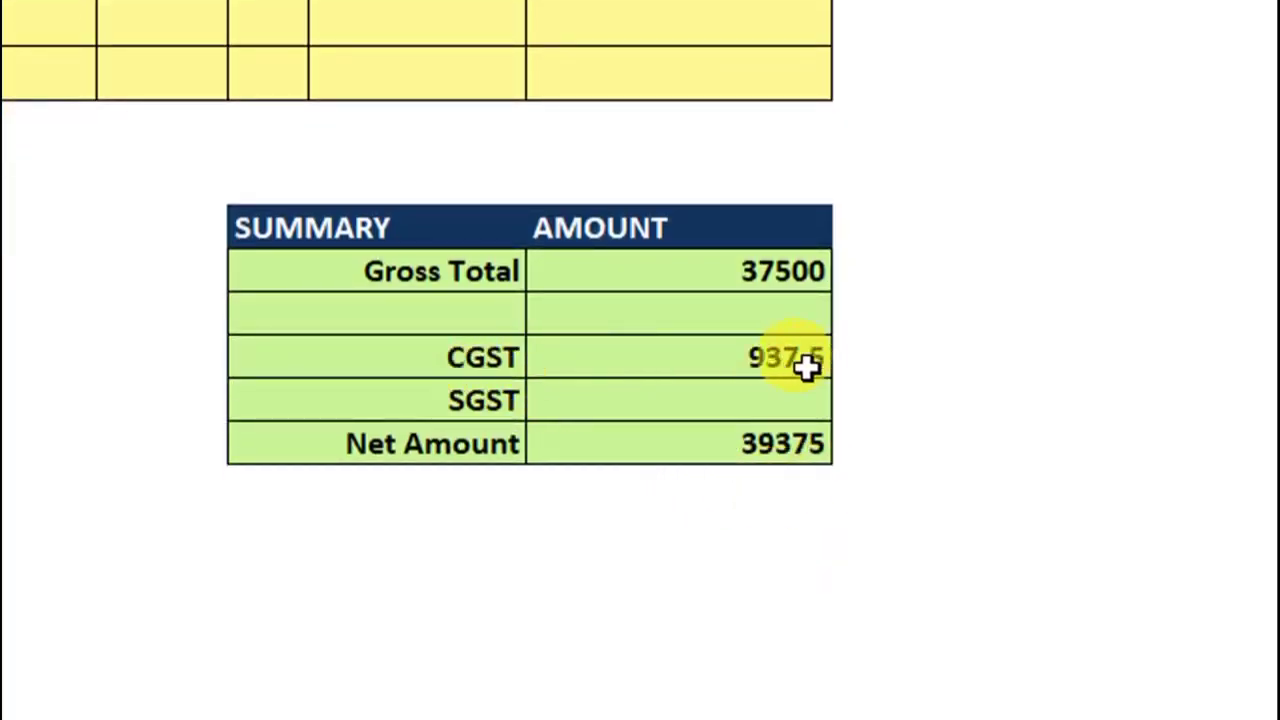
- Enter =IF(G32="","",(I33-I29)/2) as the SGST amount, giving 937.5
{"action": "left_click", "coordinate": [665, 402]}
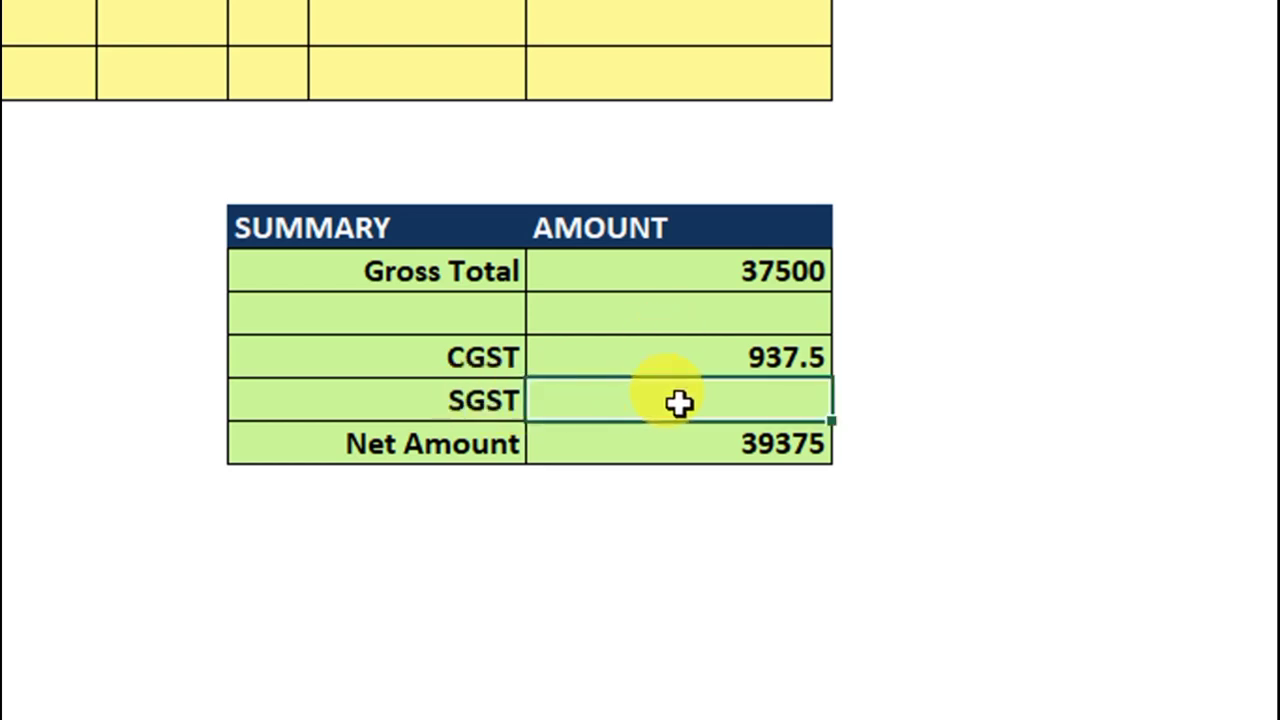
{"action": "type", "text": "="}
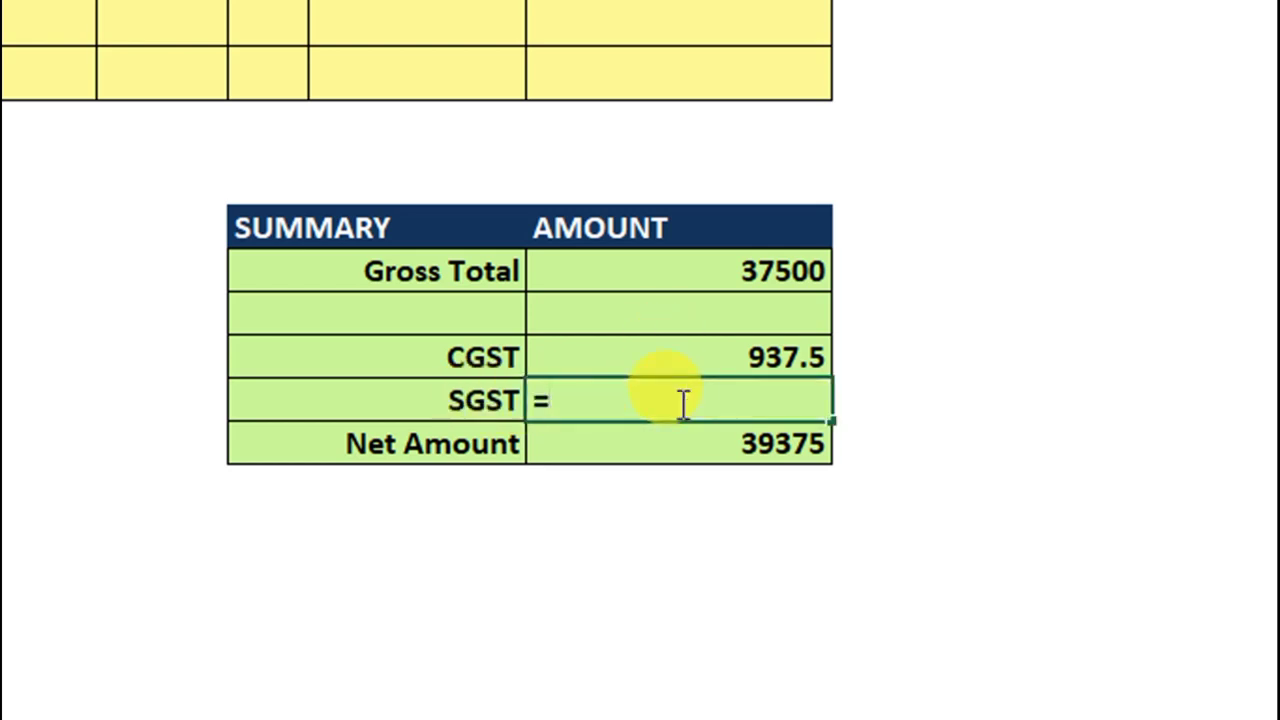
{"action": "type", "text": "if("}
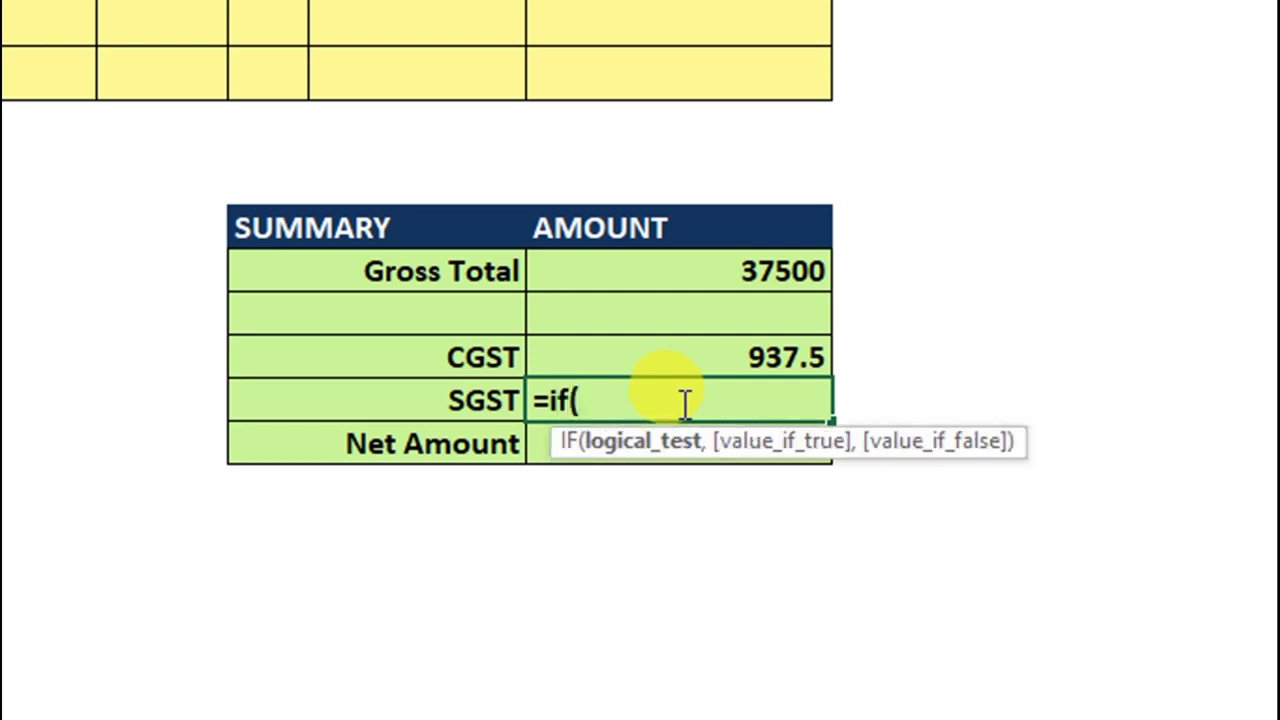
{"action": "left_click", "coordinate": [484, 400]}
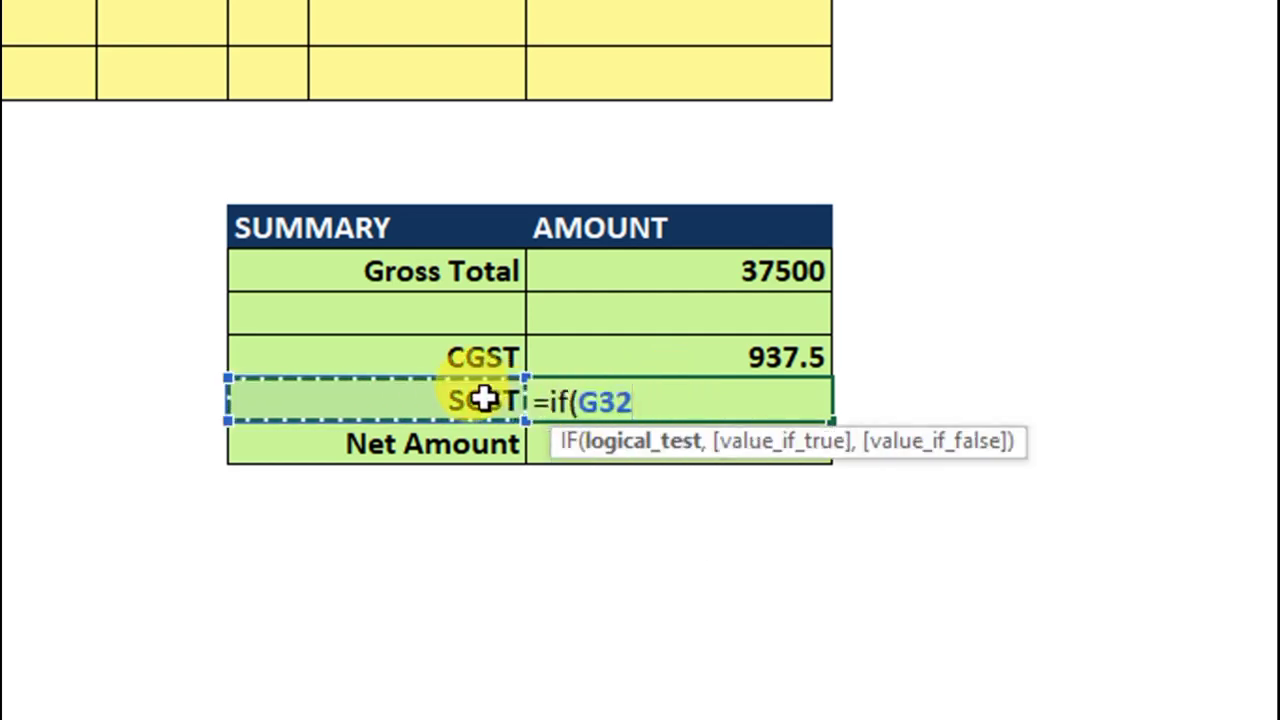
{"action": "type", "text": "=\"\",\"\""}
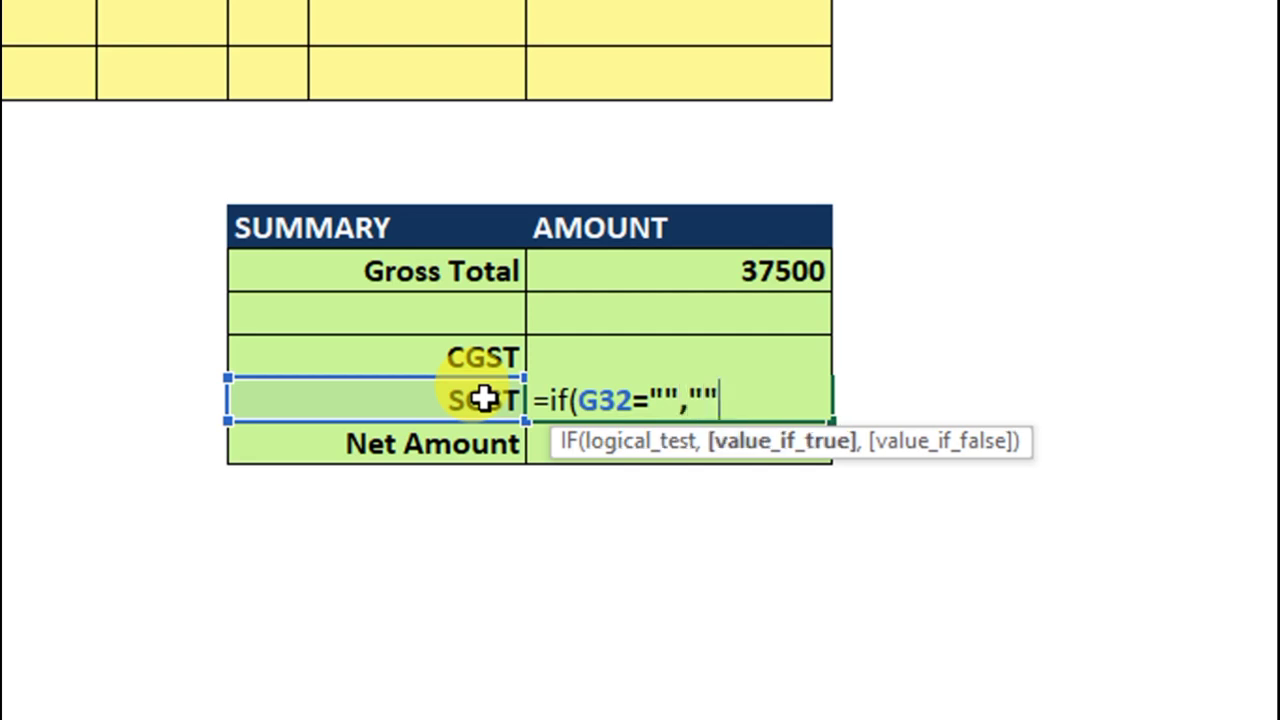
{"action": "type", "text": ",("}
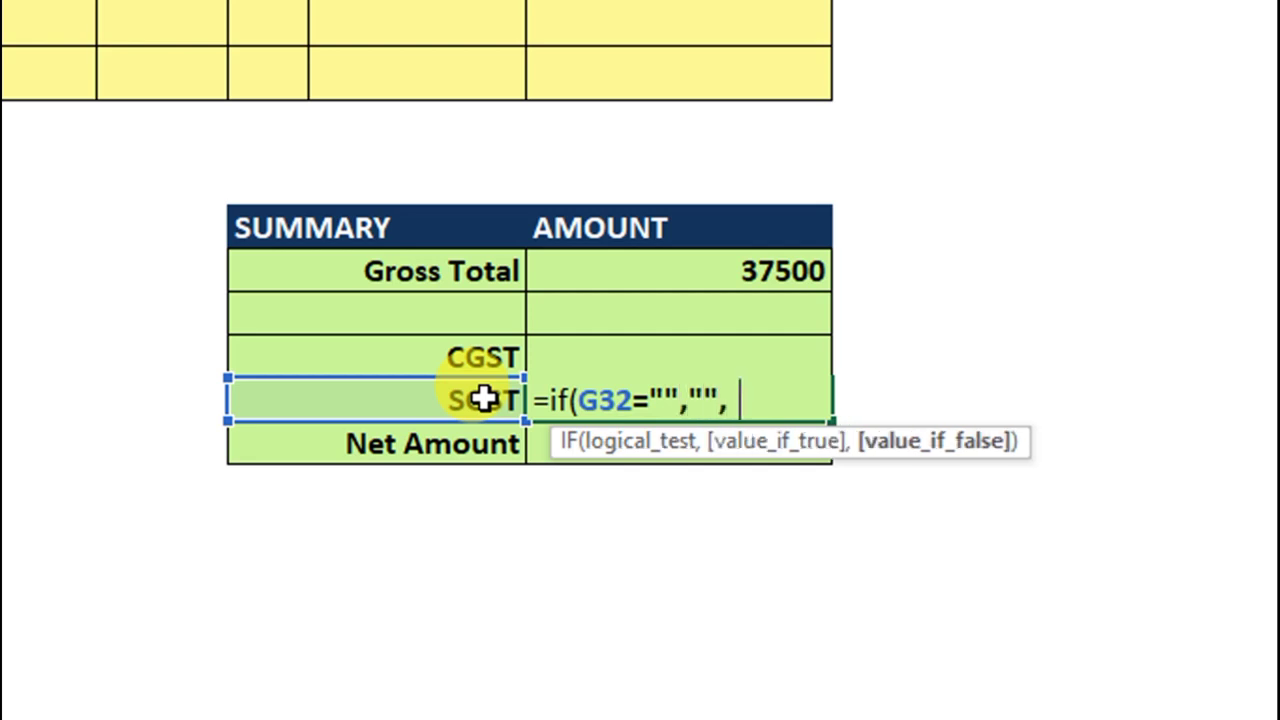
{"action": "left_click", "coordinate": [538, 450]}
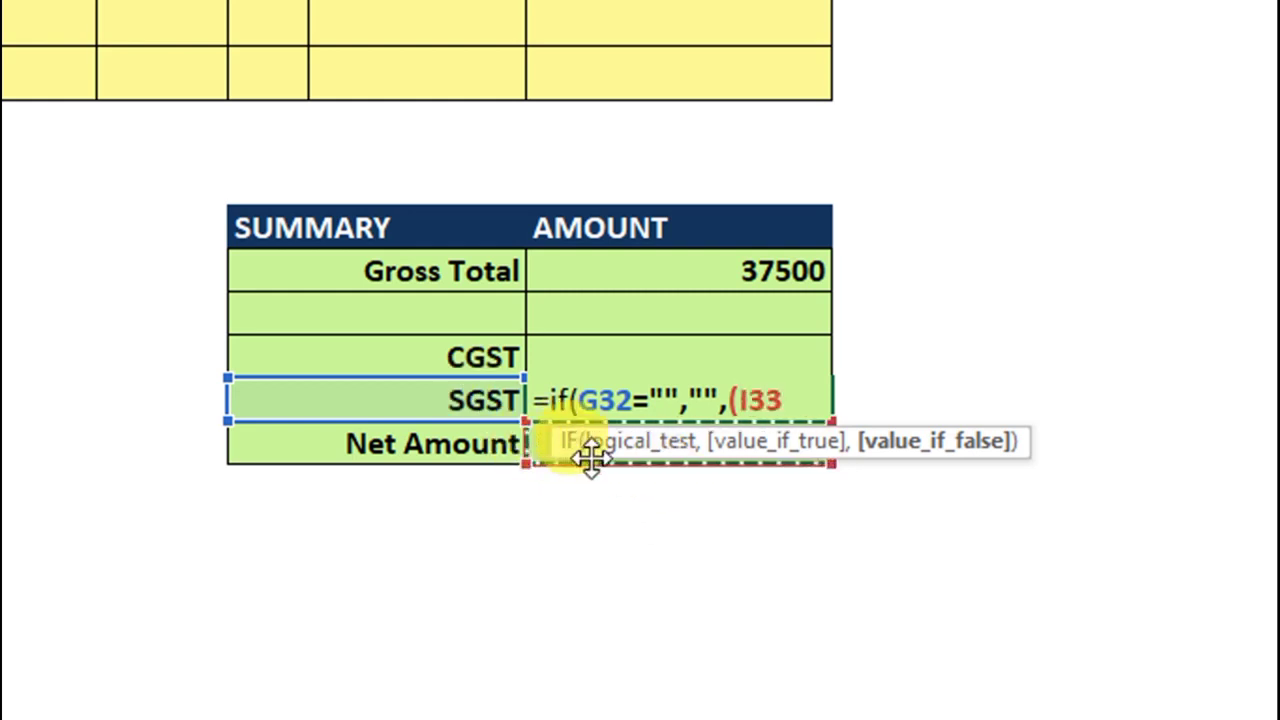
{"action": "type", "text": "-"}
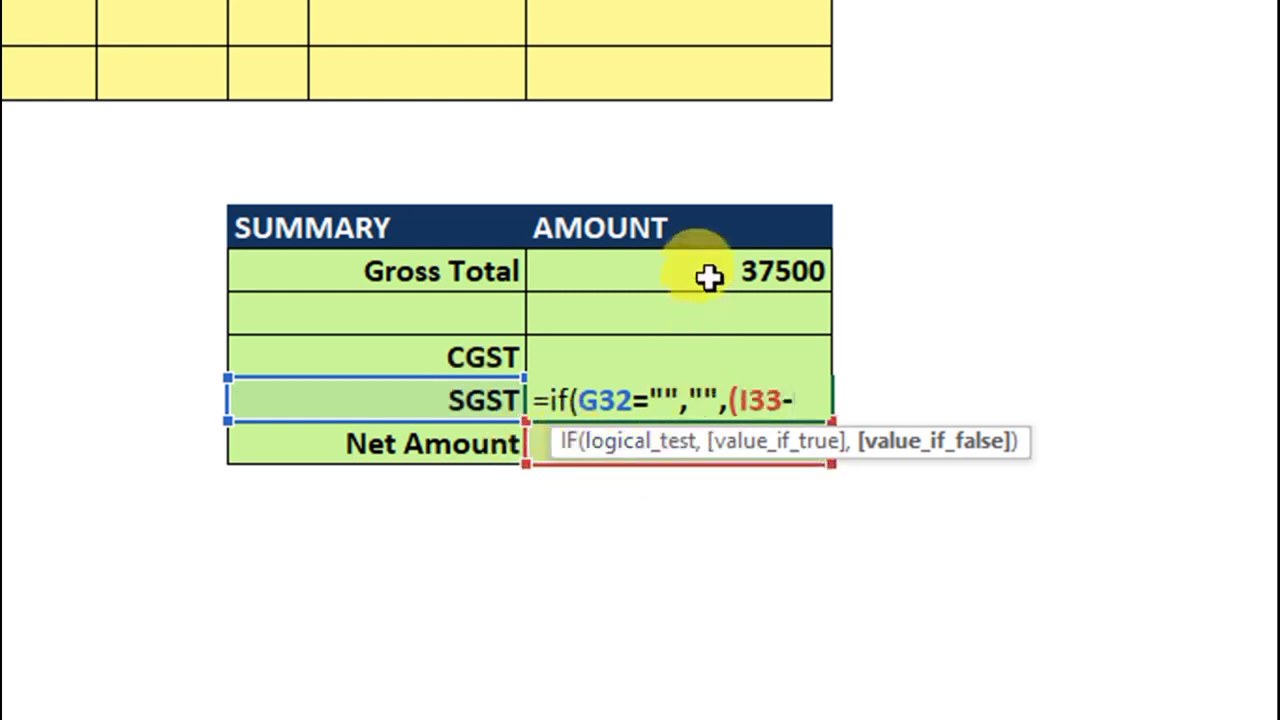
{"action": "left_click", "coordinate": [709, 275]}
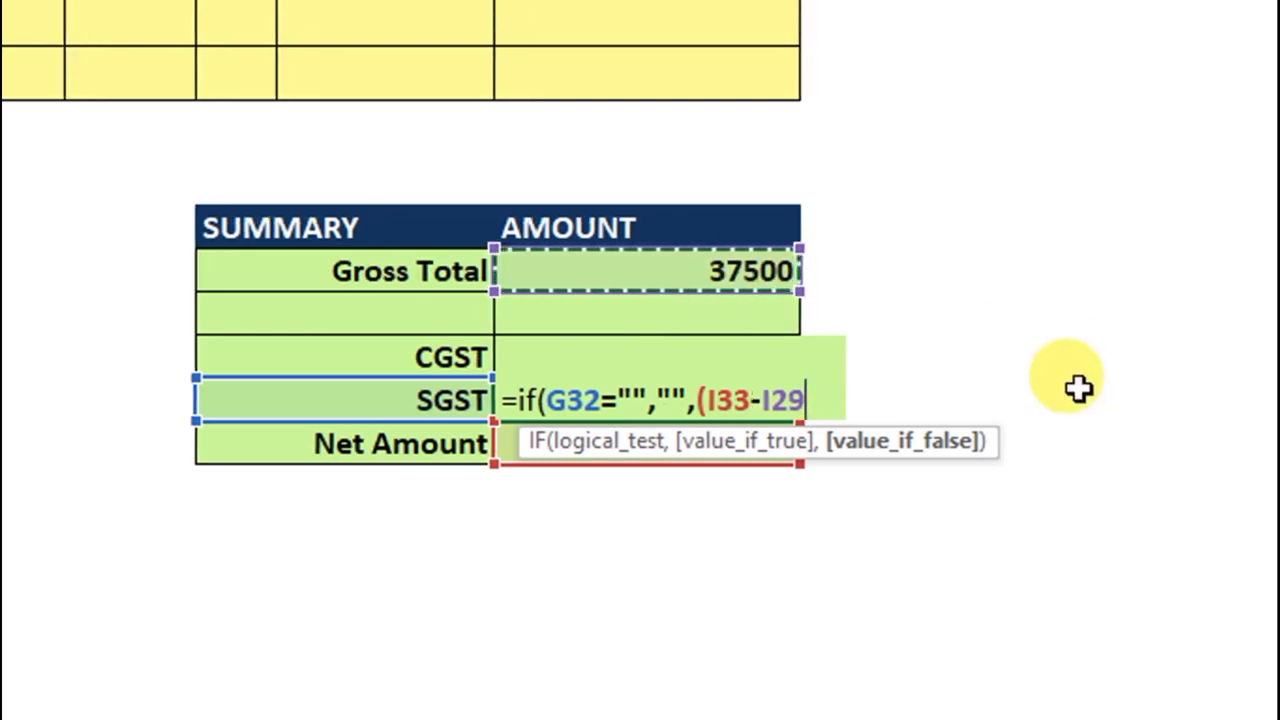
{"action": "type", "text": ")/"}
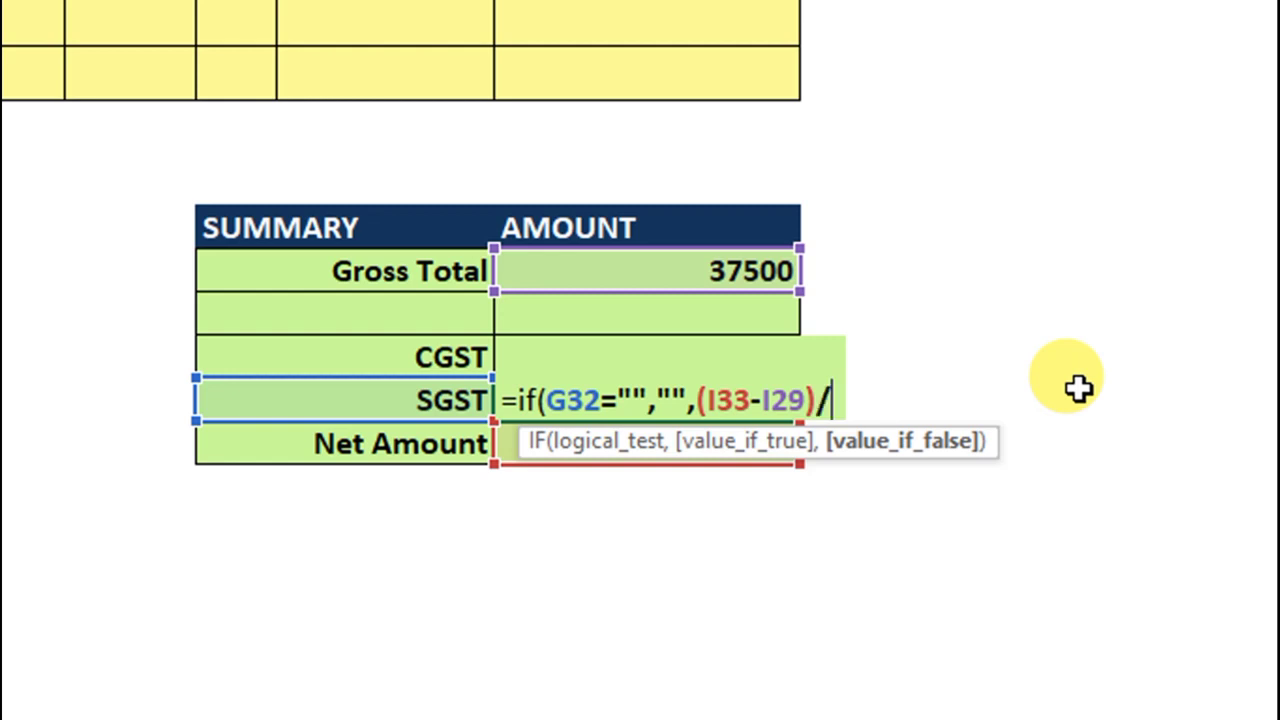
{"action": "type", "text": "2)"}
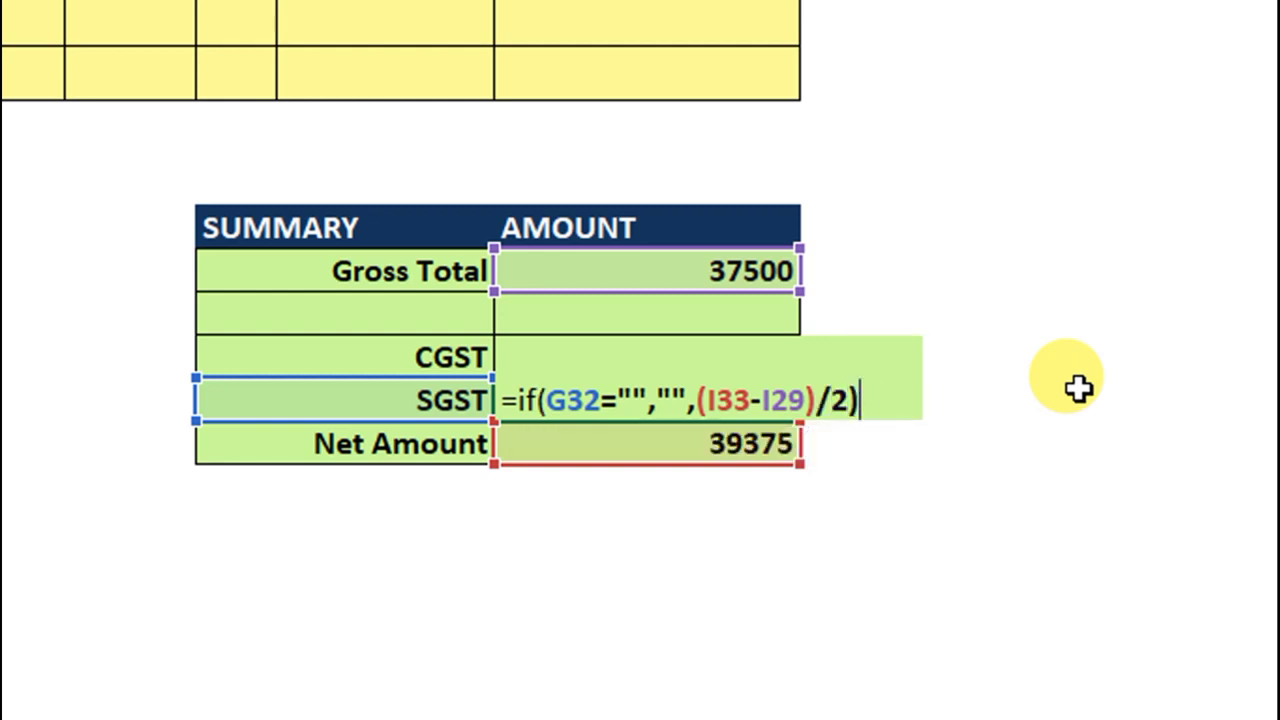
{"action": "key", "text": "Return"}
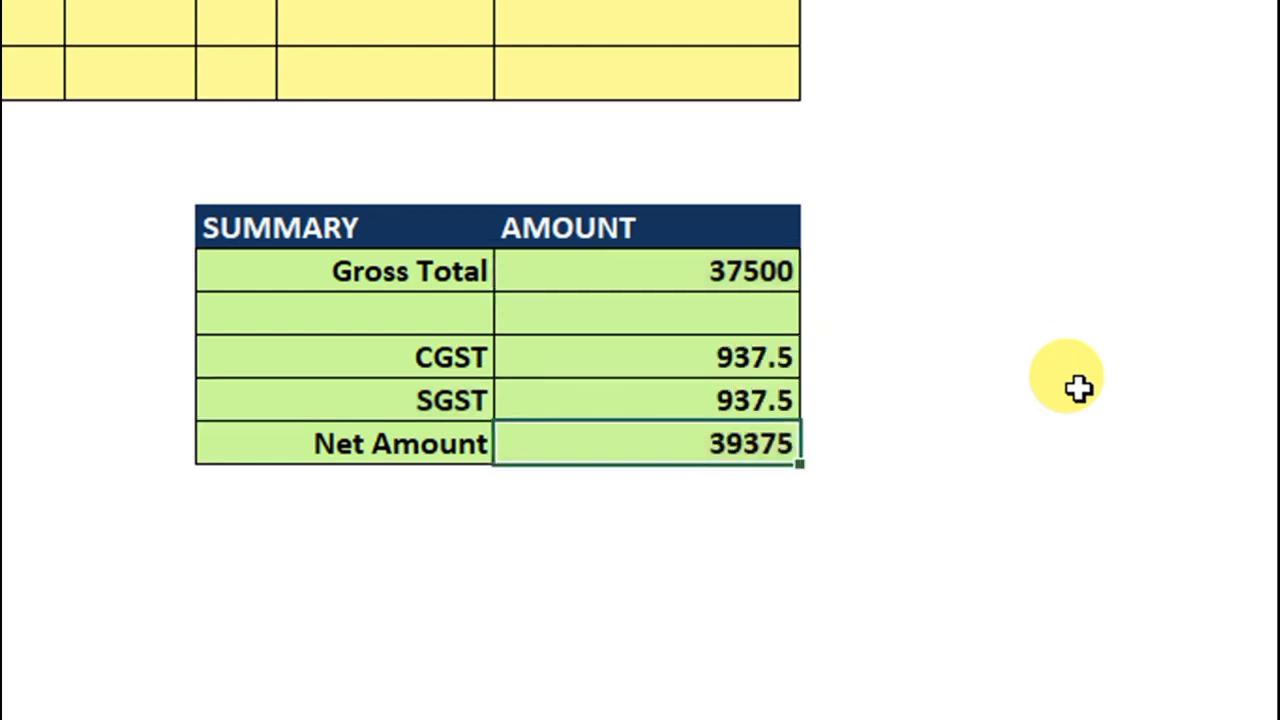
- Change the sale type in I8 to Out of State Sale
{"action": "scroll", "coordinate": [800, 440], "scroll_direction": "up", "scroll_amount": 1}
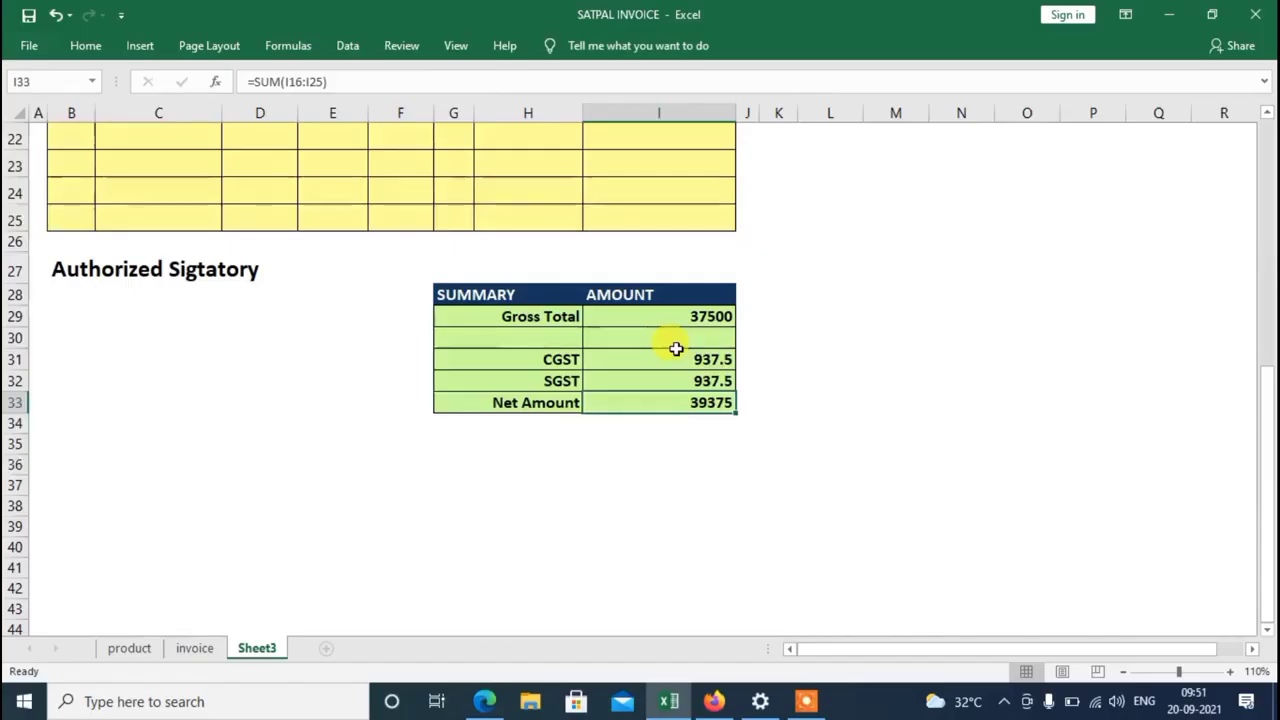
{"action": "scroll", "coordinate": [752, 272], "scroll_direction": "up", "scroll_amount": 3}
{"action": "scroll", "coordinate": [740, 245], "scroll_direction": "up", "scroll_amount": 2}
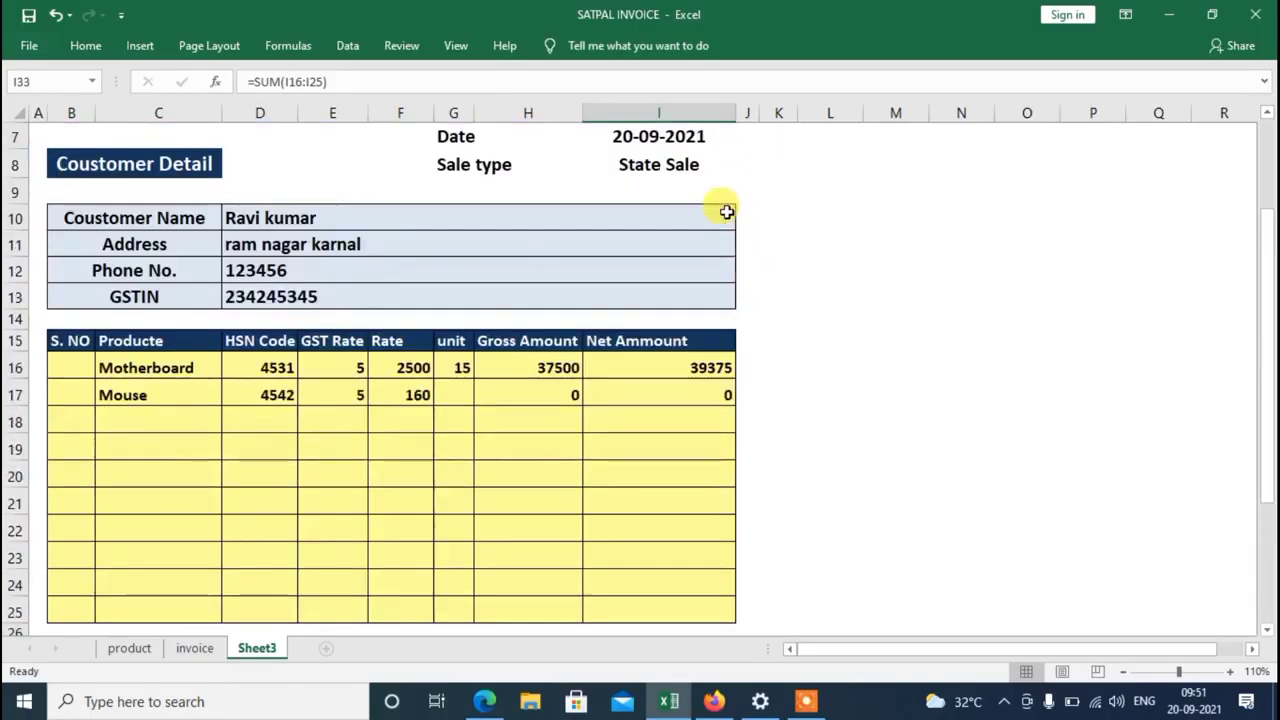
{"action": "left_click", "coordinate": [700, 164]}
{"action": "left_click", "coordinate": [744, 169]}
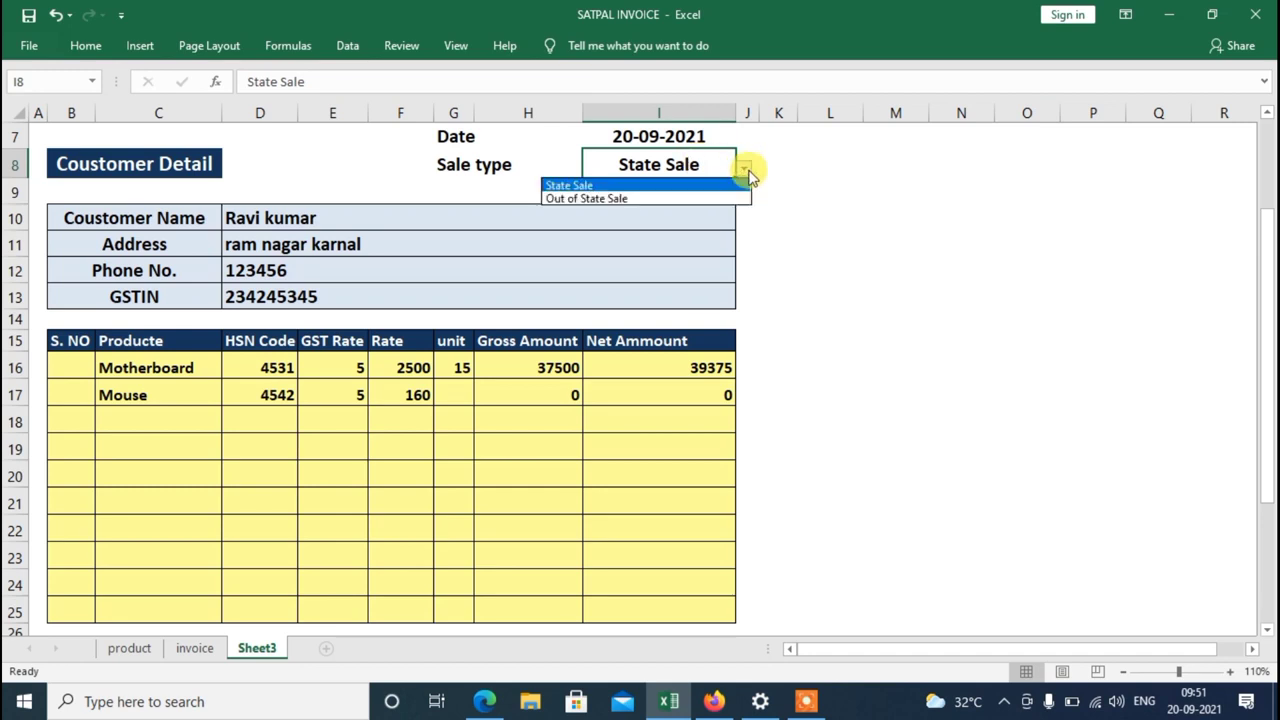
{"action": "left_click", "coordinate": [646, 198]}
{"action": "scroll", "coordinate": [800, 520], "scroll_direction": "down", "scroll_amount": 4}
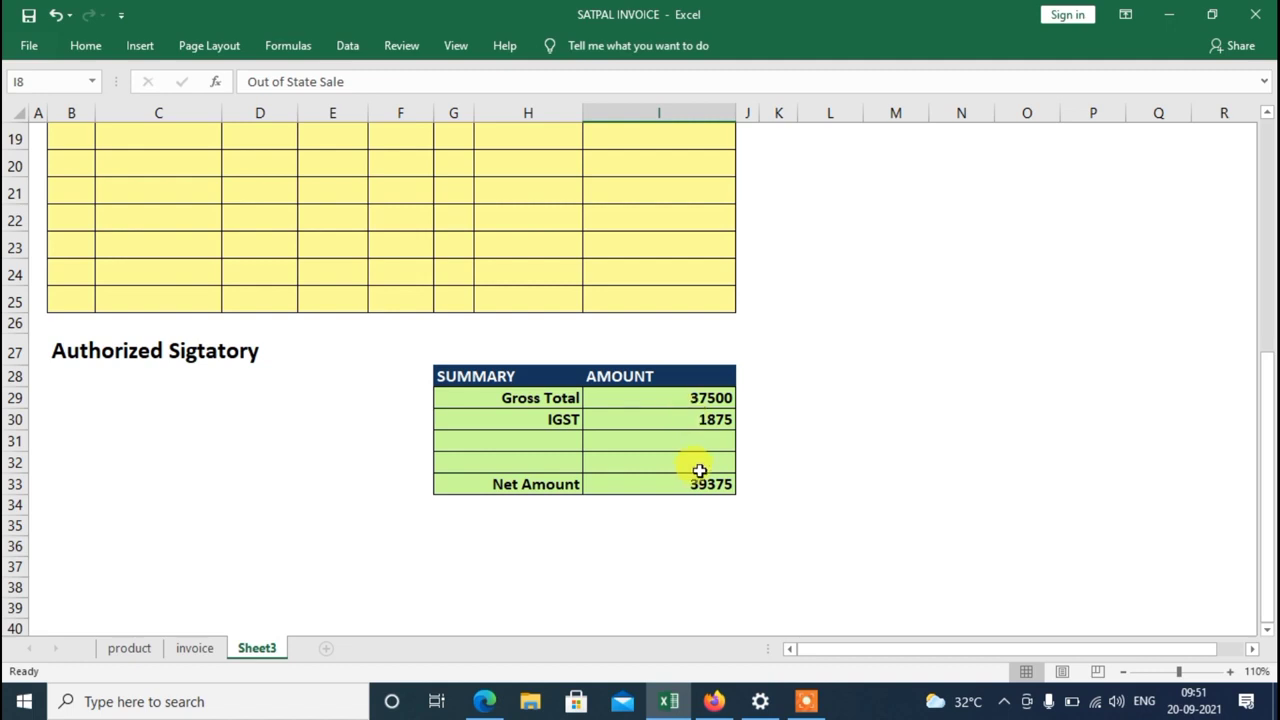
{"action": "scroll", "coordinate": [740, 461], "scroll_direction": "down", "scroll_amount": 1}
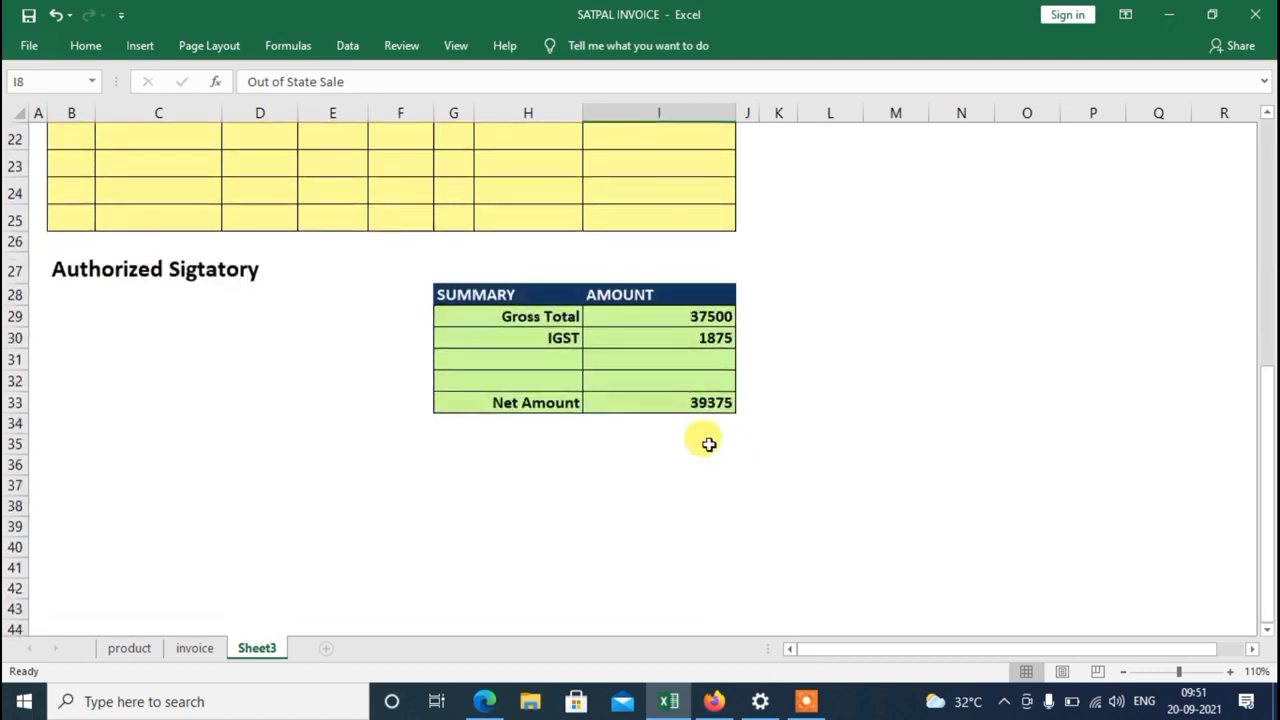
{"action": "scroll", "coordinate": [656, 367], "scroll_direction": "up", "scroll_amount": 2}
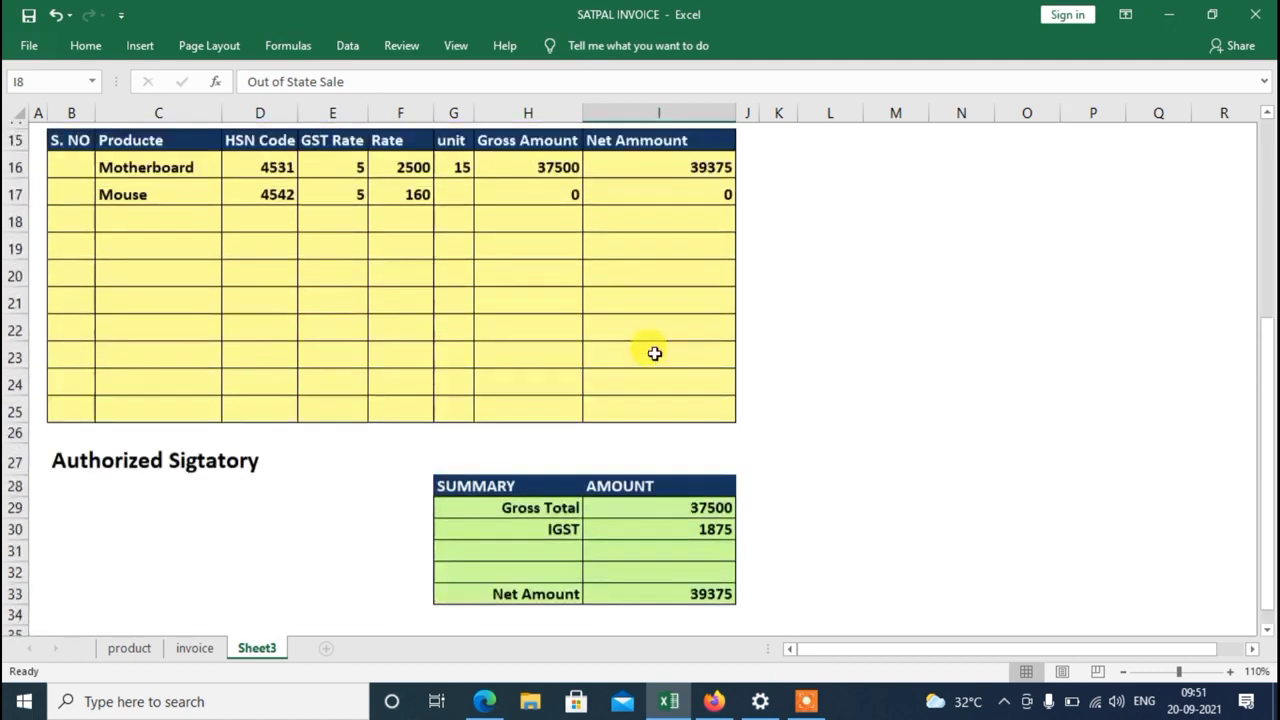
{"action": "scroll", "coordinate": [654, 351], "scroll_direction": "up", "scroll_amount": 1}
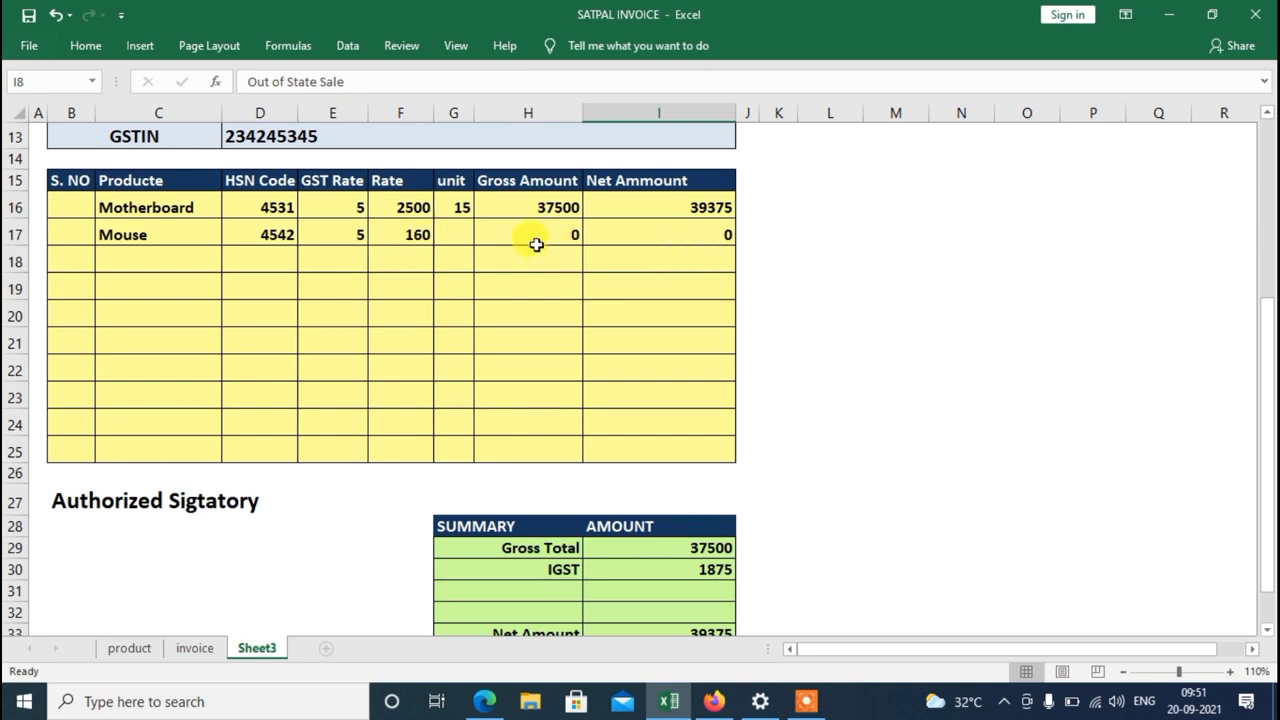
- Check the formulas in H16, H19, Gross Total and Net Amount, then select merged row 34
{"action": "left_click", "coordinate": [543, 207]}
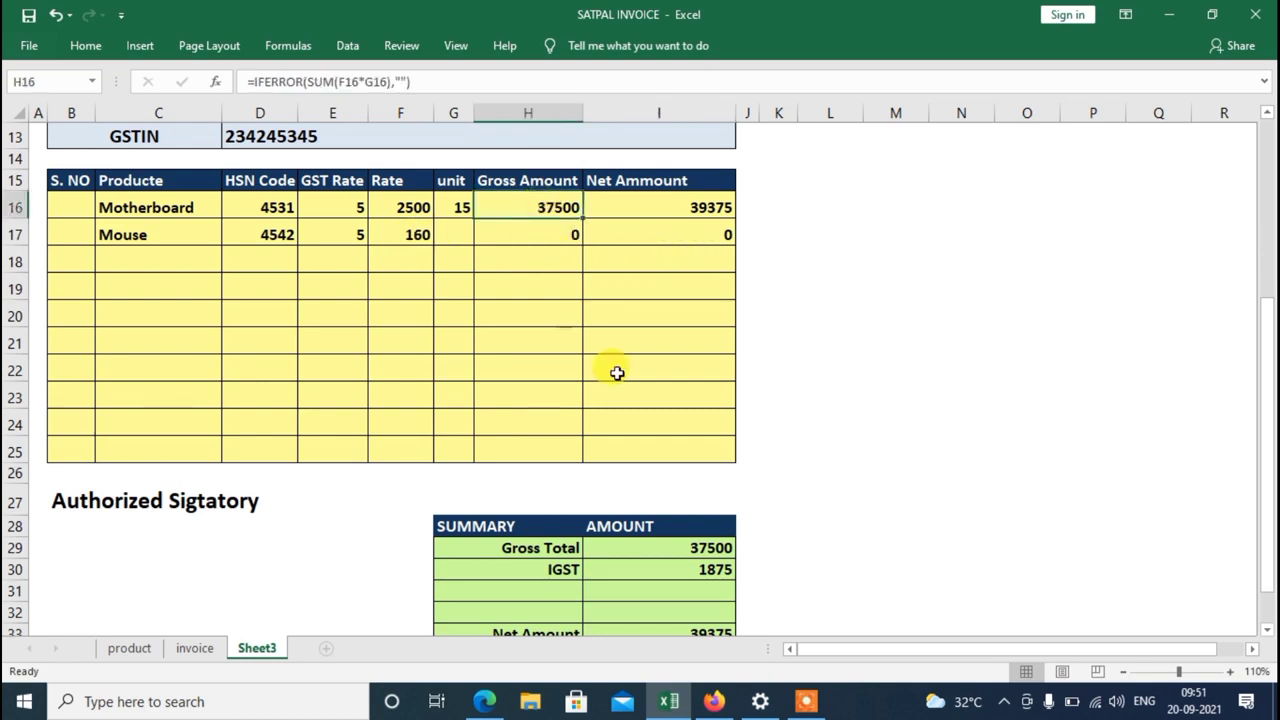
{"action": "left_click", "coordinate": [540, 287]}
{"action": "left_click", "coordinate": [676, 552]}
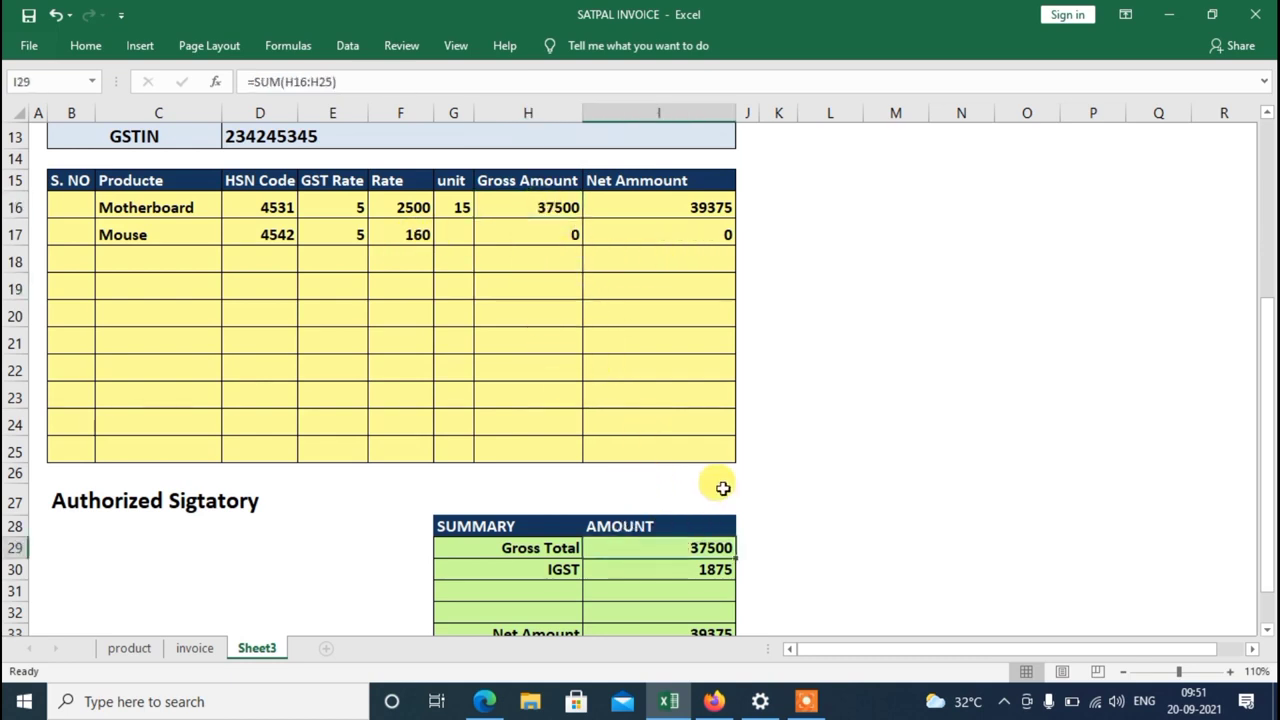
{"action": "scroll", "coordinate": [759, 530], "scroll_direction": "down", "scroll_amount": 1}
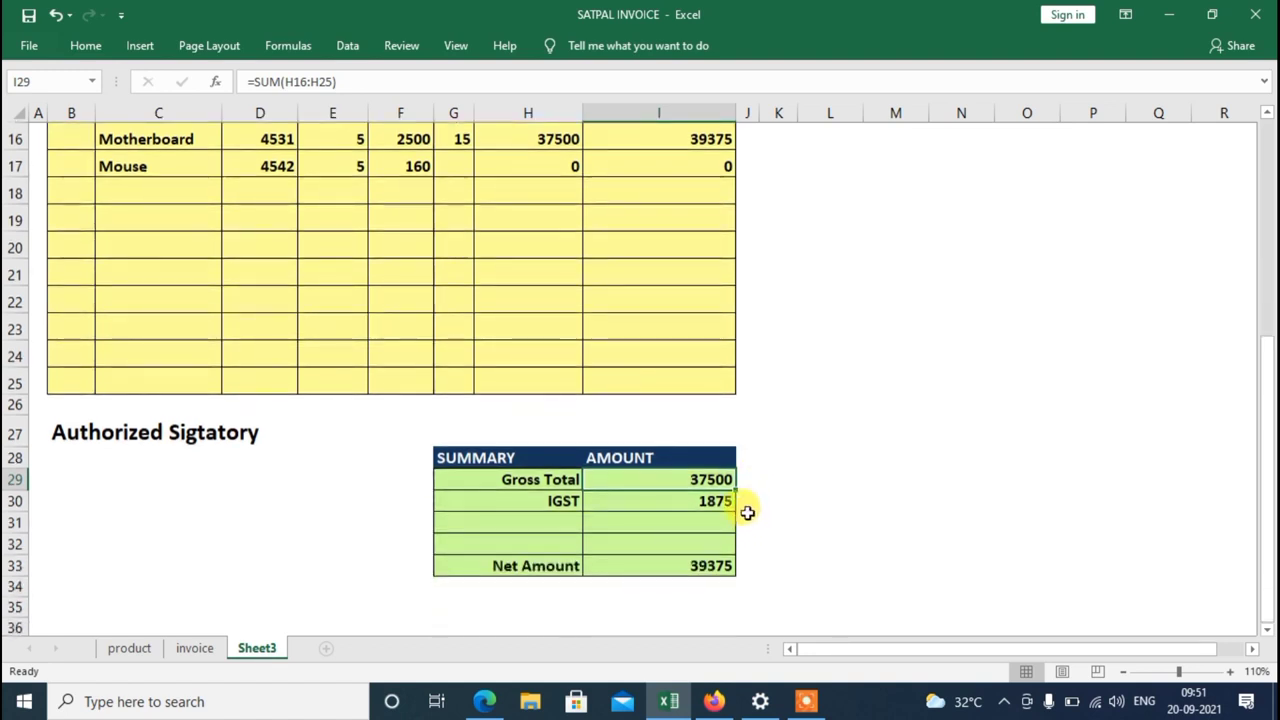
{"action": "scroll", "coordinate": [745, 512], "scroll_direction": "up", "scroll_amount": 1}
{"action": "scroll", "coordinate": [746, 563], "scroll_direction": "down", "scroll_amount": 1}
{"action": "scroll", "coordinate": [589, 498], "scroll_direction": "down", "scroll_amount": 2}
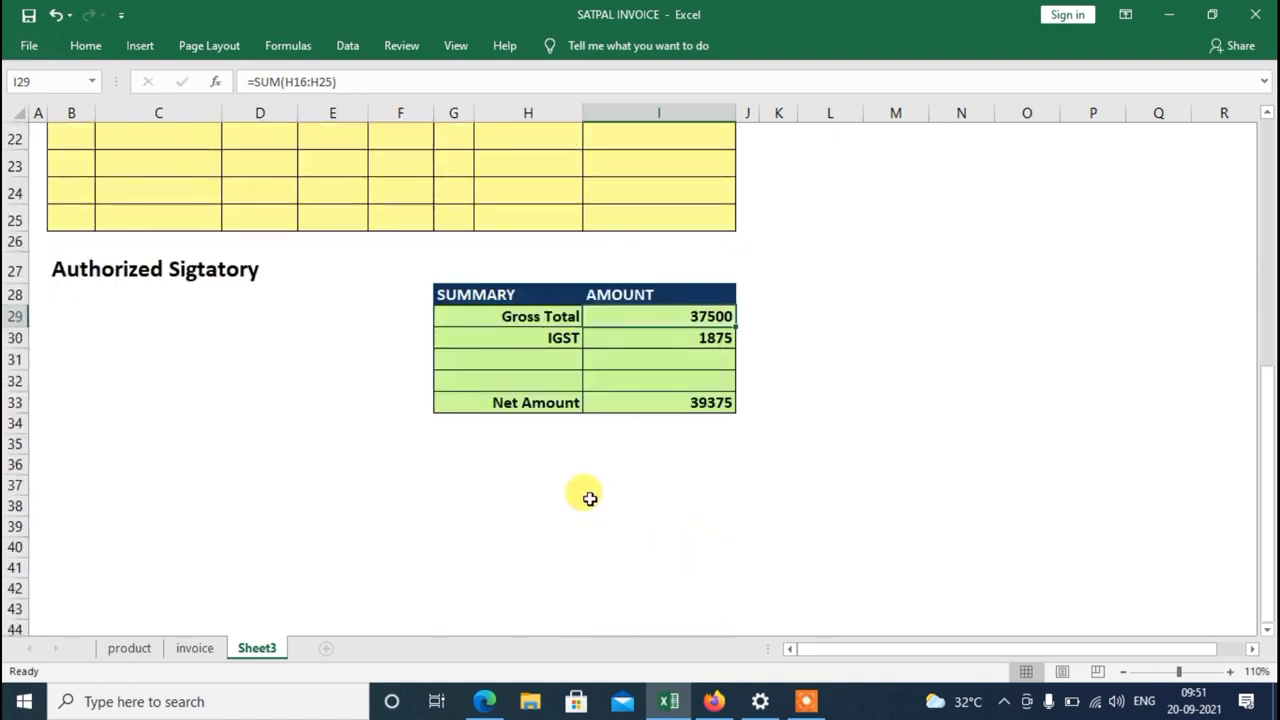
{"action": "left_click", "coordinate": [700, 402]}
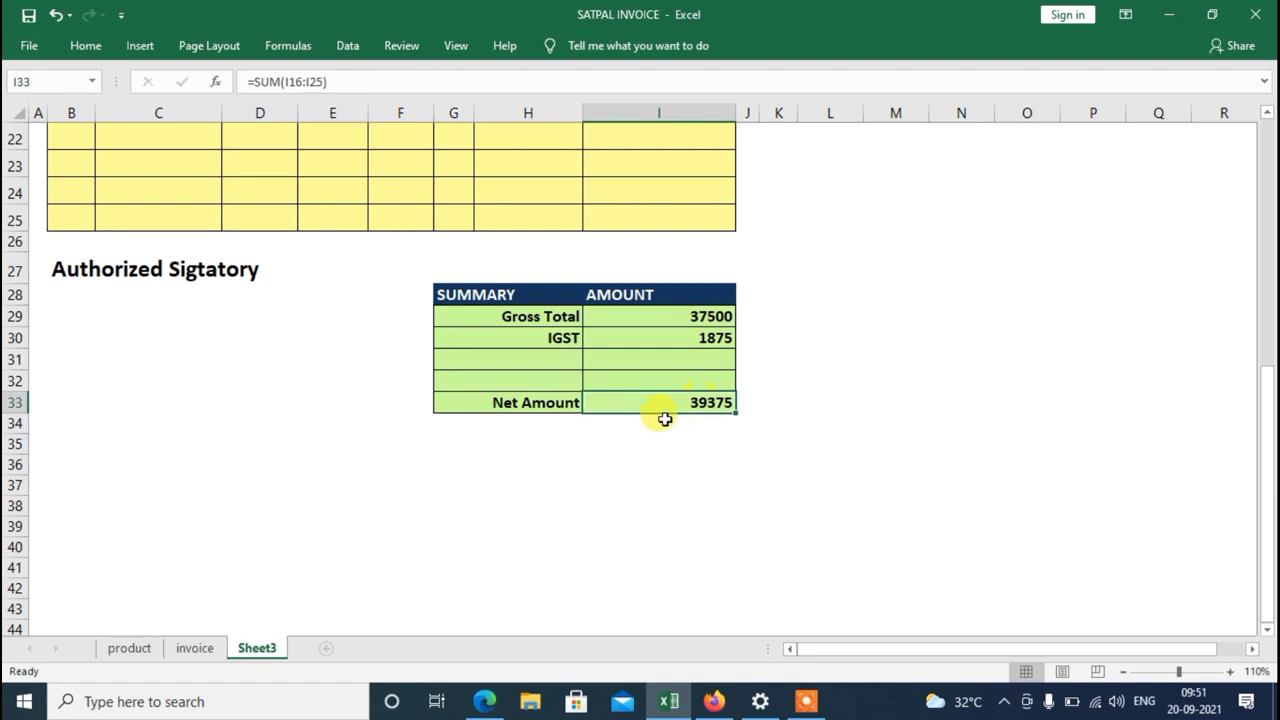
{"action": "left_click", "coordinate": [563, 427]}
{"action": "type", "text": "="}
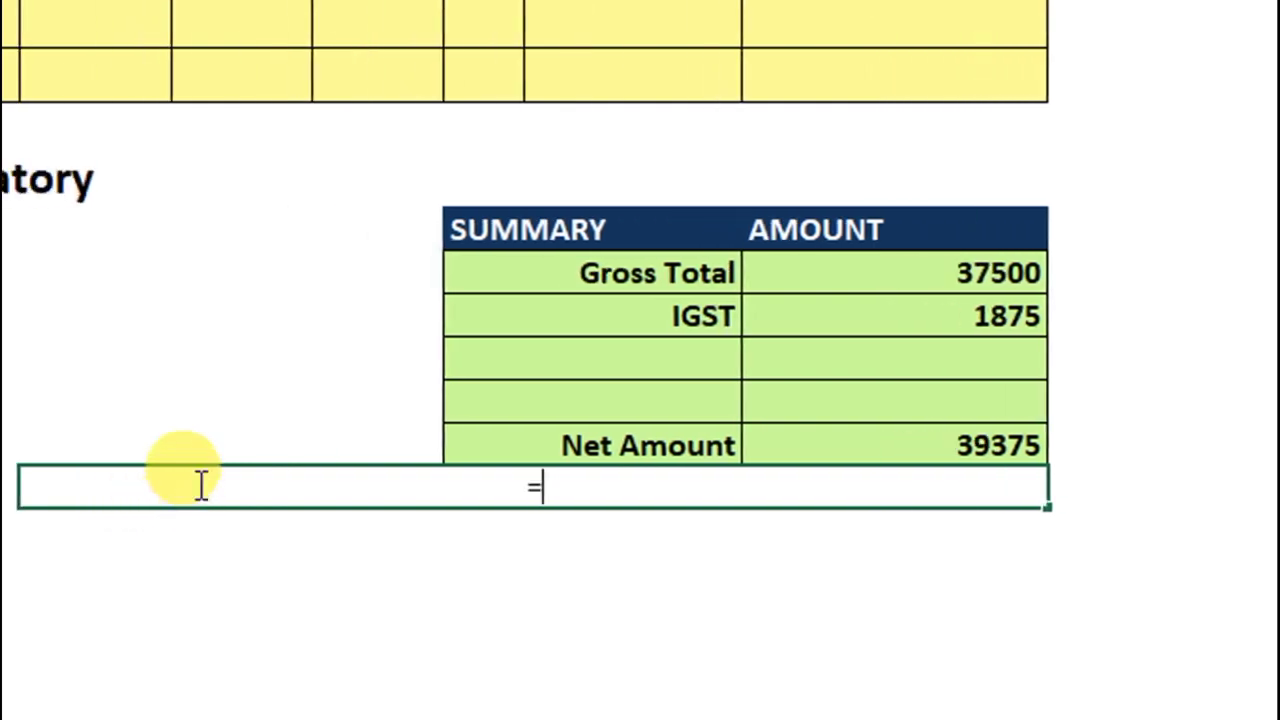
- Enter =SpellNumber(I33) in the merged cell so 39375 reads as rupees and no paise in words
{"action": "type", "text": "spee"}
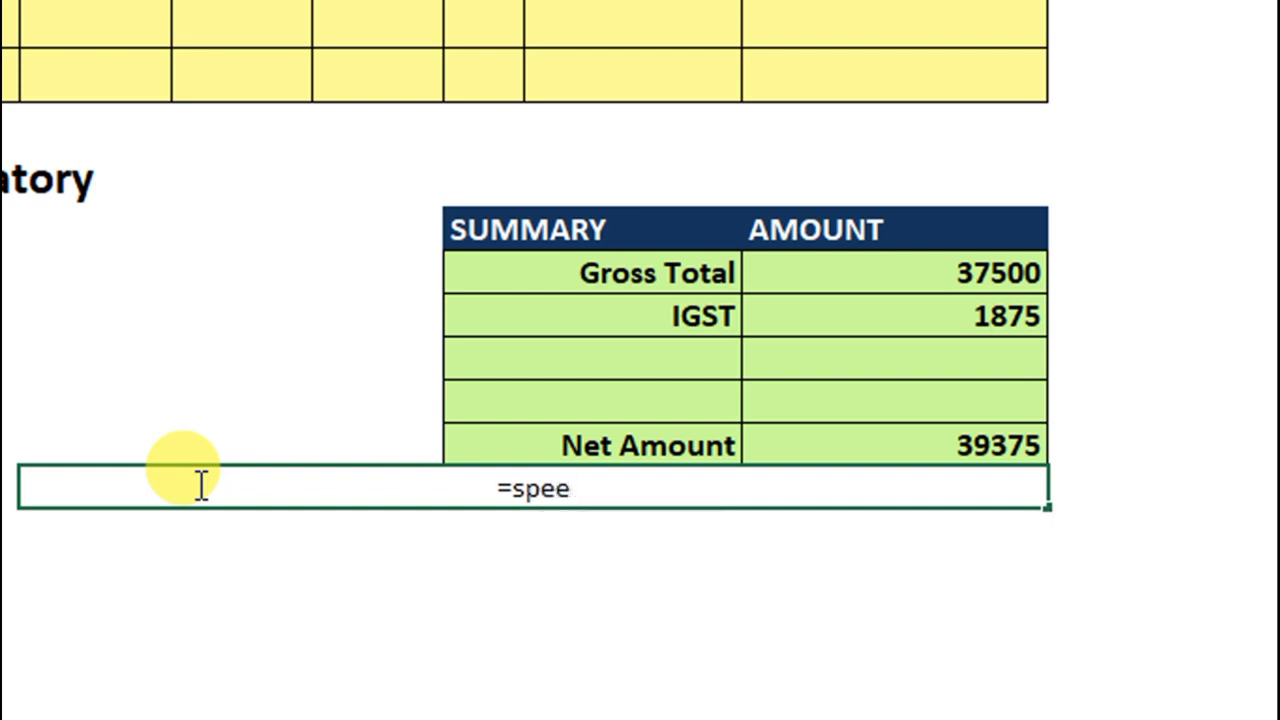
{"action": "key", "text": "BackSpace"}
{"action": "type", "text": "ll"}
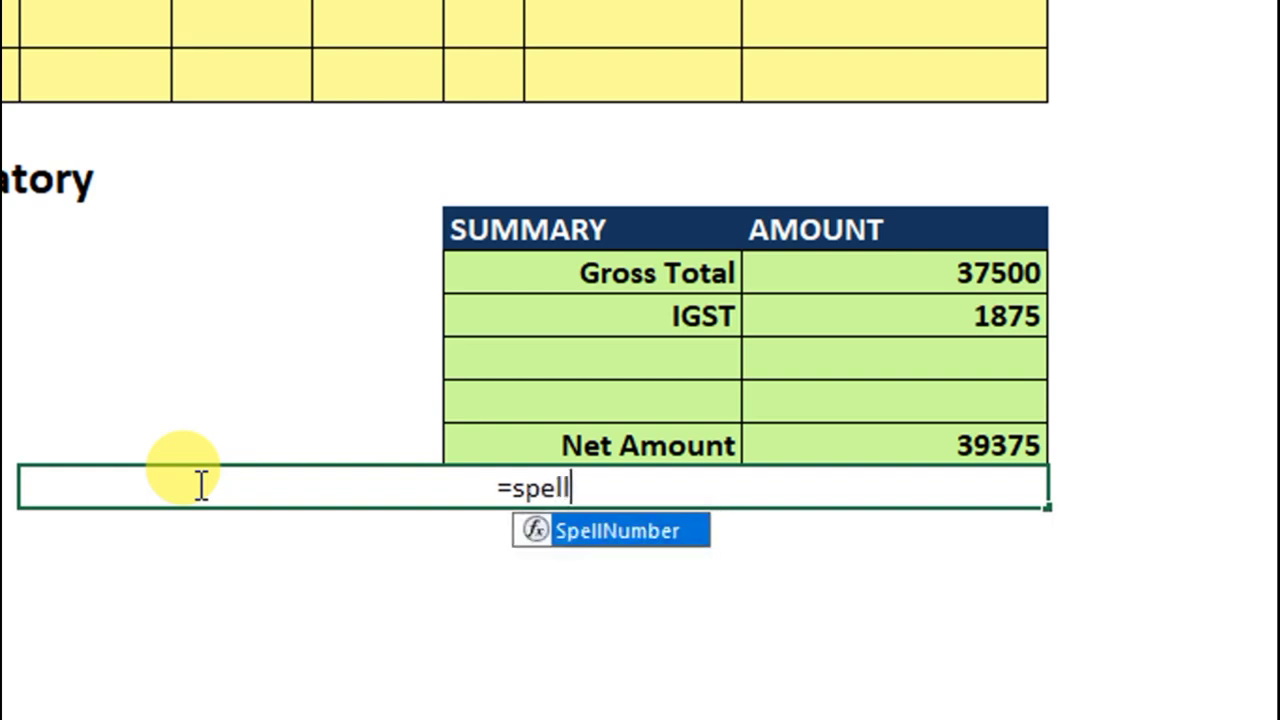
{"action": "type", "text": "num"}
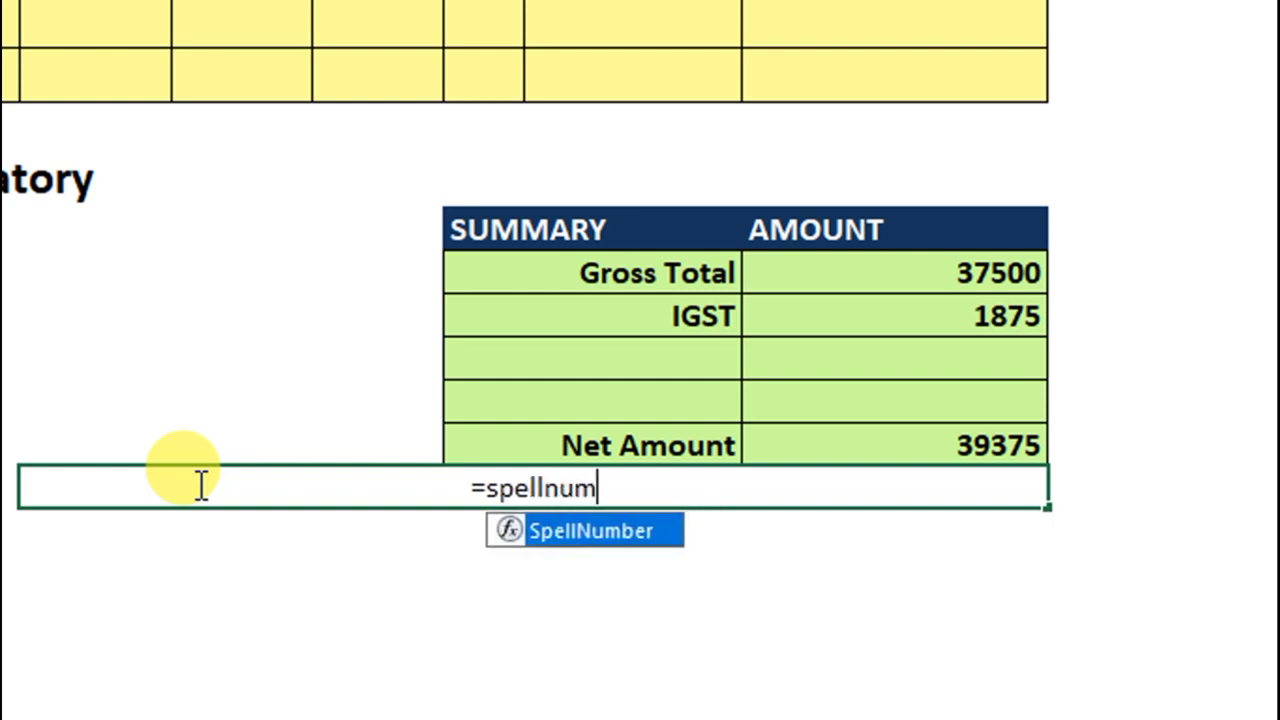
{"action": "type", "text": "ber"}
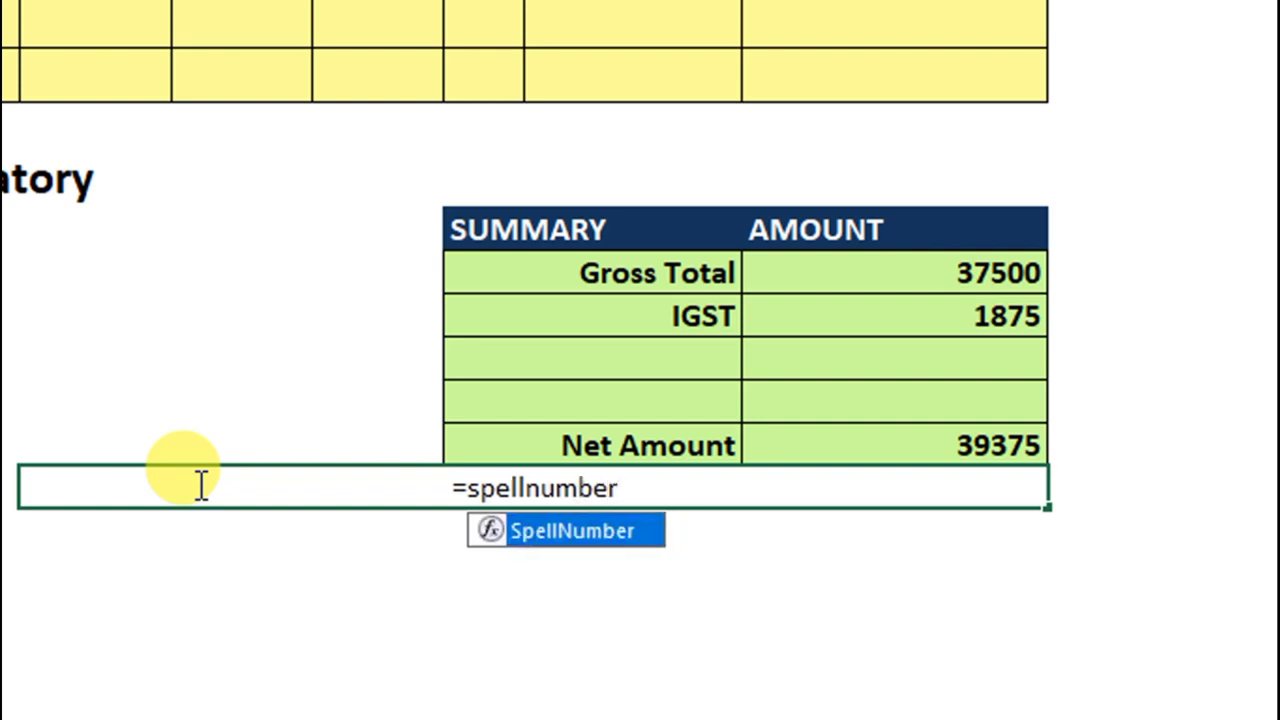
{"action": "type", "text": "("}
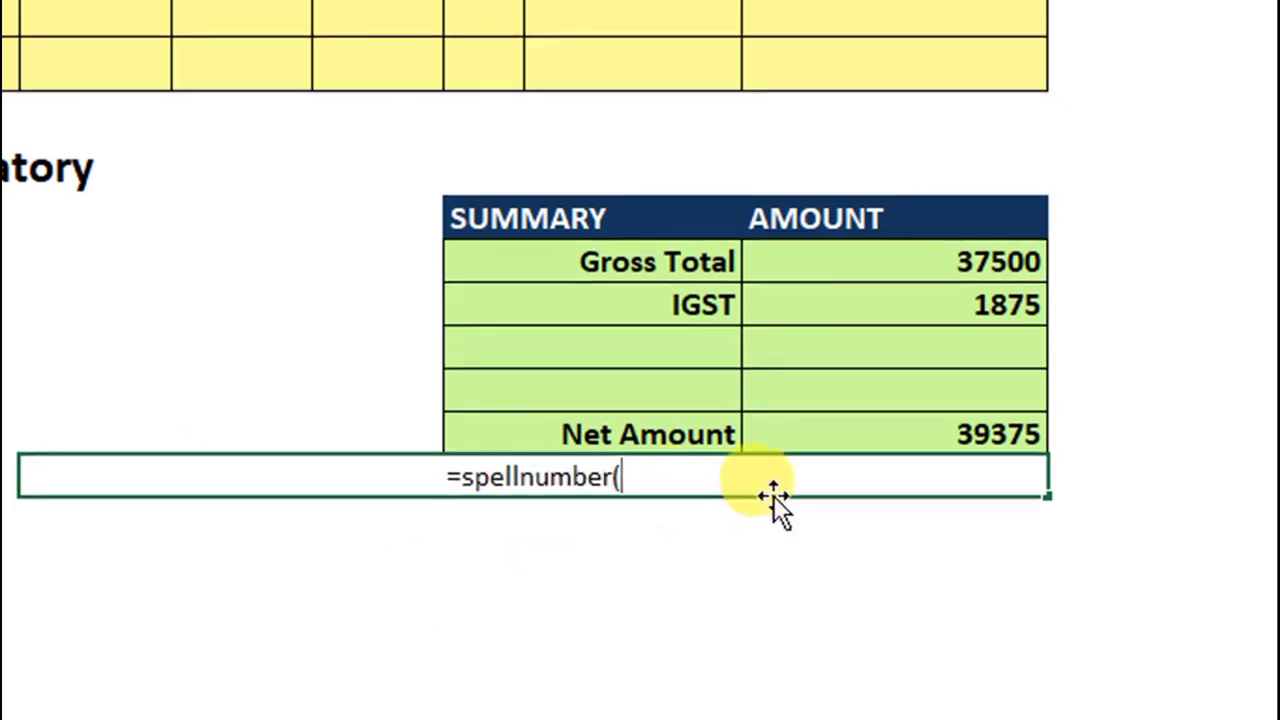
{"action": "left_click", "coordinate": [919, 429]}
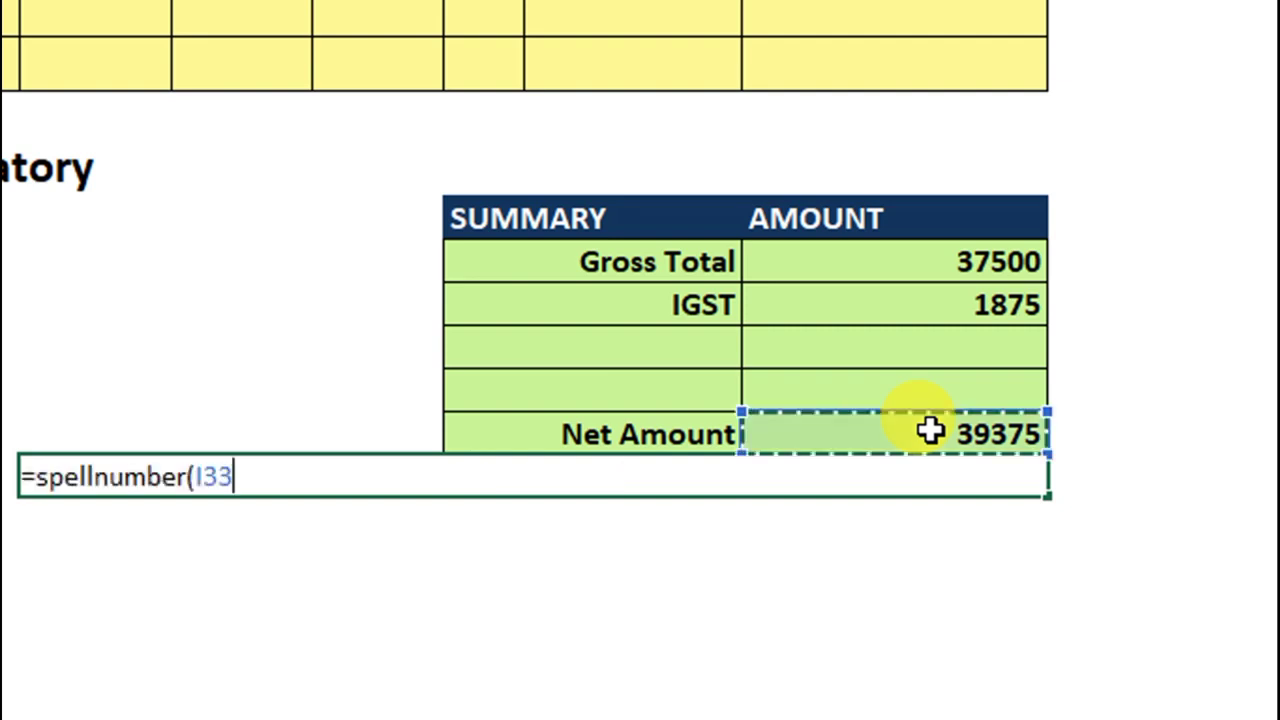
{"action": "type", "text": ")"}
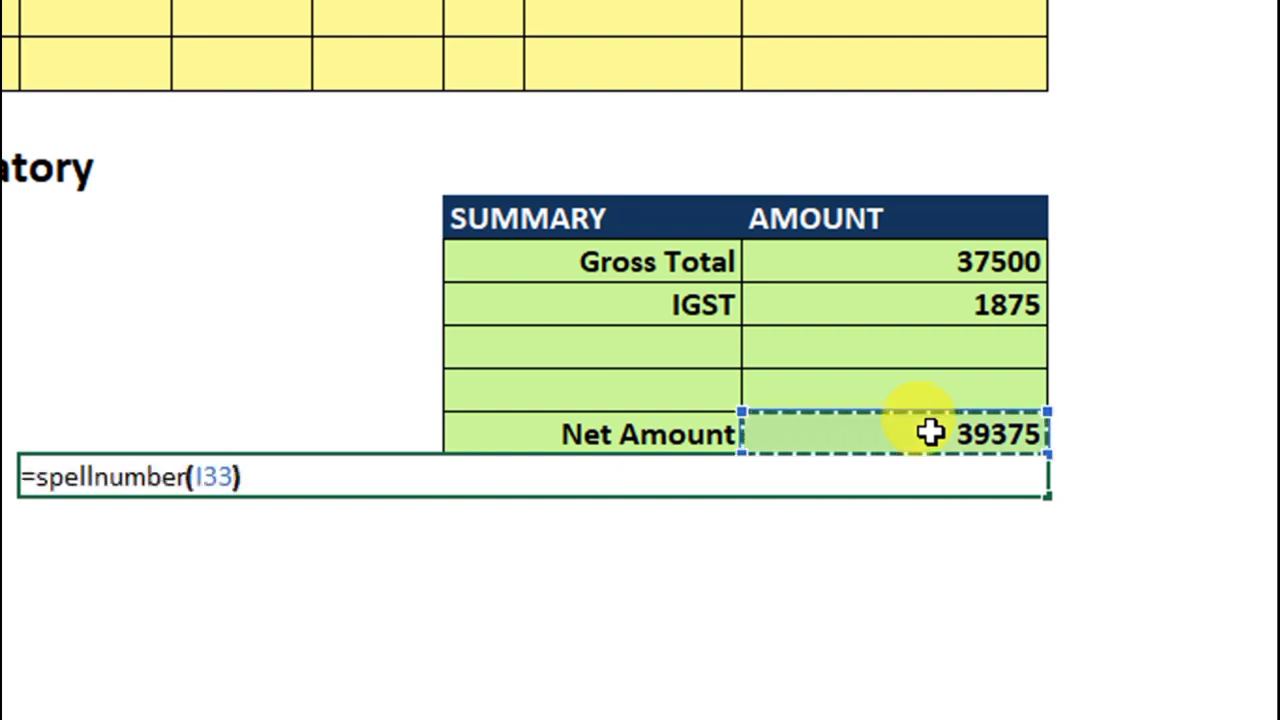
{"action": "key", "text": "Return"}
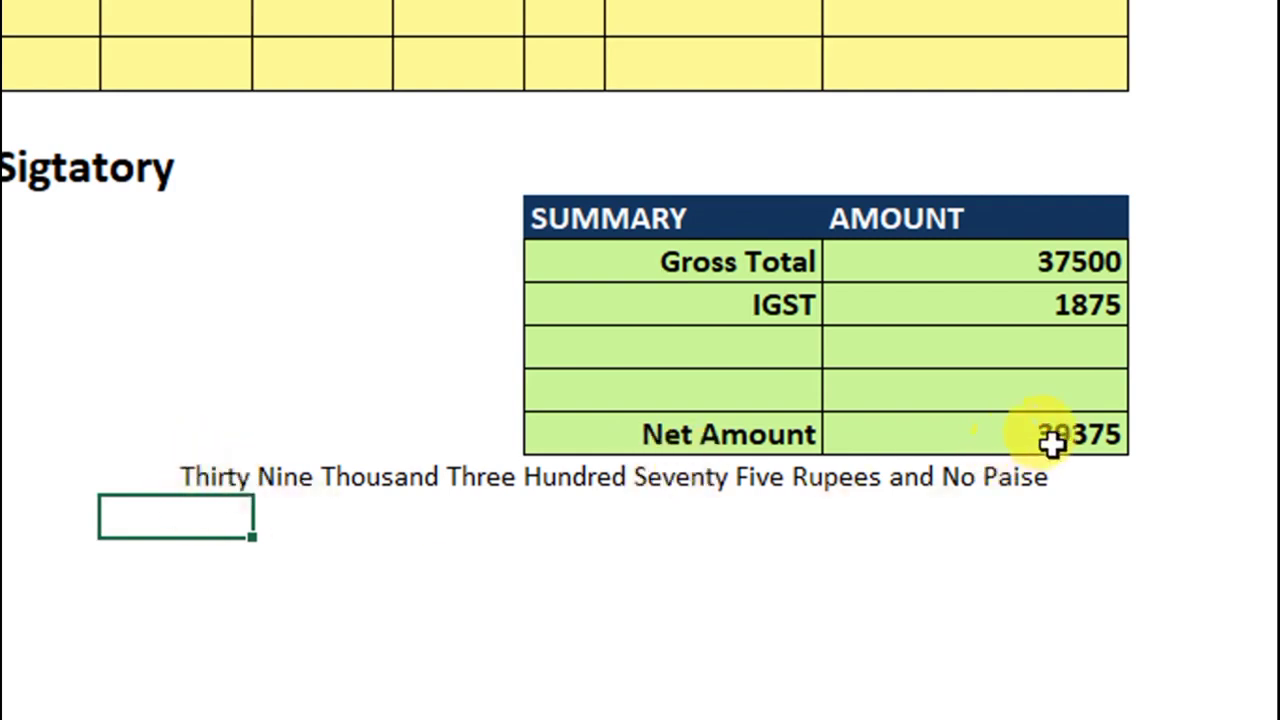
{"action": "left_click", "coordinate": [277, 476]}
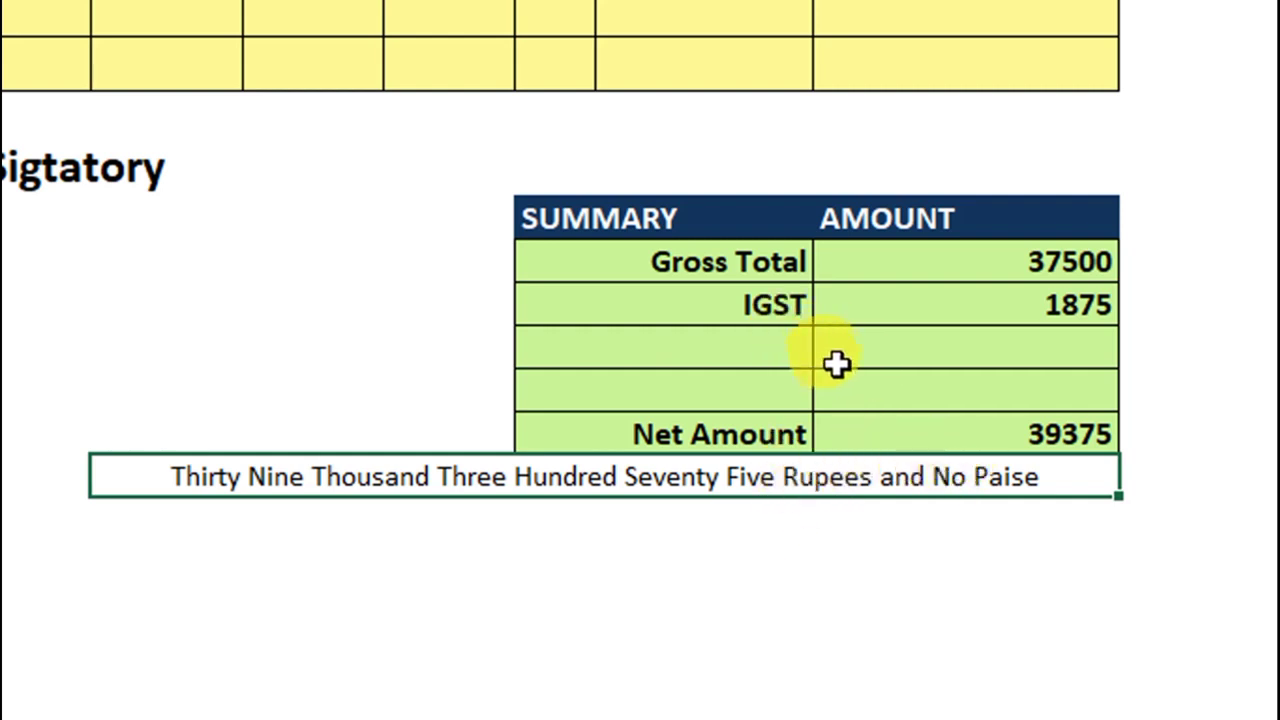
{"action": "scroll", "coordinate": [700, 191], "scroll_direction": "up", "scroll_amount": 3}
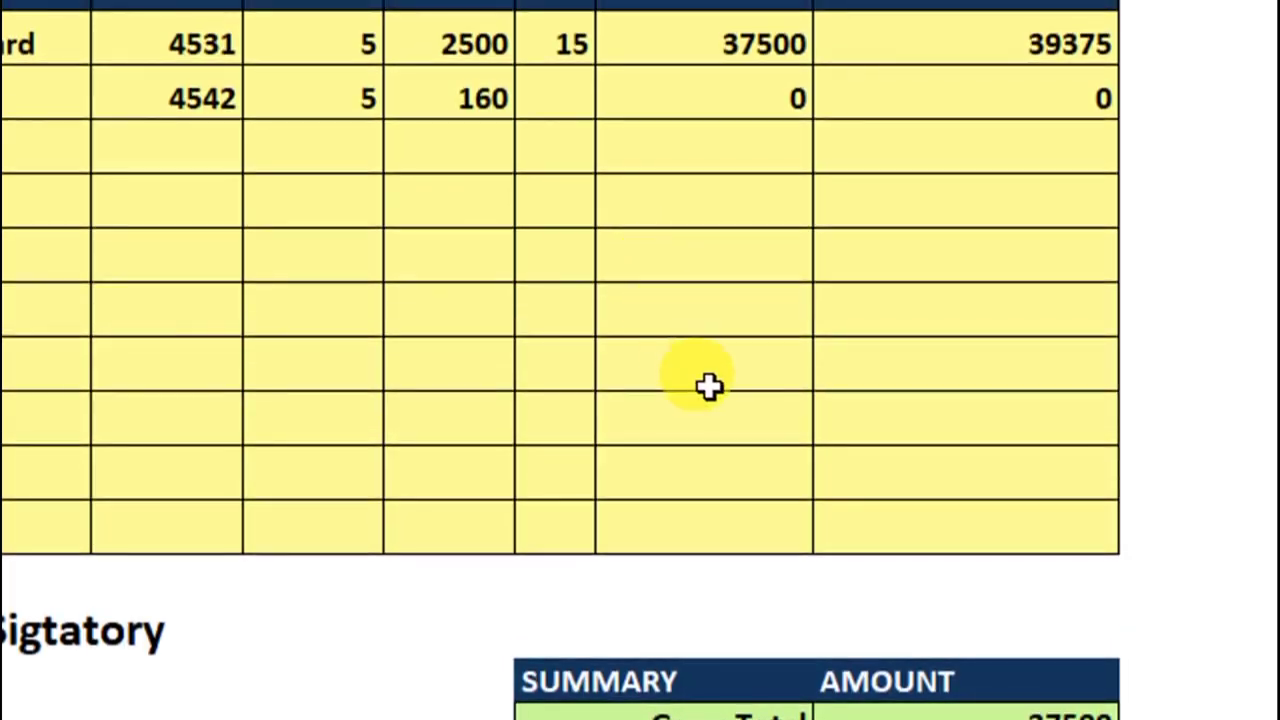
{"action": "scroll", "coordinate": [700, 380], "scroll_direction": "up", "scroll_amount": 2}
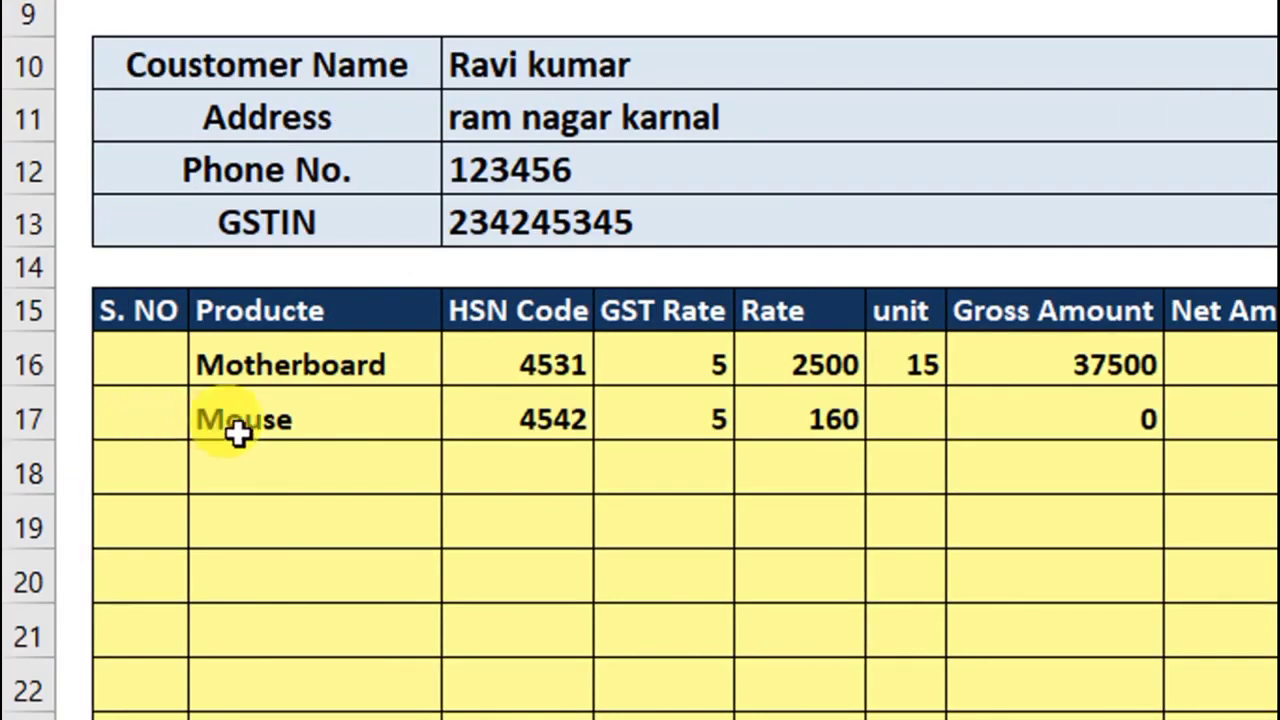
- Give the Mouse row 20 units, yielding 3200 gross and 3360 net
{"action": "left_click", "coordinate": [887, 418]}
{"action": "type", "text": "20"}
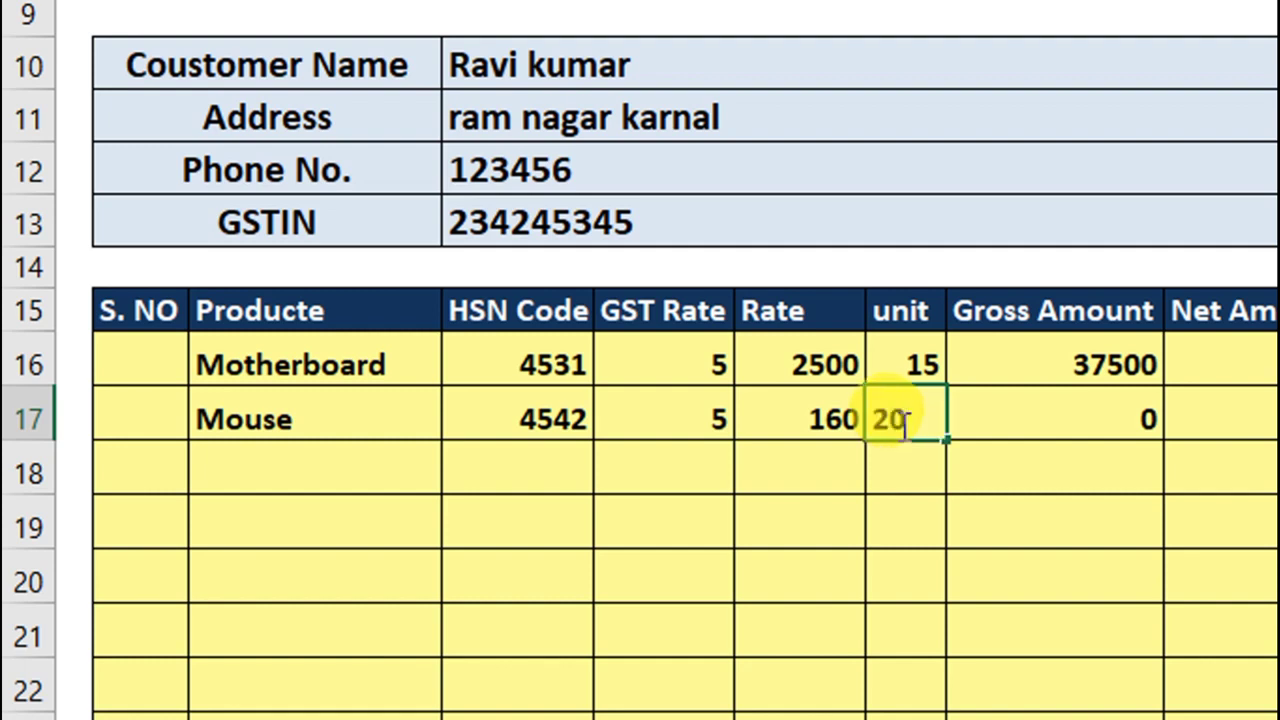
{"action": "left_click", "coordinate": [1085, 488]}
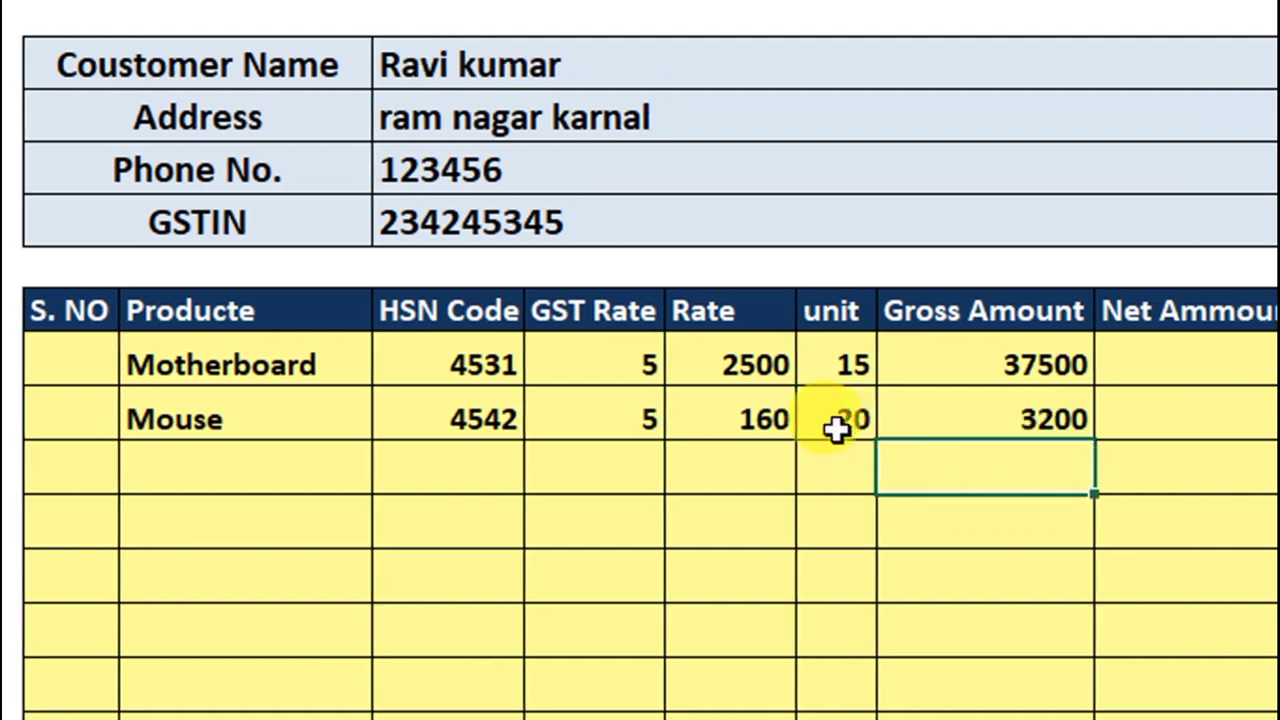
{"action": "left_click", "coordinate": [1039, 419]}
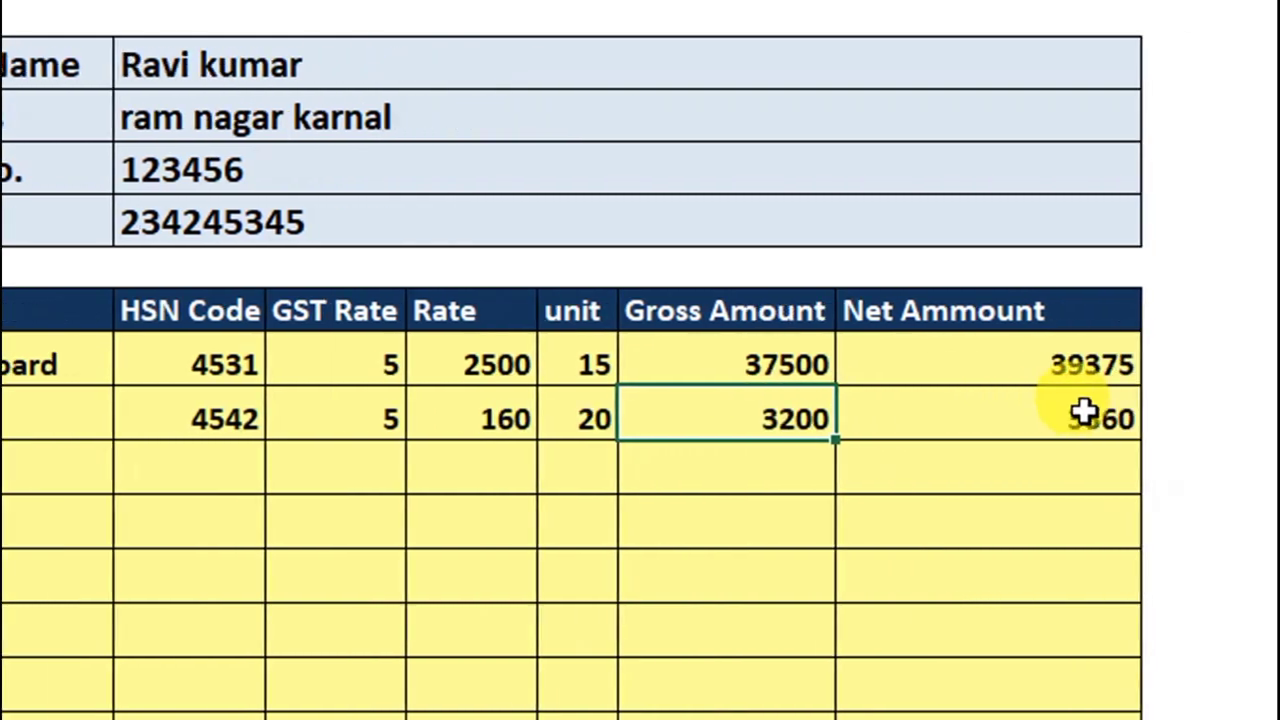
{"action": "left_click", "coordinate": [1082, 420]}
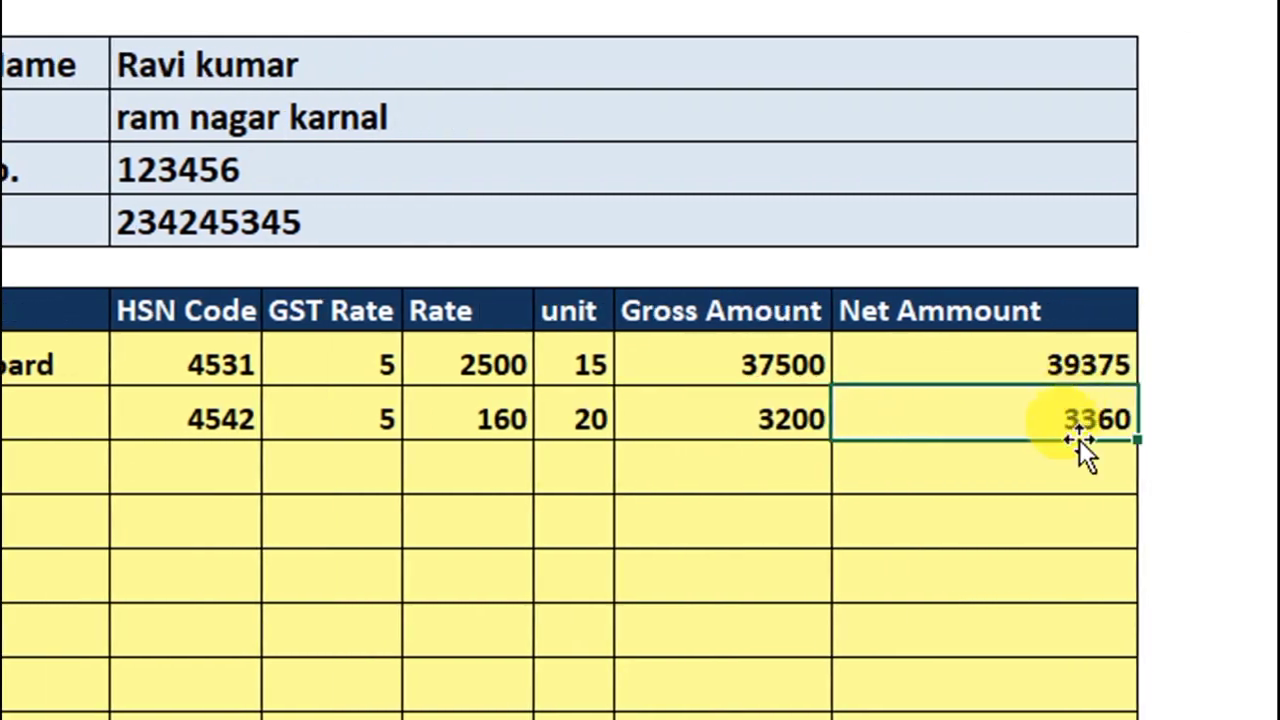
- Review the updated summary: Gross 40700, IGST 2035, Net 42735 in words
{"action": "scroll", "coordinate": [1079, 446], "scroll_direction": "down", "scroll_amount": 2}
{"action": "scroll", "coordinate": [1063, 474], "scroll_direction": "down", "scroll_amount": 1}
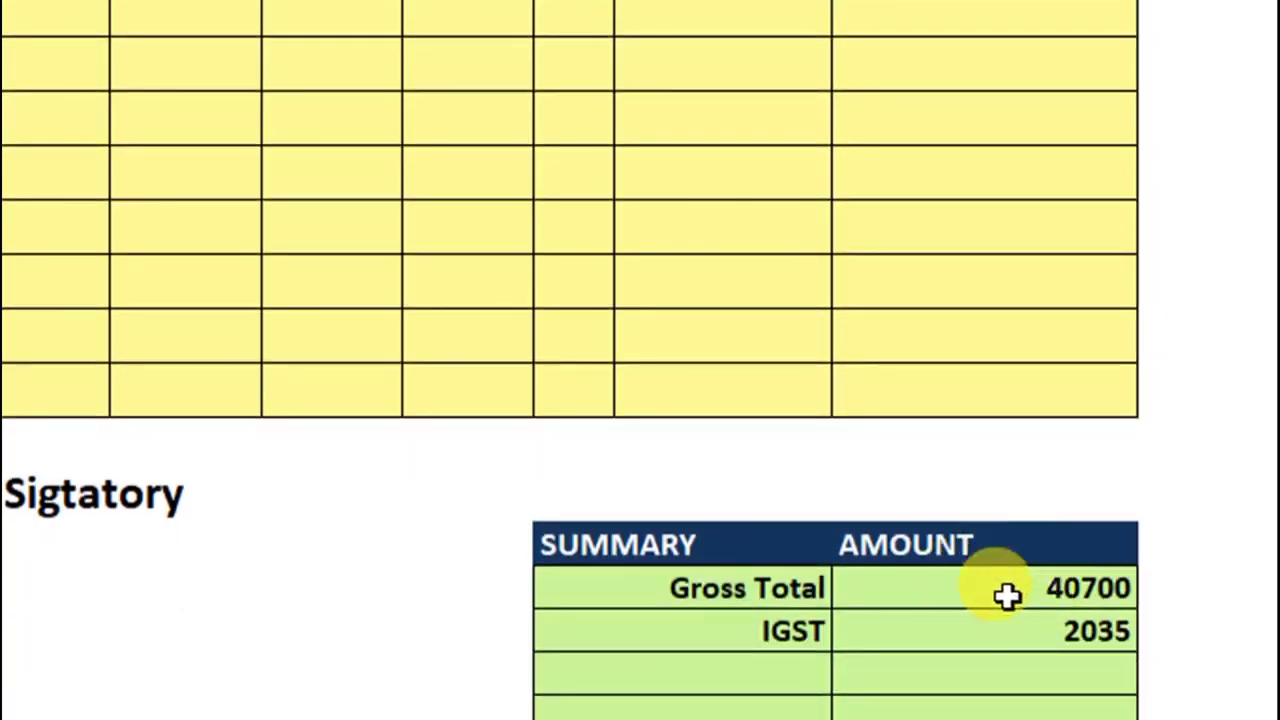
{"action": "scroll", "coordinate": [1049, 597], "scroll_direction": "down", "scroll_amount": 1}
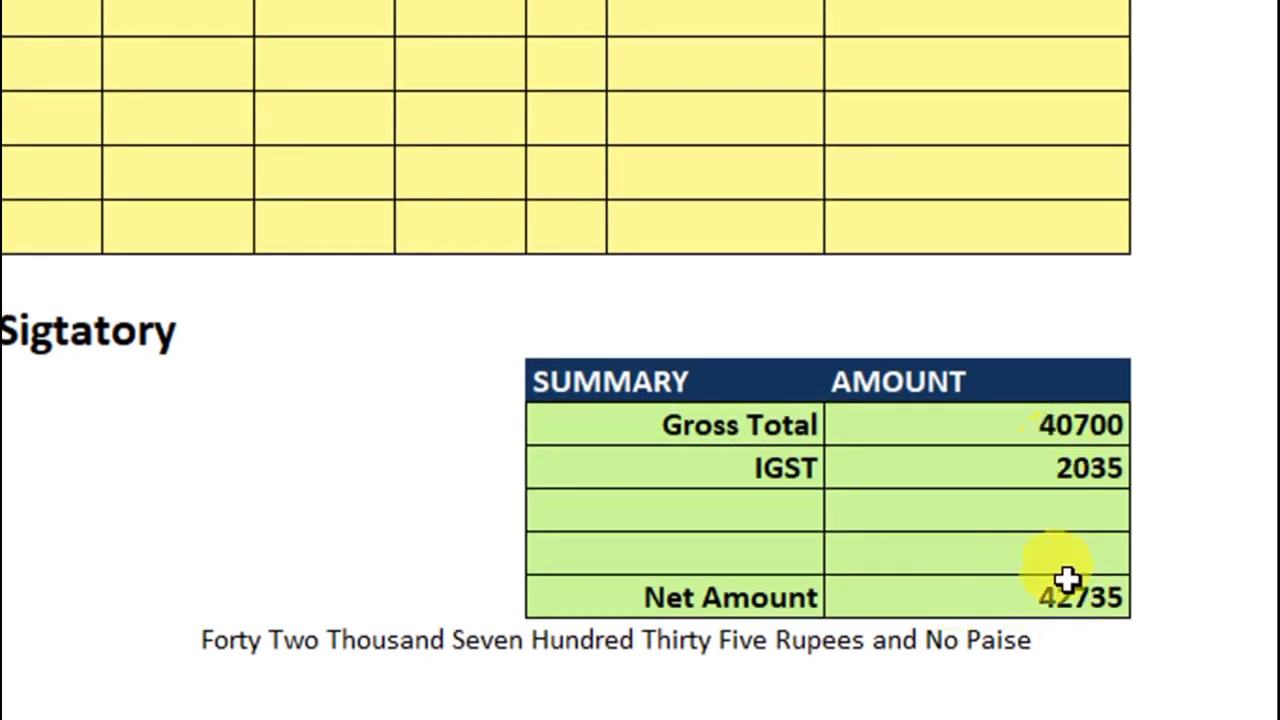
{"action": "scroll", "coordinate": [1066, 583], "scroll_direction": "up", "scroll_amount": 1}
{"action": "scroll", "coordinate": [1054, 431], "scroll_direction": "up", "scroll_amount": 3}
{"action": "scroll", "coordinate": [1043, 309], "scroll_direction": "down", "scroll_amount": 3}
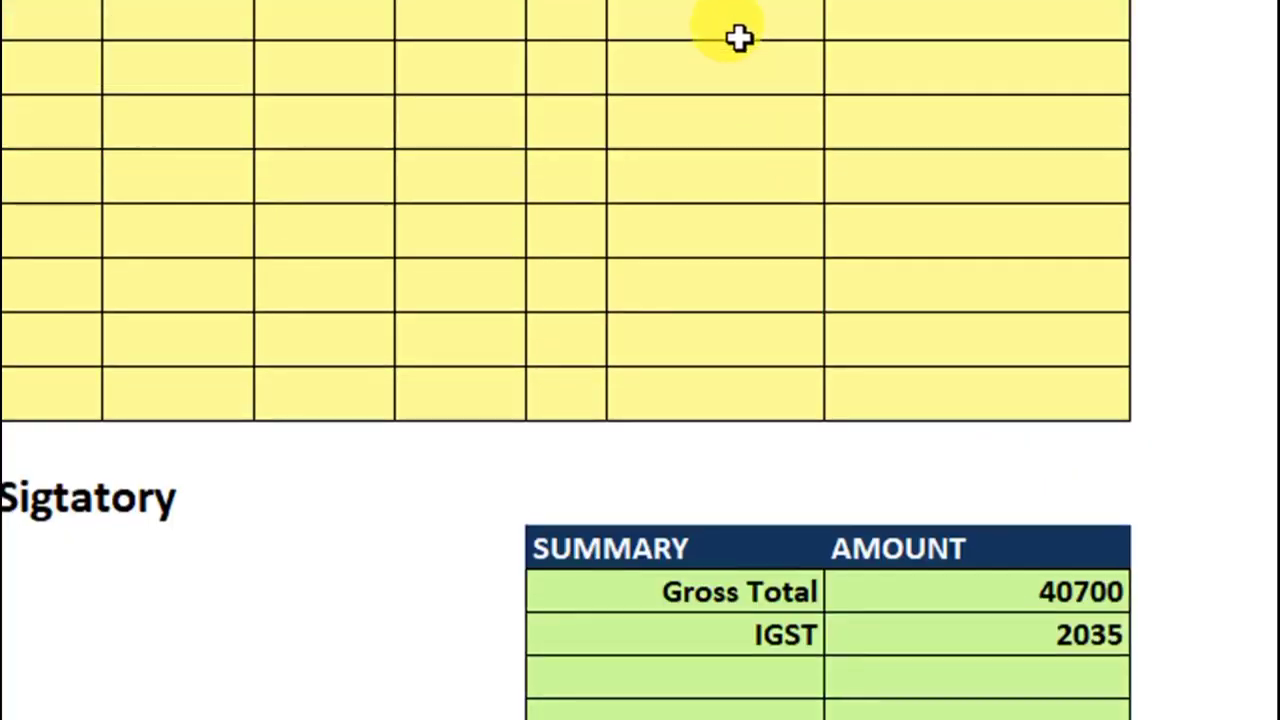
{"action": "scroll", "coordinate": [1106, 531], "scroll_direction": "up", "scroll_amount": 2}
{"action": "scroll", "coordinate": [1011, 631], "scroll_direction": "down", "scroll_amount": 2}
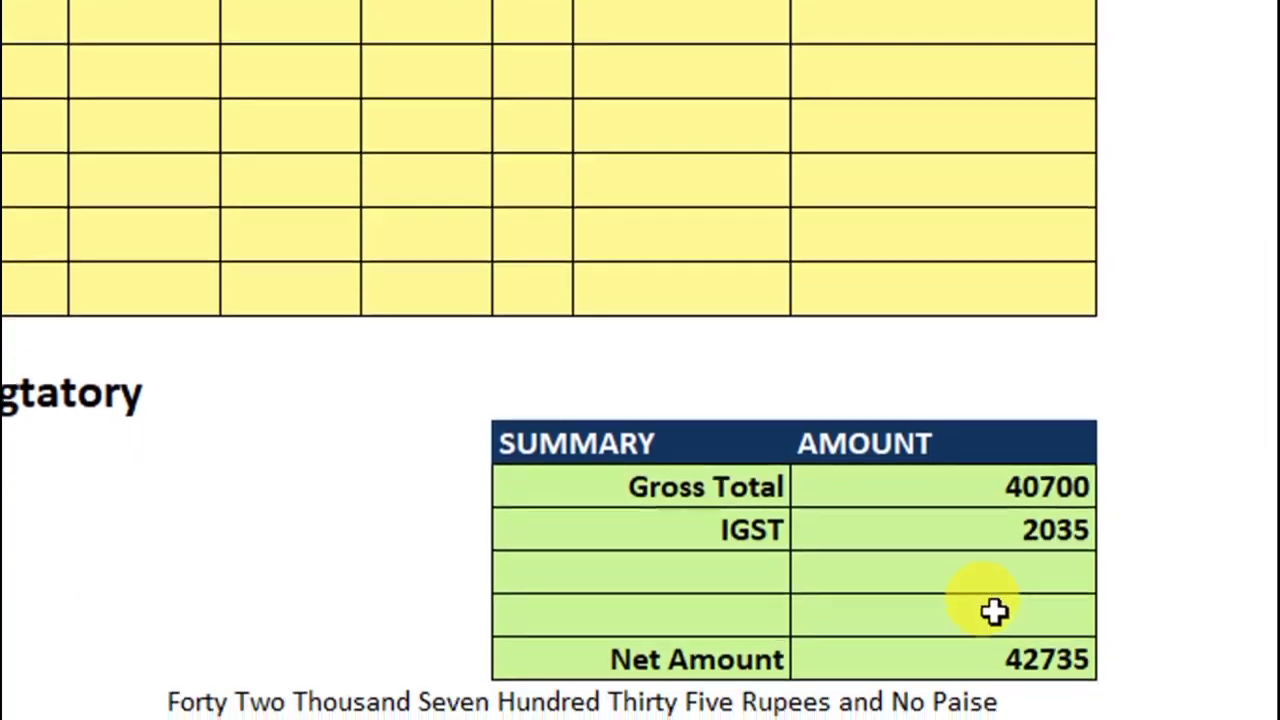
{"action": "scroll", "coordinate": [998, 612], "scroll_direction": "down", "scroll_amount": 1}
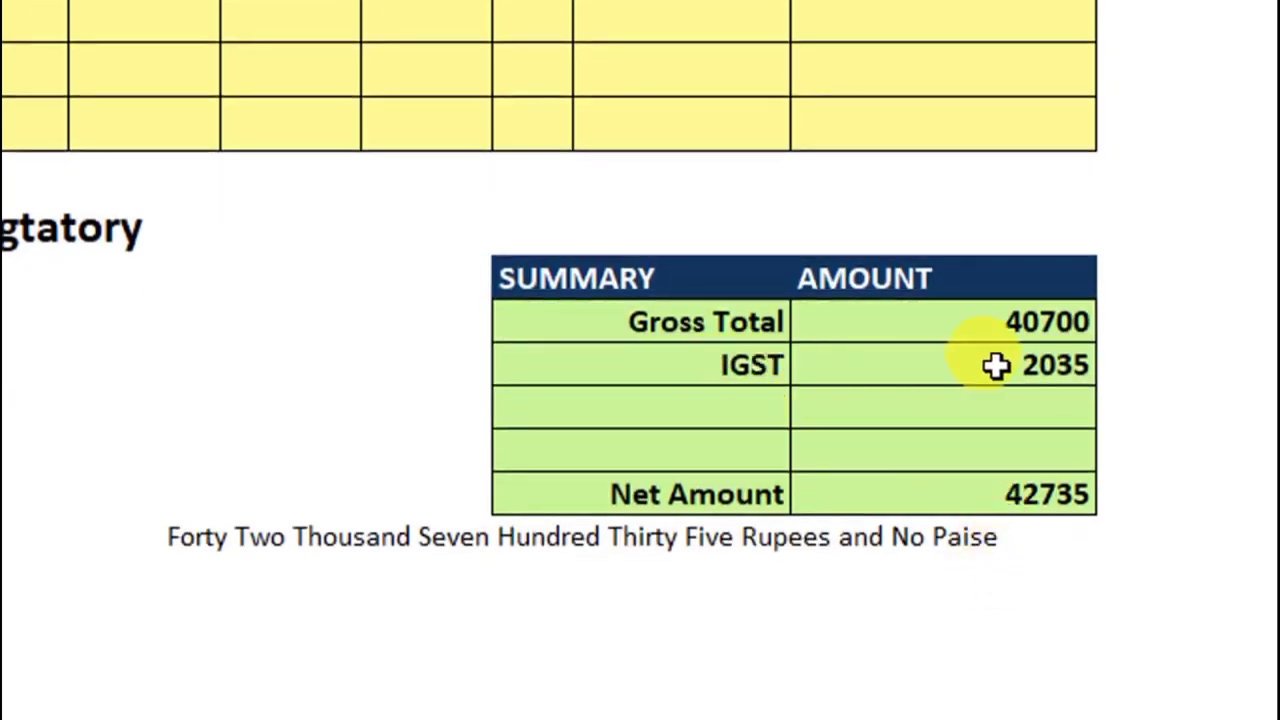
{"action": "scroll", "coordinate": [998, 366], "scroll_direction": "up", "scroll_amount": 3}
{"action": "scroll", "coordinate": [991, 109], "scroll_direction": "up", "scroll_amount": 2}
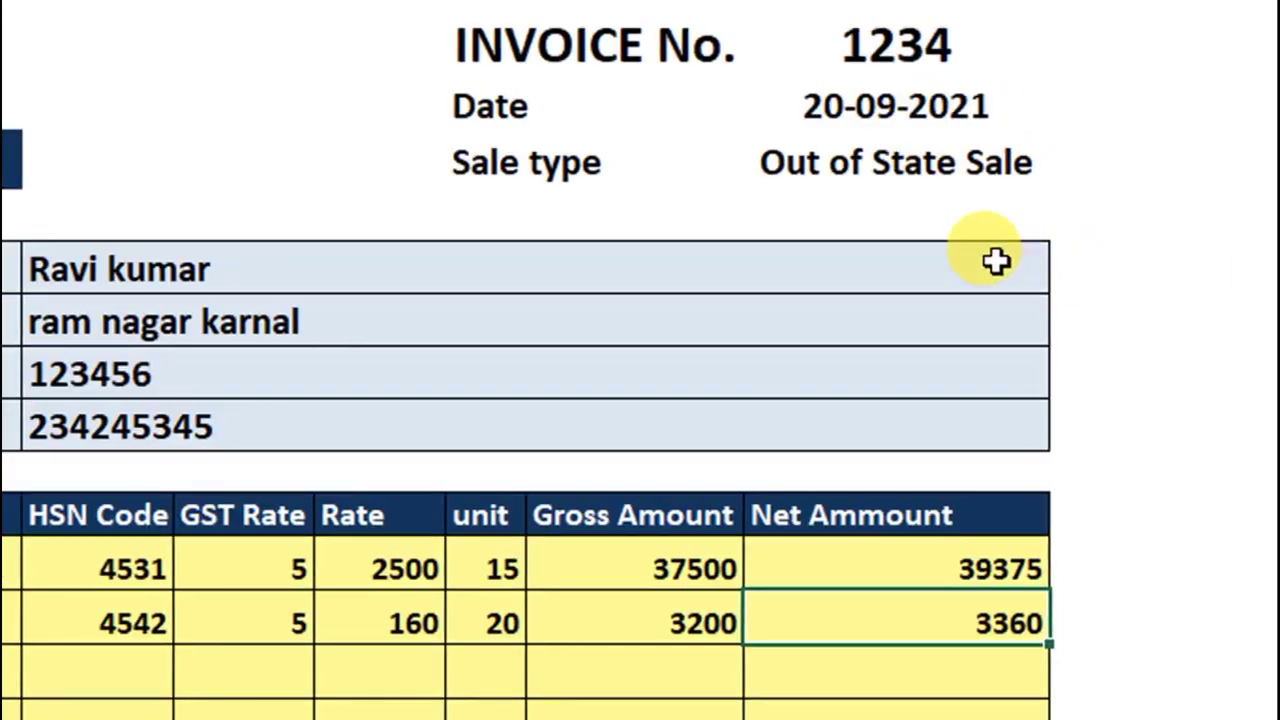
- Set the Sale type in I8 to State Sale, splitting tax into CGST and SGST of 1017.5
{"action": "left_click", "coordinate": [1037, 172]}
{"action": "left_click", "coordinate": [1069, 170]}
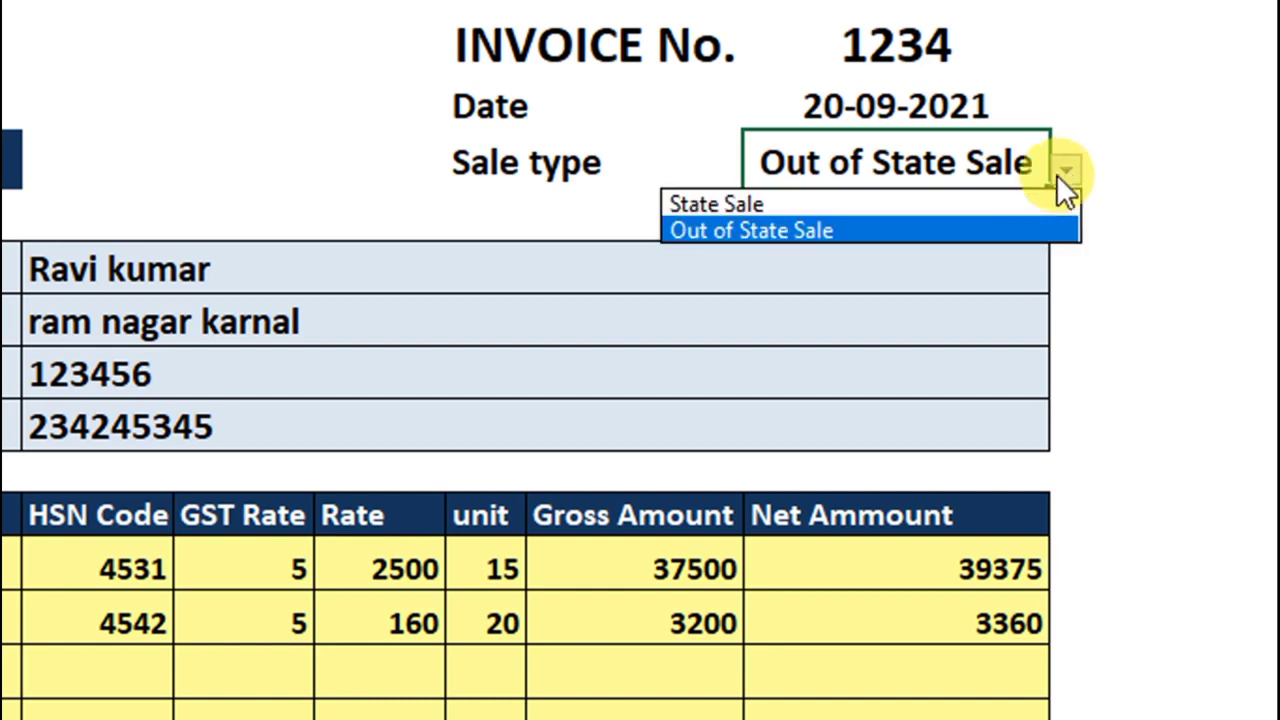
{"action": "left_click", "coordinate": [1003, 200]}
{"action": "scroll", "coordinate": [1060, 603], "scroll_direction": "down", "scroll_amount": 5}
{"action": "scroll", "coordinate": [1060, 603], "scroll_direction": "down", "scroll_amount": 3}
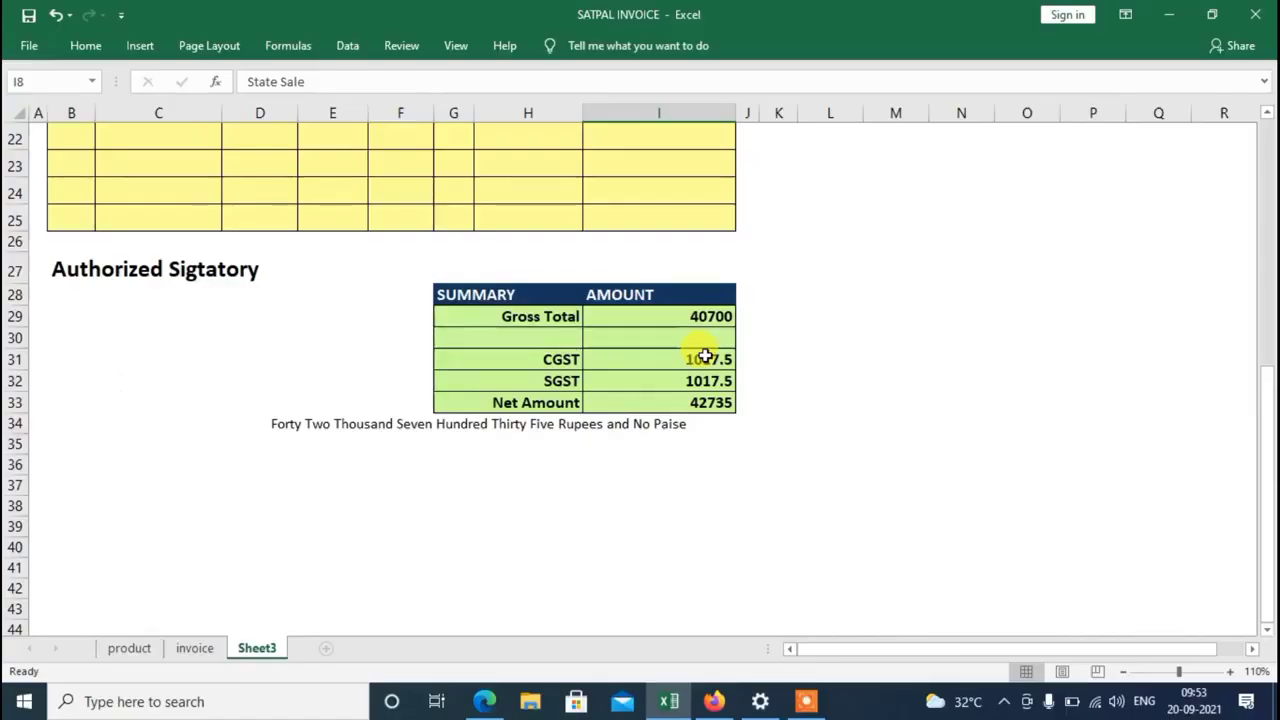
{"action": "scroll", "coordinate": [630, 400], "scroll_direction": "up", "scroll_amount": 4}
{"action": "scroll", "coordinate": [600, 500], "scroll_direction": "up", "scroll_amount": 1}
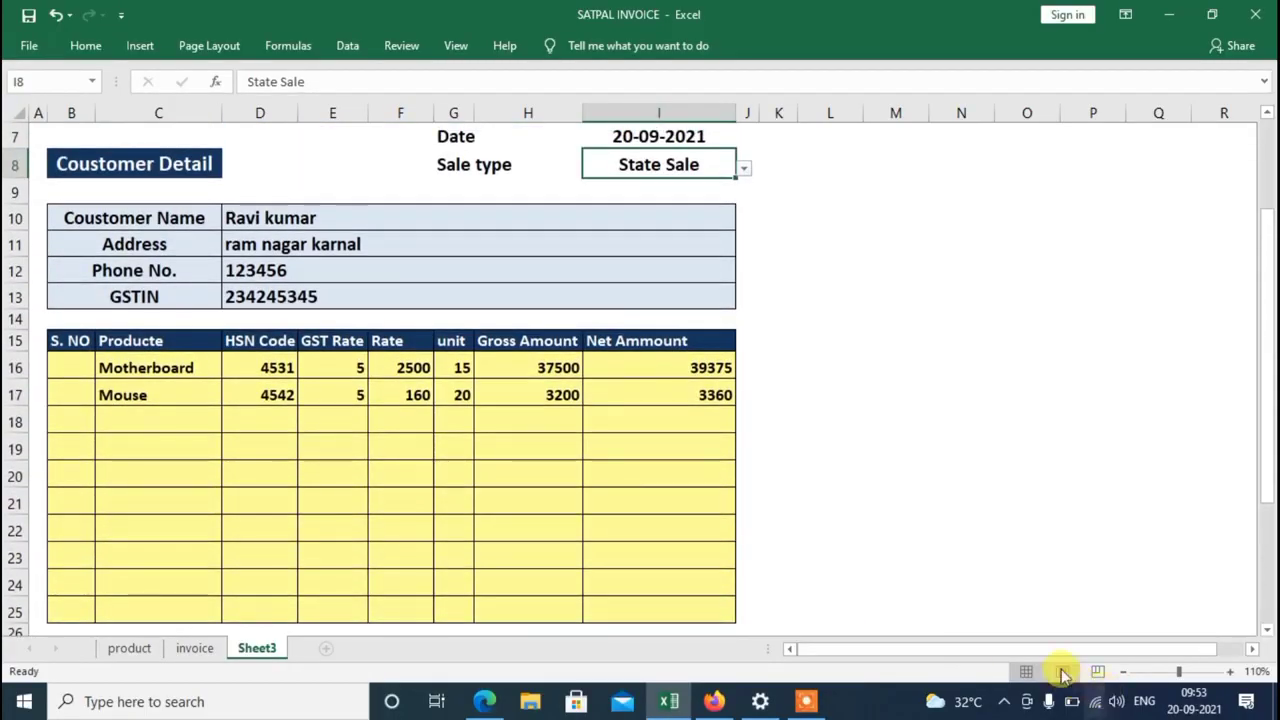
- Zoom the sheet out to 90% to see more of the invoice
{"action": "left_click", "coordinate": [1124, 671]}
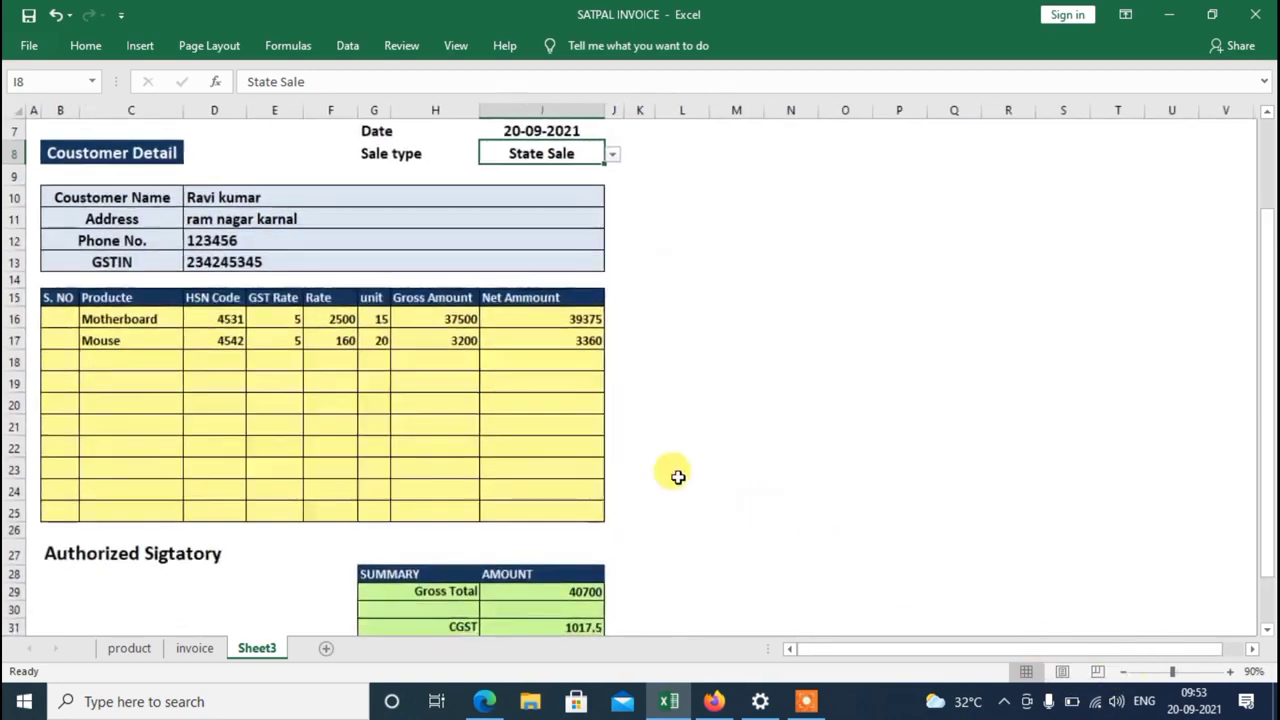
{"action": "scroll", "coordinate": [451, 492], "scroll_direction": "up", "scroll_amount": 2}
{"action": "left_click", "coordinate": [1015, 650]}
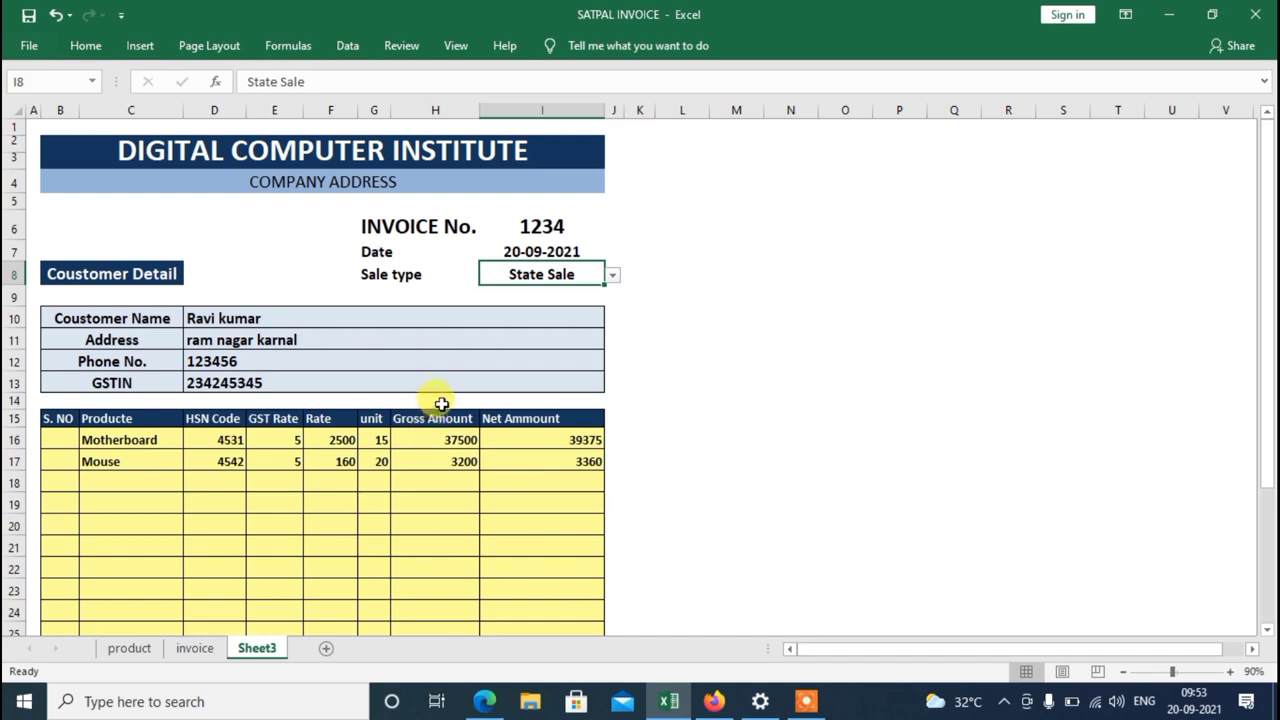
{"action": "scroll", "coordinate": [449, 330], "scroll_direction": "down", "scroll_amount": 2}
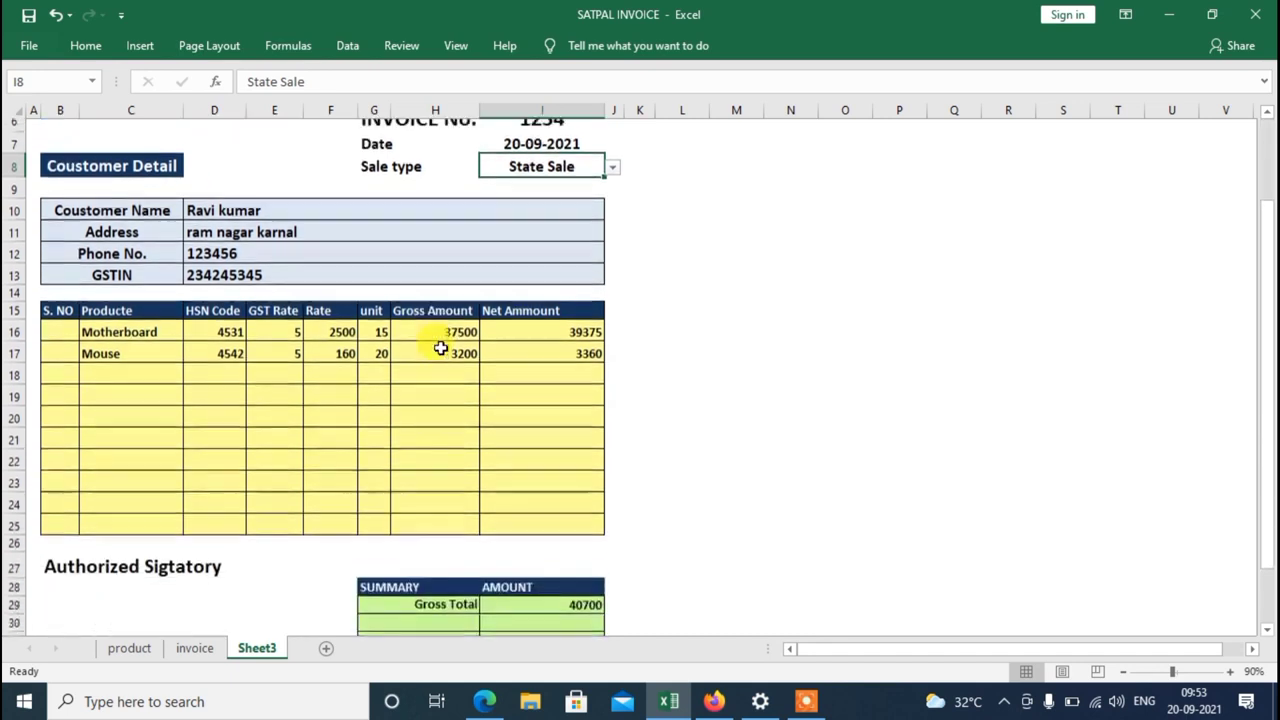
- Choose Hard Disk as the third product in row 18
{"action": "left_click", "coordinate": [118, 360]}
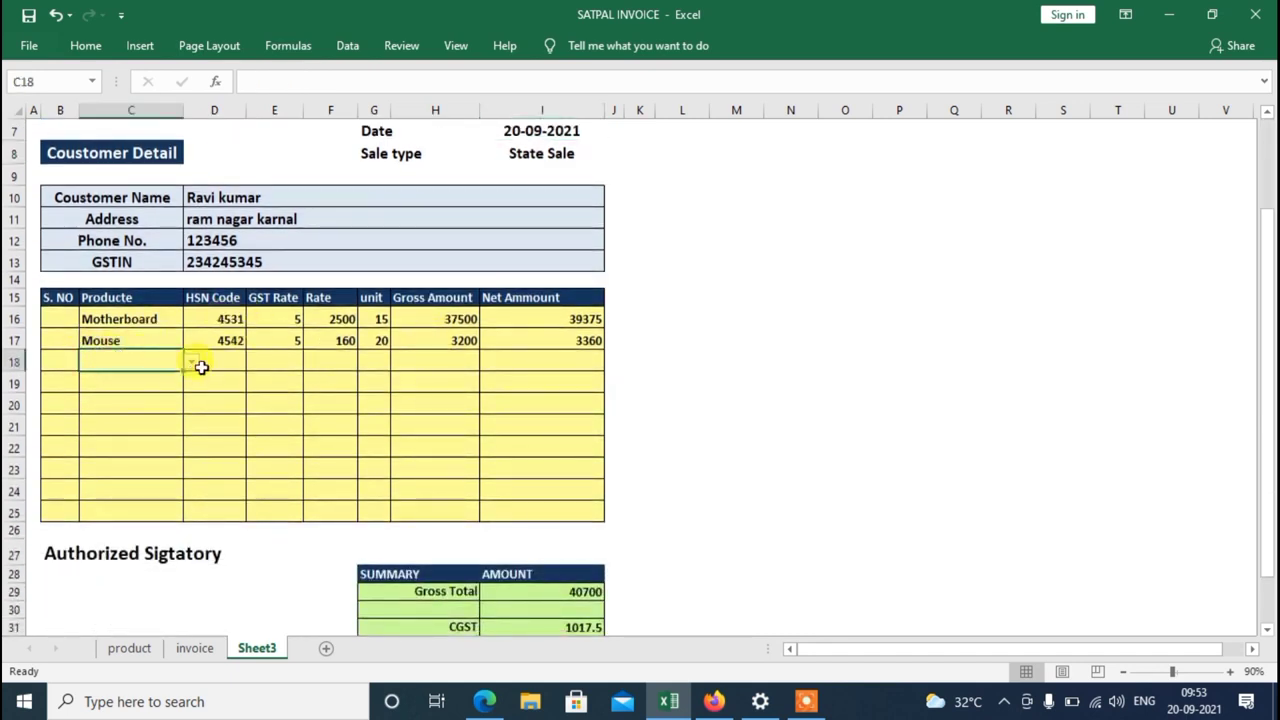
{"action": "left_click", "coordinate": [191, 362]}
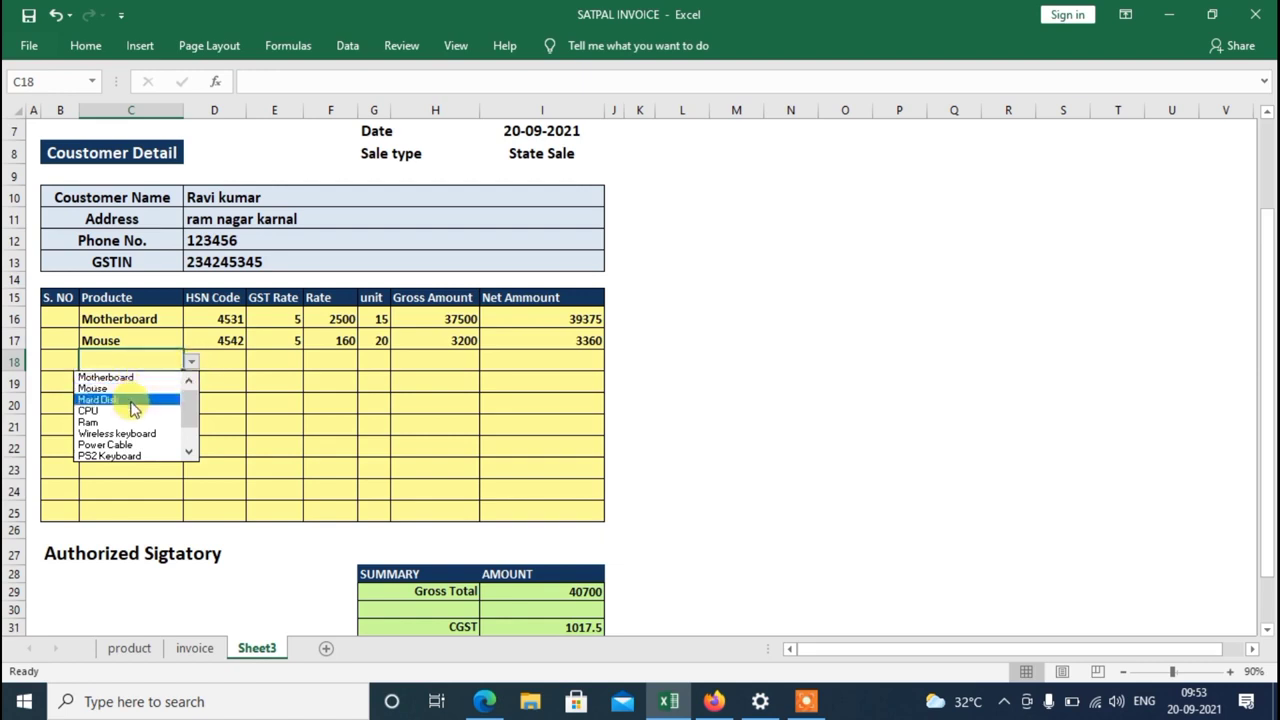
{"action": "left_click", "coordinate": [128, 399]}
- Enter 50 units for Hard Disk, giving 125000 gross and 140000 net, and check the summary
{"action": "left_click", "coordinate": [373, 360]}
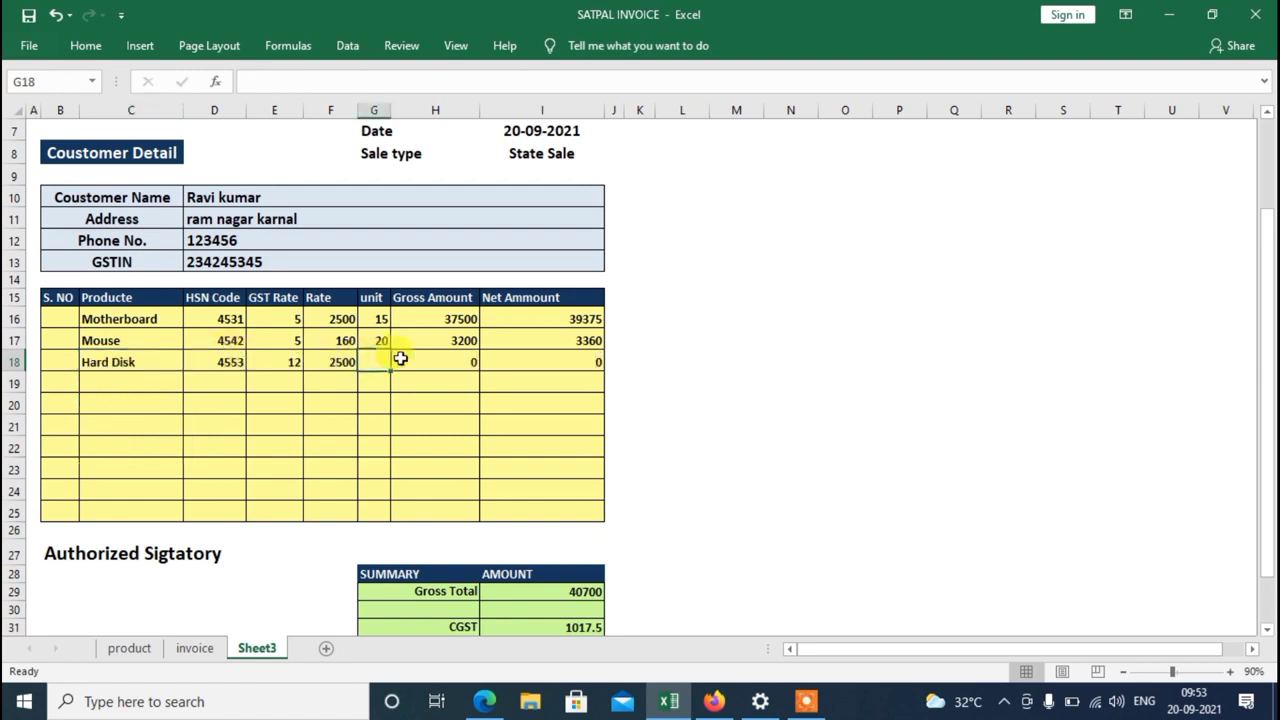
{"action": "type", "text": "5"}
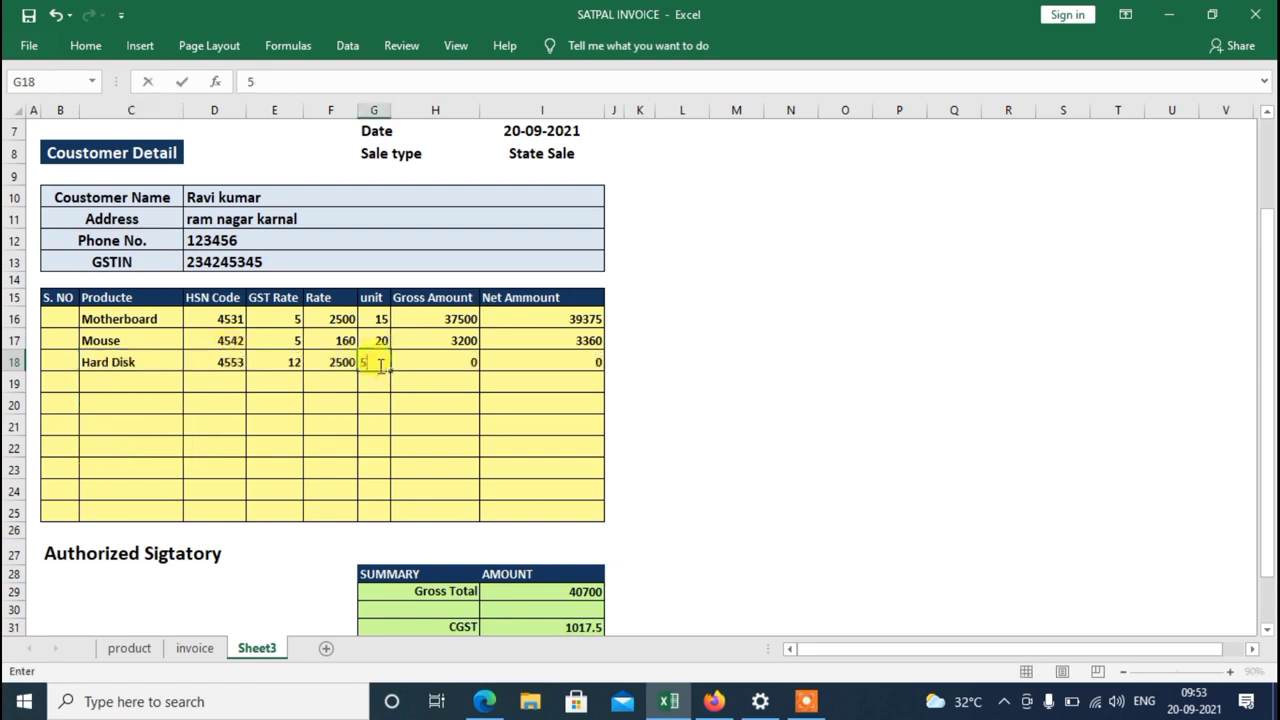
{"action": "type", "text": "0"}
{"action": "left_click", "coordinate": [736, 400]}
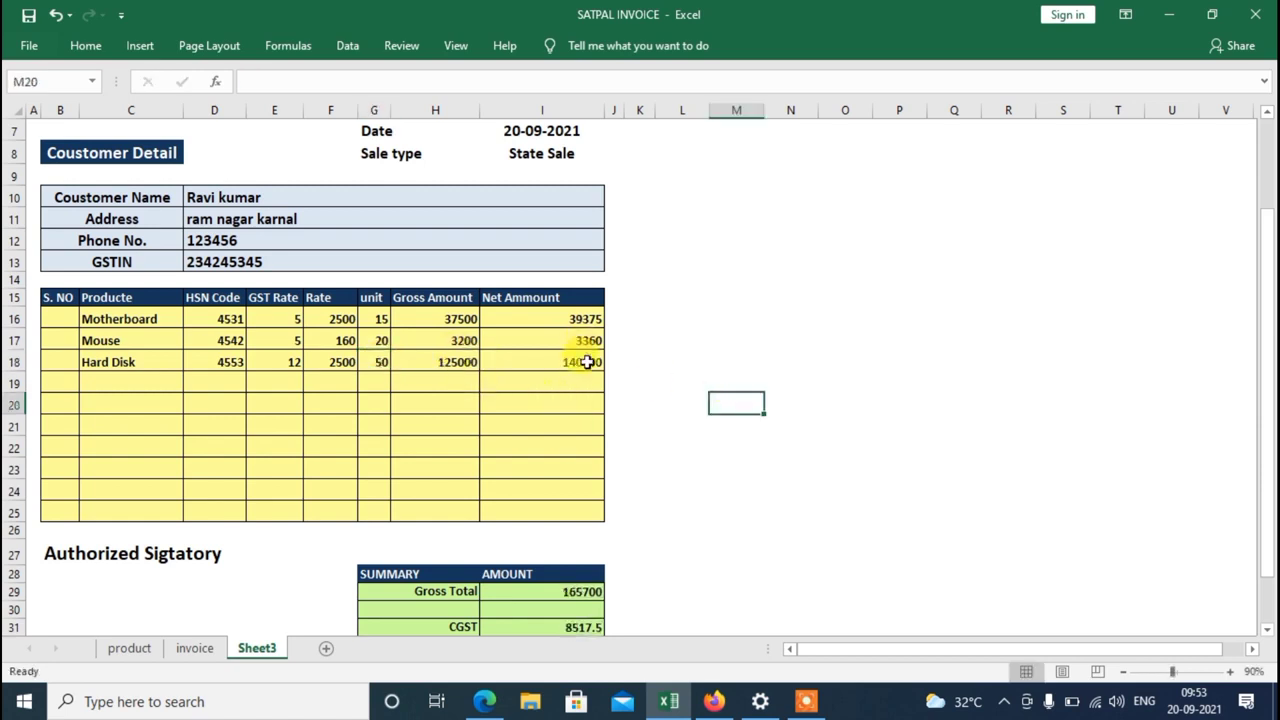
{"action": "scroll", "coordinate": [587, 362], "scroll_direction": "down", "scroll_amount": 1}
{"action": "scroll", "coordinate": [580, 434], "scroll_direction": "down", "scroll_amount": 1}
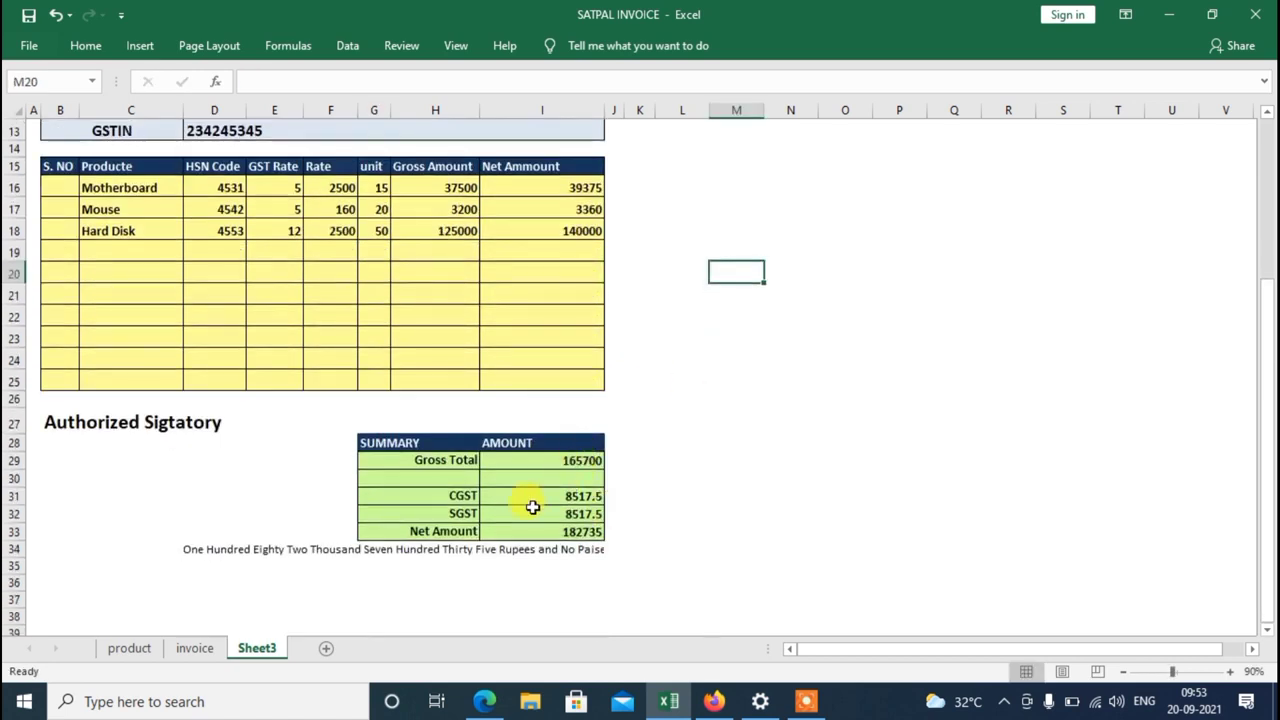
{"action": "scroll", "coordinate": [453, 470], "scroll_direction": "up", "scroll_amount": 2}
{"action": "scroll", "coordinate": [452, 471], "scroll_direction": "up", "scroll_amount": 1}
{"action": "scroll", "coordinate": [452, 471], "scroll_direction": "up", "scroll_amount": 1}
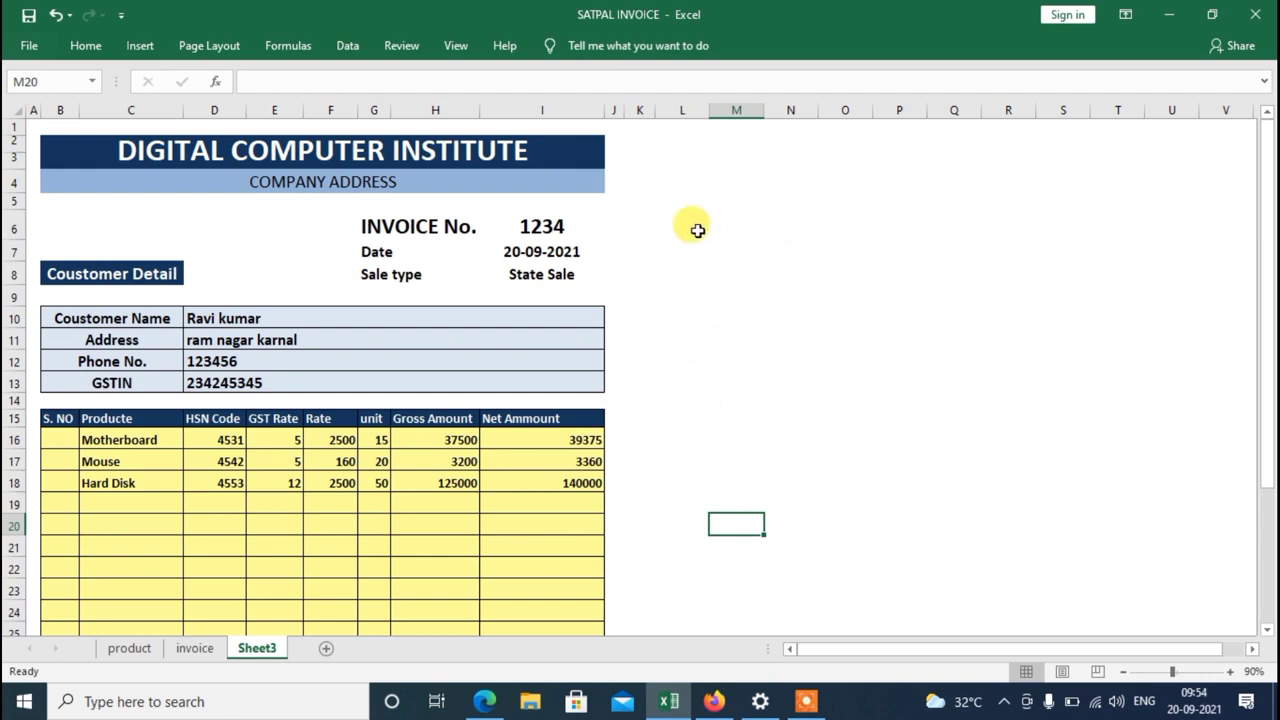
- Draw a rounded rectangle to the right of the invoice header
{"action": "left_click", "coordinate": [138, 46]}
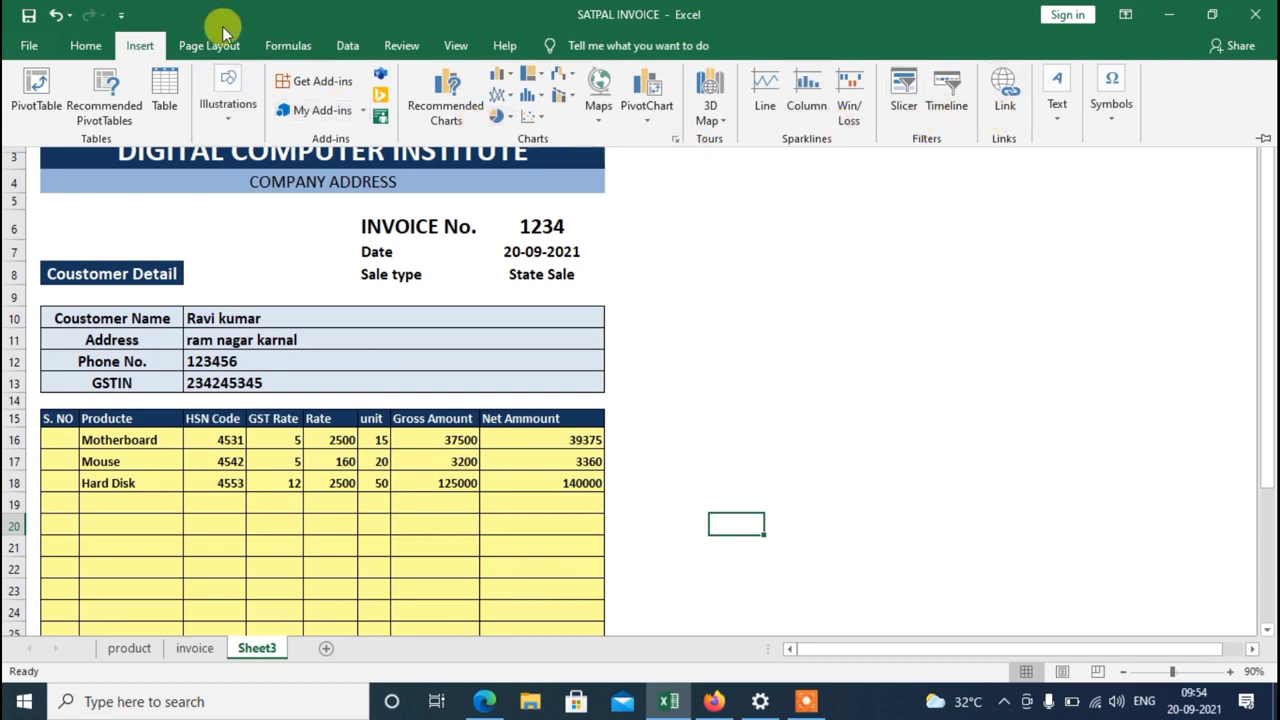
{"action": "left_click", "coordinate": [232, 112]}
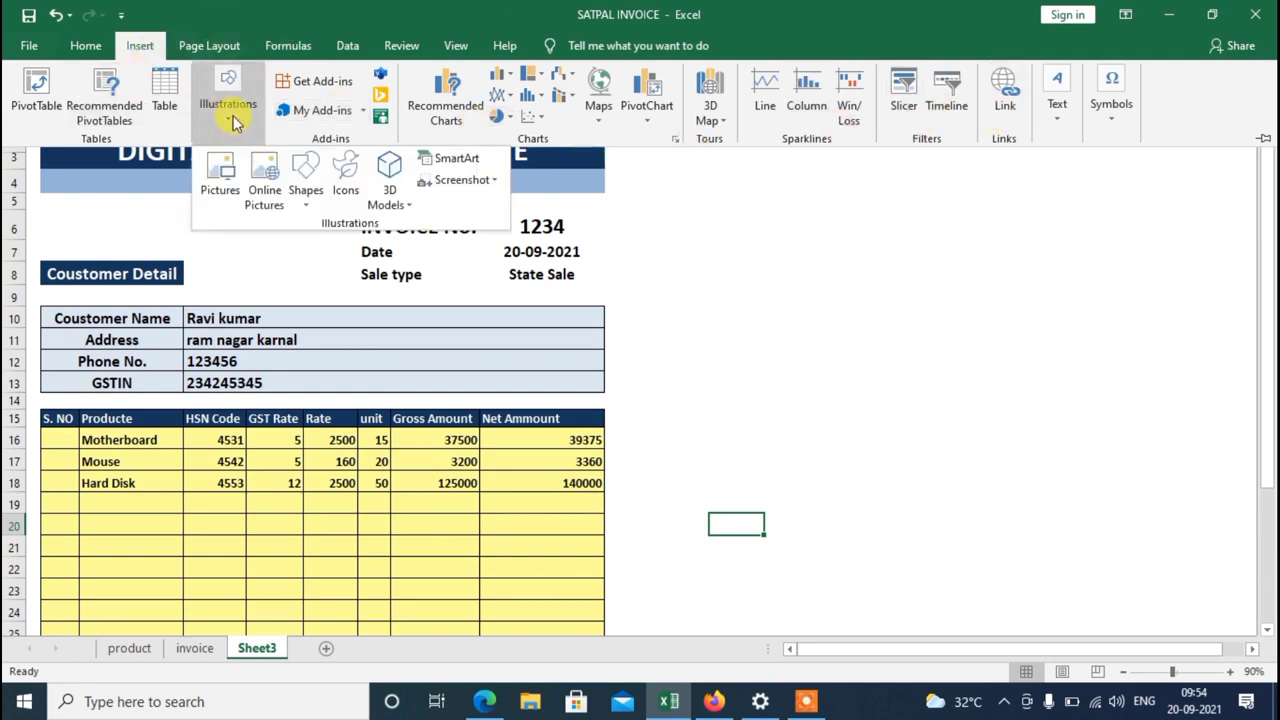
{"action": "left_click", "coordinate": [308, 190]}
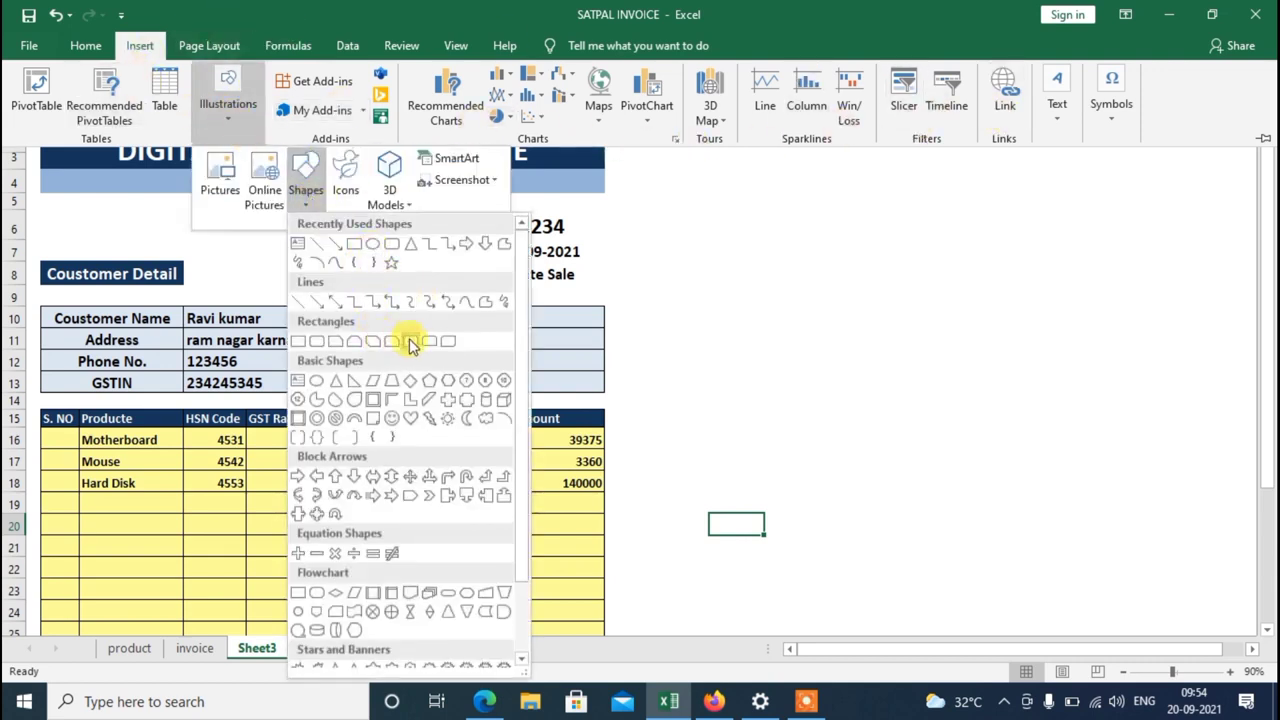
{"action": "left_click", "coordinate": [391, 247]}
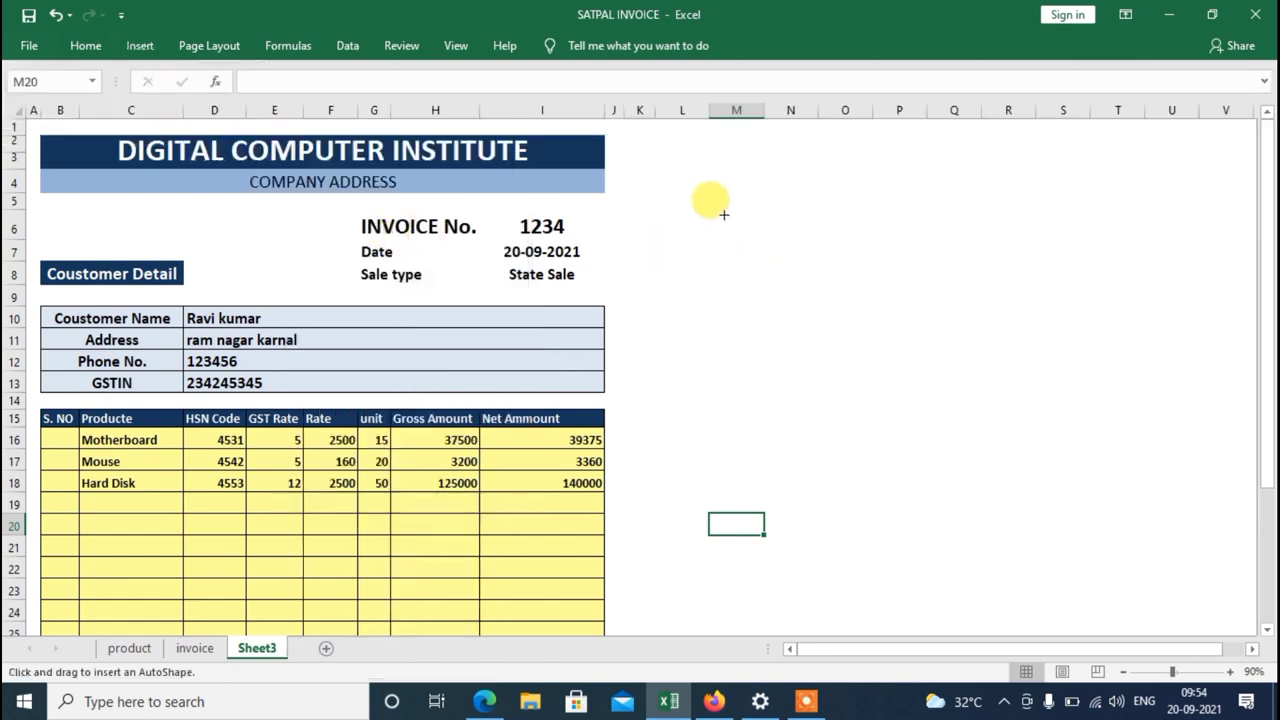
{"action": "left_click_drag", "start_coordinate": [723, 214], "coordinate": [885, 278]}
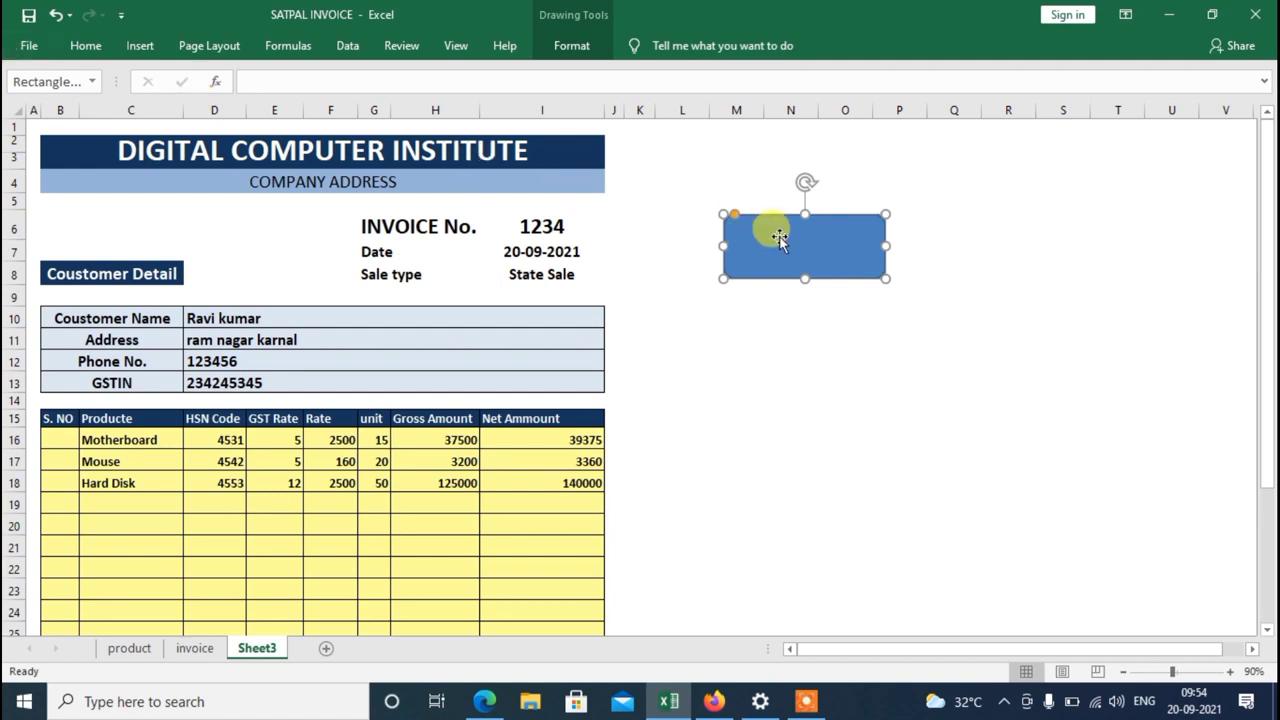
- Apply a light purple shape style to the rectangle
{"action": "left_click", "coordinate": [576, 50]}
{"action": "left_click", "coordinate": [409, 117]}
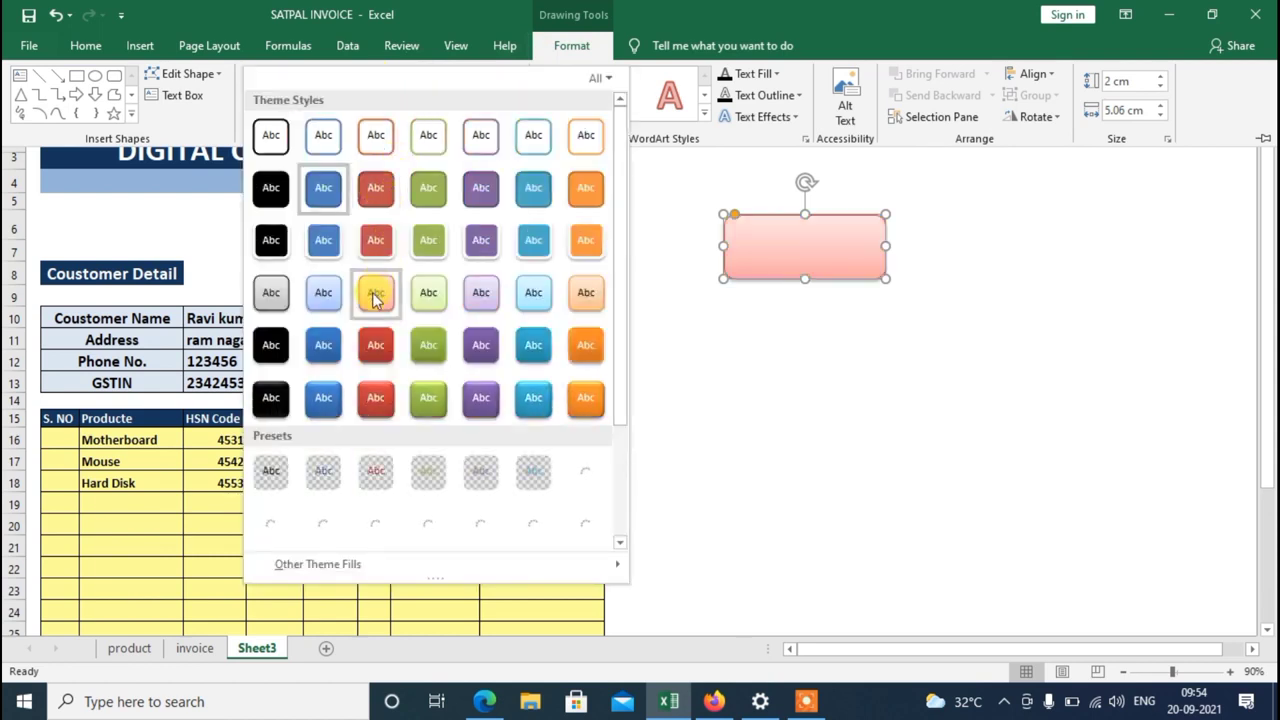
{"action": "left_click", "coordinate": [481, 292]}
{"action": "key", "text": "ctrl+F1"}
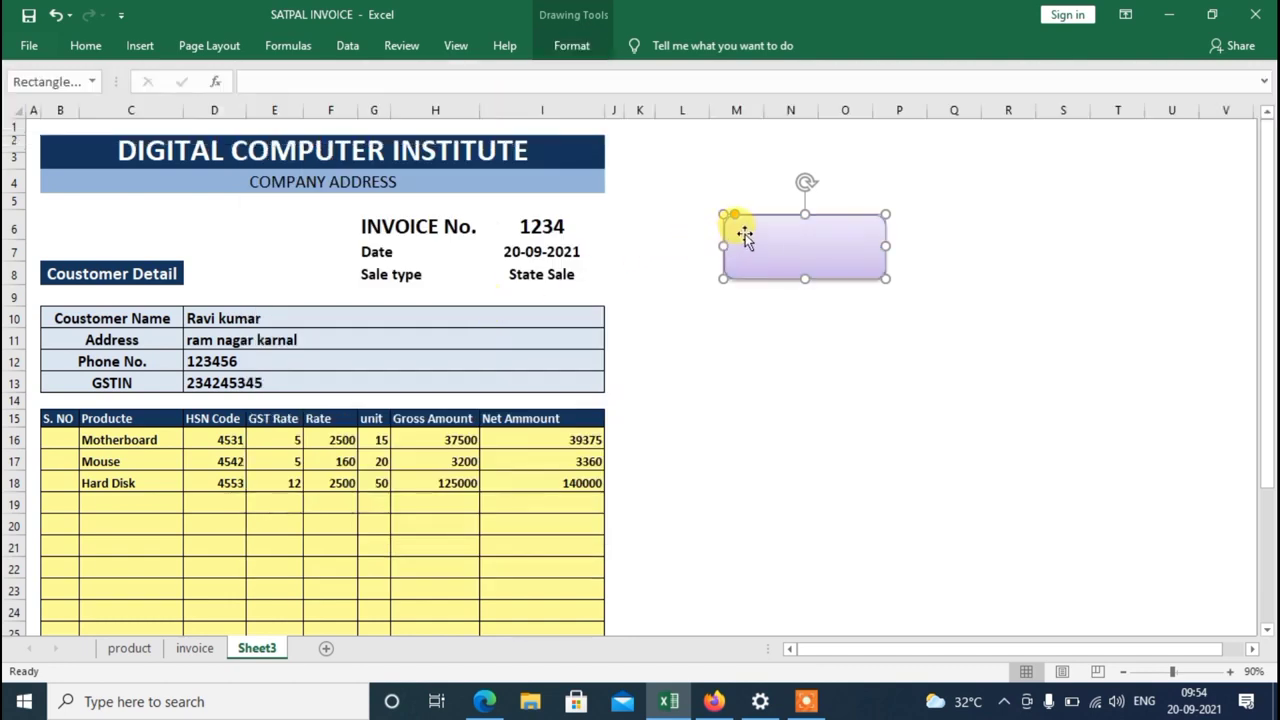
- Label the shape 'New Invoice' and enlarge the text to 24 point
{"action": "type", "text": "cf"}
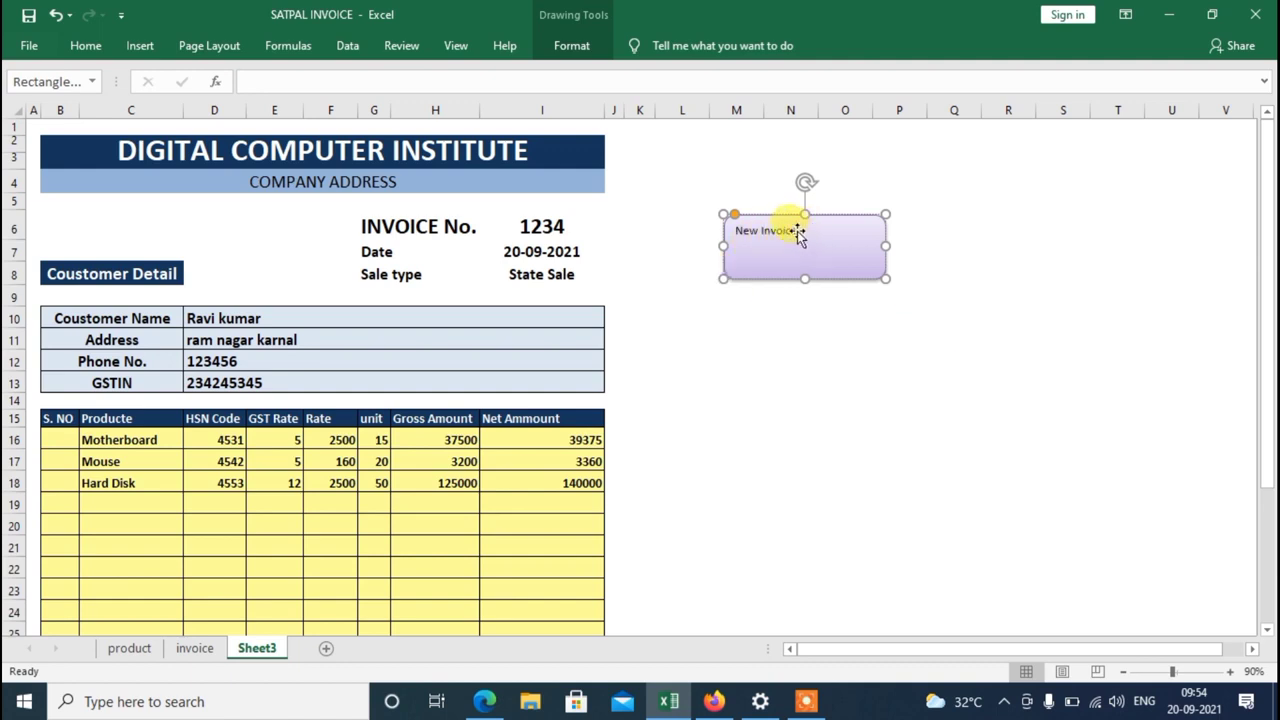
{"action": "left_click_drag", "start_coordinate": [798, 230], "coordinate": [736, 230]}
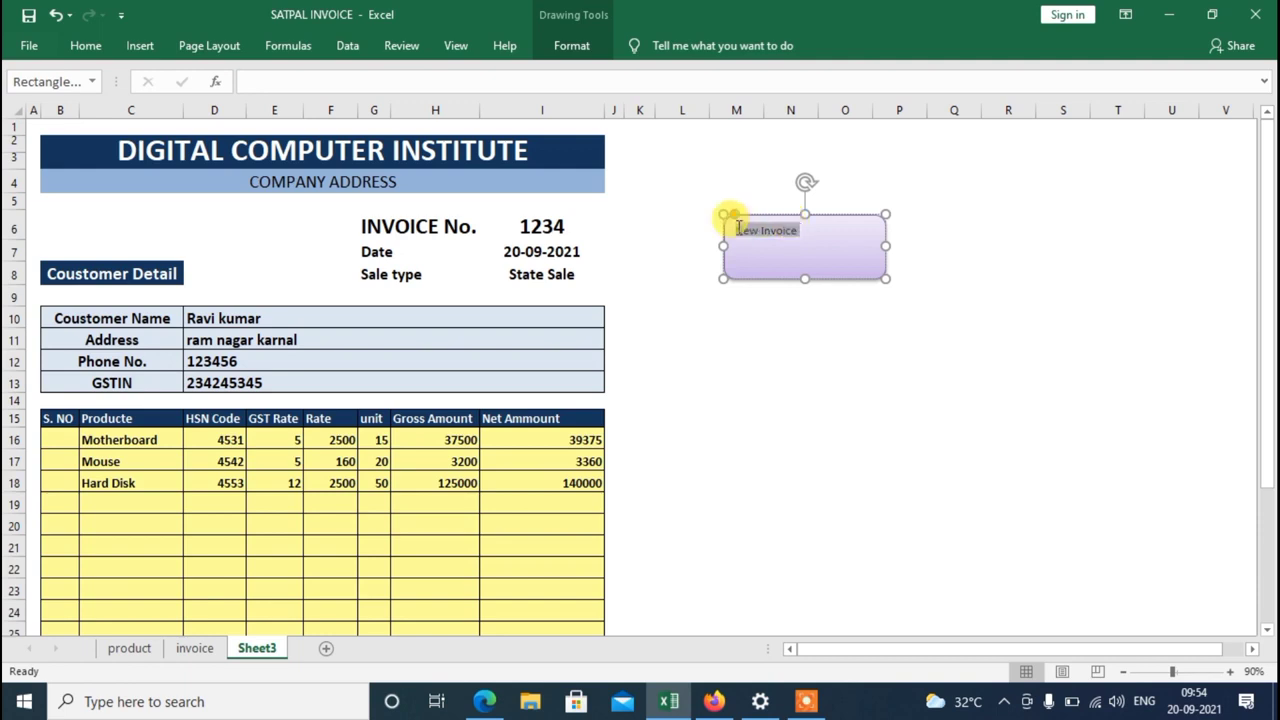
{"action": "left_click", "coordinate": [88, 47]}
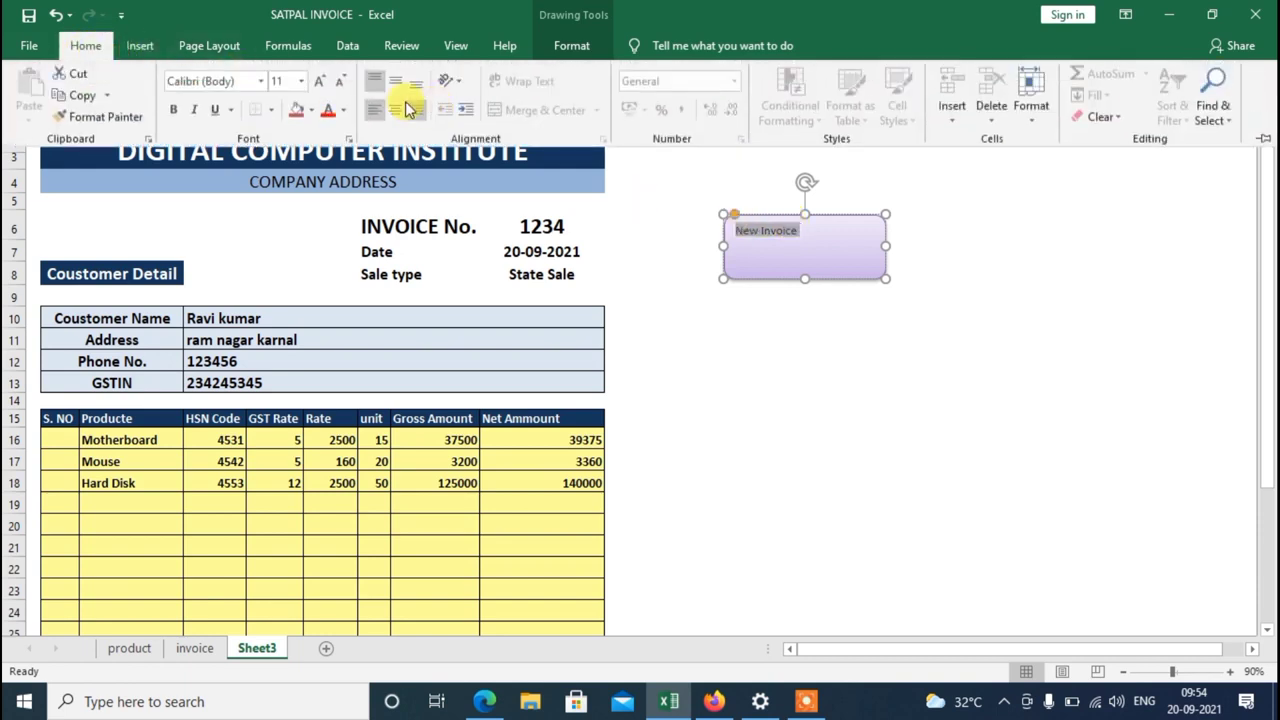
{"action": "left_click", "coordinate": [319, 81]}
{"action": "left_click", "coordinate": [319, 81]}
{"action": "left_click", "coordinate": [319, 81]}
{"action": "left_click", "coordinate": [319, 81]}
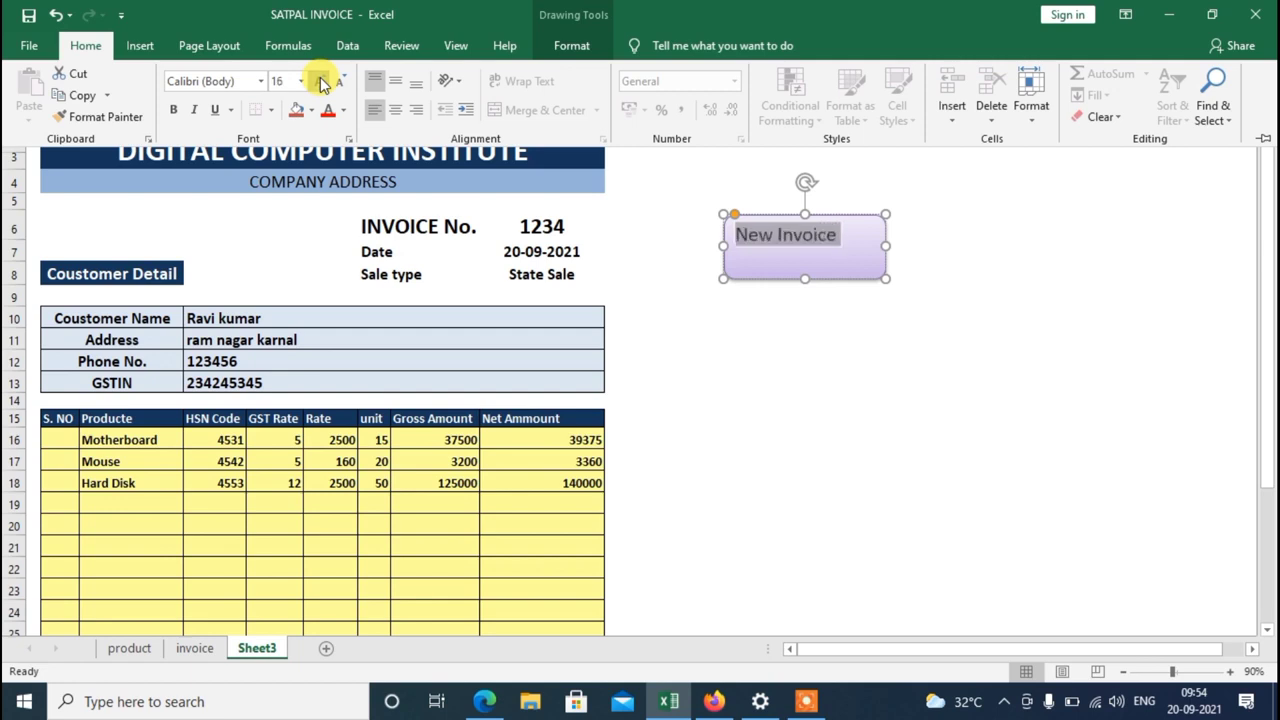
{"action": "left_click", "coordinate": [319, 81]}
{"action": "left_click", "coordinate": [319, 81]}
- Centre the label horizontally and vertically, keeping it at 24 point on one line
{"action": "left_click", "coordinate": [393, 110]}
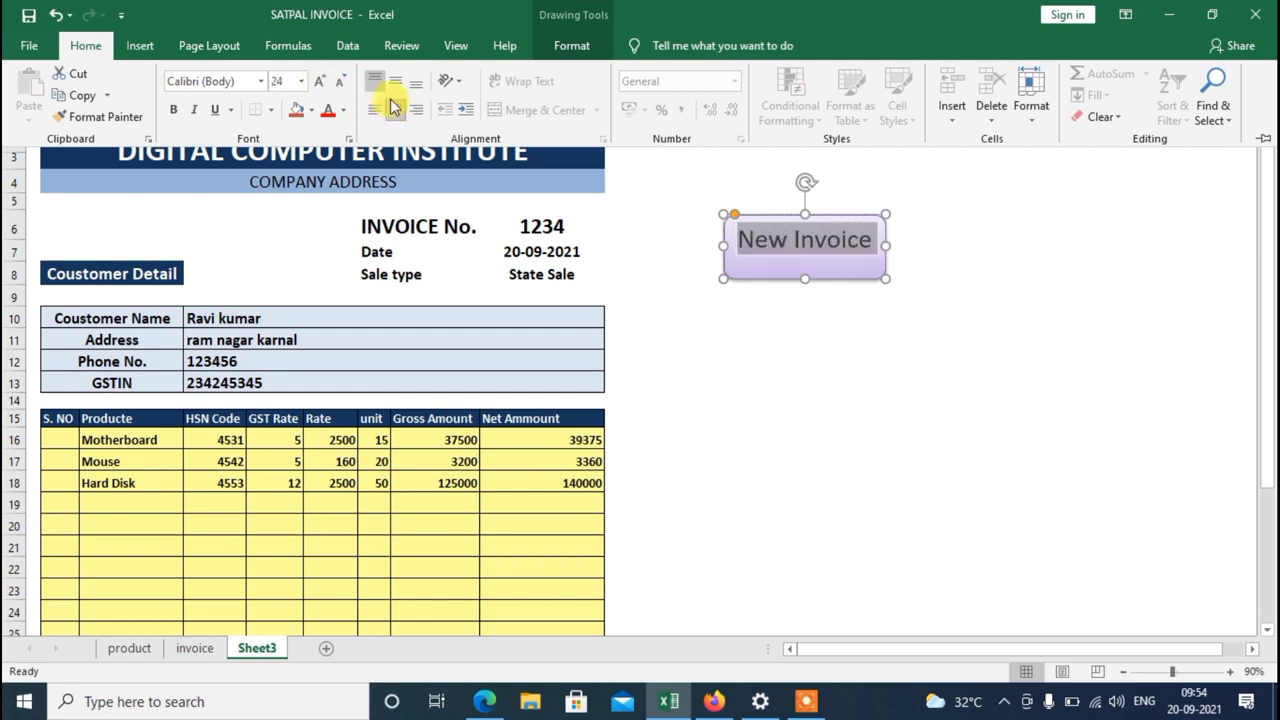
{"action": "left_click", "coordinate": [394, 84]}
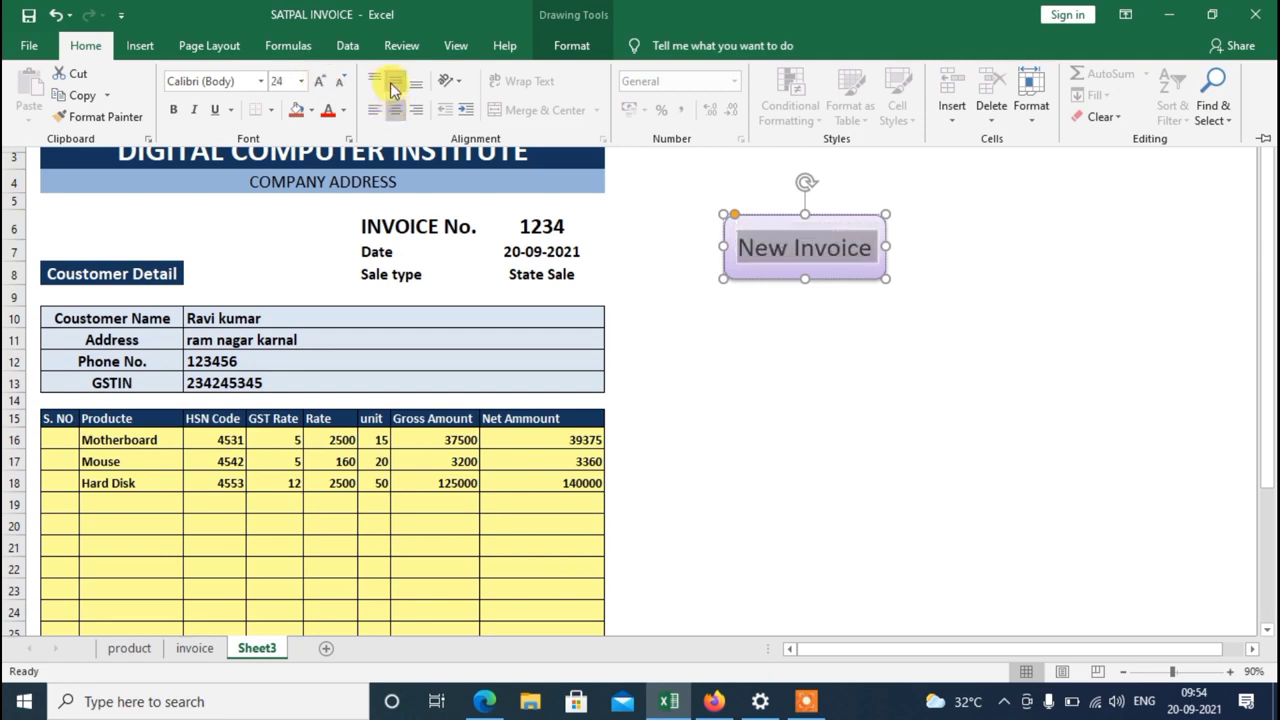
{"action": "left_click", "coordinate": [319, 81]}
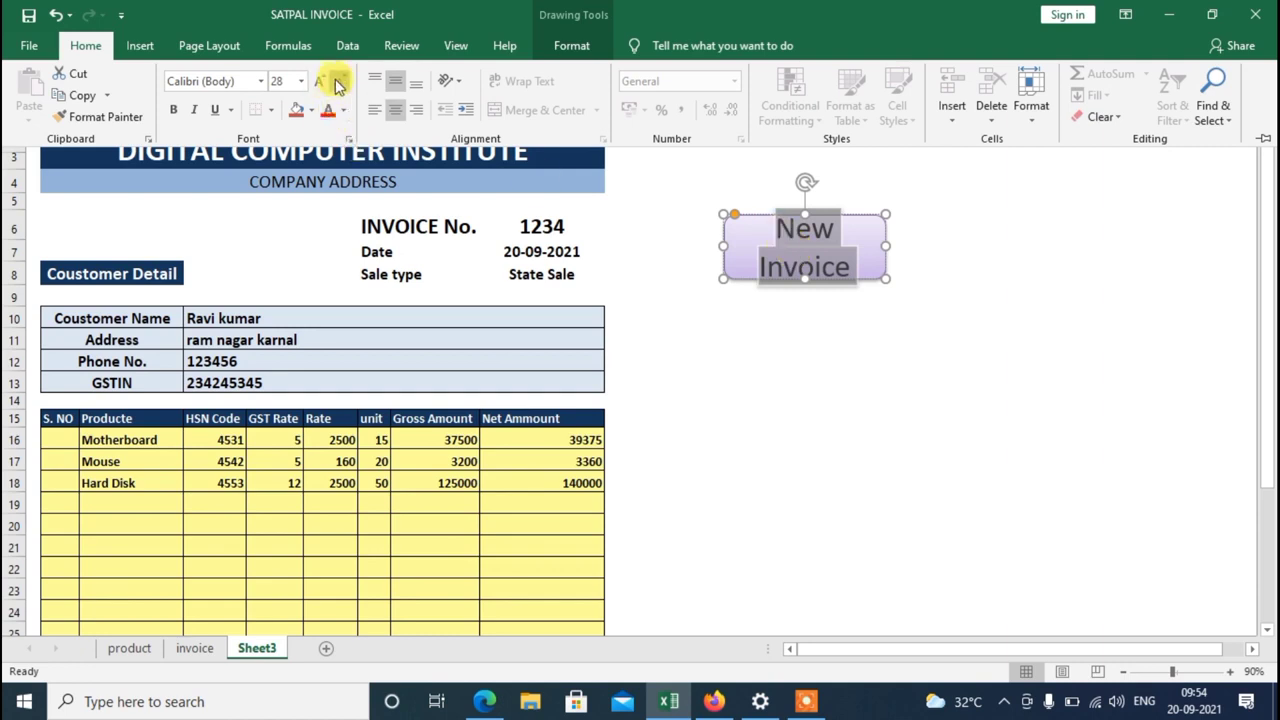
{"action": "left_click", "coordinate": [340, 81]}
{"action": "left_click", "coordinate": [340, 81]}
{"action": "key", "text": "Escape"}
{"action": "left_click", "coordinate": [846, 278]}
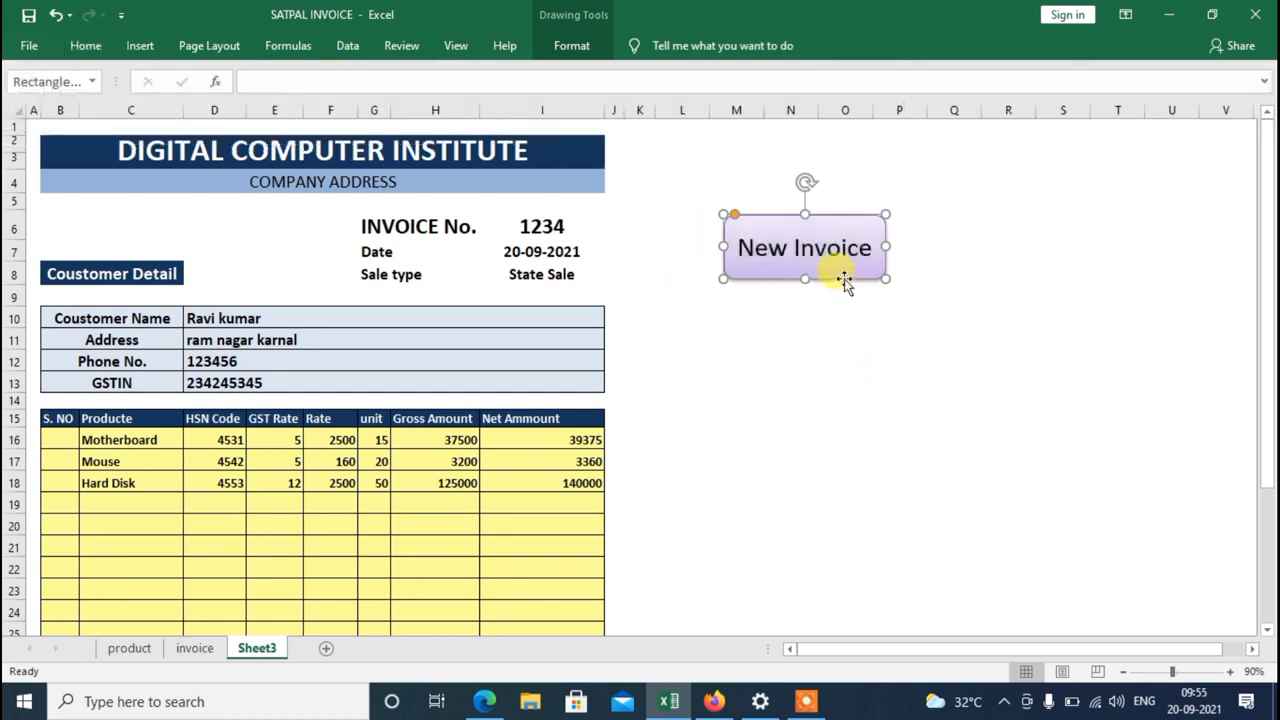
{"action": "left_click", "coordinate": [810, 320]}
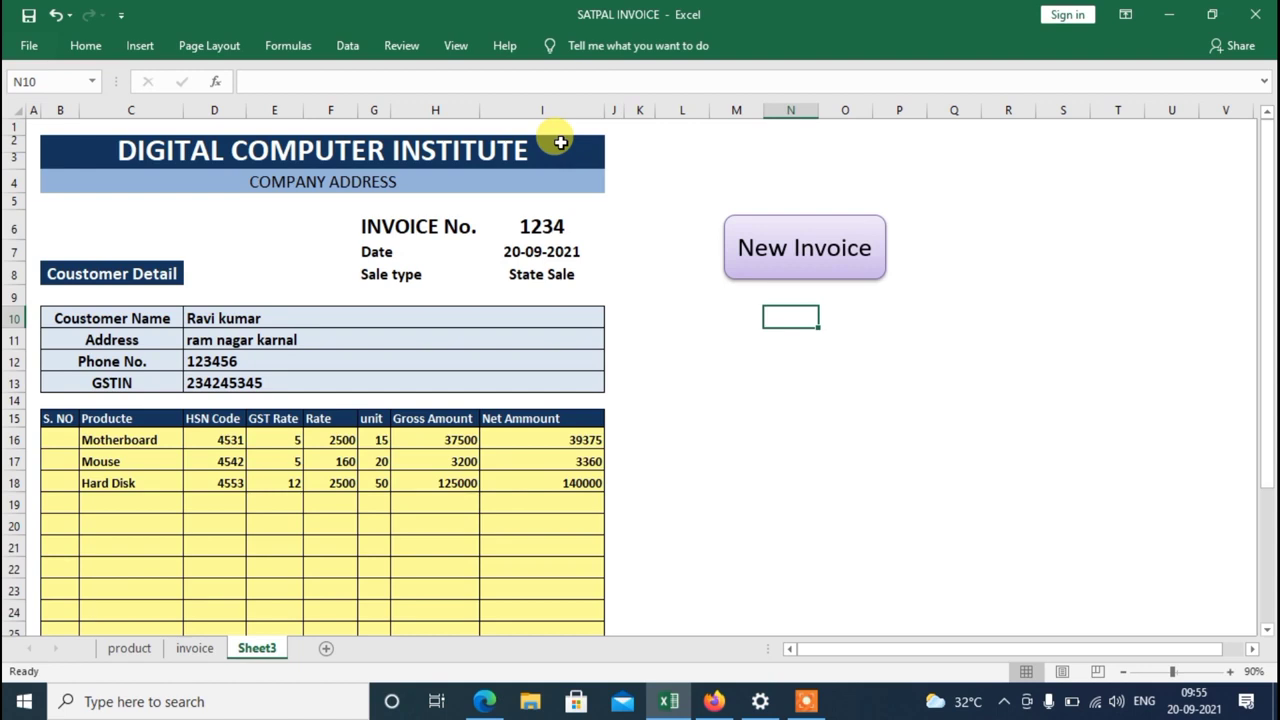
- Open the VBA editor for SATPAL INVOICE.xlsm with Alt+F11
{"action": "key", "text": "alt"}
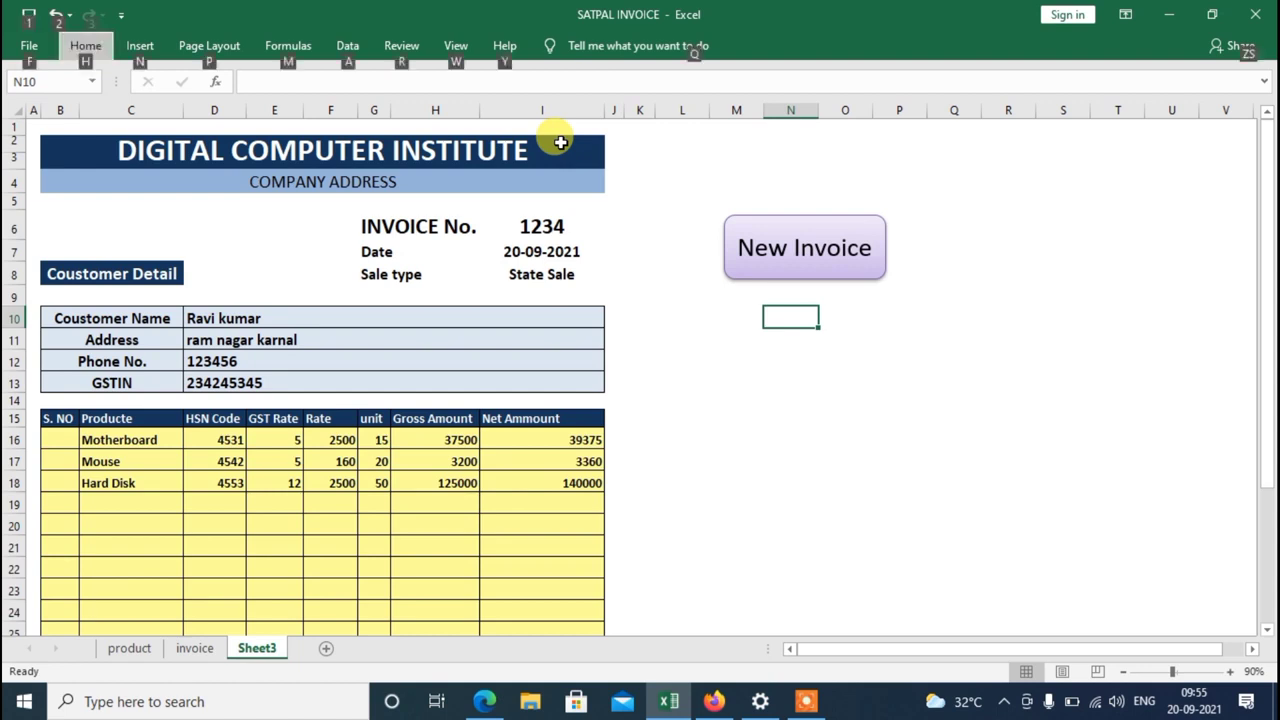
{"action": "left_click", "coordinate": [740, 200]}
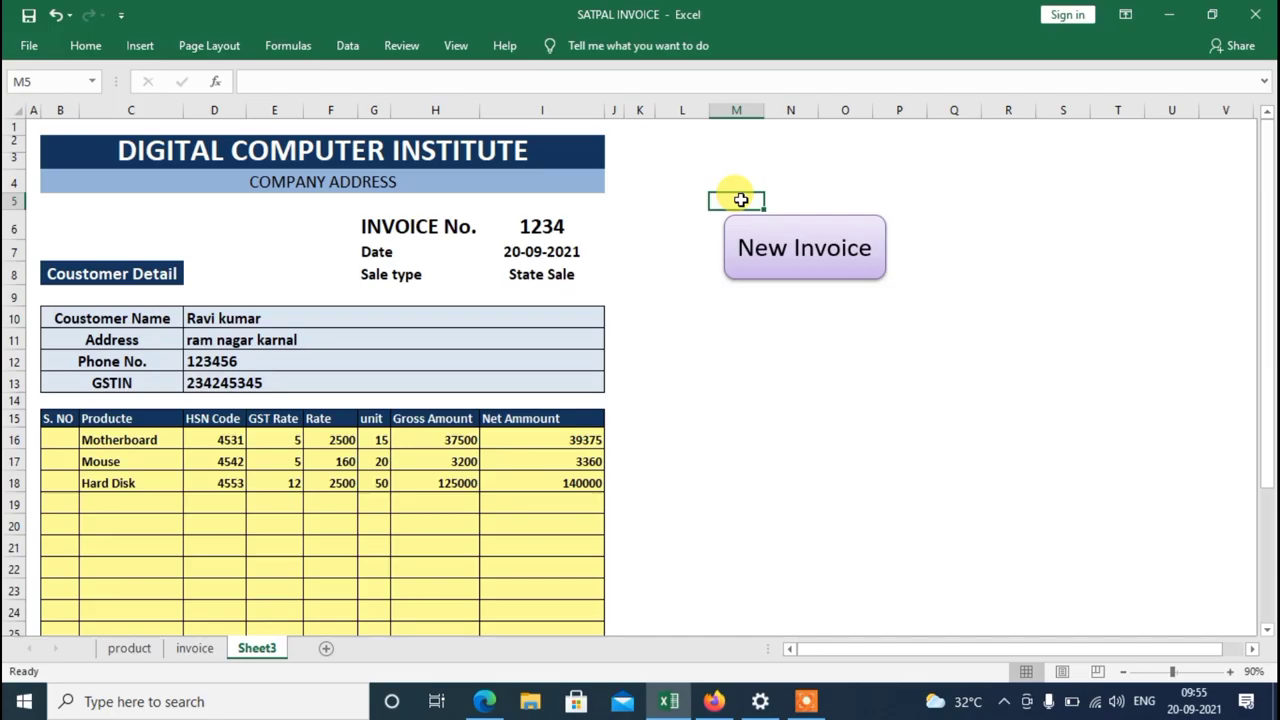
{"action": "key", "text": "alt+F11"}
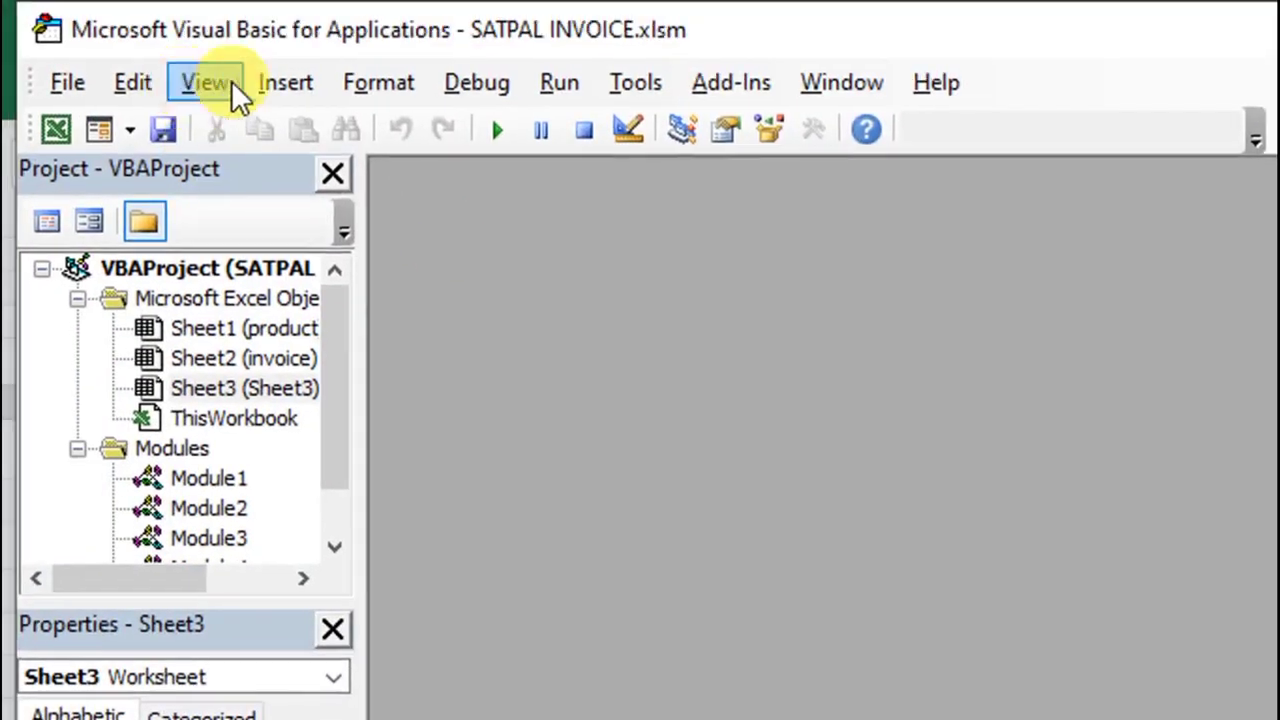
- Insert Module6 with a Sub newinvoice procedure and begin its body with range
{"action": "left_click", "coordinate": [137, 42]}
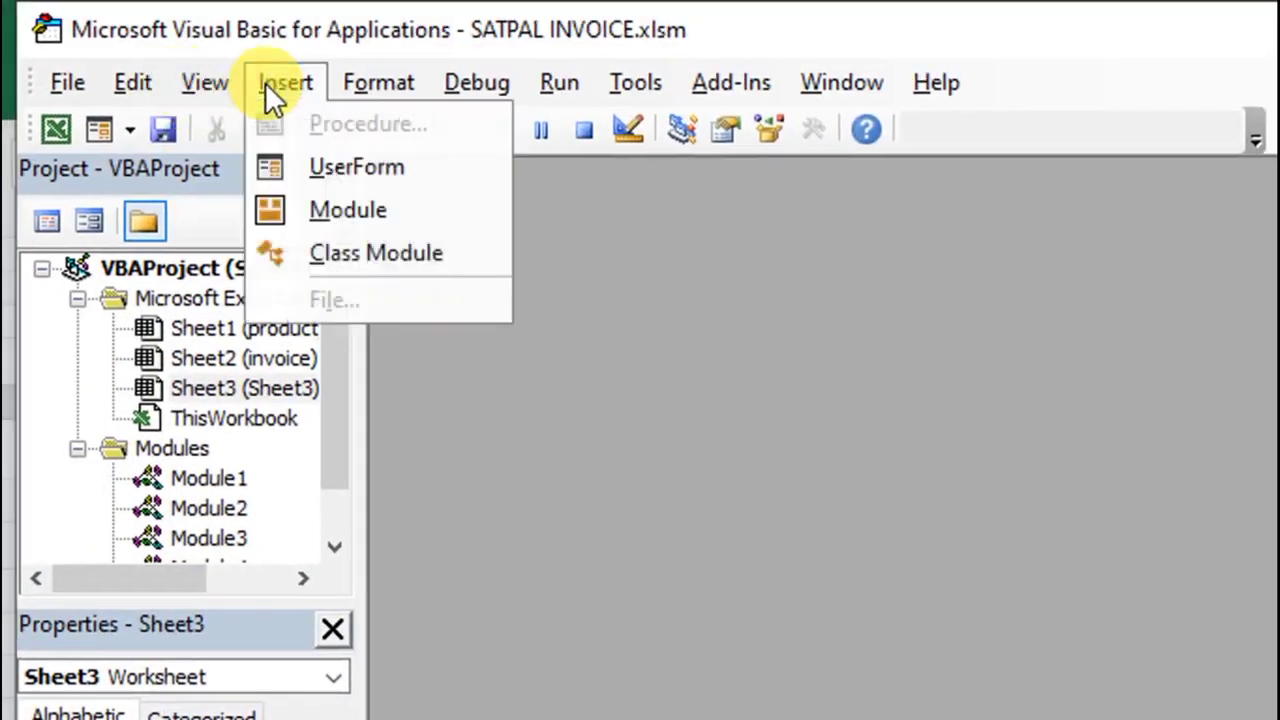
{"action": "left_click", "coordinate": [357, 210]}
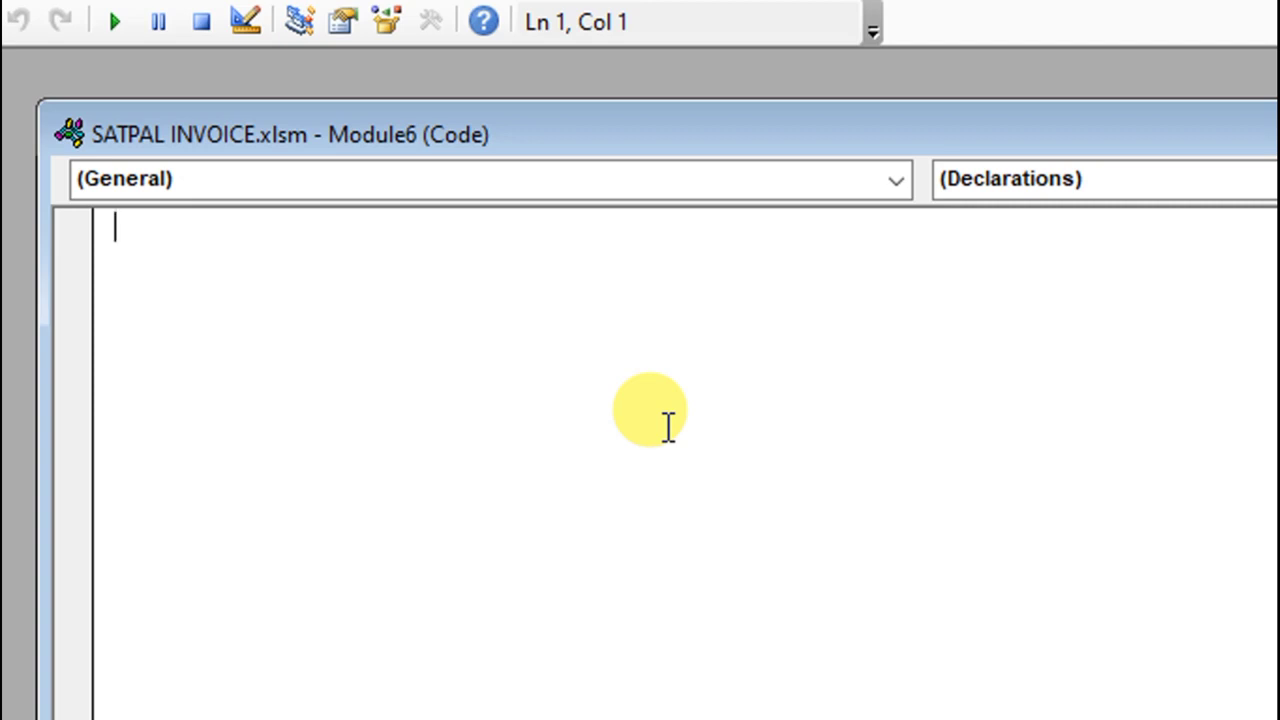
{"action": "type", "text": "sub"}
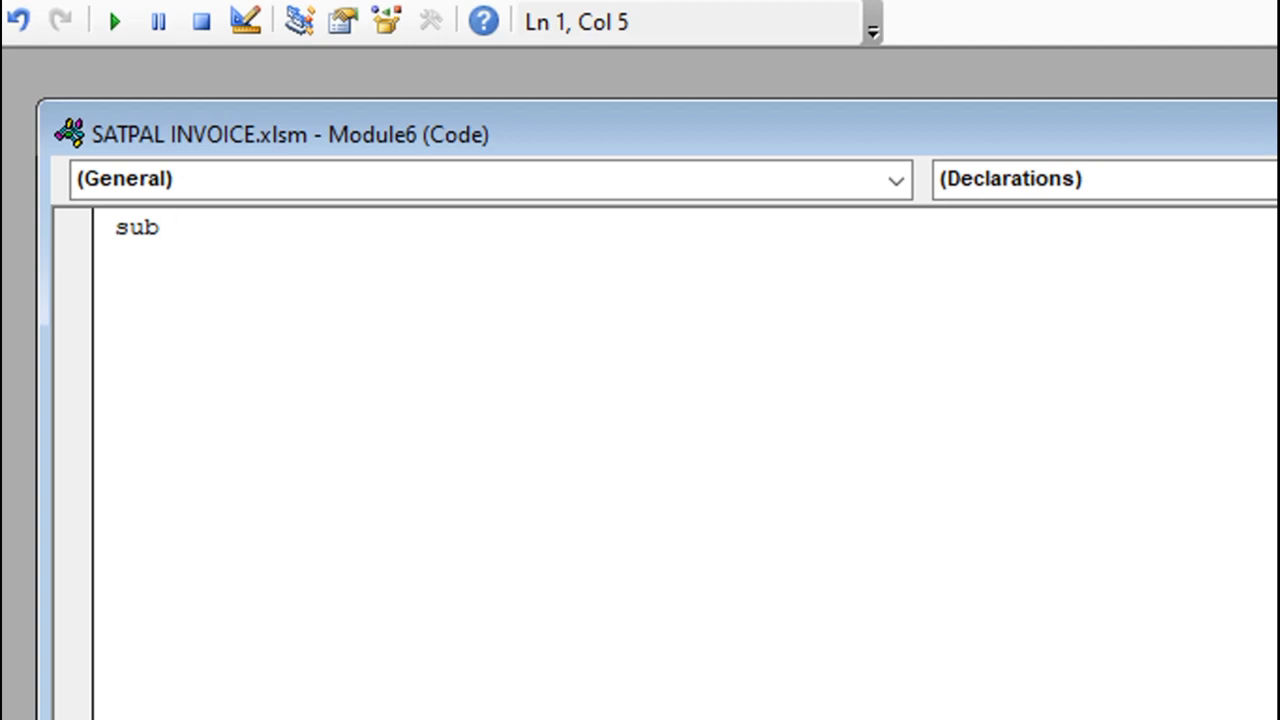
{"action": "type", "text": " new"}
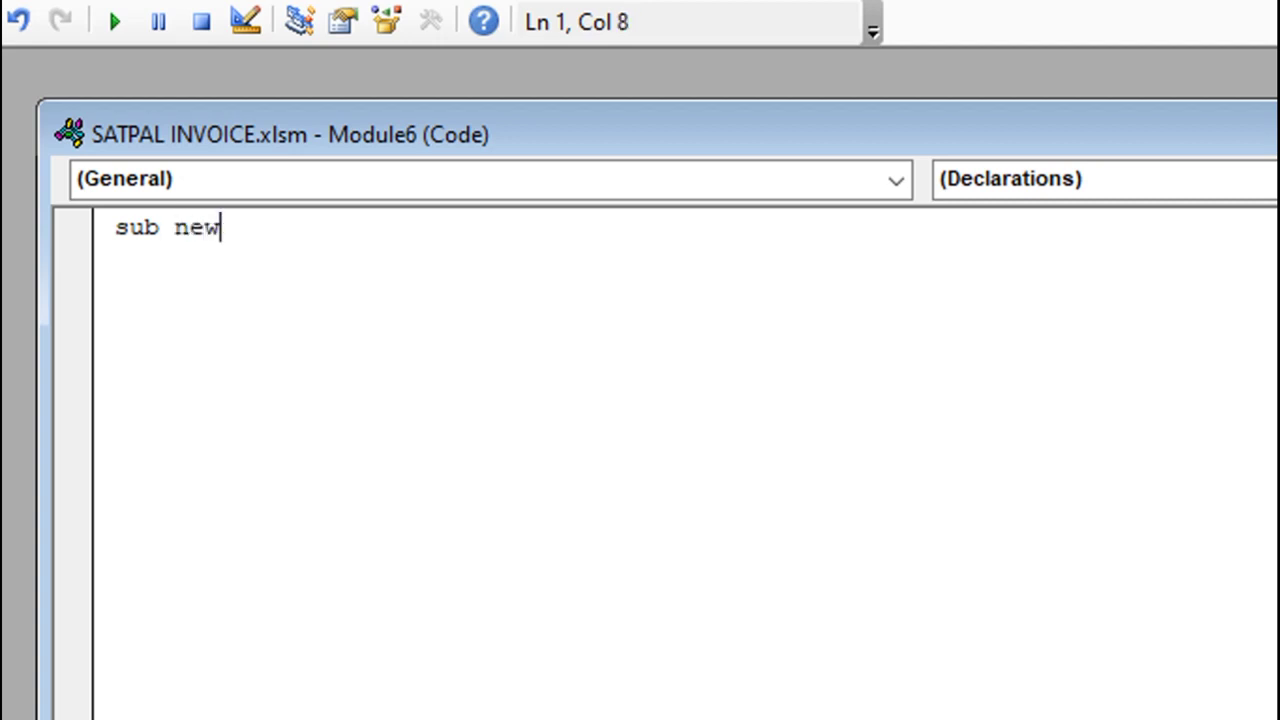
{"action": "type", "text": "inv"}
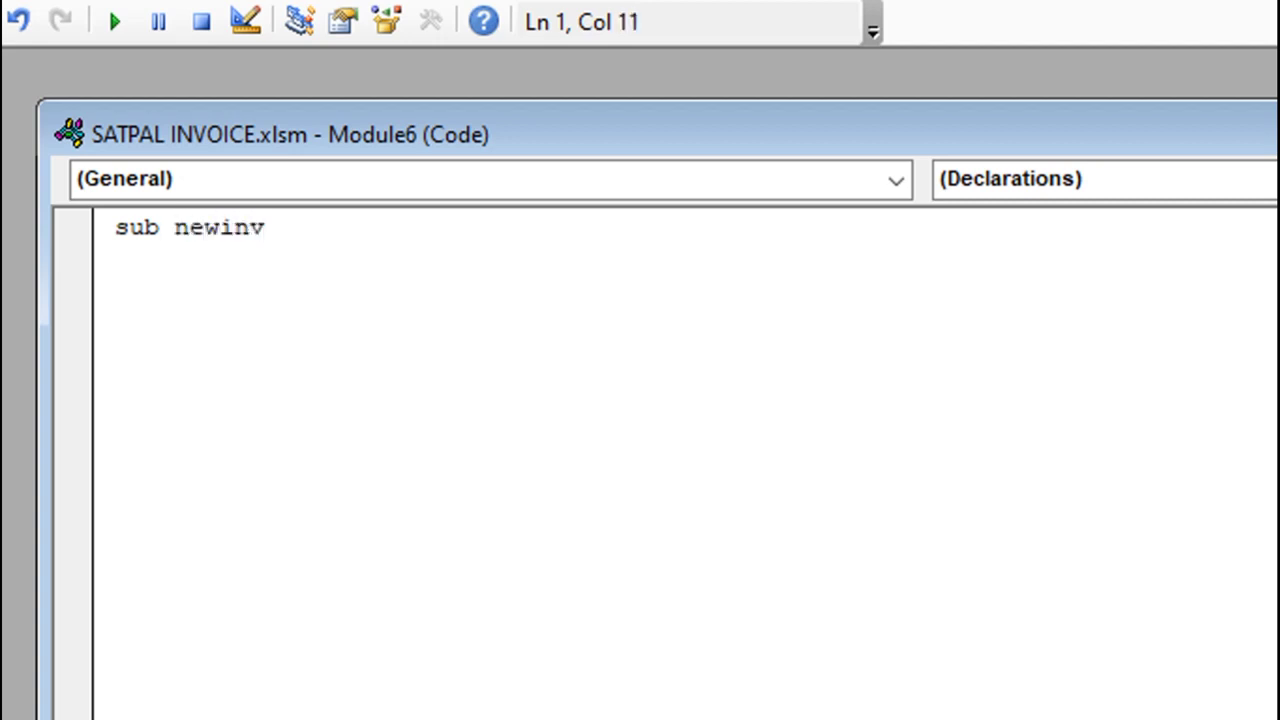
{"action": "type", "text": "oice"}
{"action": "key", "text": "Return"}
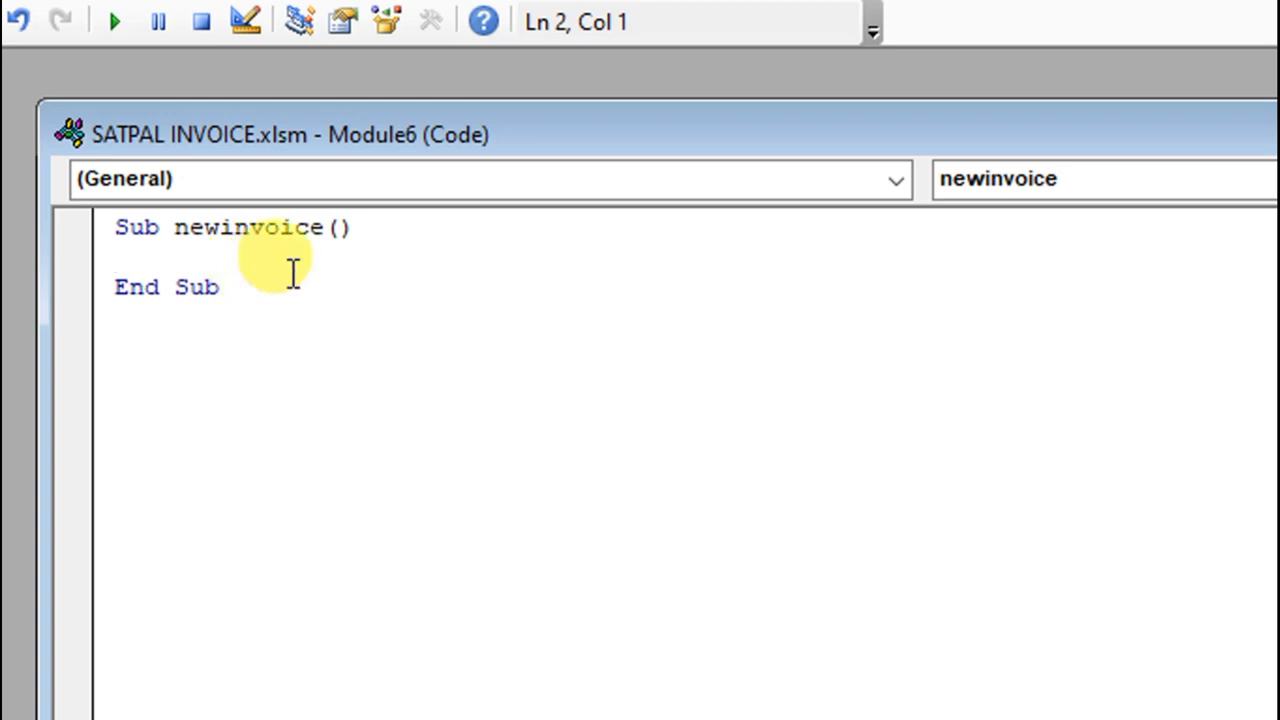
{"action": "type", "text": "ran"}
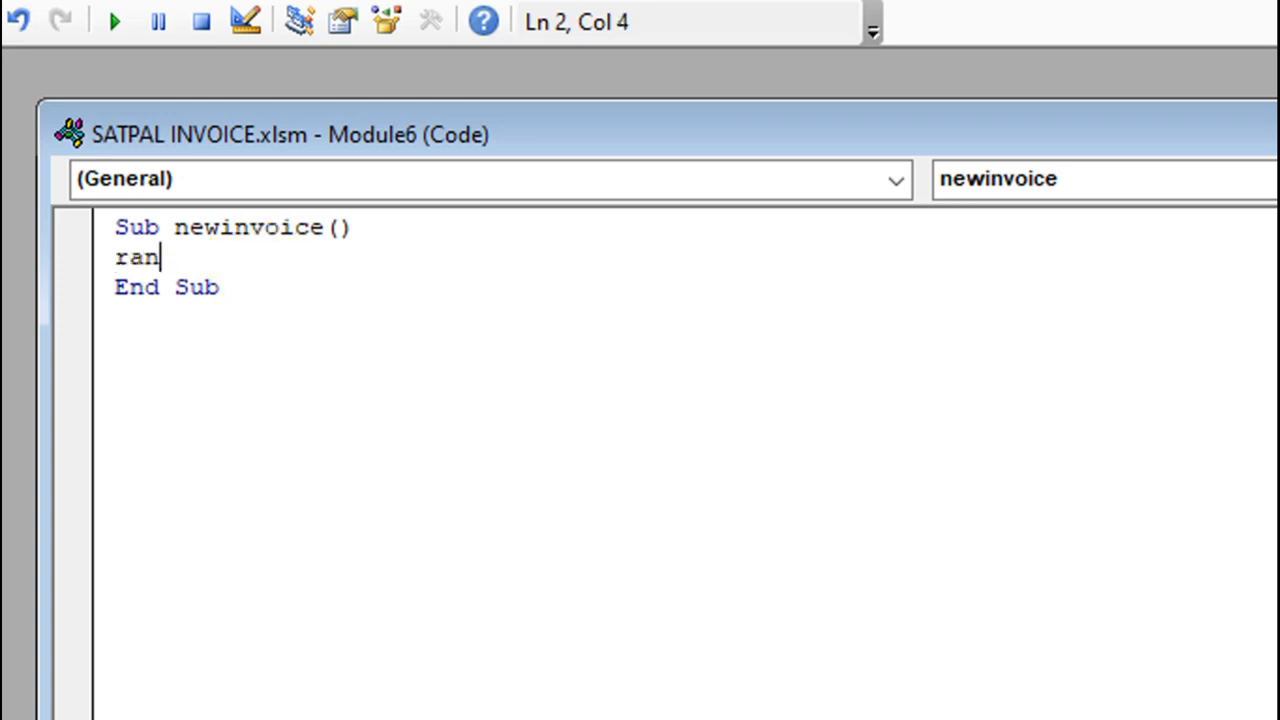
{"action": "type", "text": "ge"}
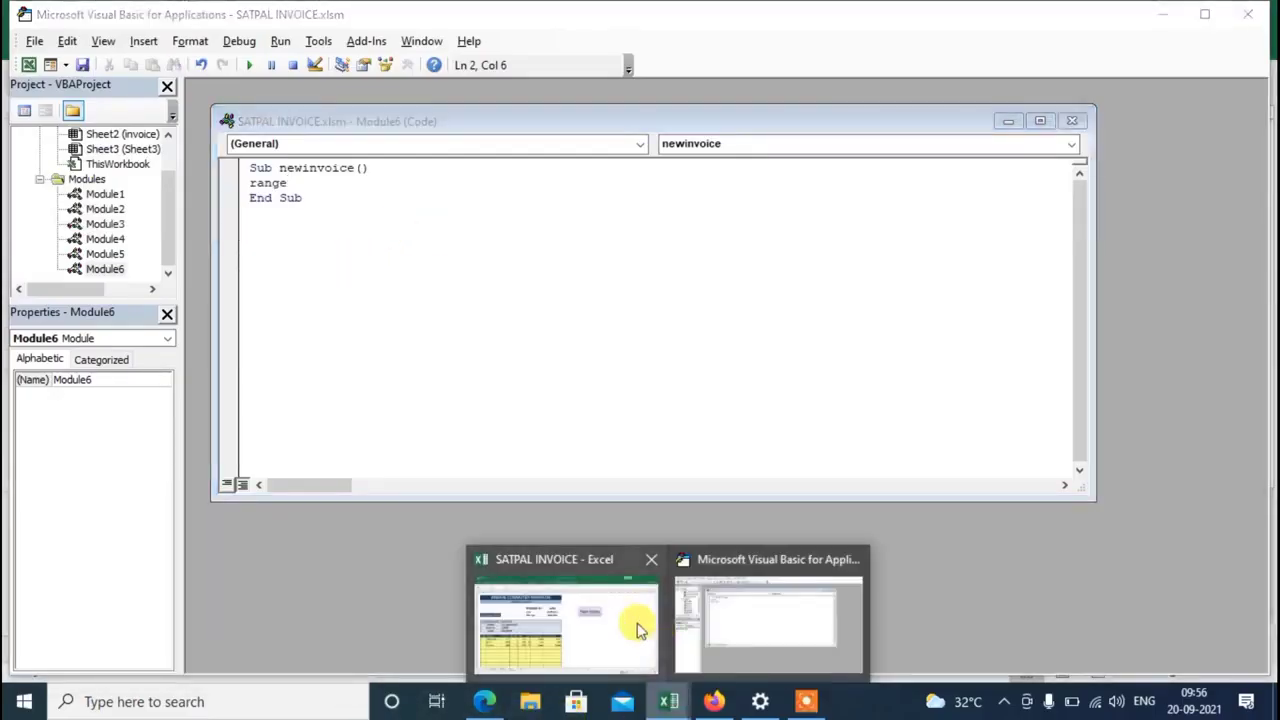
- Check invoice number 1234 in cell I6, then return to the newinvoice code in VBA
{"action": "left_click", "coordinate": [634, 623]}
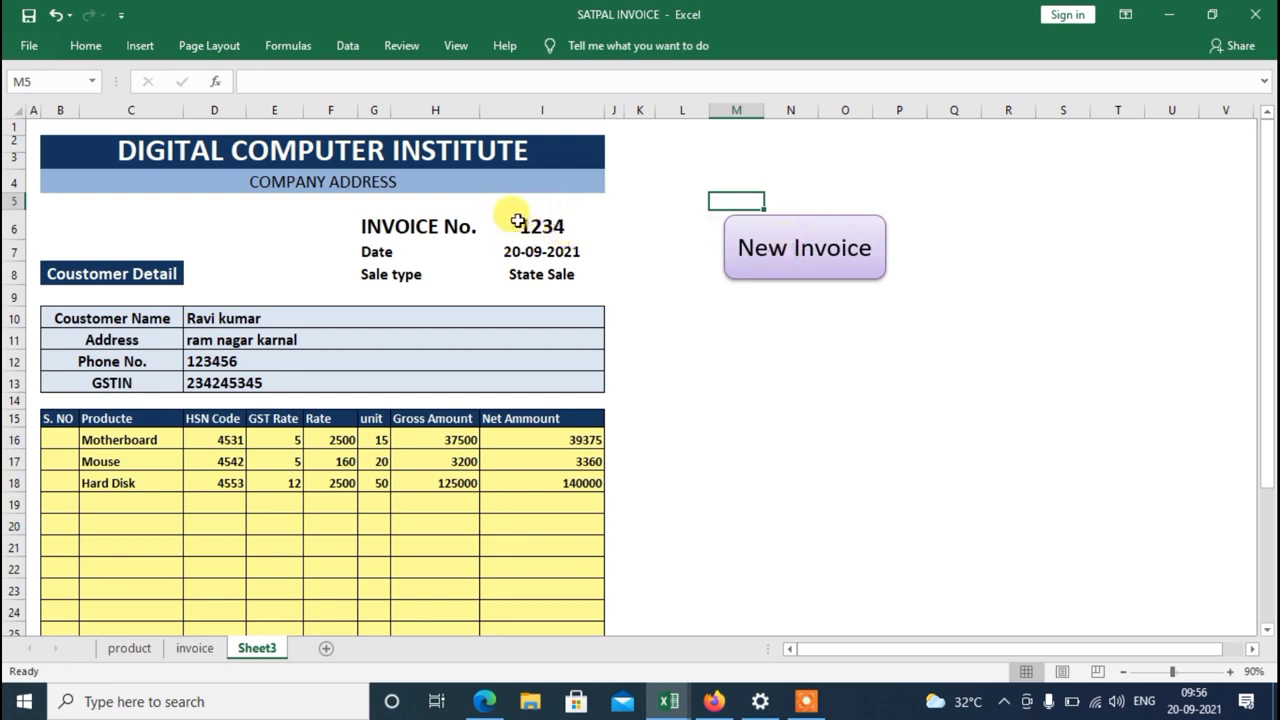
{"action": "left_click", "coordinate": [548, 227]}
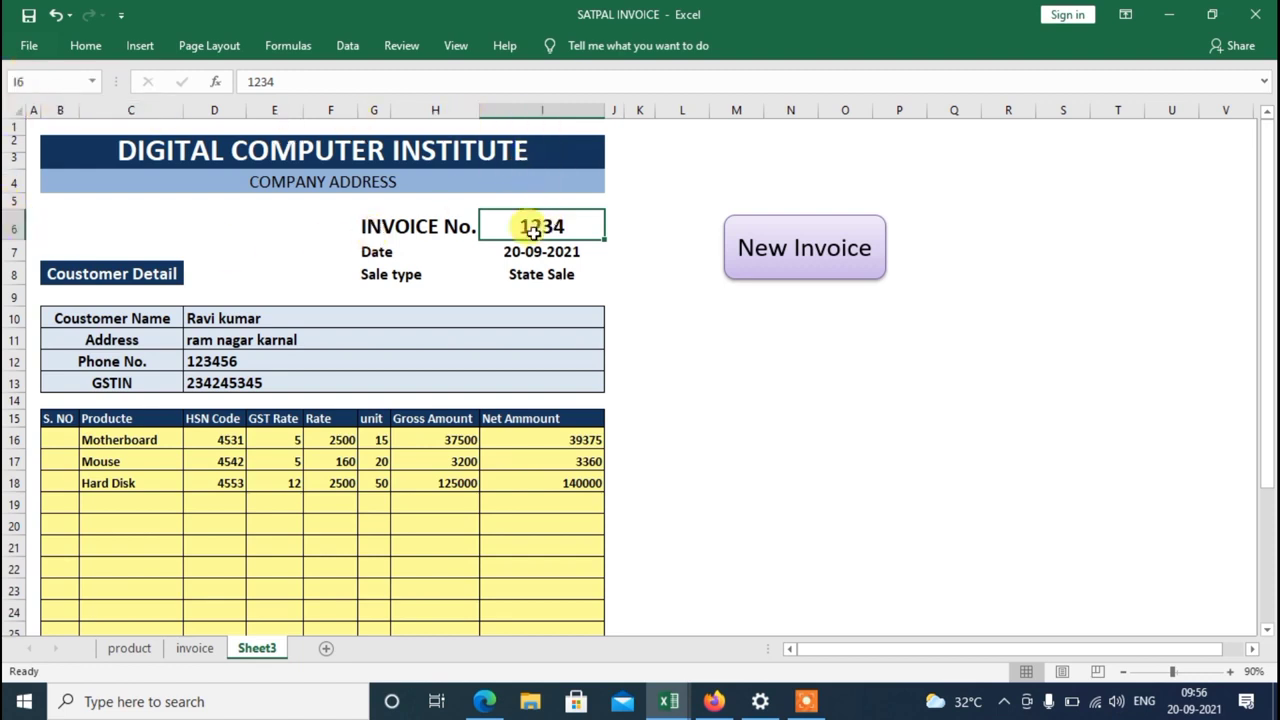
{"action": "left_click", "coordinate": [668, 701]}
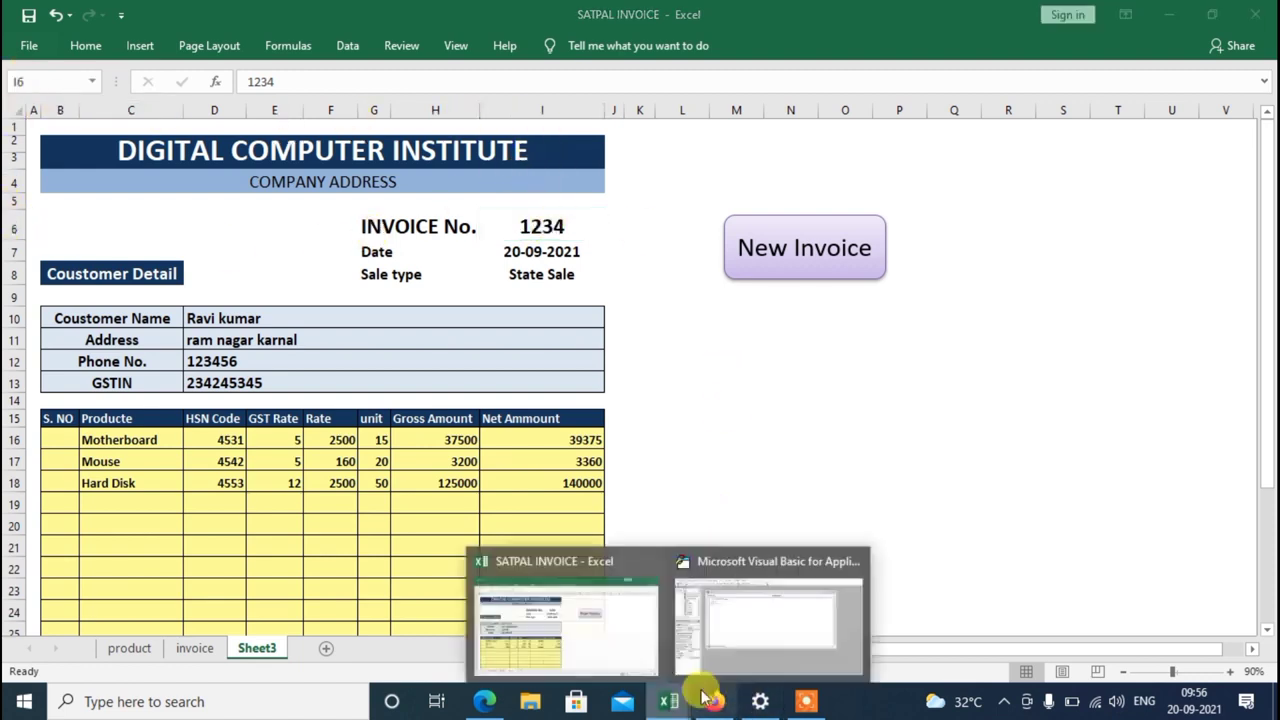
{"action": "left_click", "coordinate": [783, 632]}
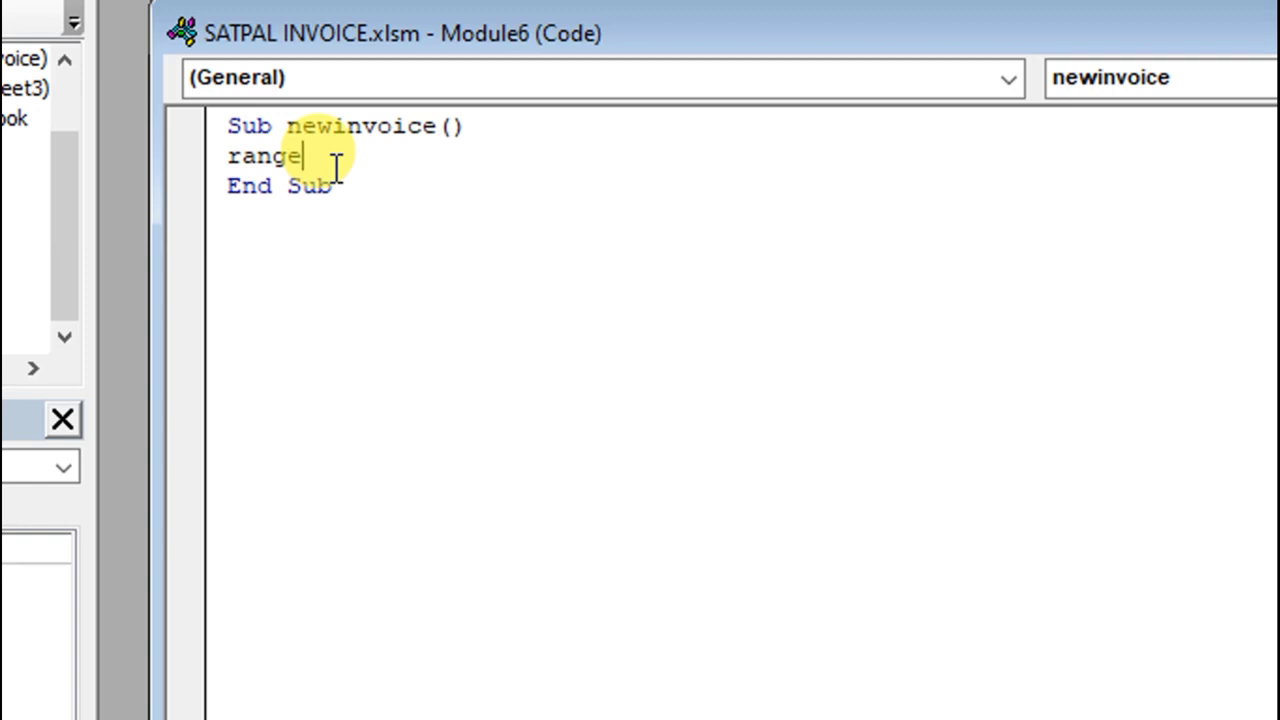
- Complete the macro line range("i6").vlaue=range("i6").Value+1 and return to Excel
{"action": "type", "text": "("}
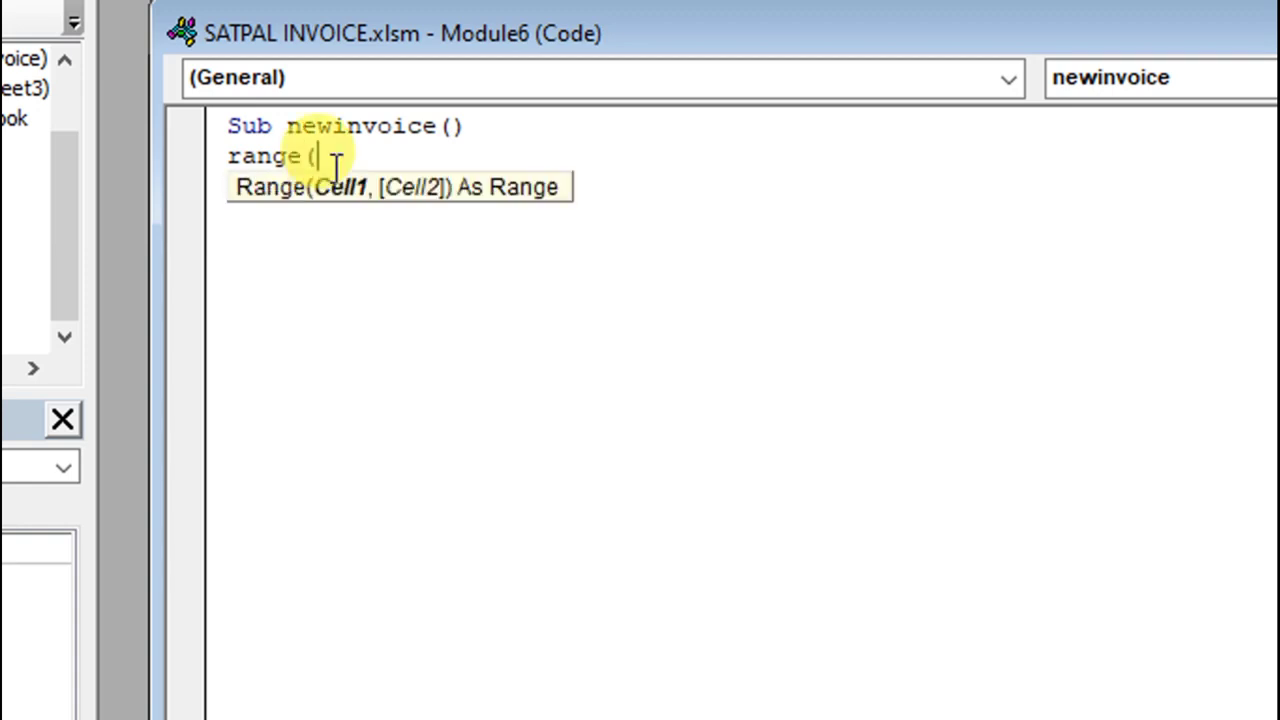
{"action": "type", "text": "\""}
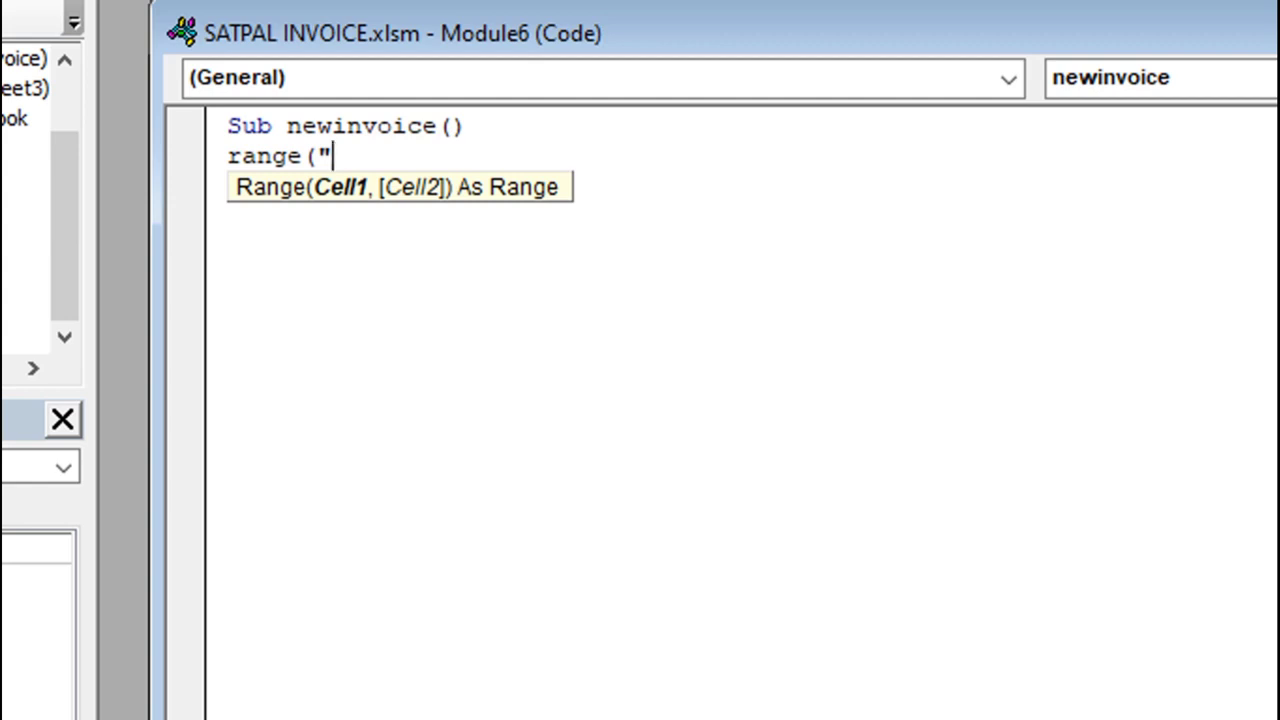
{"action": "type", "text": "i6"}
{"action": "type", "text": "\""}
{"action": "type", "text": ")"}
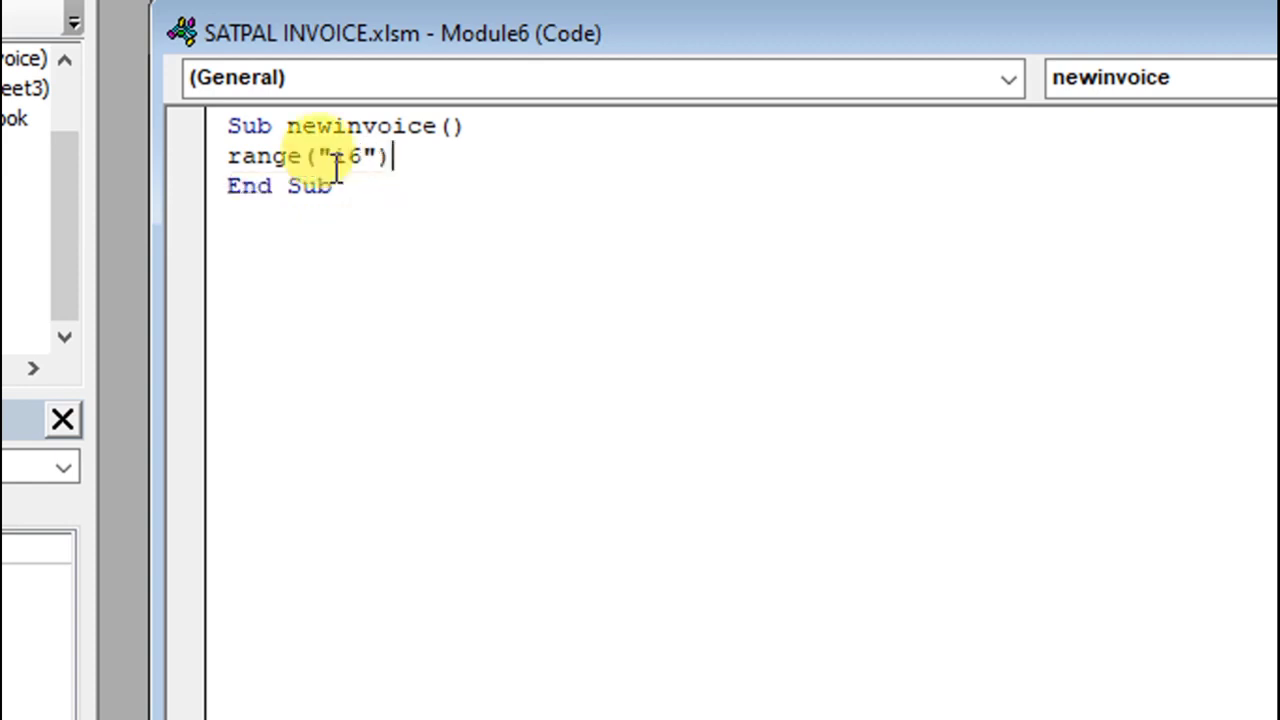
{"action": "type", "text": ".vl"}
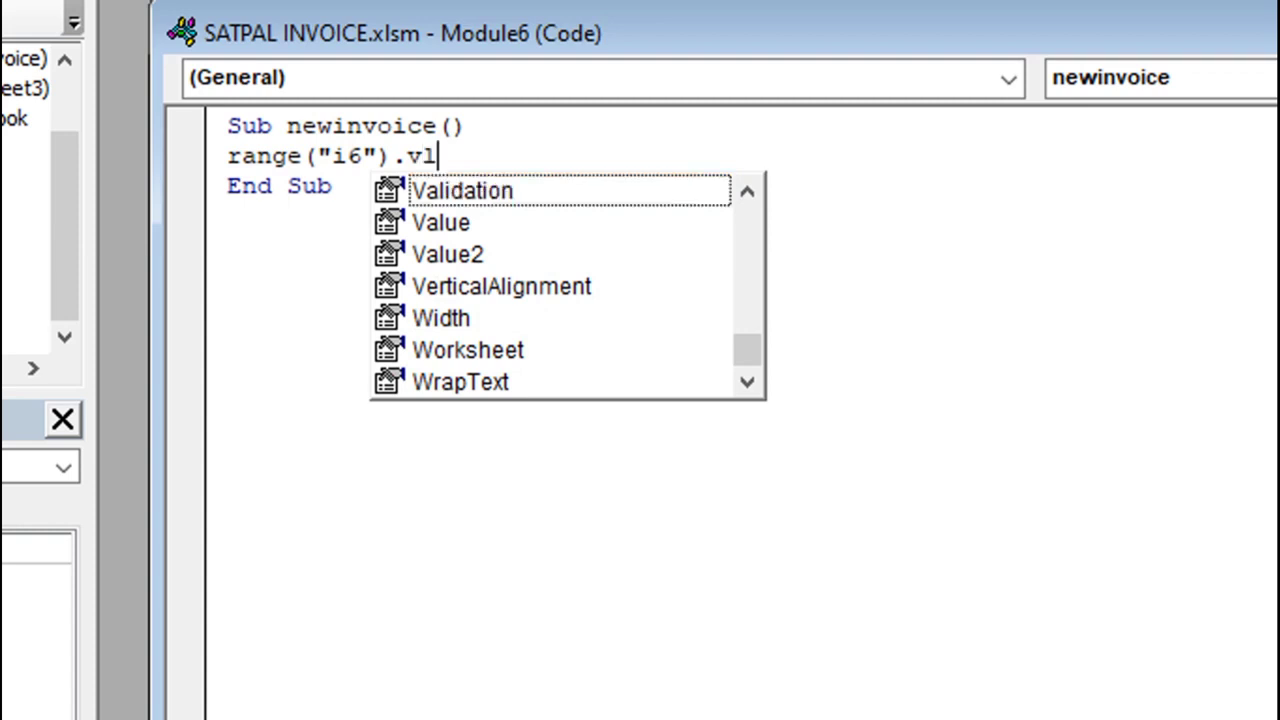
{"action": "type", "text": "aue"}
{"action": "type", "text": "="}
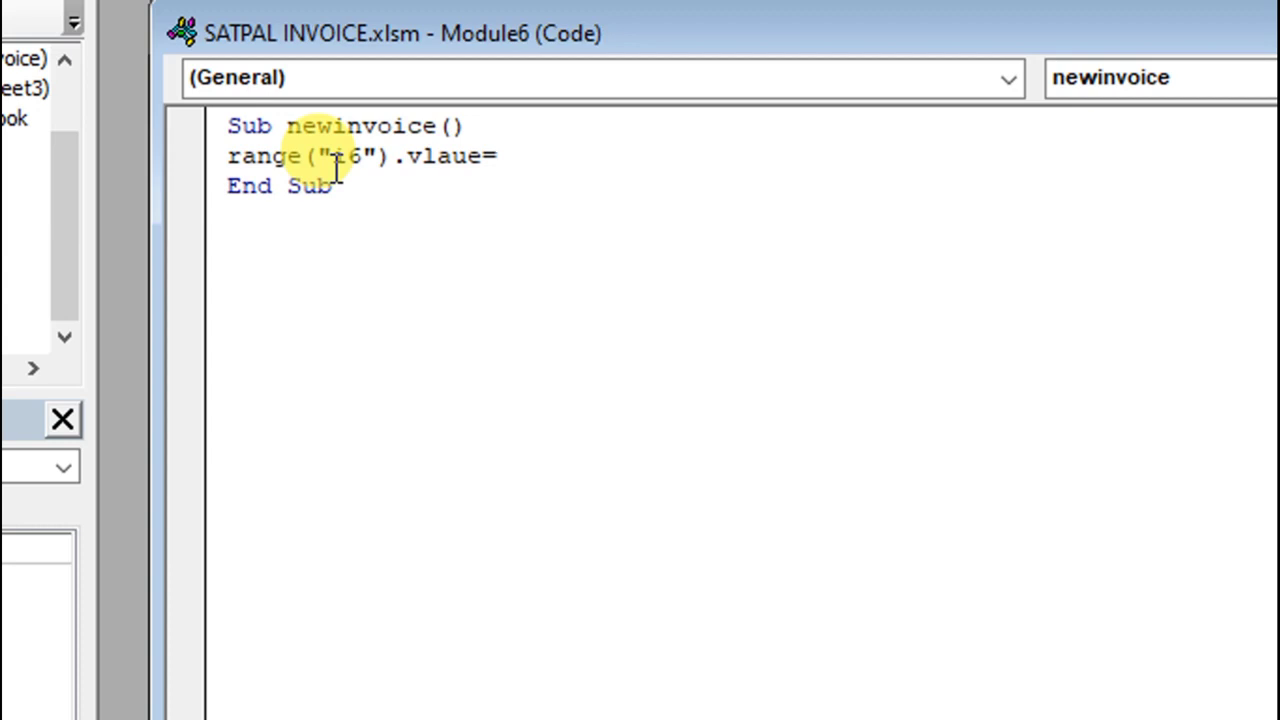
{"action": "type", "text": "rang"}
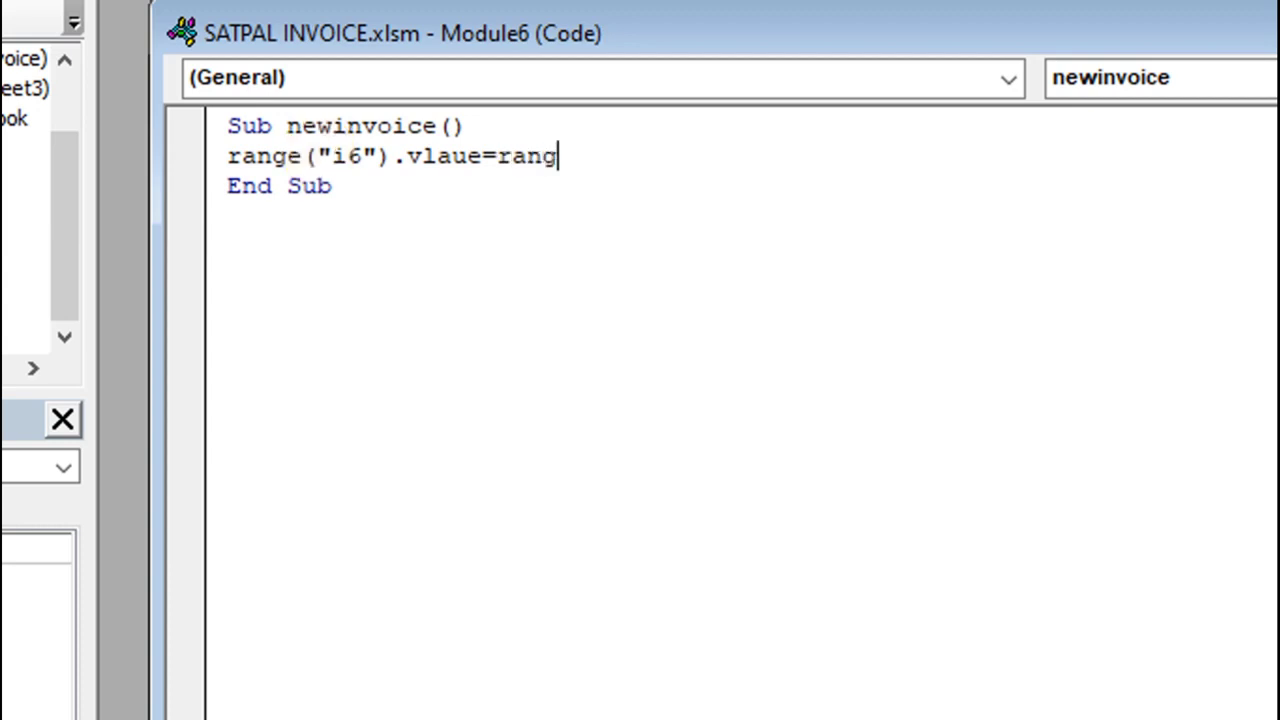
{"action": "type", "text": "e"}
{"action": "type", "text": "(\""}
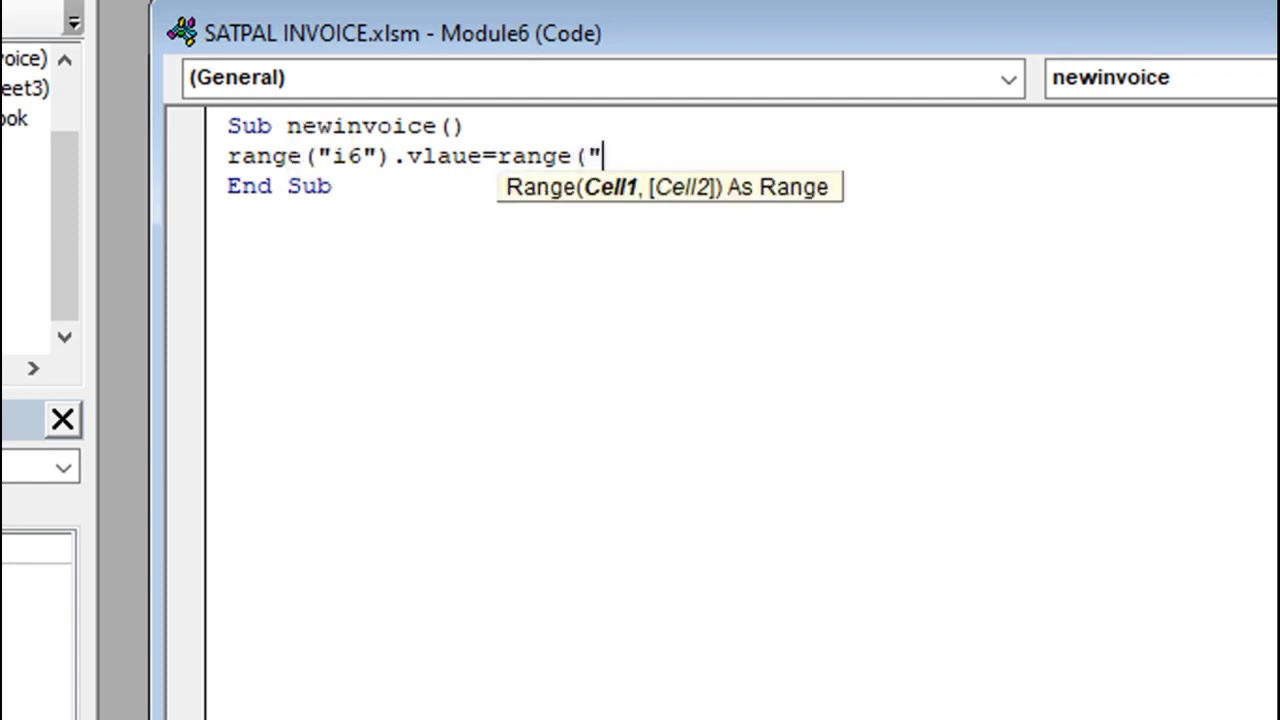
{"action": "type", "text": "i"}
{"action": "type", "text": "6"}
{"action": "type", "text": "\")"}
{"action": "key", "text": "BackSpace"}
{"action": "type", "text": "\")"}
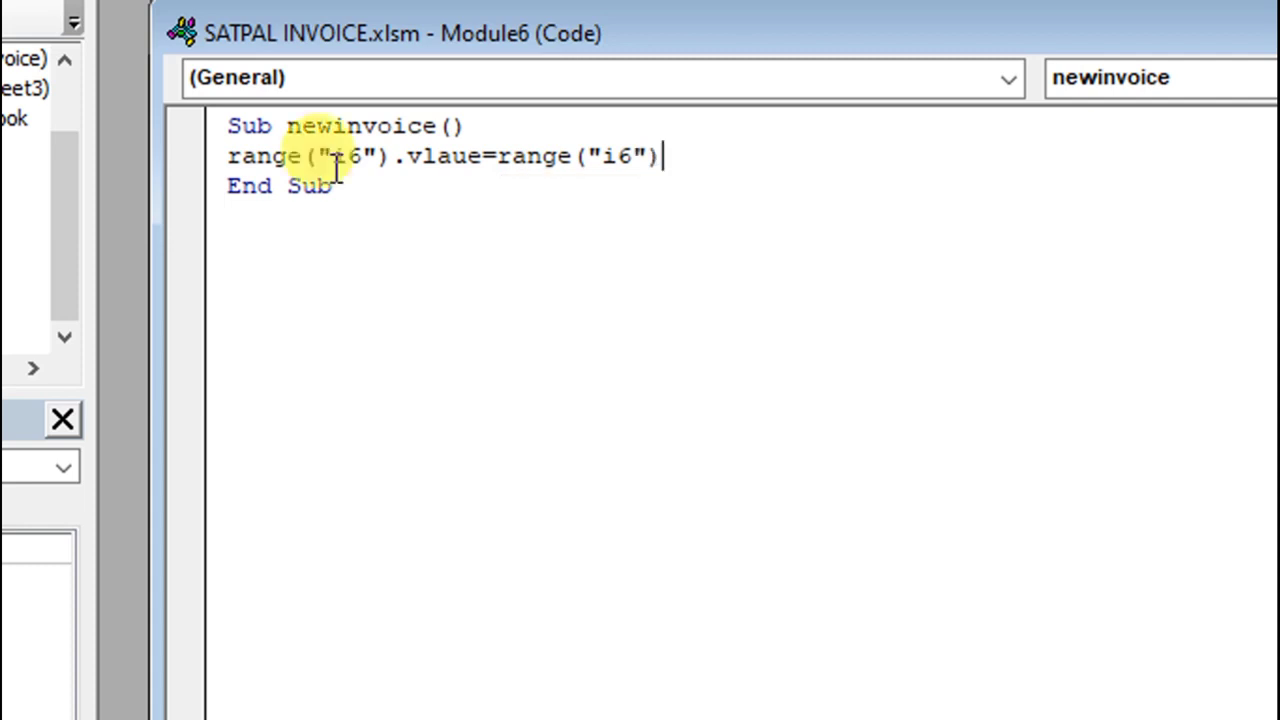
{"action": "type", "text": "."}
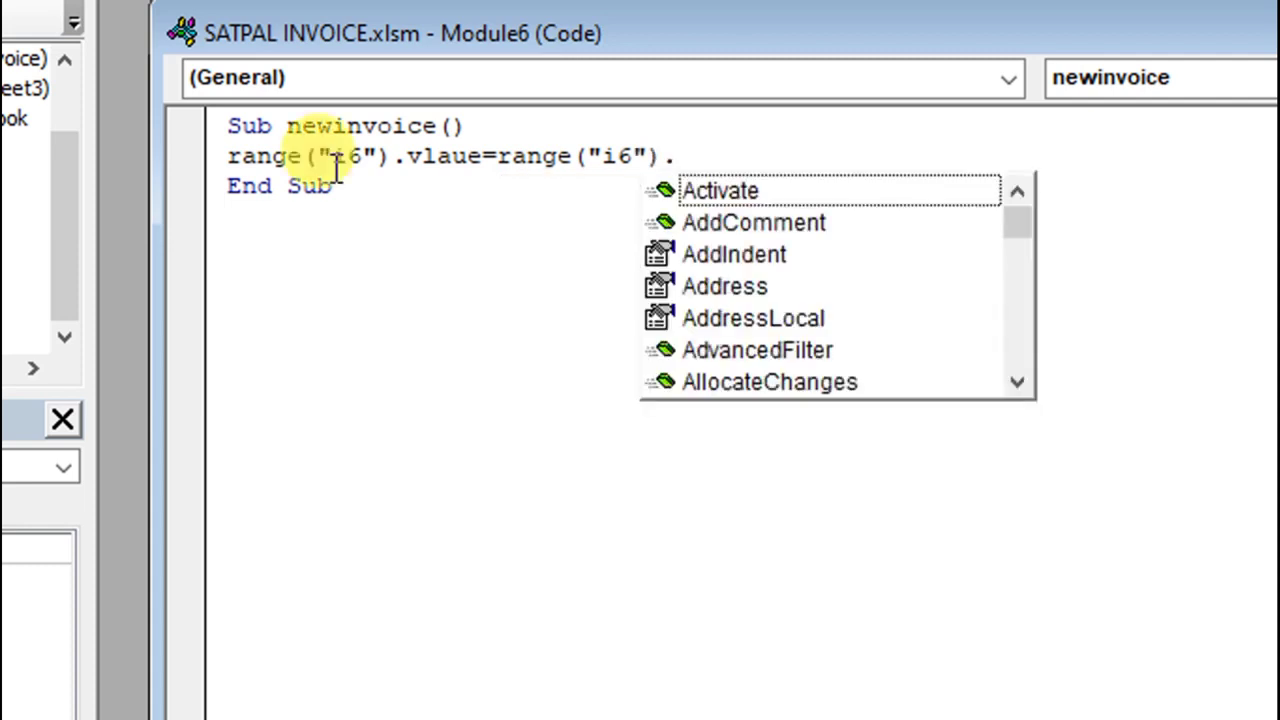
{"action": "type", "text": "va"}
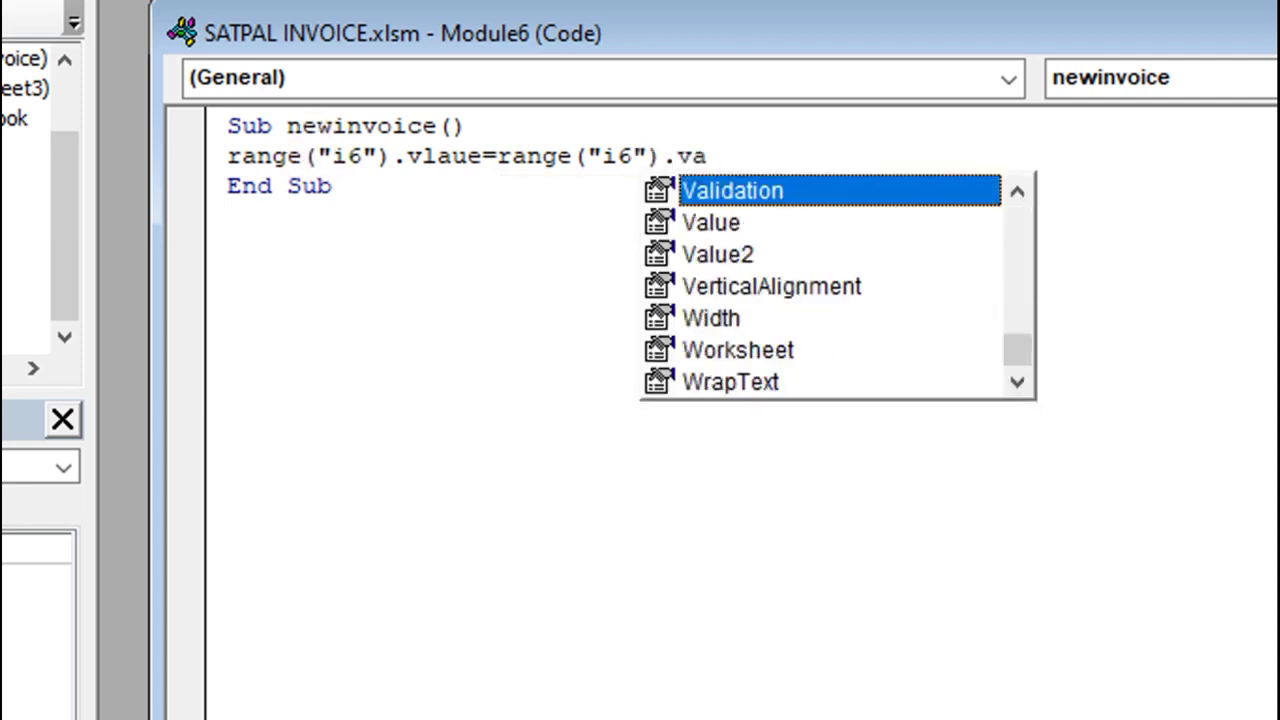
{"action": "type", "text": "lue"}
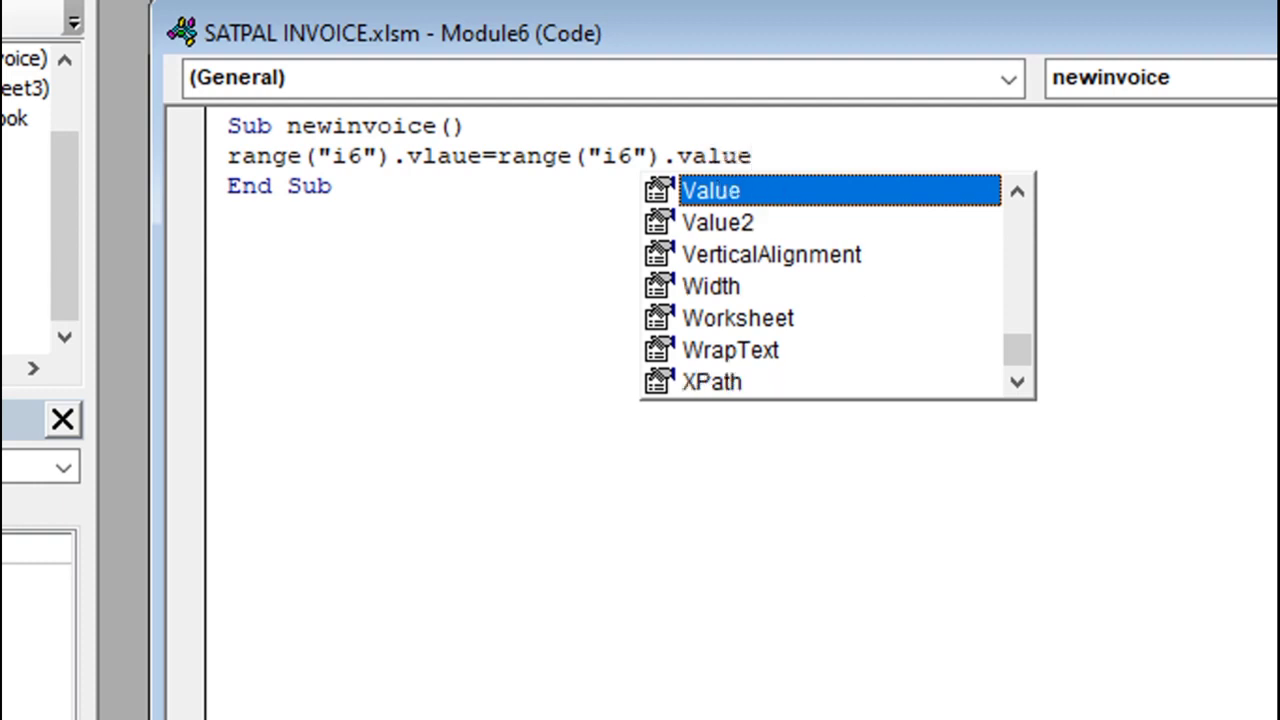
{"action": "type", "text": "+1"}
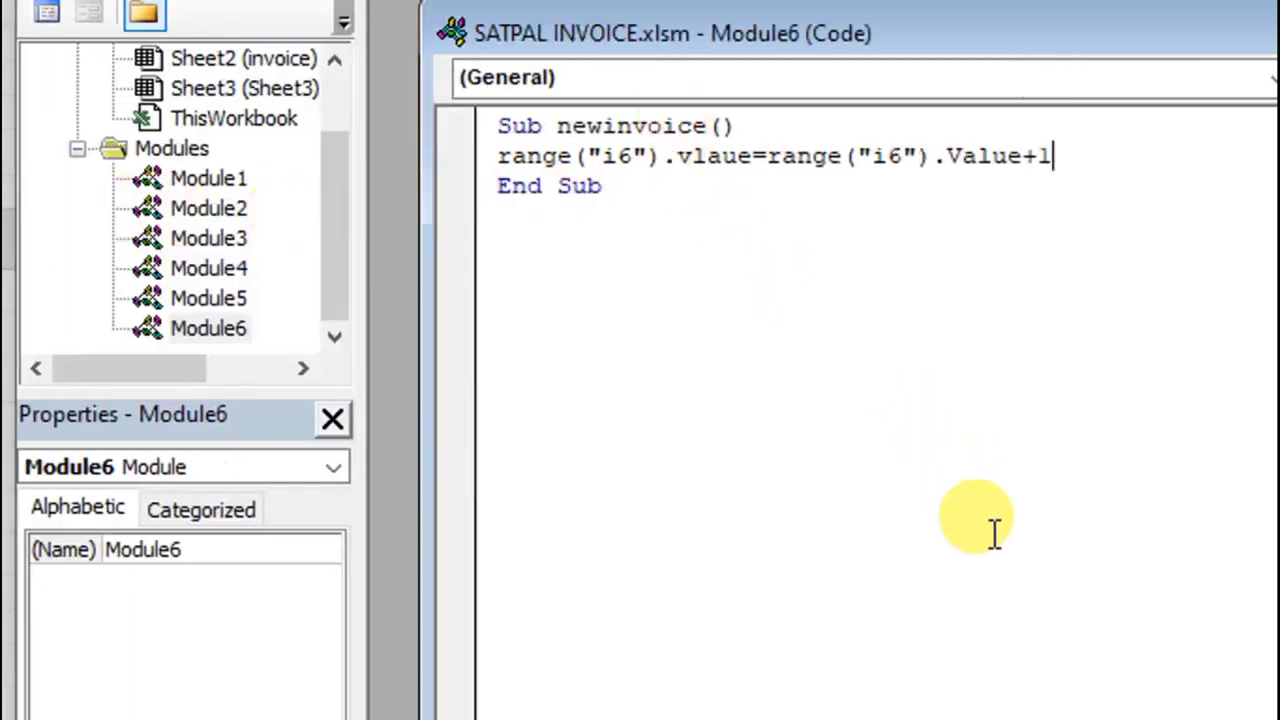
{"action": "key", "text": "alt+F11"}
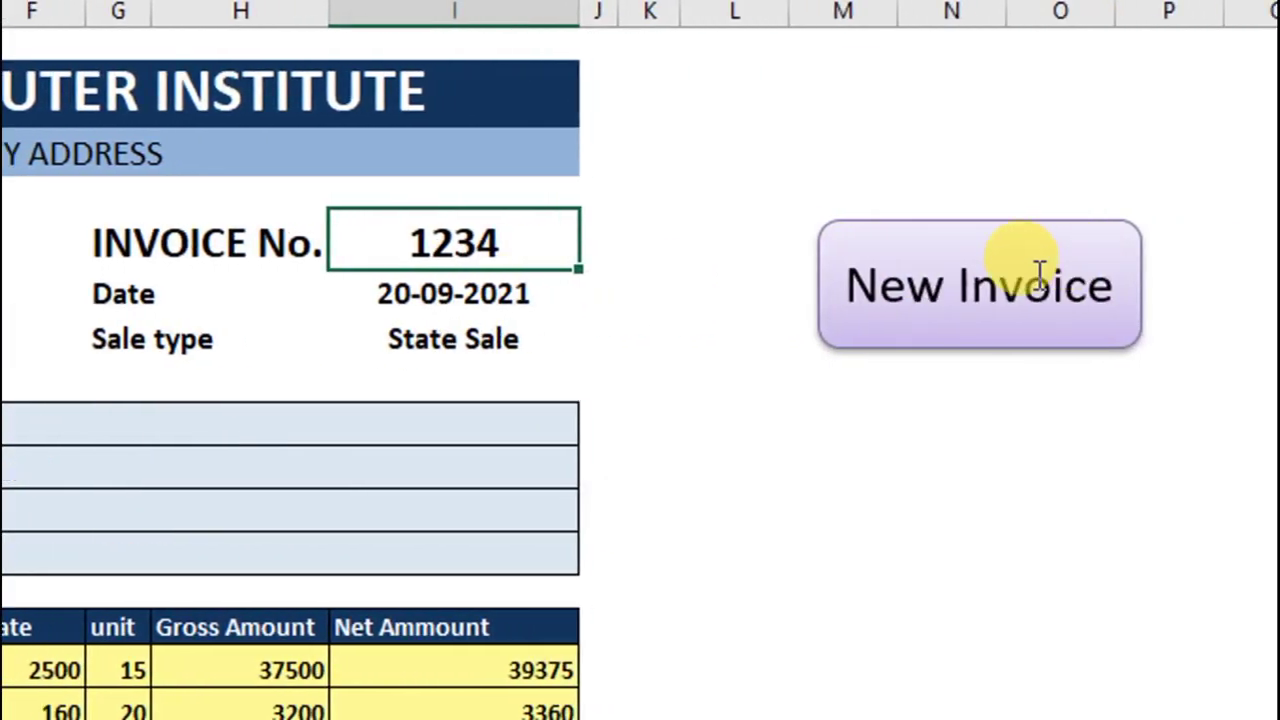
- Assign the newinvoice macro to the New Invoice shape so it acts as a button
{"action": "left_click", "coordinate": [1120, 270]}
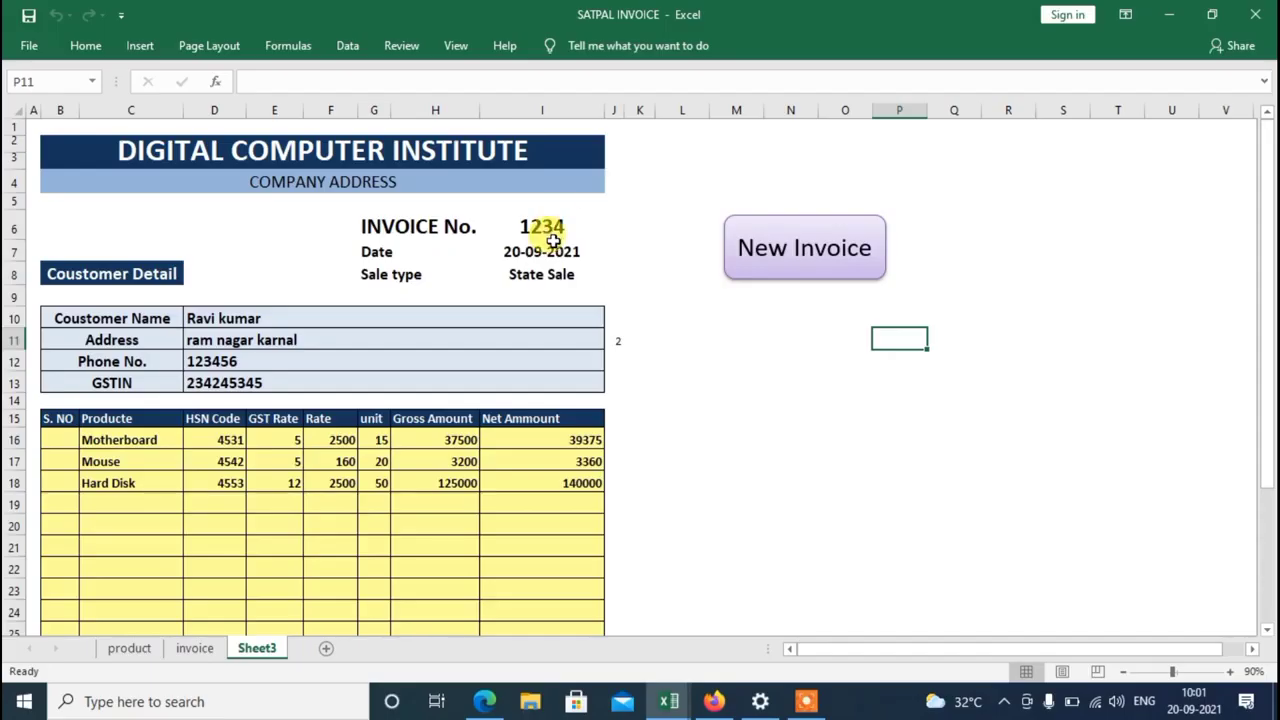
{"action": "right_click", "coordinate": [803, 250]}
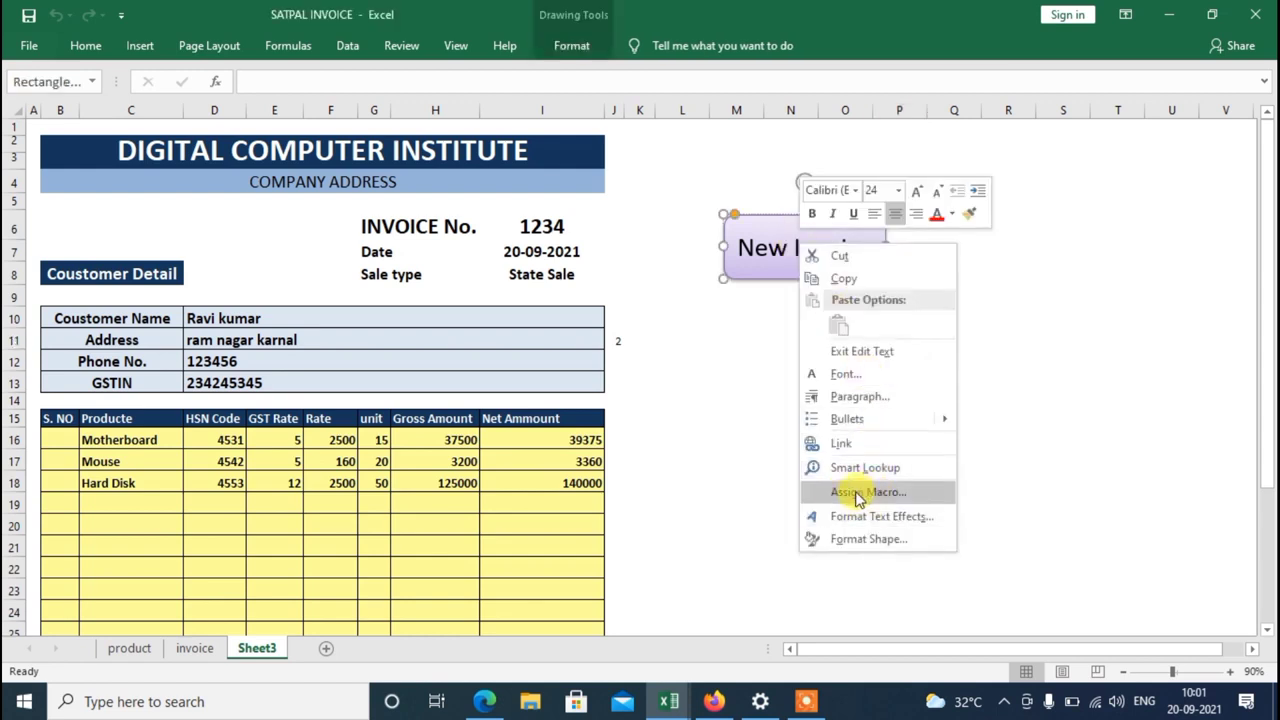
{"action": "left_click", "coordinate": [857, 492]}
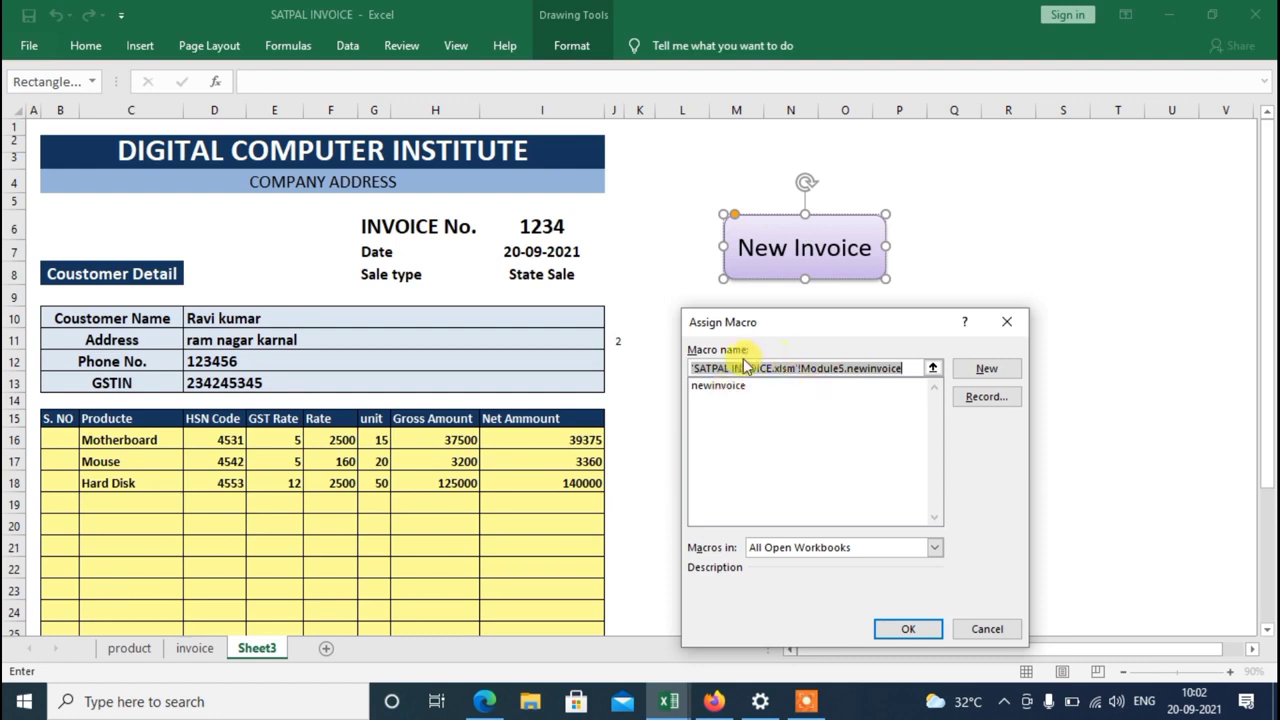
{"action": "left_click", "coordinate": [722, 388]}
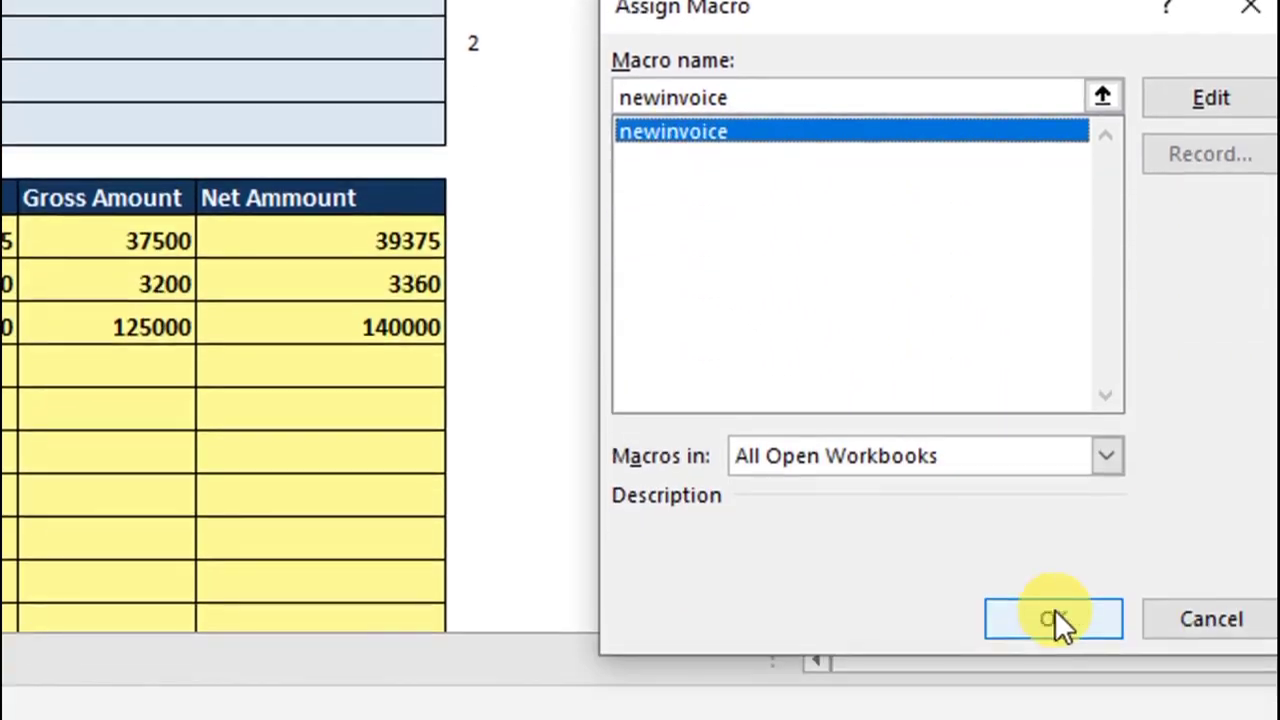
{"action": "left_click", "coordinate": [1057, 617]}
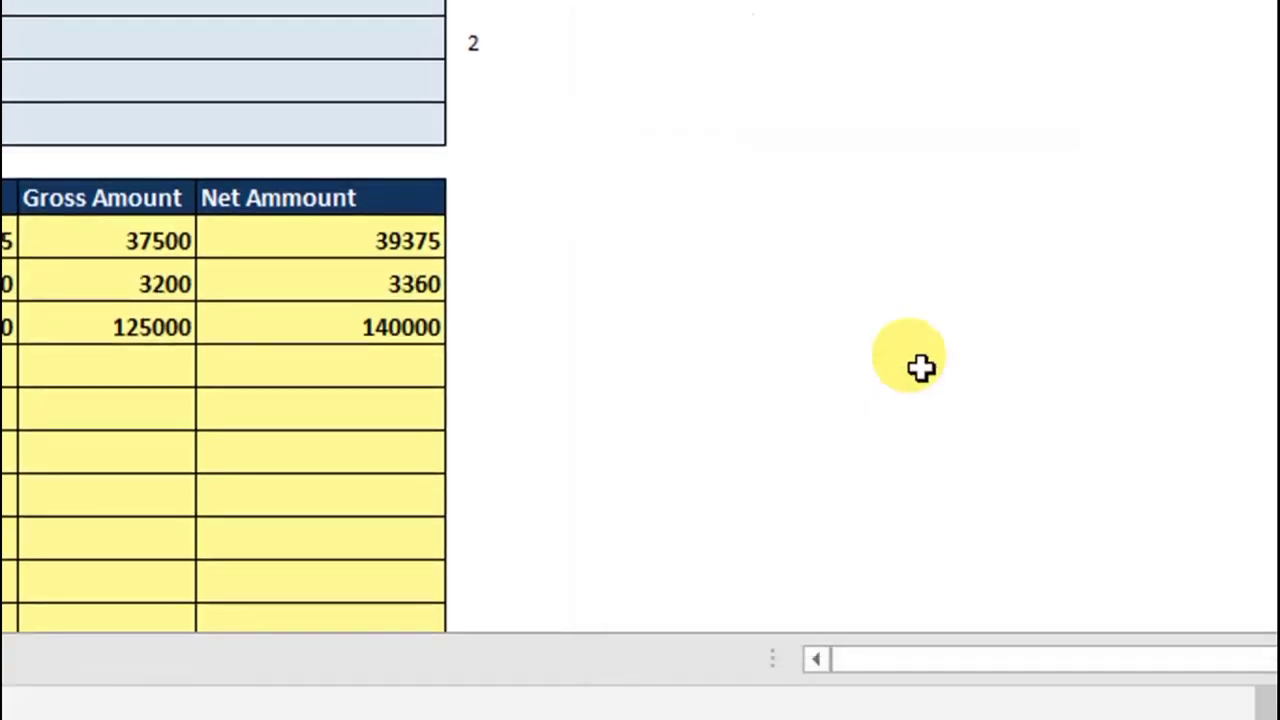
{"action": "left_click", "coordinate": [846, 294]}
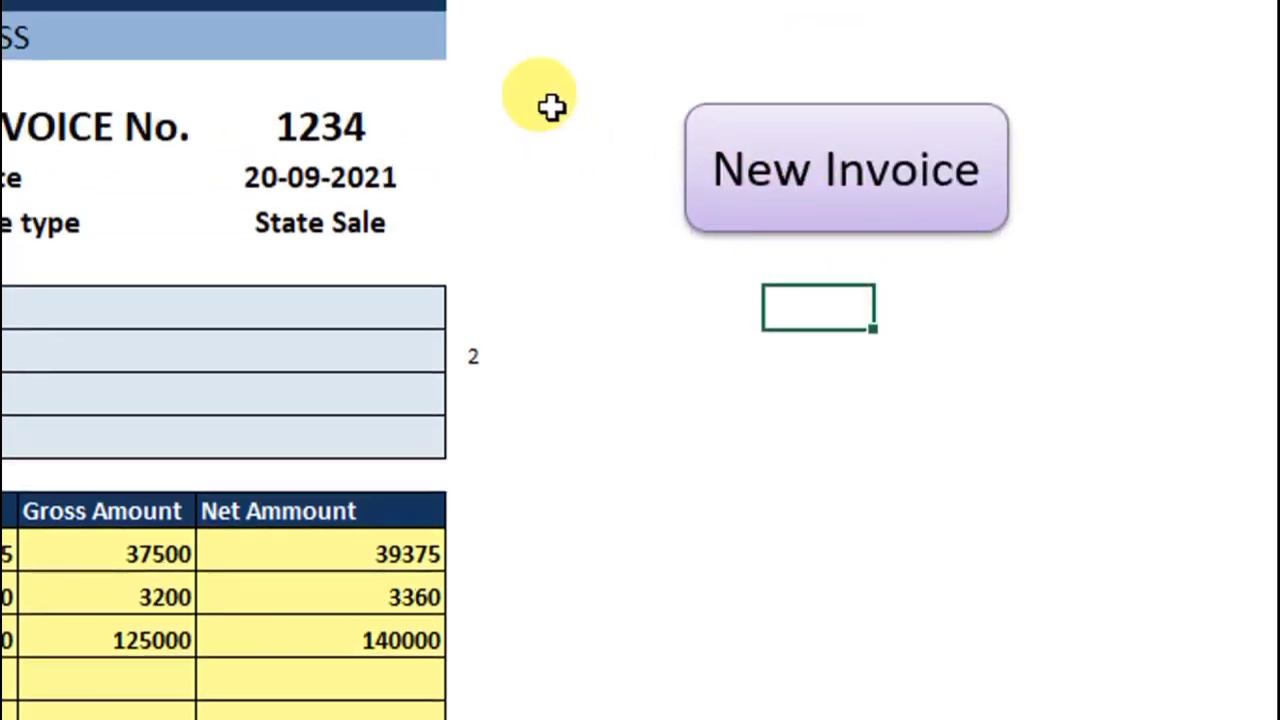
- After run-time error 438, end the macro and correct .vlaue to .value in newinvoice
{"action": "left_click", "coordinate": [818, 172]}
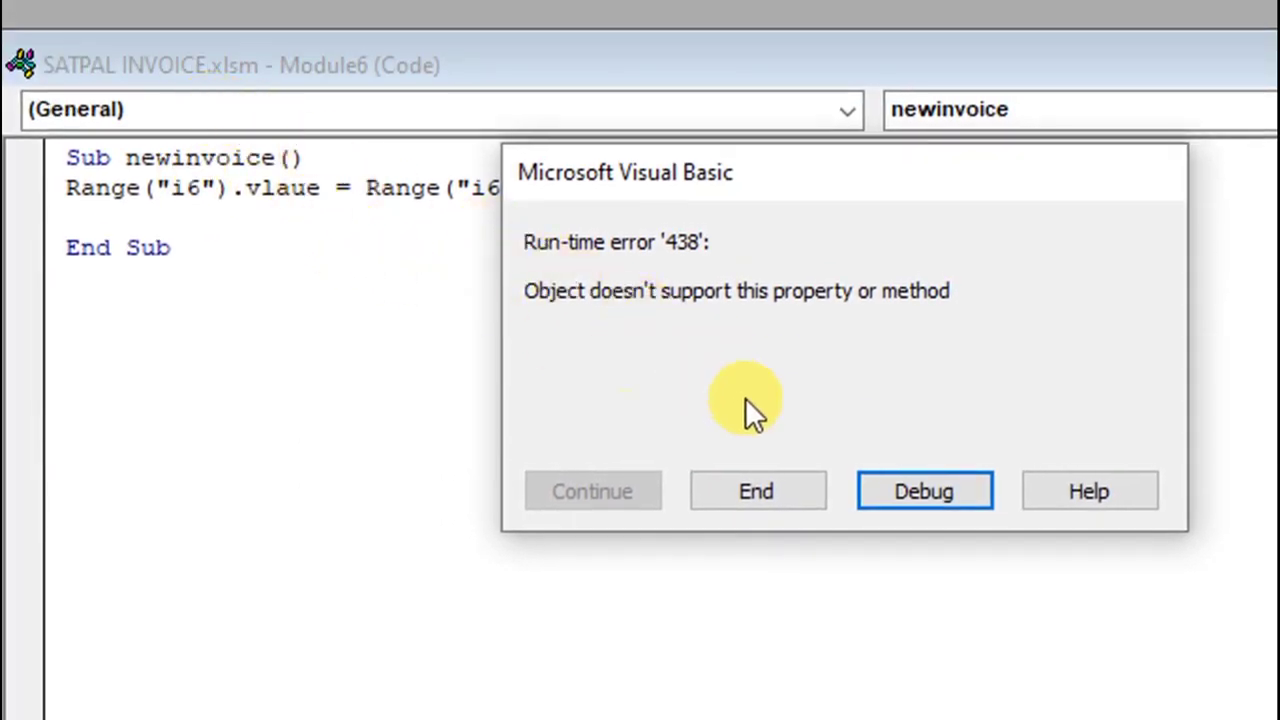
{"action": "left_click", "coordinate": [773, 497]}
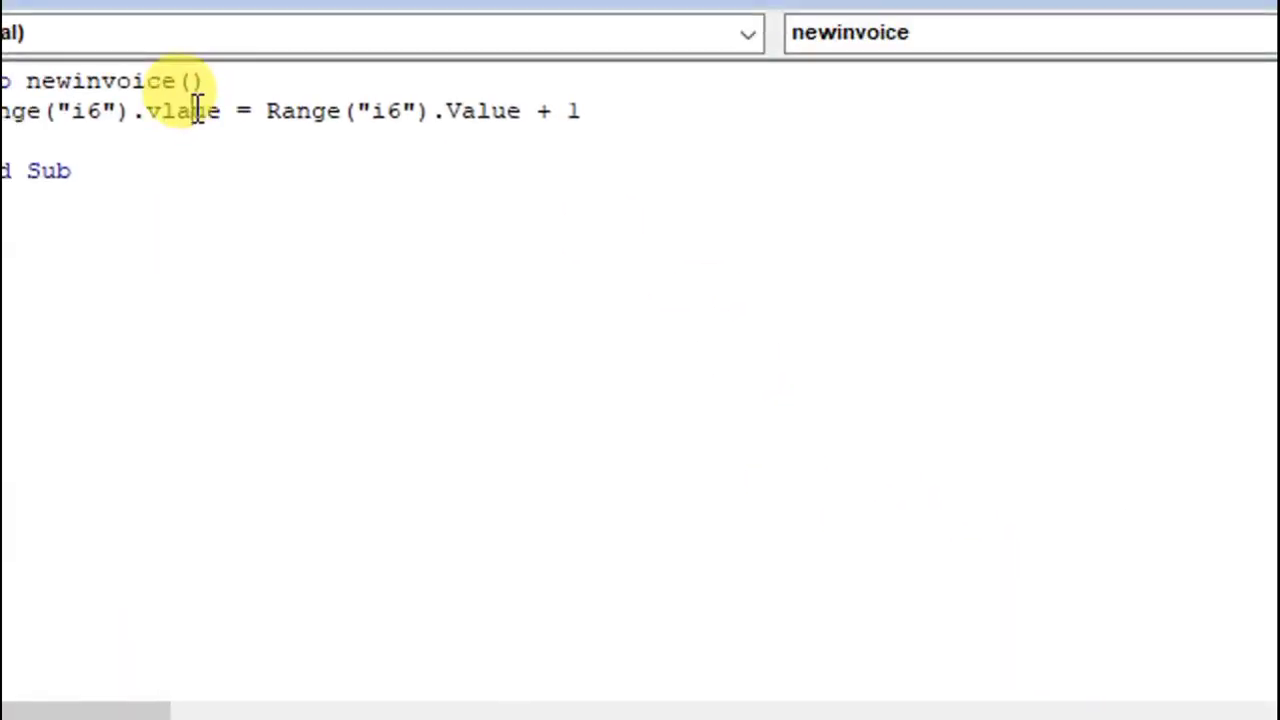
{"action": "key", "text": "BackSpace"}
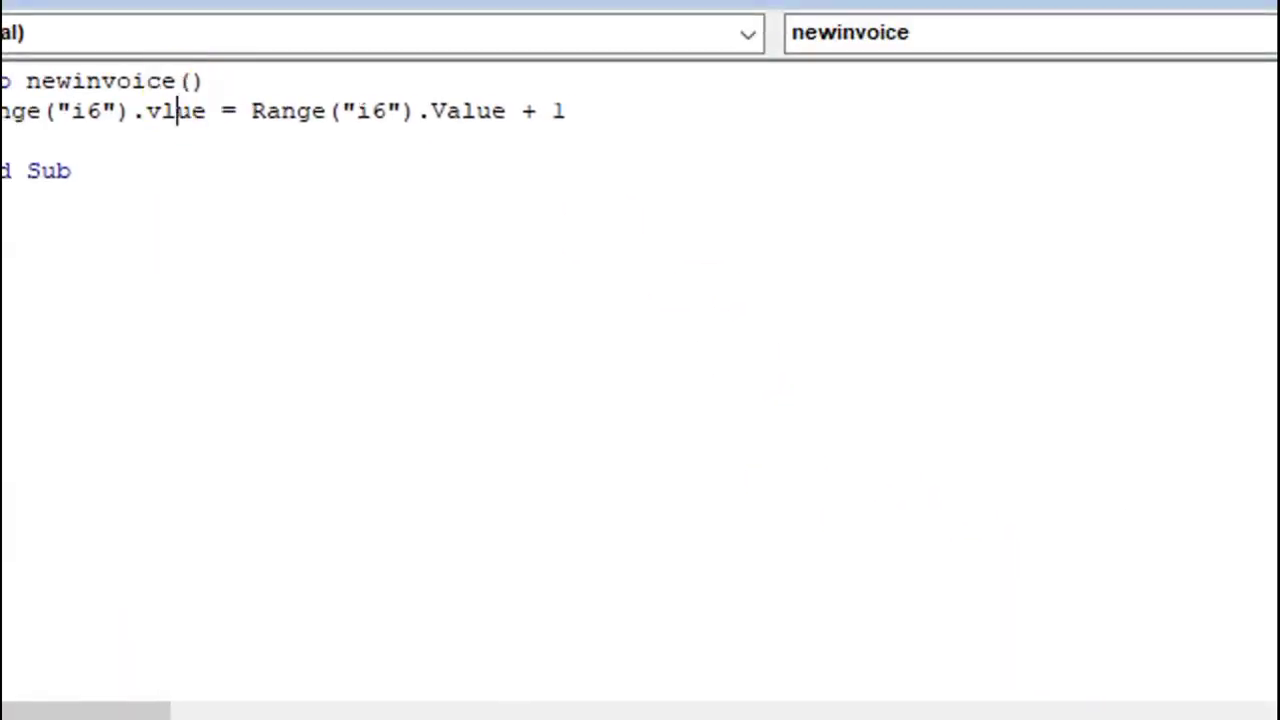
{"action": "key", "text": "BackSpace"}
{"action": "type", "text": "al"}
{"action": "type", "text": "l"}
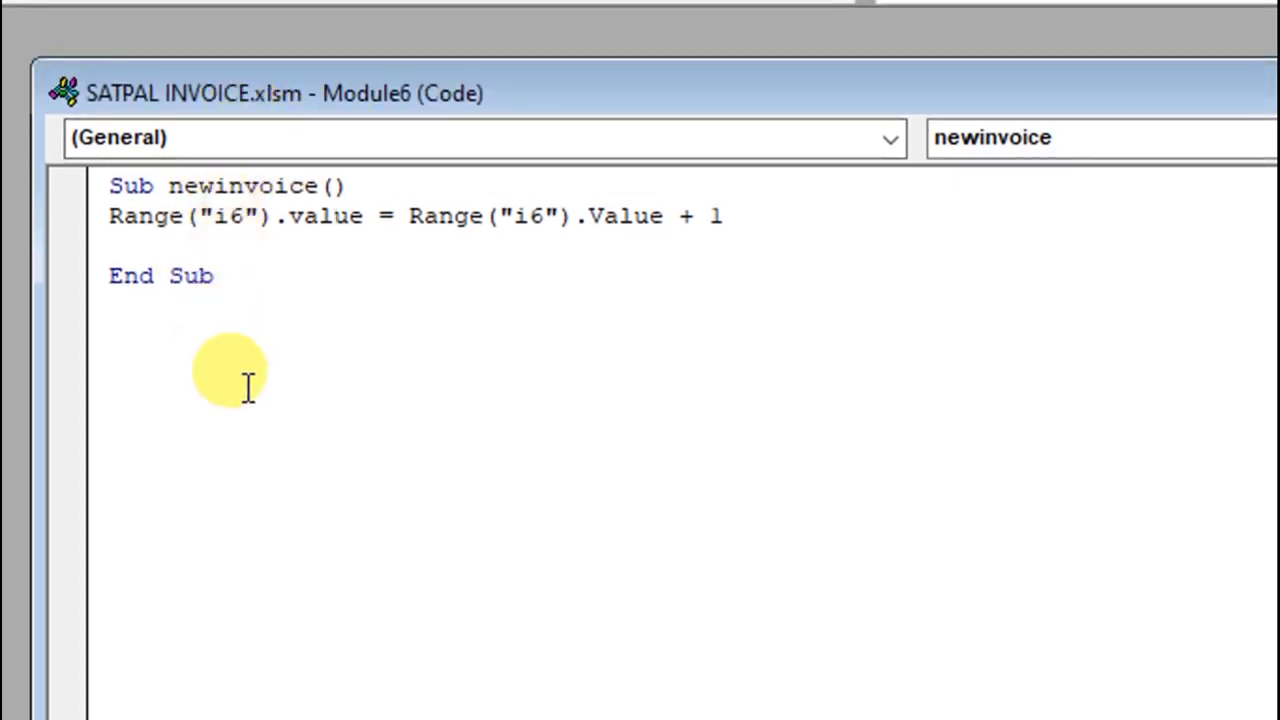
{"action": "key", "text": "alt+F11"}
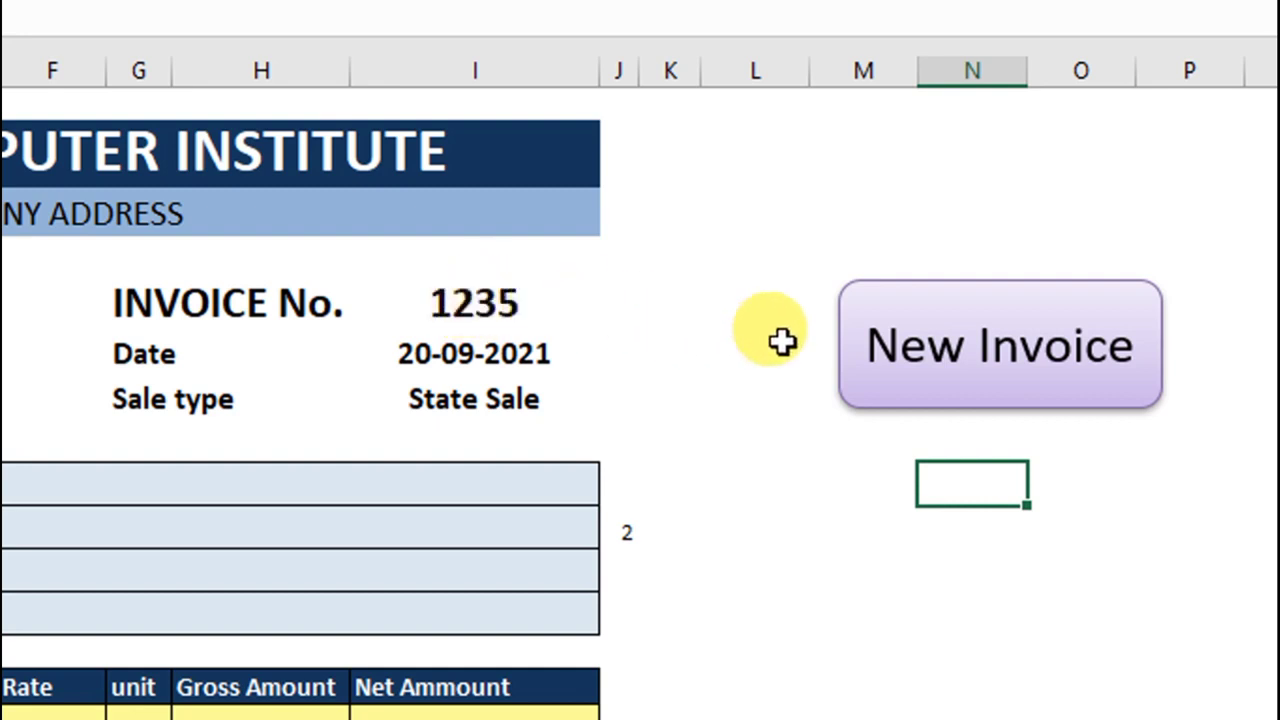
- Run New Invoice four times, raising the invoice number from 1235 to 1239
{"action": "left_click", "coordinate": [958, 372]}
{"action": "left_click", "coordinate": [958, 372]}
{"action": "left_click", "coordinate": [958, 372]}
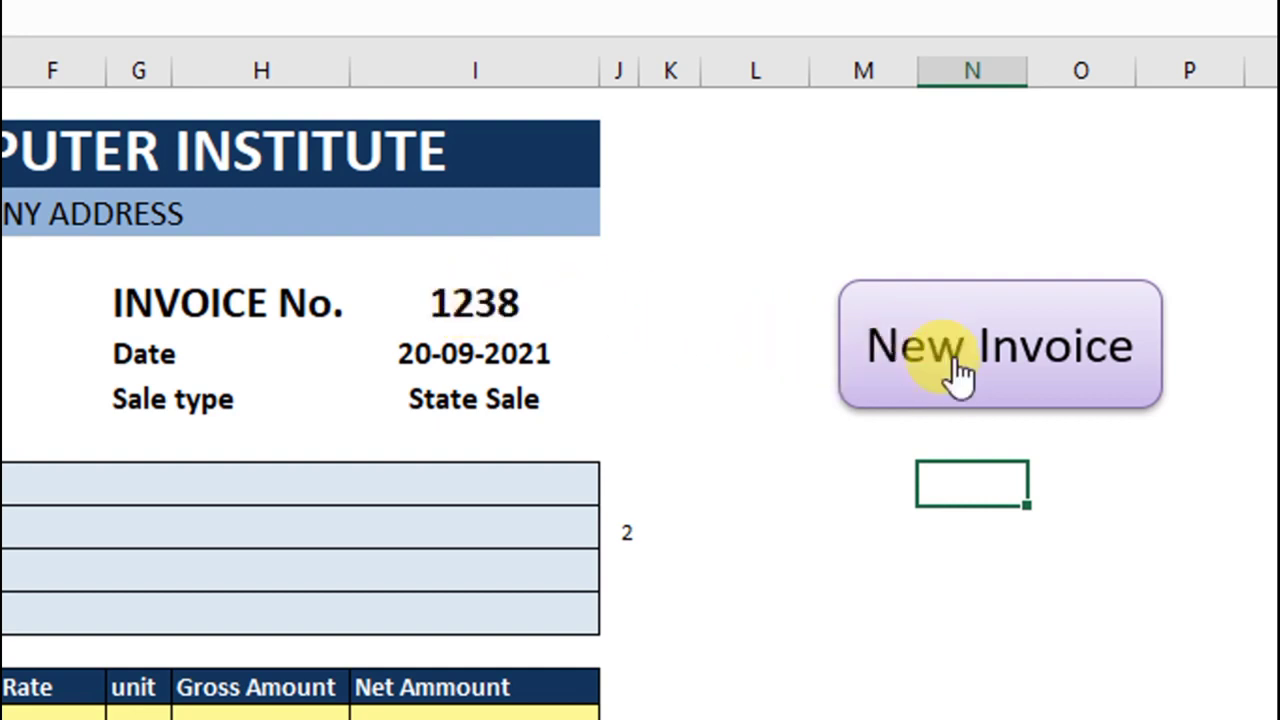
{"action": "left_click", "coordinate": [958, 372]}
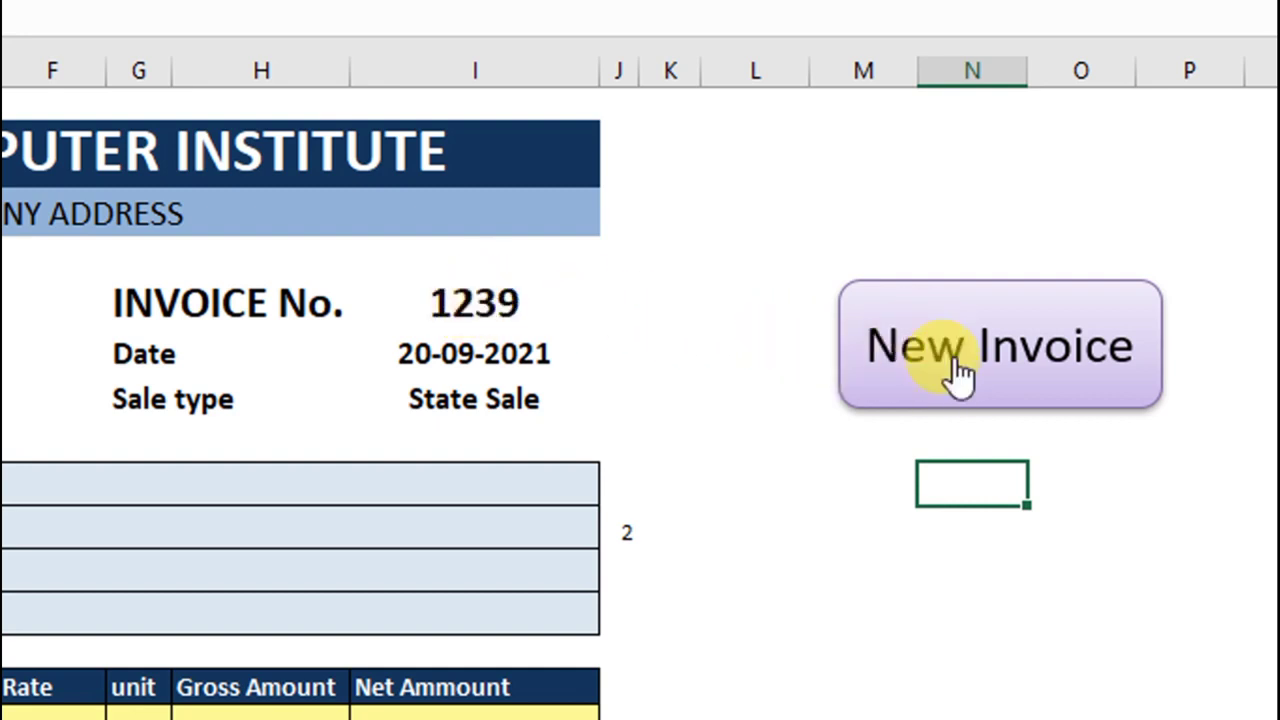
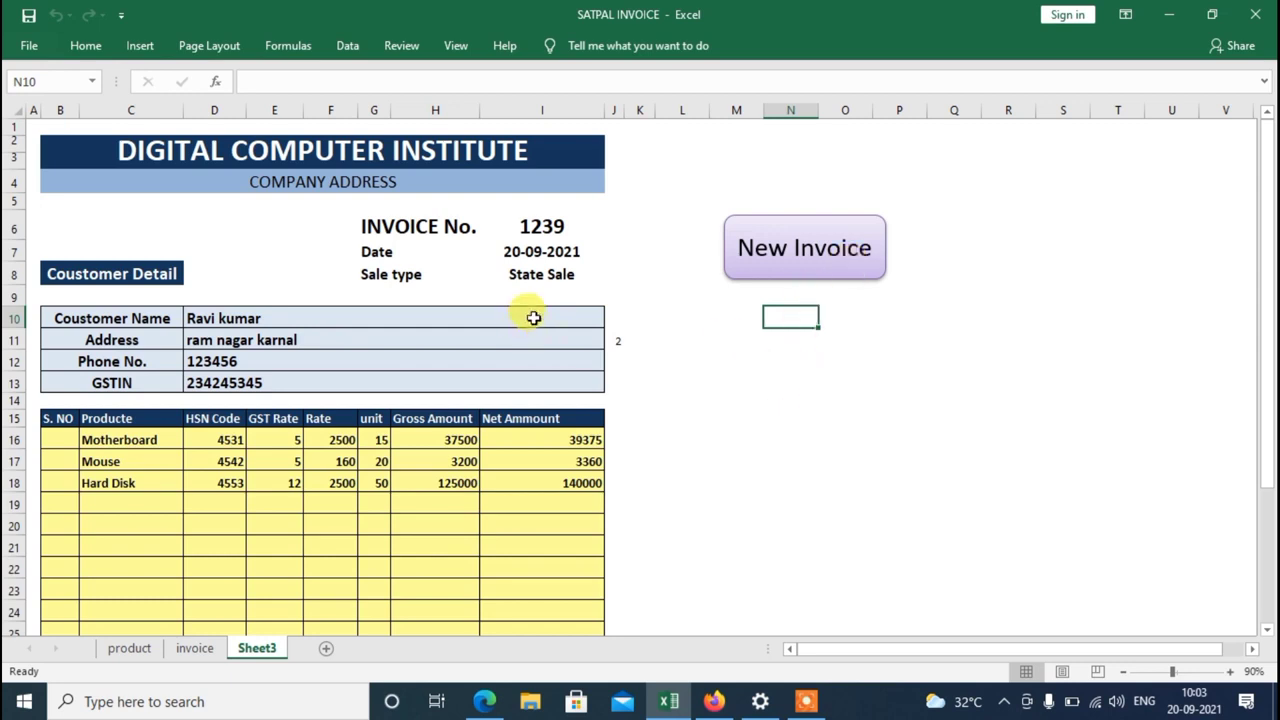
- Unmerge the customer detail cells D10:I13
{"action": "left_click", "coordinate": [216, 313]}
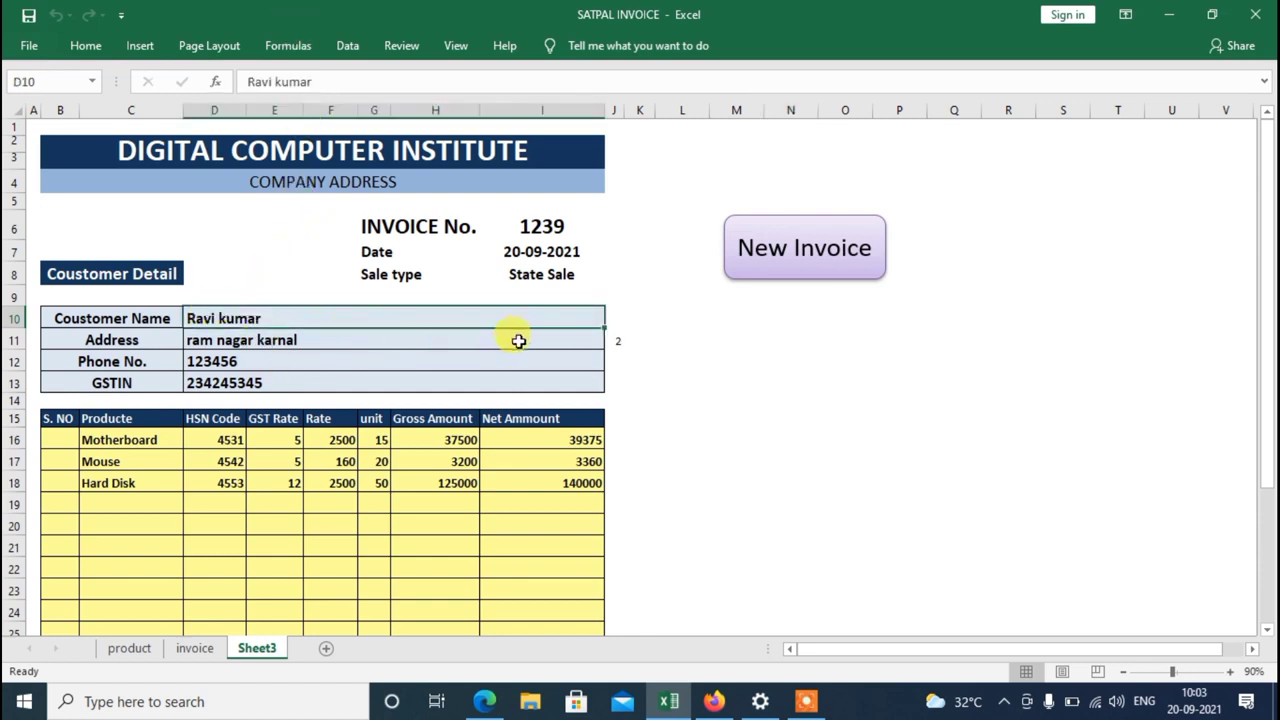
{"action": "left_click", "coordinate": [319, 343]}
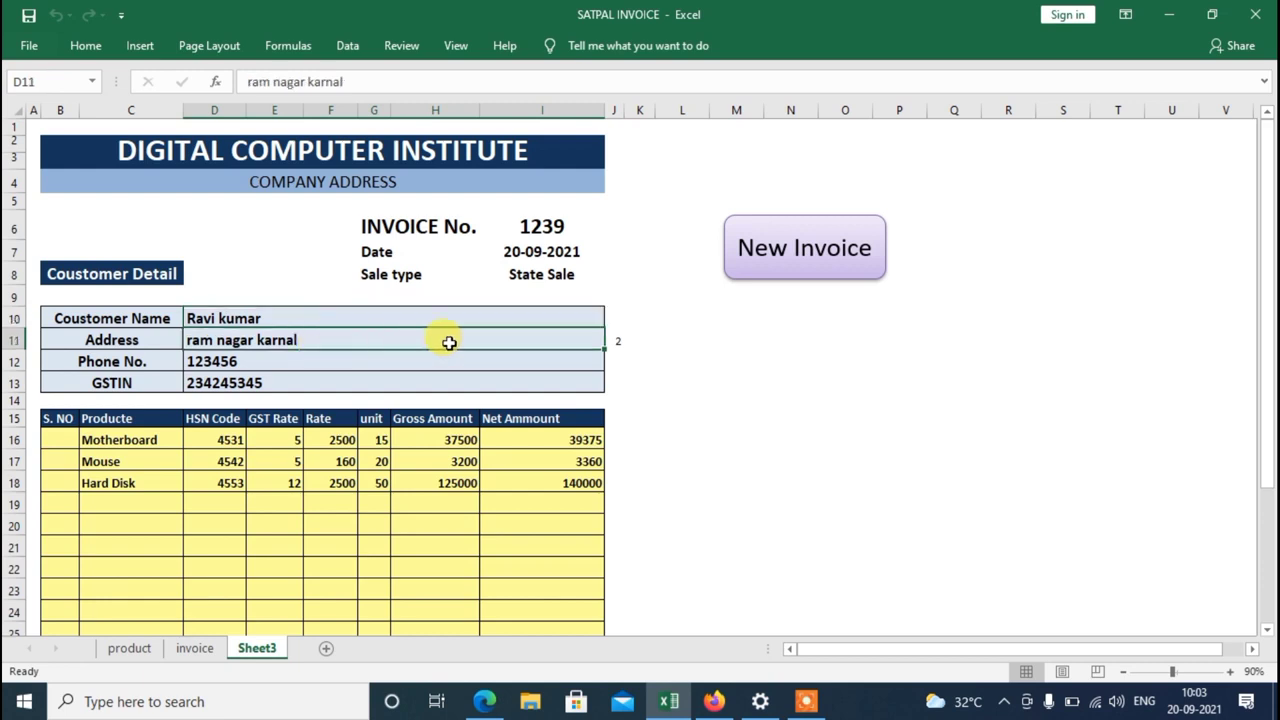
{"action": "left_click", "coordinate": [625, 344]}
{"action": "left_click_drag", "start_coordinate": [625, 345], "coordinate": [658, 368]}
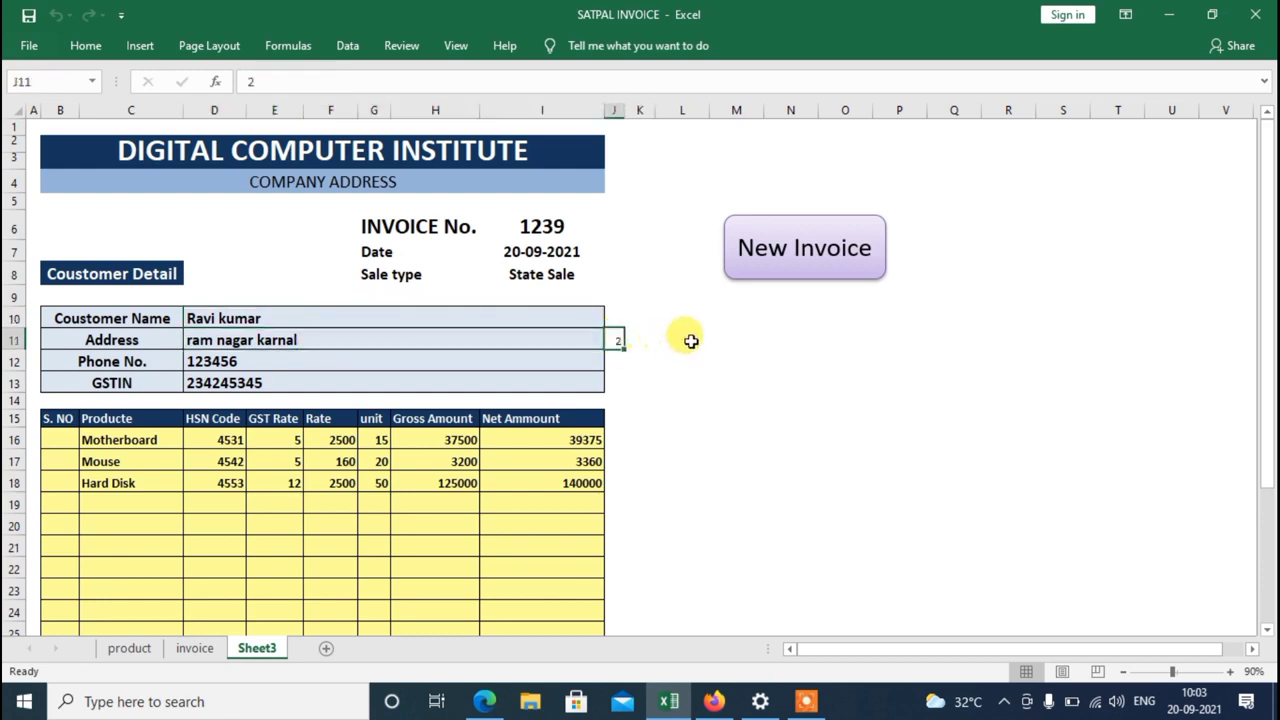
{"action": "left_click_drag", "start_coordinate": [200, 318], "coordinate": [300, 391]}
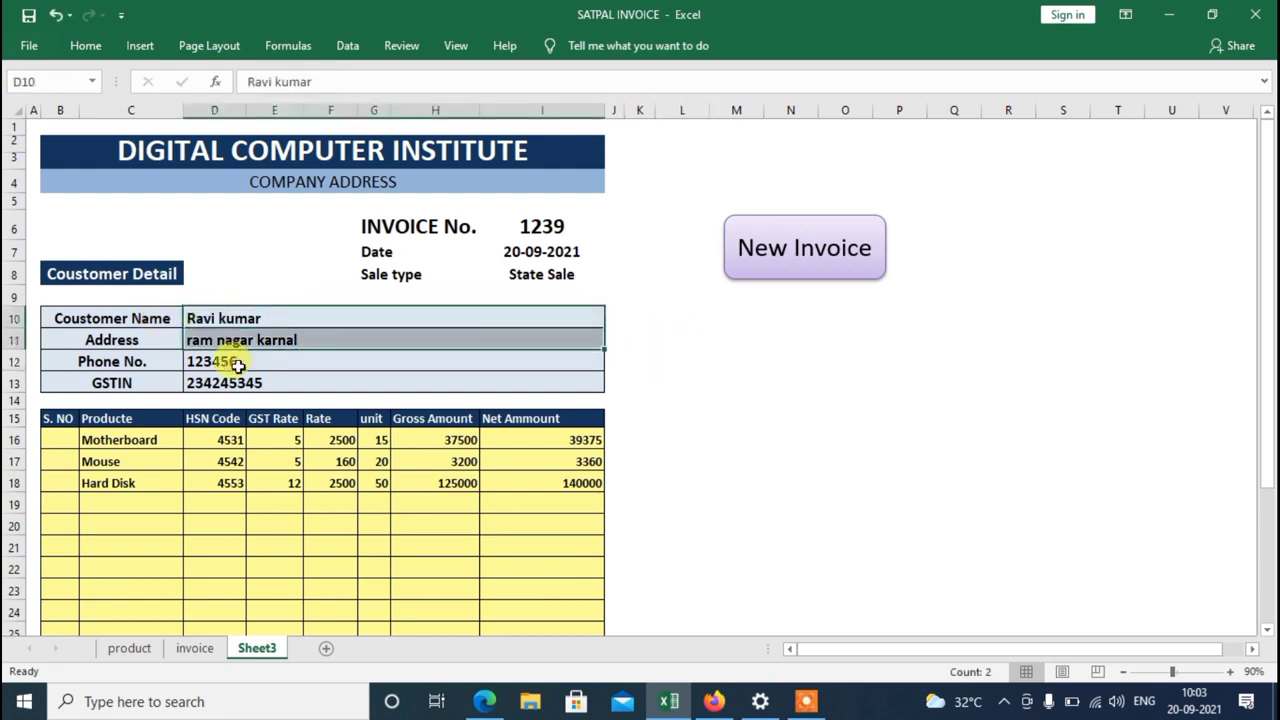
{"action": "left_click", "coordinate": [103, 47]}
{"action": "left_click", "coordinate": [597, 110]}
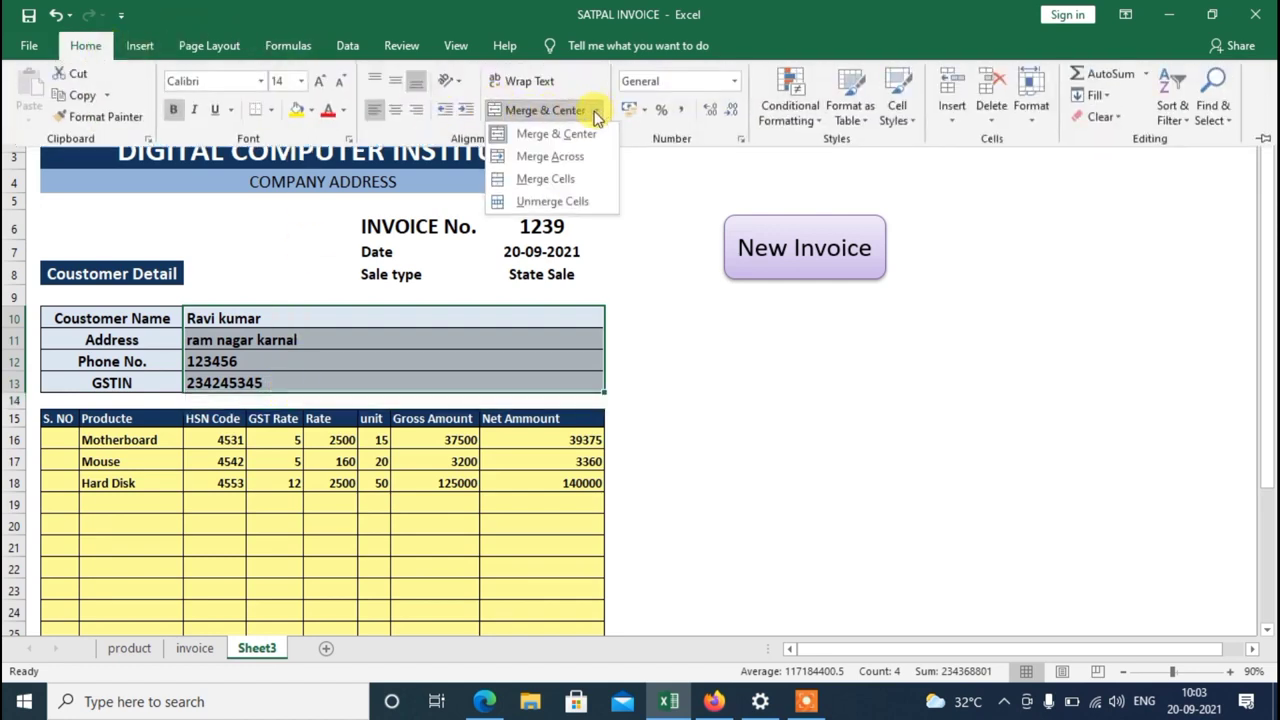
{"action": "left_click", "coordinate": [552, 201]}
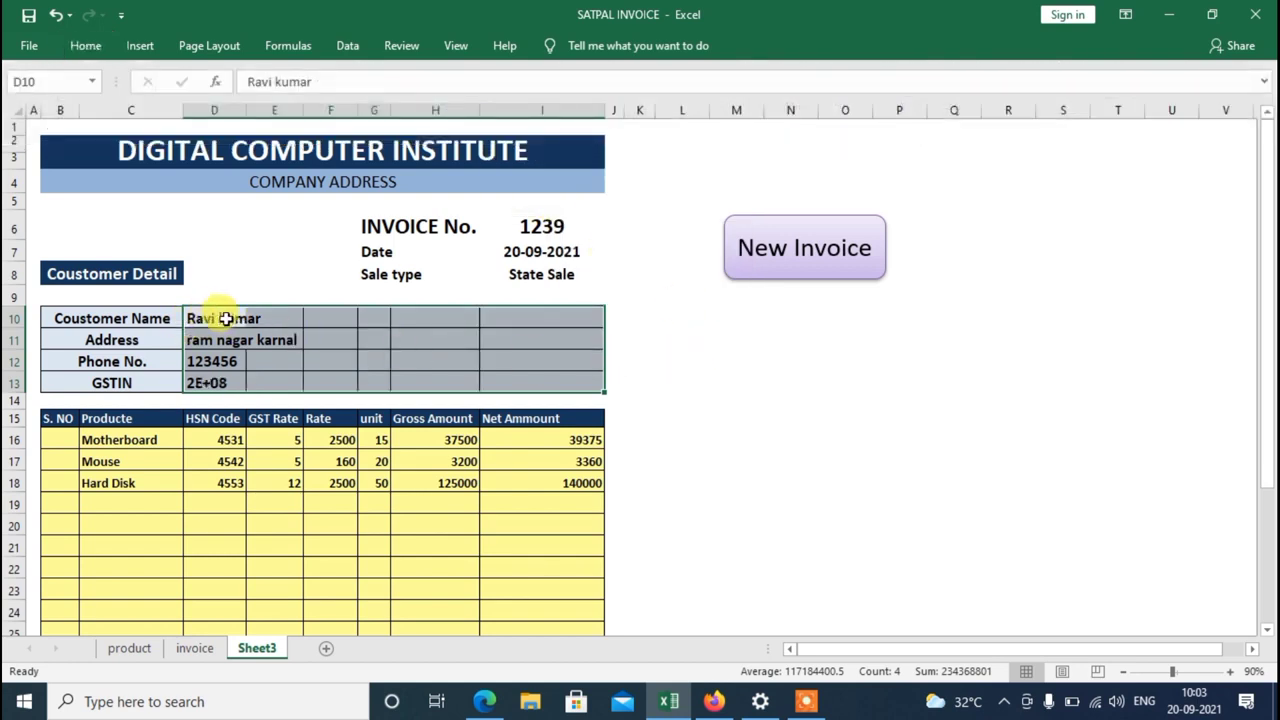
- Clear all borders from D10:I13, then give the block a single outside border
{"action": "mouse_move", "coordinate": [212, 320]}
{"action": "left_mouse_down"}
{"action": "mouse_move", "coordinate": [276, 352]}
{"action": "mouse_move", "coordinate": [531, 383]}
{"action": "left_mouse_up"}
{"action": "left_click", "coordinate": [90, 45]}
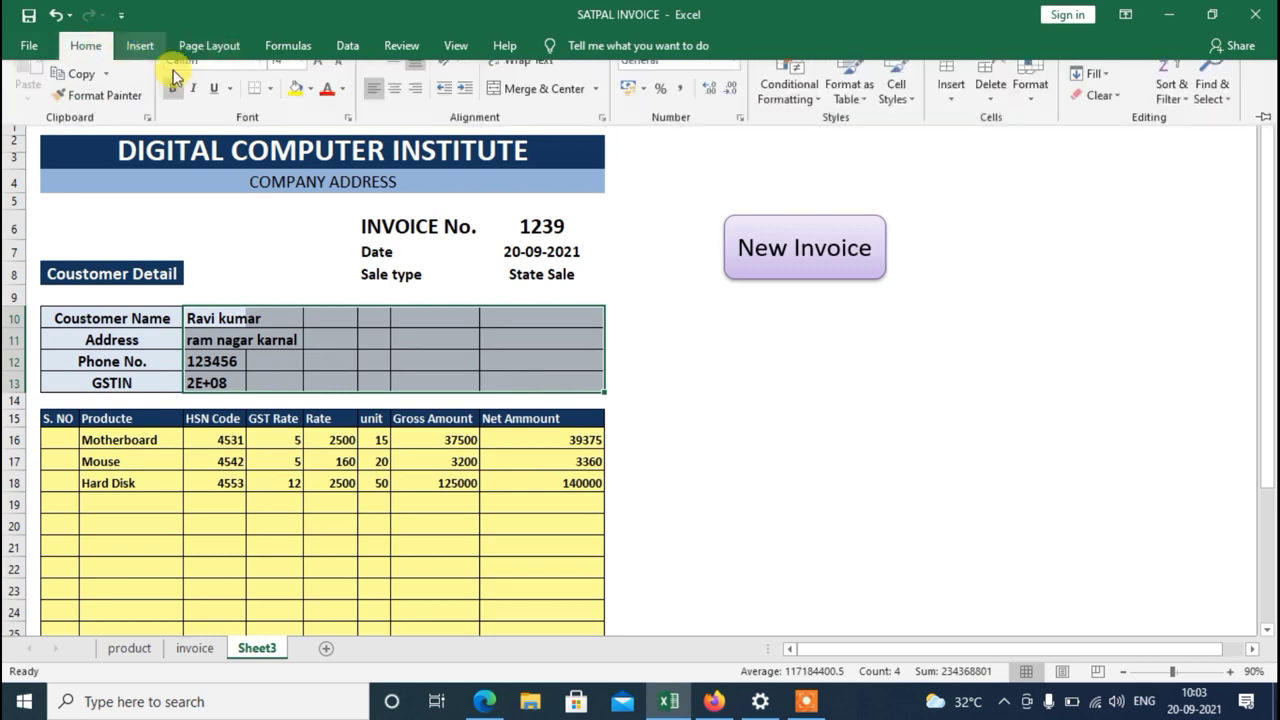
{"action": "left_click", "coordinate": [270, 110]}
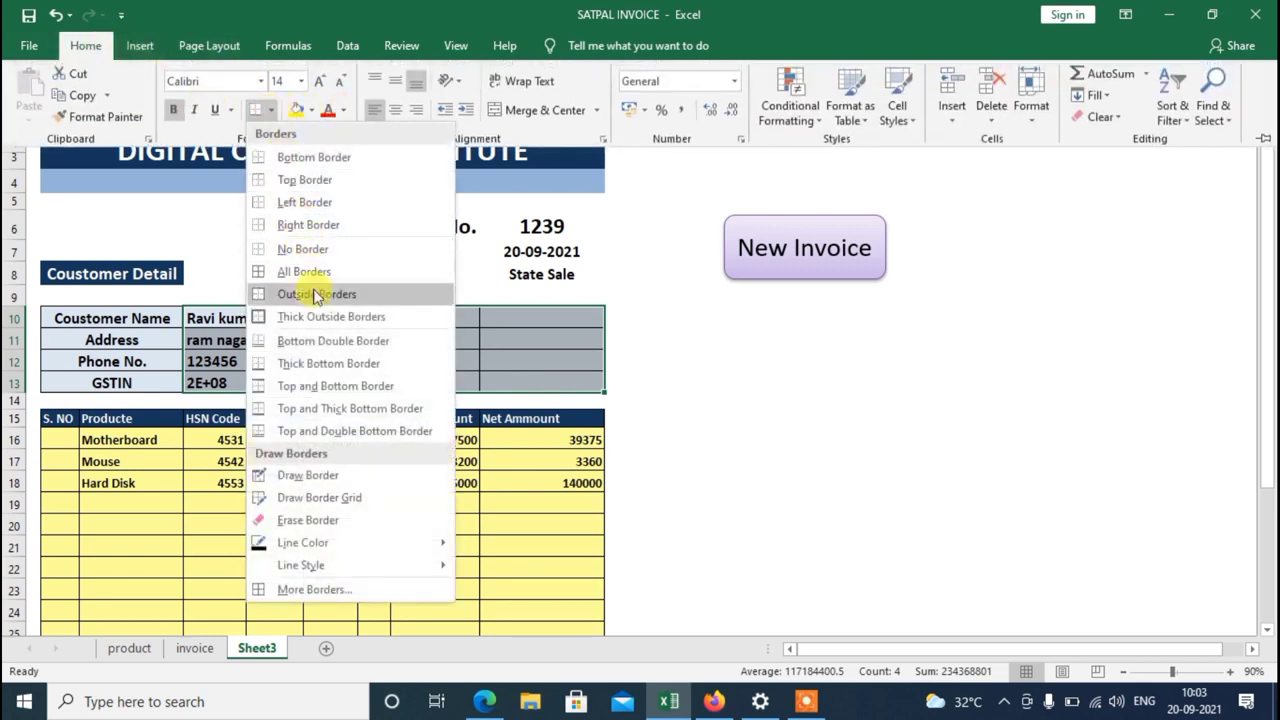
{"action": "left_click", "coordinate": [300, 294]}
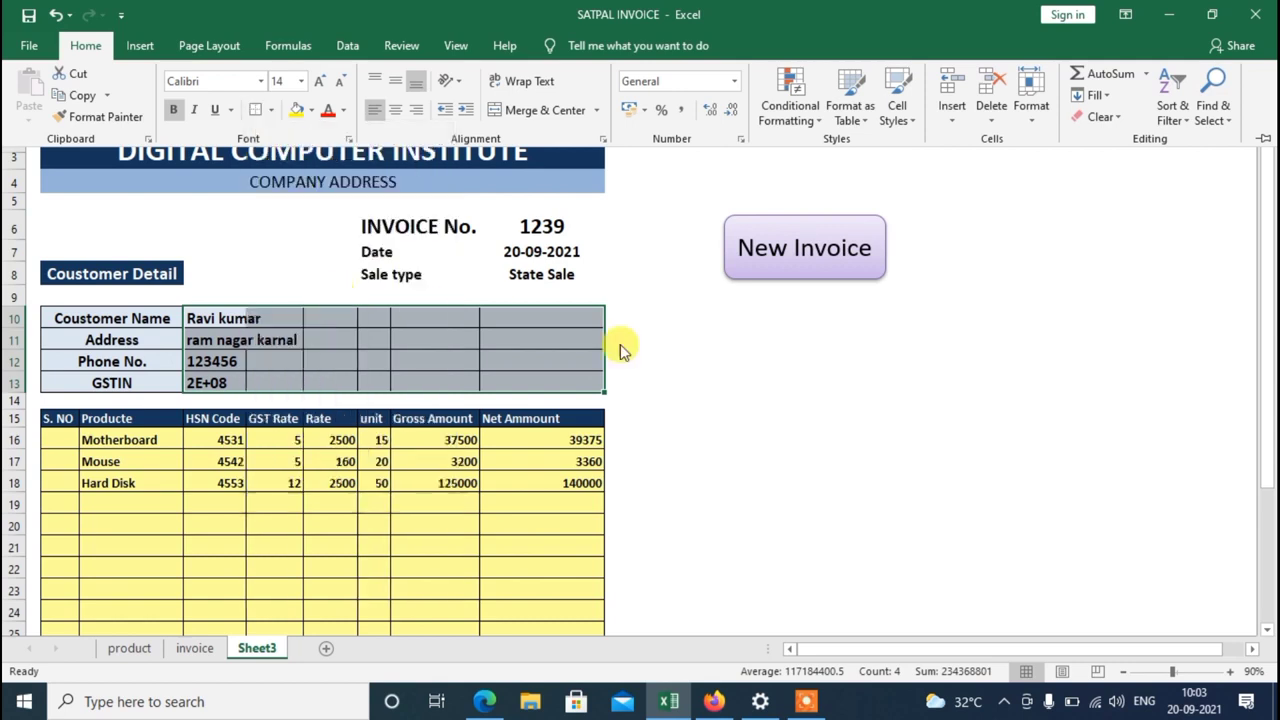
{"action": "left_click", "coordinate": [270, 110]}
{"action": "left_click", "coordinate": [298, 256]}
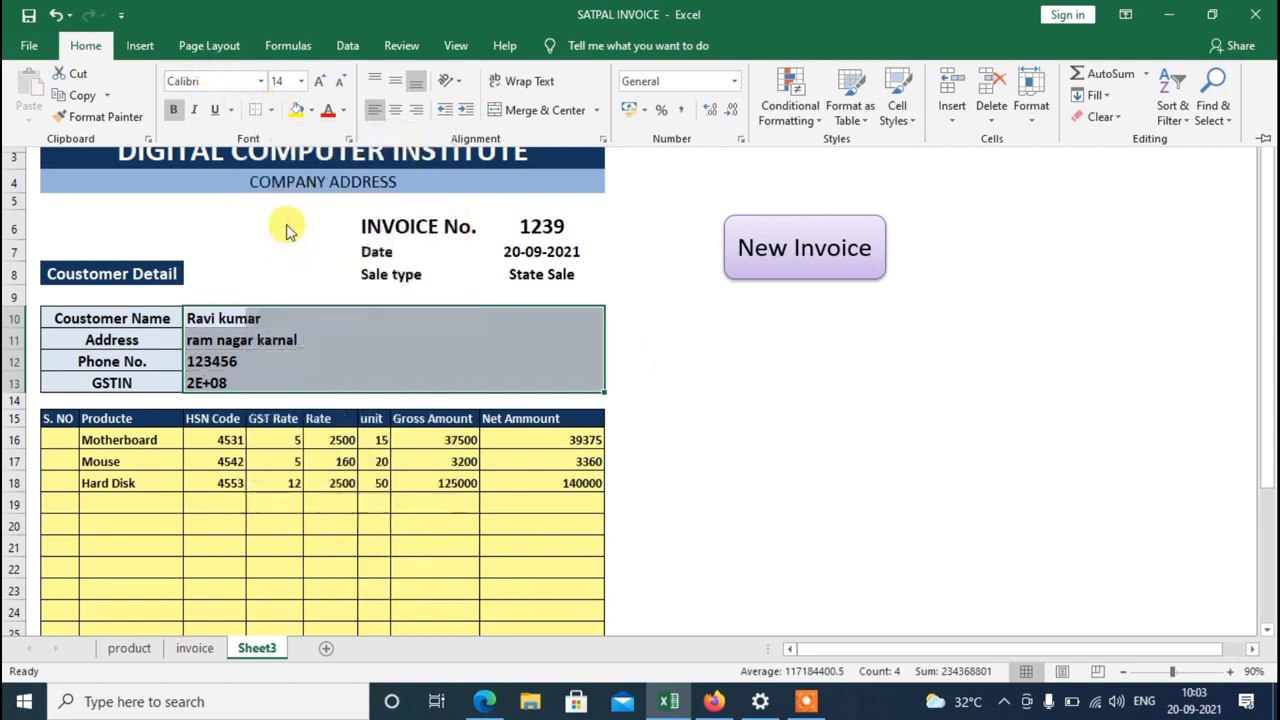
{"action": "left_click", "coordinate": [270, 110]}
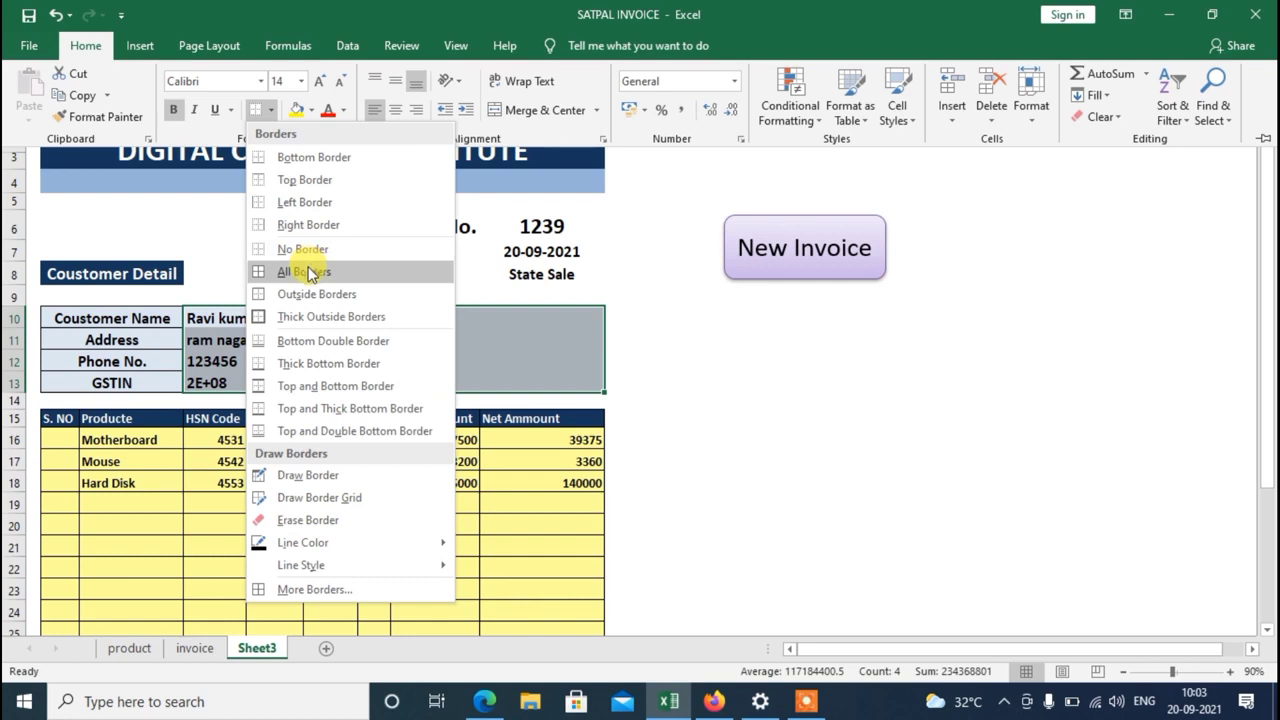
{"action": "left_click", "coordinate": [316, 293]}
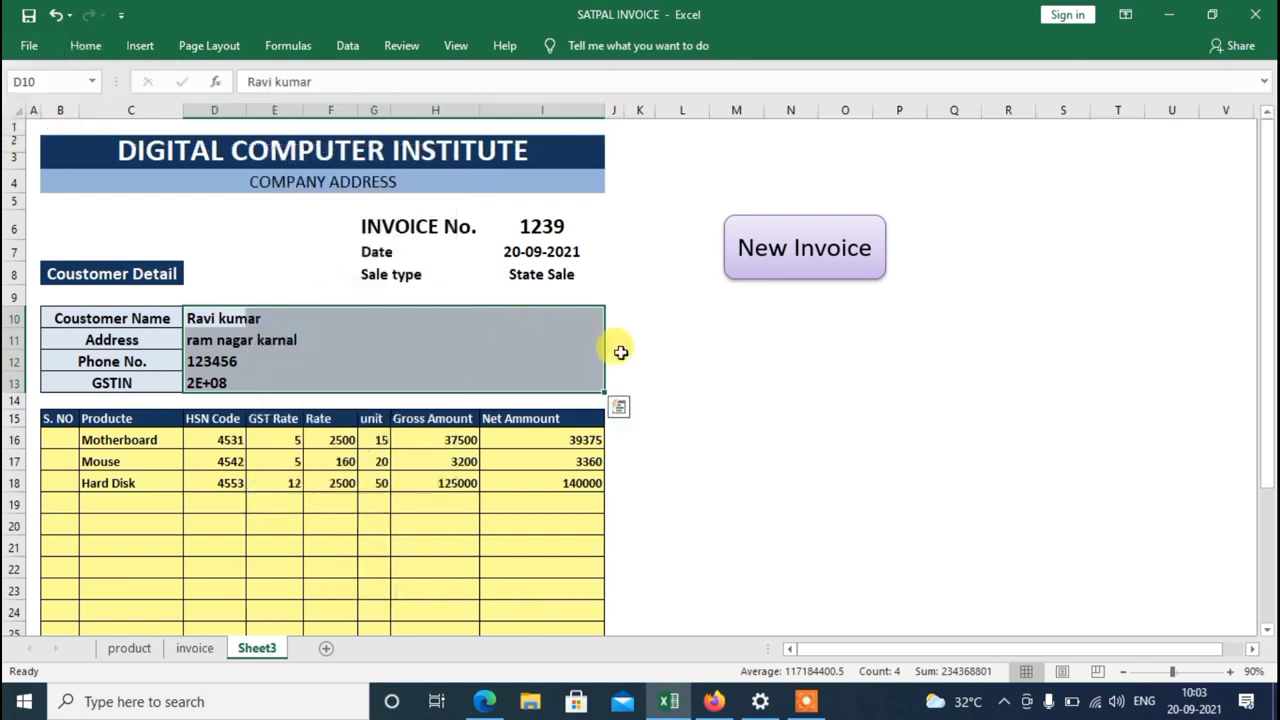
{"action": "left_click", "coordinate": [366, 336]}
- Apply outside borders to the customer name row D10:I10 and the address row D11:I11
{"action": "left_click_drag", "start_coordinate": [222, 319], "coordinate": [515, 318]}
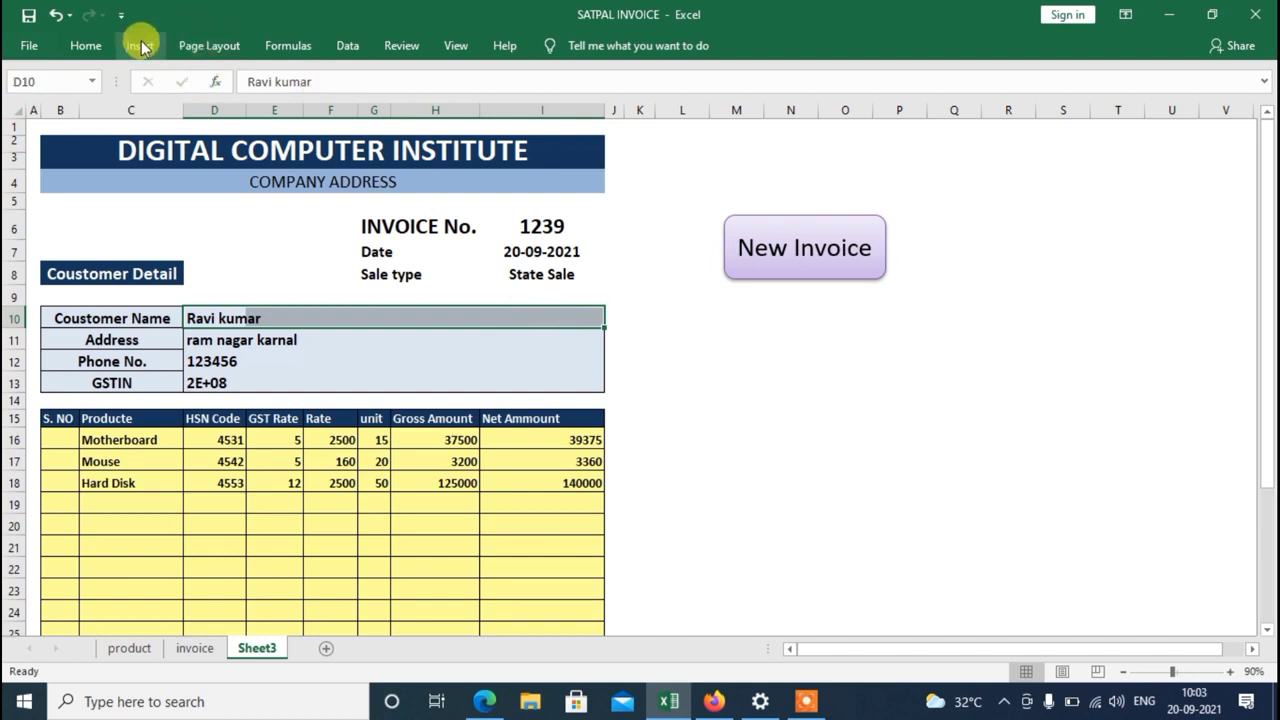
{"action": "left_click", "coordinate": [88, 46]}
{"action": "left_click", "coordinate": [273, 112]}
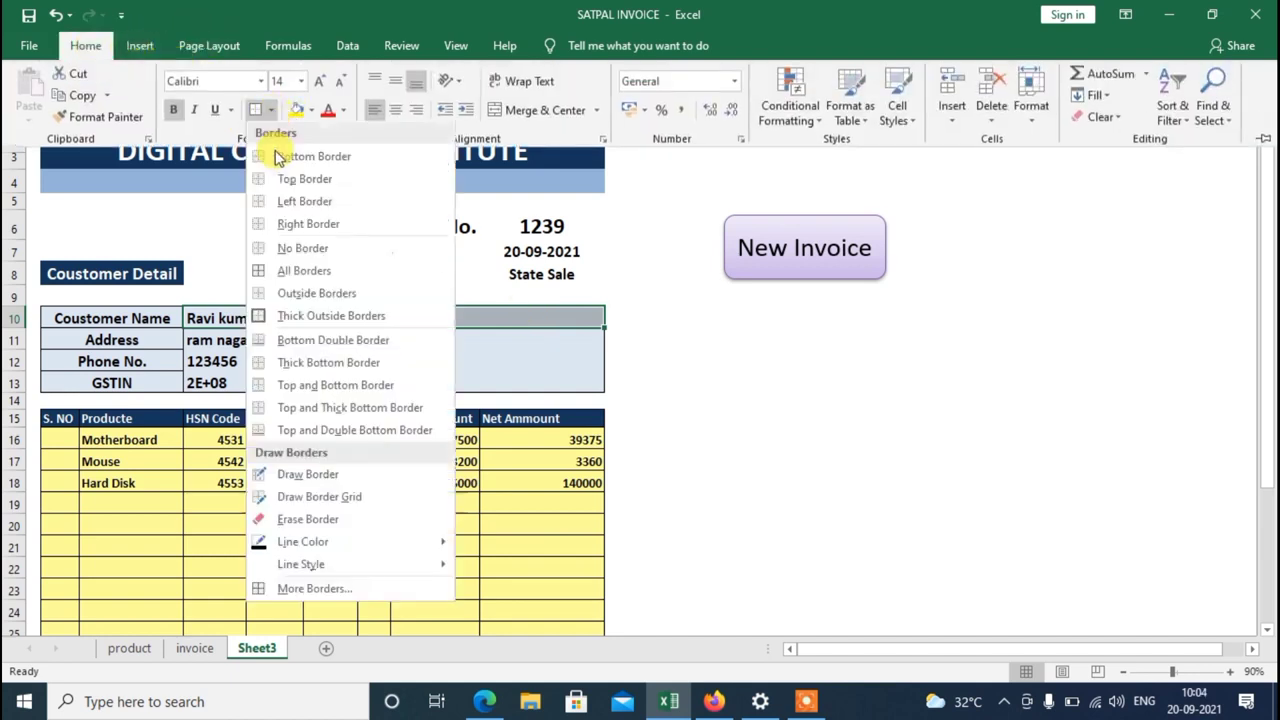
{"action": "left_click", "coordinate": [315, 294]}
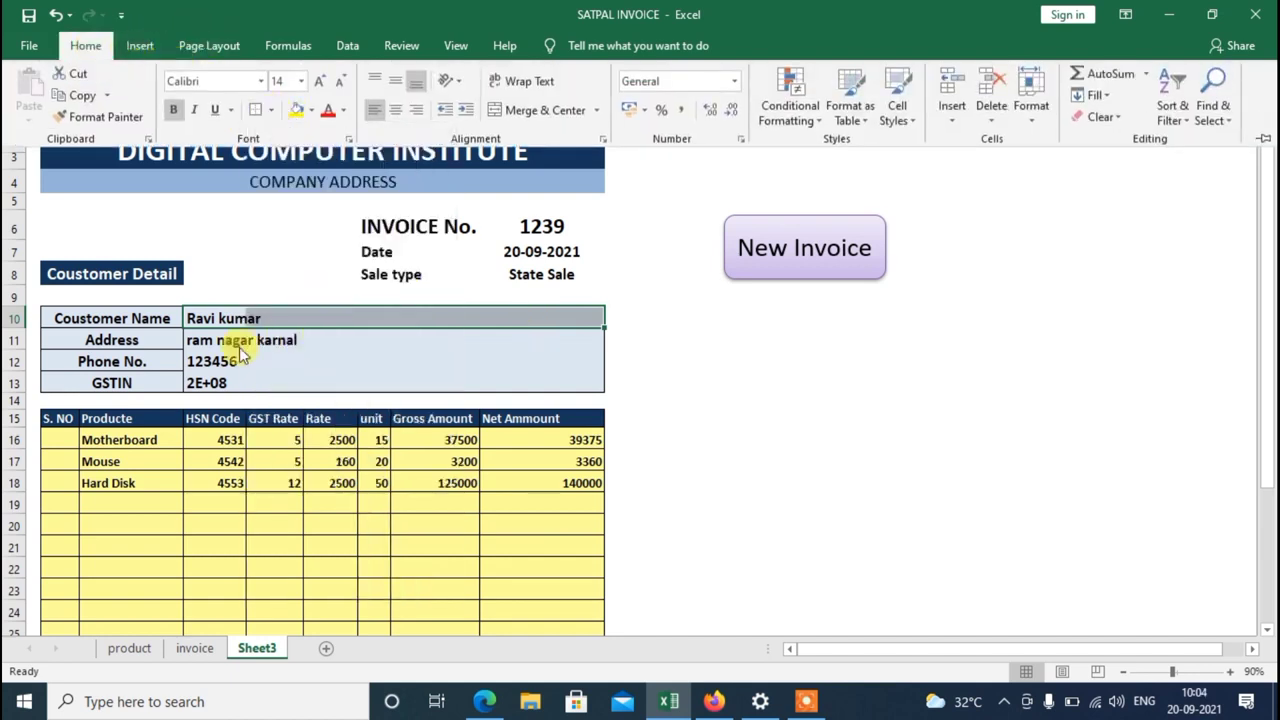
{"action": "left_click_drag", "start_coordinate": [194, 340], "coordinate": [536, 344]}
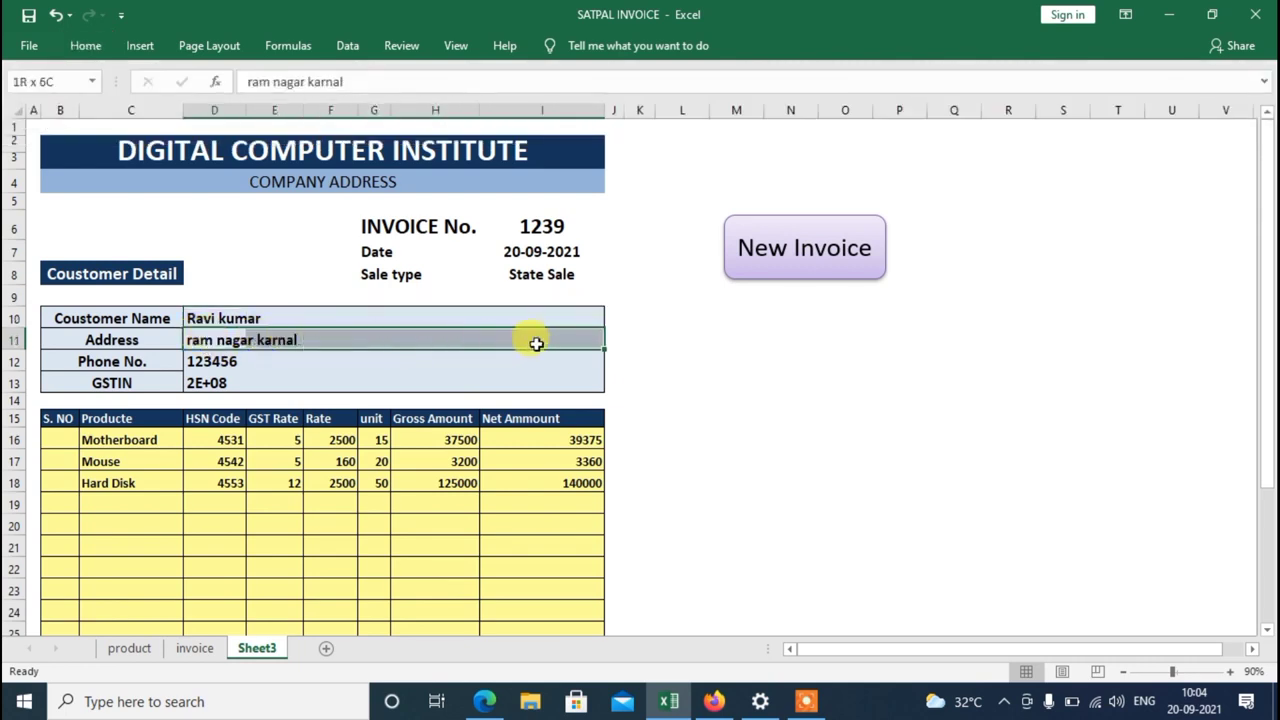
{"action": "left_click", "coordinate": [95, 46]}
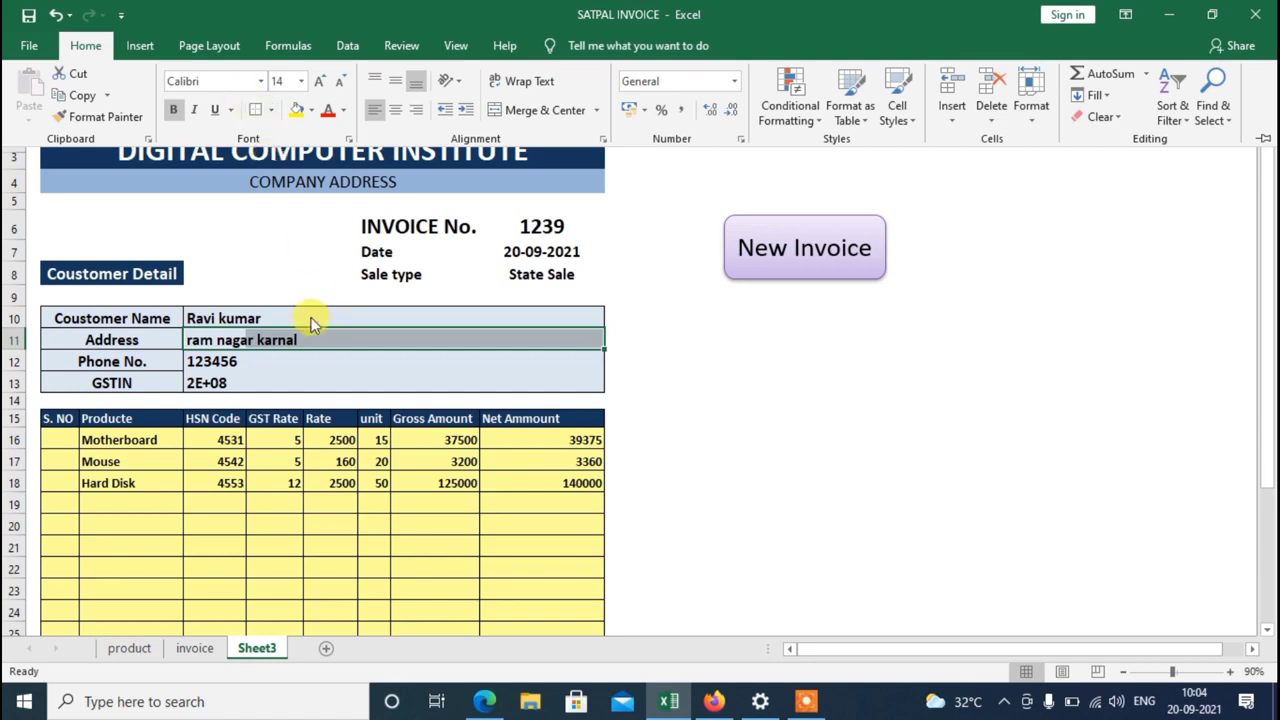
{"action": "left_click", "coordinate": [218, 366]}
- Apply outside borders to the phone row D12:I12 and the GSTIN row D13:I13
{"action": "left_click", "coordinate": [197, 361]}
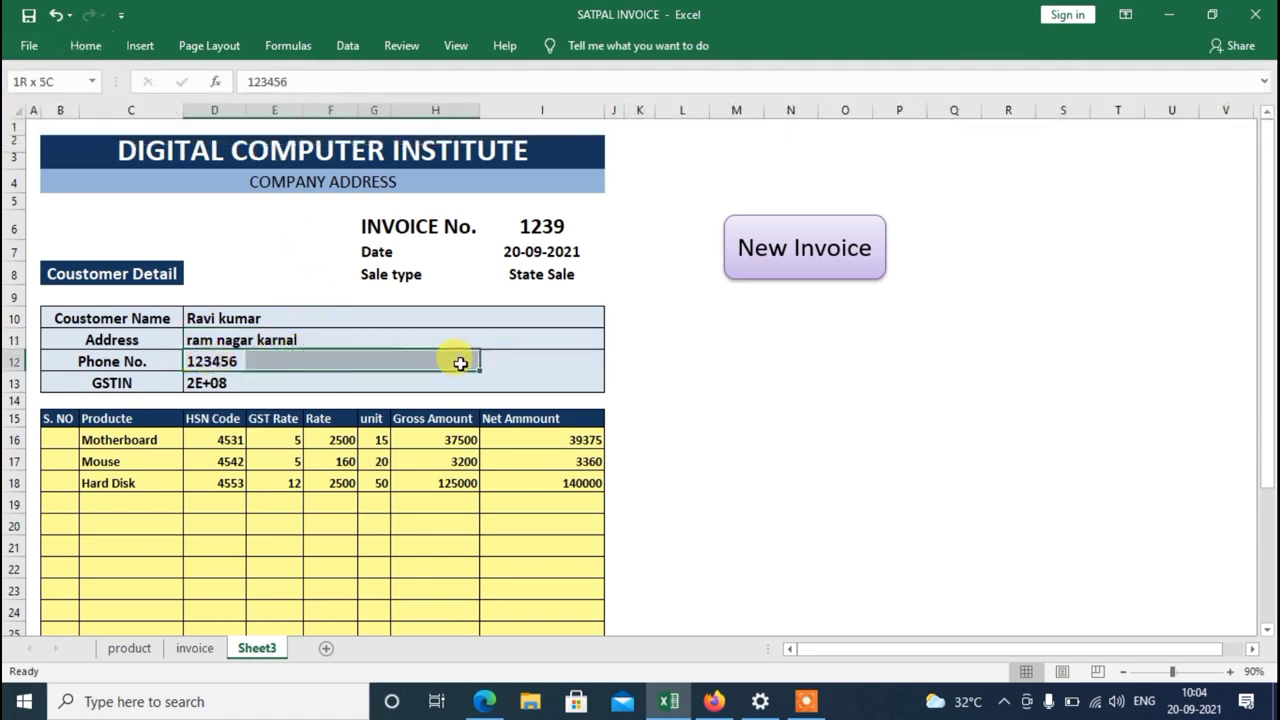
{"action": "left_click", "coordinate": [88, 45]}
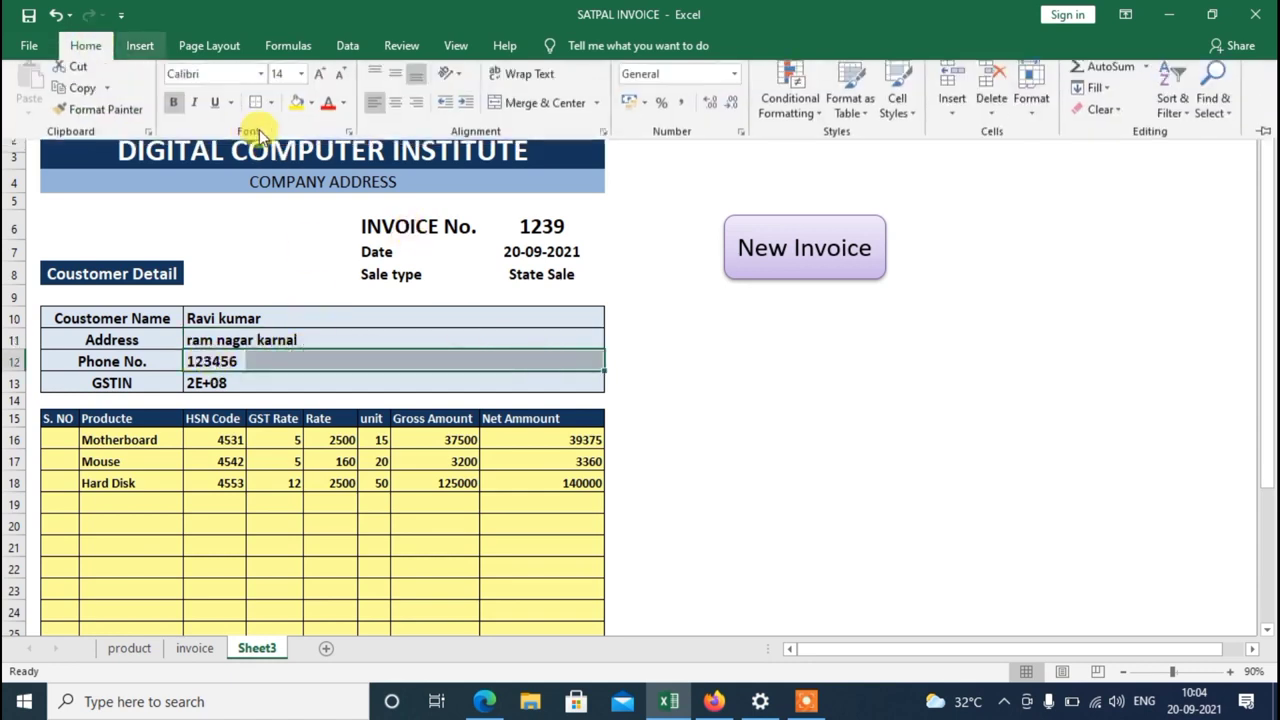
{"action": "left_click", "coordinate": [243, 385]}
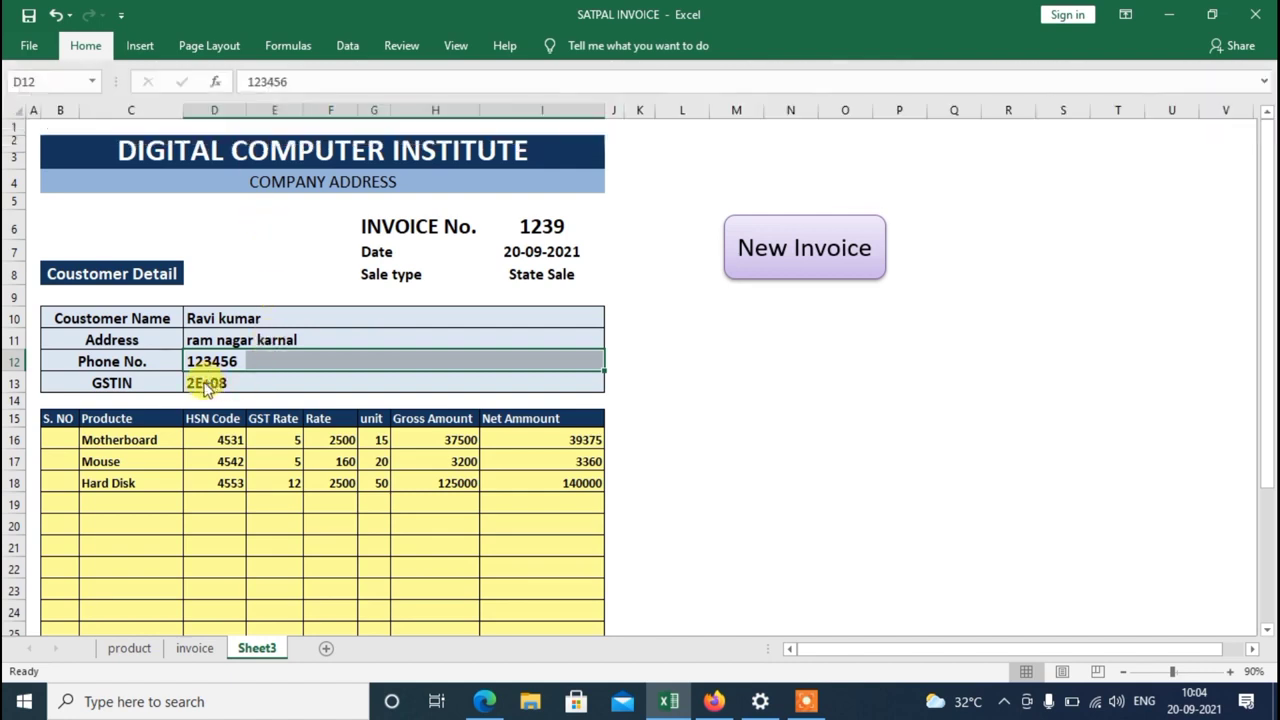
{"action": "left_click_drag", "start_coordinate": [245, 383], "coordinate": [528, 381]}
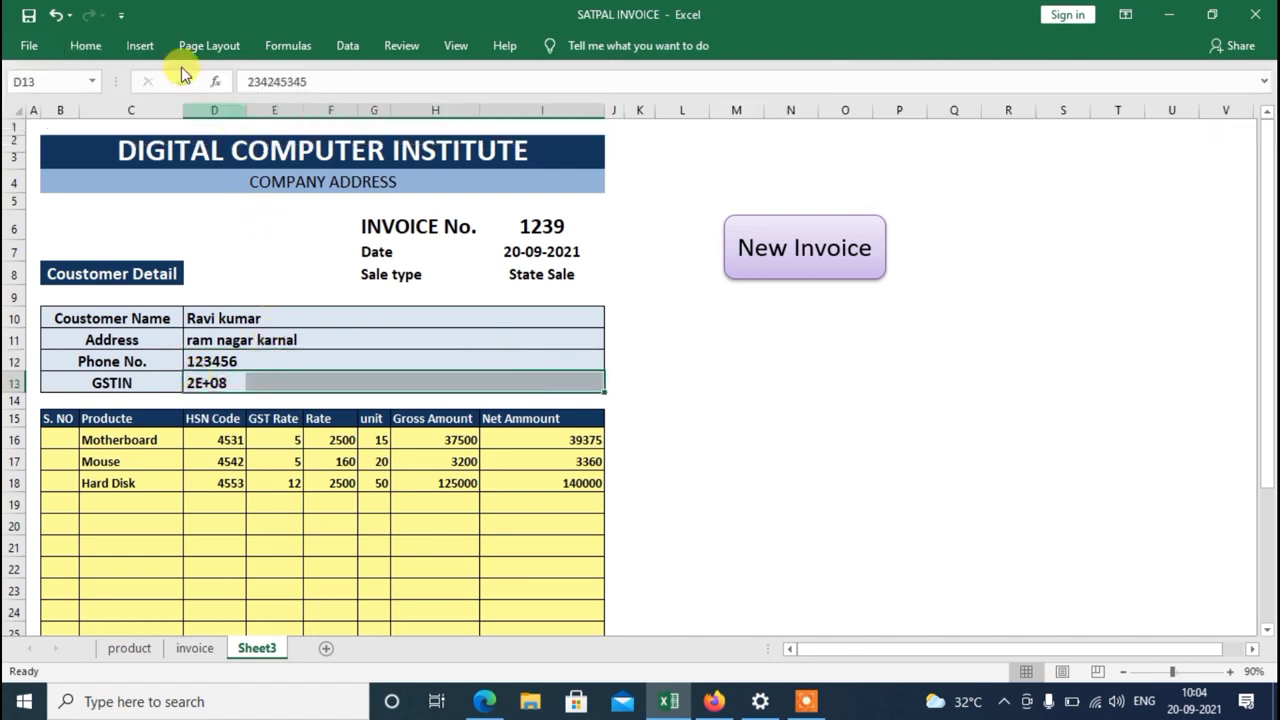
{"action": "left_click", "coordinate": [89, 44]}
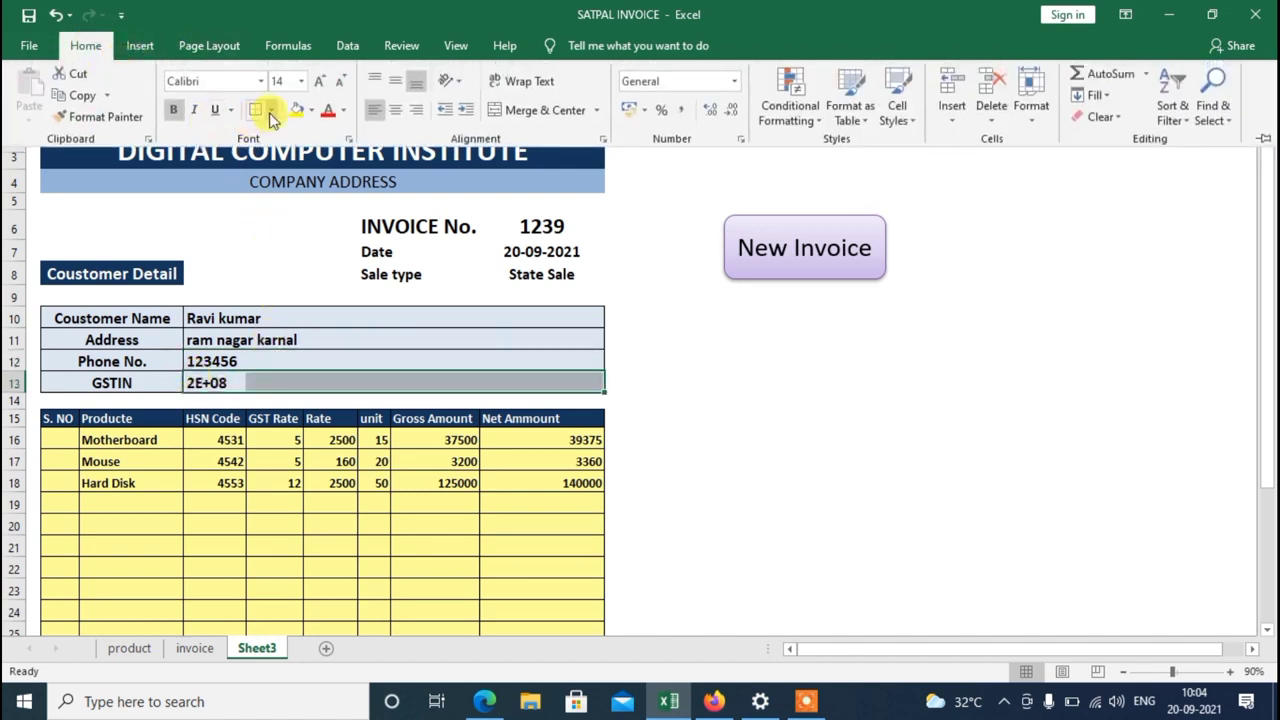
{"action": "left_click", "coordinate": [615, 355]}
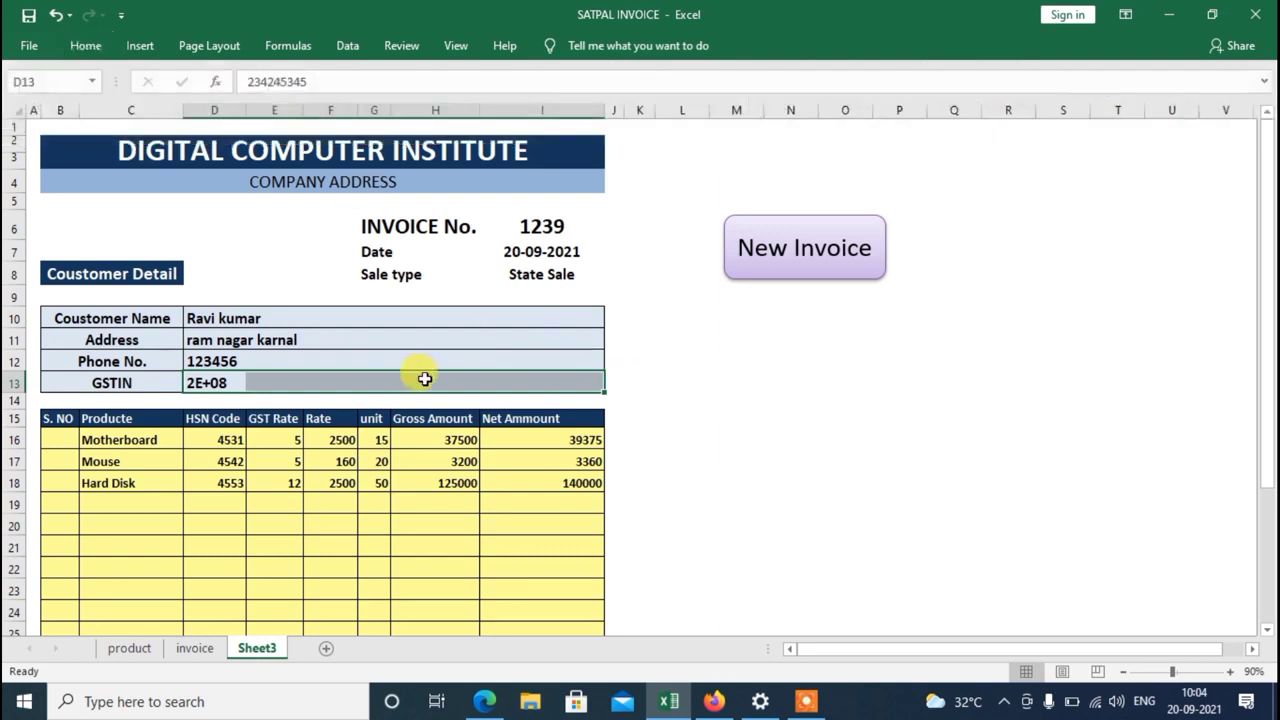
{"action": "left_click", "coordinate": [220, 382]}
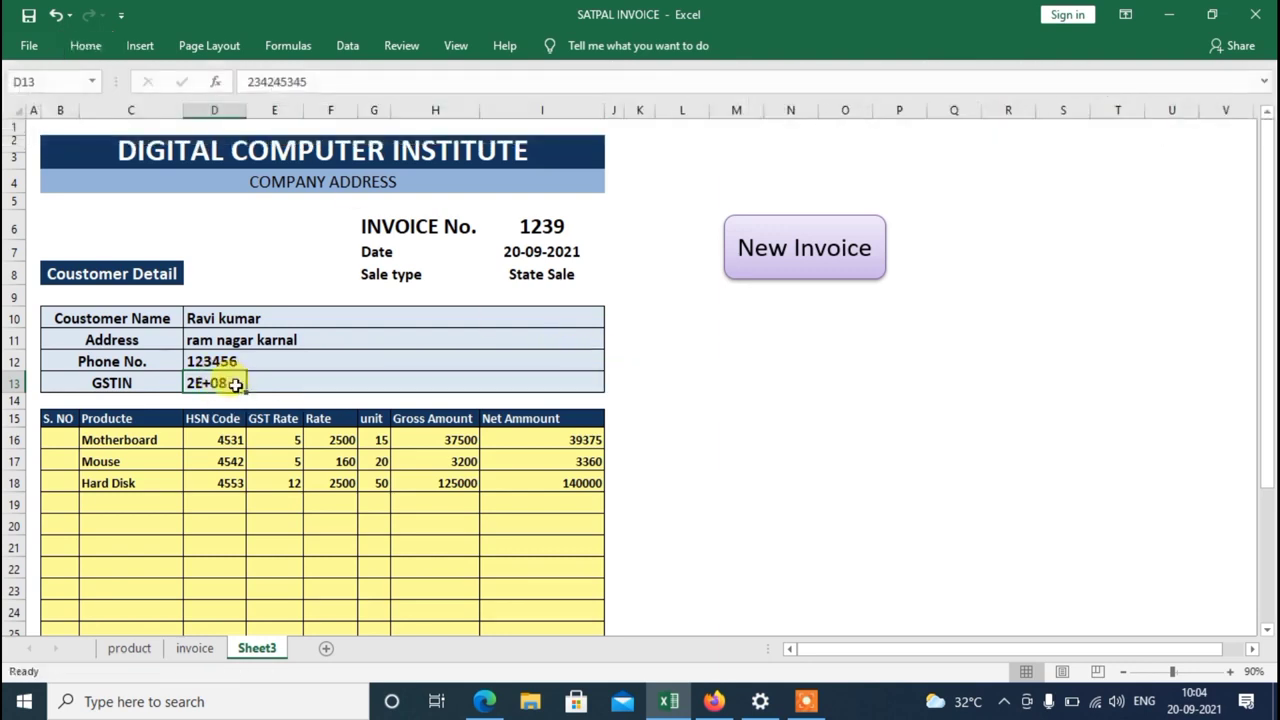
- Enter 23223 as the GSTIN in D13 and check that the customer details span D10:D13
{"action": "type", "text": "2322"}
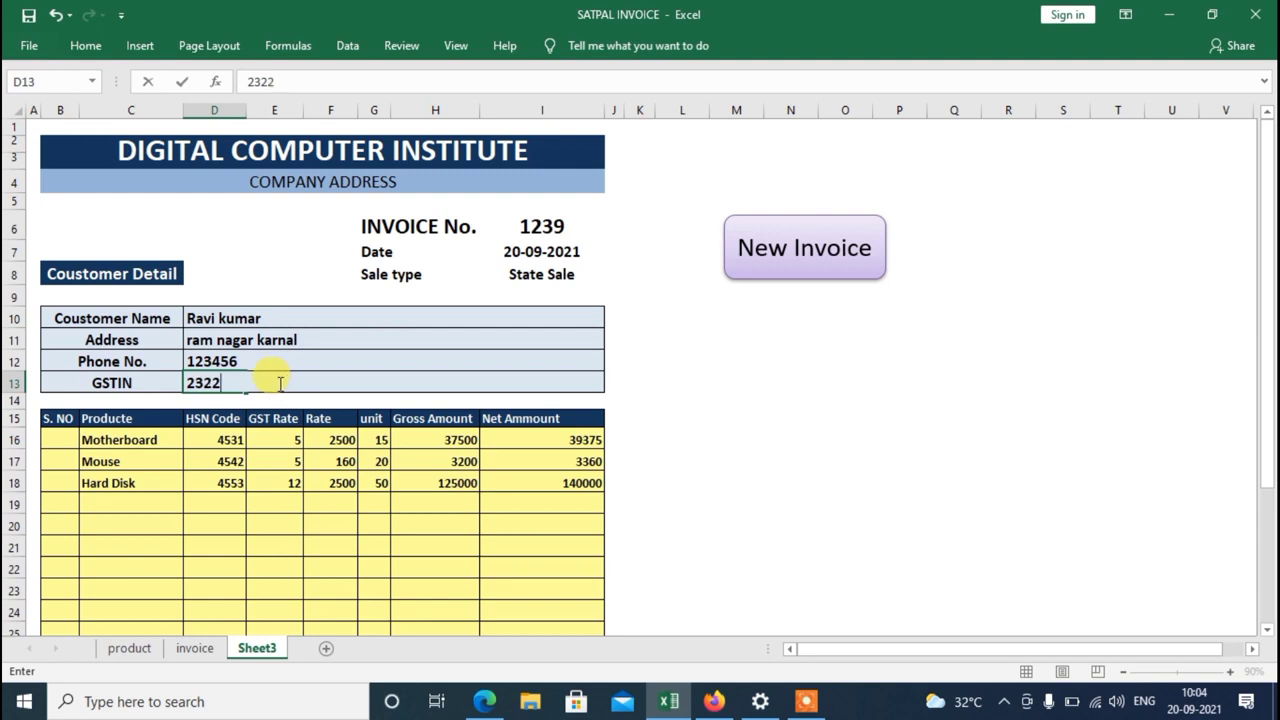
{"action": "type", "text": "3"}
{"action": "left_click", "coordinate": [663, 376]}
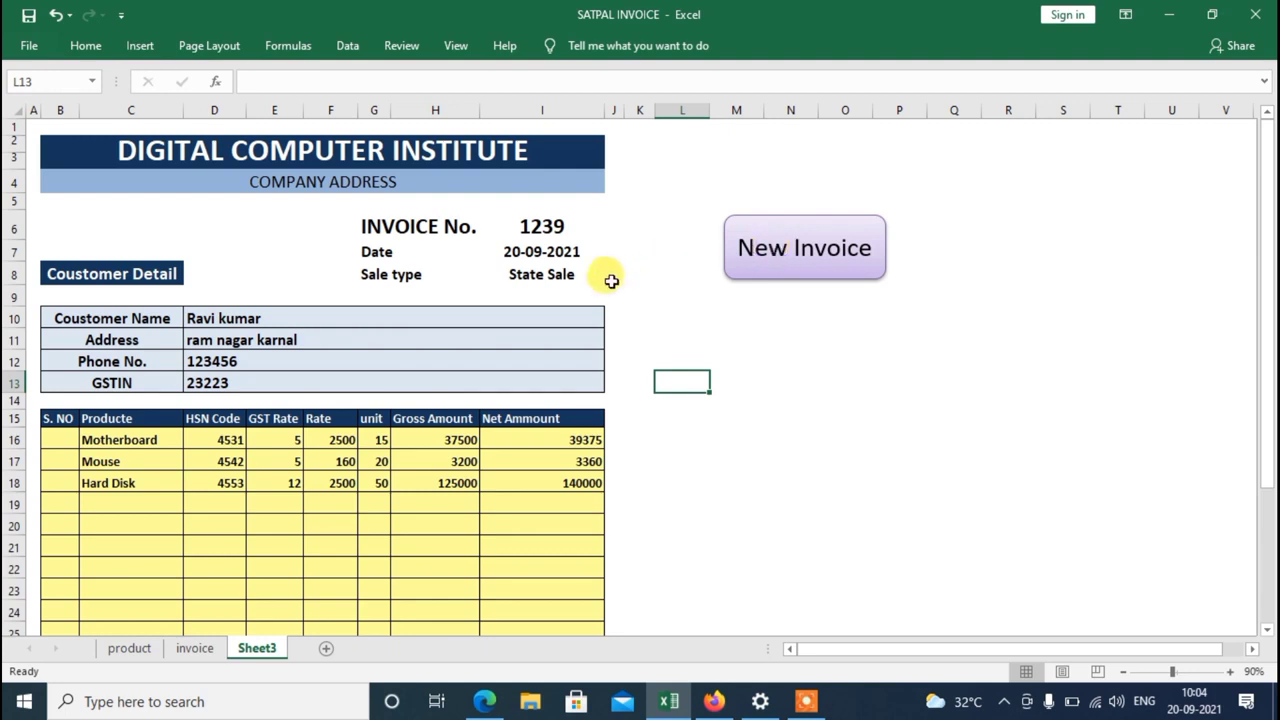
{"action": "left_click", "coordinate": [215, 317]}
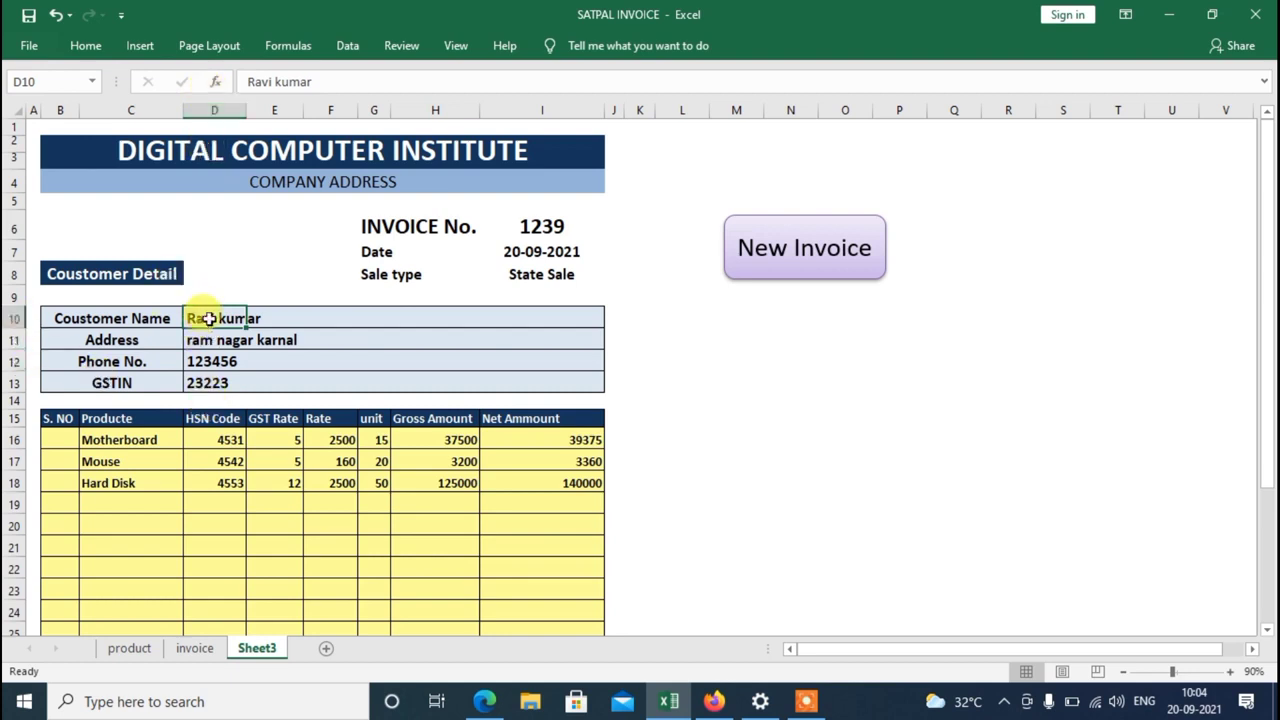
{"action": "left_click_drag", "start_coordinate": [208, 318], "coordinate": [210, 385]}
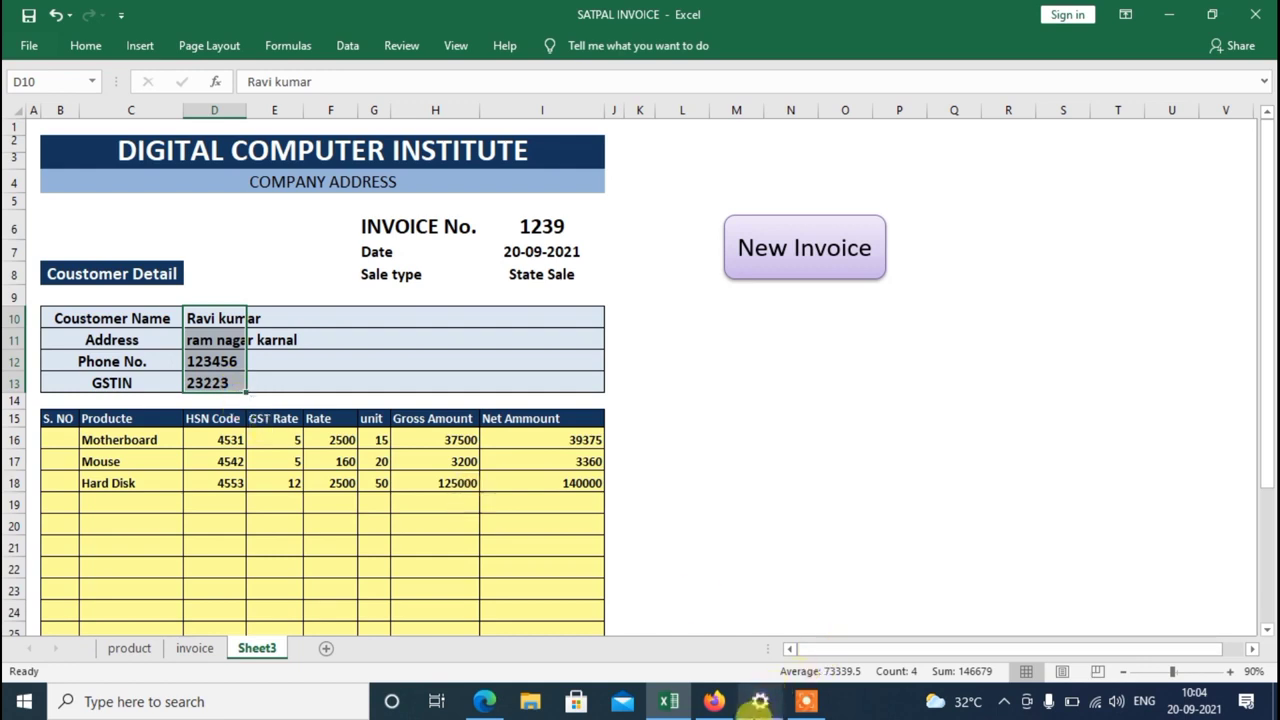
{"action": "left_click", "coordinate": [733, 563]}
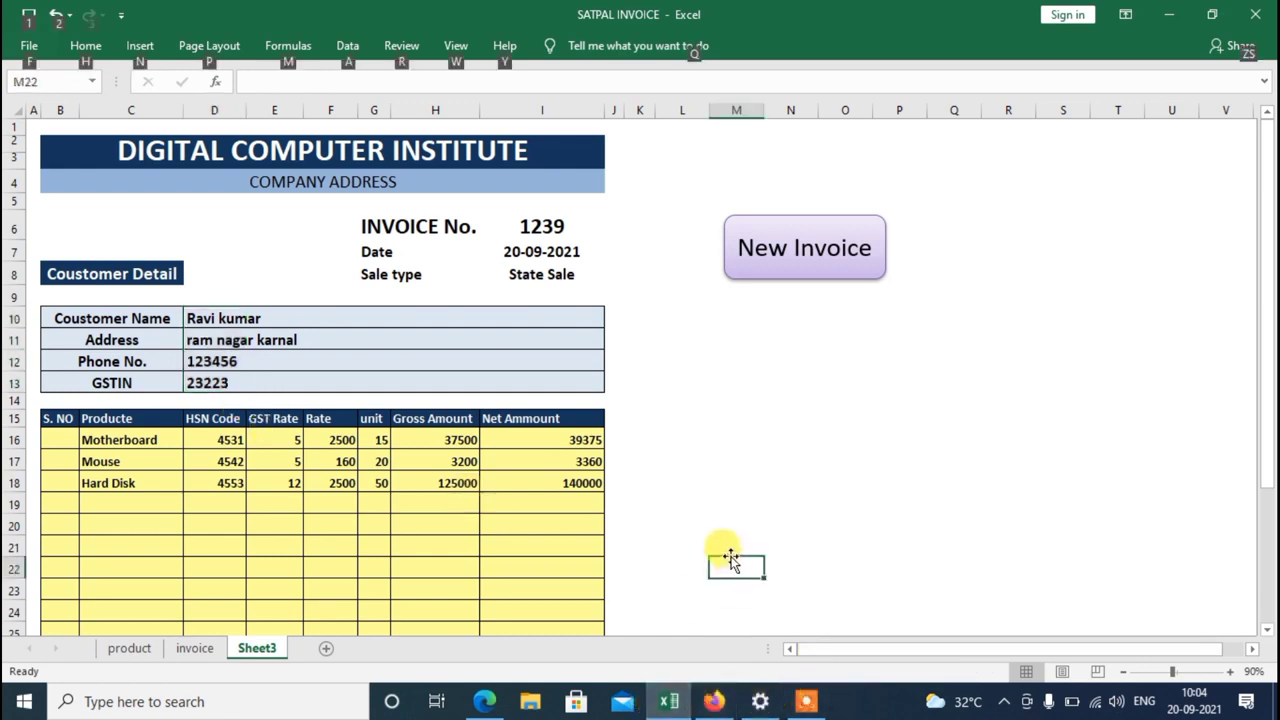
{"action": "key", "text": "alt+F11"}
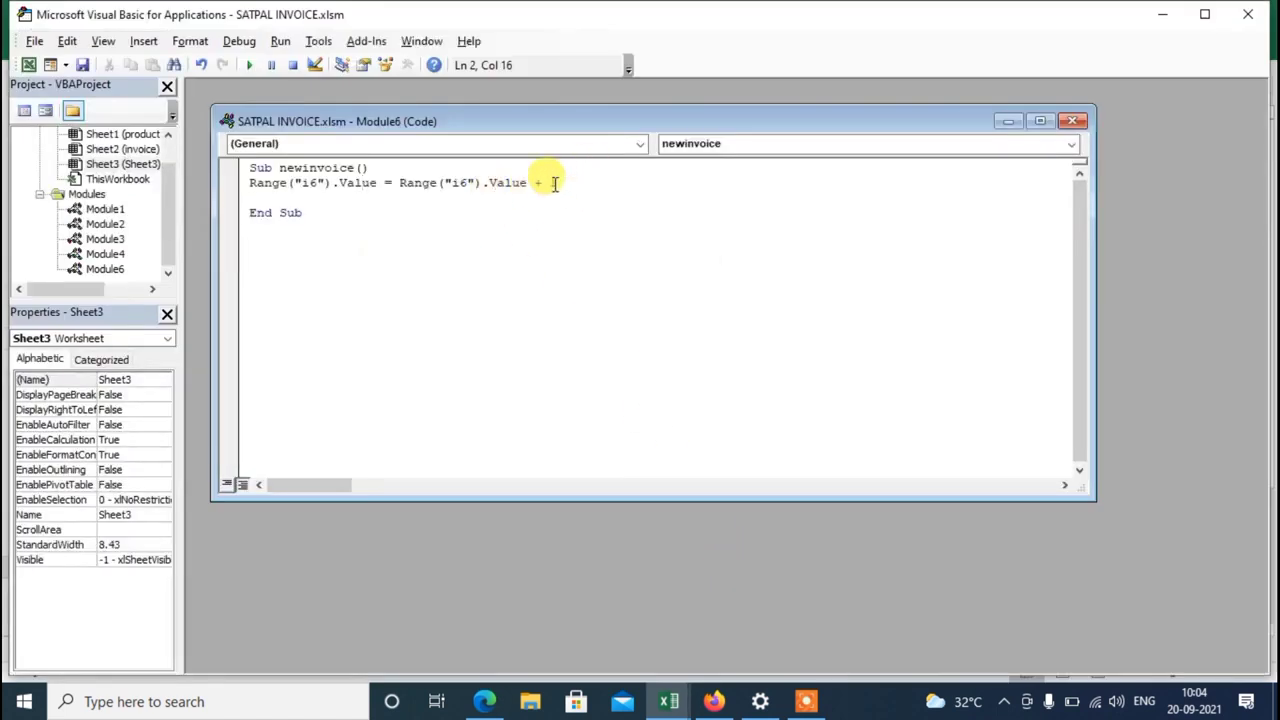
- Add Range("d10:d13").ClearContents below the I6 increment line in newinvoice, then return to Excel
{"action": "left_click", "coordinate": [566, 183]}
{"action": "key", "text": "Return"}
{"action": "type", "text": "range"}
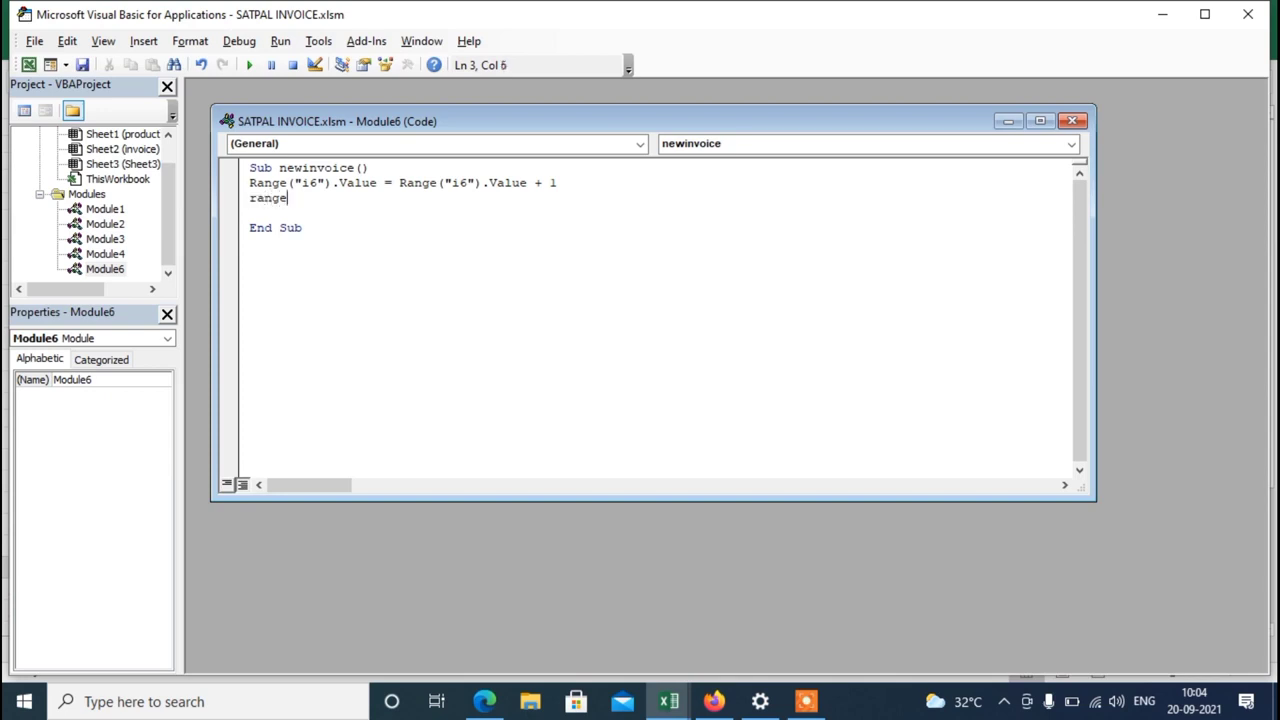
{"action": "type", "text": "("}
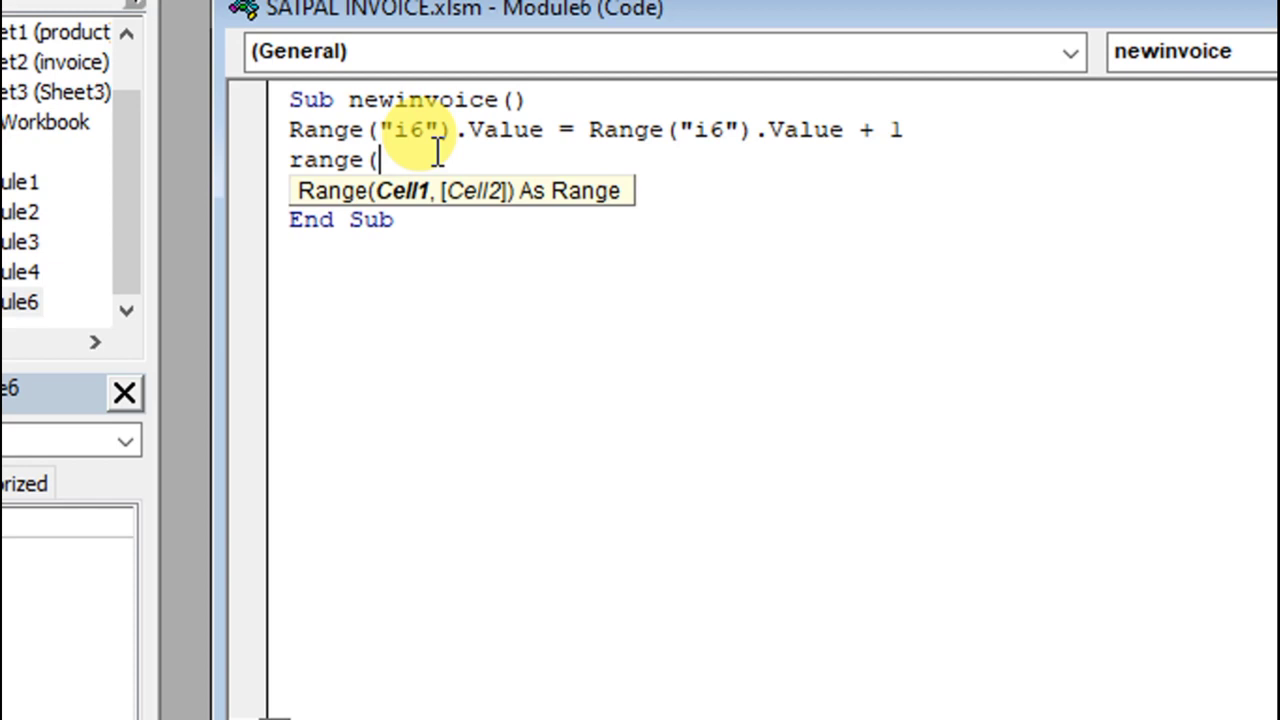
{"action": "type", "text": "\"d10:d13"}
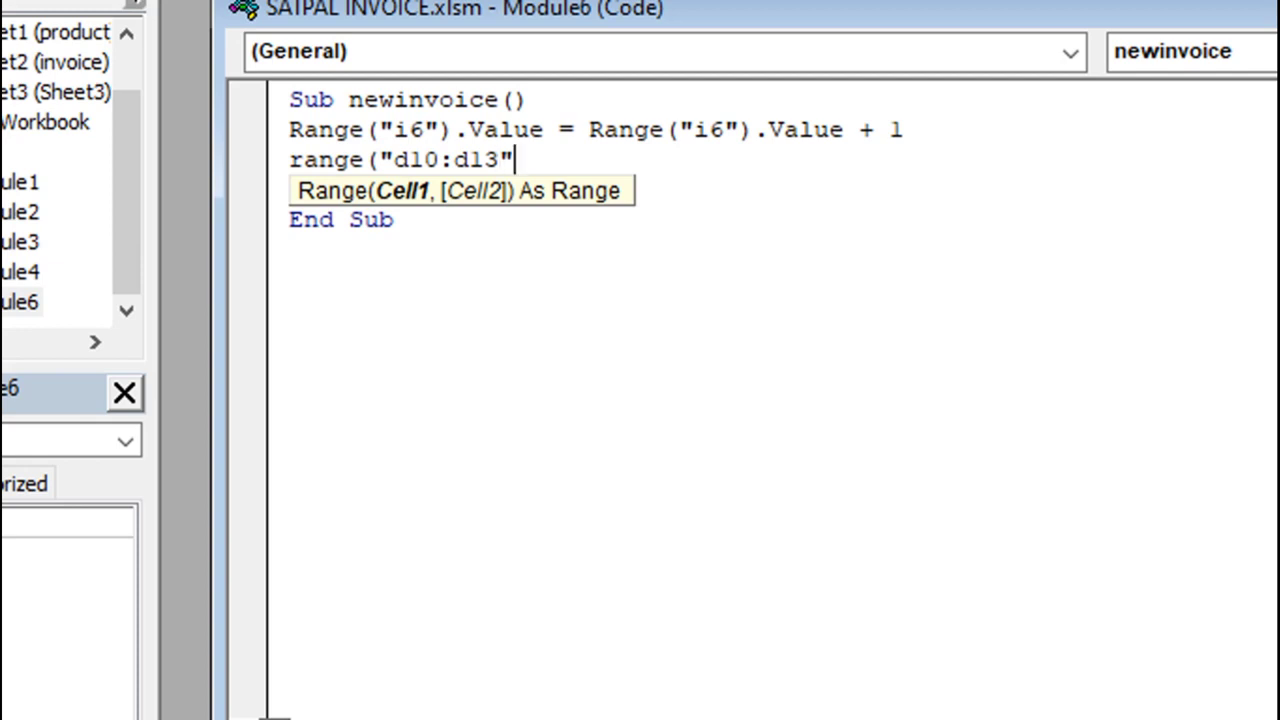
{"action": "type", "text": ")"}
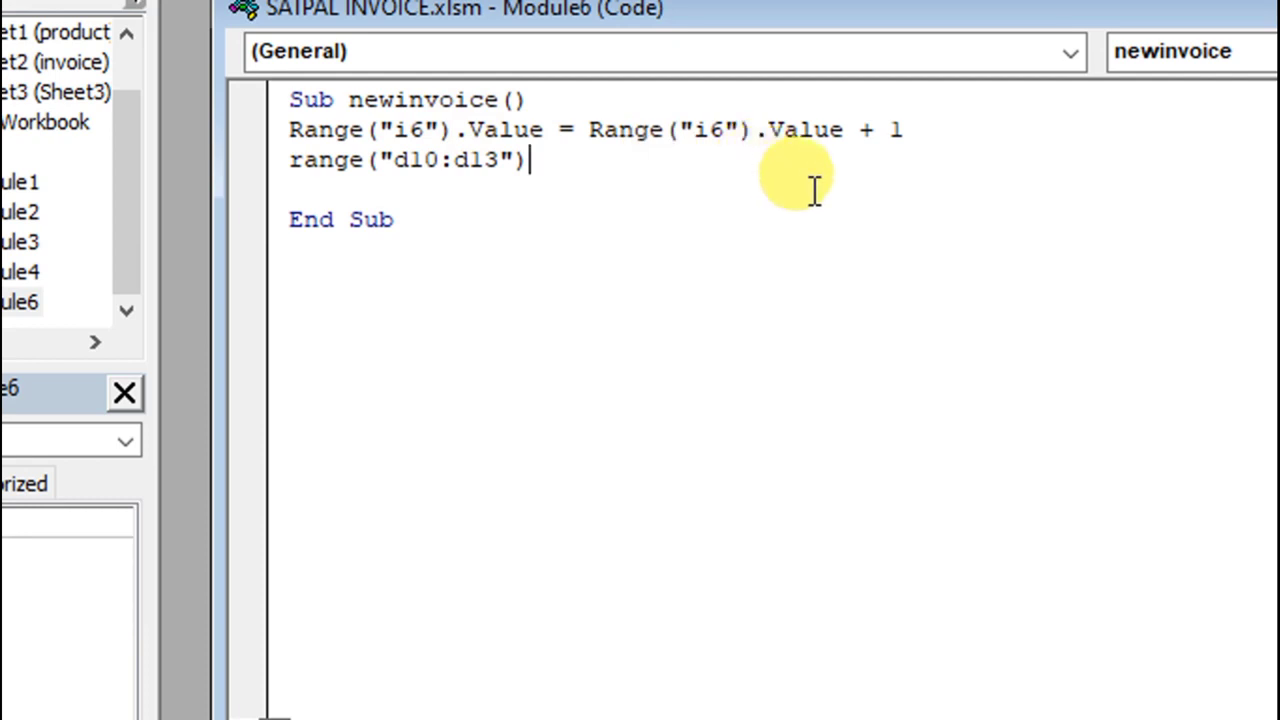
{"action": "type", "text": "."}
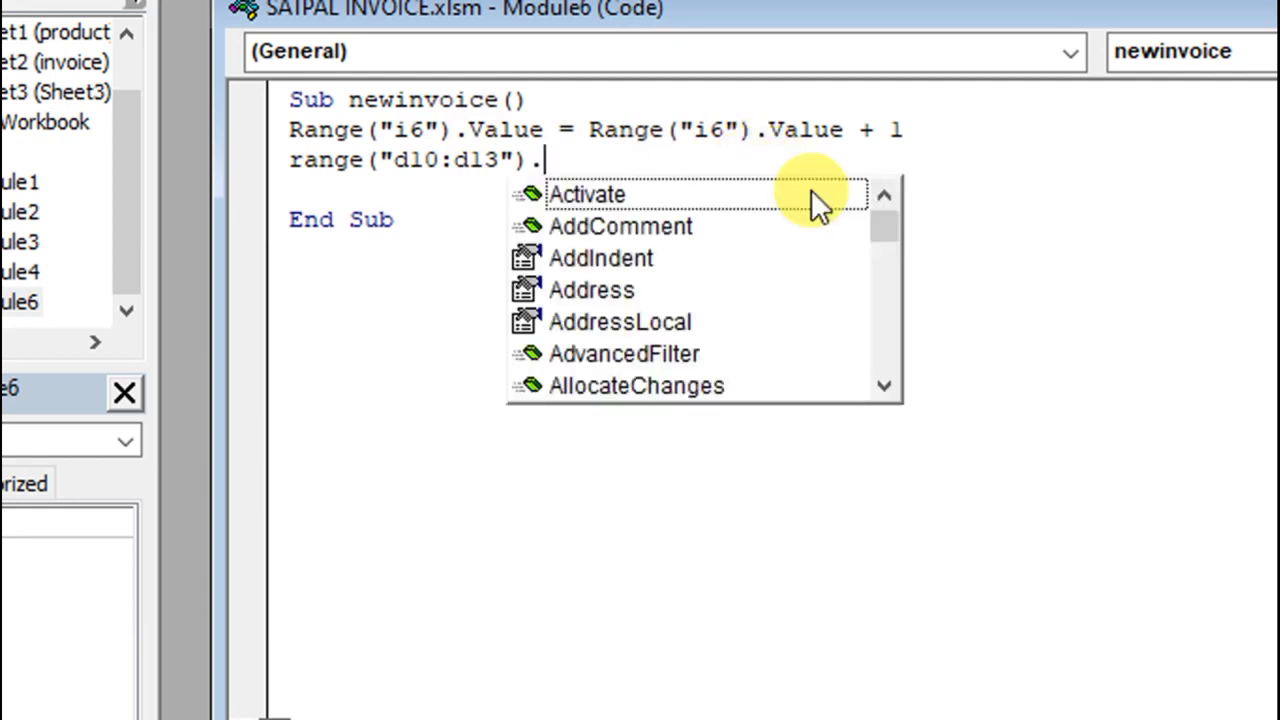
{"action": "type", "text": "clear"}
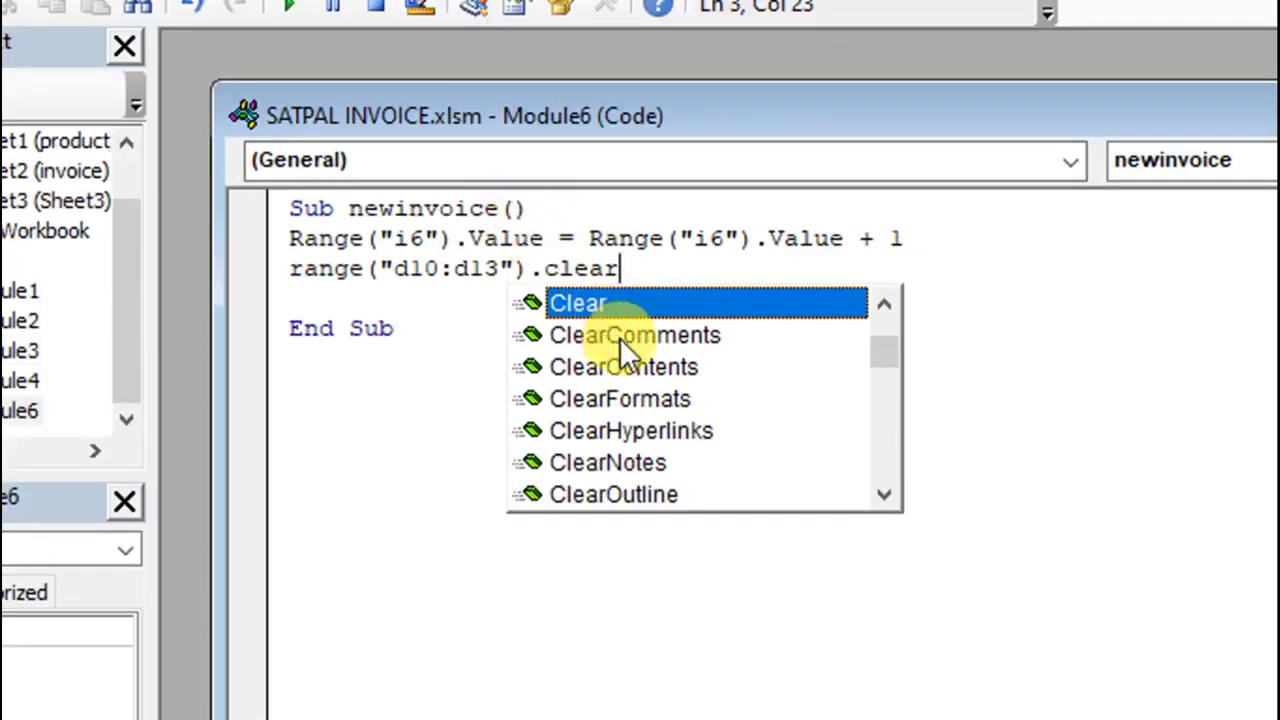
{"action": "double_click", "coordinate": [642, 258]}
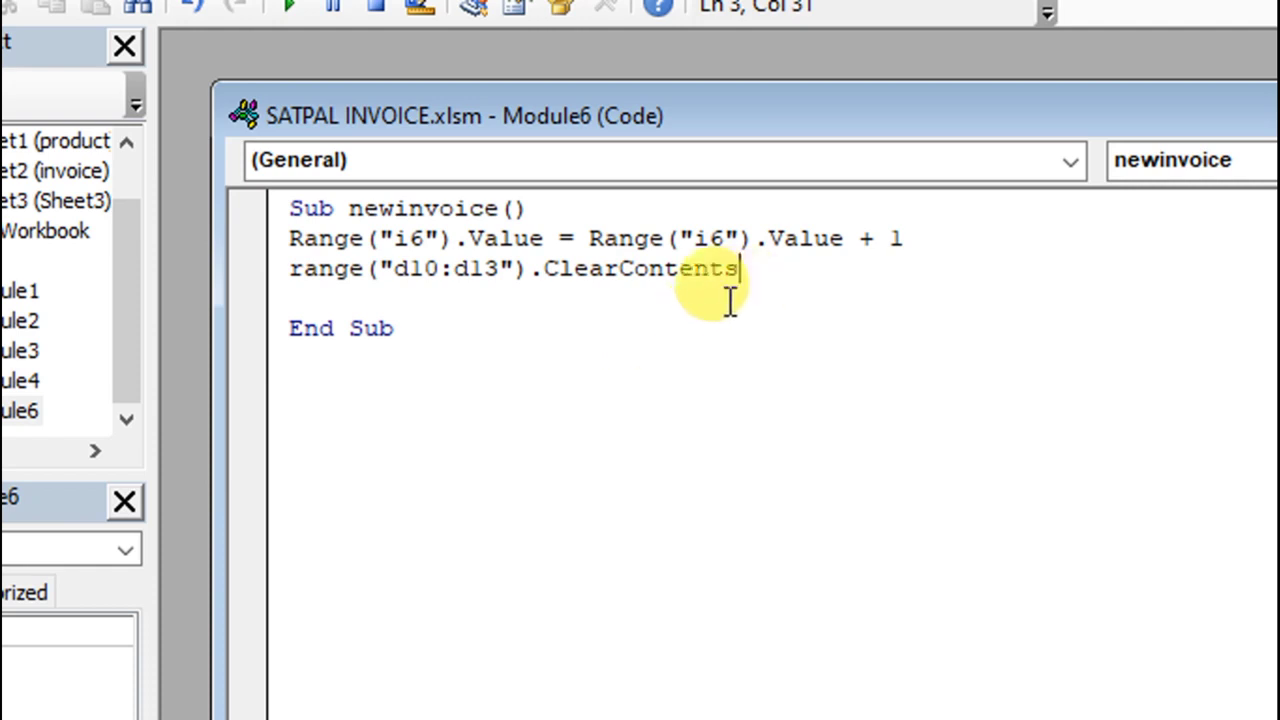
{"action": "key", "text": "alt+F11"}
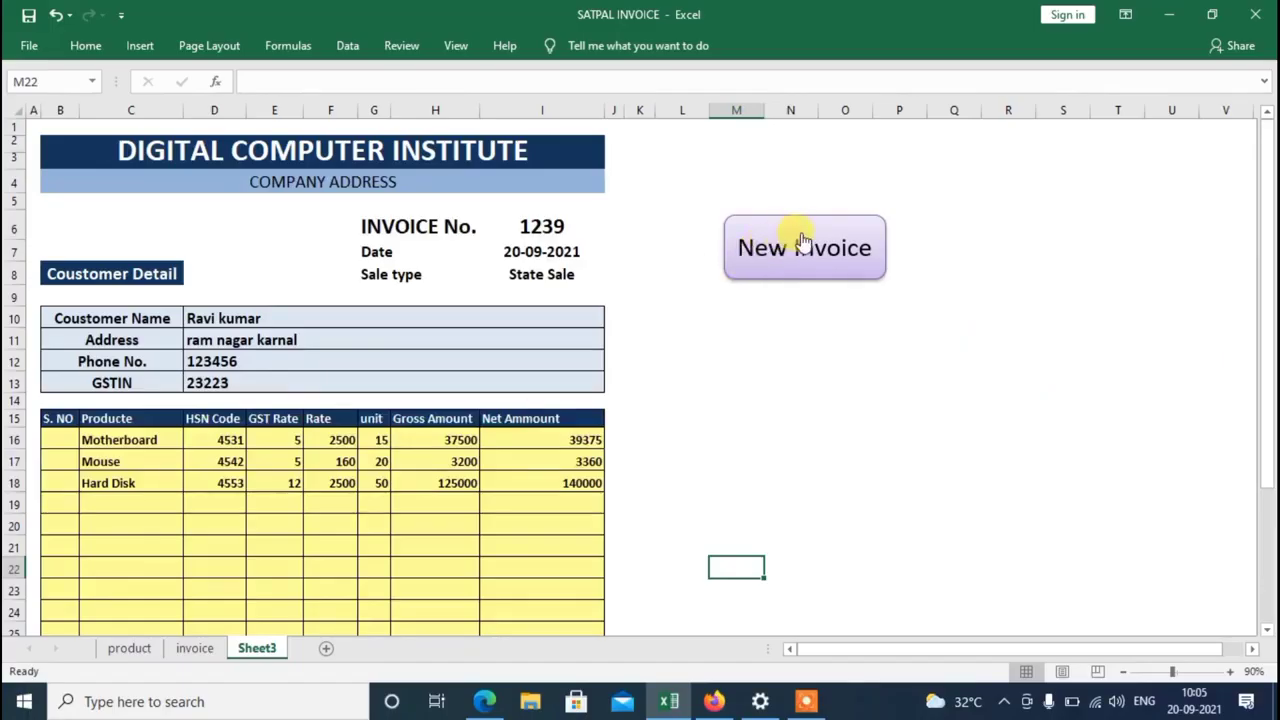
- Run New Invoice, enter test text in D10:D13, and run it again to reach invoice 1241
{"action": "left_click", "coordinate": [802, 252]}
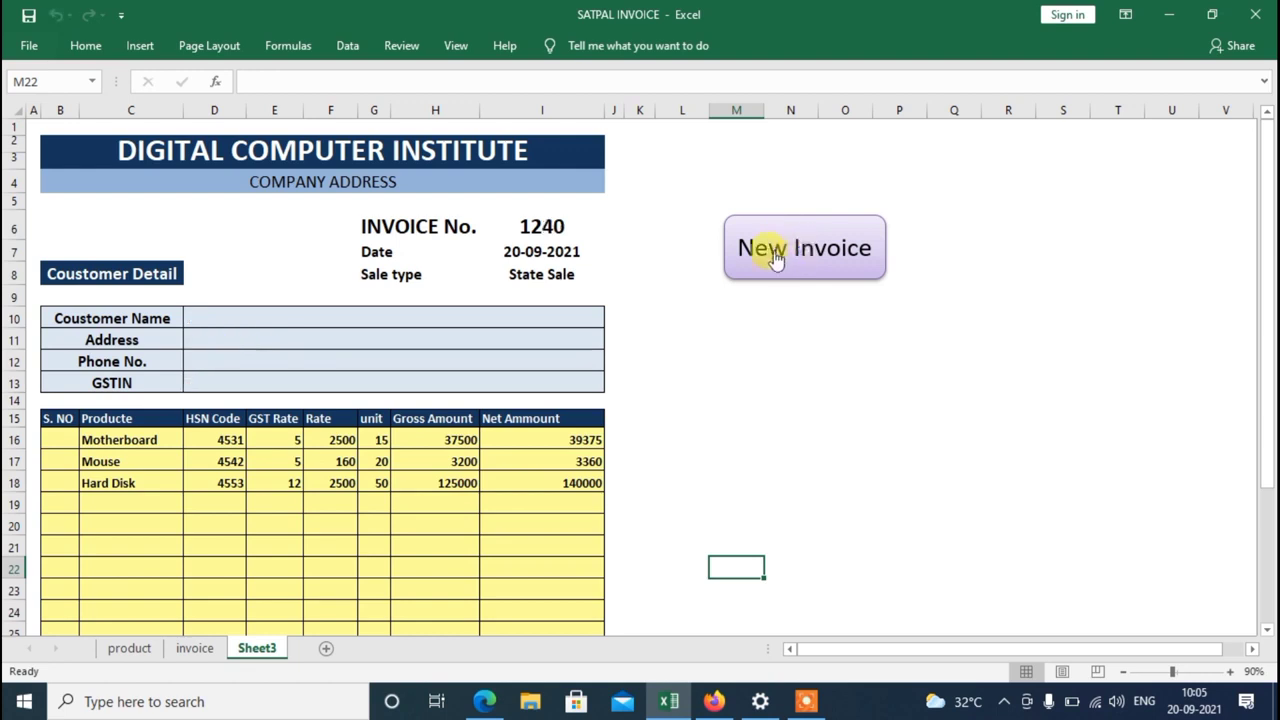
{"action": "left_click", "coordinate": [222, 325]}
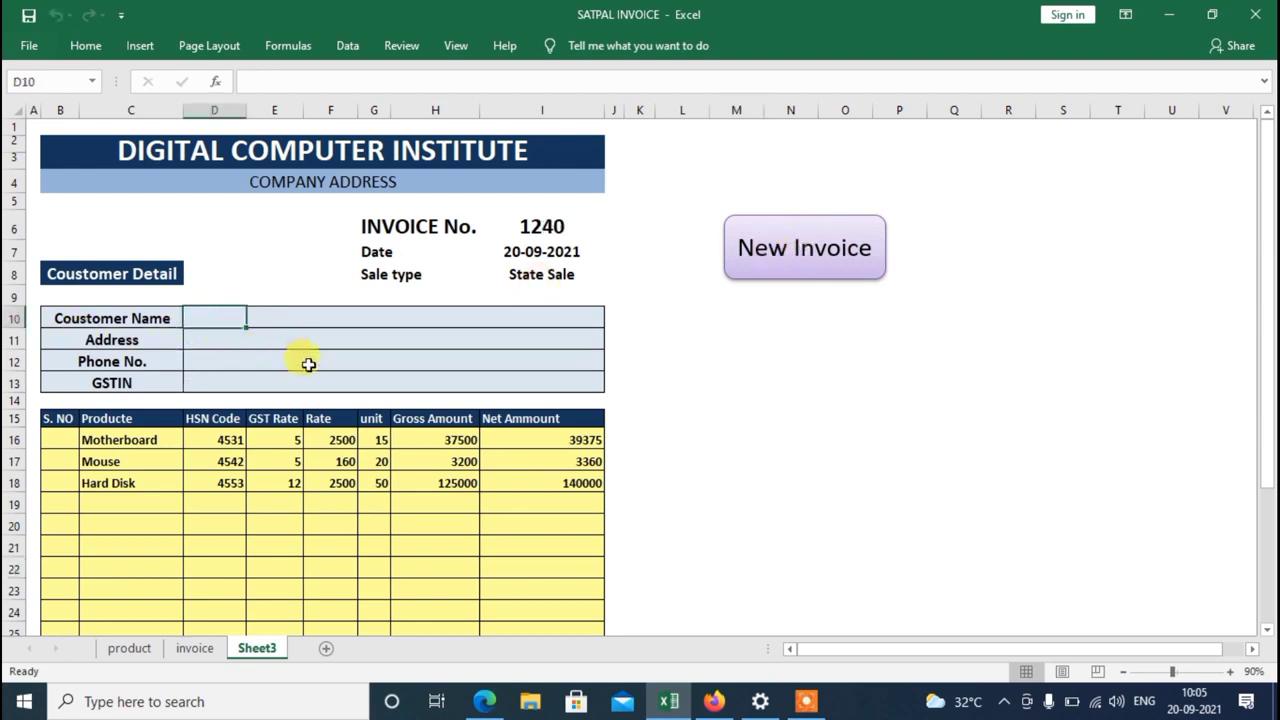
{"action": "type", "text": "qwe"}
{"action": "key", "text": "Return"}
{"action": "type", "text": "sdfsd"}
{"action": "key", "text": "Return"}
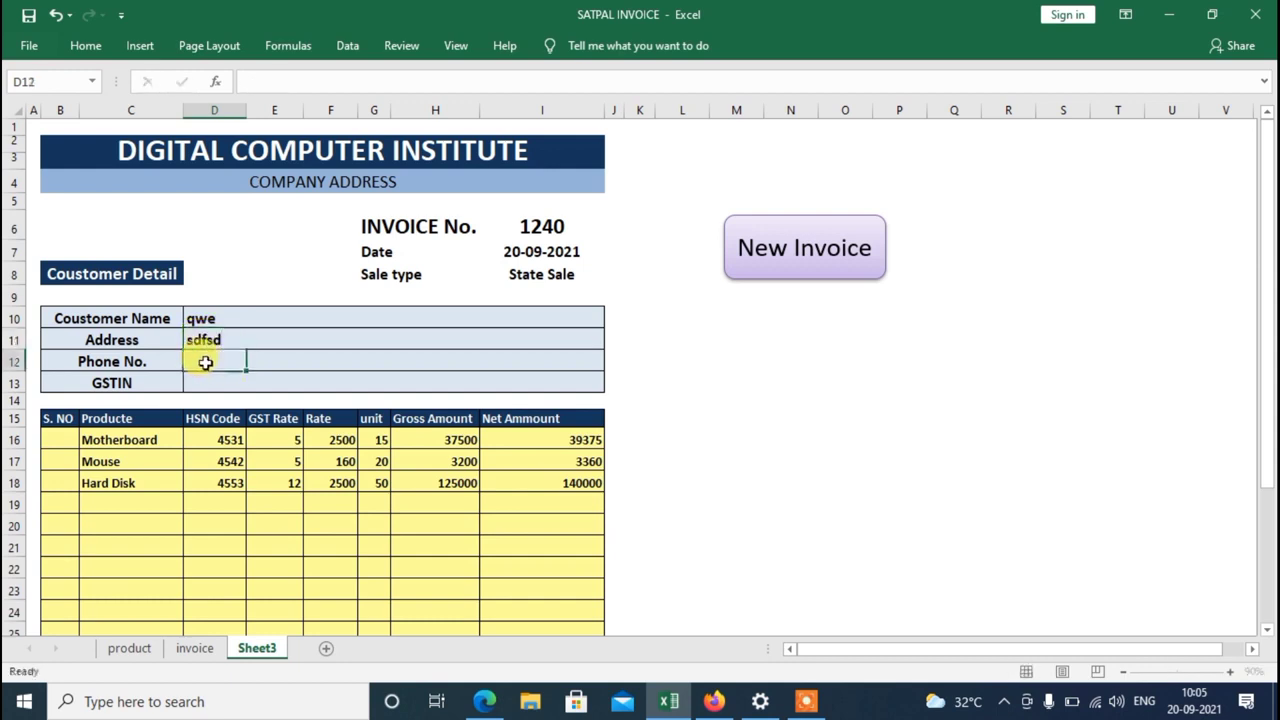
{"action": "type", "text": "dfg"}
{"action": "key", "text": "Return"}
{"action": "type", "text": "fdgdfg"}
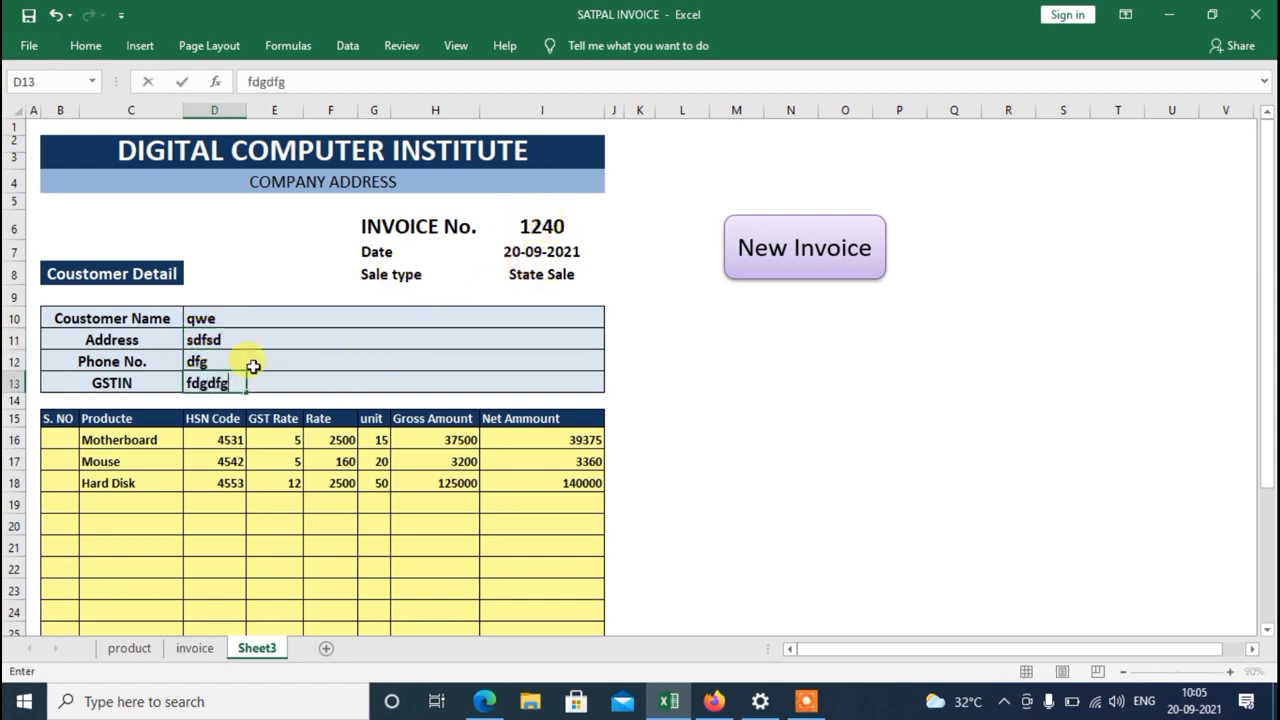
{"action": "left_click", "coordinate": [827, 263]}
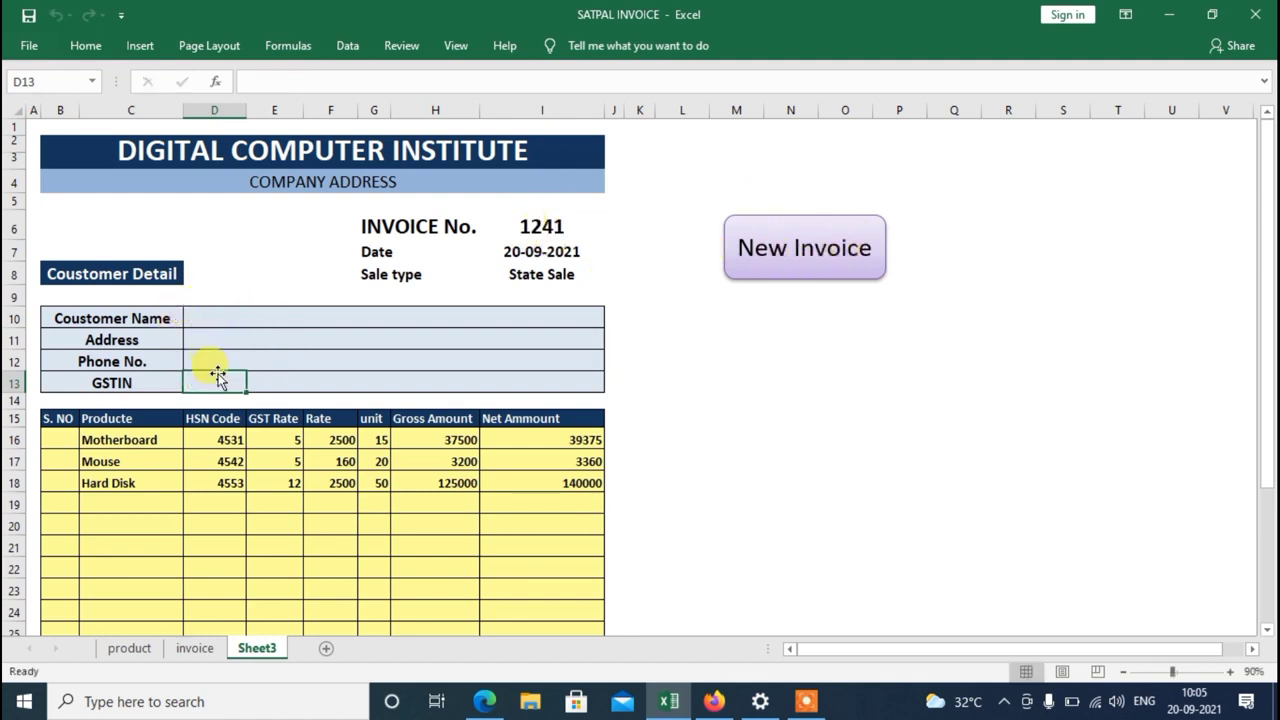
{"action": "scroll", "coordinate": [193, 438], "scroll_direction": "down", "scroll_amount": 1}
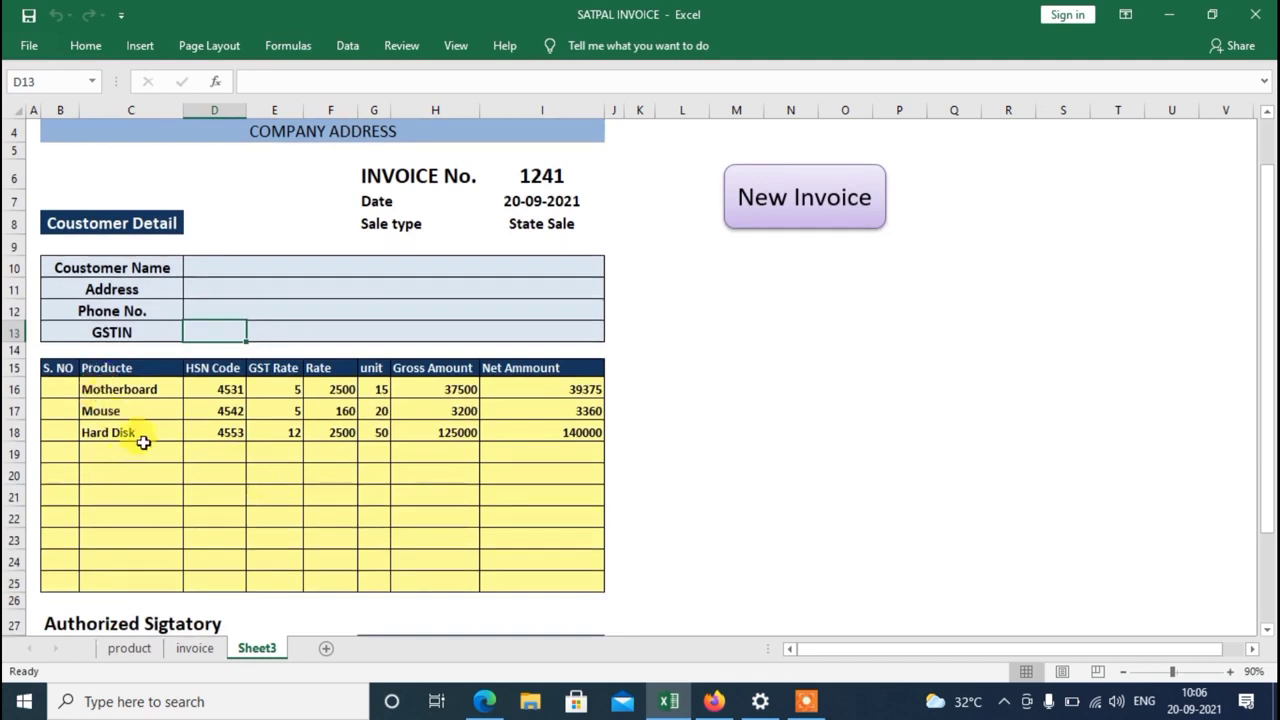
- Delete the product names Motherboard, Mouse and Hard Disk from C16:C18, then select C16:C25
{"action": "left_click_drag", "start_coordinate": [112, 392], "coordinate": [126, 429]}
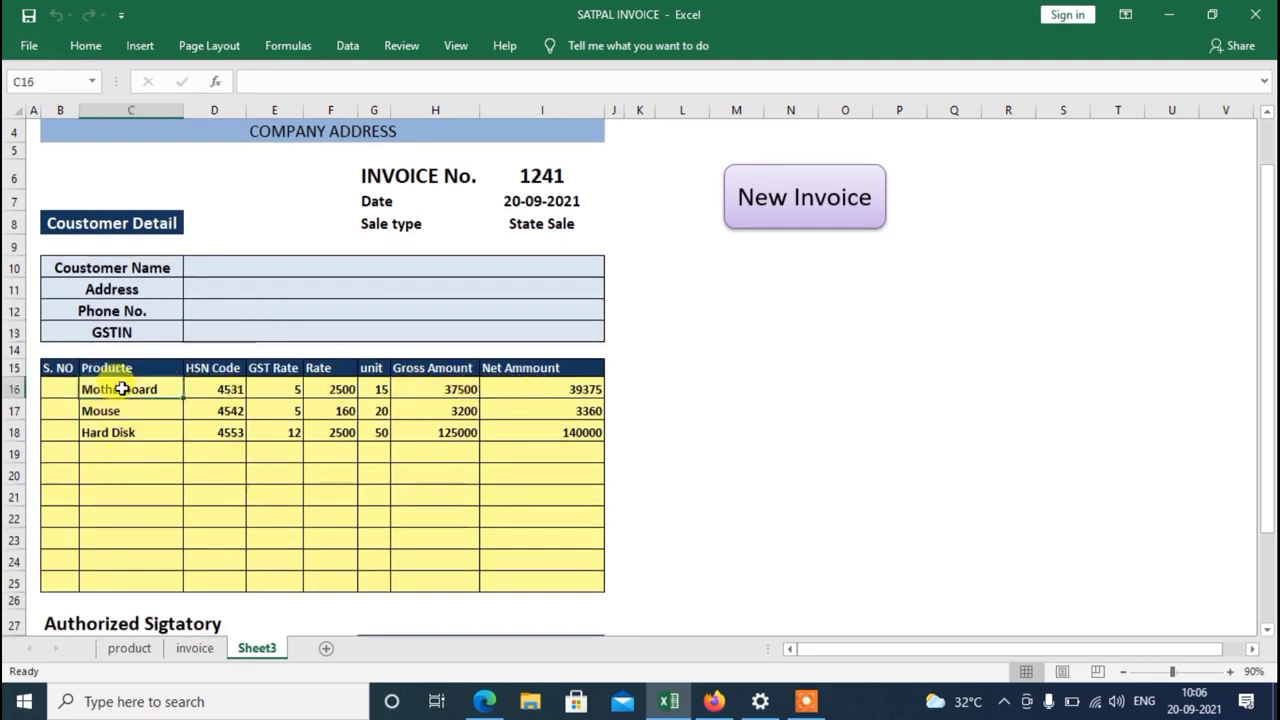
{"action": "key", "text": "Delete"}
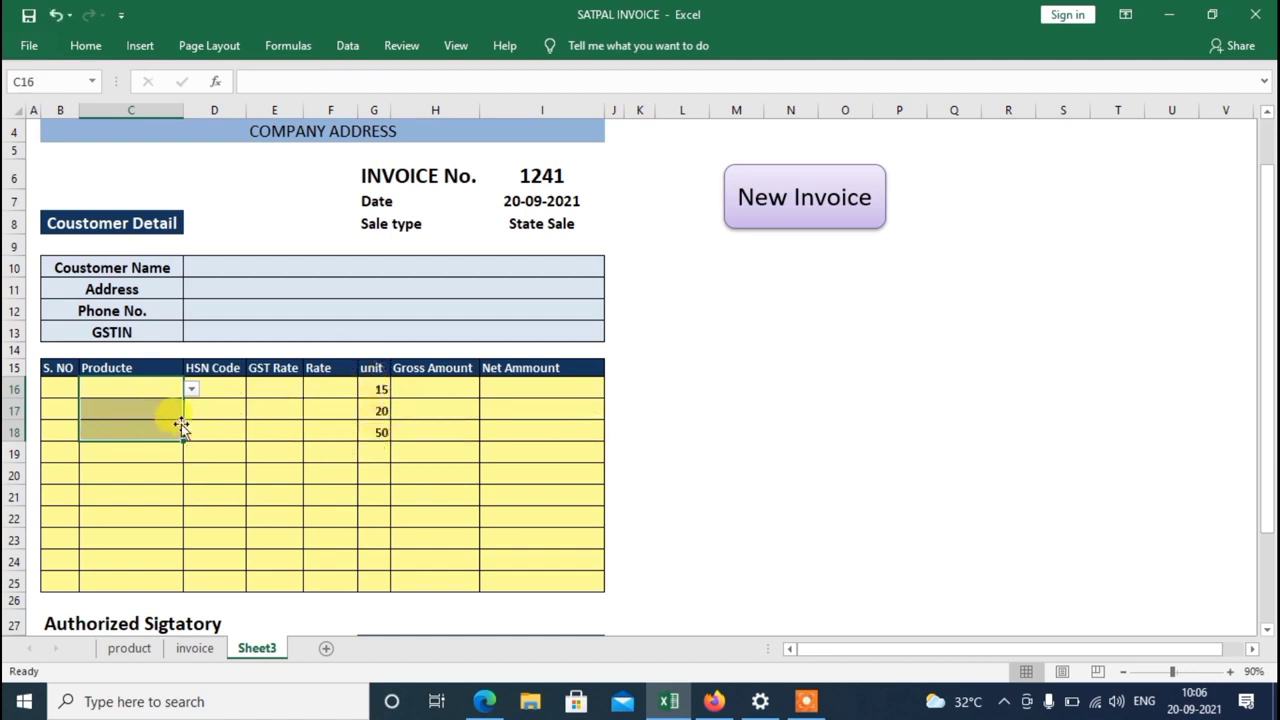
{"action": "left_click", "coordinate": [214, 450]}
{"action": "left_click_drag", "start_coordinate": [123, 390], "coordinate": [129, 583]}
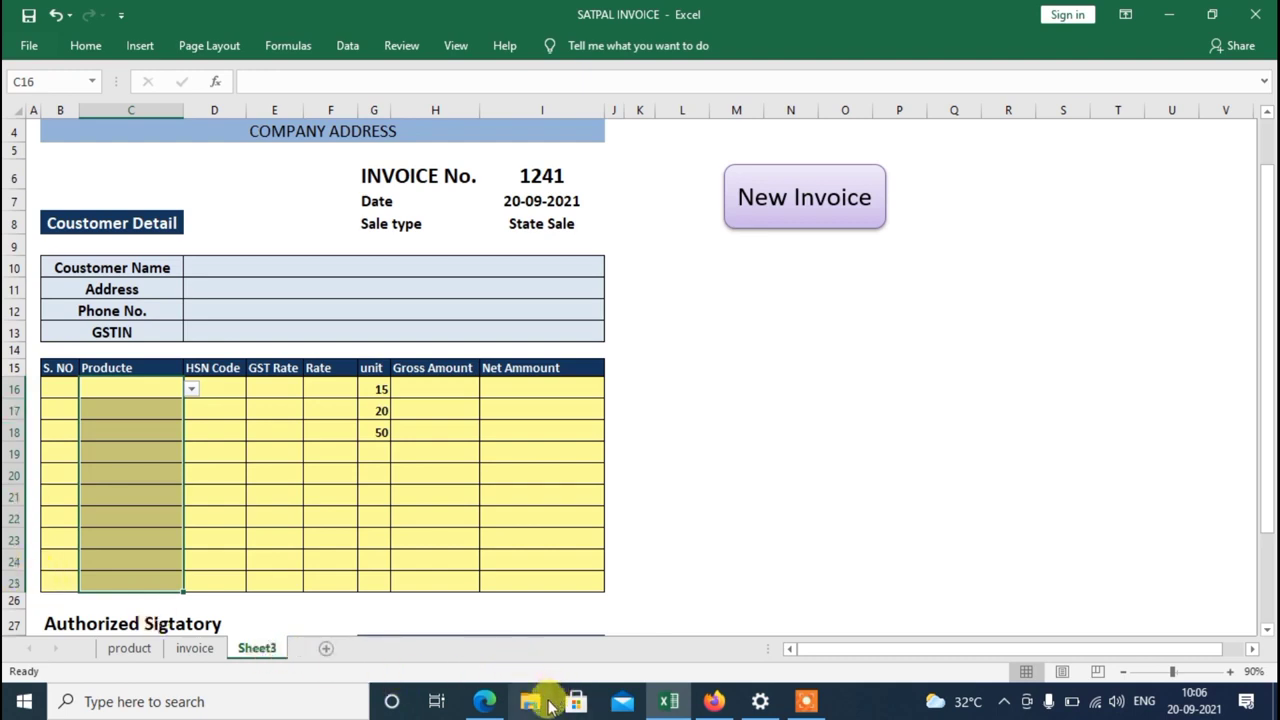
- Add Range("c16:c25").ClearContents as a new line in newinvoice, then return to Excel
{"action": "key", "text": "alt+F11"}
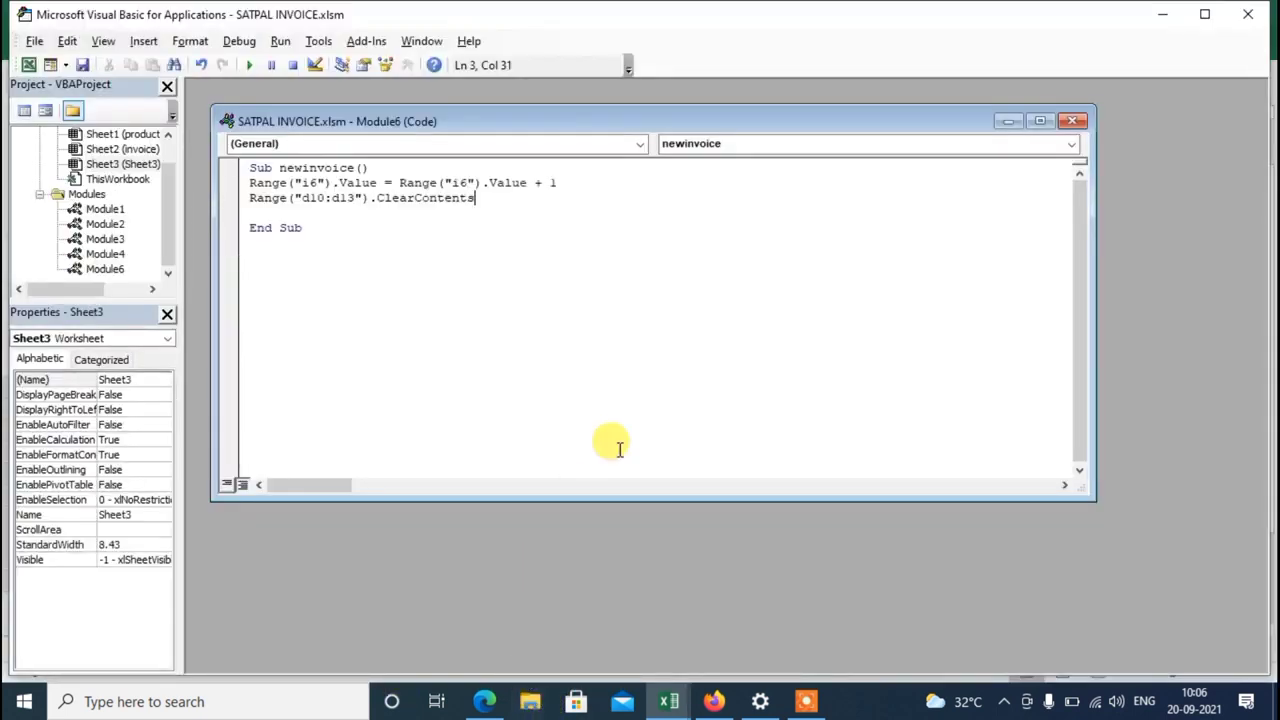
{"action": "key", "text": "Return"}
{"action": "type", "text": "range"}
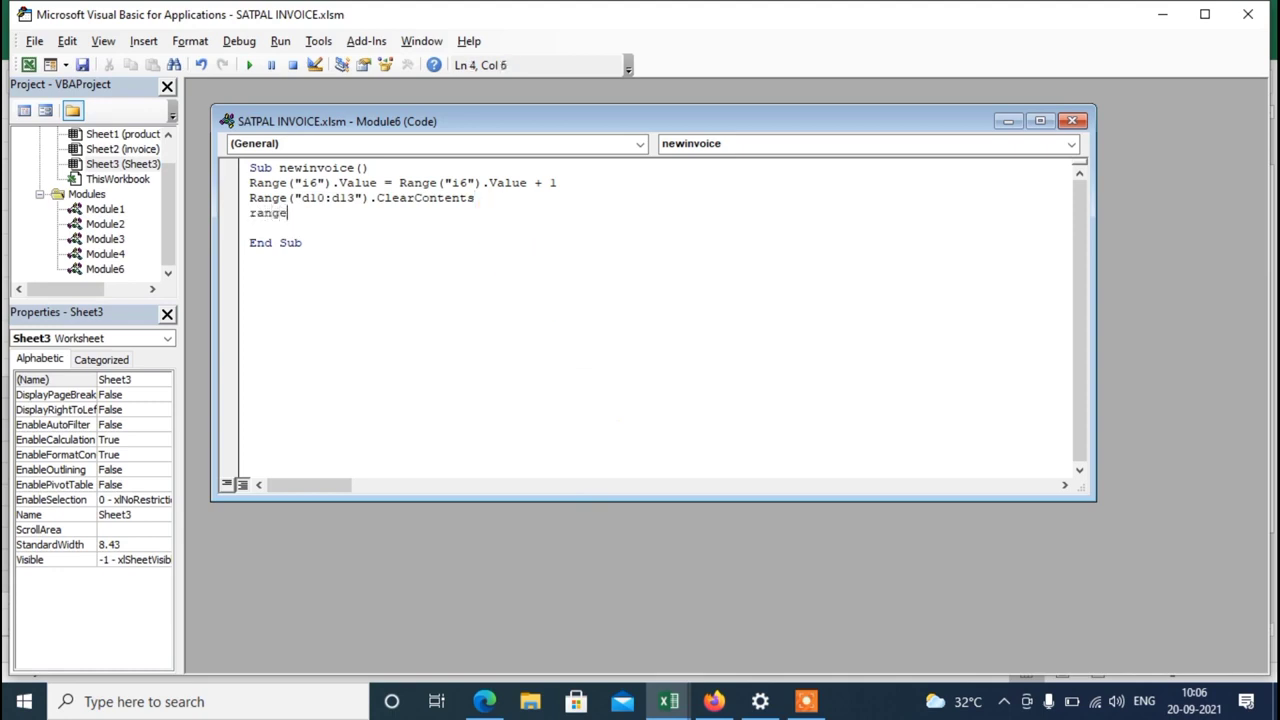
{"action": "type", "text": "("}
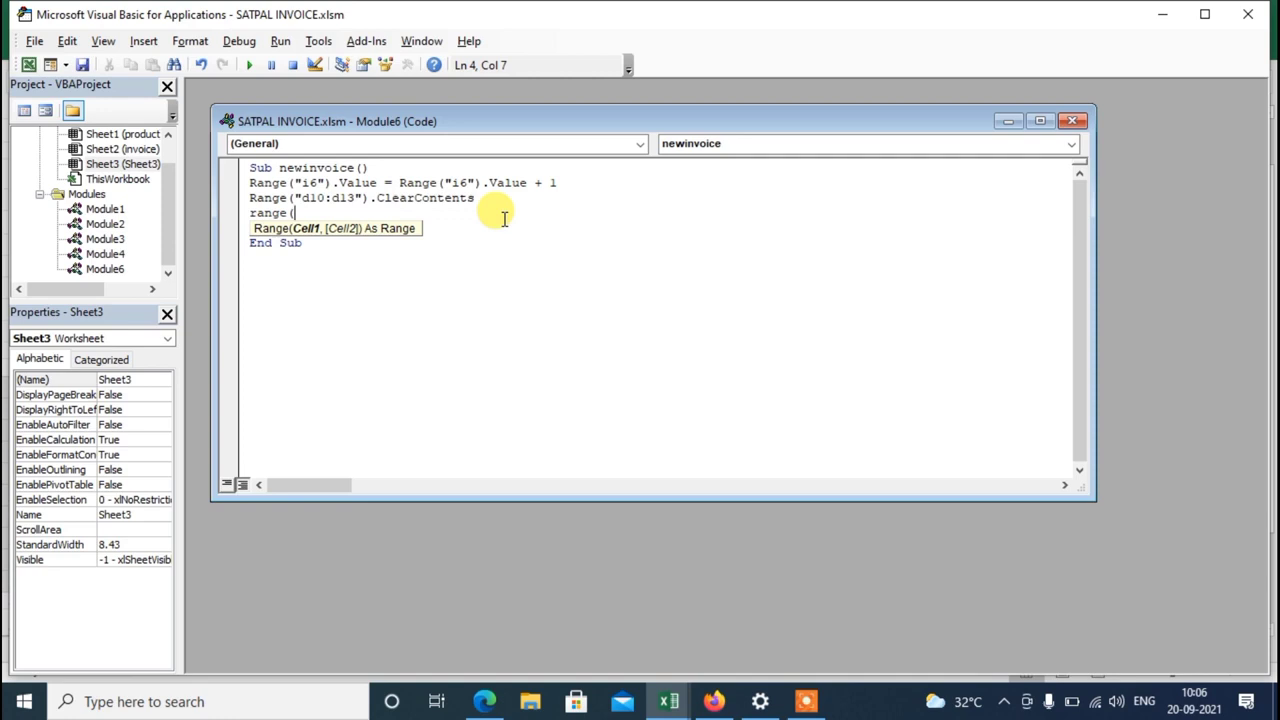
{"action": "type", "text": "\"c16:c25"}
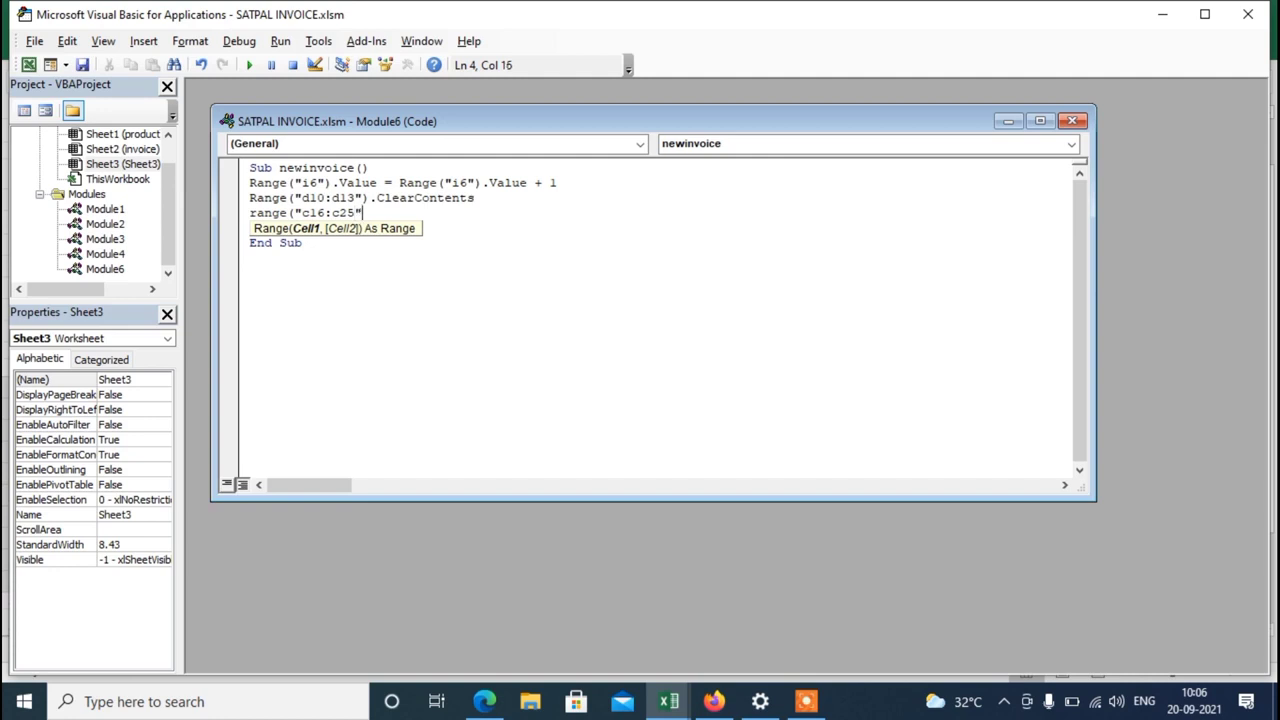
{"action": "type", "text": ")."}
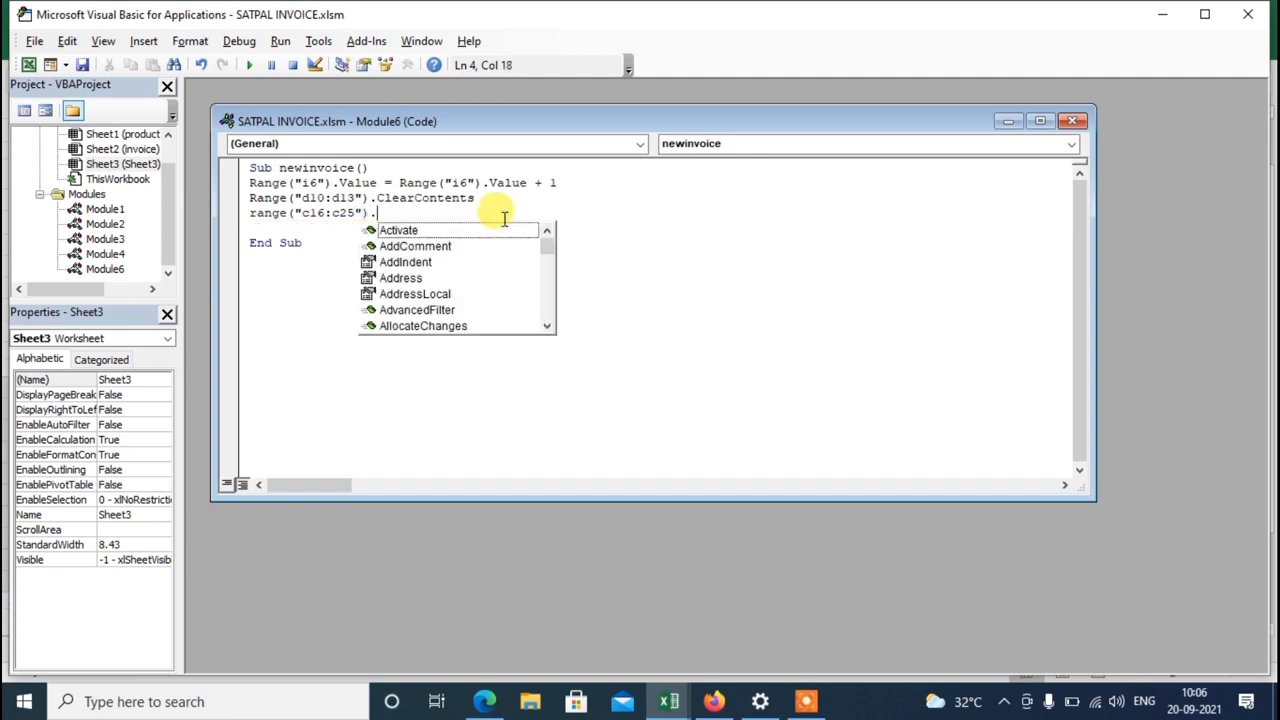
{"action": "type", "text": "clear"}
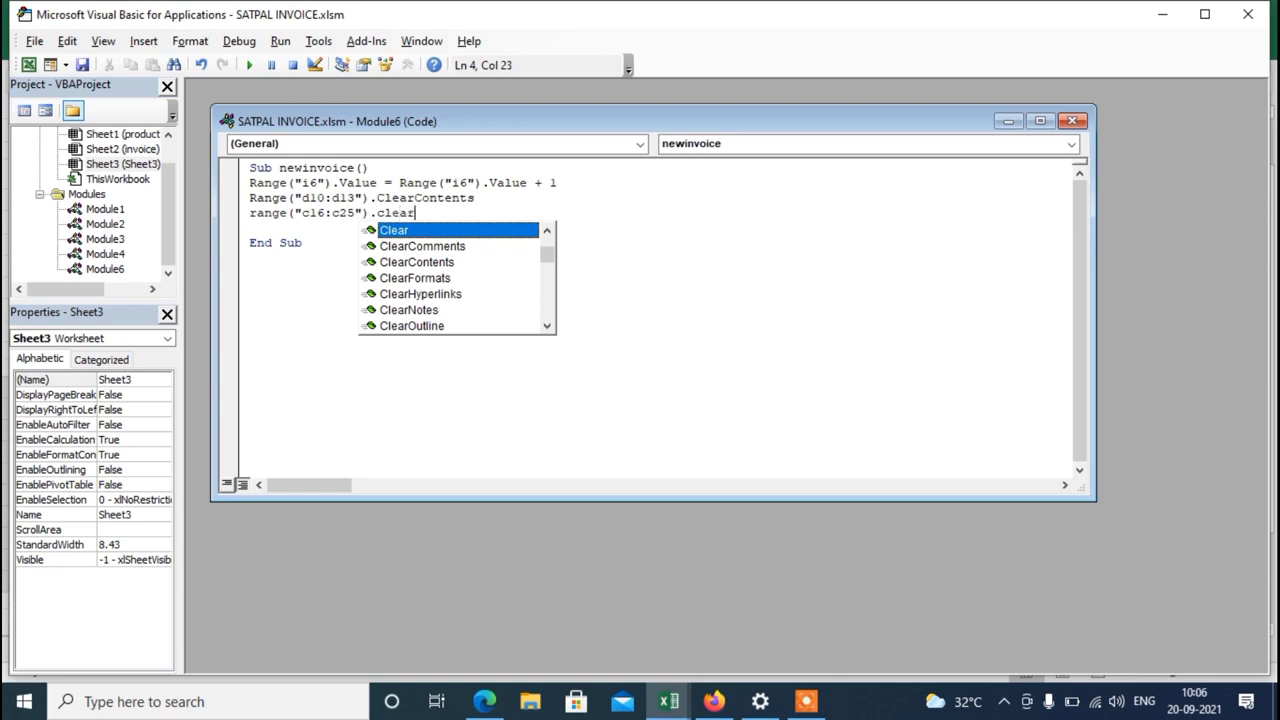
{"action": "double_click", "coordinate": [430, 262]}
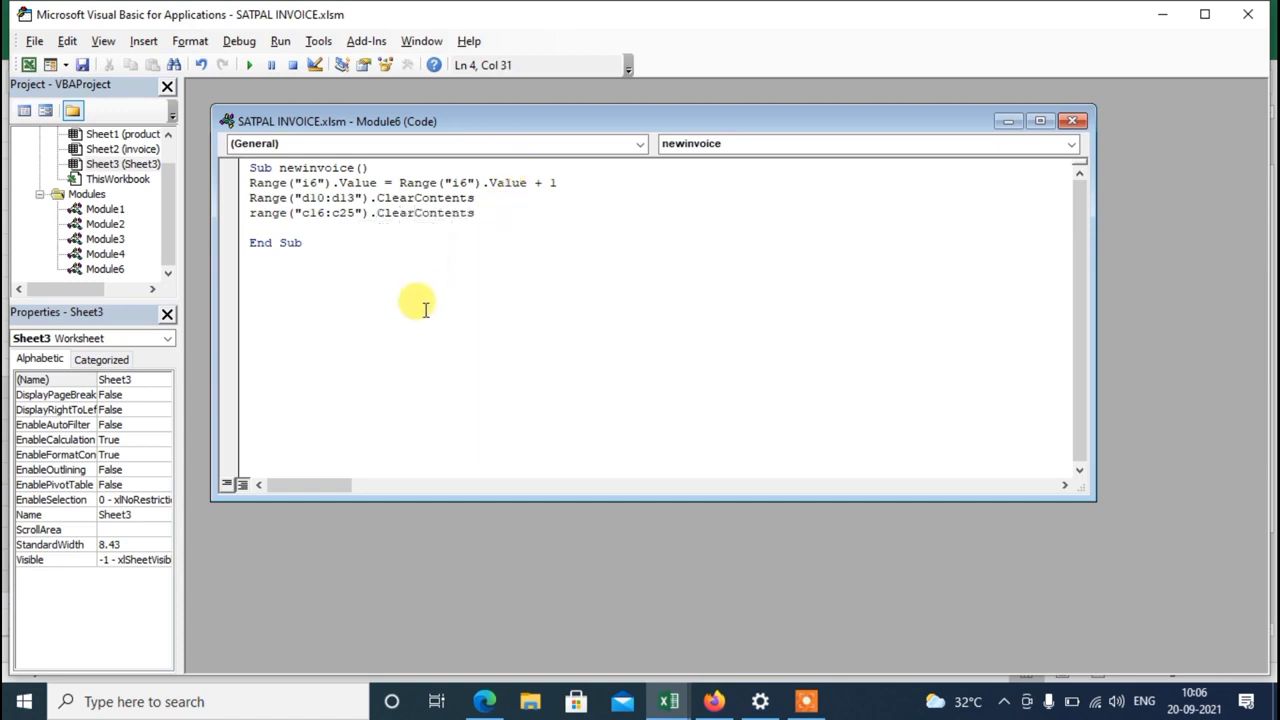
{"action": "key", "text": "alt+F11"}
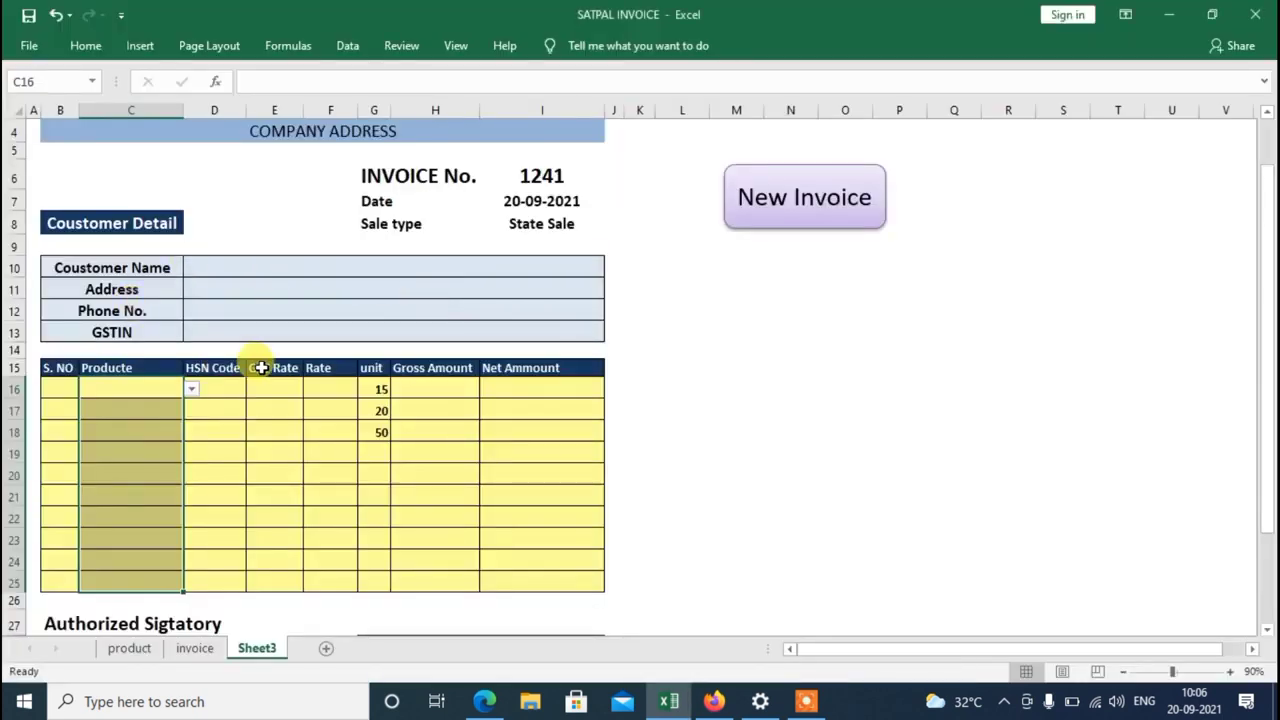
- Choose Motherboard, Mouse and Hard Disk from the product dropdowns in C16:C18
{"action": "left_click", "coordinate": [192, 389]}
{"action": "left_click", "coordinate": [176, 404]}
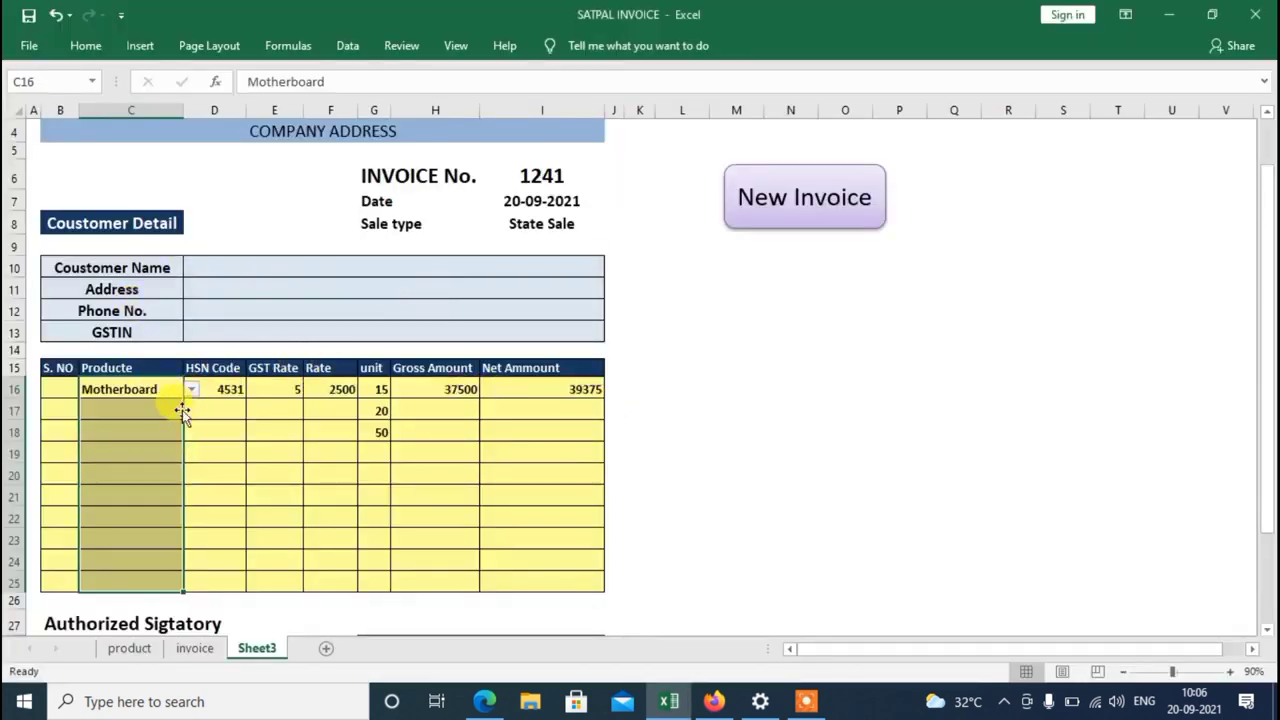
{"action": "left_click", "coordinate": [166, 410]}
{"action": "left_click", "coordinate": [192, 410]}
{"action": "left_click", "coordinate": [152, 432]}
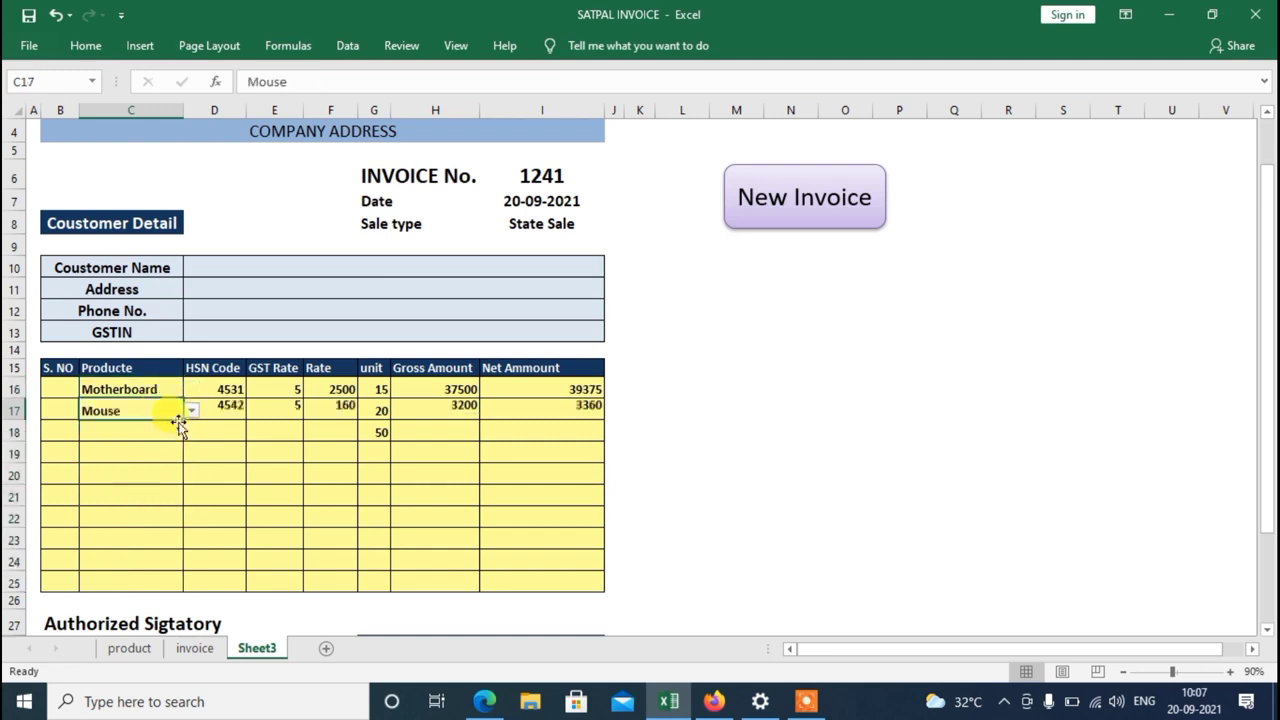
{"action": "left_click", "coordinate": [182, 432]}
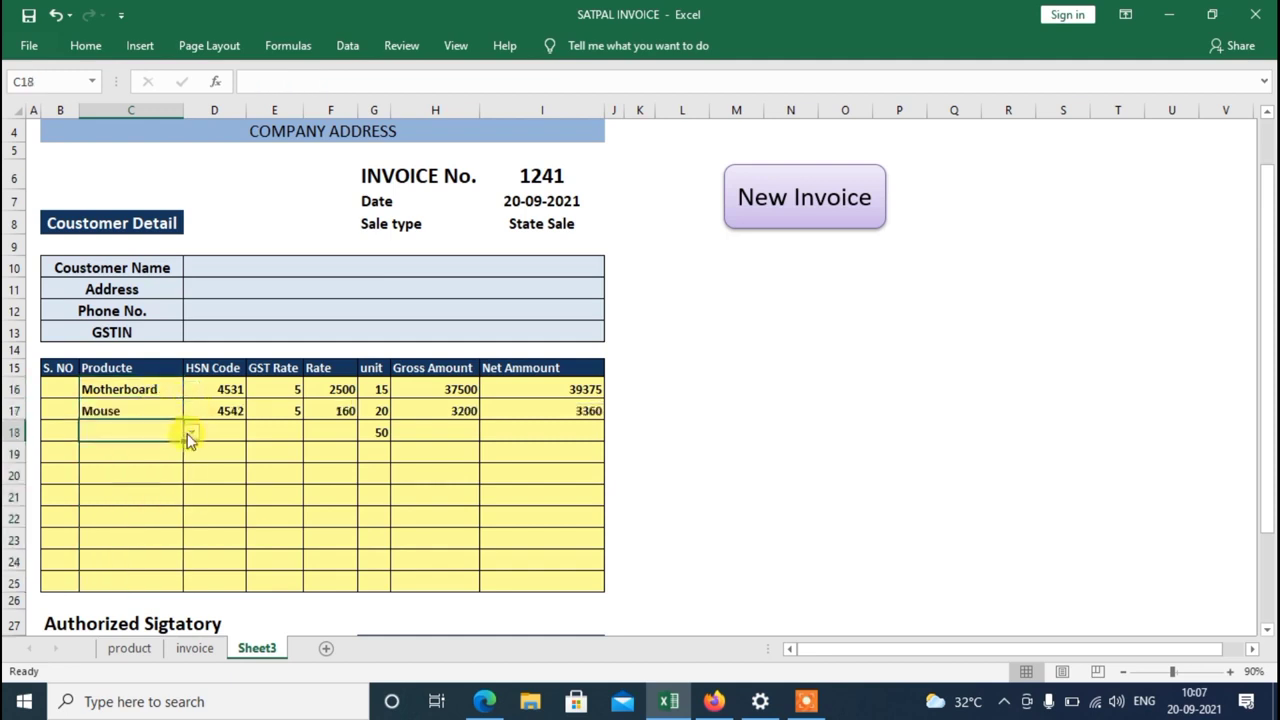
{"action": "left_click", "coordinate": [190, 432]}
{"action": "left_click", "coordinate": [170, 471]}
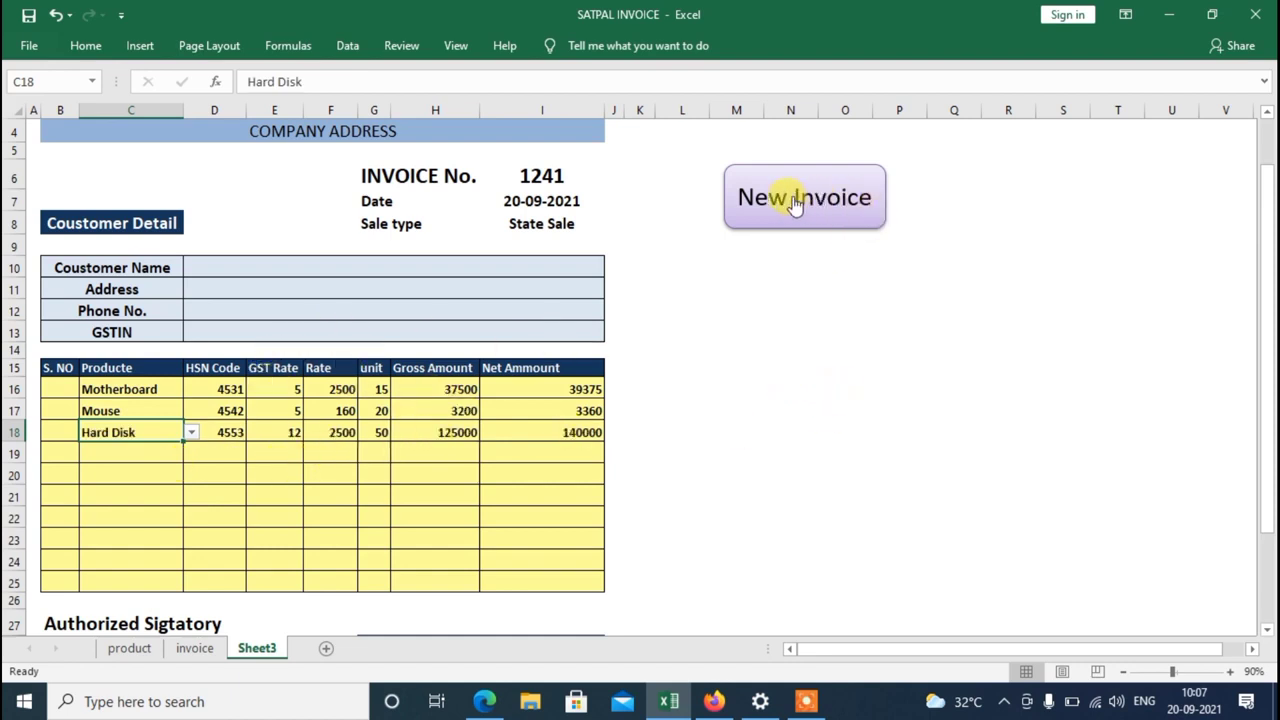
- Fill the Customer Name, Address, Phone No. and GSTIN cells with dummy text
{"action": "left_click", "coordinate": [210, 267]}
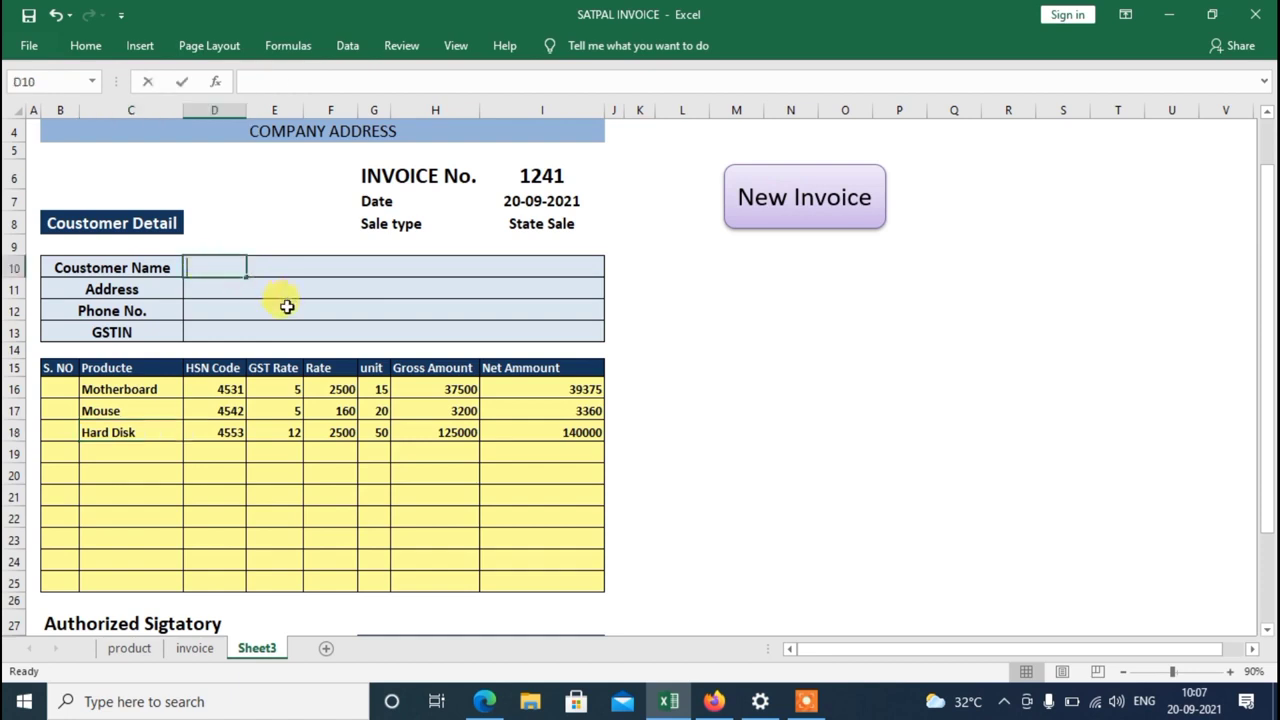
{"action": "type", "text": "sdas"}
{"action": "left_click", "coordinate": [206, 288]}
{"action": "type", "text": "asdasd"}
{"action": "left_click", "coordinate": [206, 308]}
{"action": "type", "text": "a"}
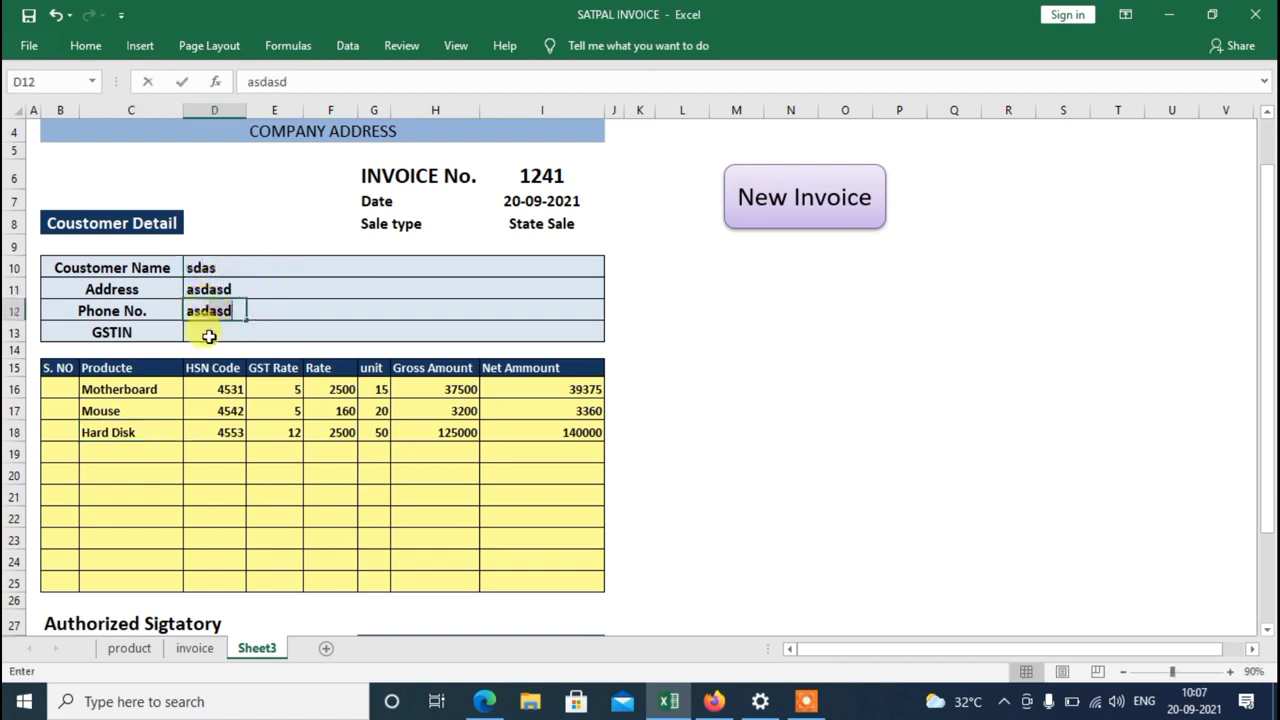
{"action": "left_click", "coordinate": [209, 336]}
{"action": "type", "text": "asdasd"}
{"action": "left_click", "coordinate": [800, 305]}
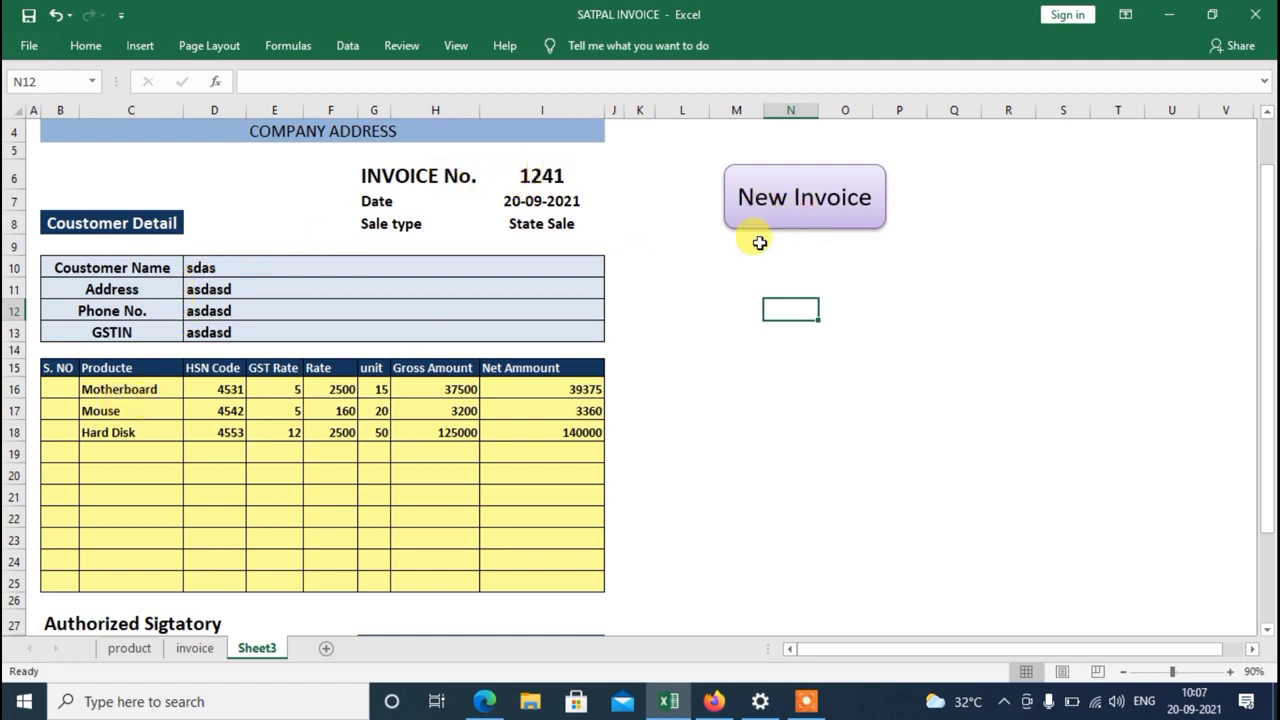
- Run New Invoice to advance to invoice 1242, then check the G16 units and reopen the macro code
{"action": "left_click", "coordinate": [822, 197]}
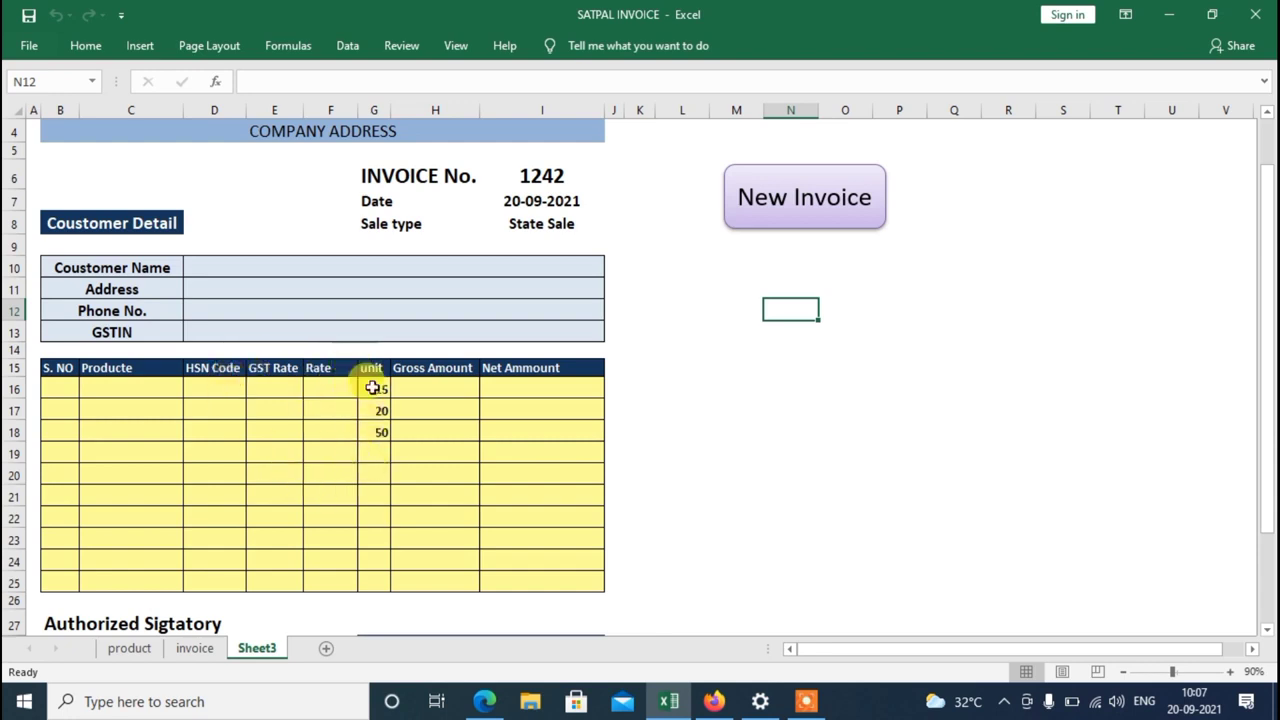
{"action": "left_click", "coordinate": [376, 388]}
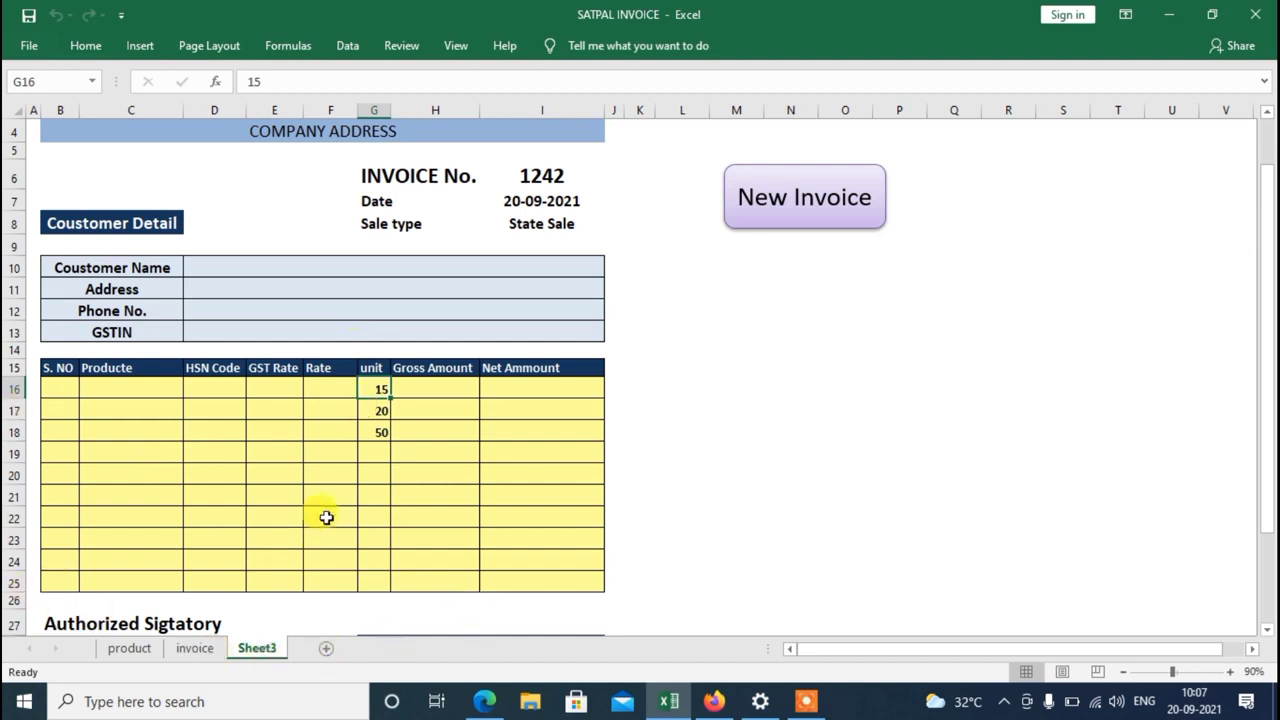
{"action": "key", "text": "alt"}
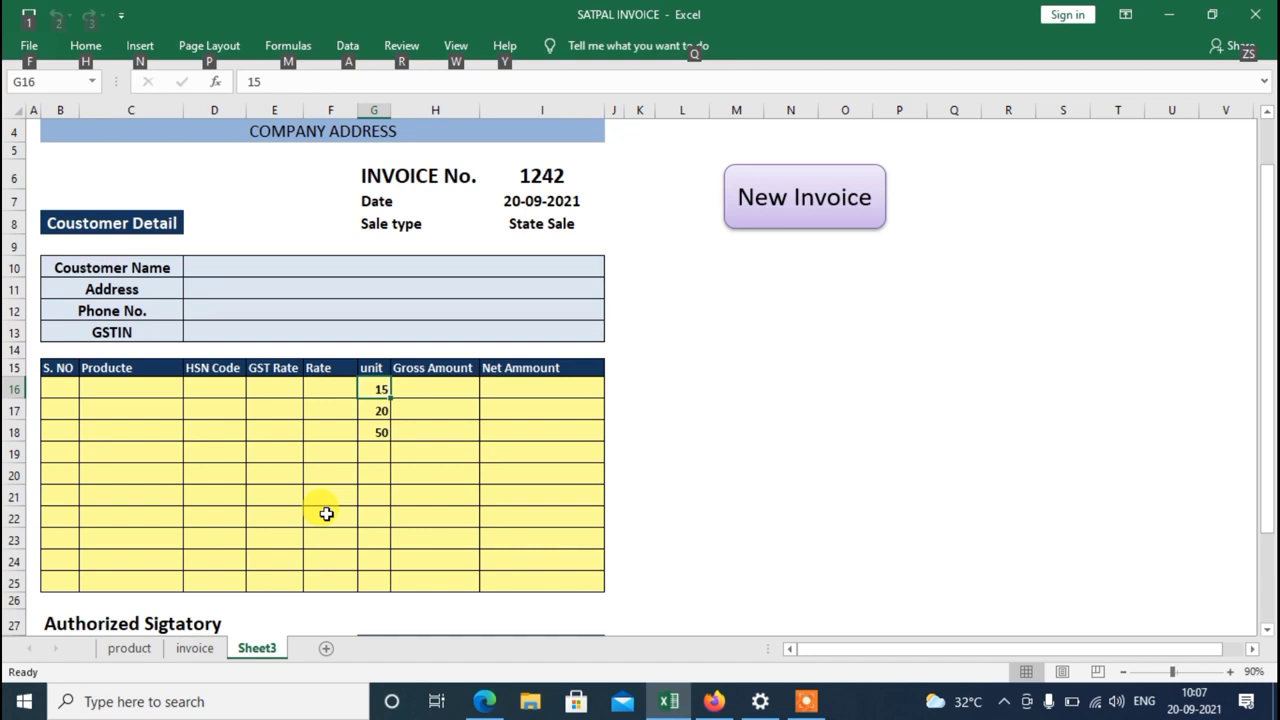
{"action": "key", "text": "alt+F11"}
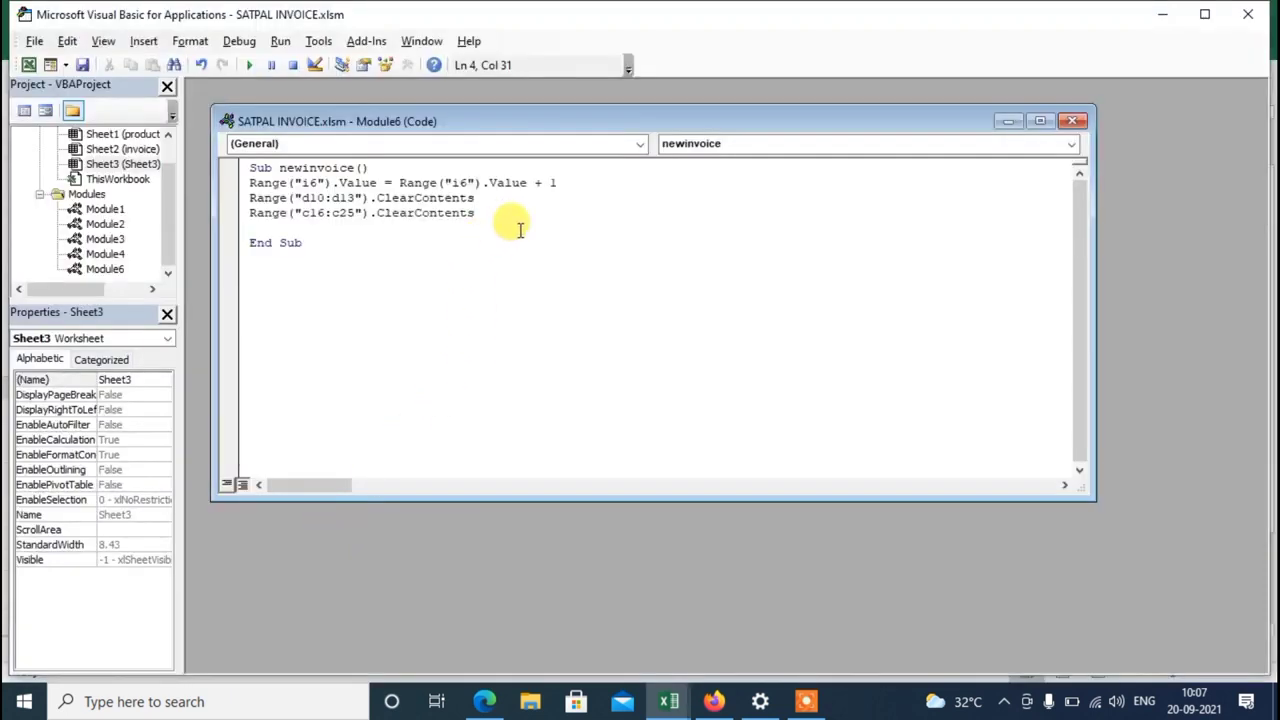
- Add range("g16:g25").ClearContents to newinvoice, fixing a typo, then return to Excel
{"action": "key", "text": "Return"}
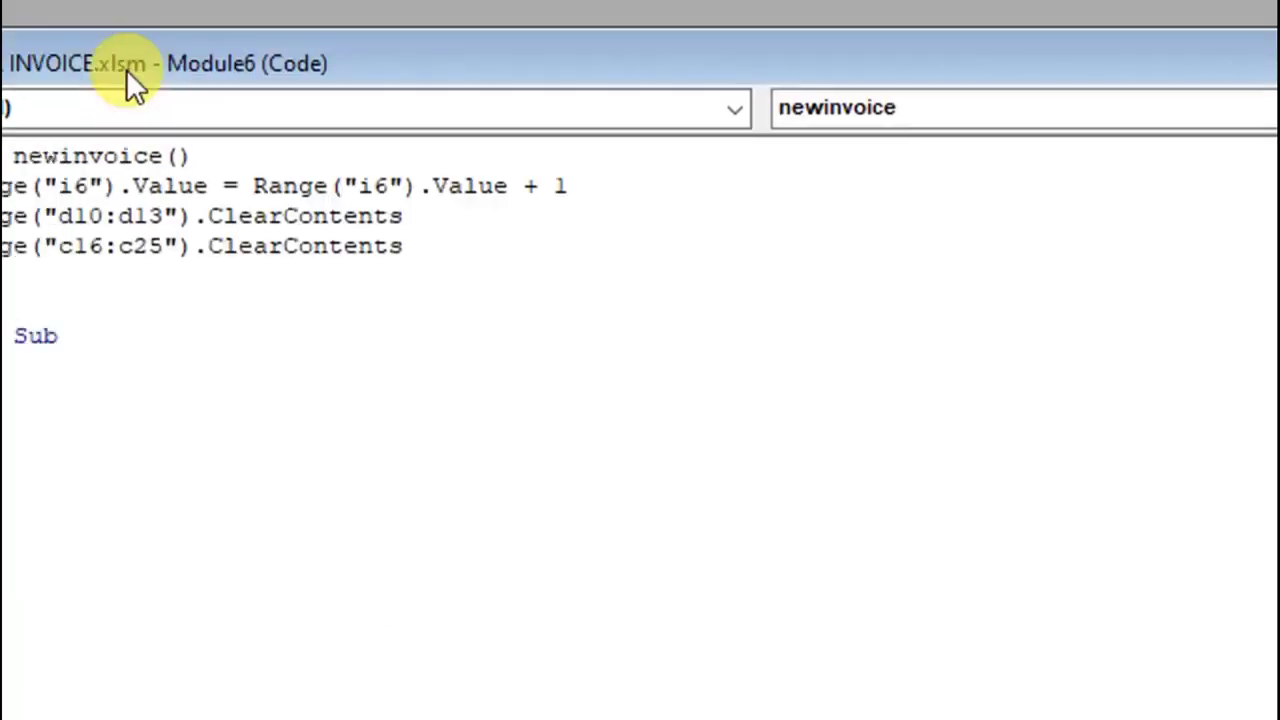
{"action": "type", "text": "range"}
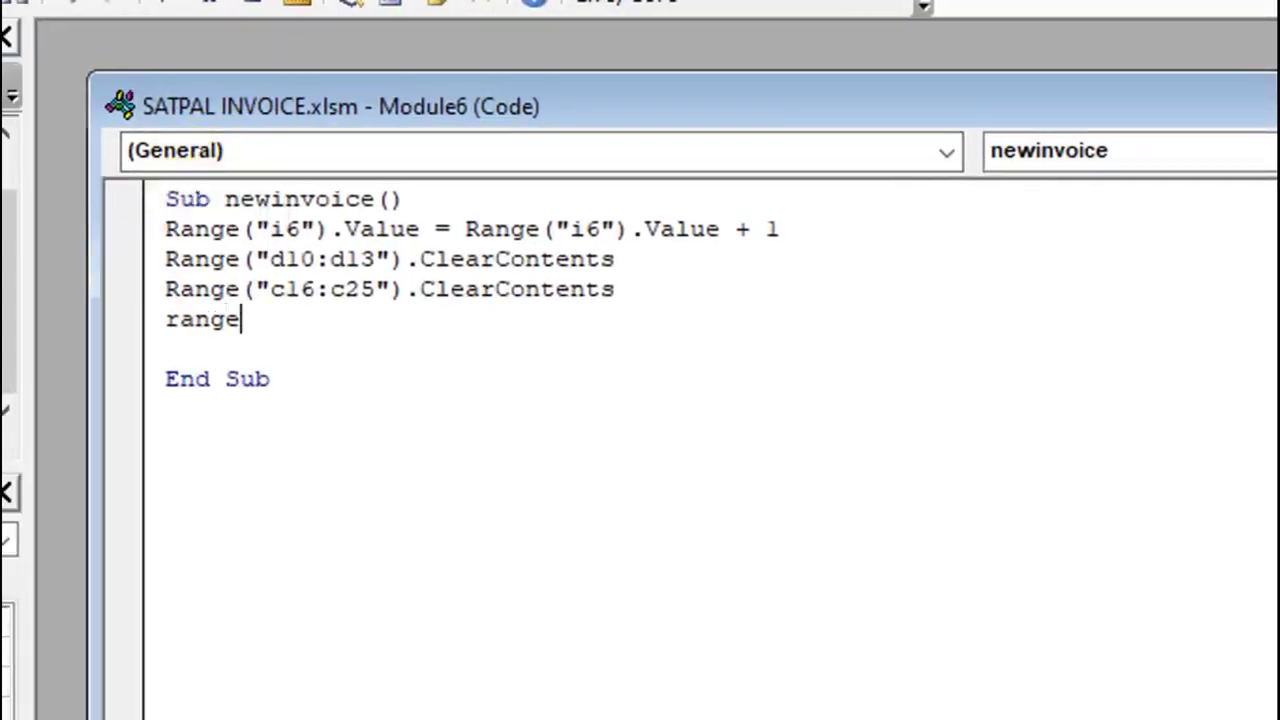
{"action": "type", "text": "(\""}
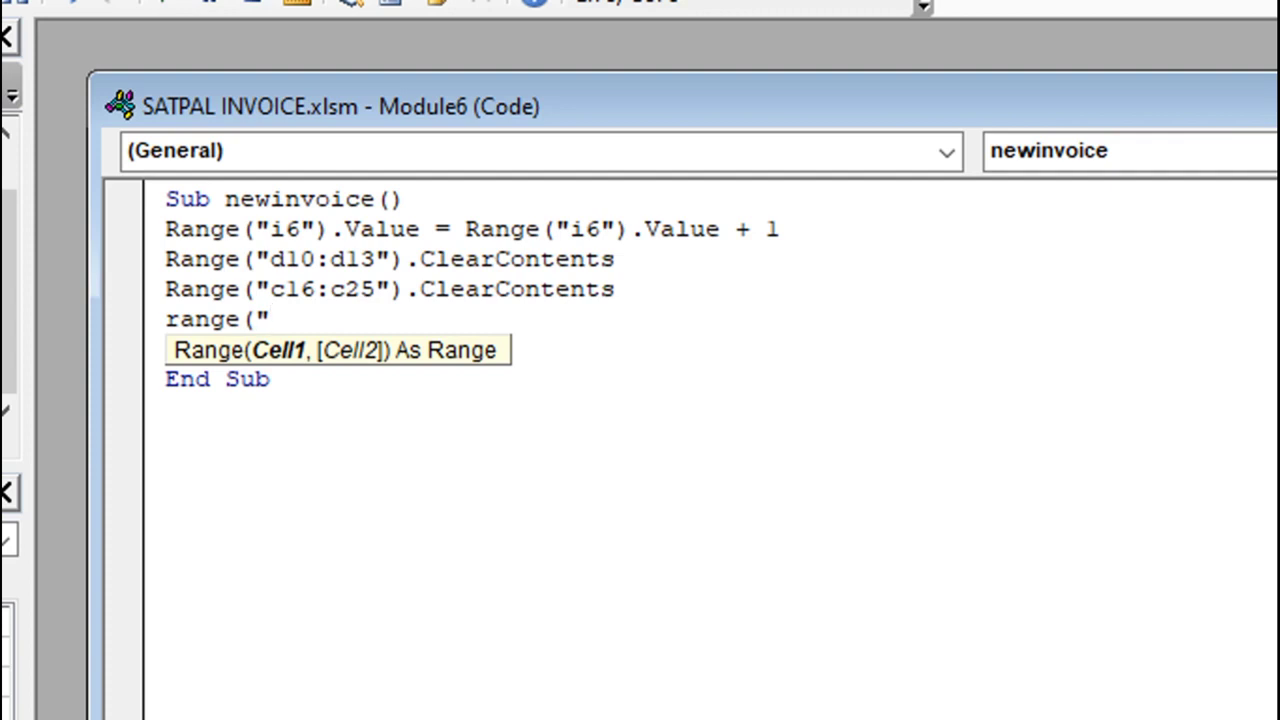
{"action": "type", "text": "g"}
{"action": "type", "text": "16:g25"}
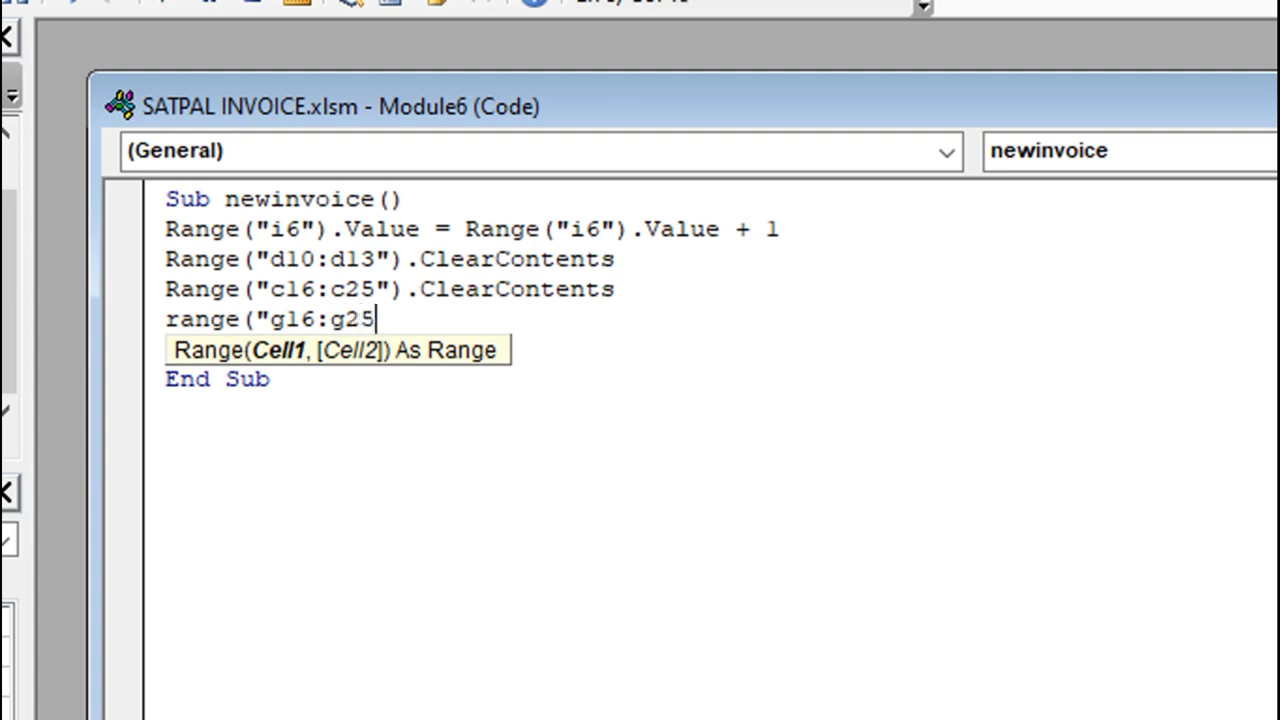
{"action": "type", "text": "\")"}
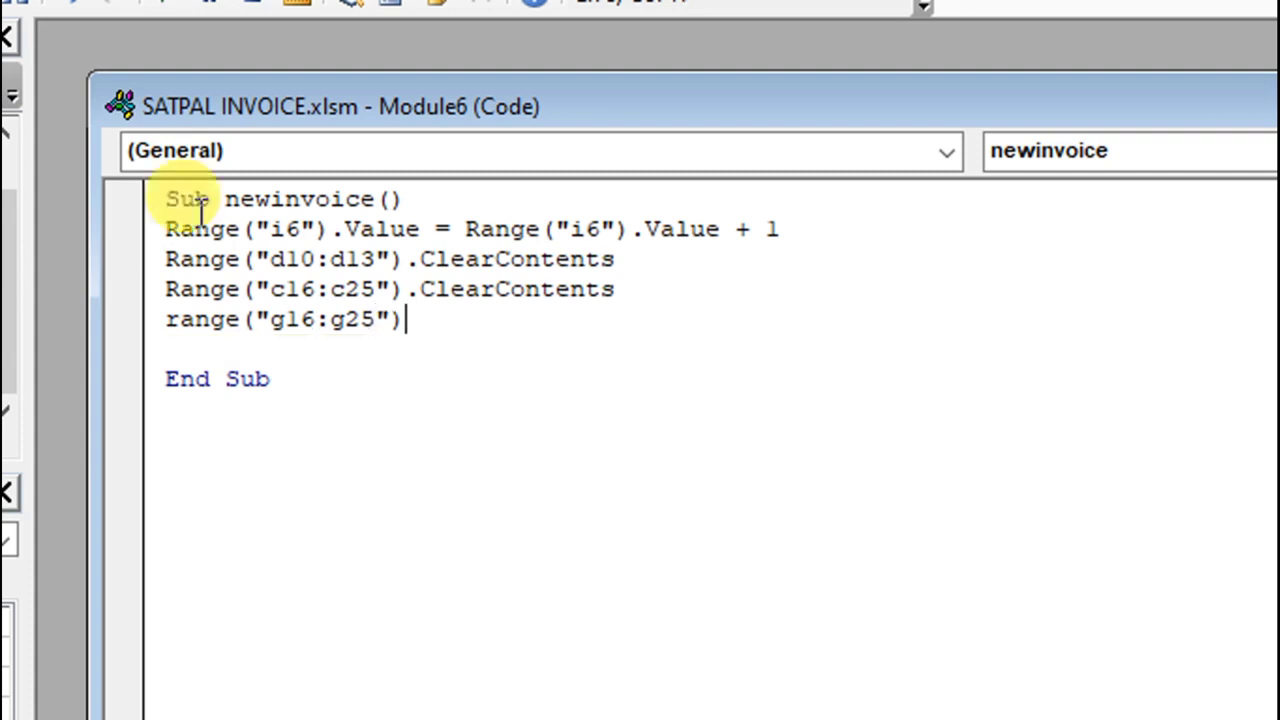
{"action": "type", "text": ".c"}
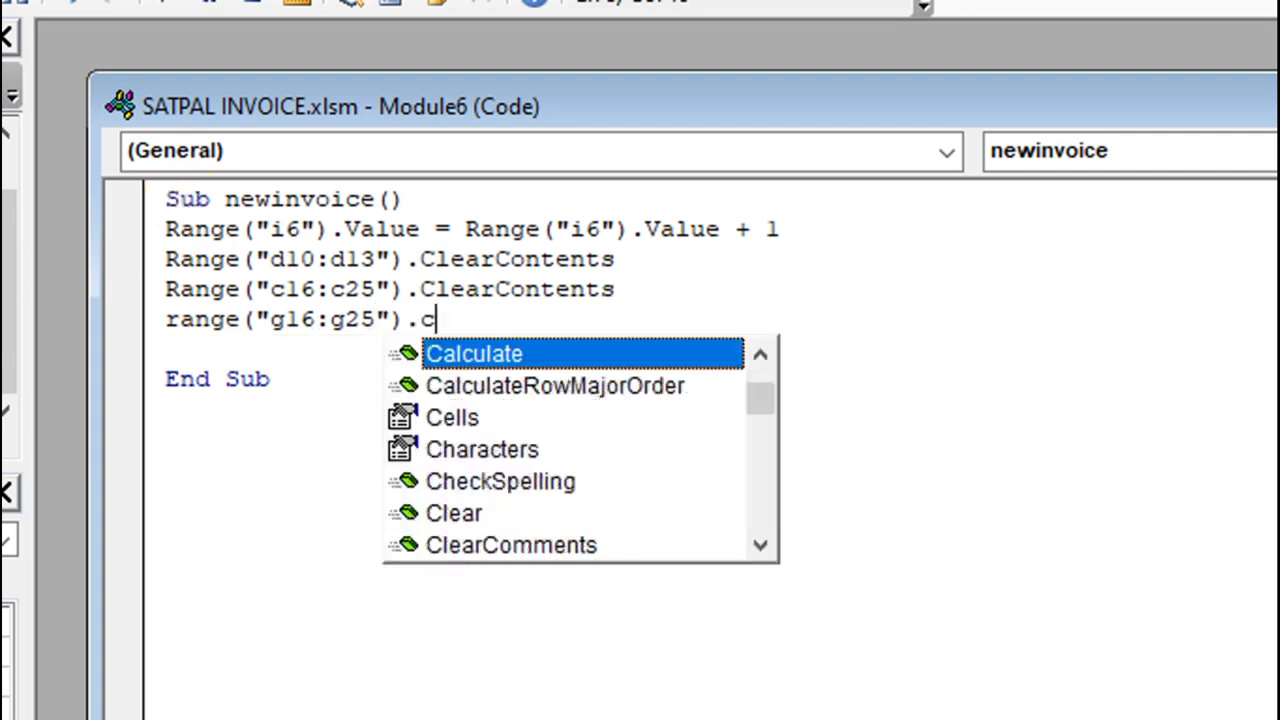
{"action": "type", "text": "rea"}
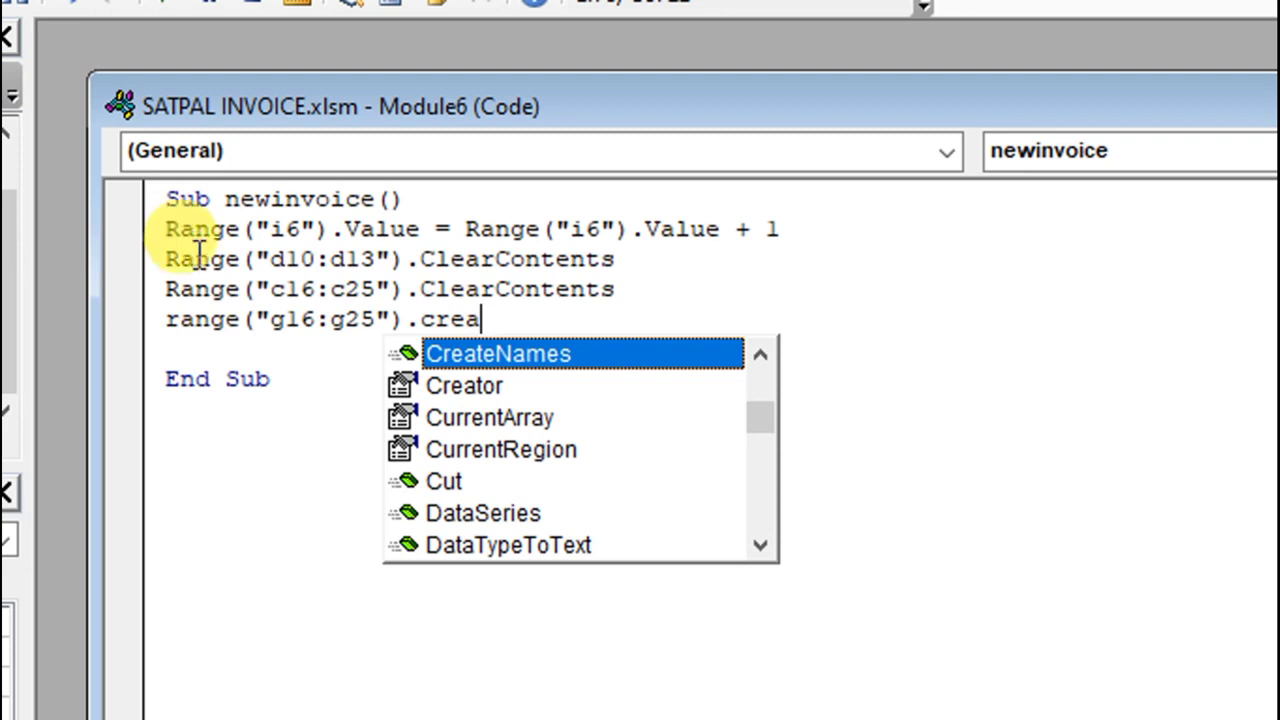
{"action": "key", "text": "BackSpace"}
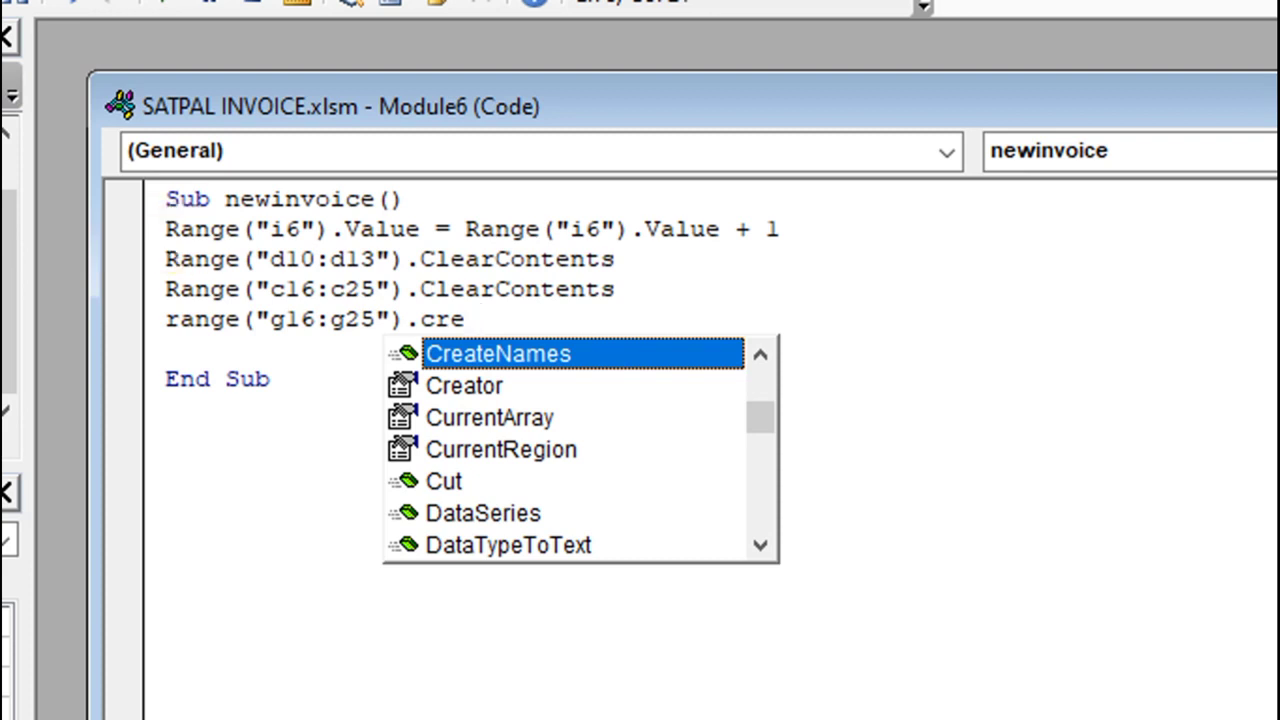
{"action": "key", "text": "BackSpace"}
{"action": "key", "text": "BackSpace"}
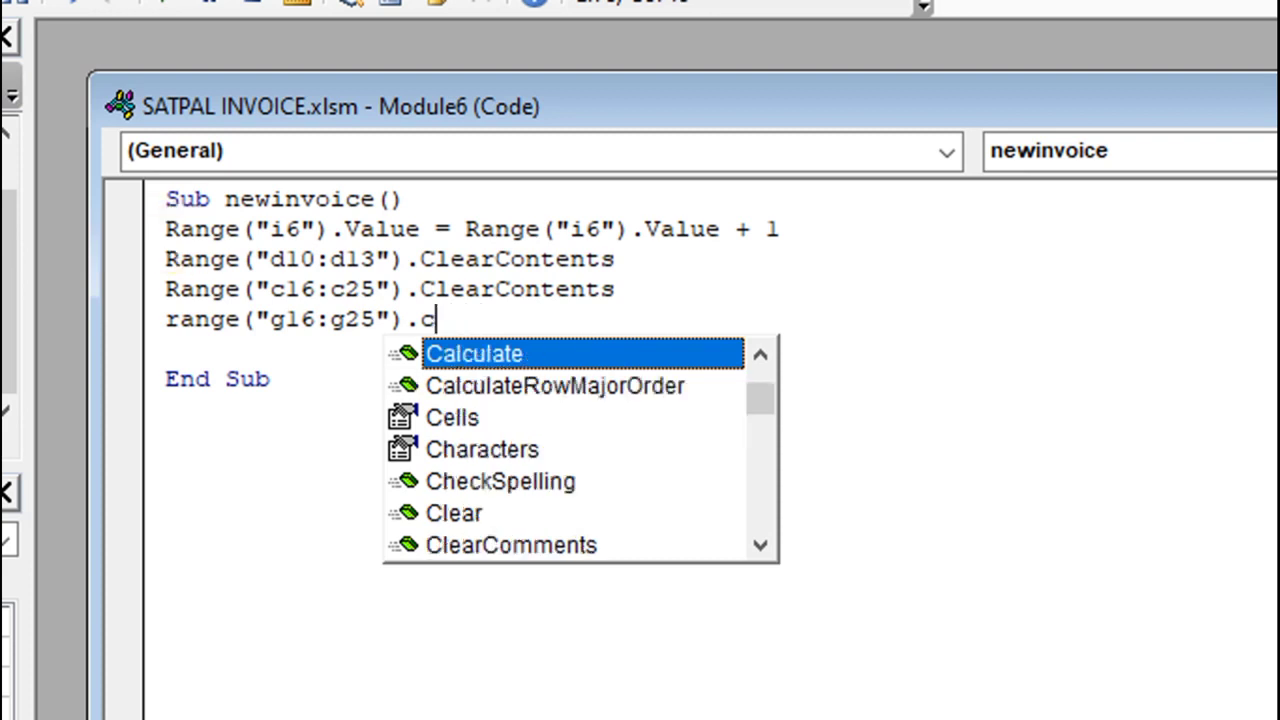
{"action": "type", "text": "lre"}
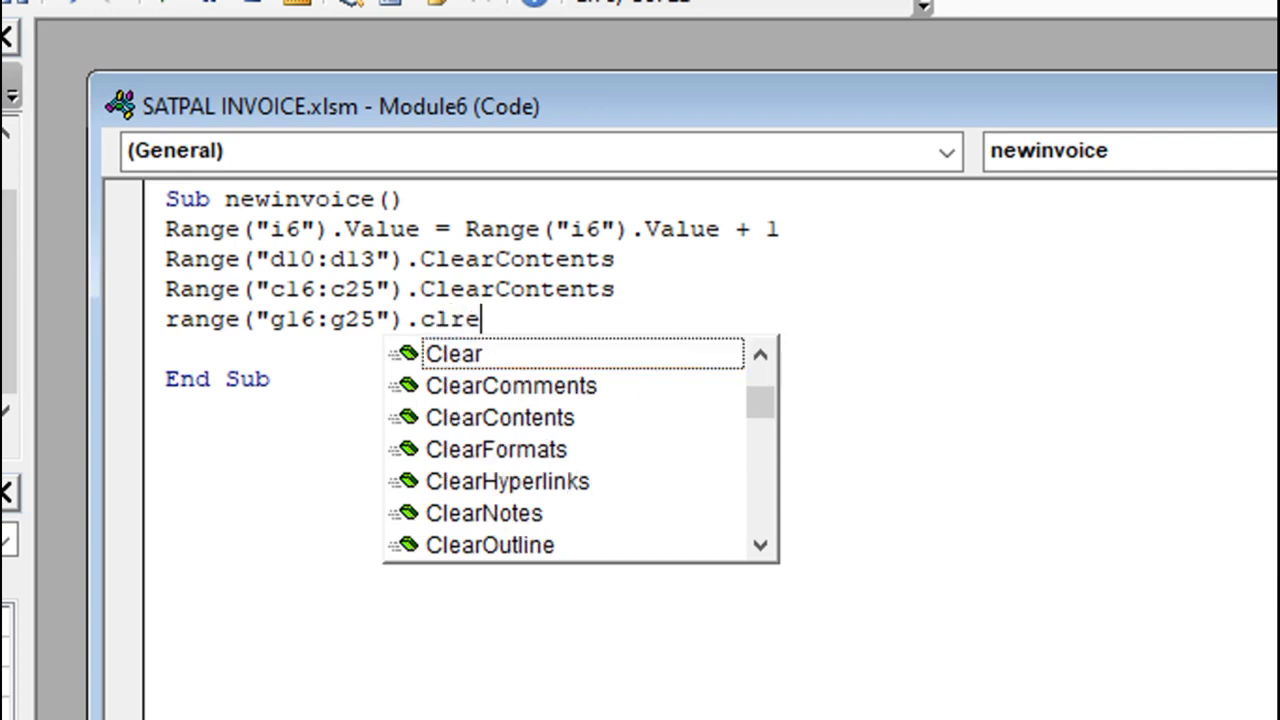
{"action": "double_click", "coordinate": [558, 416]}
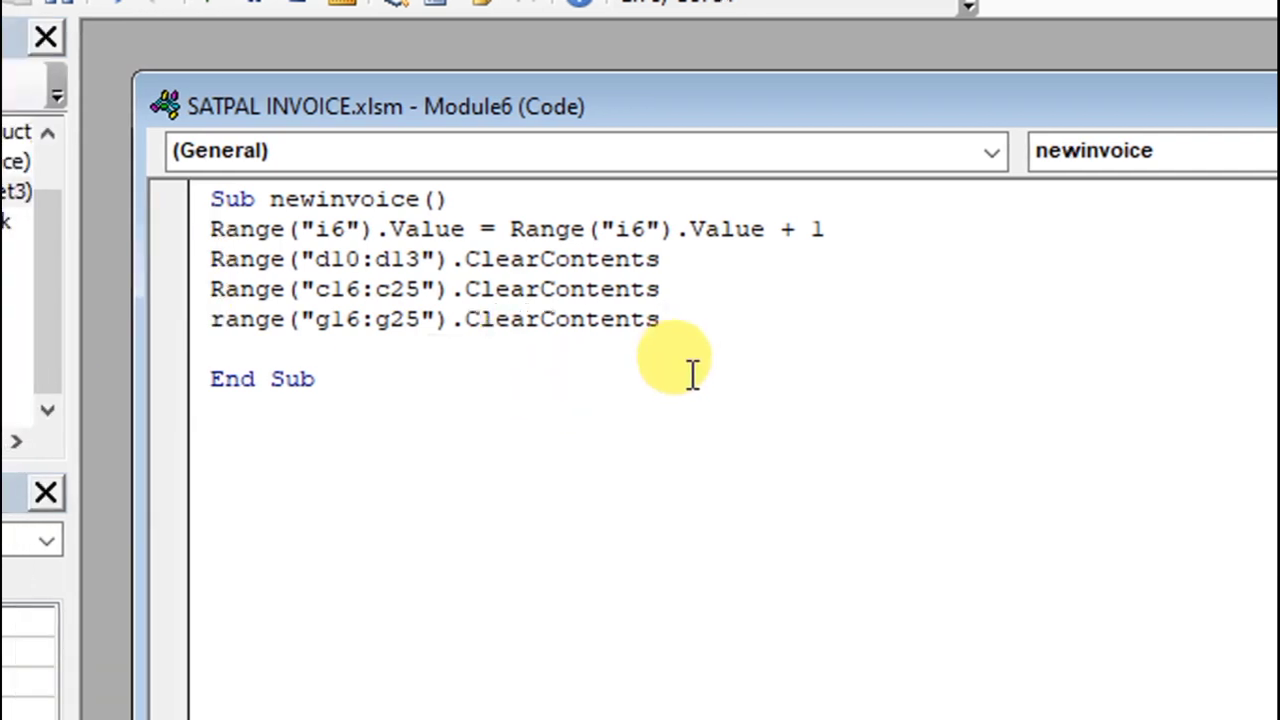
{"action": "key", "text": "alt+F11"}
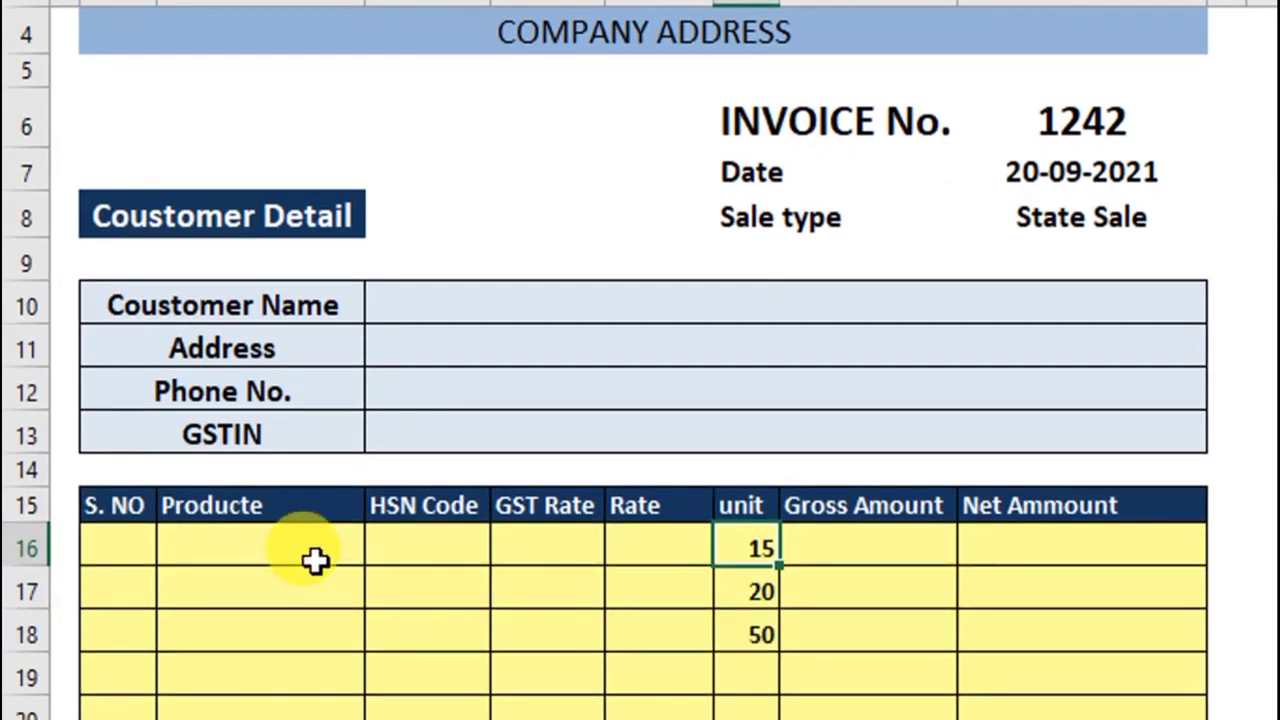
- Choose Motherboard, Mouse and Hard Disk for product cells C16:C18
{"action": "left_click", "coordinate": [326, 545]}
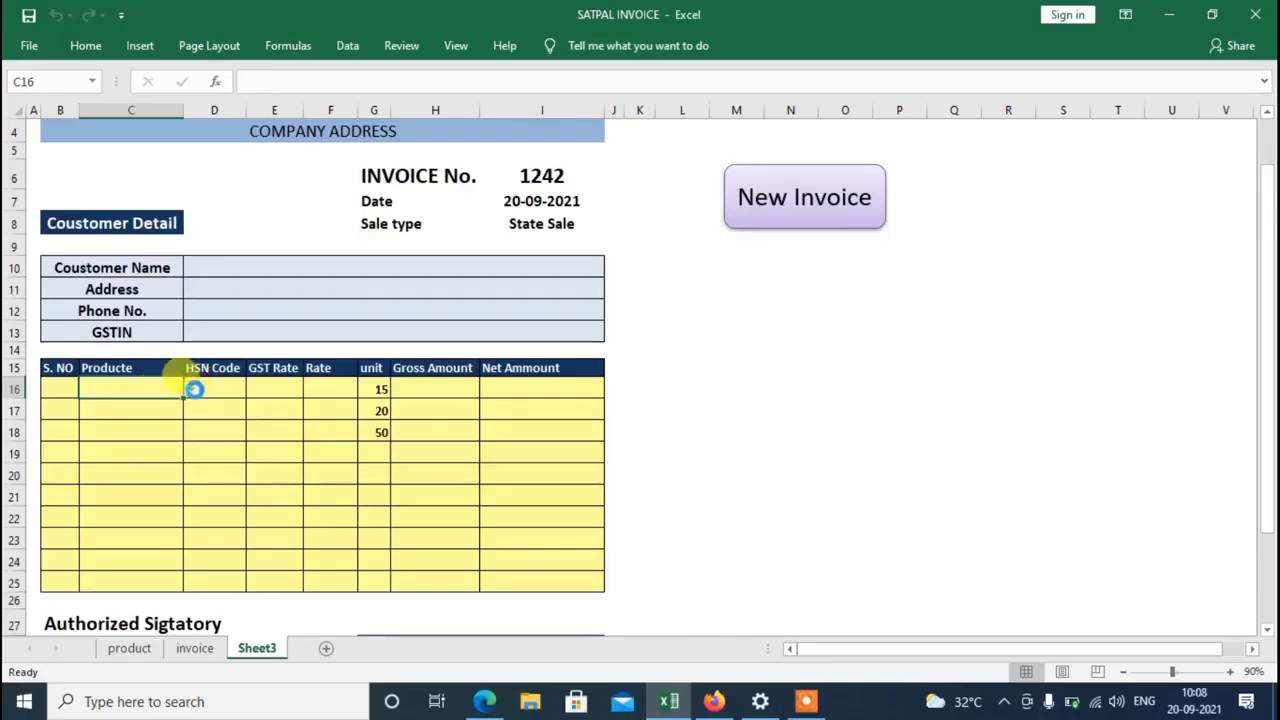
{"action": "left_click", "coordinate": [191, 389]}
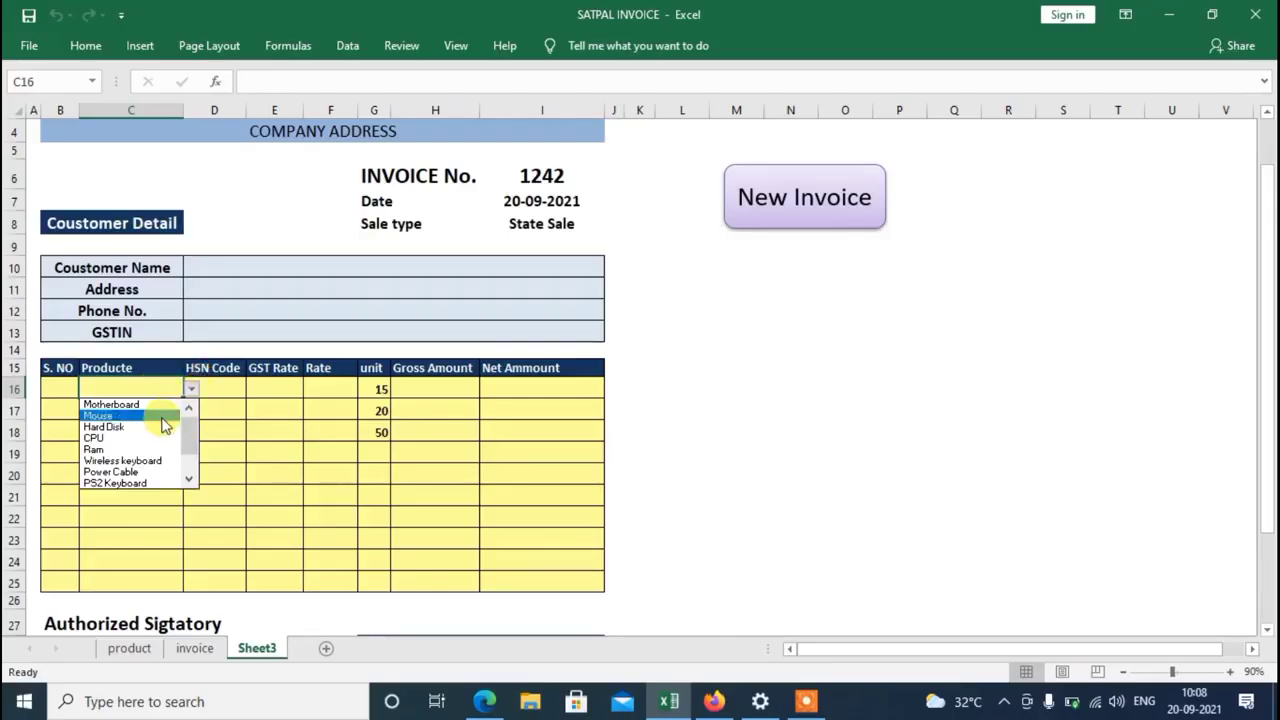
{"action": "left_click", "coordinate": [160, 404]}
{"action": "left_click", "coordinate": [163, 410]}
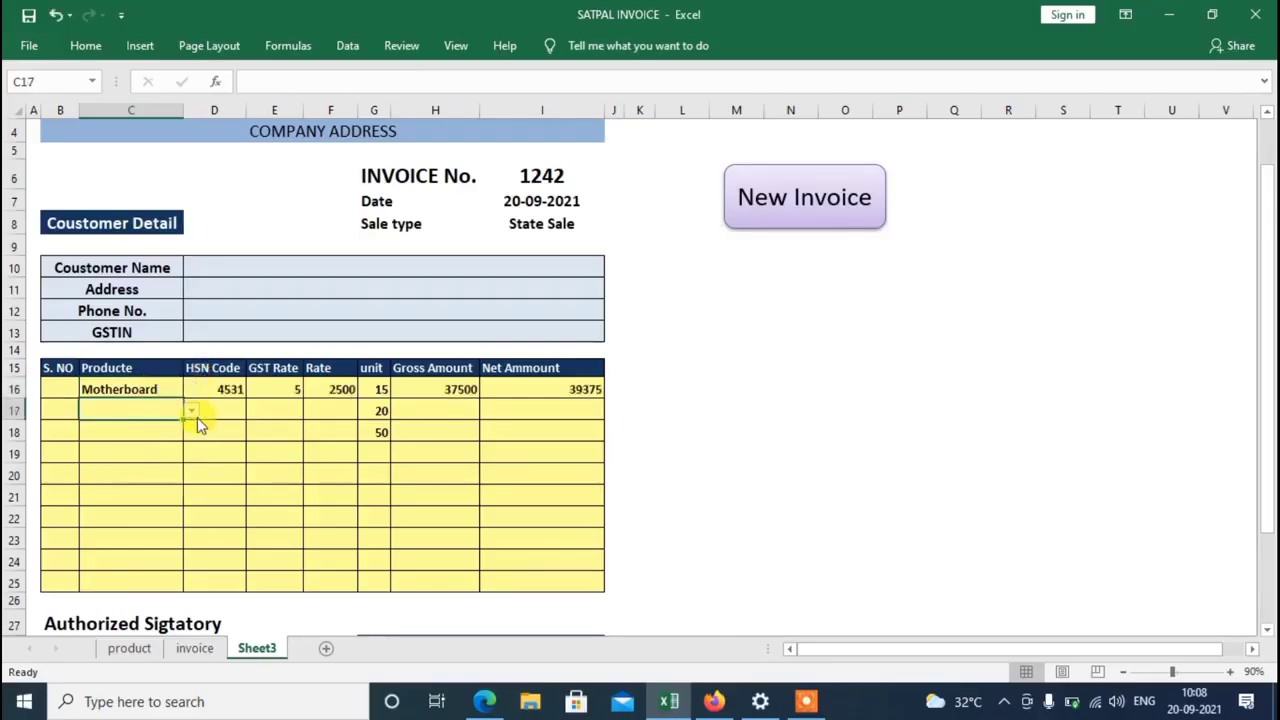
{"action": "left_click", "coordinate": [191, 411]}
{"action": "left_click", "coordinate": [170, 434]}
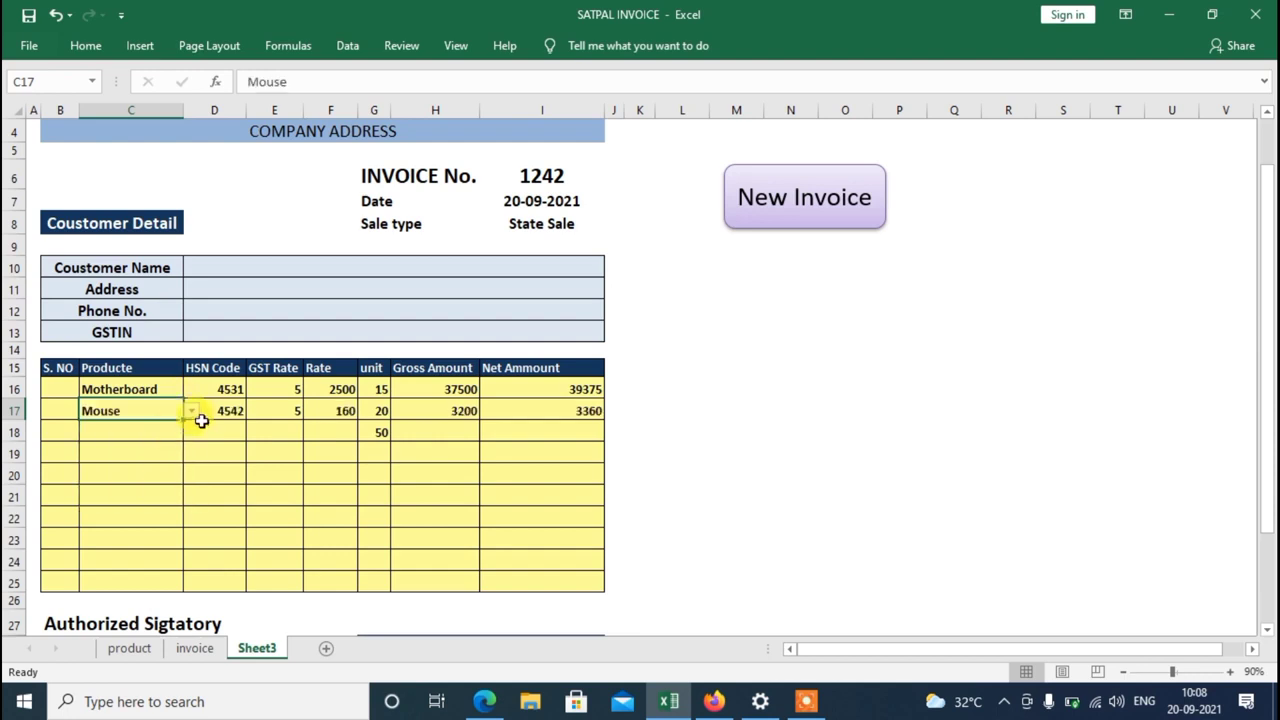
{"action": "left_click", "coordinate": [169, 427]}
{"action": "left_click", "coordinate": [191, 432]}
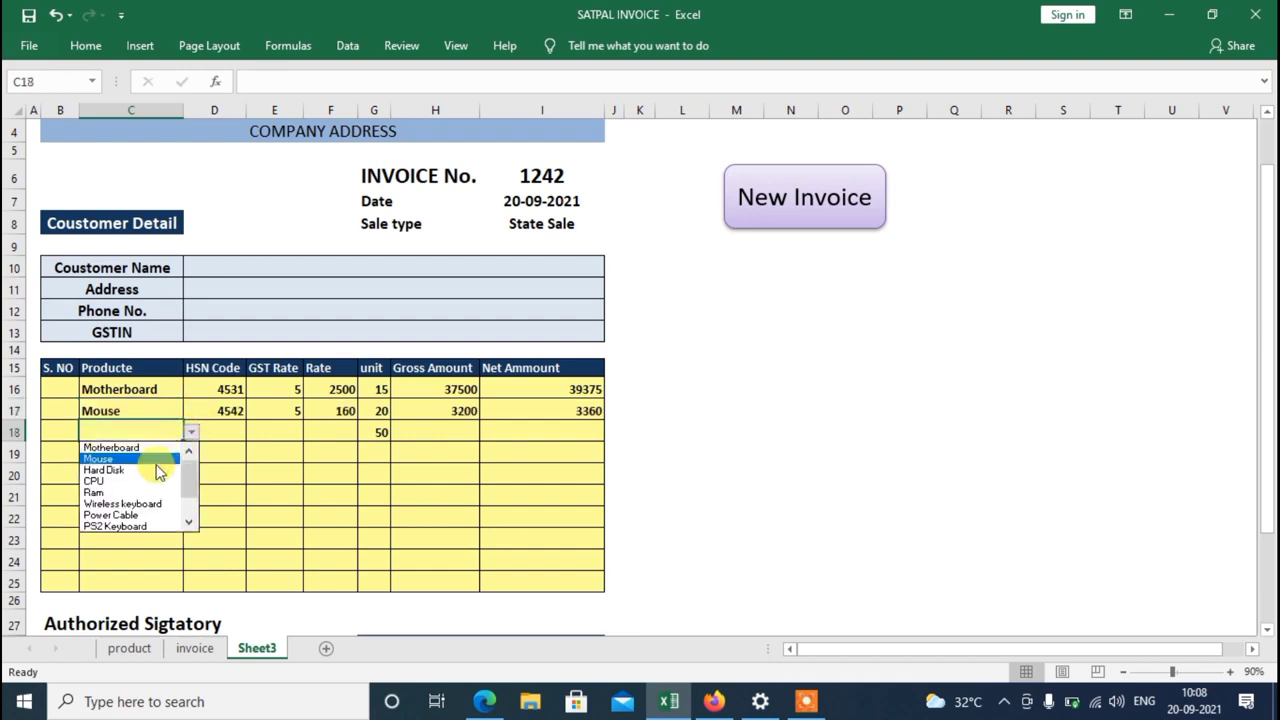
{"action": "key", "text": "Escape"}
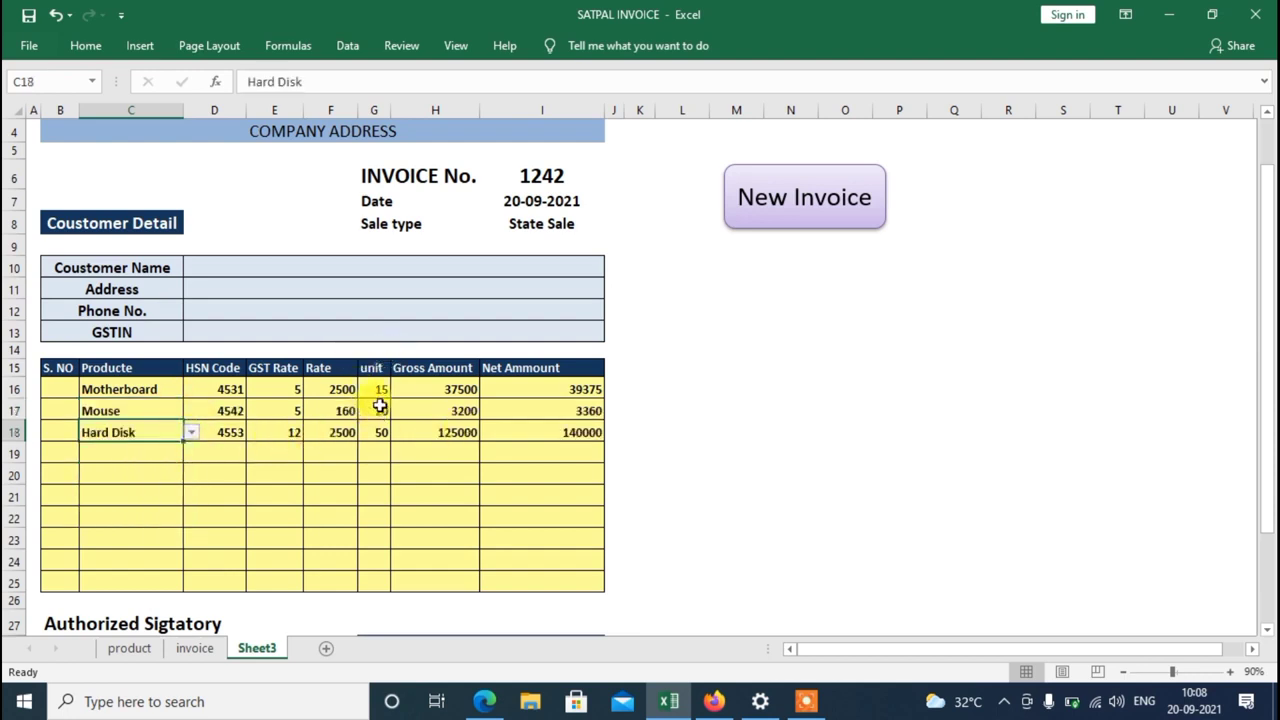
- Type placeholder text into the customer name, address and phone number cells, then move to GSTIN
{"action": "left_click", "coordinate": [210, 269]}
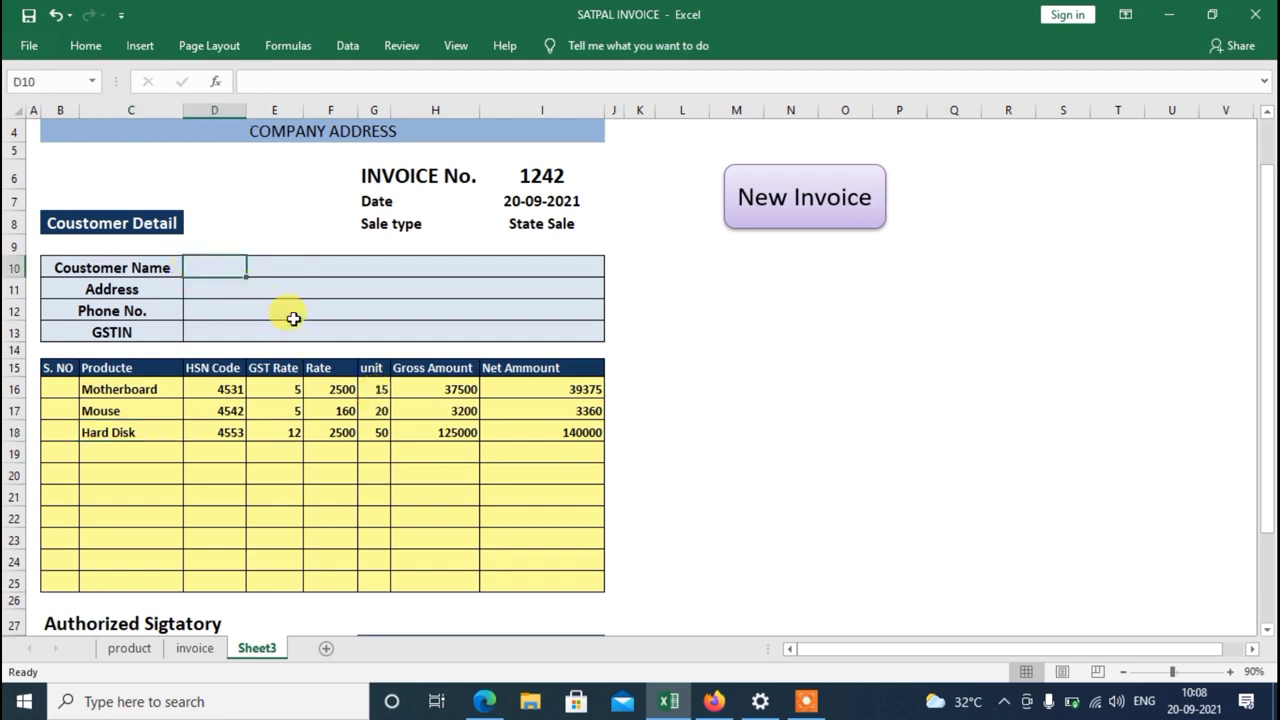
{"action": "type", "text": "23"}
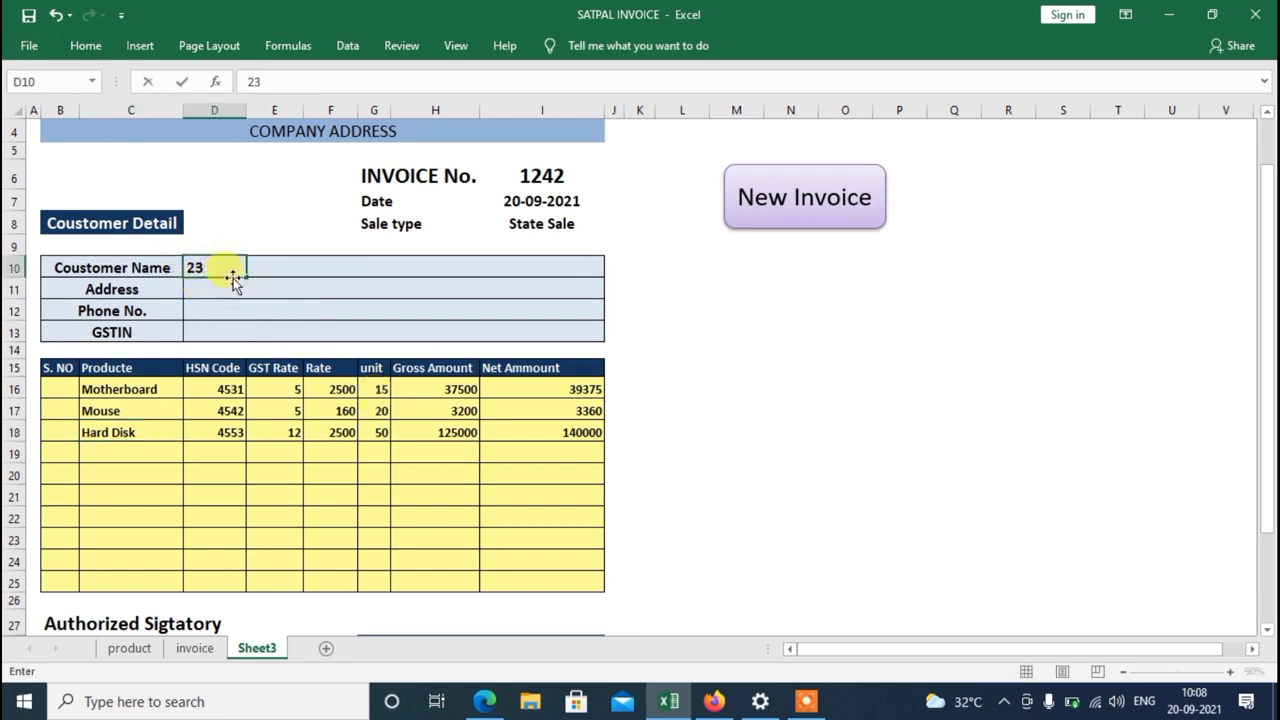
{"action": "key", "text": "BackSpace"}
{"action": "key", "text": "BackSpace"}
{"action": "type", "text": "wefsd"}
{"action": "left_click", "coordinate": [203, 293]}
{"action": "type", "text": "fsdf"}
{"action": "left_click", "coordinate": [211, 310]}
{"action": "type", "text": "sdfsd"}
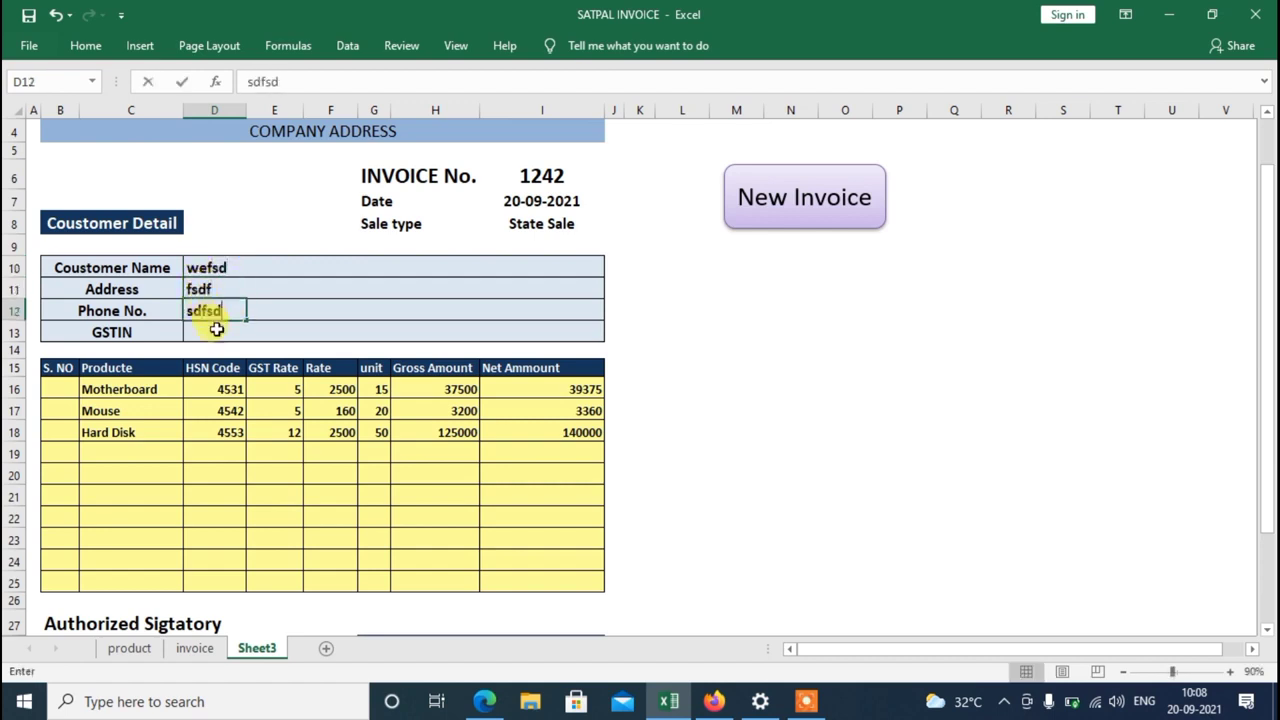
{"action": "type", "text": "f"}
{"action": "left_click", "coordinate": [213, 331]}
{"action": "type", "text": "sdfsdf"}
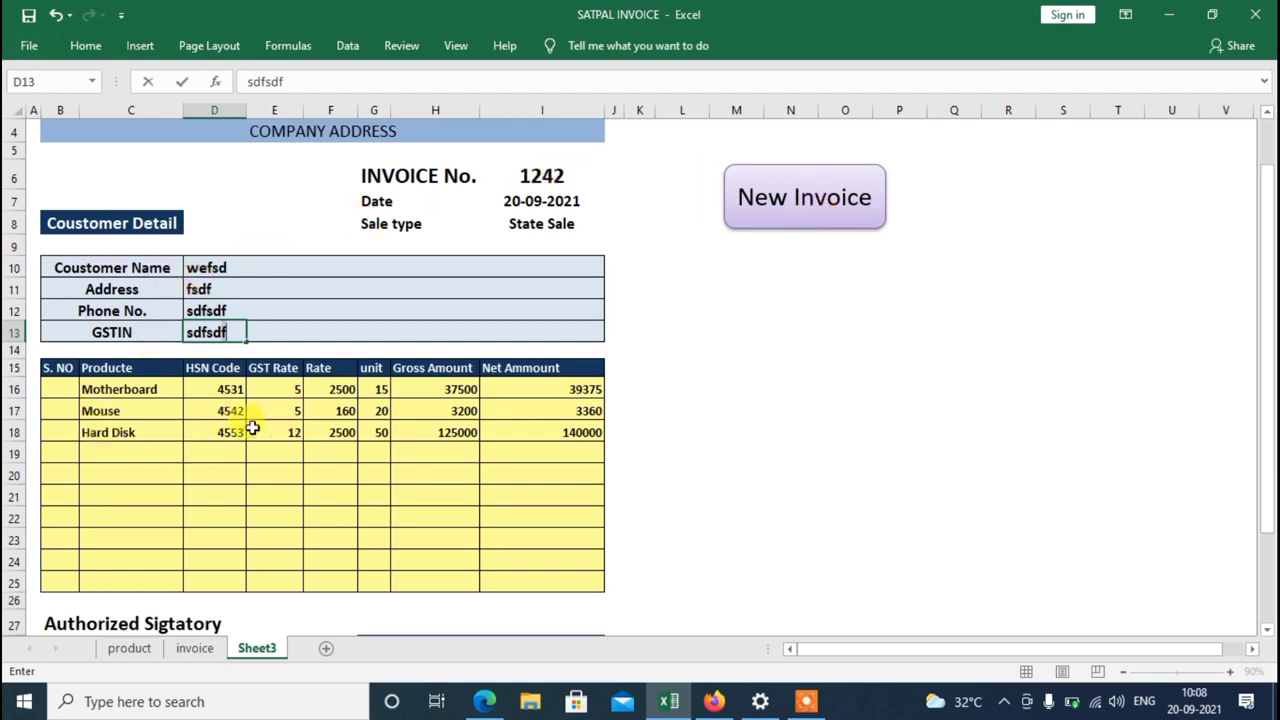
{"action": "scroll", "coordinate": [572, 497], "scroll_direction": "down", "scroll_amount": 2}
{"action": "scroll", "coordinate": [640, 517], "scroll_direction": "down", "scroll_amount": 1}
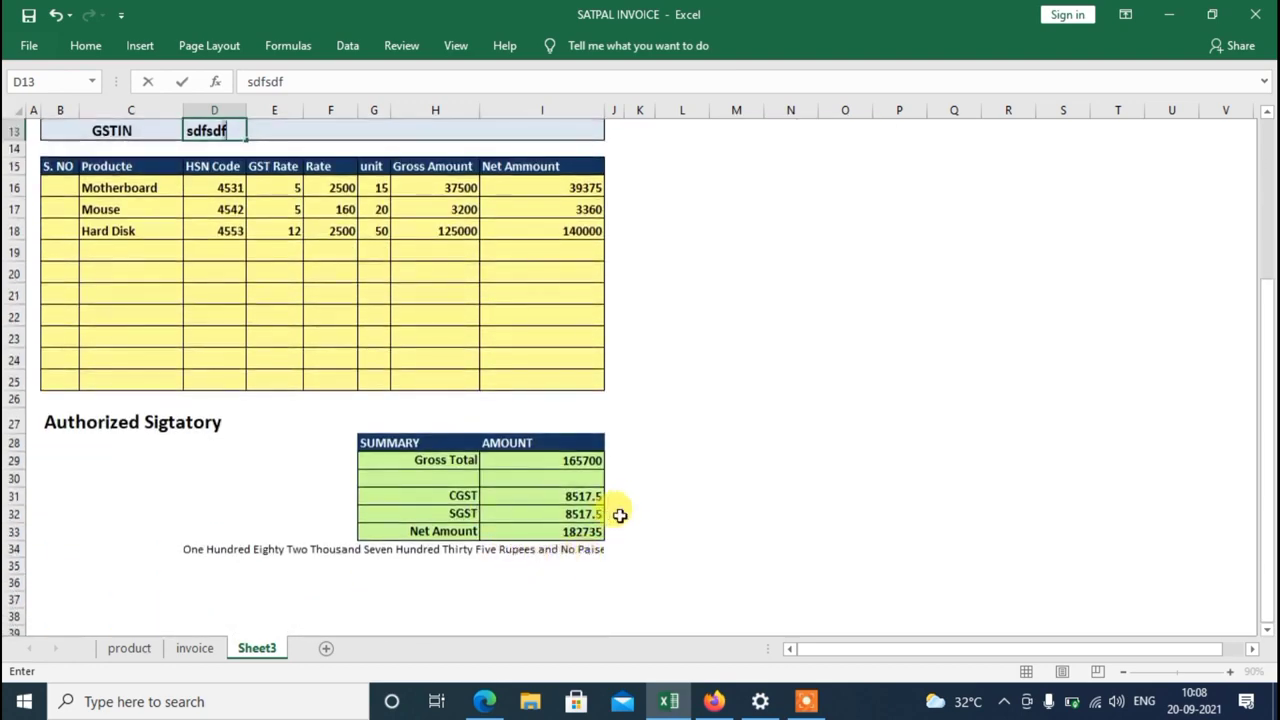
{"action": "scroll", "coordinate": [618, 490], "scroll_direction": "up", "scroll_amount": 2}
{"action": "scroll", "coordinate": [690, 380], "scroll_direction": "up", "scroll_amount": 2}
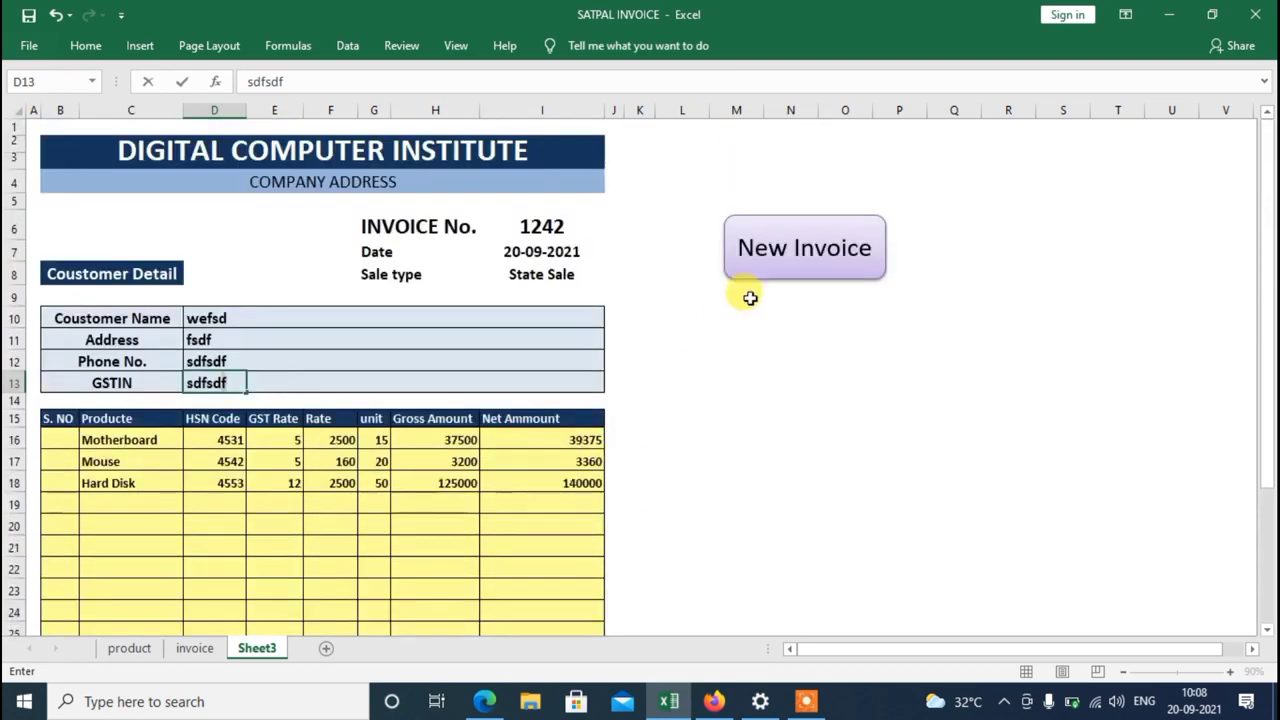
- Run the newinvoice macro to advance to invoice 1243, then check the customer and product rows are blank
{"action": "left_click", "coordinate": [783, 258]}
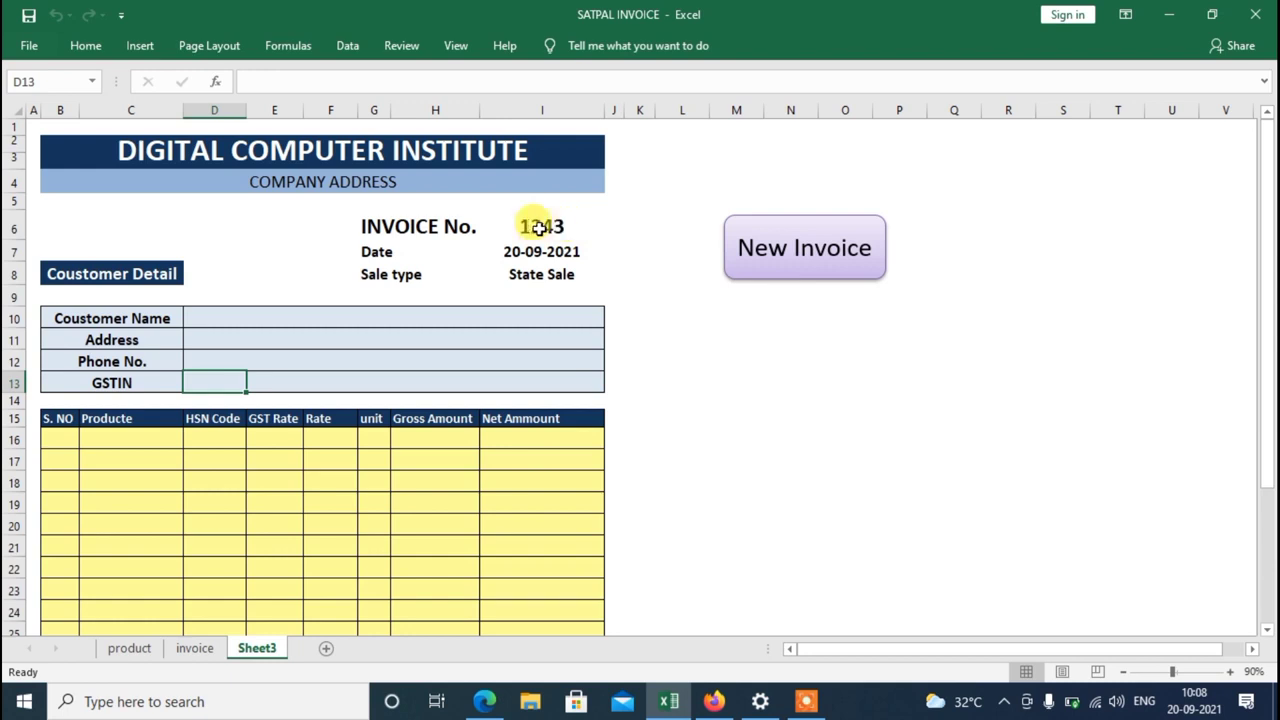
{"action": "scroll", "coordinate": [273, 466], "scroll_direction": "down", "scroll_amount": 2}
{"action": "scroll", "coordinate": [337, 494], "scroll_direction": "down", "scroll_amount": 1}
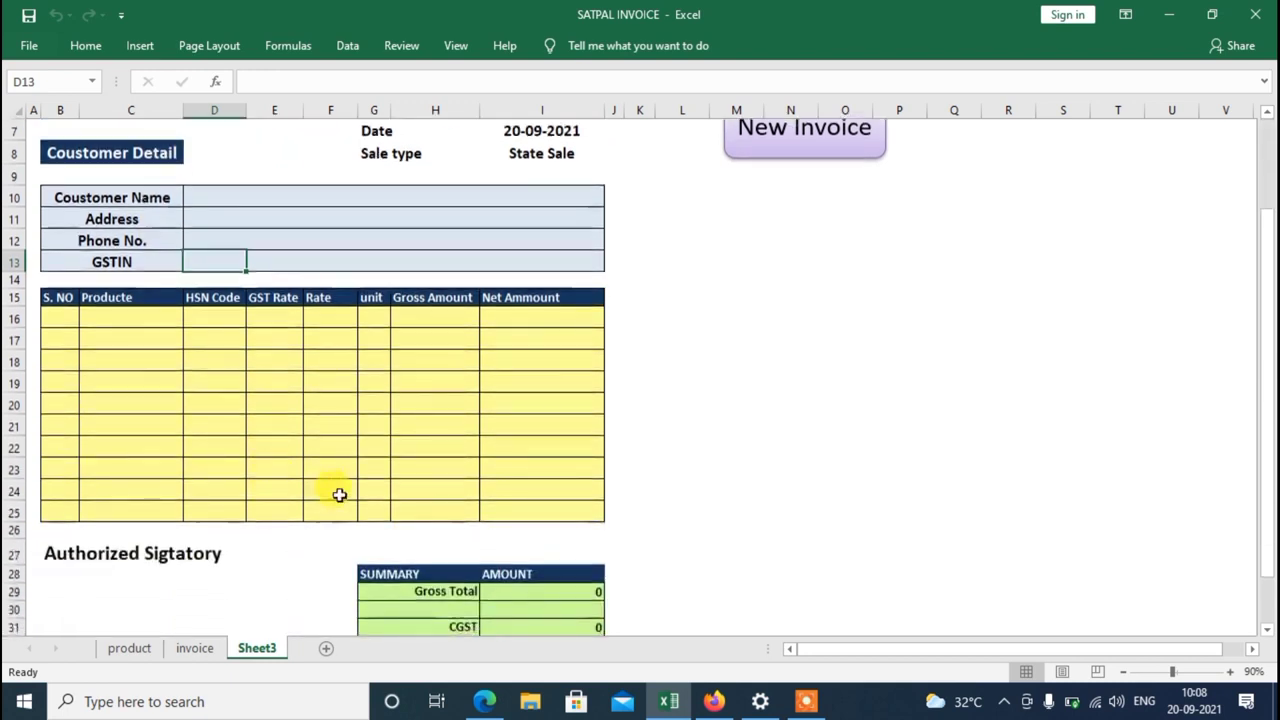
{"action": "scroll", "coordinate": [337, 491], "scroll_direction": "down", "scroll_amount": 1}
{"action": "scroll", "coordinate": [346, 506], "scroll_direction": "down", "scroll_amount": 1}
{"action": "scroll", "coordinate": [347, 507], "scroll_direction": "up", "scroll_amount": 3}
{"action": "scroll", "coordinate": [347, 507], "scroll_direction": "up", "scroll_amount": 2}
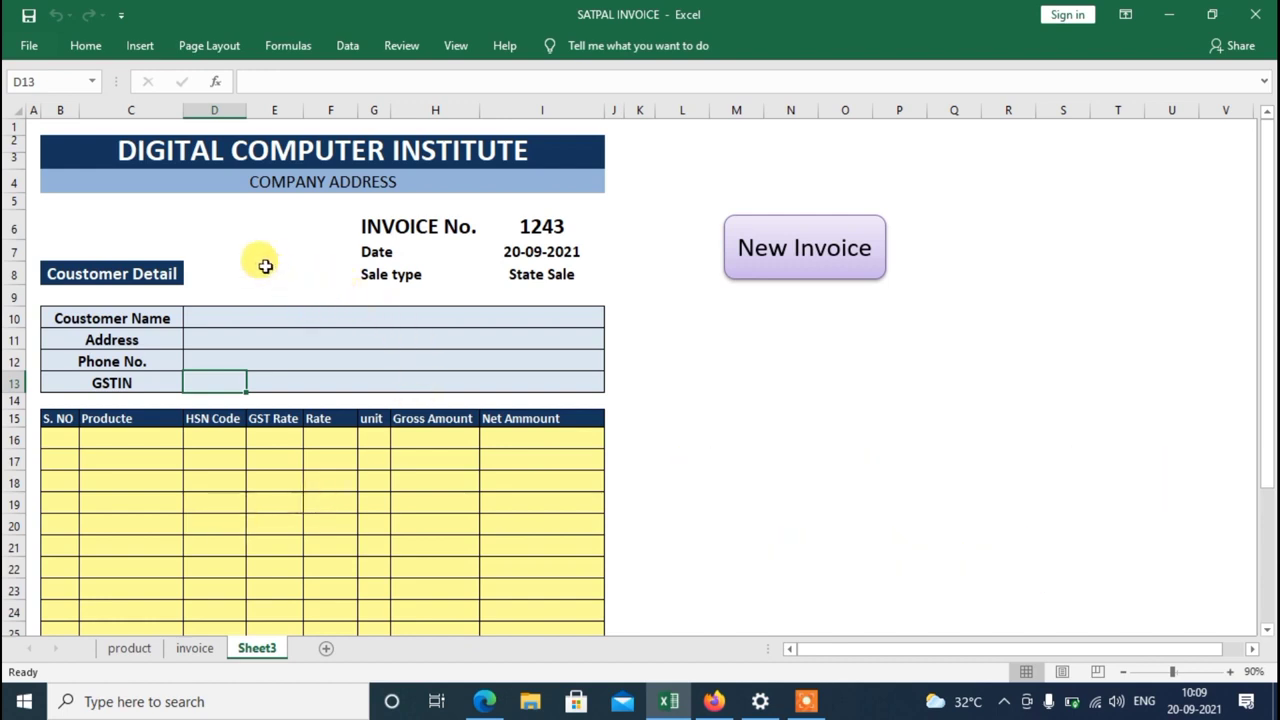
{"action": "scroll", "coordinate": [398, 377], "scroll_direction": "down", "scroll_amount": 1}
{"action": "scroll", "coordinate": [396, 384], "scroll_direction": "down", "scroll_amount": 1}
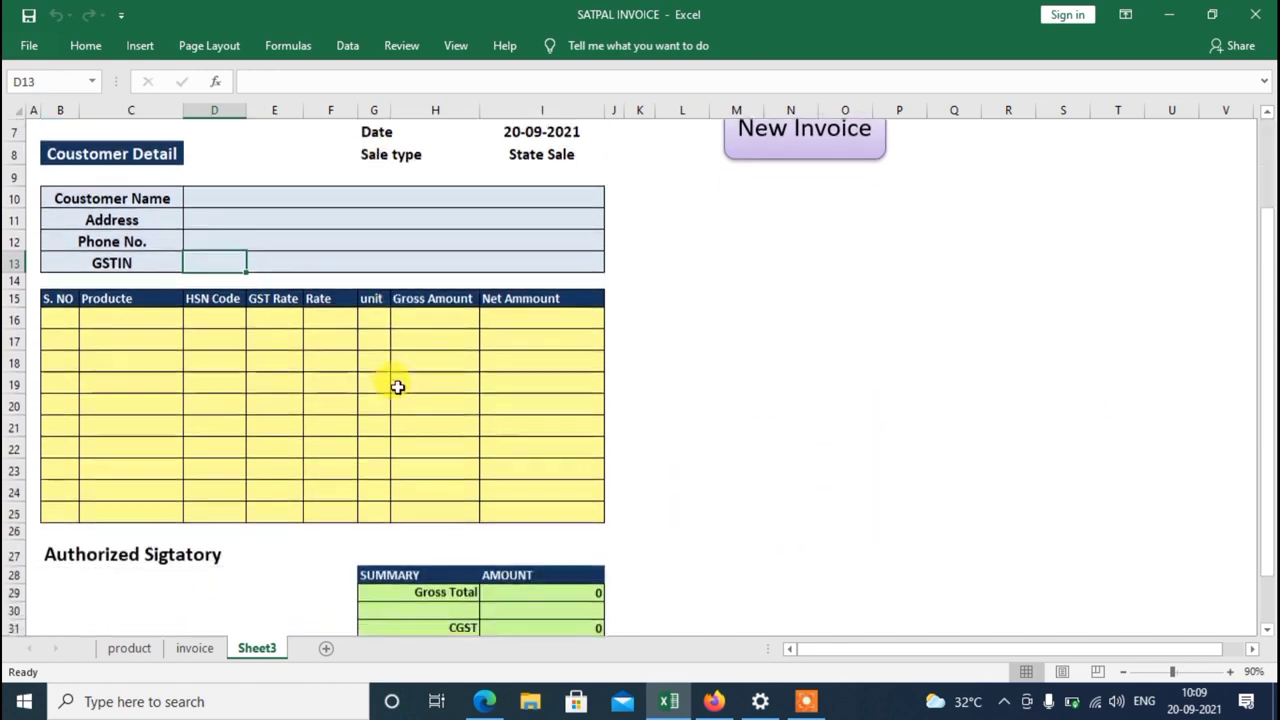
{"action": "scroll", "coordinate": [396, 382], "scroll_direction": "down", "scroll_amount": 2}
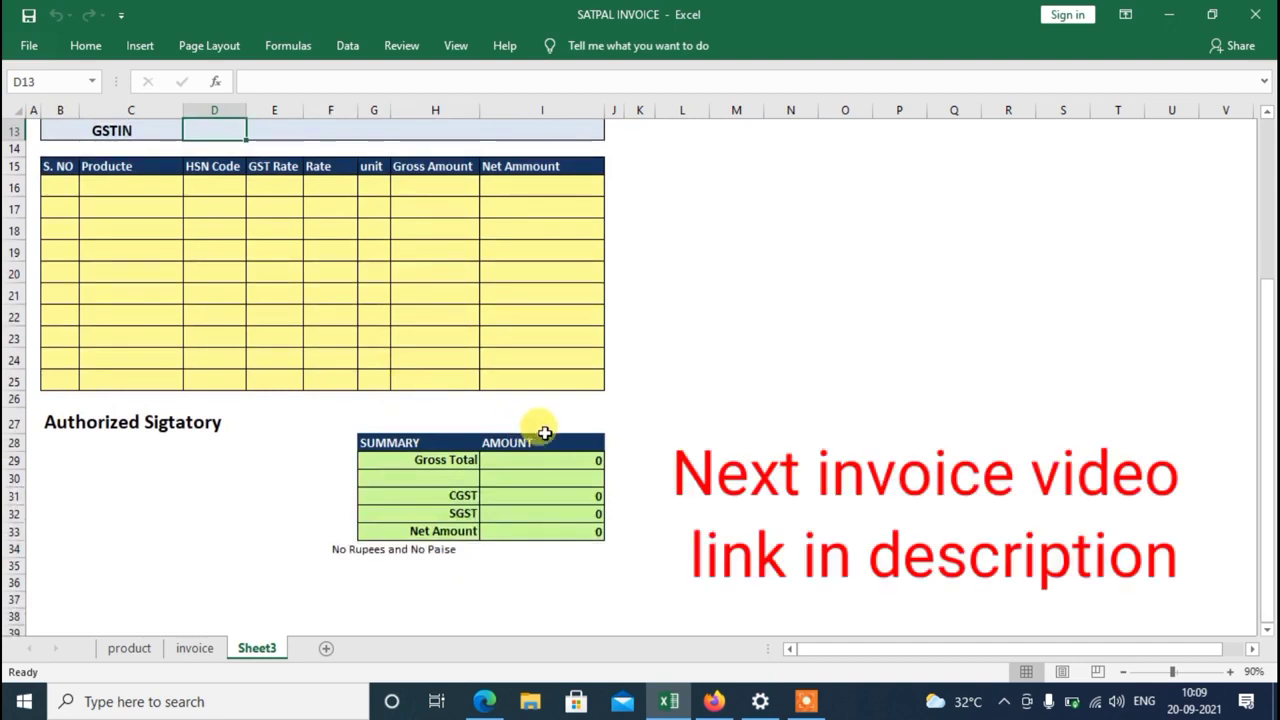
{"action": "scroll", "coordinate": [517, 431], "scroll_direction": "up", "scroll_amount": 3}
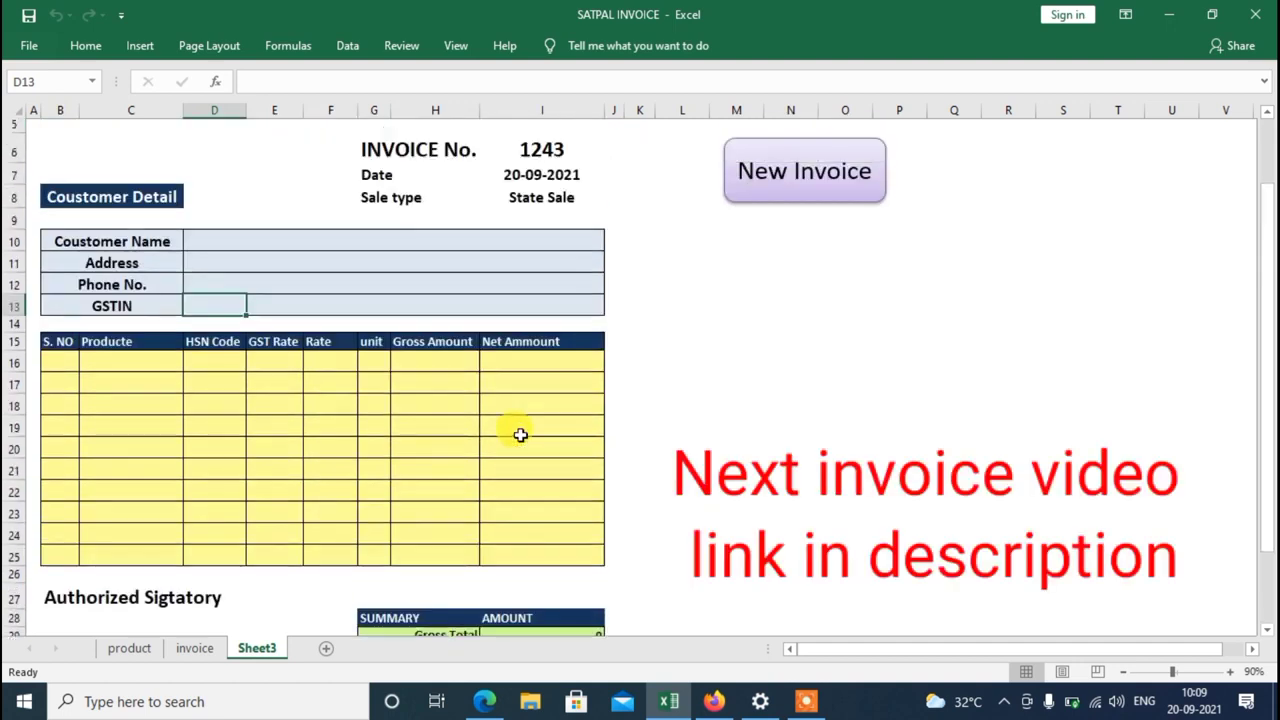